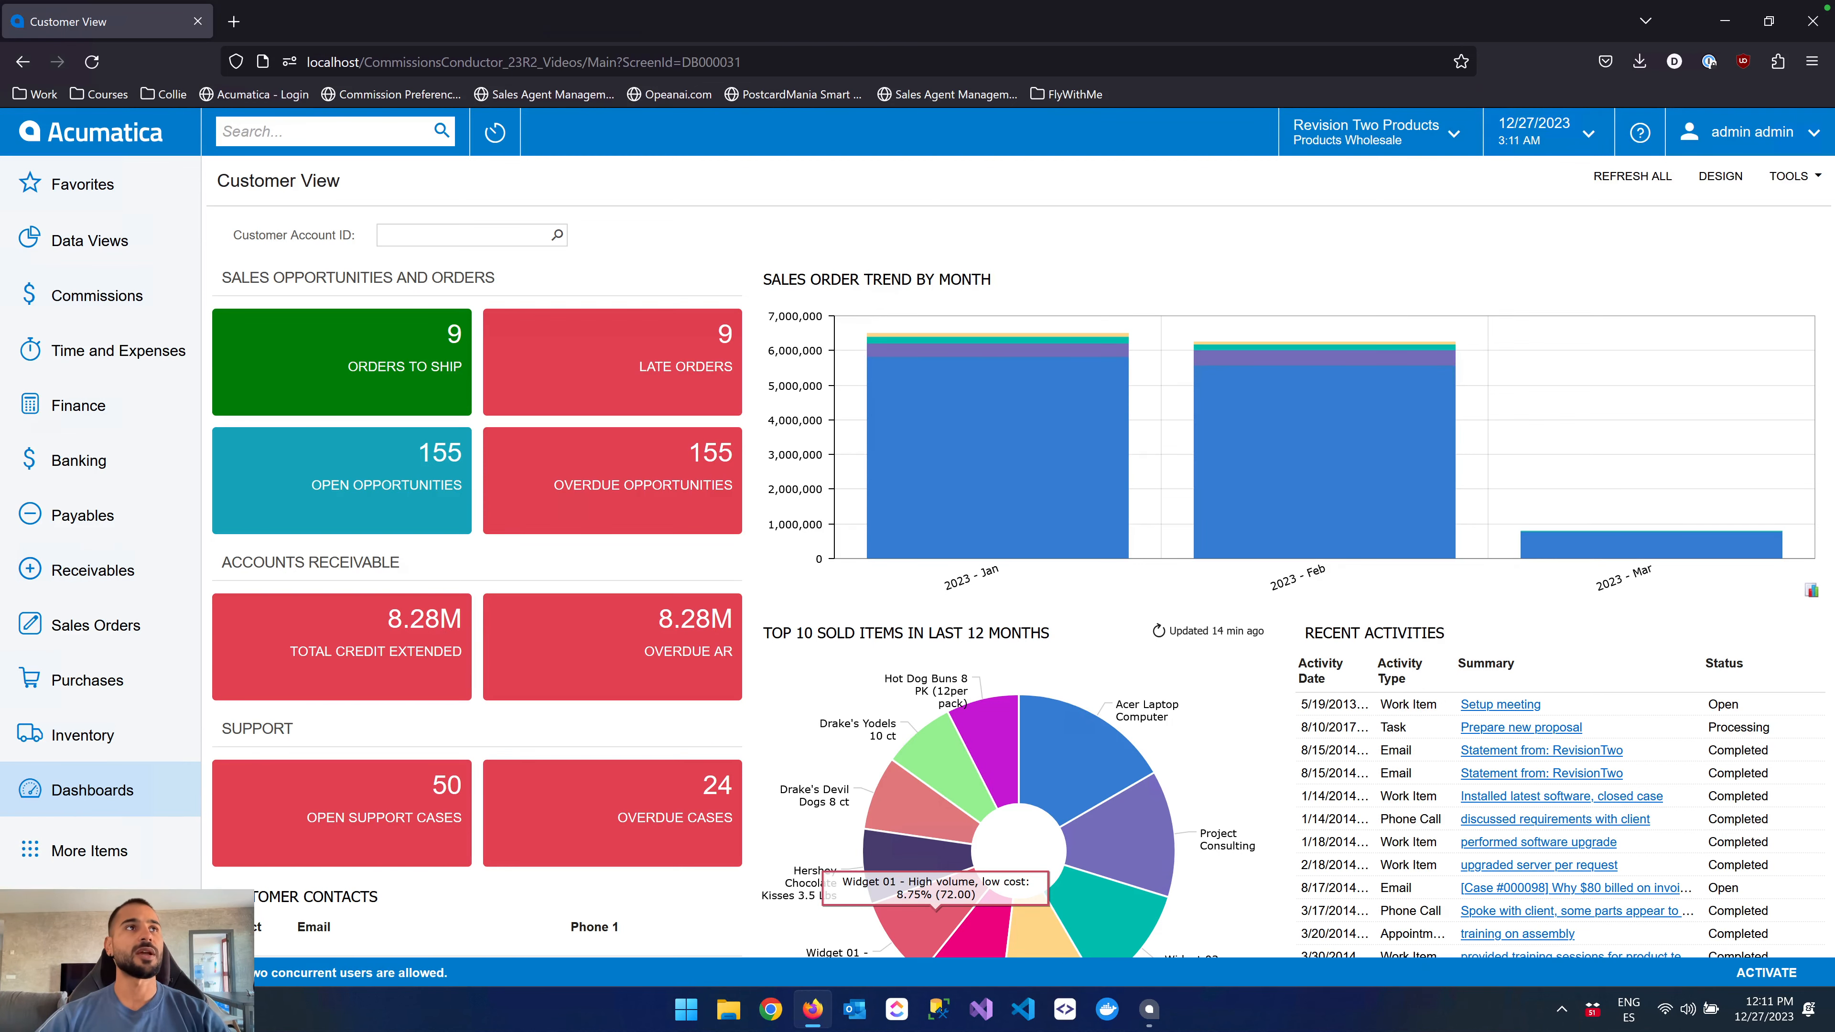
# Open the Commissions Flow dashboard and go to the Incentive Profiles form from its Incentive element.
pyautogui.click(130, 302)
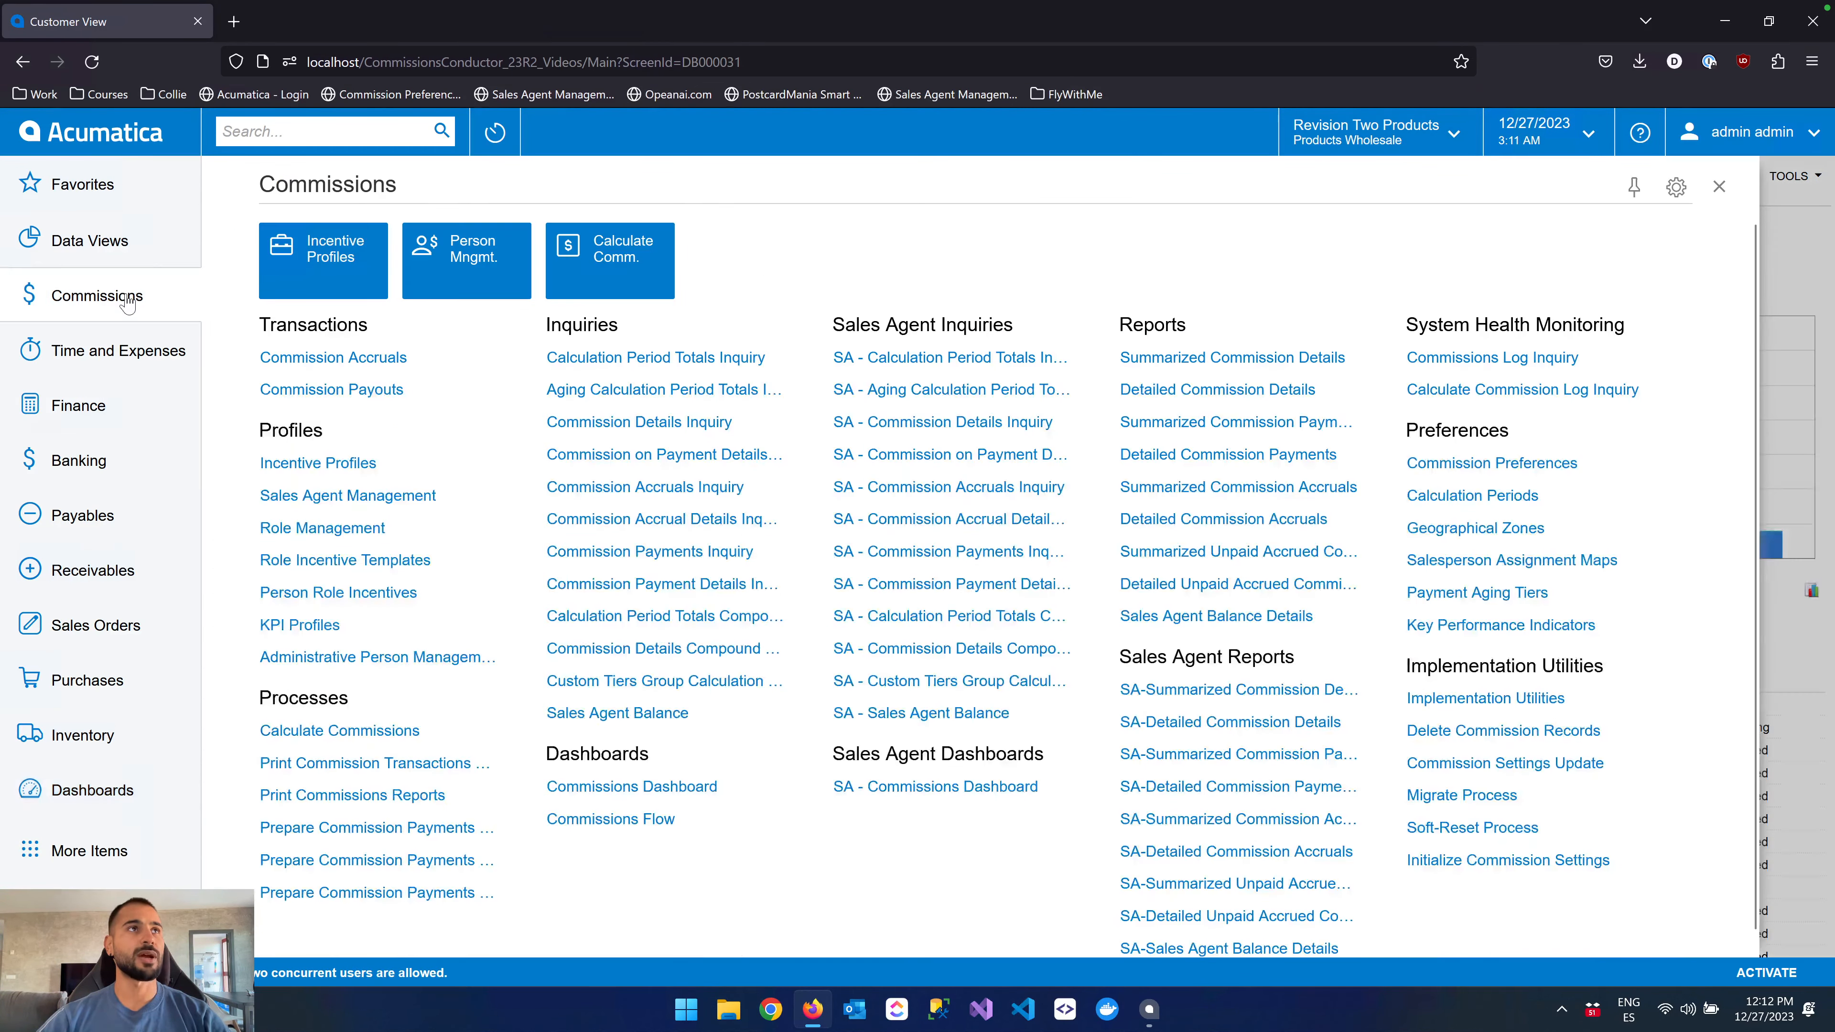
pyautogui.click(638, 822)
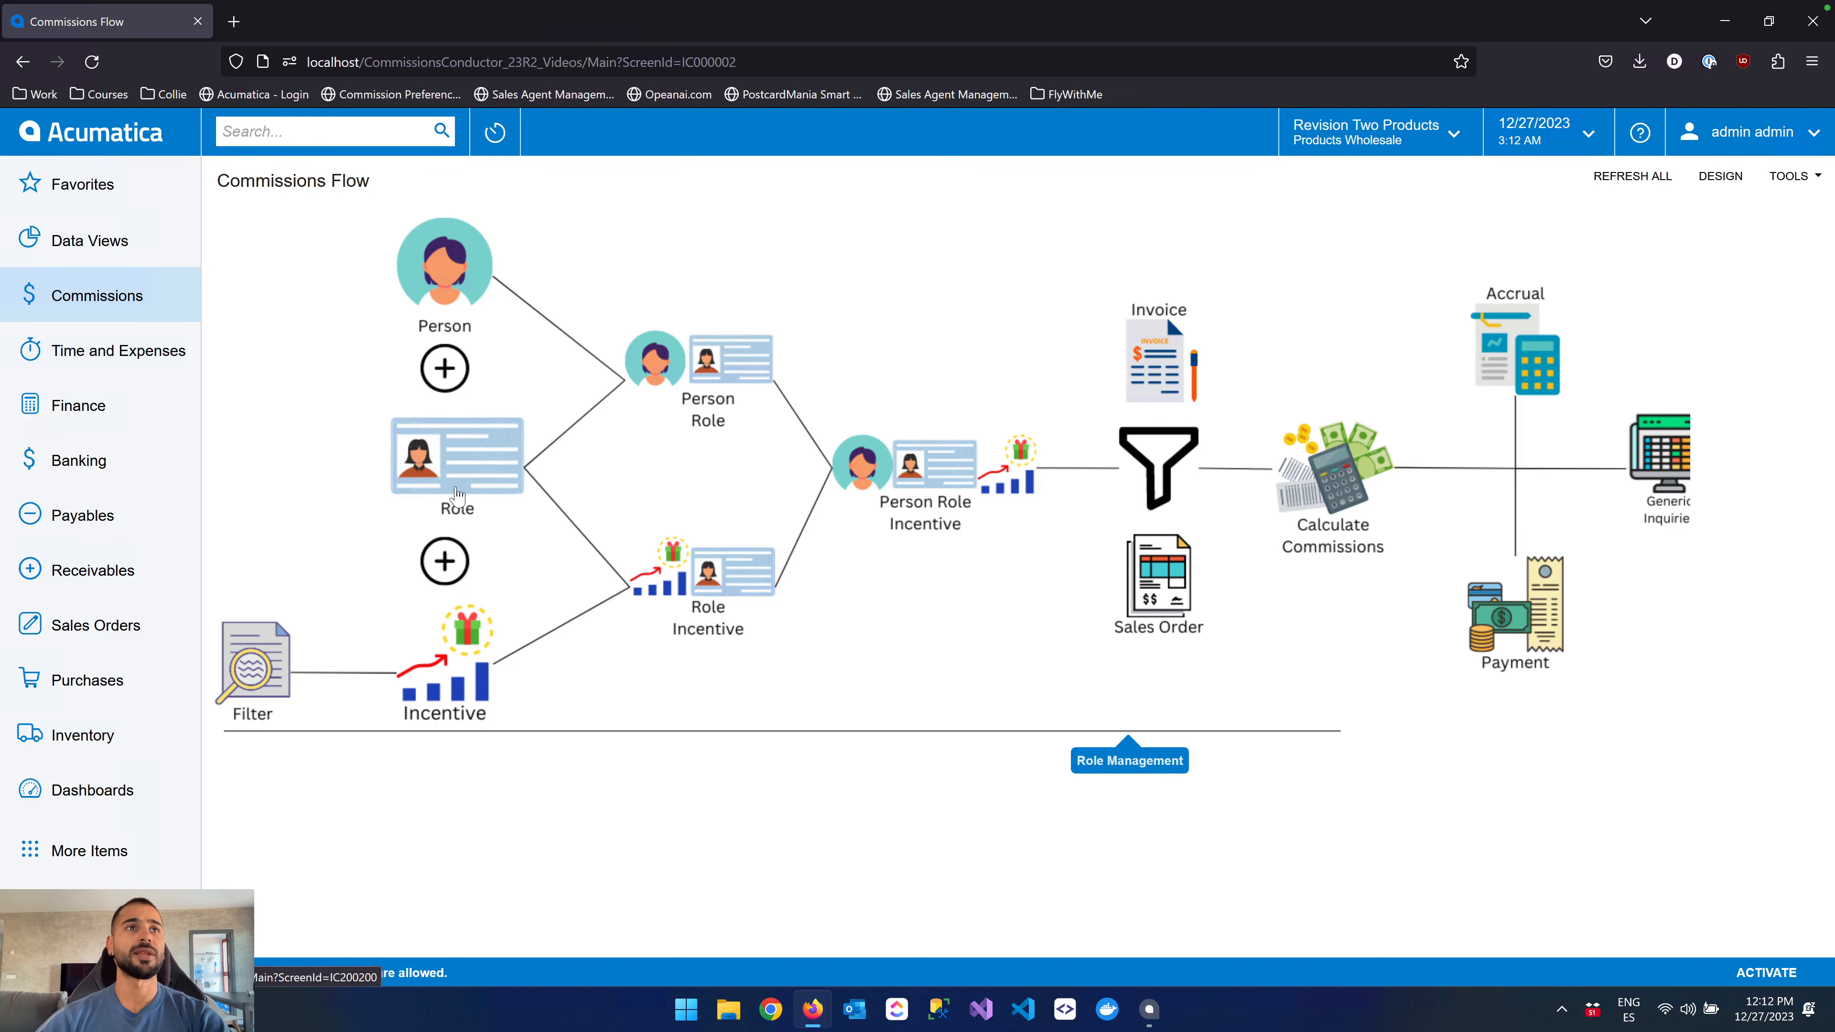
pyautogui.click(462, 696)
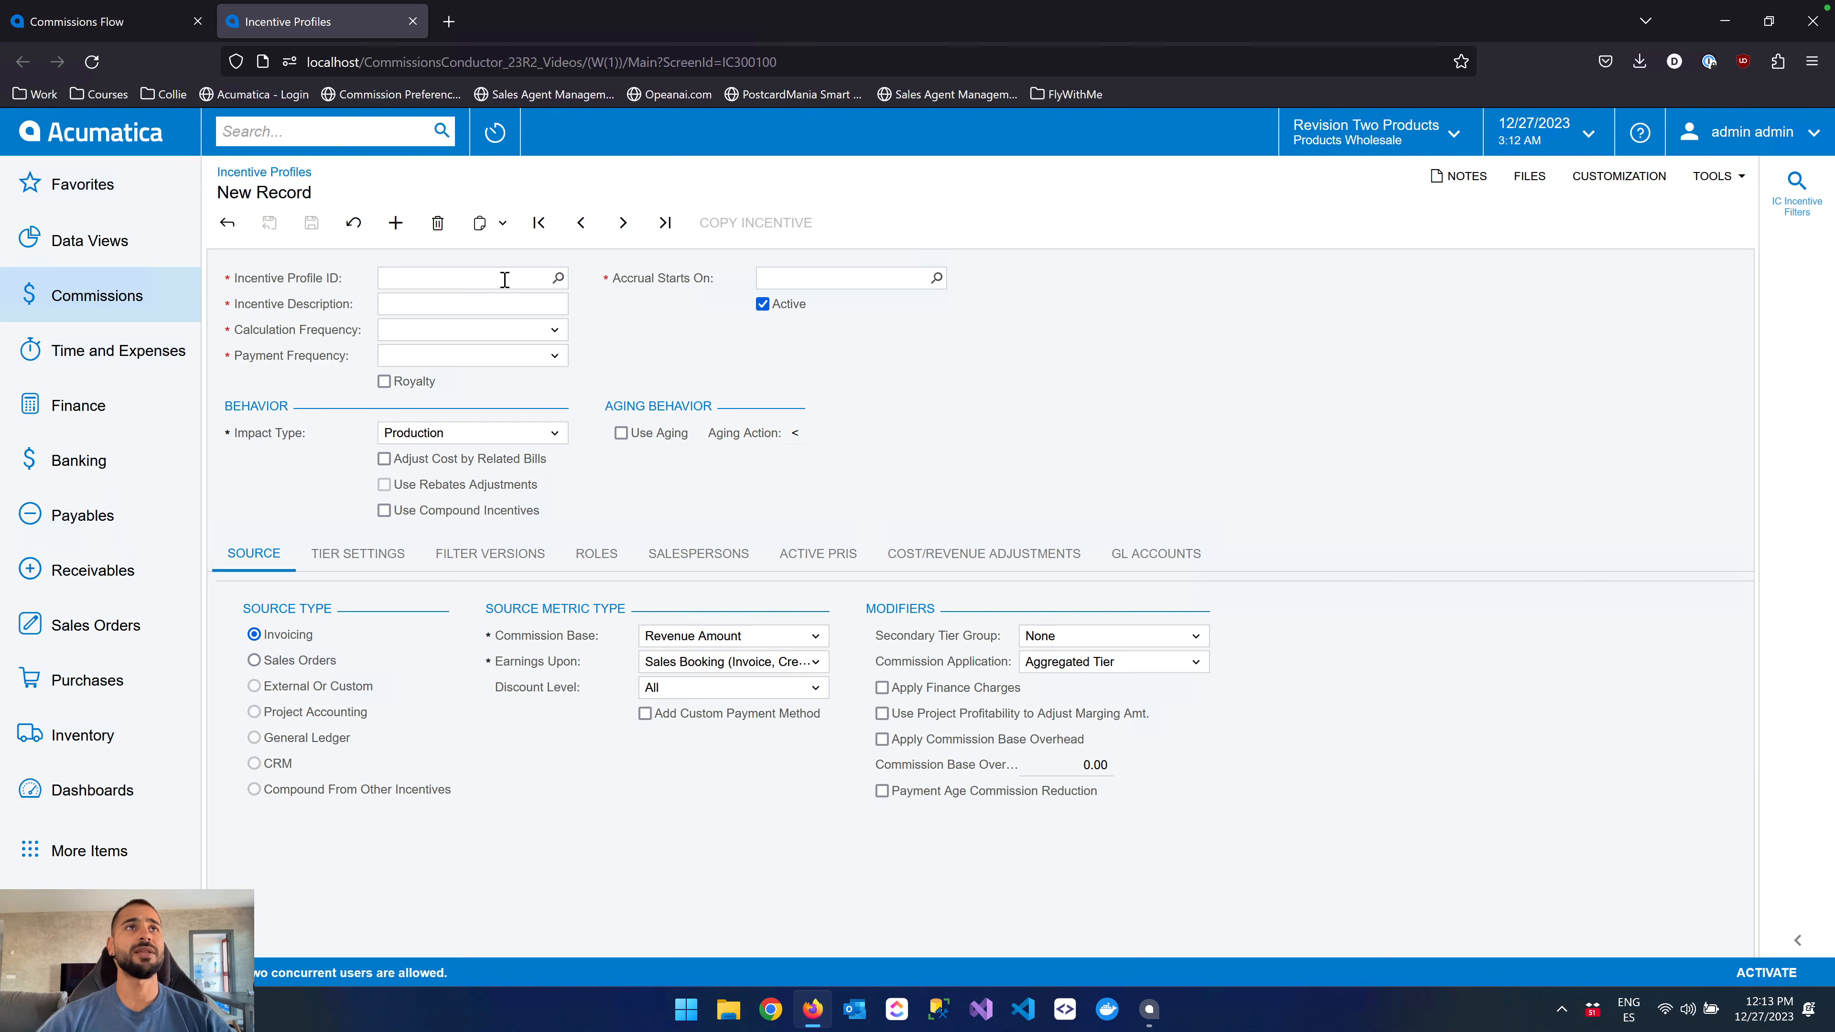
# View the last existing incentive profile and check it against the Commissions Flow diagram.
pyautogui.click(580, 224)
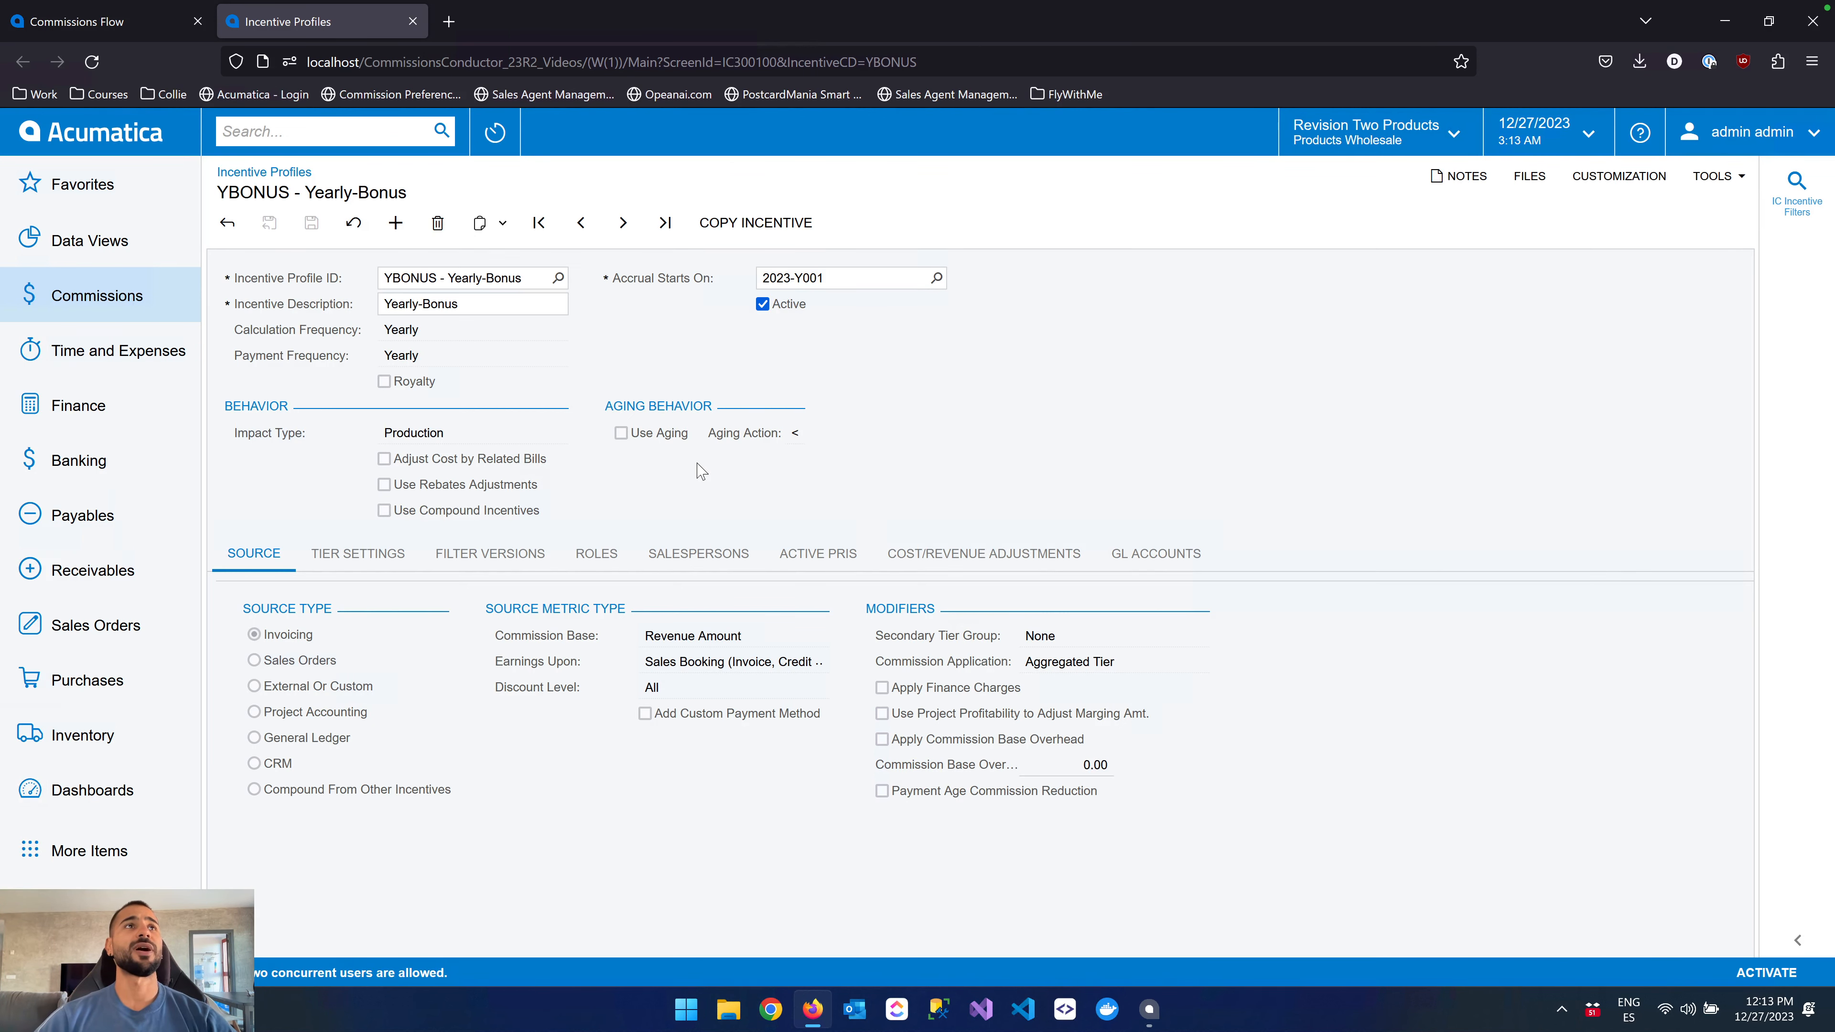
pyautogui.click(143, 36)
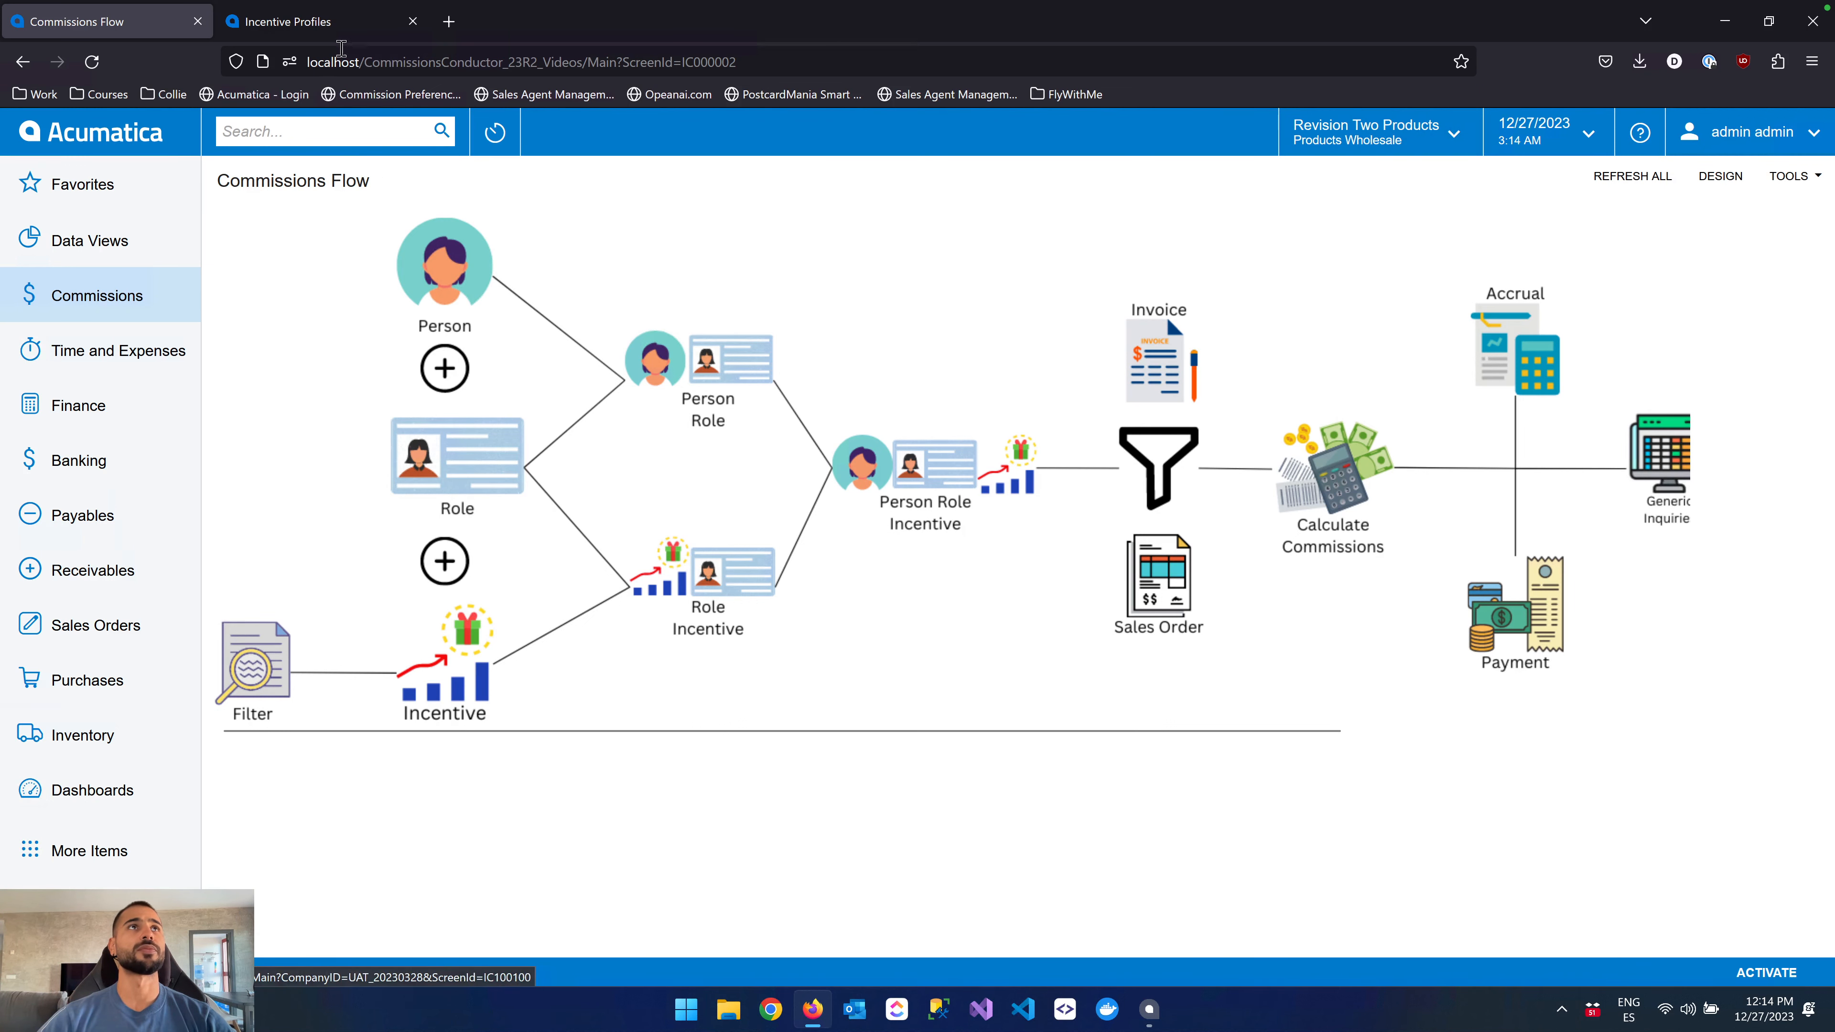
pyautogui.click(327, 27)
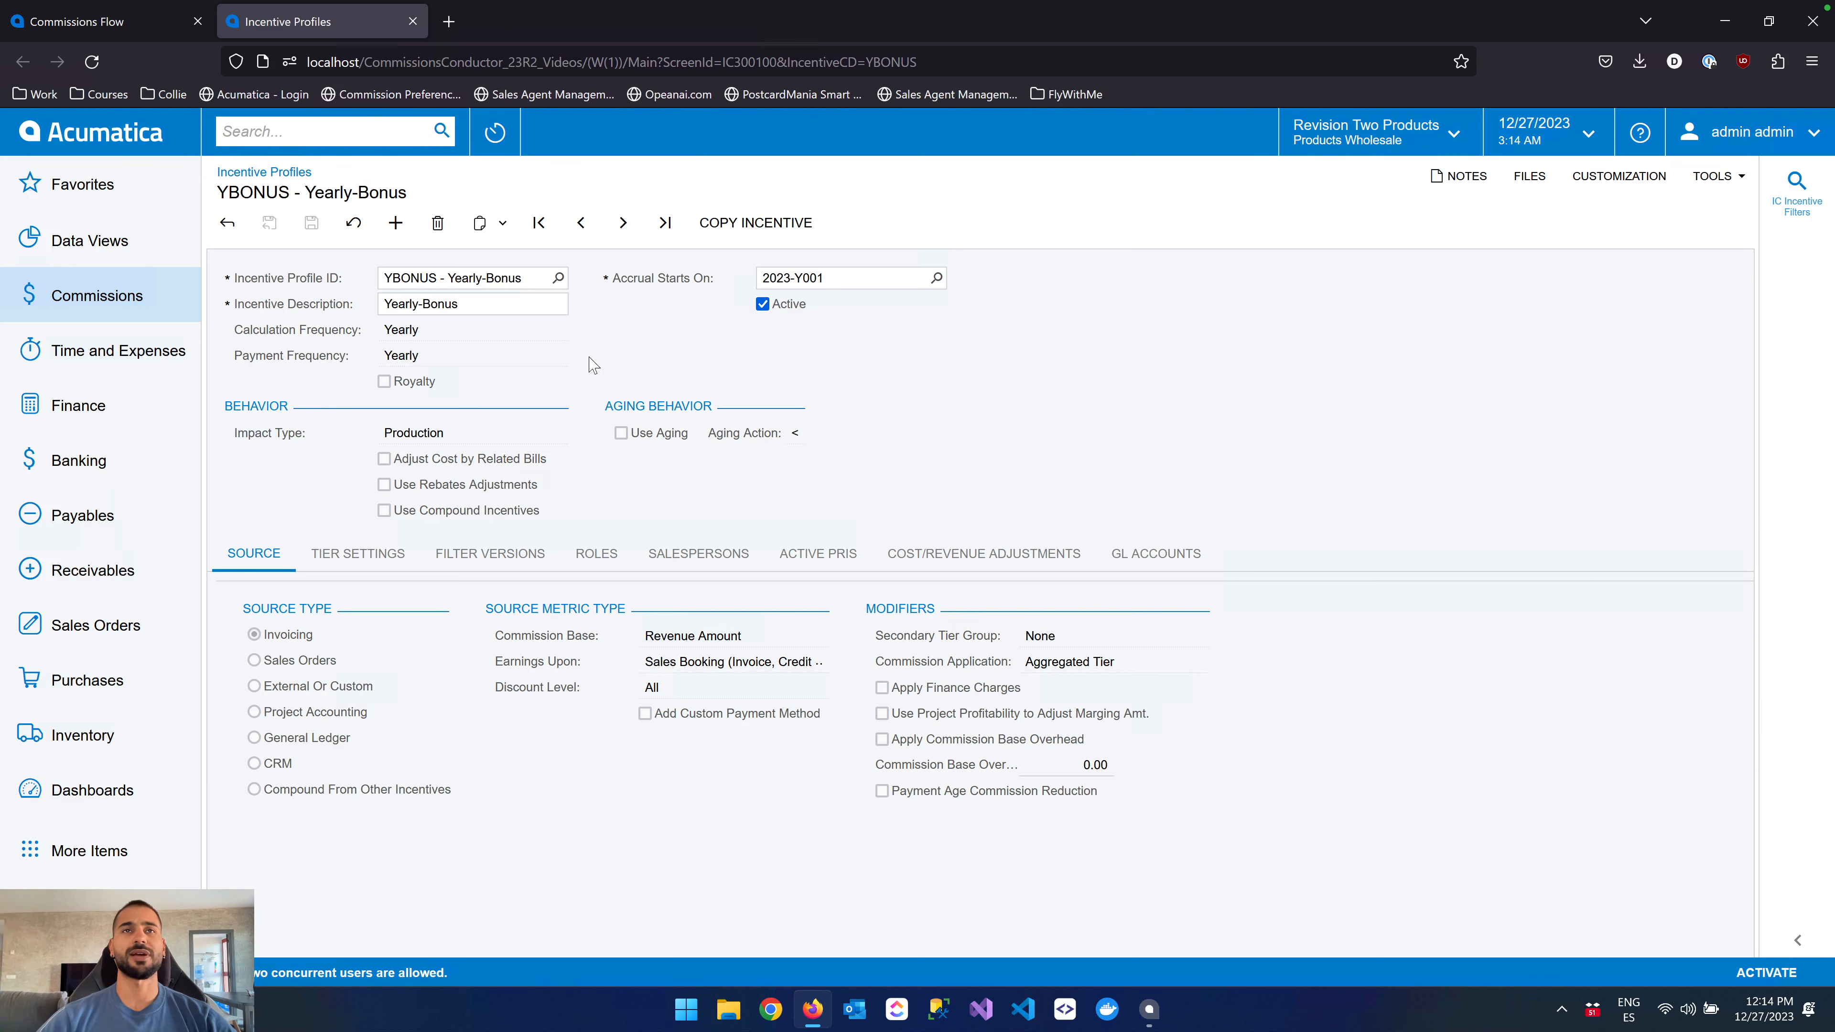
# Start a new incentive profile with the ID TEST and the description Test.
pyautogui.click(395, 223)
pyautogui.click(441, 284)
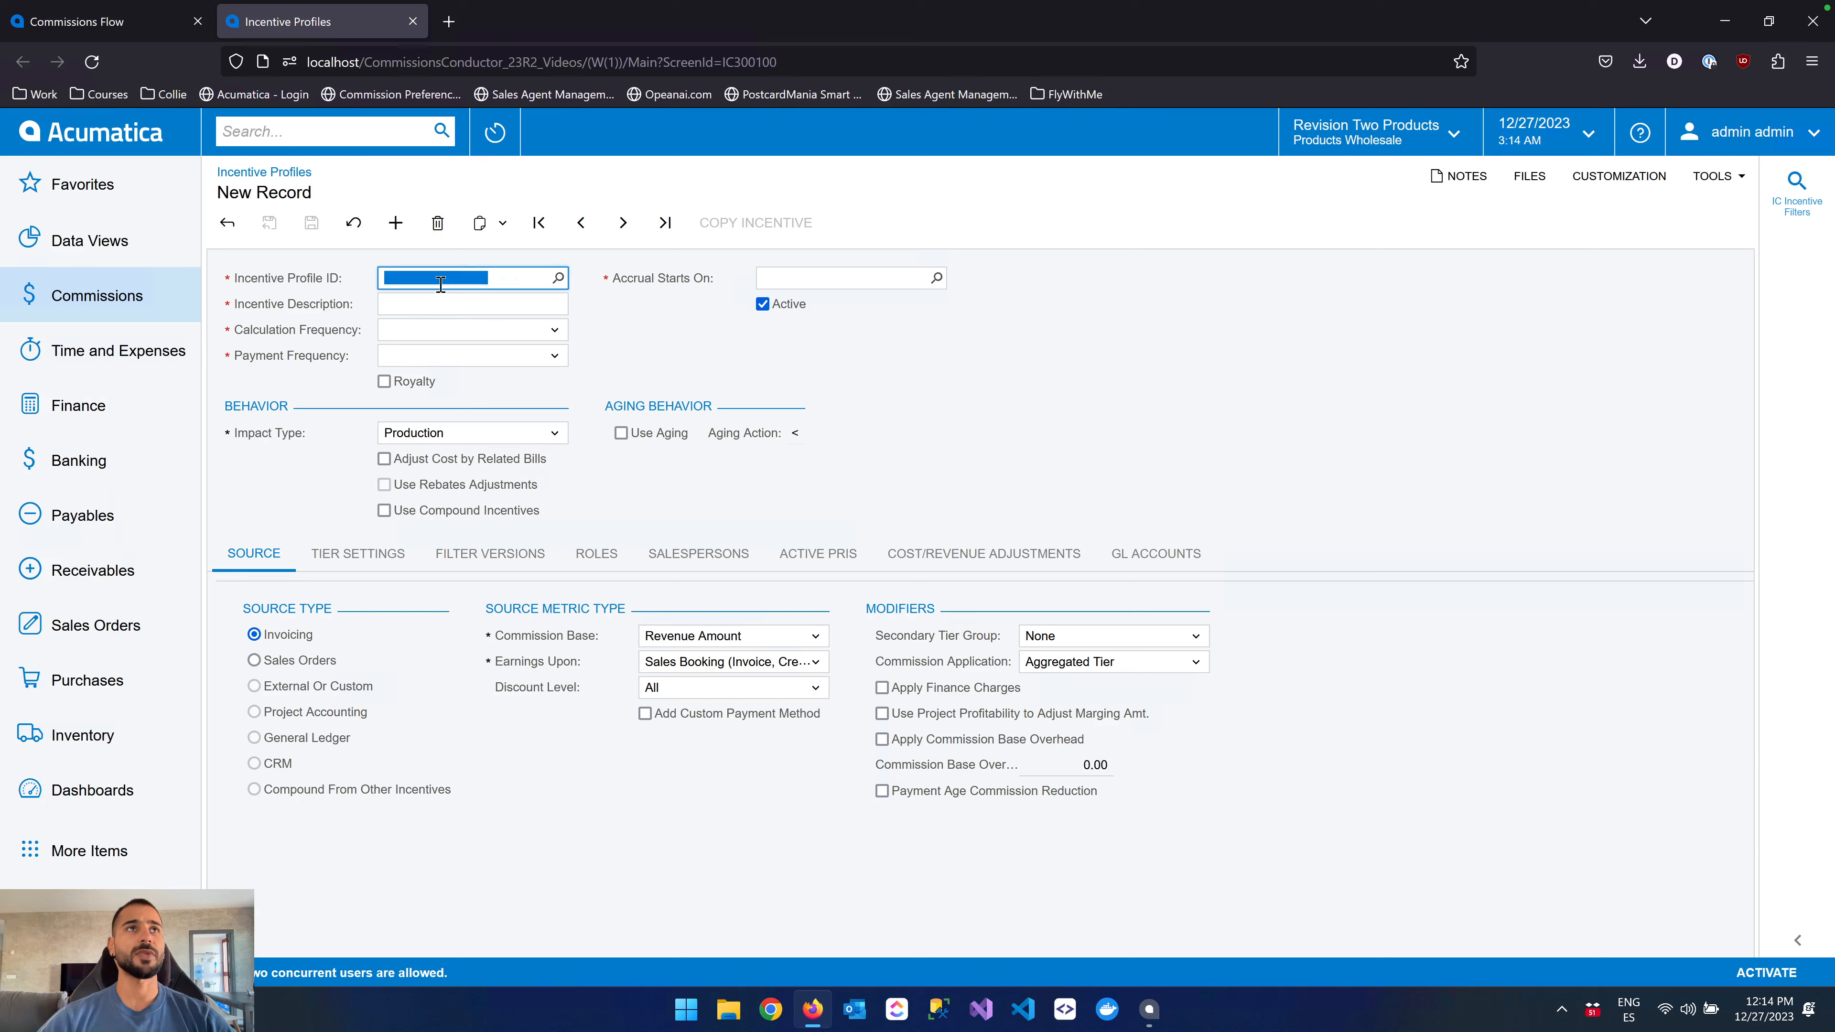
pyautogui.write('TEST')
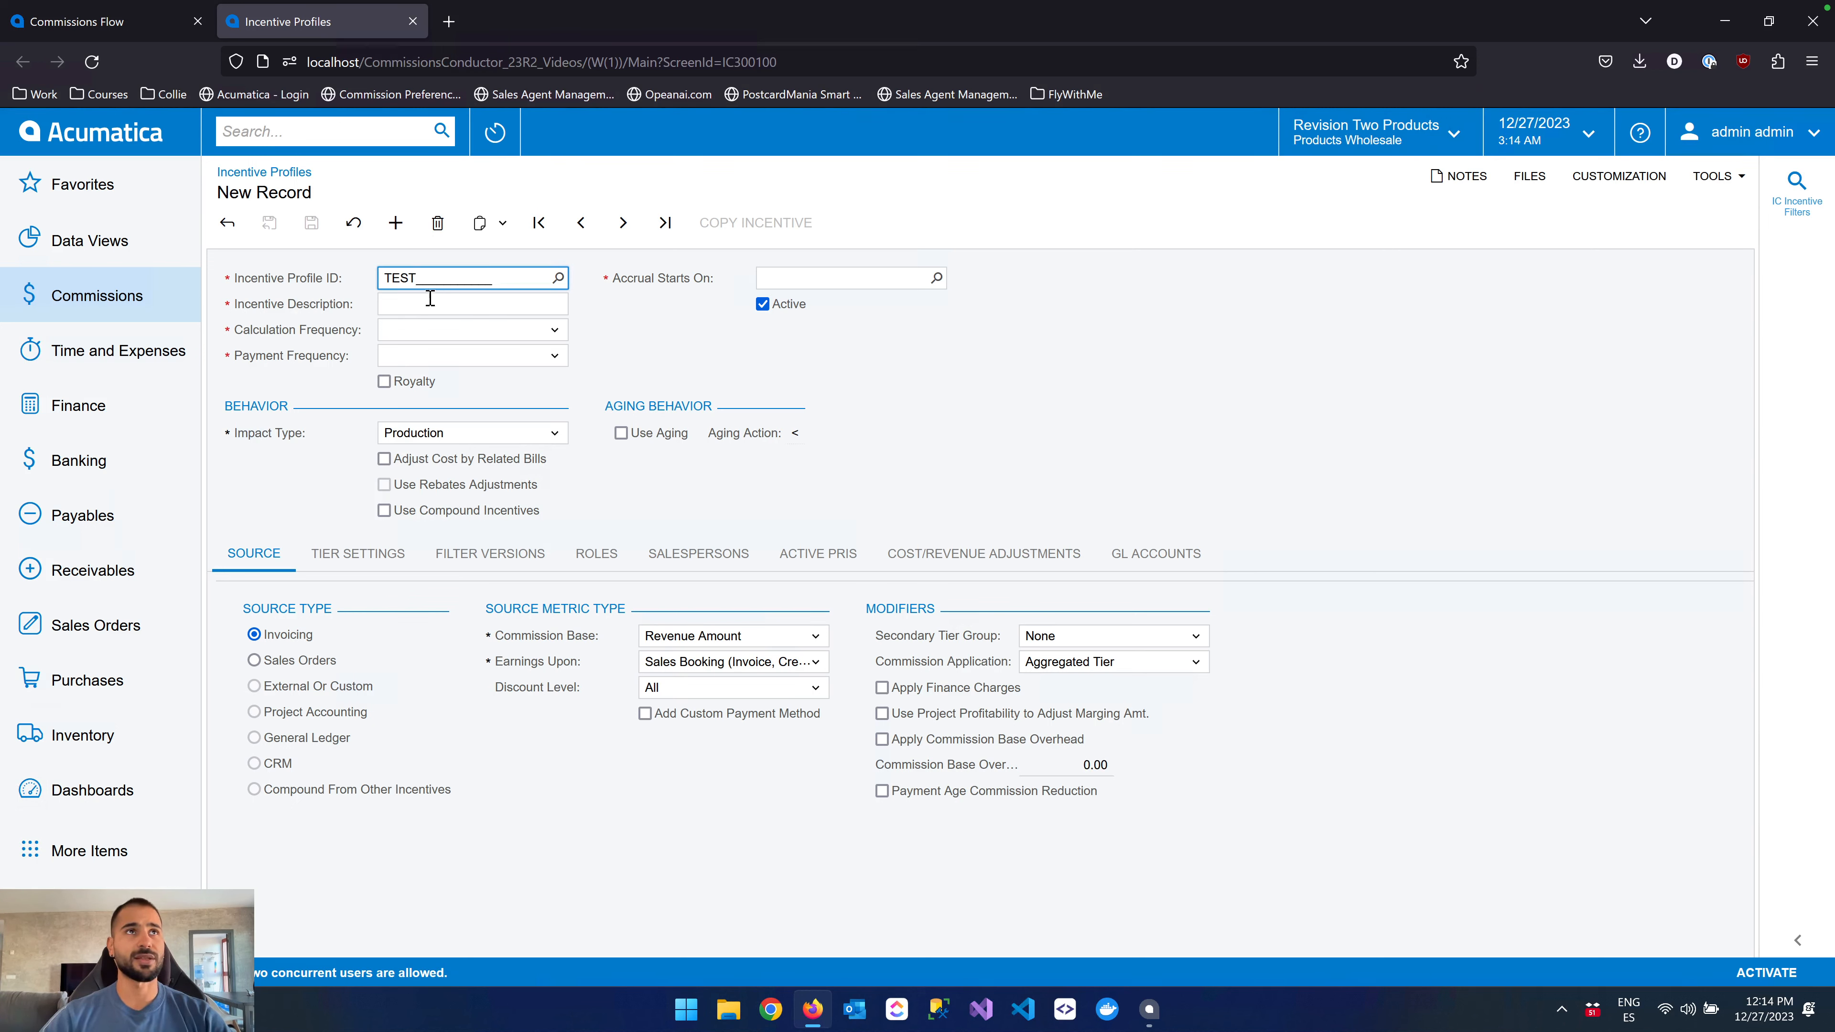
pyautogui.click(430, 298)
pyautogui.write('Test')
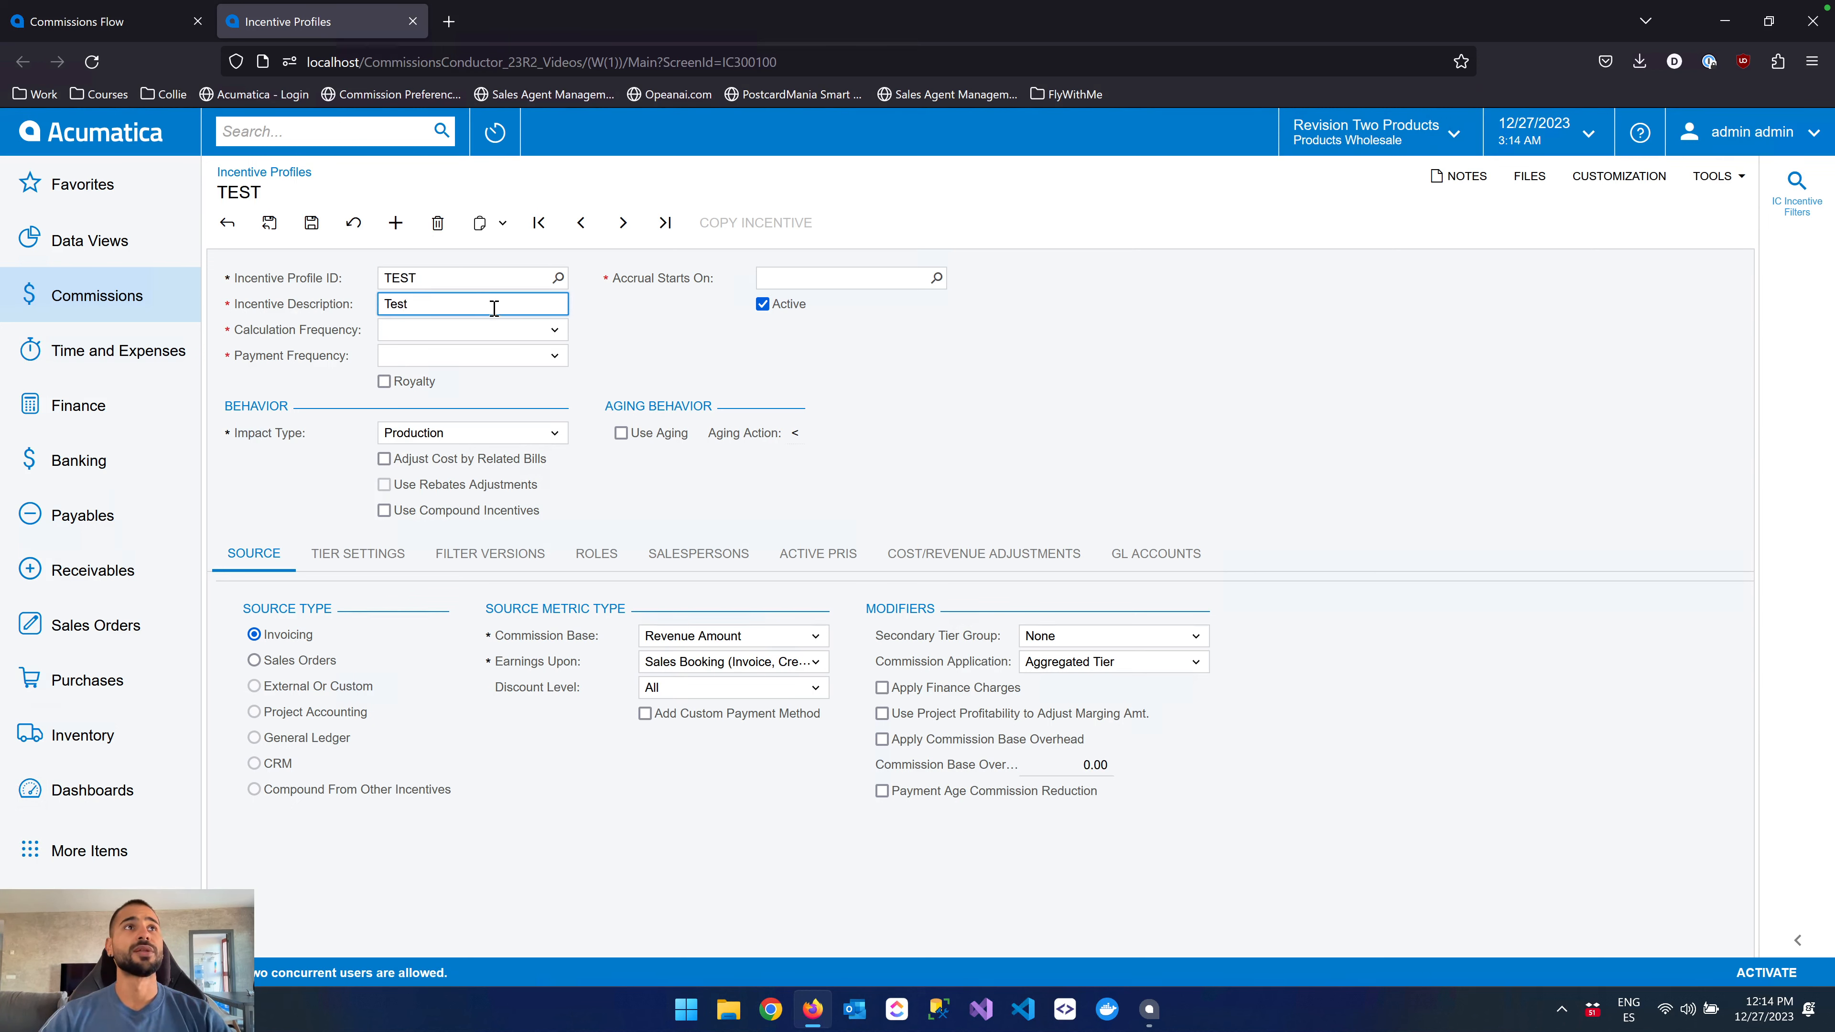
pyautogui.click(634, 336)
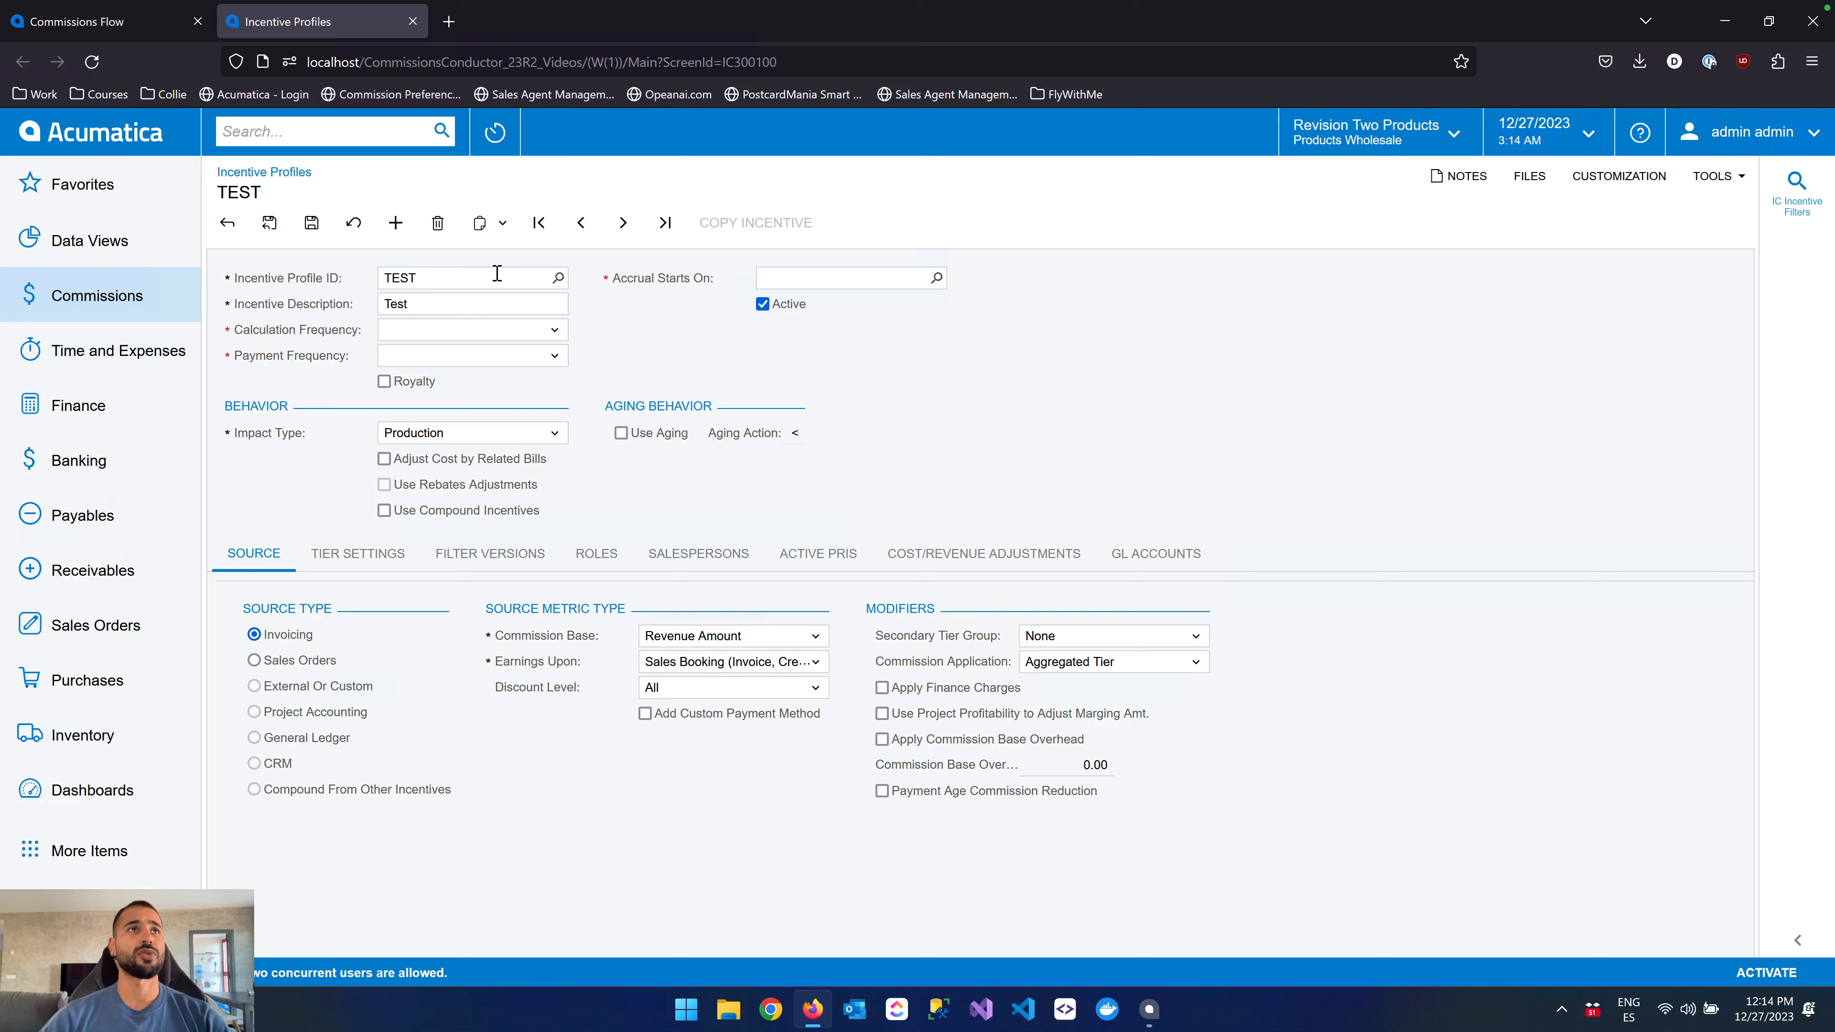
# Set the calculation frequency of the TEST profile to Monthly.
pyautogui.click(436, 303)
pyautogui.click(438, 331)
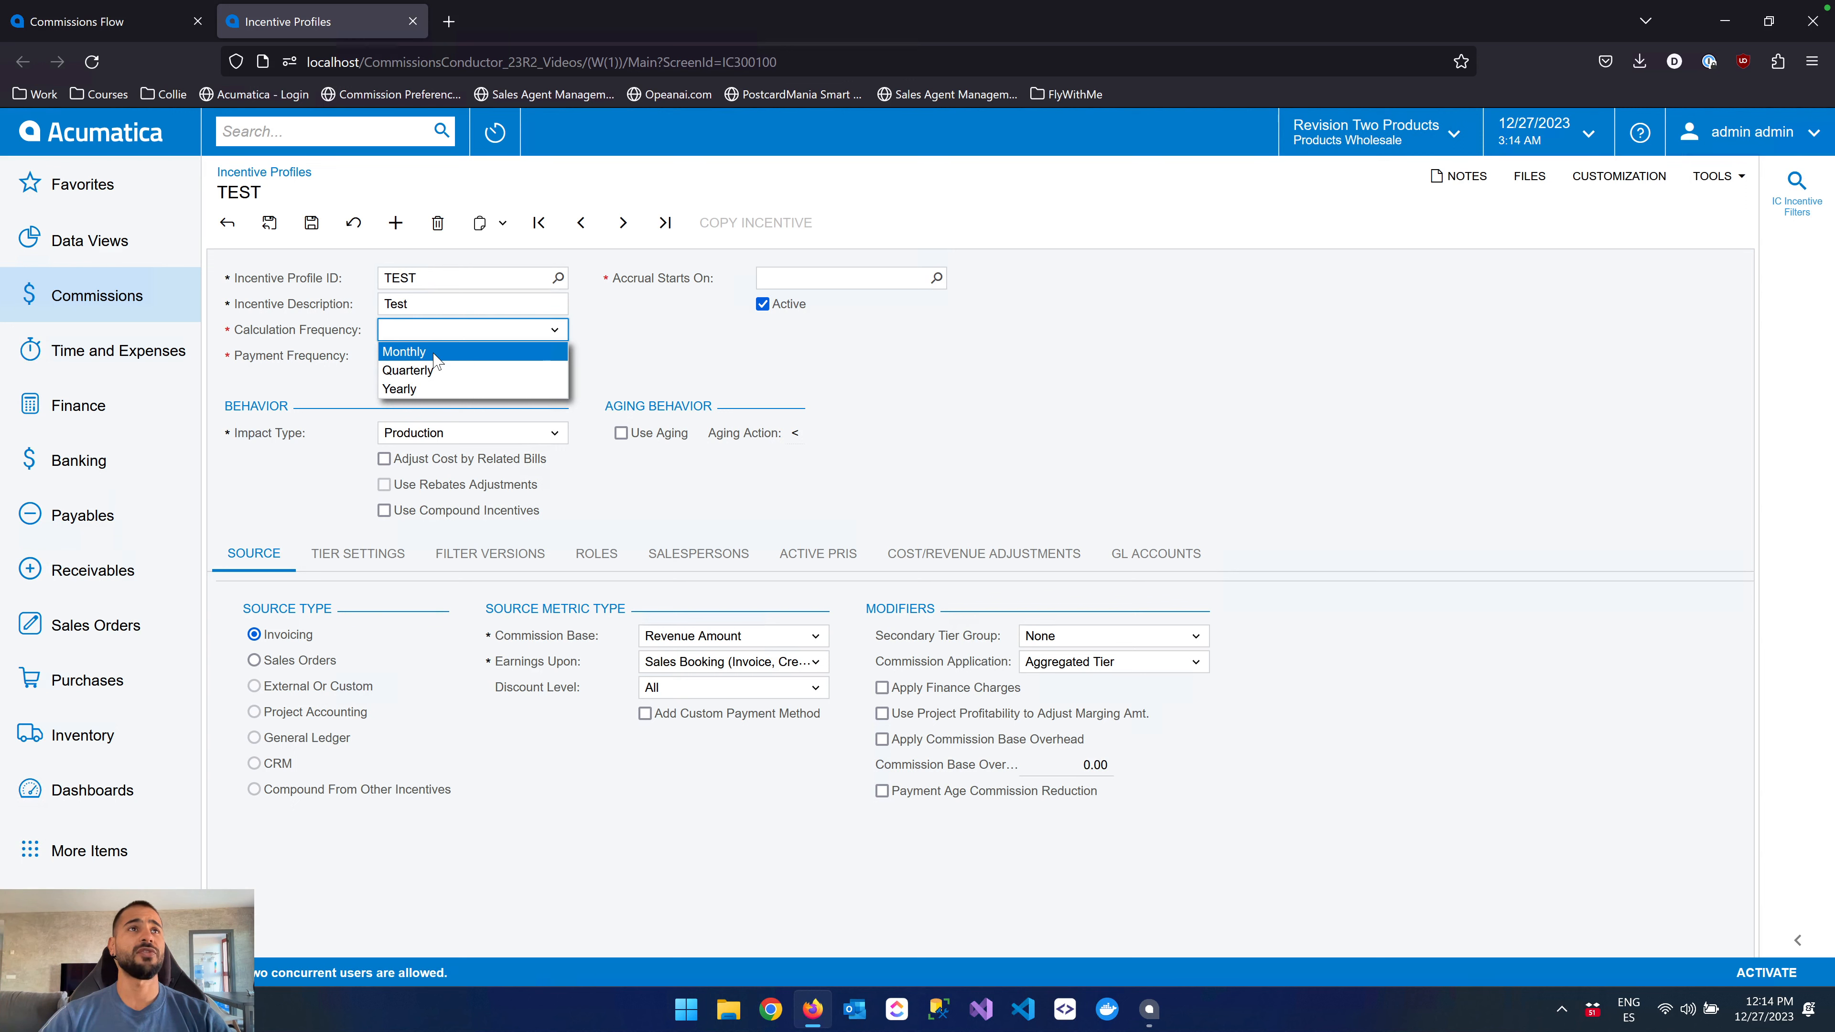
pyautogui.click(436, 354)
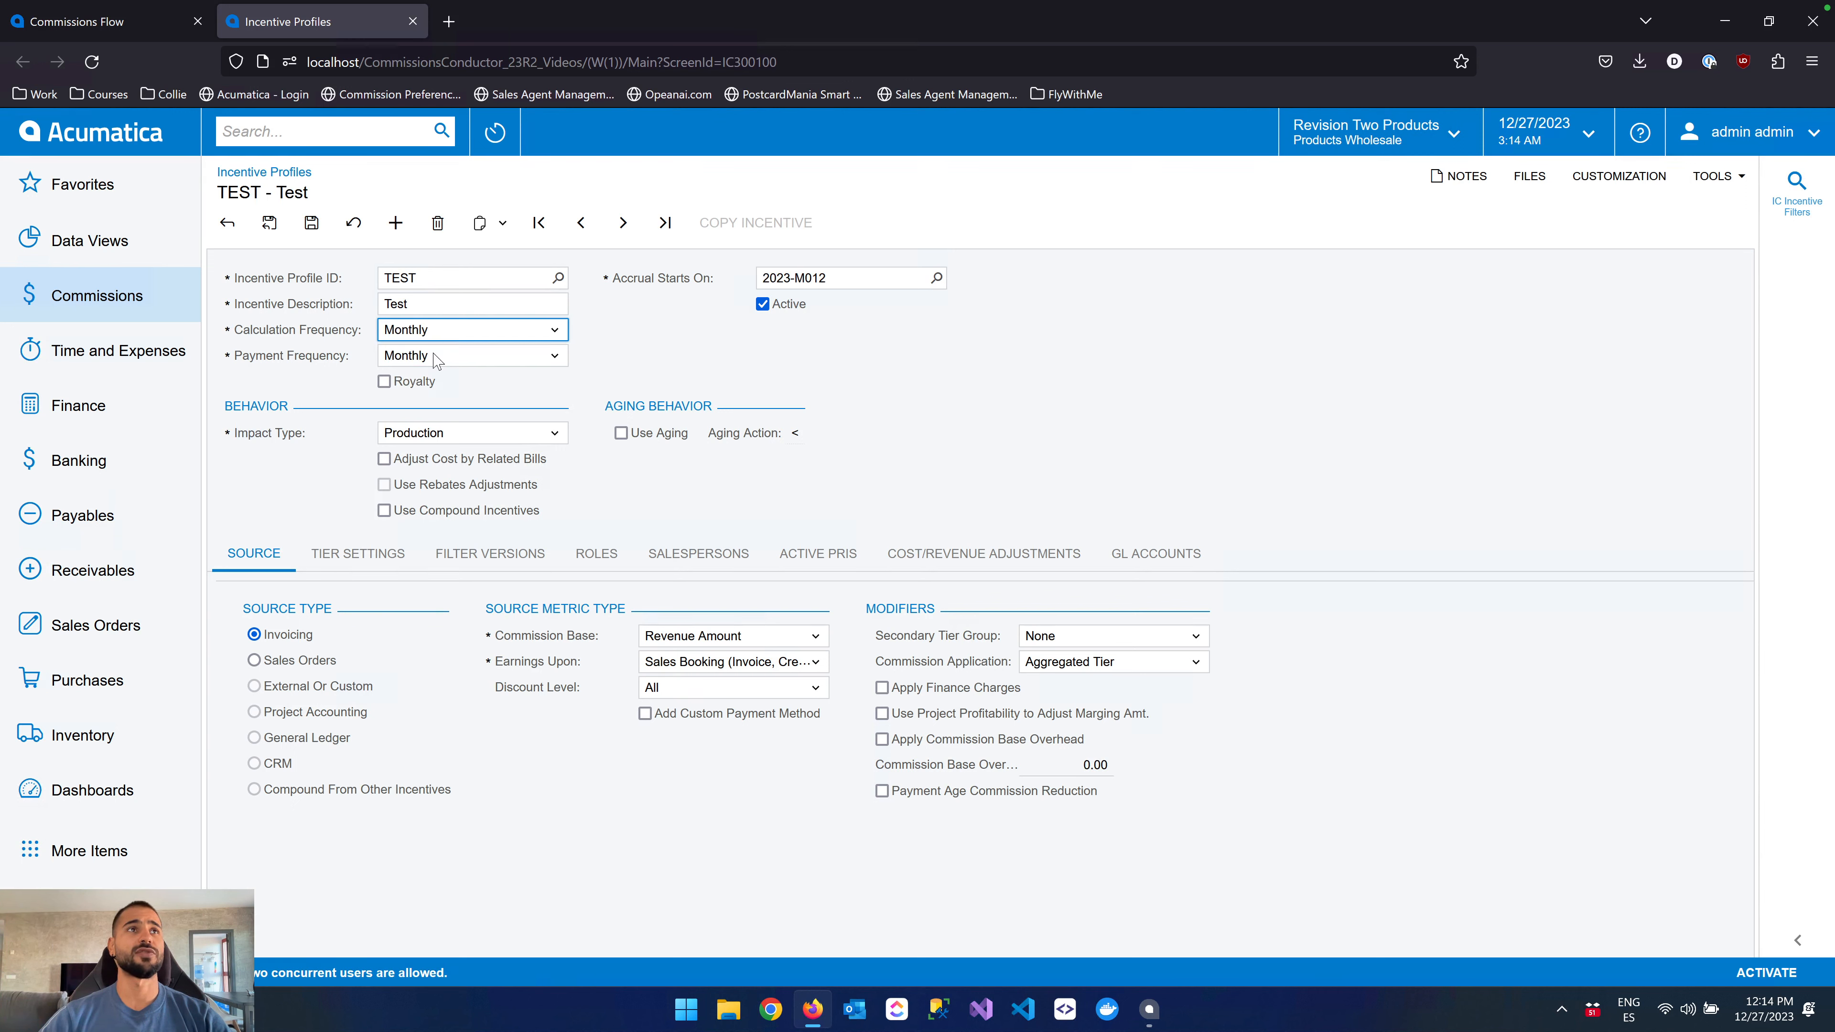
# Review the available payment and calculation frequency options without changing either one.
pyautogui.click(453, 357)
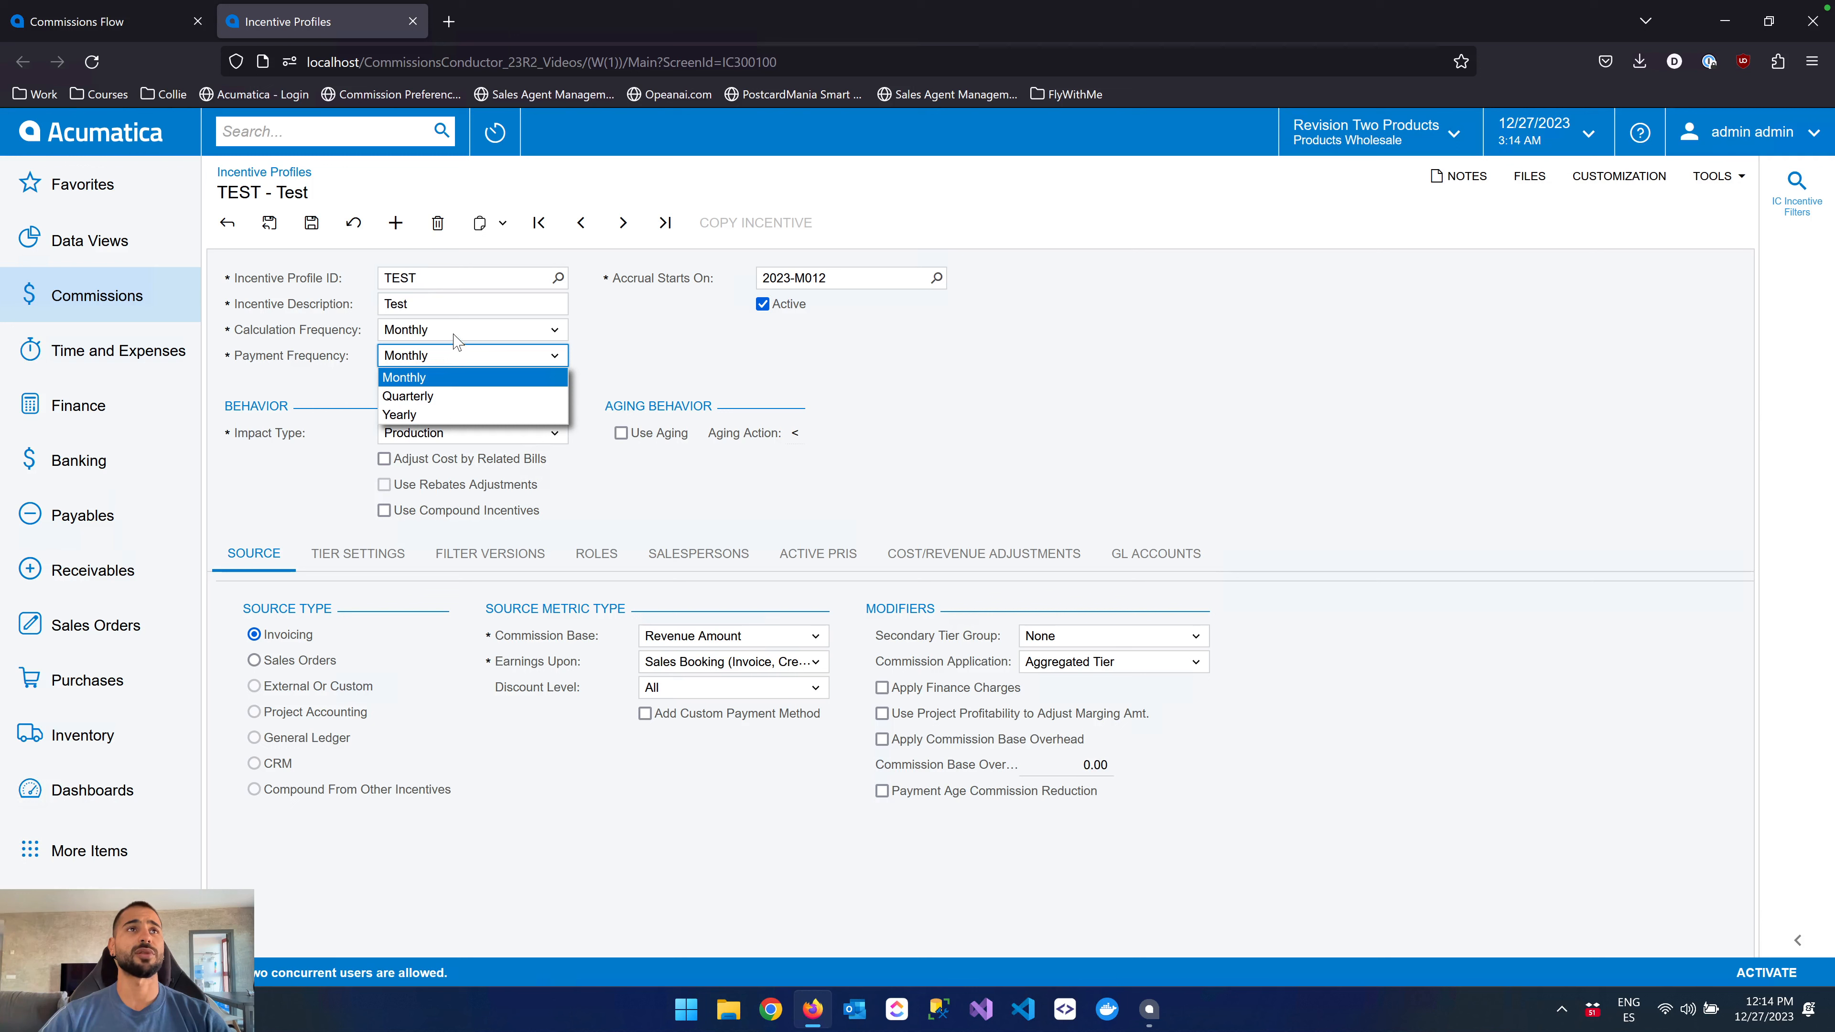
pyautogui.click(459, 330)
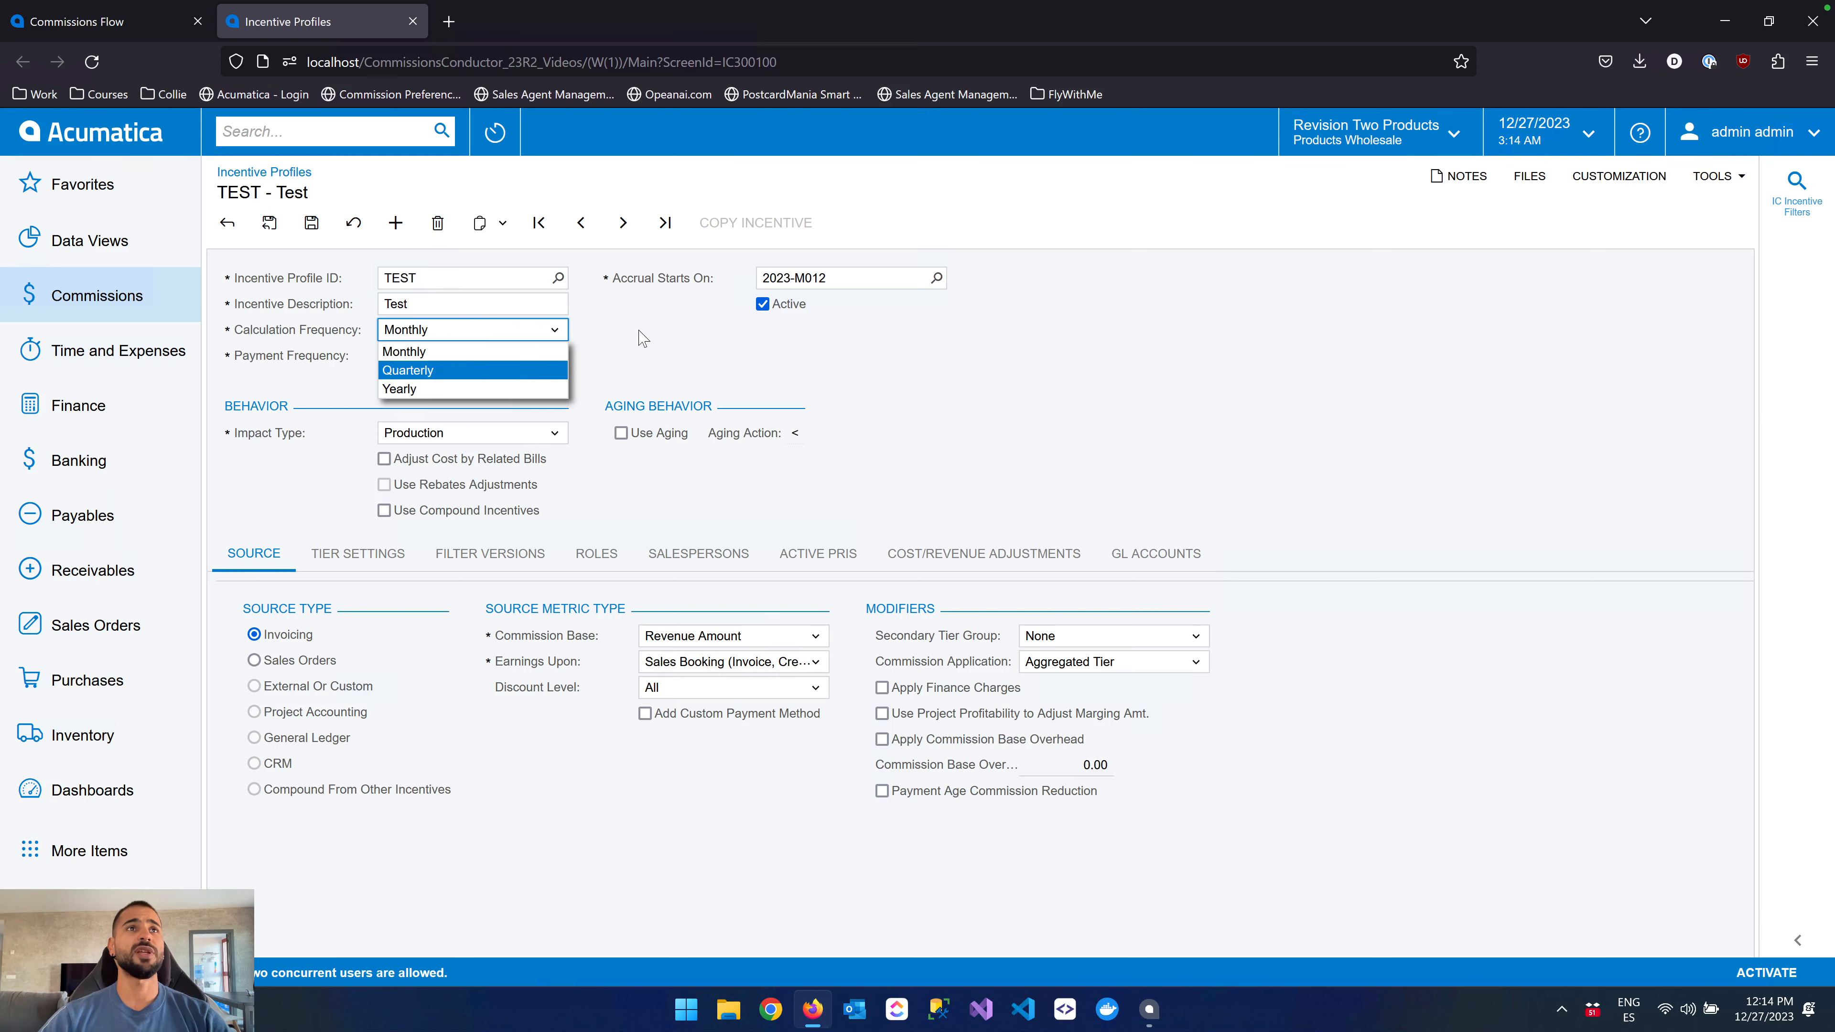
pyautogui.click(621, 369)
pyautogui.click(497, 363)
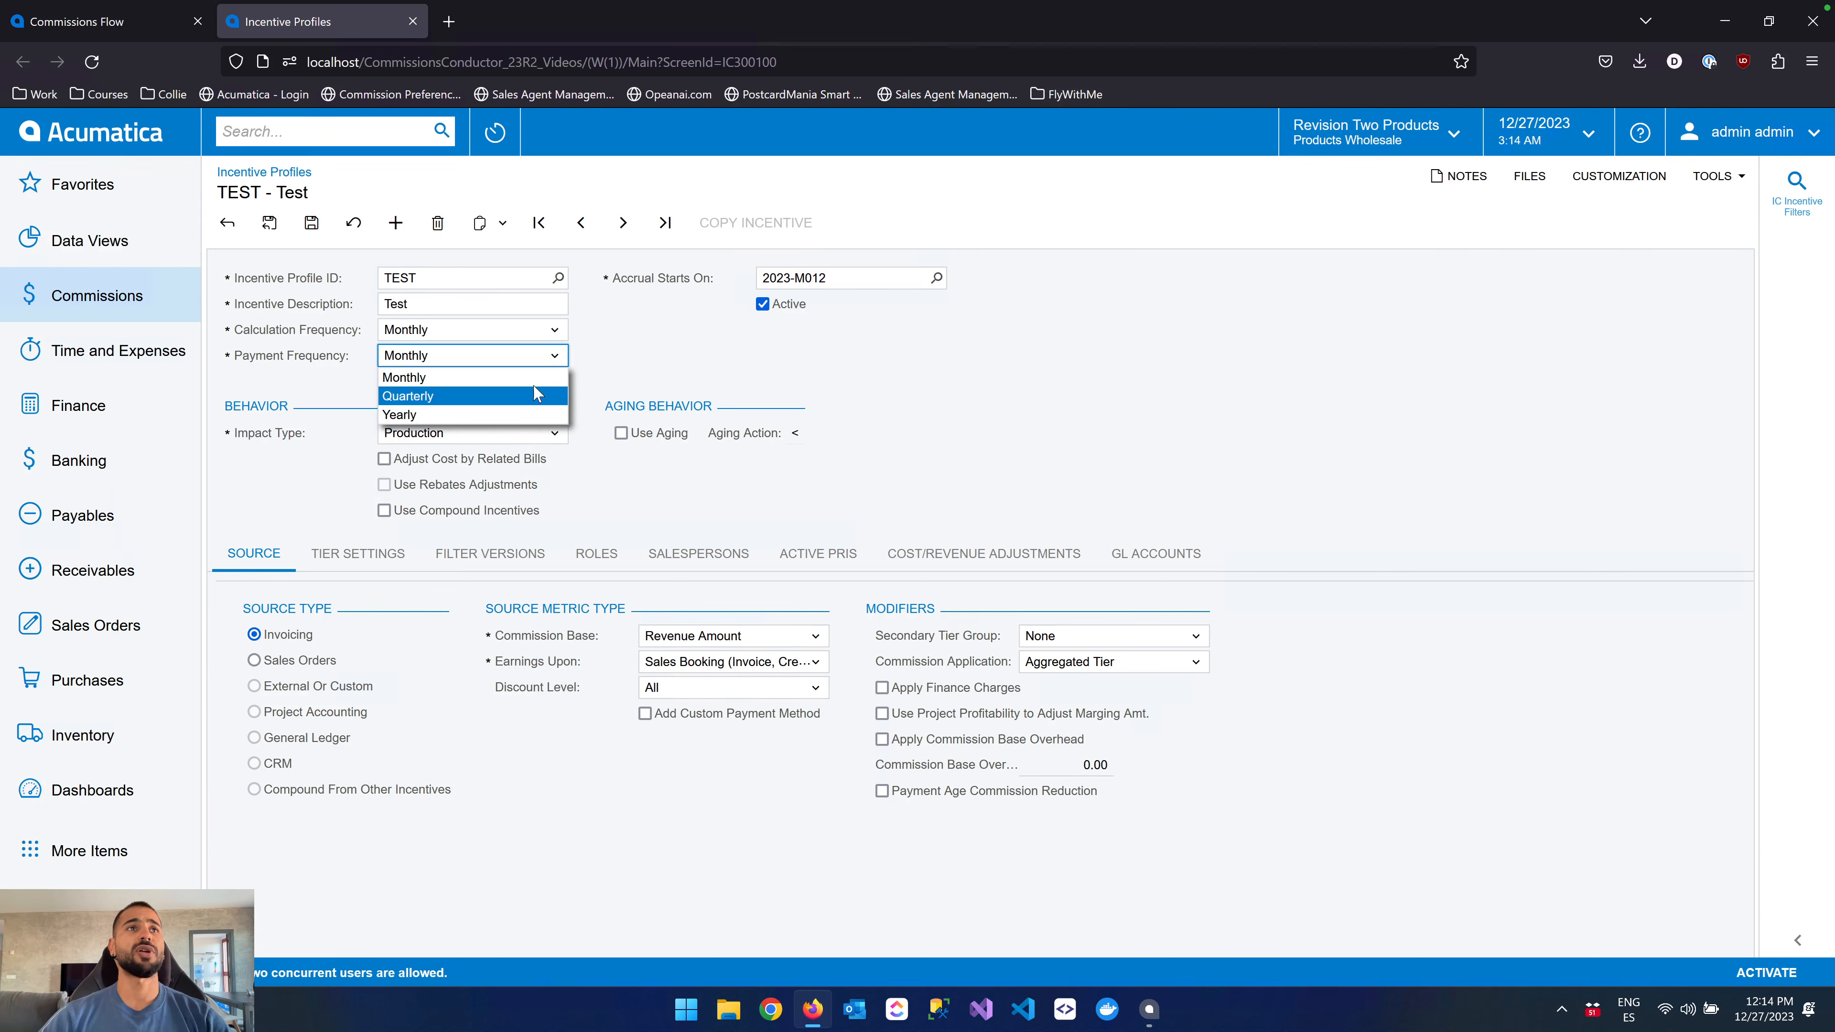
pyautogui.click(645, 370)
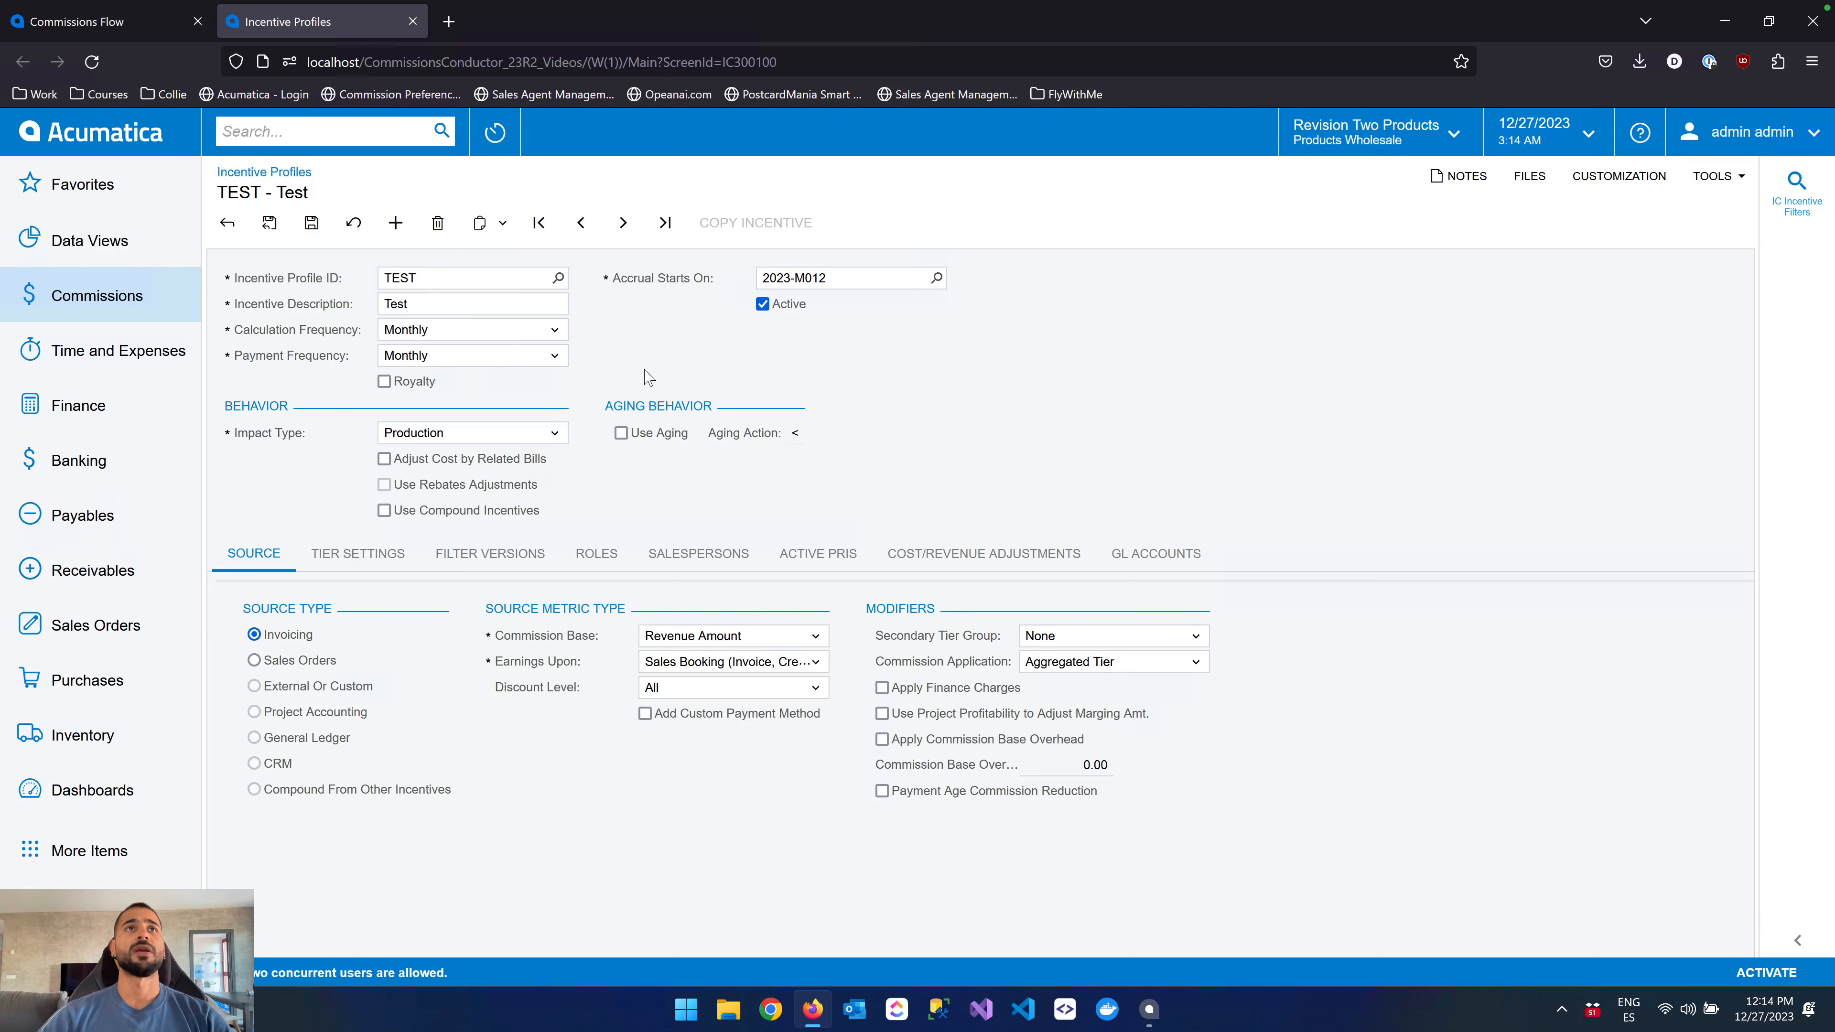
# Set the profile's accrual start to the calculation period 2022-M001.
pyautogui.click(860, 287)
pyautogui.click(937, 278)
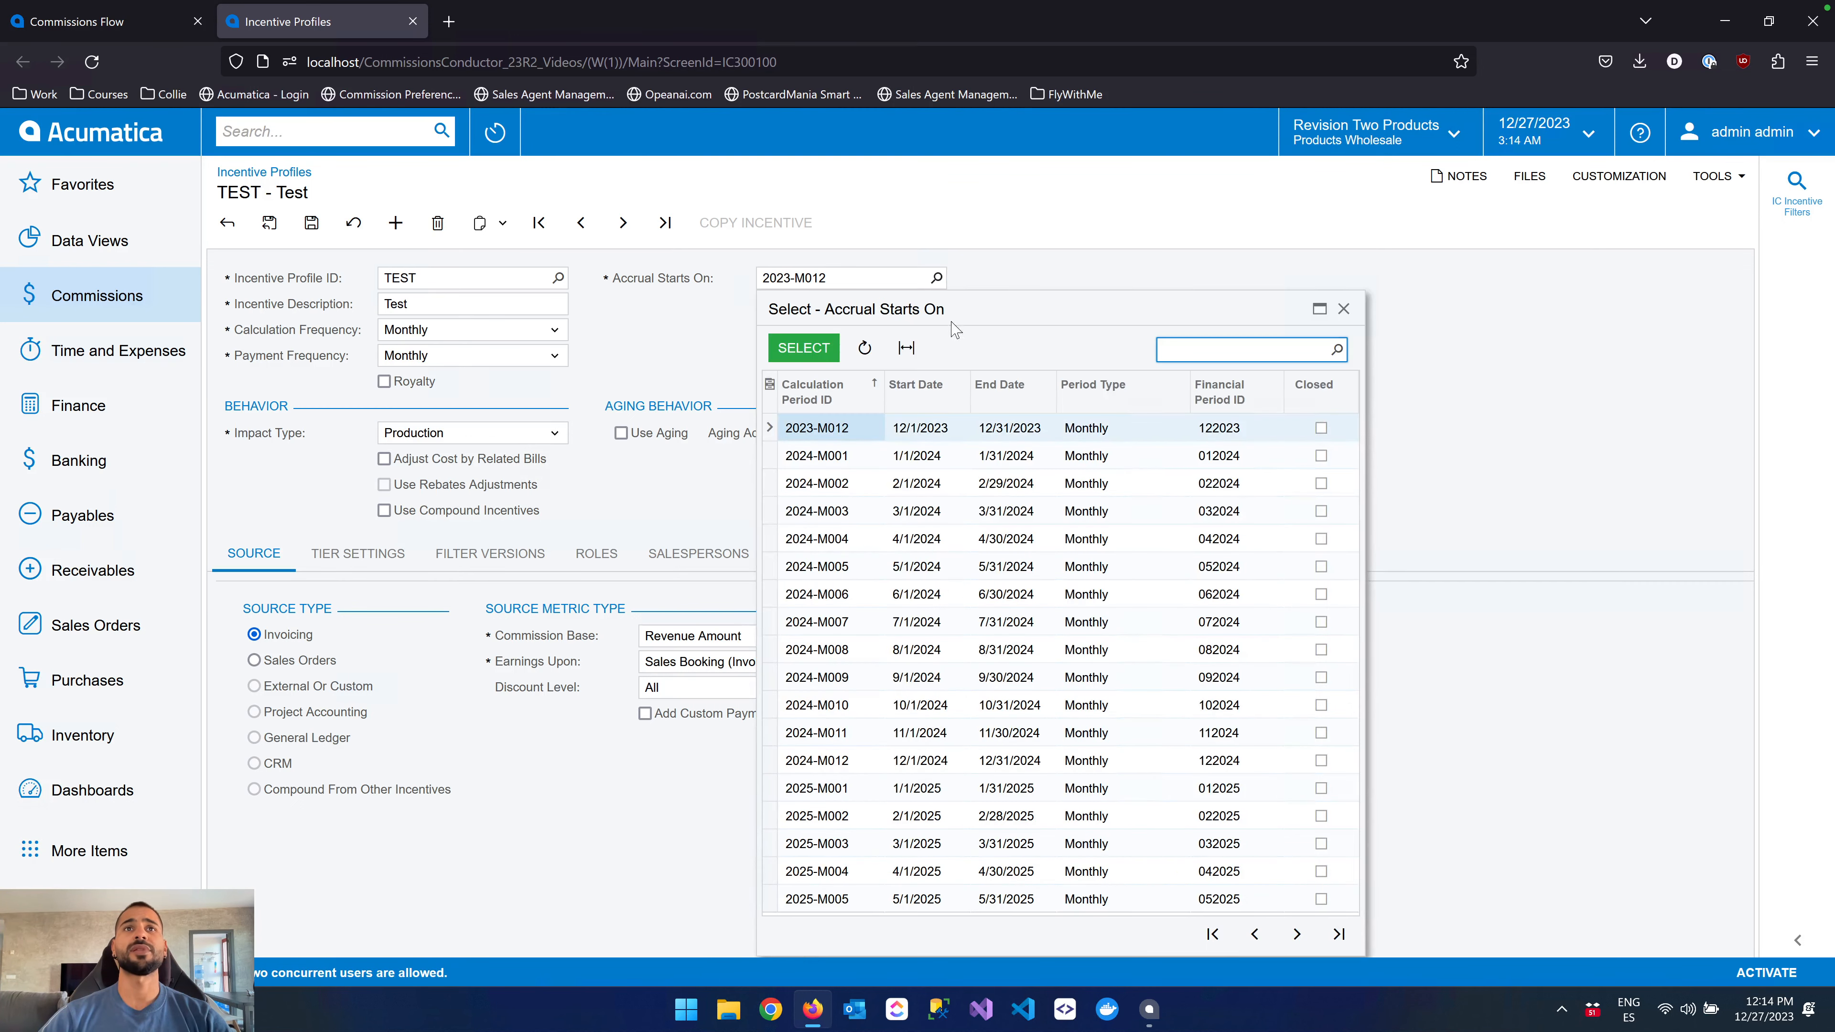
pyautogui.click(1256, 935)
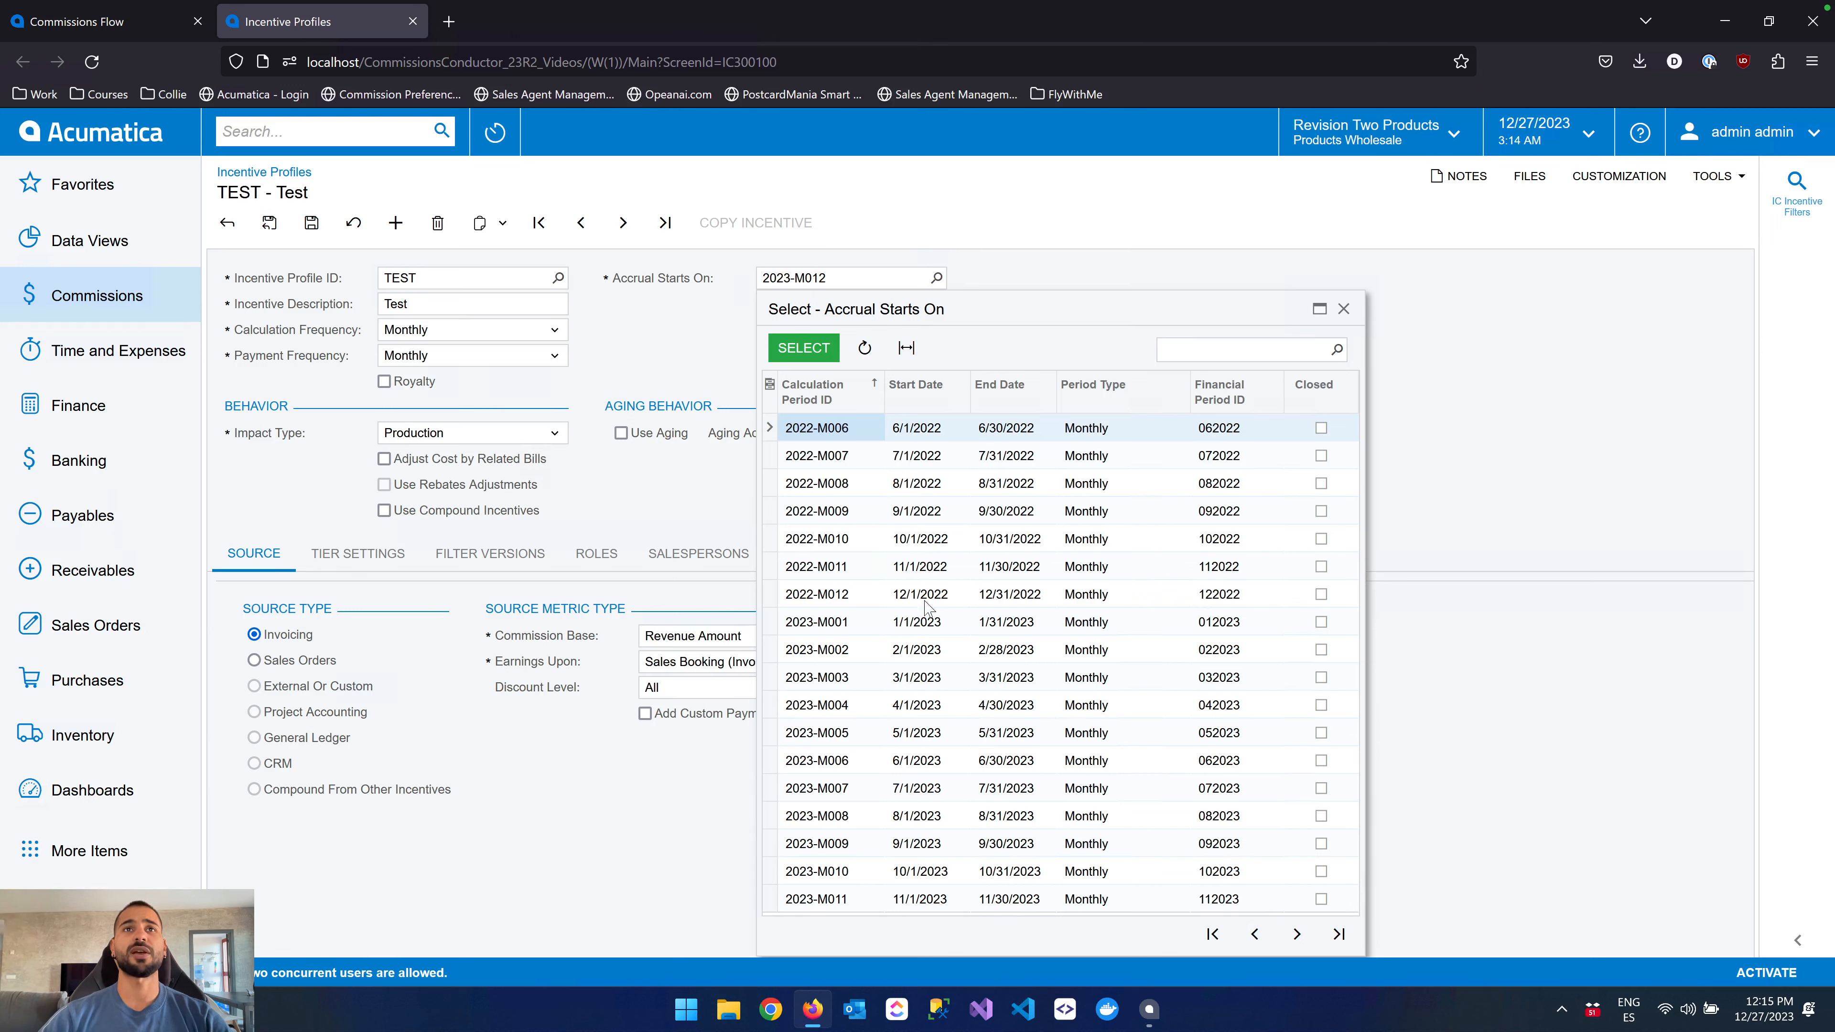
pyautogui.click(1255, 935)
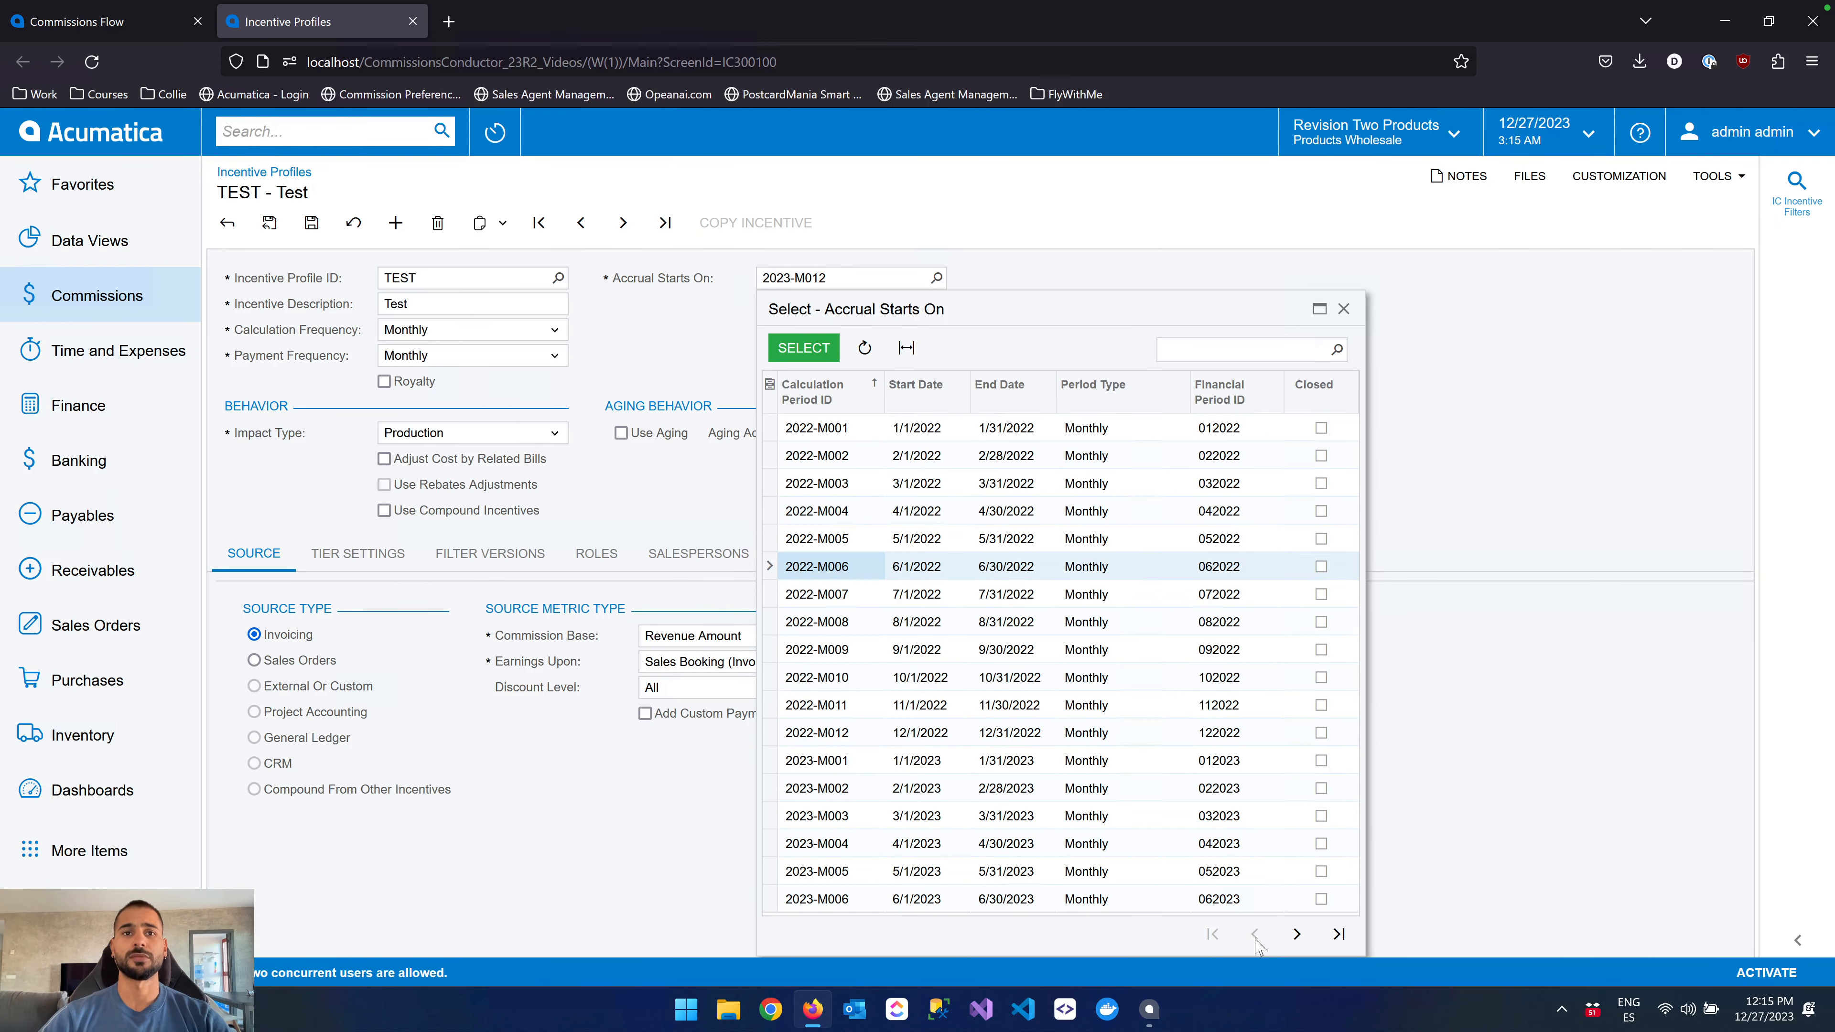
pyautogui.click(835, 437)
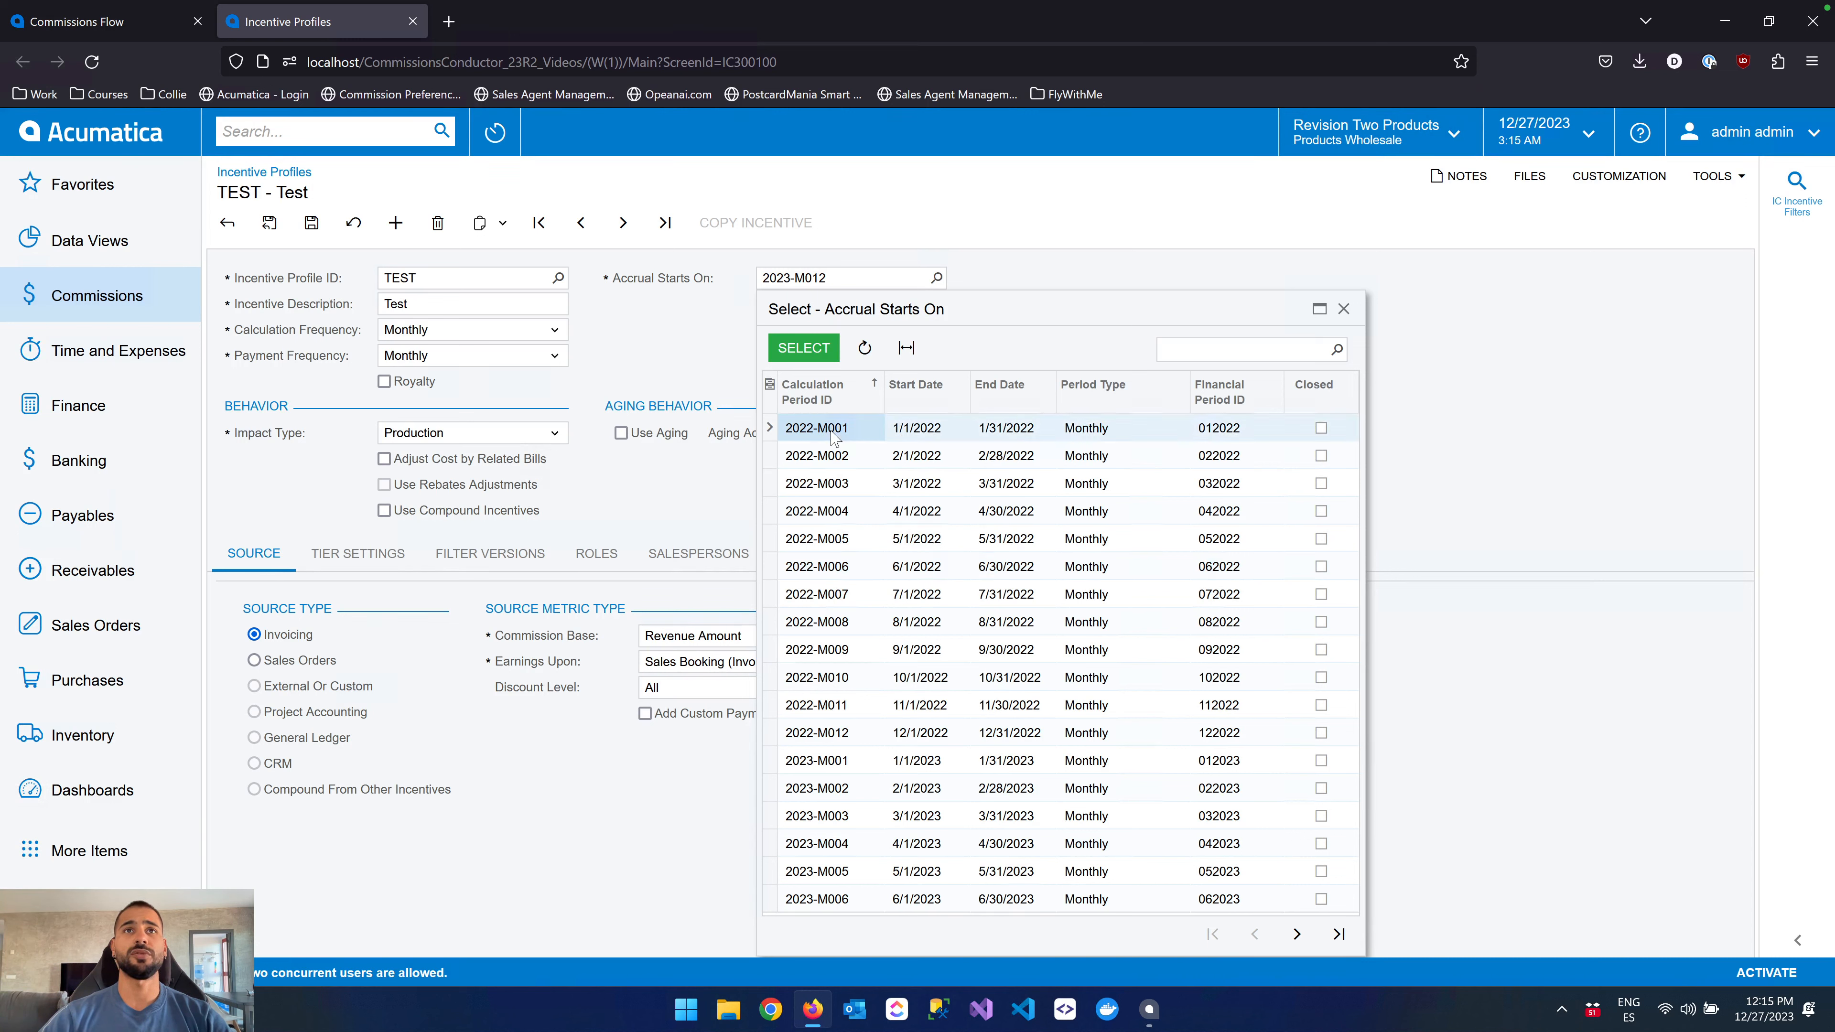
pyautogui.doubleClick(832, 435)
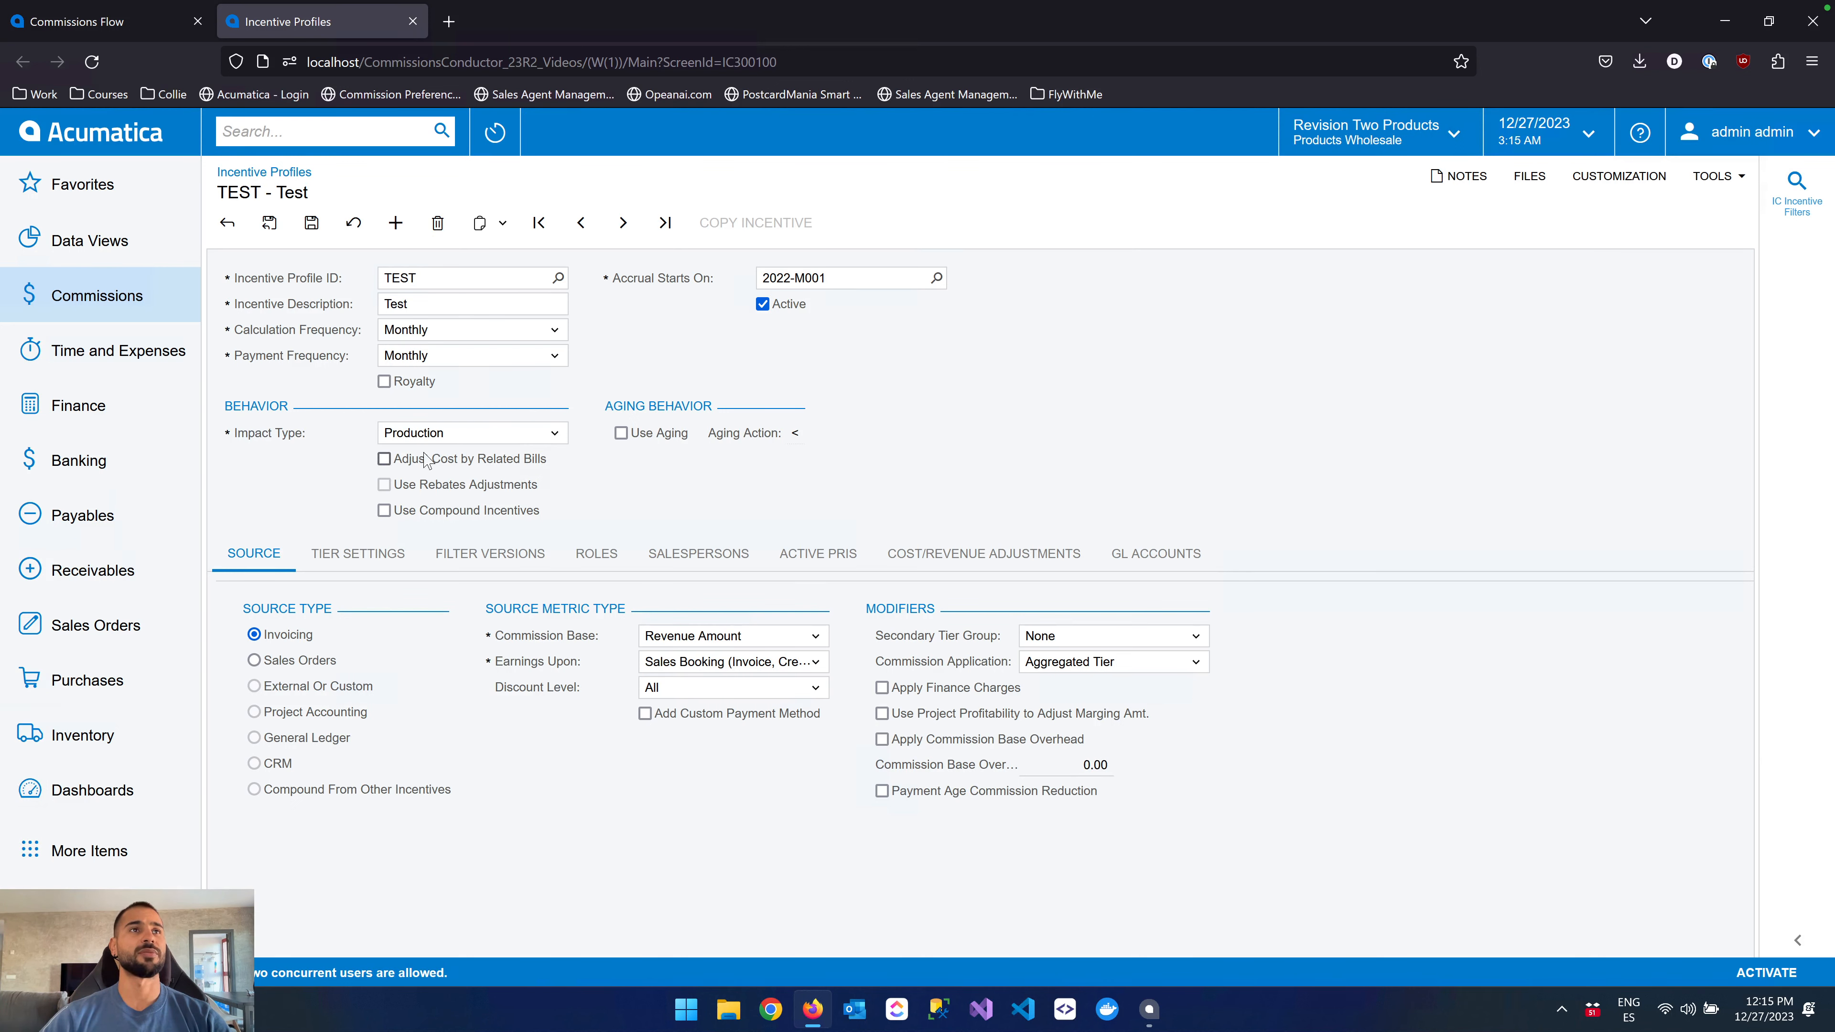
# Review the impact type options, keep Production selected, and examine the profile's available source types.
pyautogui.click(449, 439)
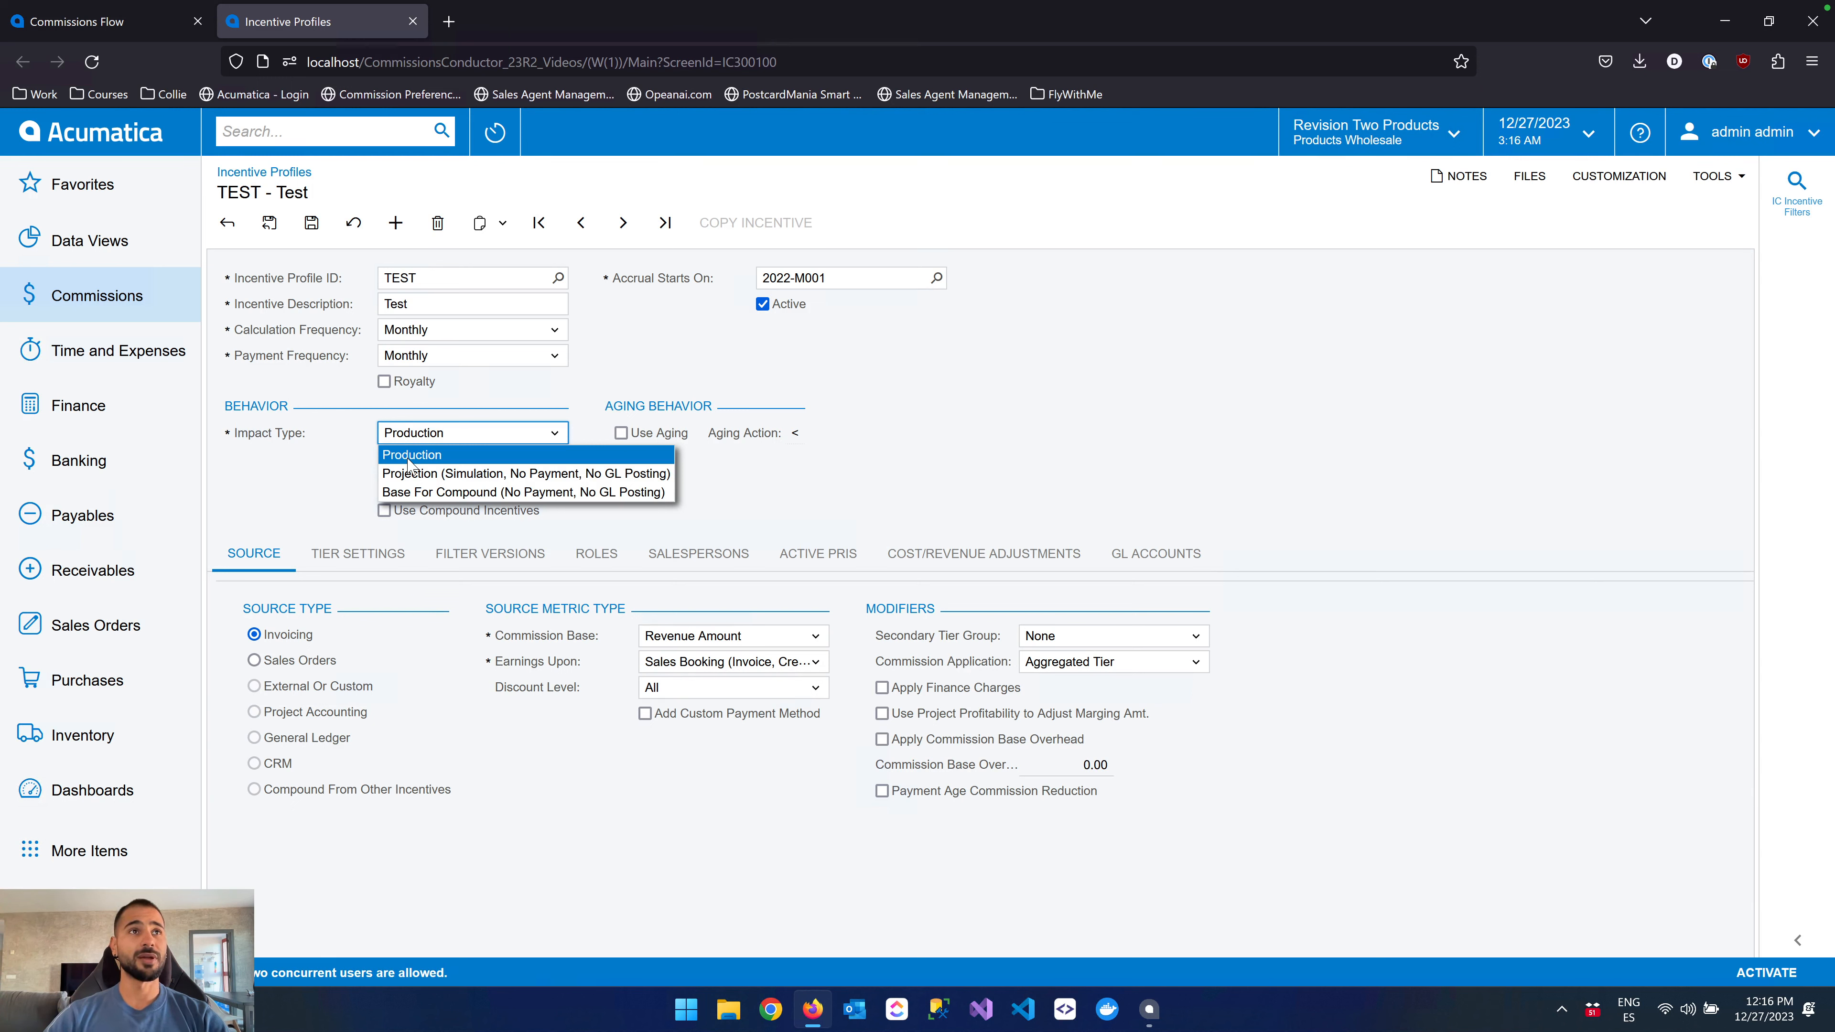
pyautogui.click(409, 460)
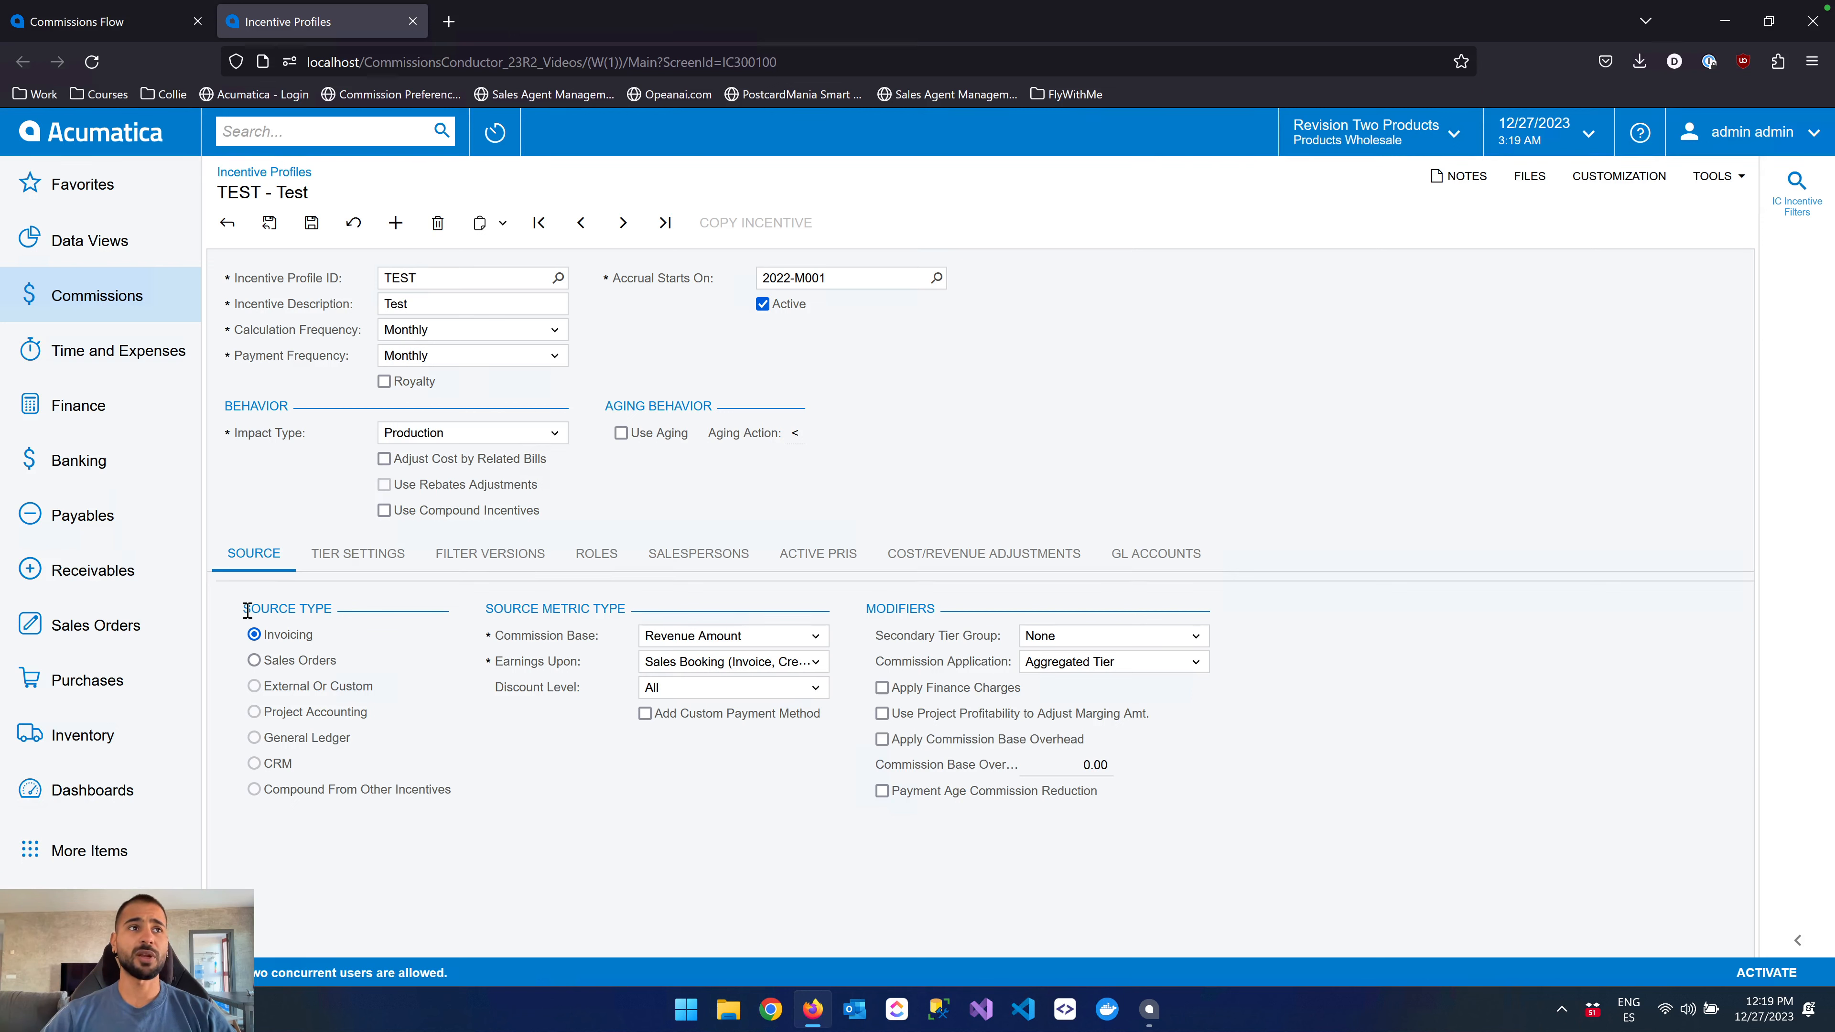
pyautogui.moveTo(247, 610); pyautogui.dragTo(334, 612)
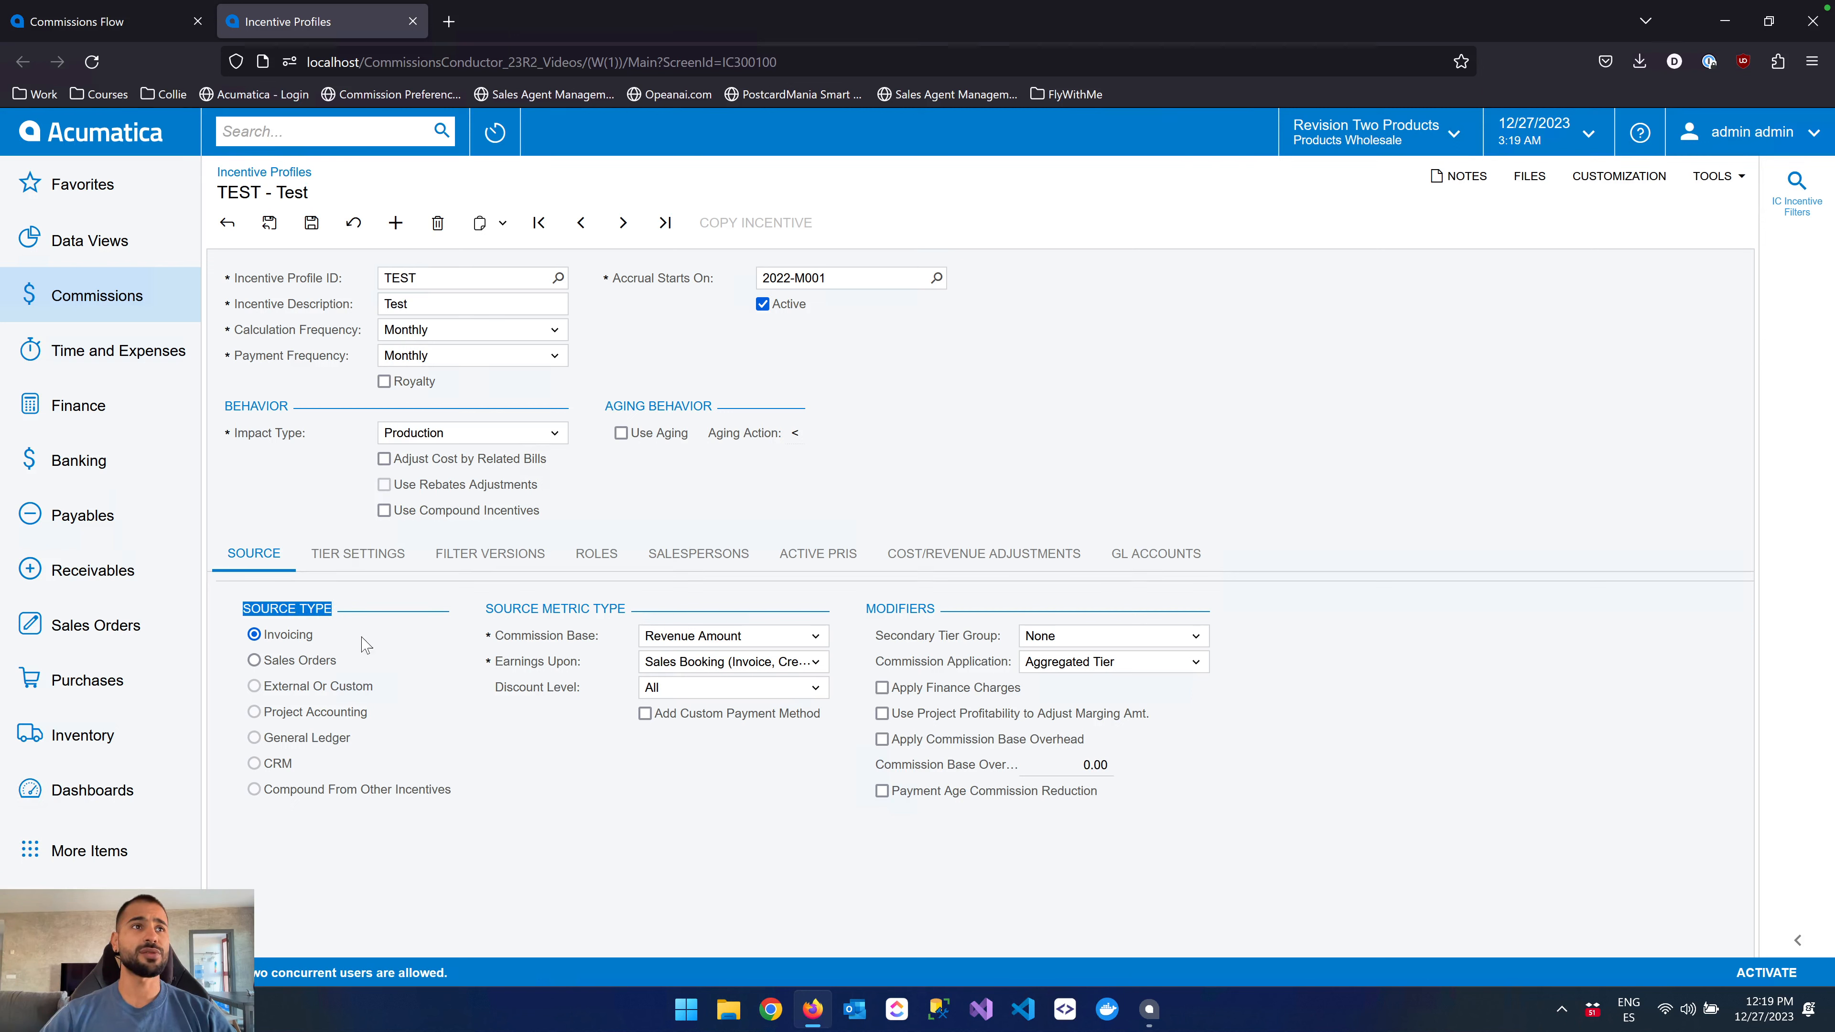
pyautogui.click(413, 691)
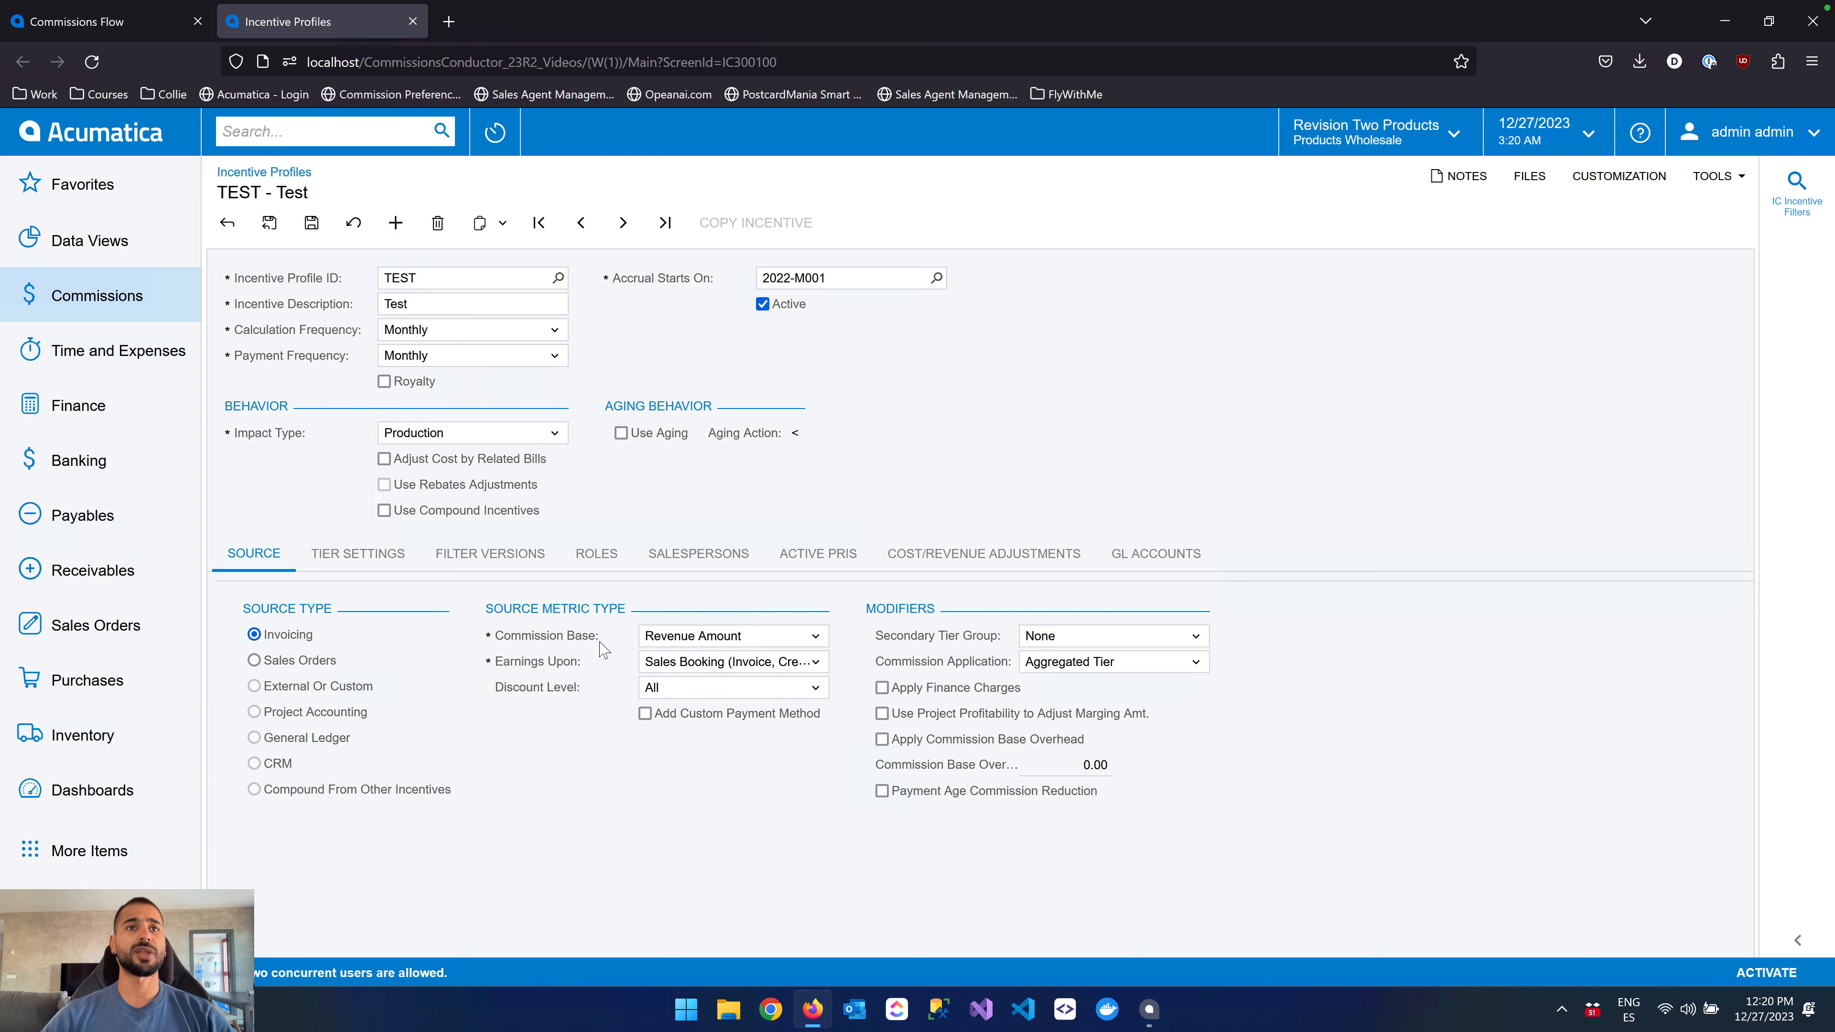
# Examine the choices for Commission Base, Earnings Upon and Discount Level without changing them.
pyautogui.click(658, 643)
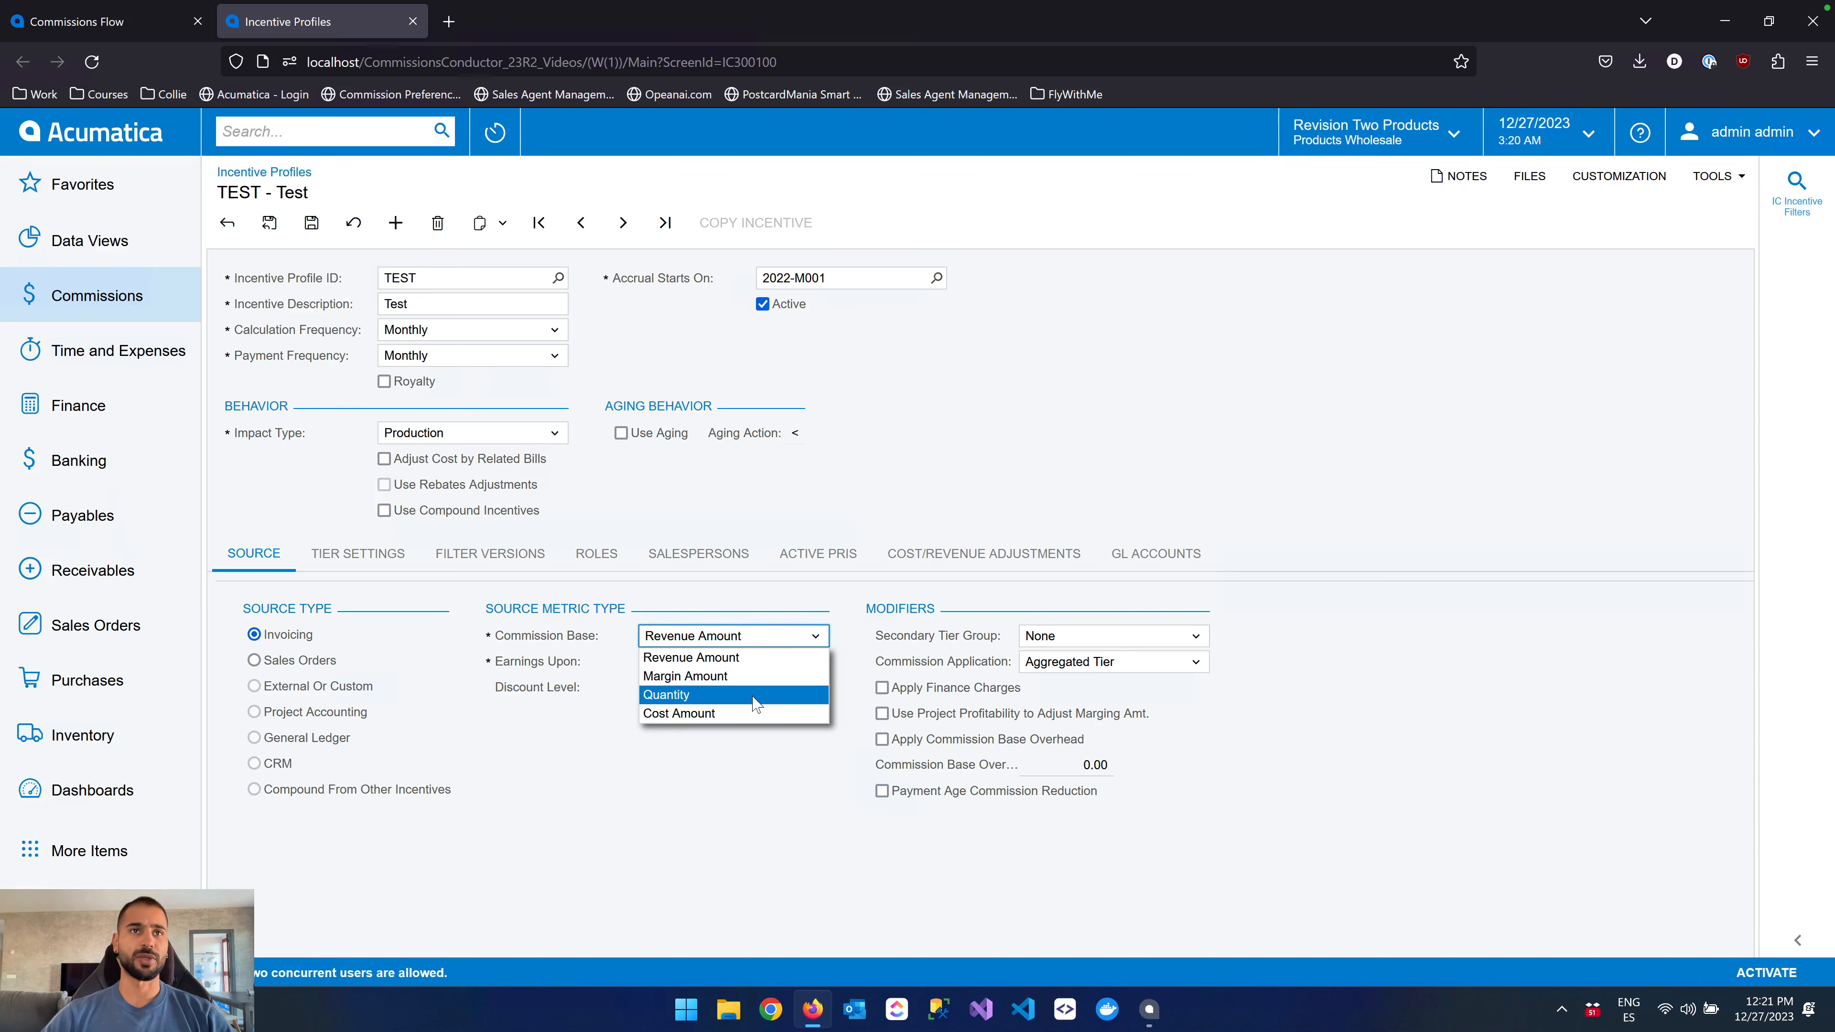
pyautogui.click(726, 882)
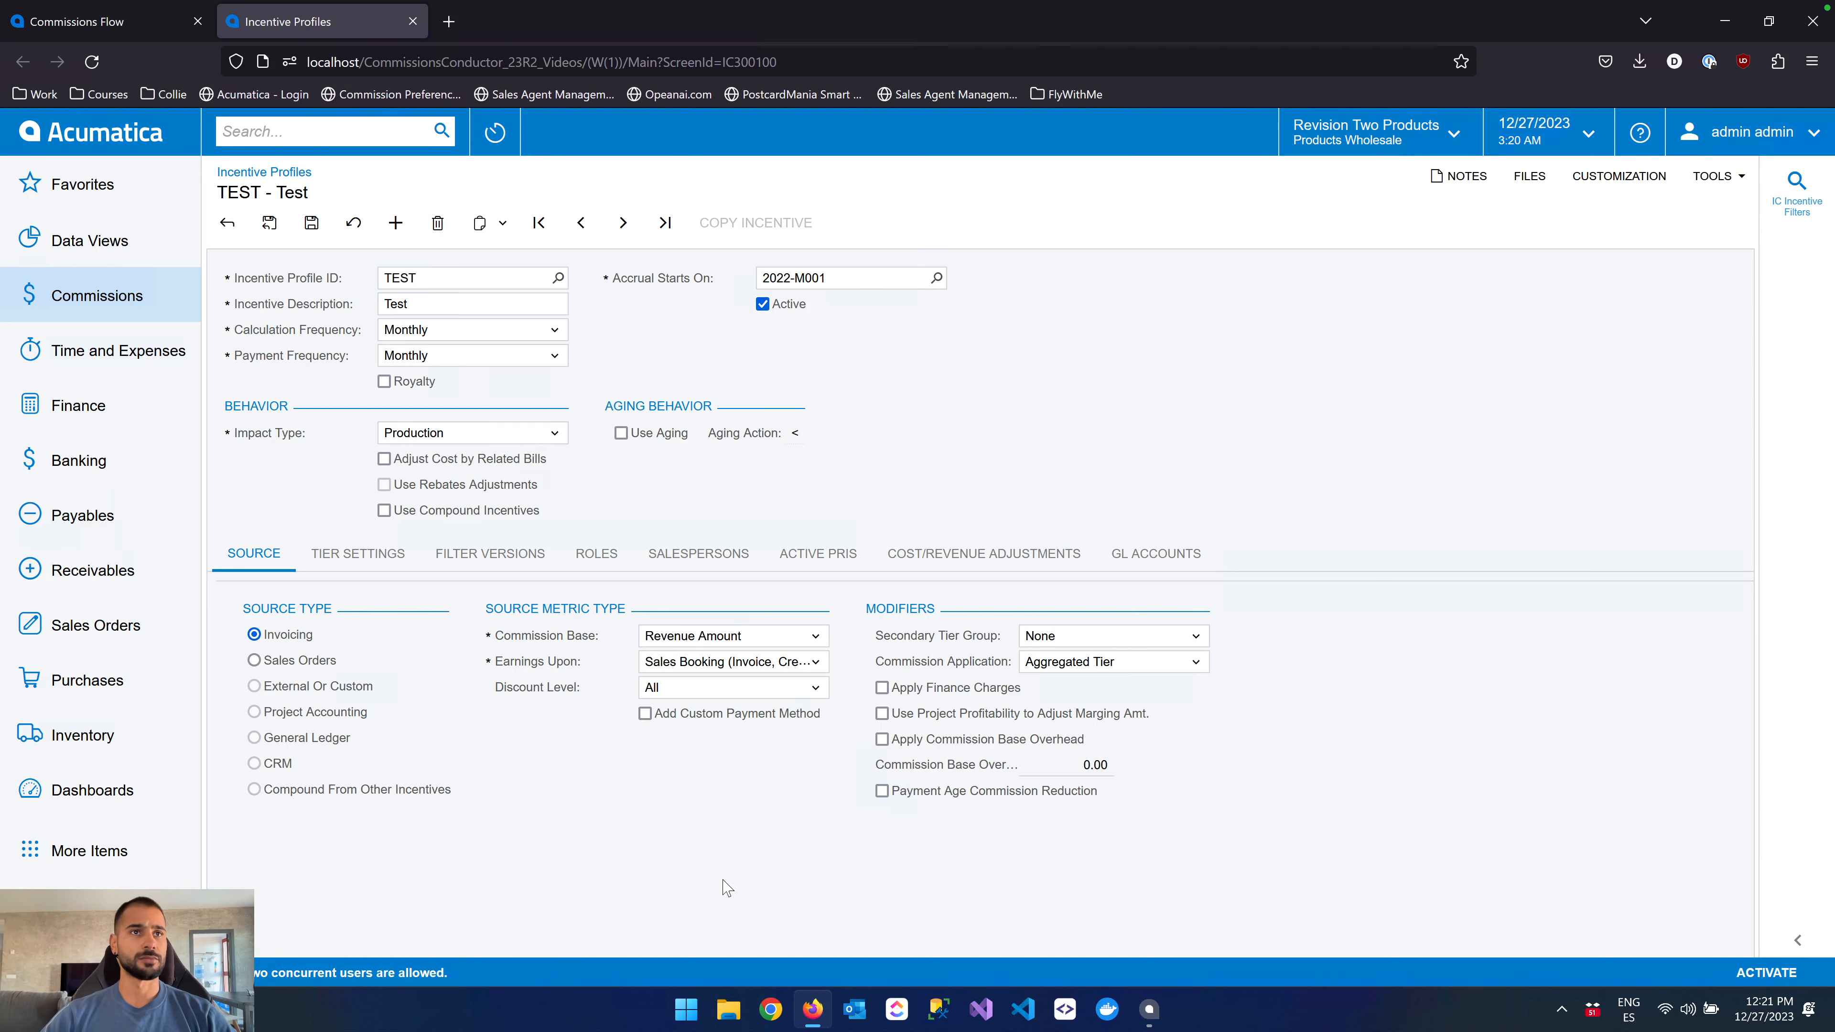
pyautogui.click(801, 662)
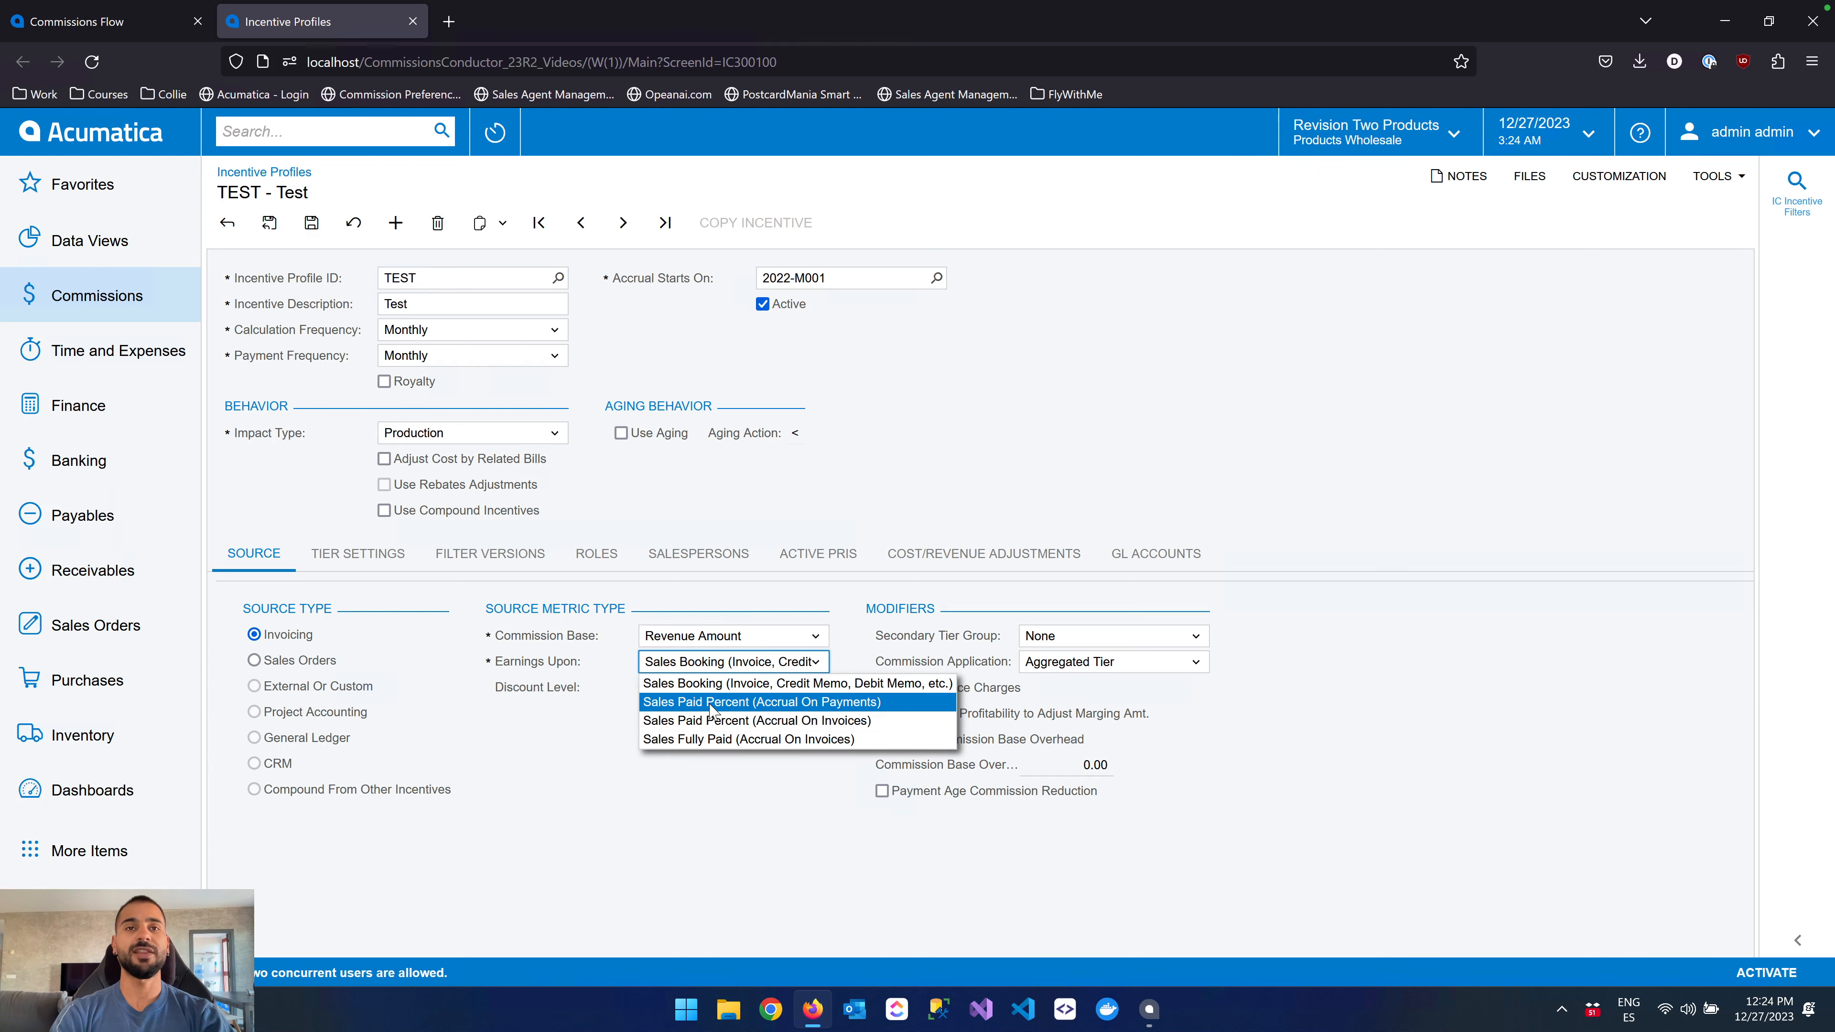
pyautogui.click(670, 802)
pyautogui.click(660, 688)
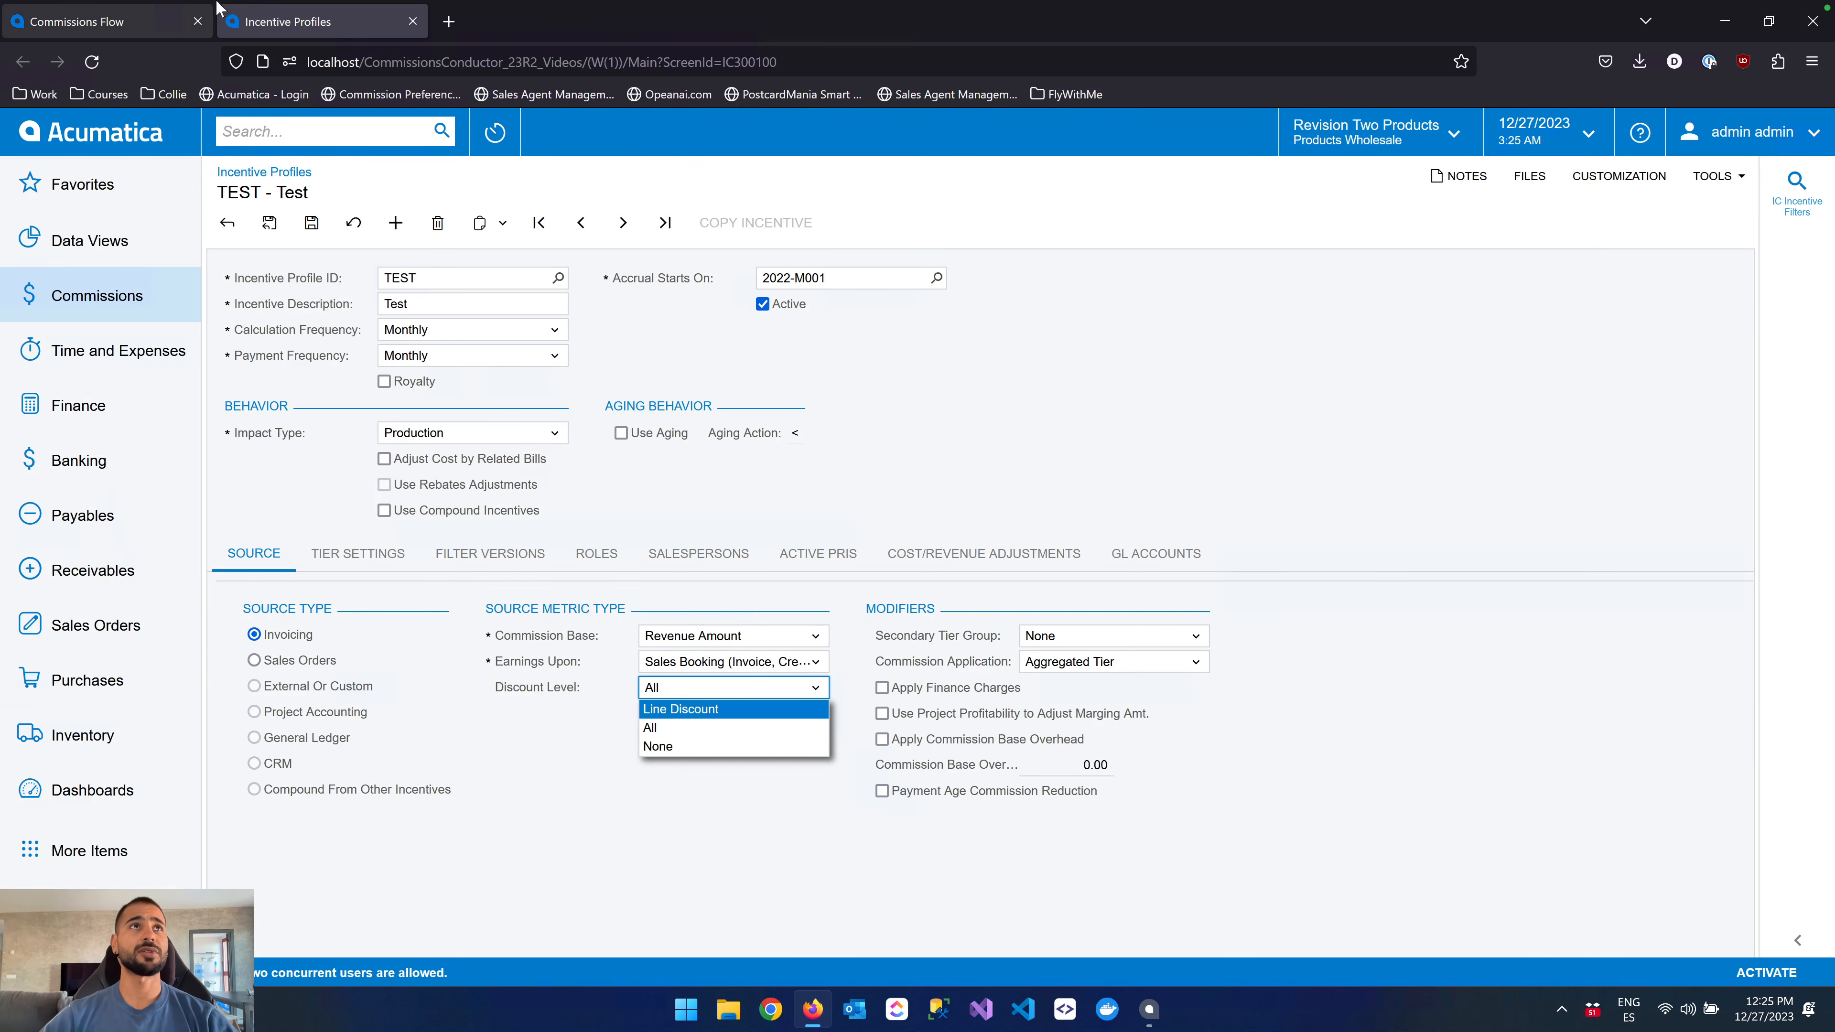
# Duplicate the Incentive Profiles browser tab, search for "invoices" in the copy and open the Receivables Invoices and Memos form.
pyautogui.rightClick(376, 23)
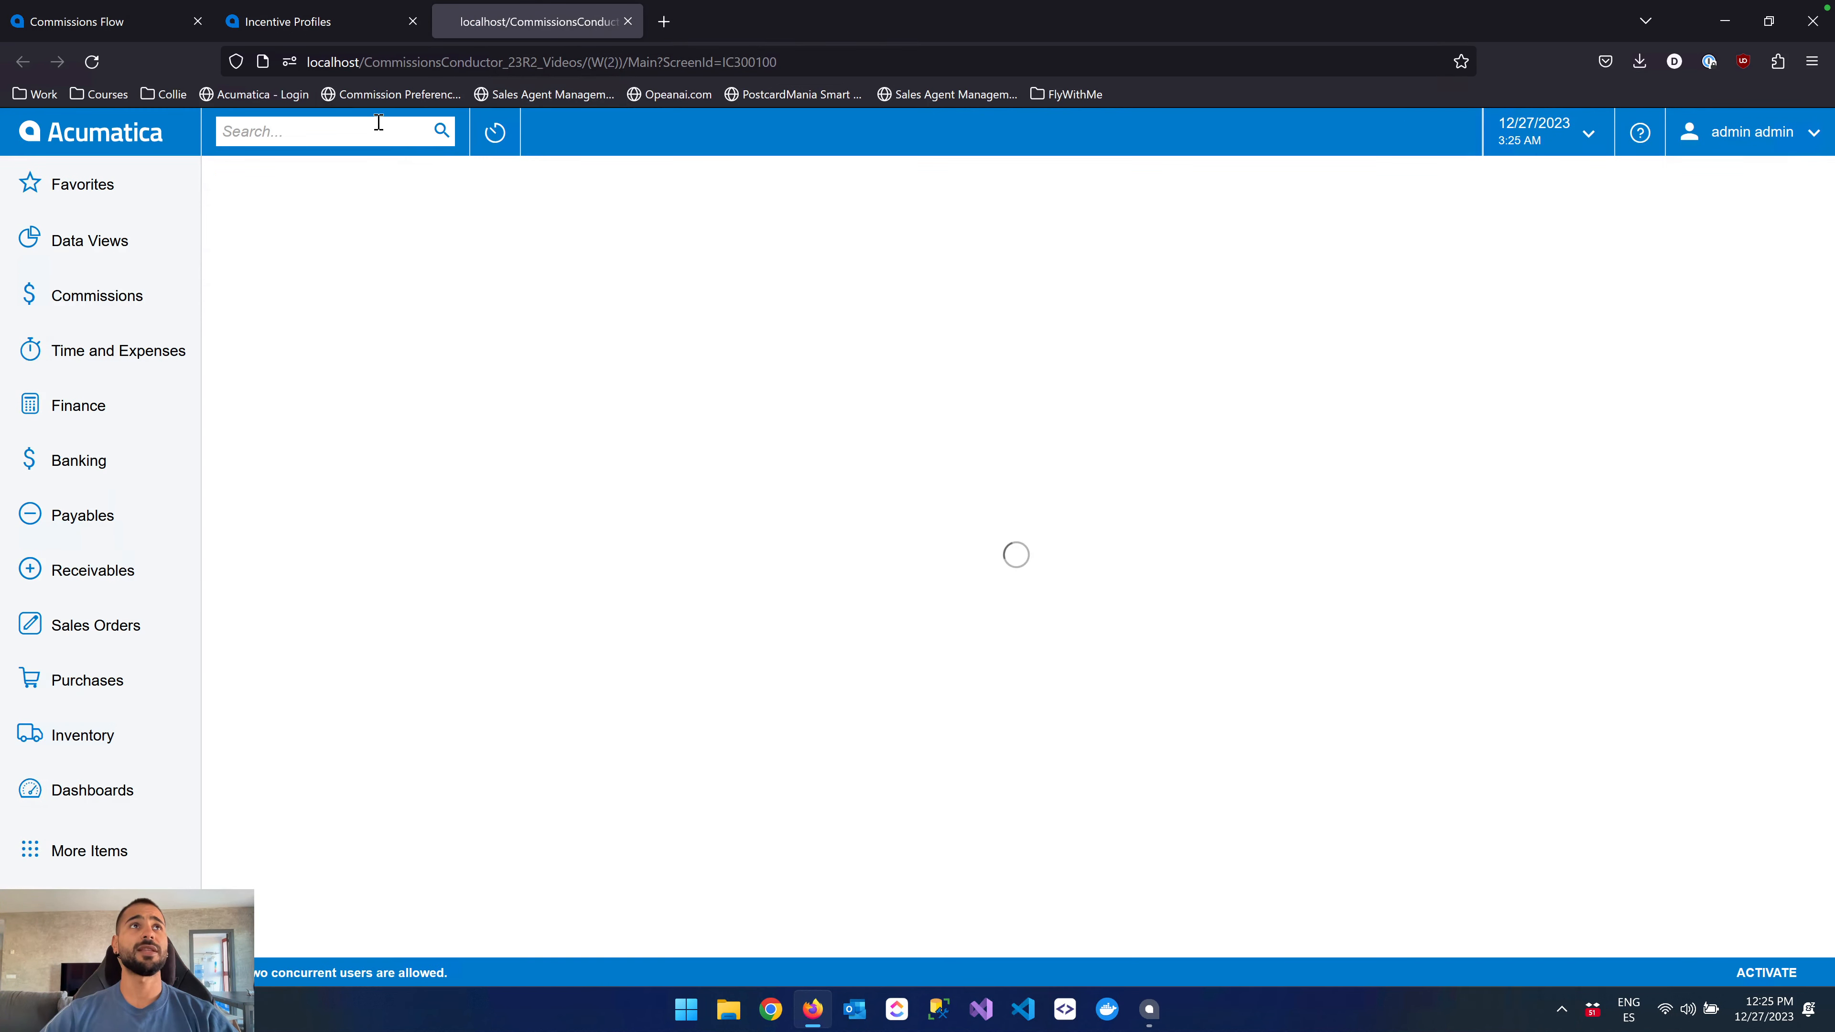
pyautogui.click(378, 131)
pyautogui.write('invoices')
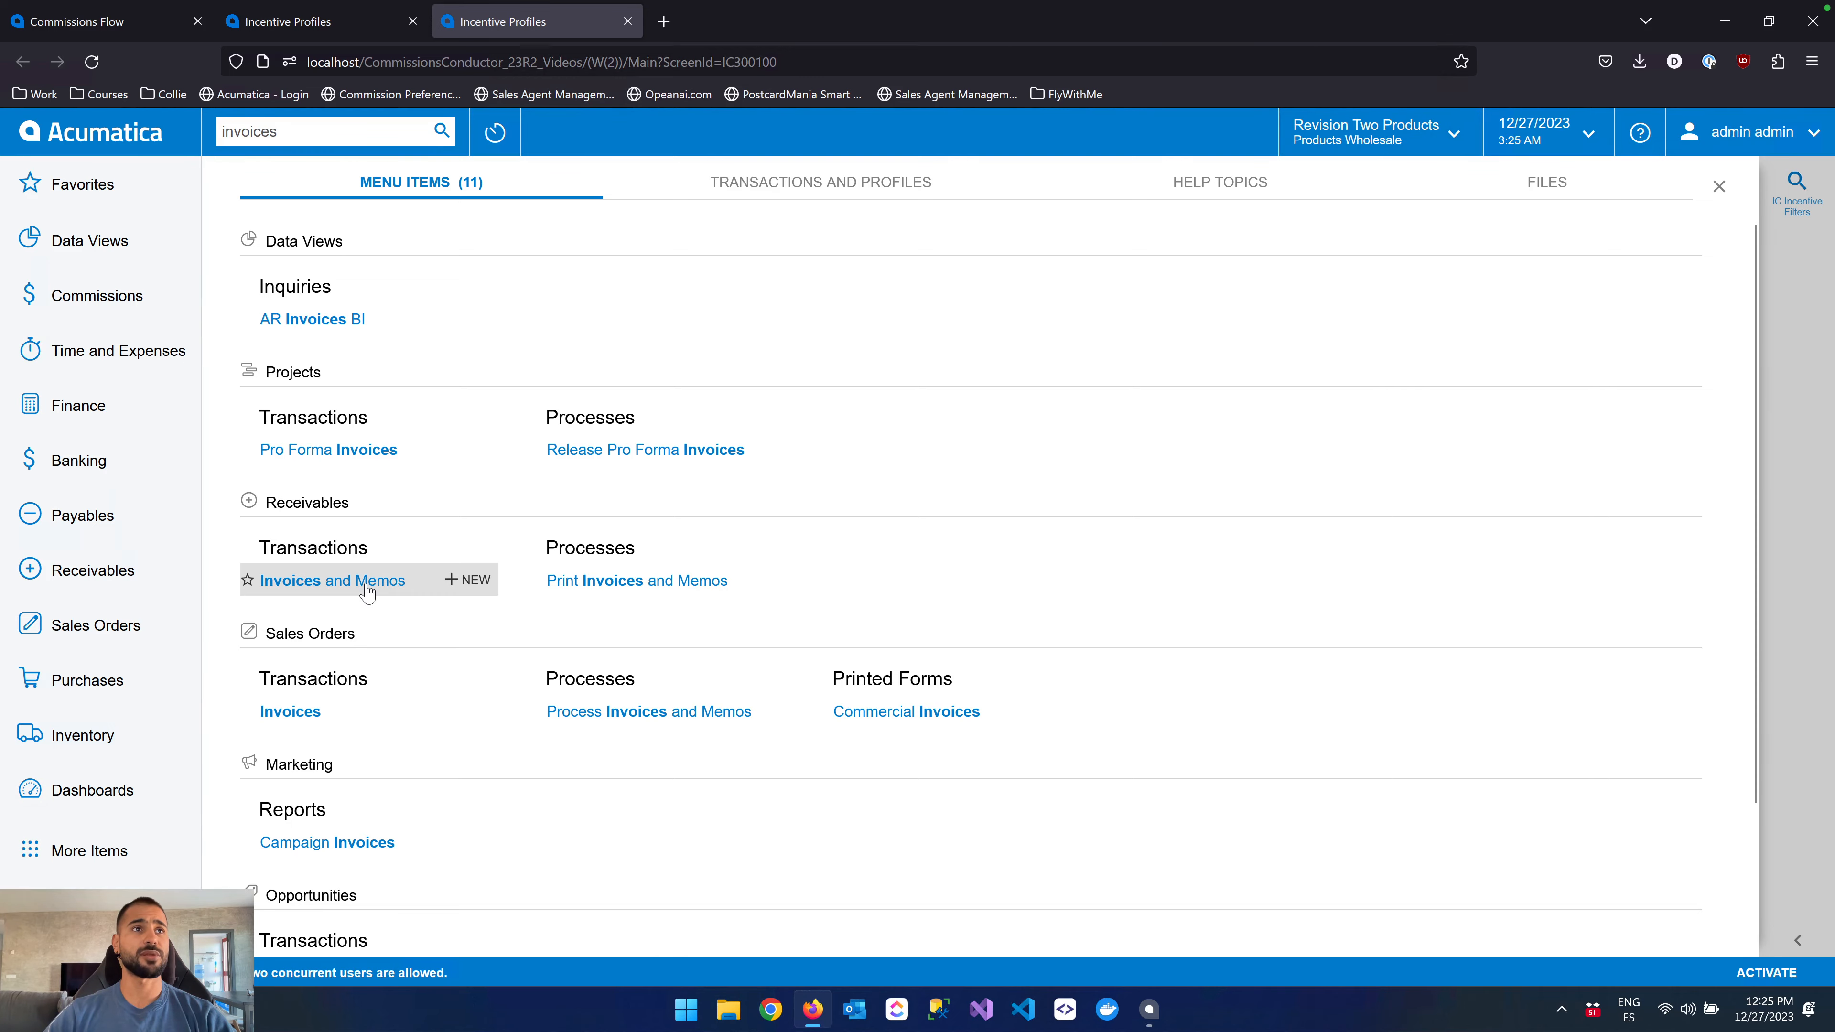
pyautogui.click(365, 585)
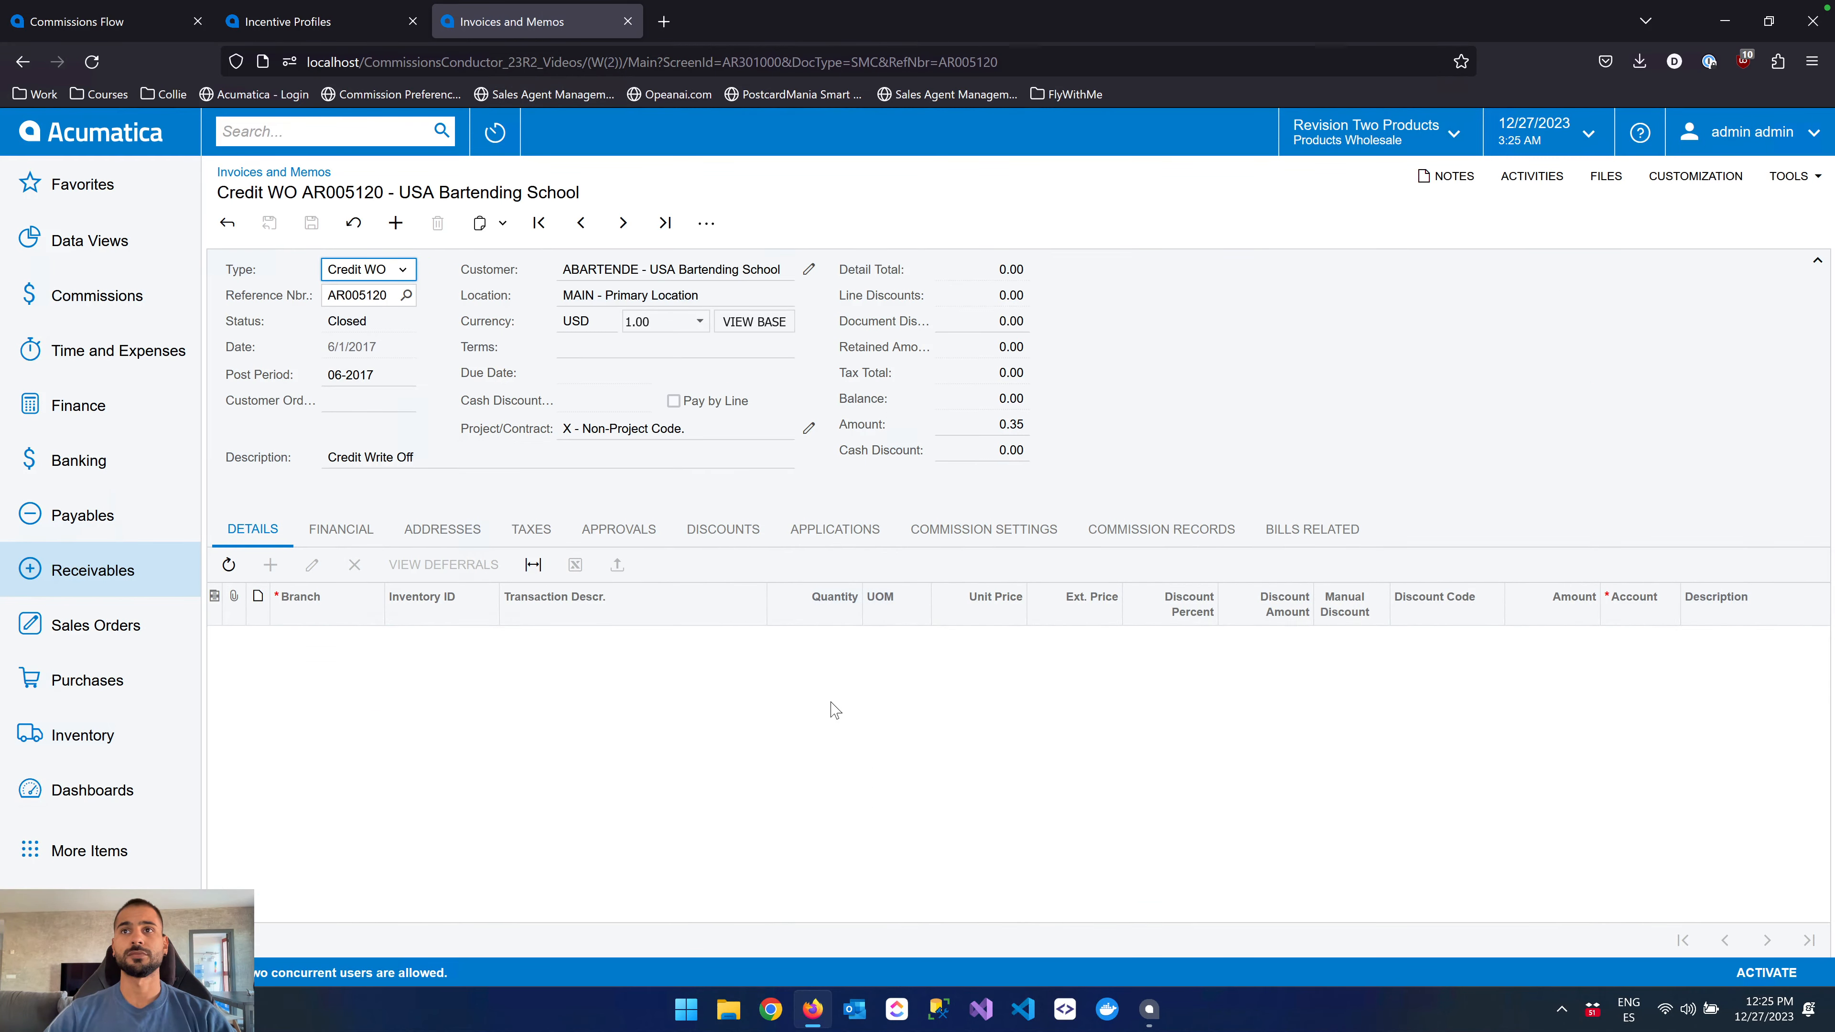
pyautogui.click(583, 223)
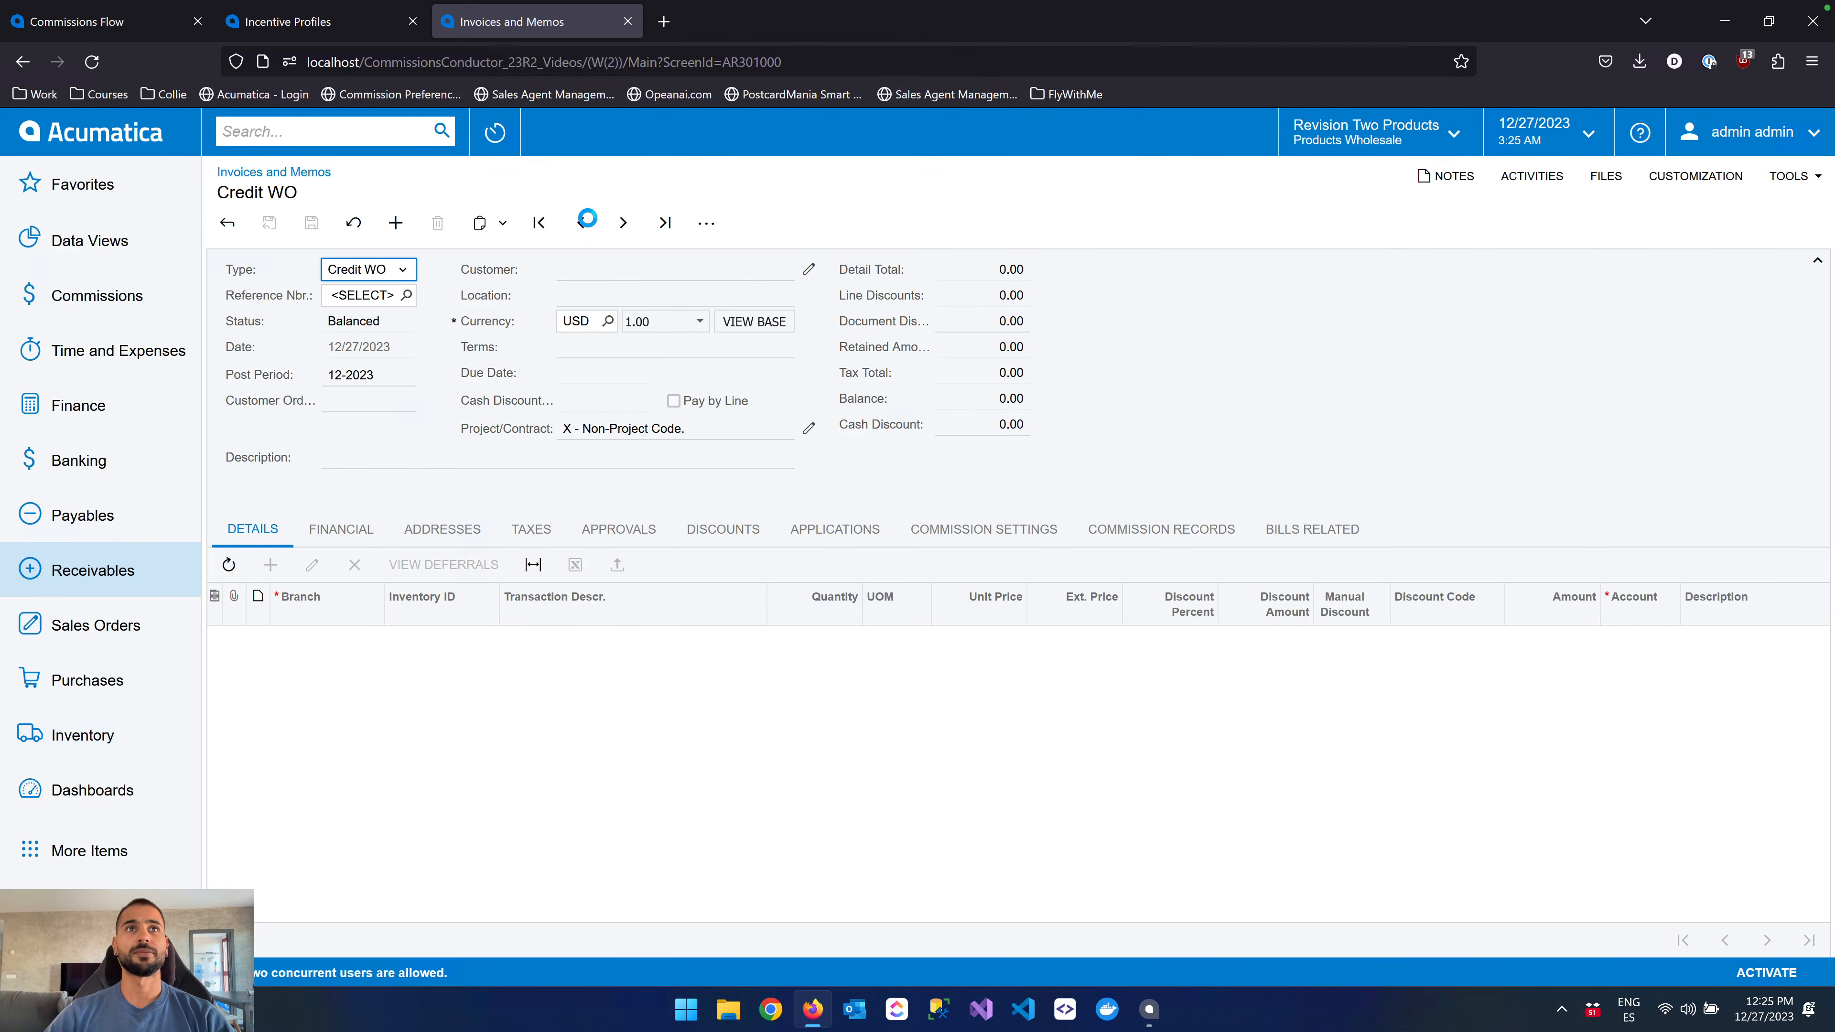
pyautogui.click(582, 223)
pyautogui.click(582, 224)
pyautogui.click(561, 772)
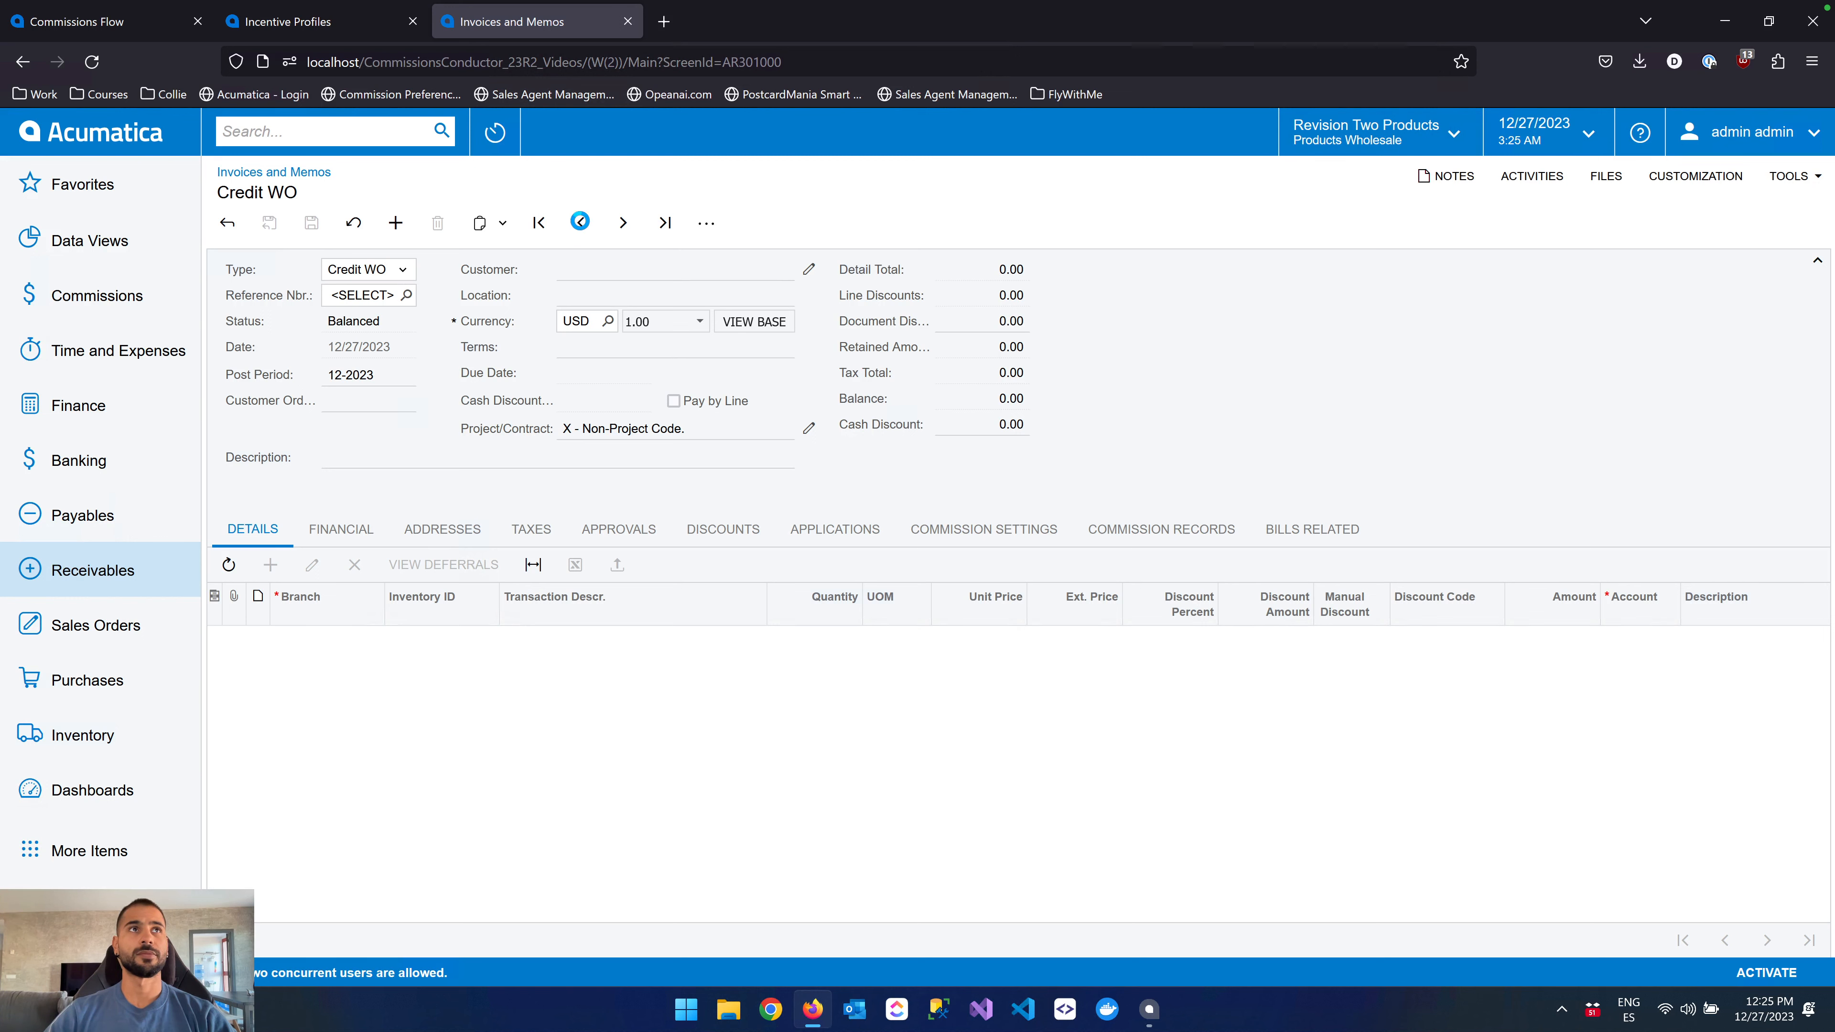
pyautogui.click(583, 223)
# Change the document type to Invoice, load the first invoice, and examine the discount columns of its detail line.
pyautogui.click(390, 279)
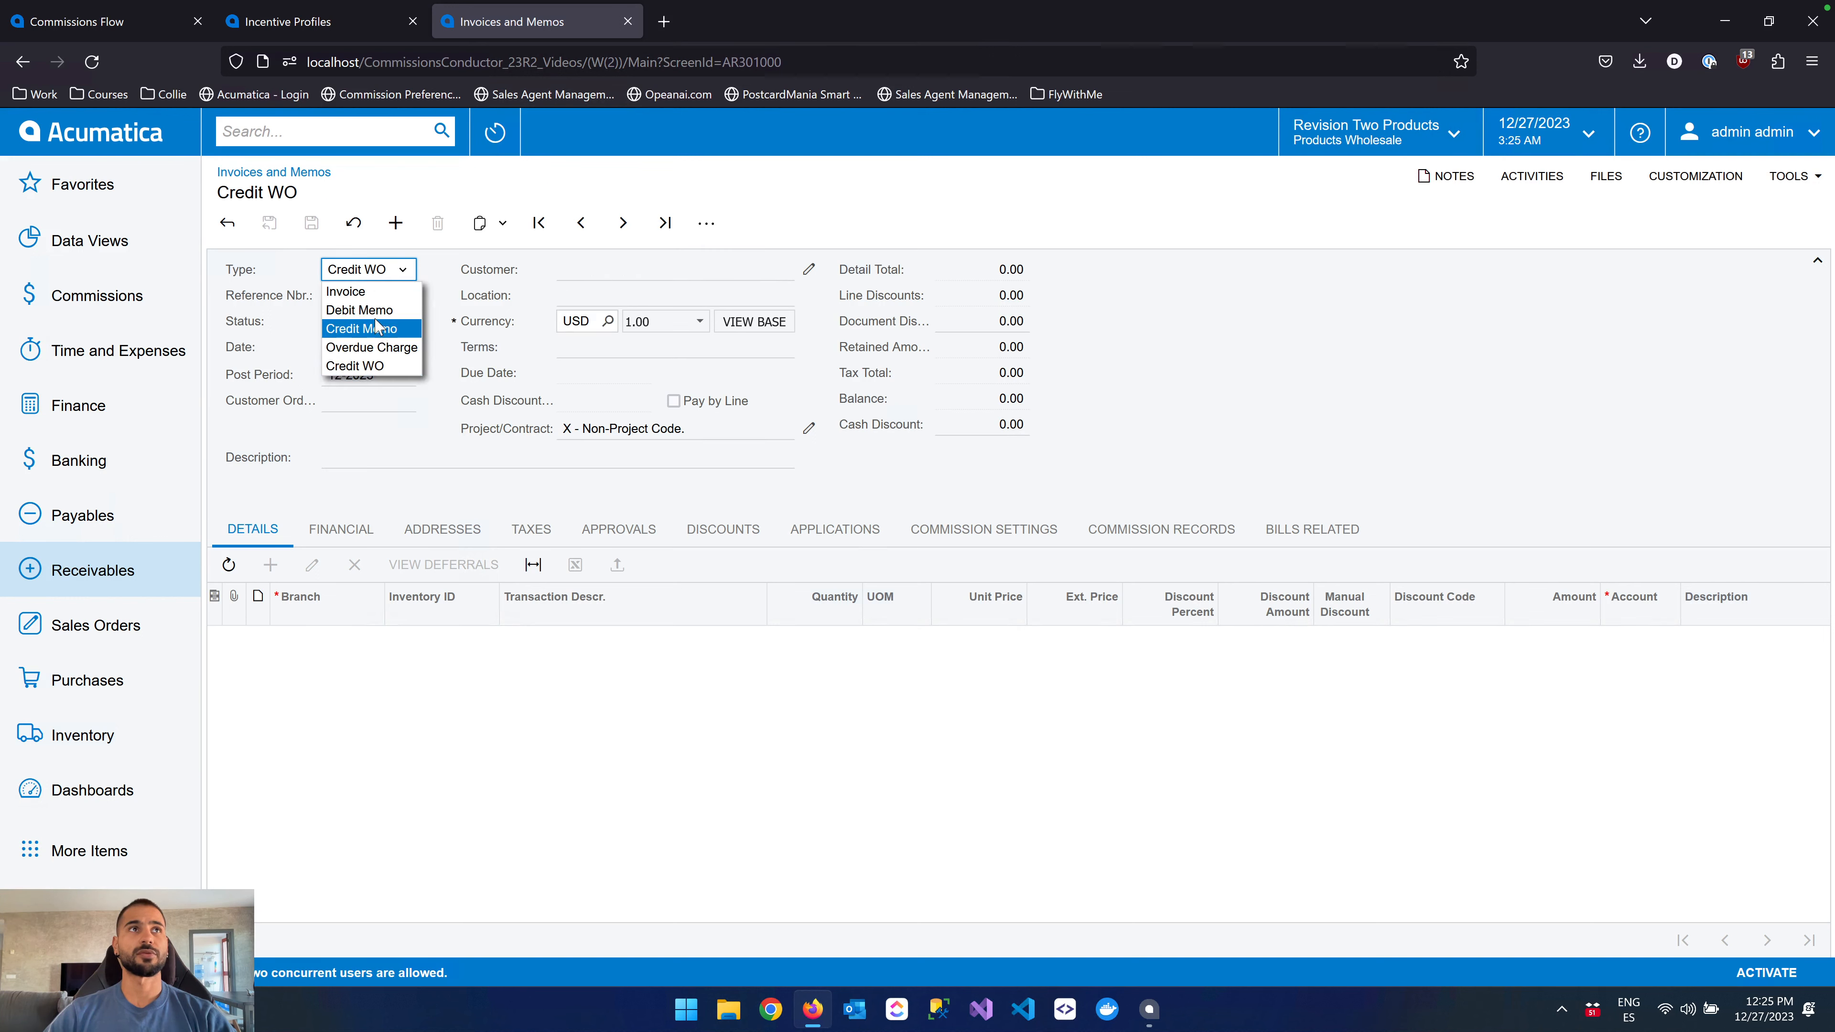
pyautogui.click(347, 291)
pyautogui.click(620, 224)
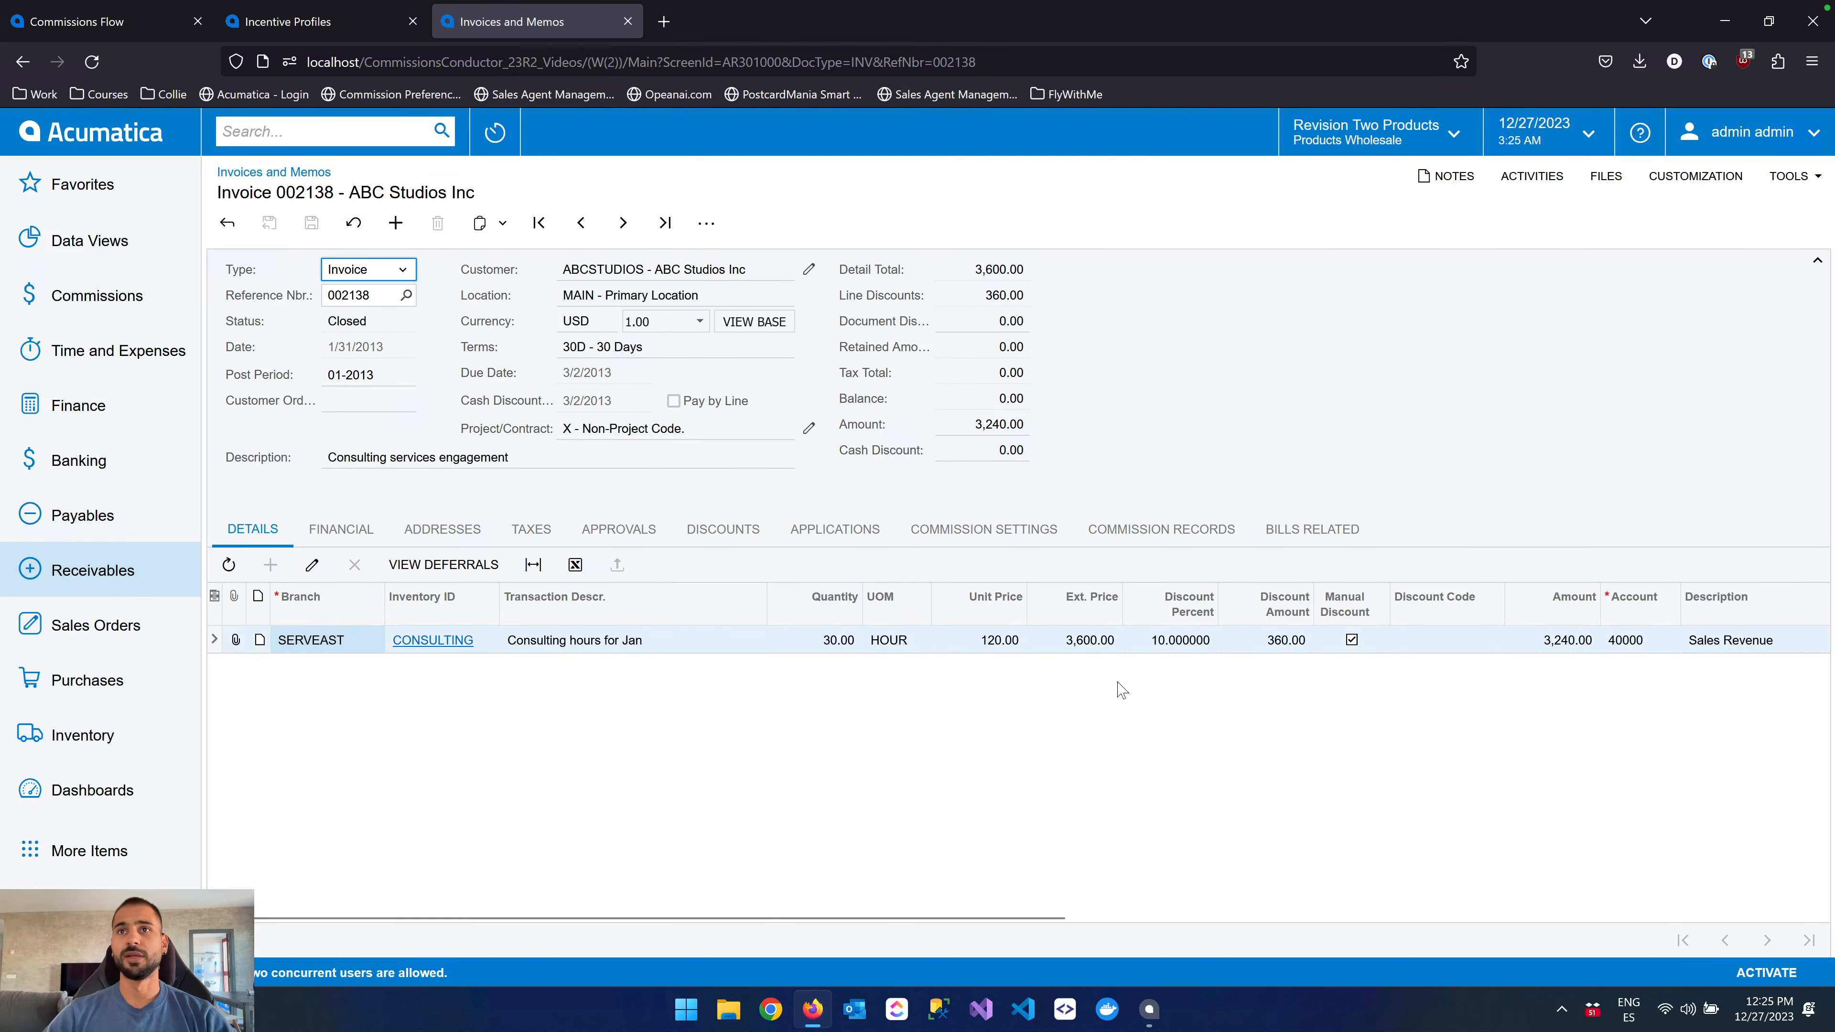
pyautogui.hscroll(2, 1221, 662)
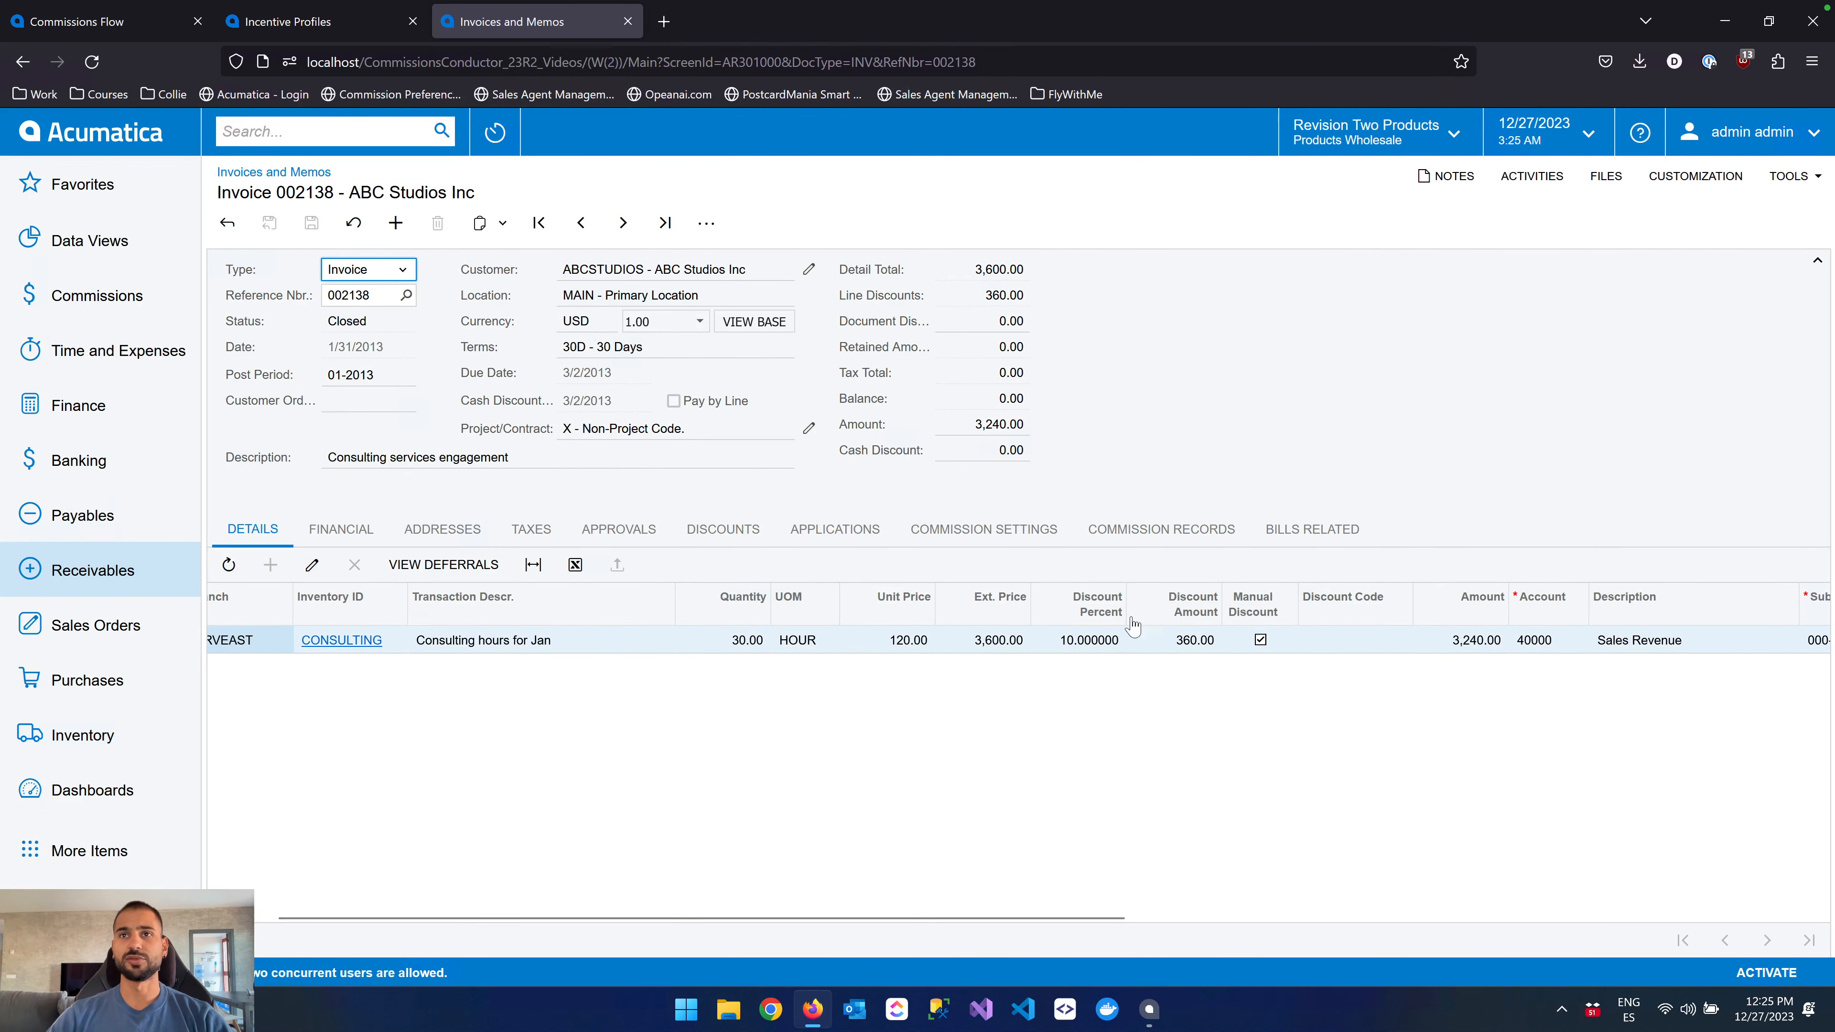
pyautogui.hscroll(1, 1163, 715)
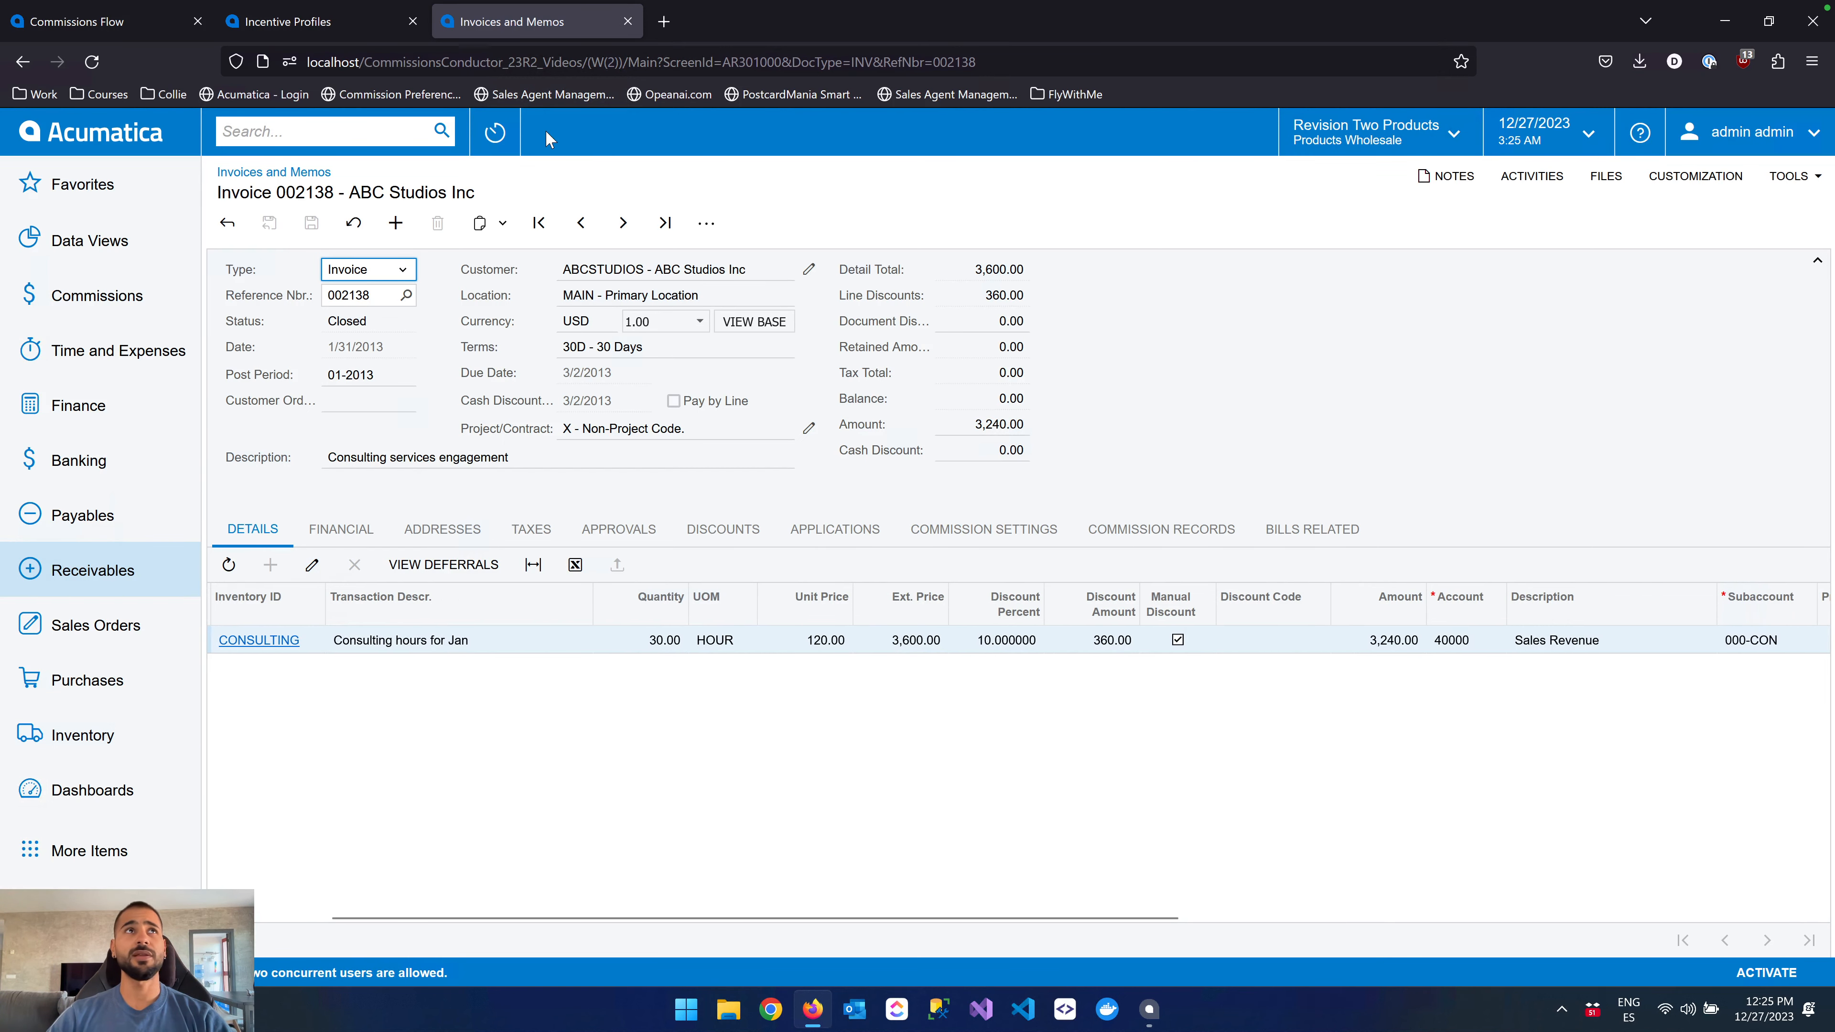
# Compare the incentive profile's Discount Level options with the line discount on the invoice, switching between the two forms.
pyautogui.click(353, 32)
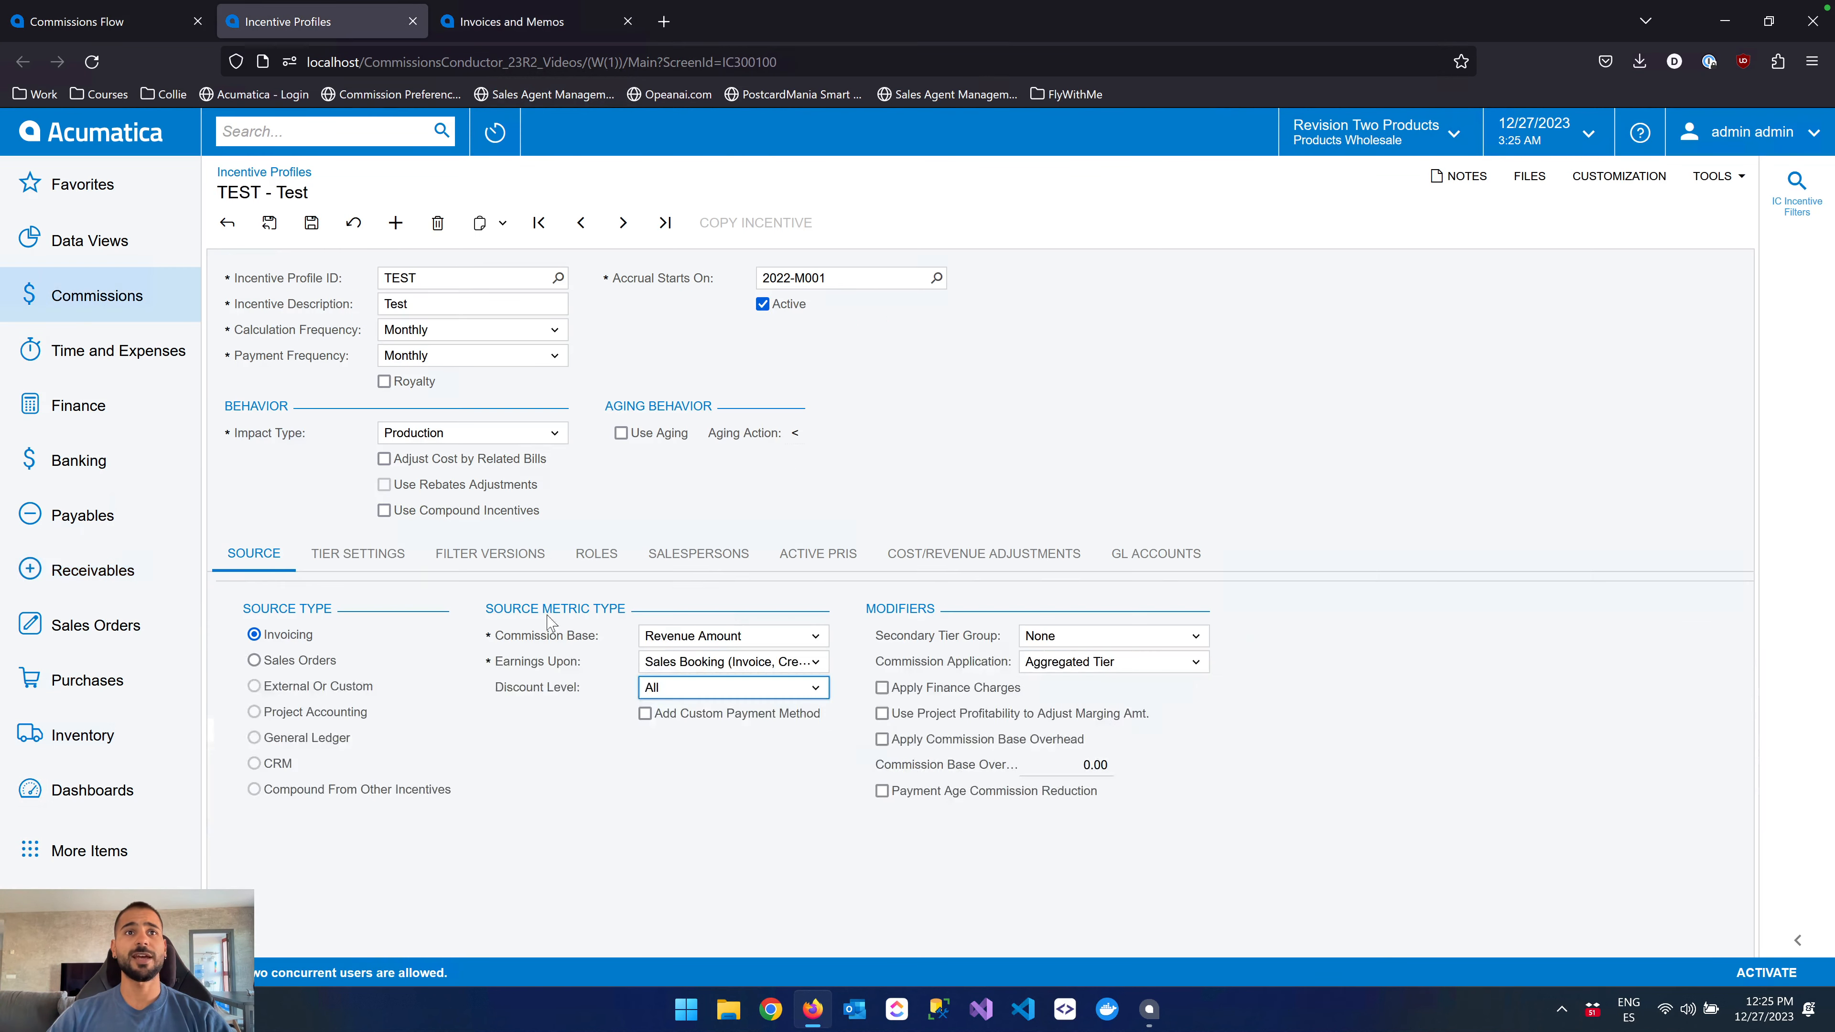
pyautogui.click(712, 692)
pyautogui.click(559, 24)
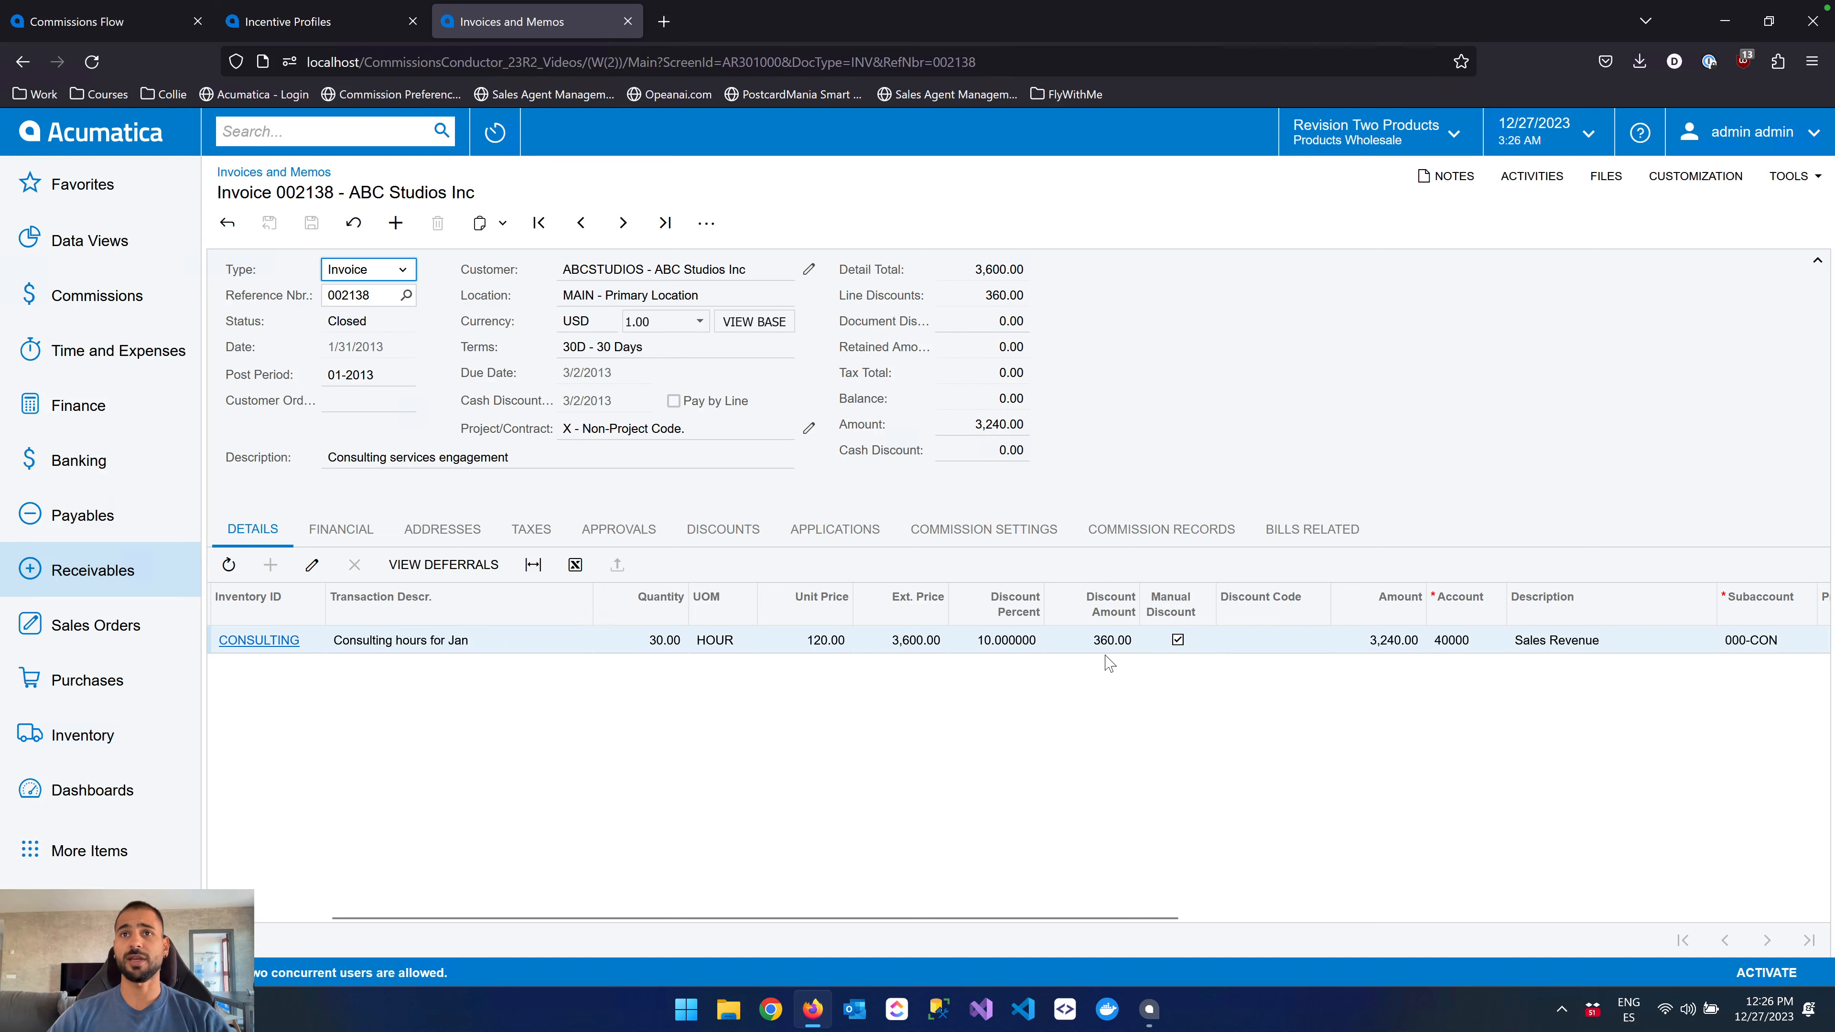
pyautogui.click(346, 22)
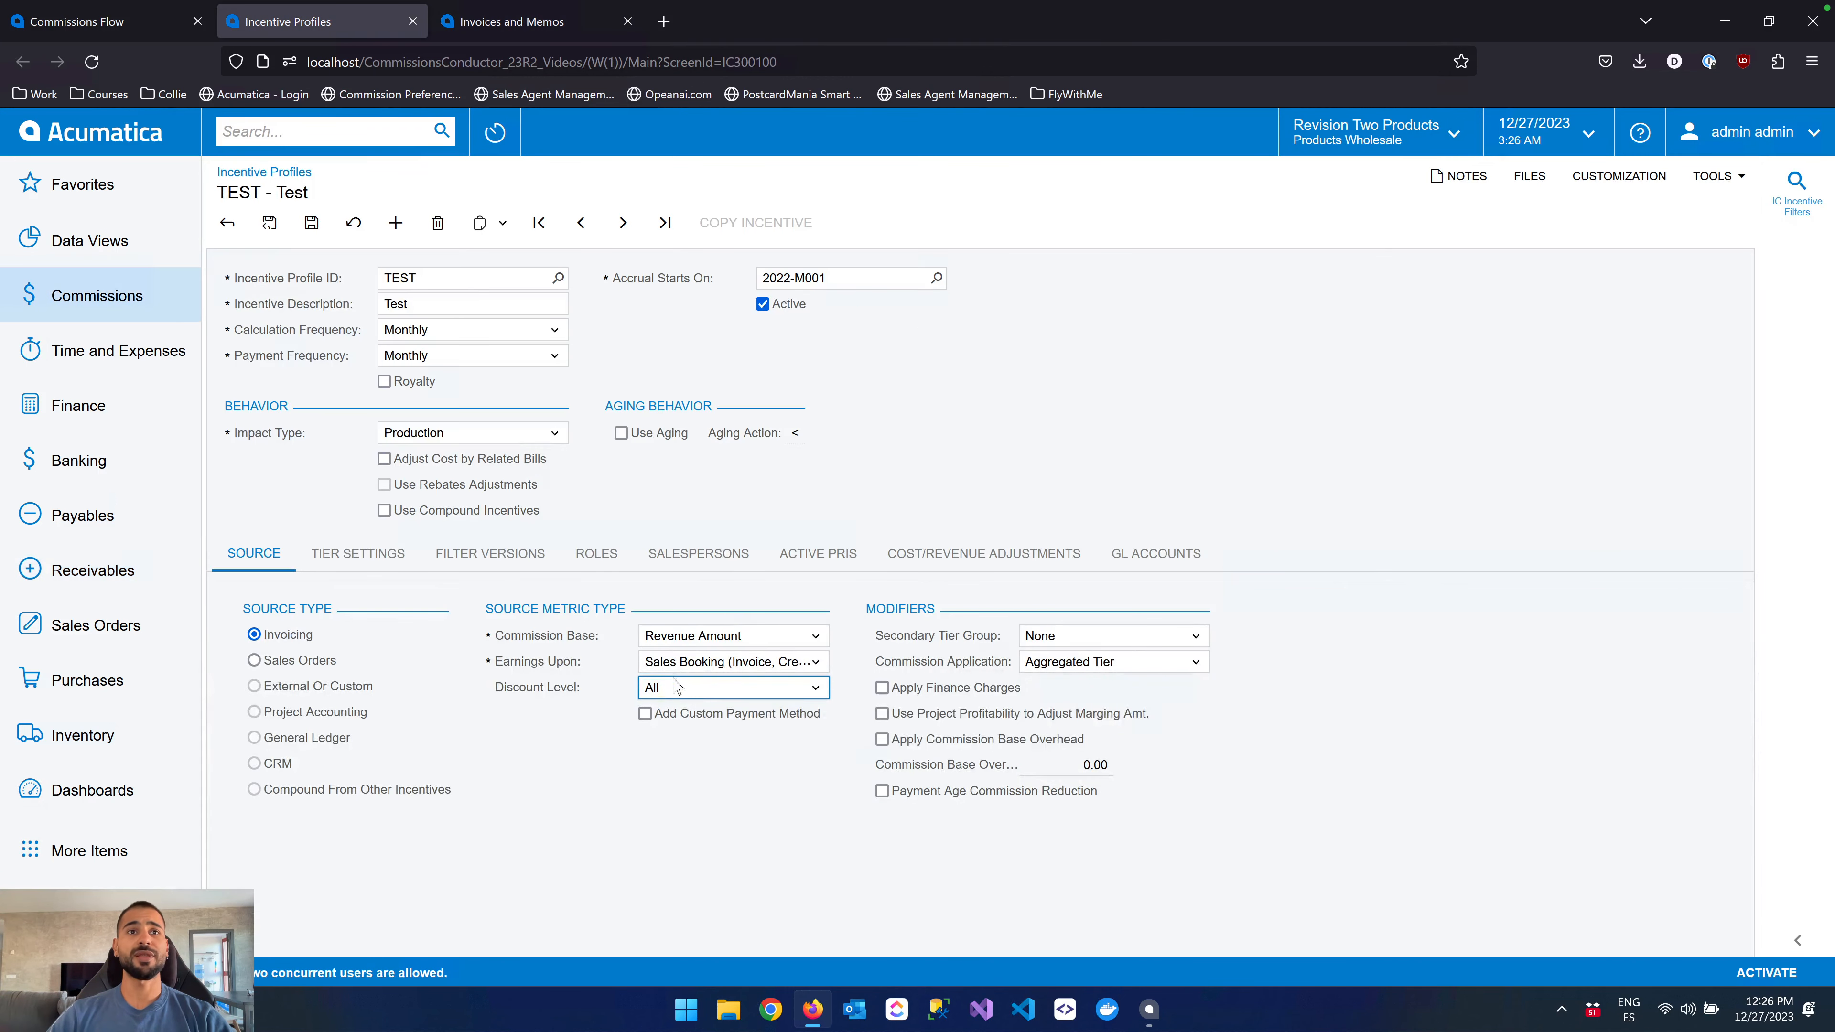
pyautogui.click(706, 690)
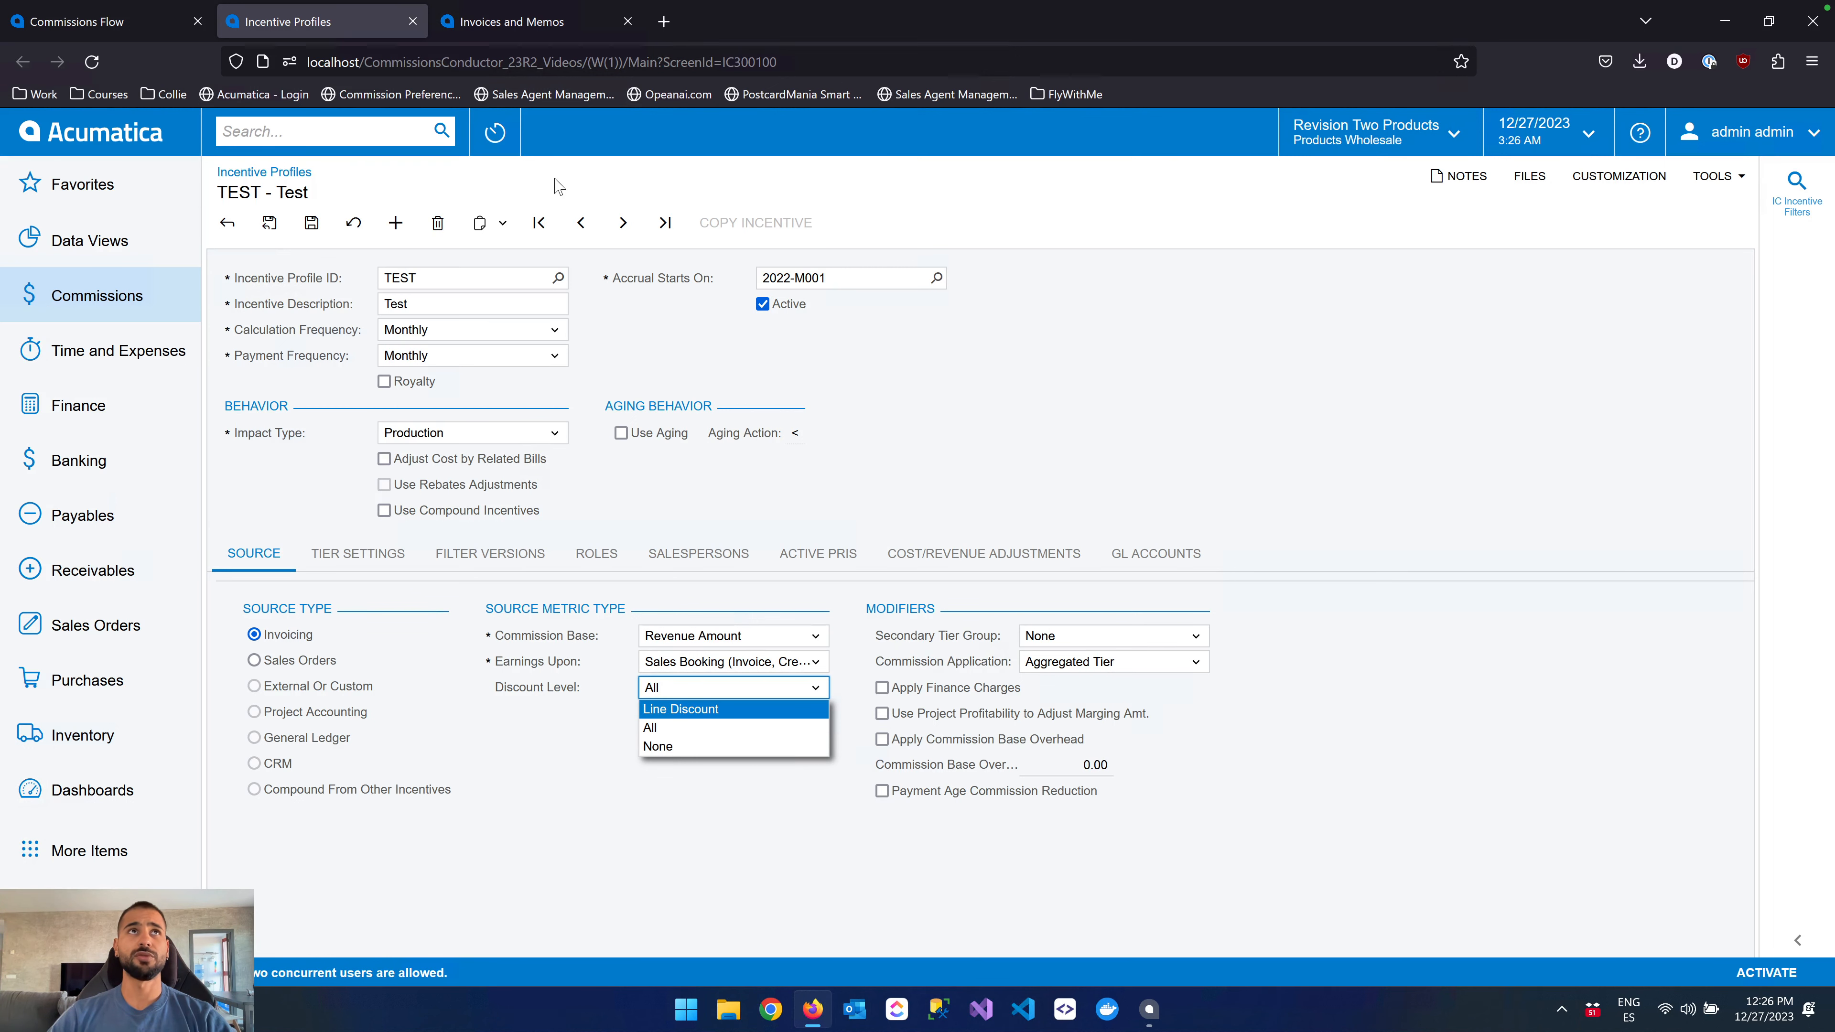
# Return to the invoice and examine the document discount amount in its totals.
pyautogui.click(542, 21)
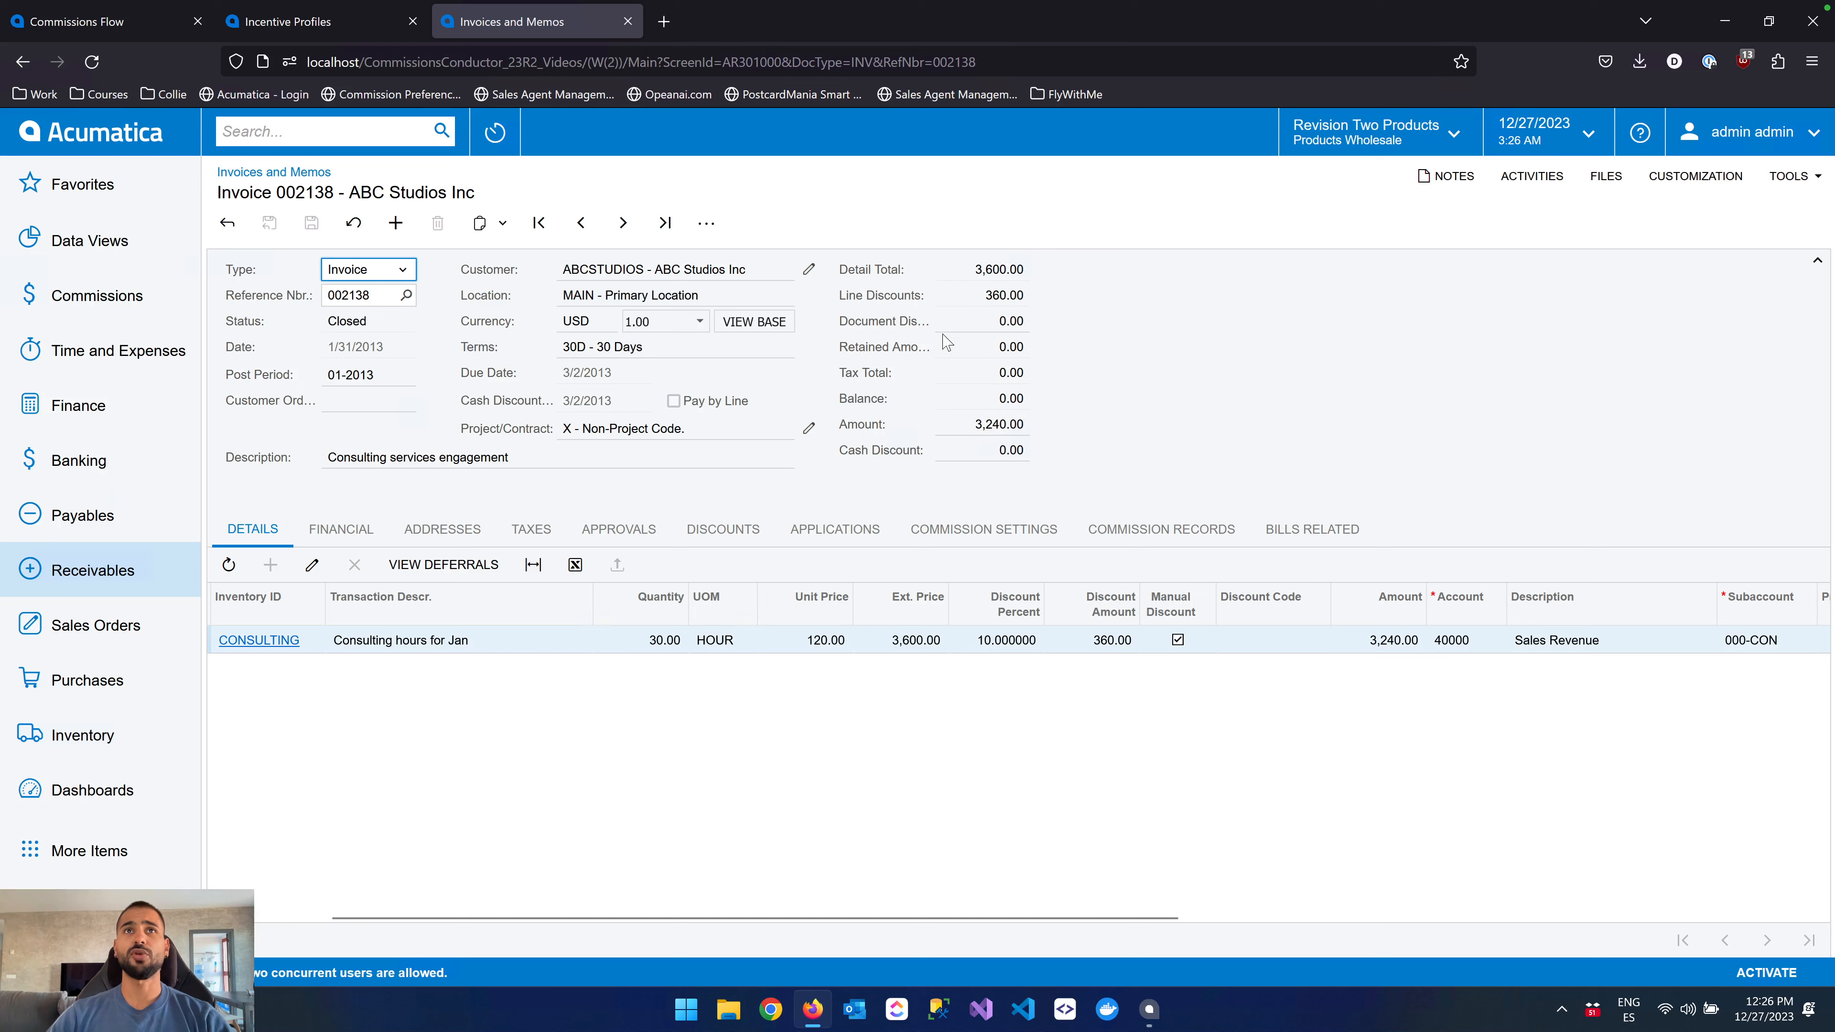
pyautogui.click(980, 321)
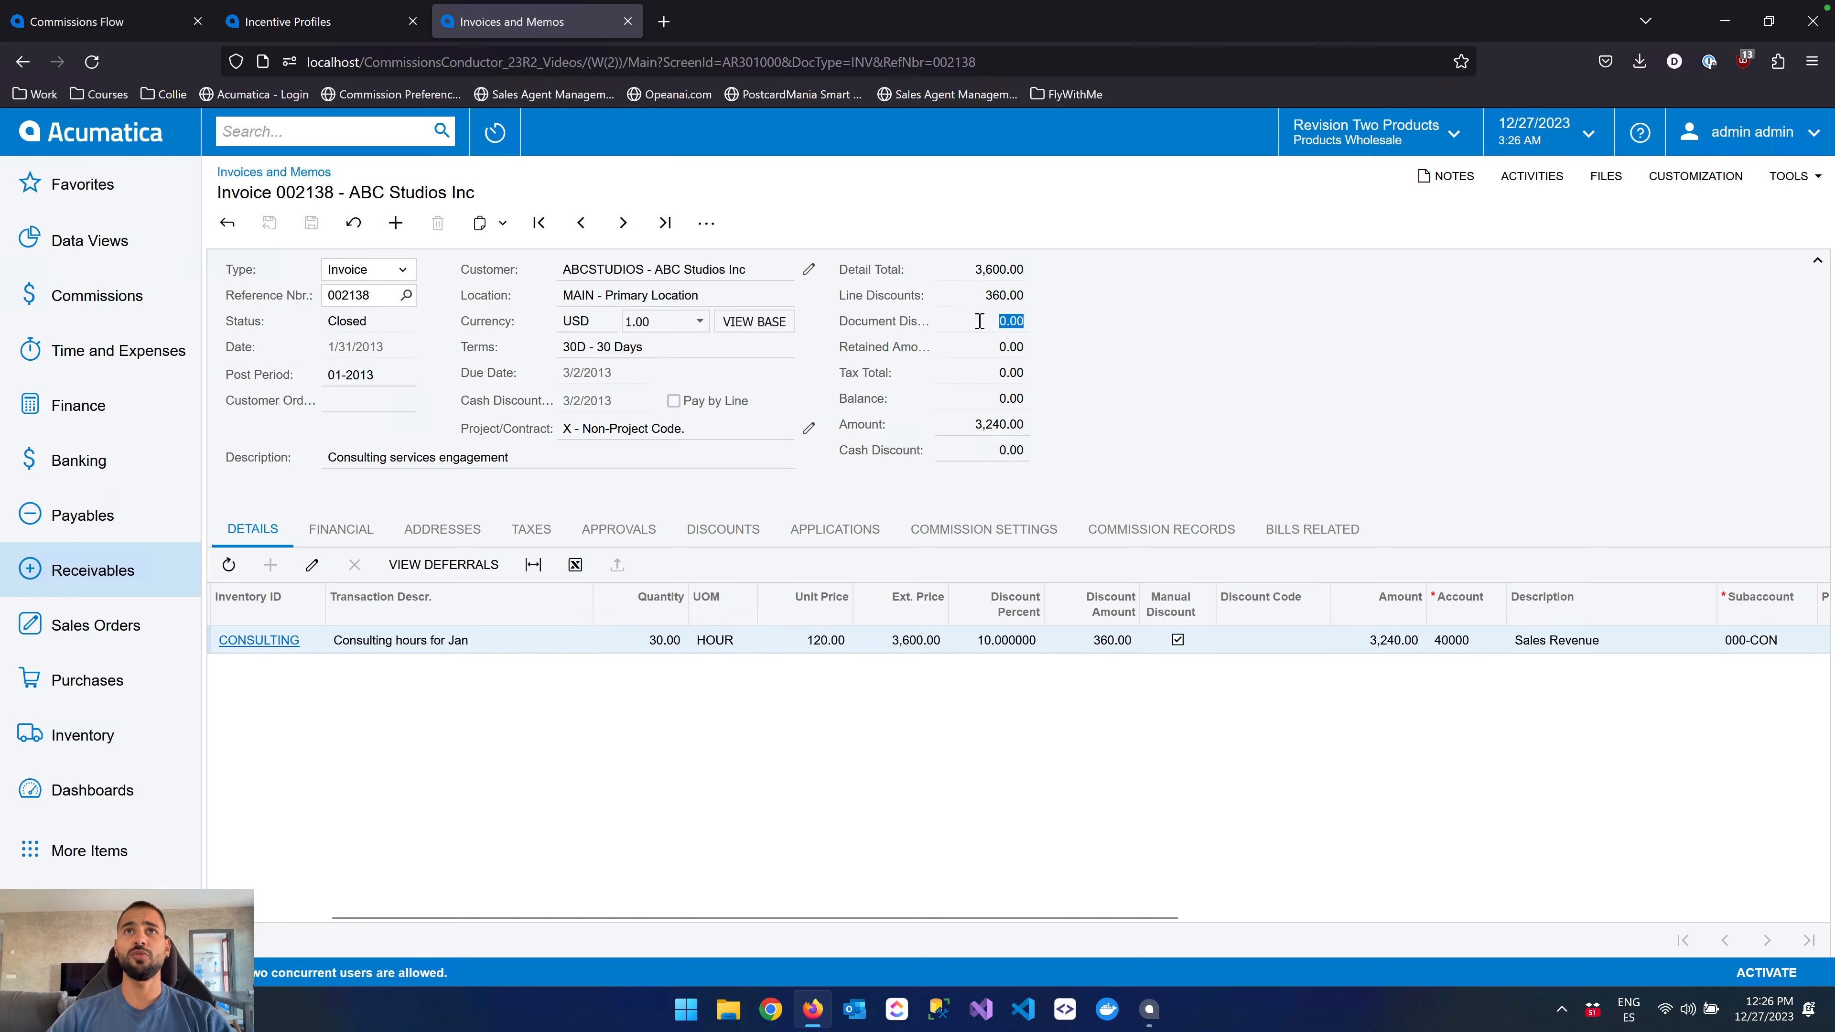
pyautogui.click(1043, 321)
pyautogui.click(1044, 321)
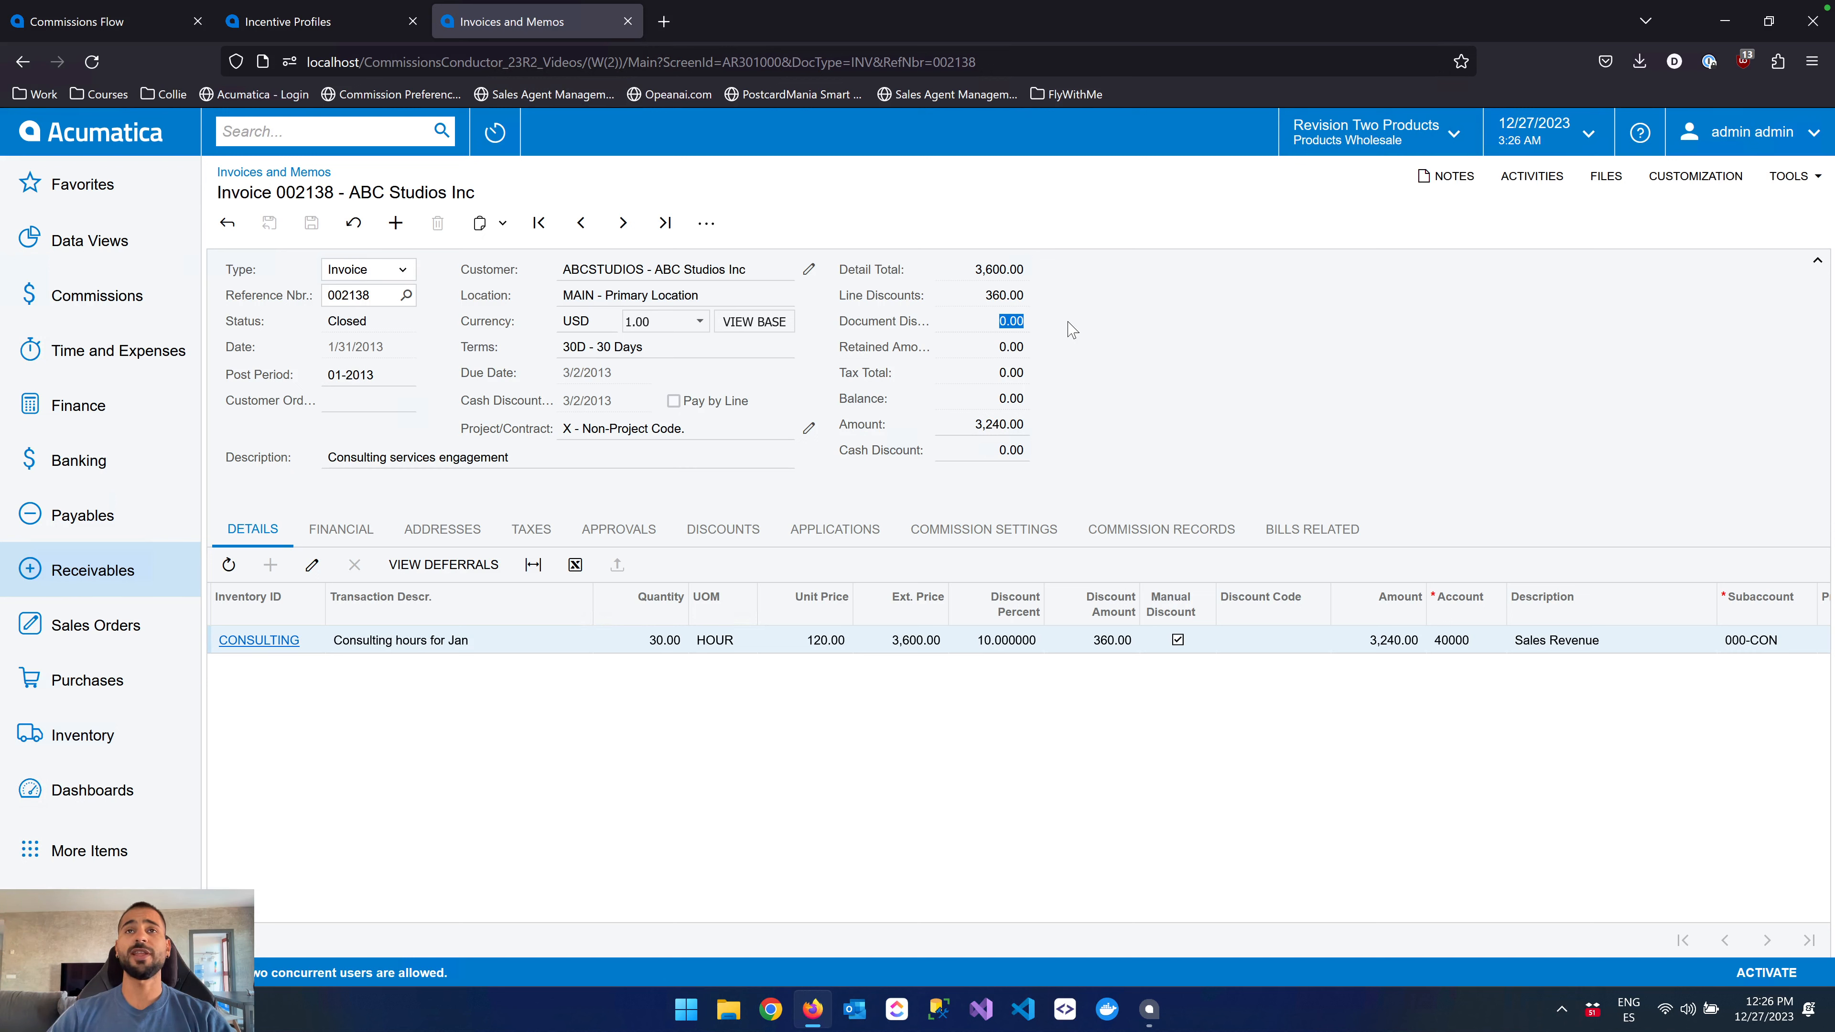
pyautogui.click(1041, 320)
pyautogui.click(1035, 318)
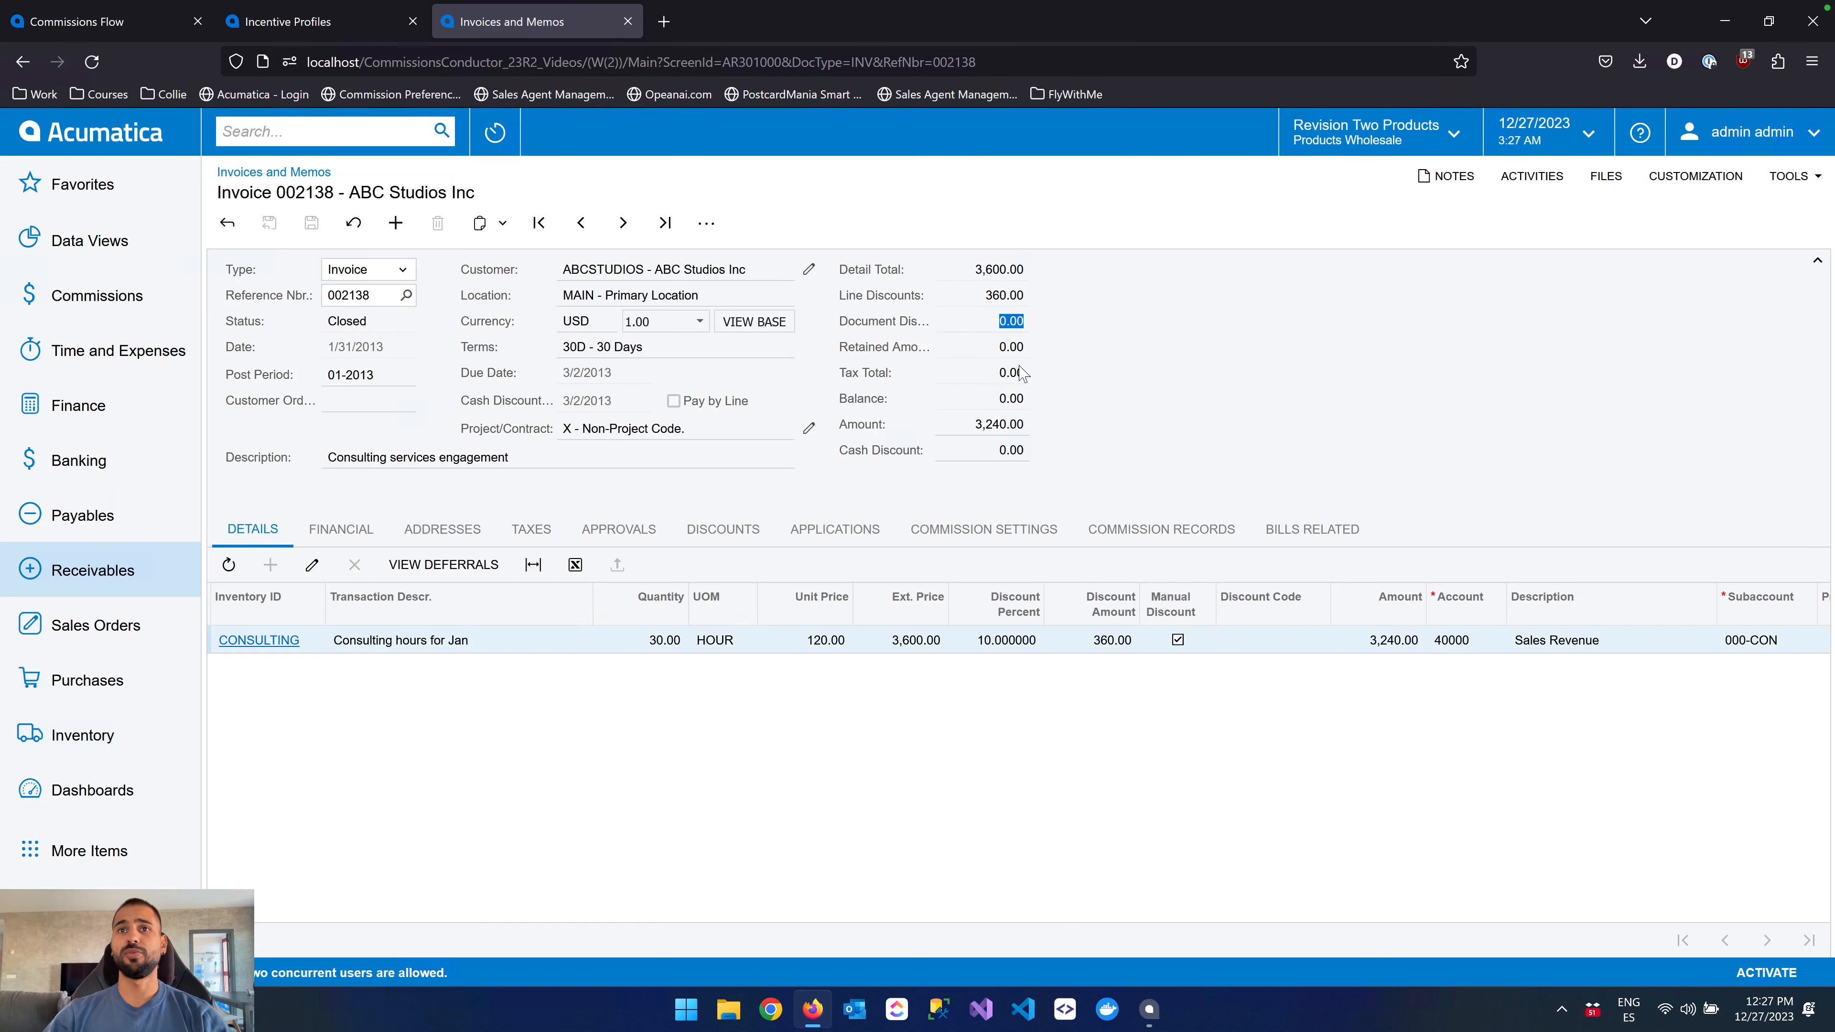
pyautogui.click(1004, 318)
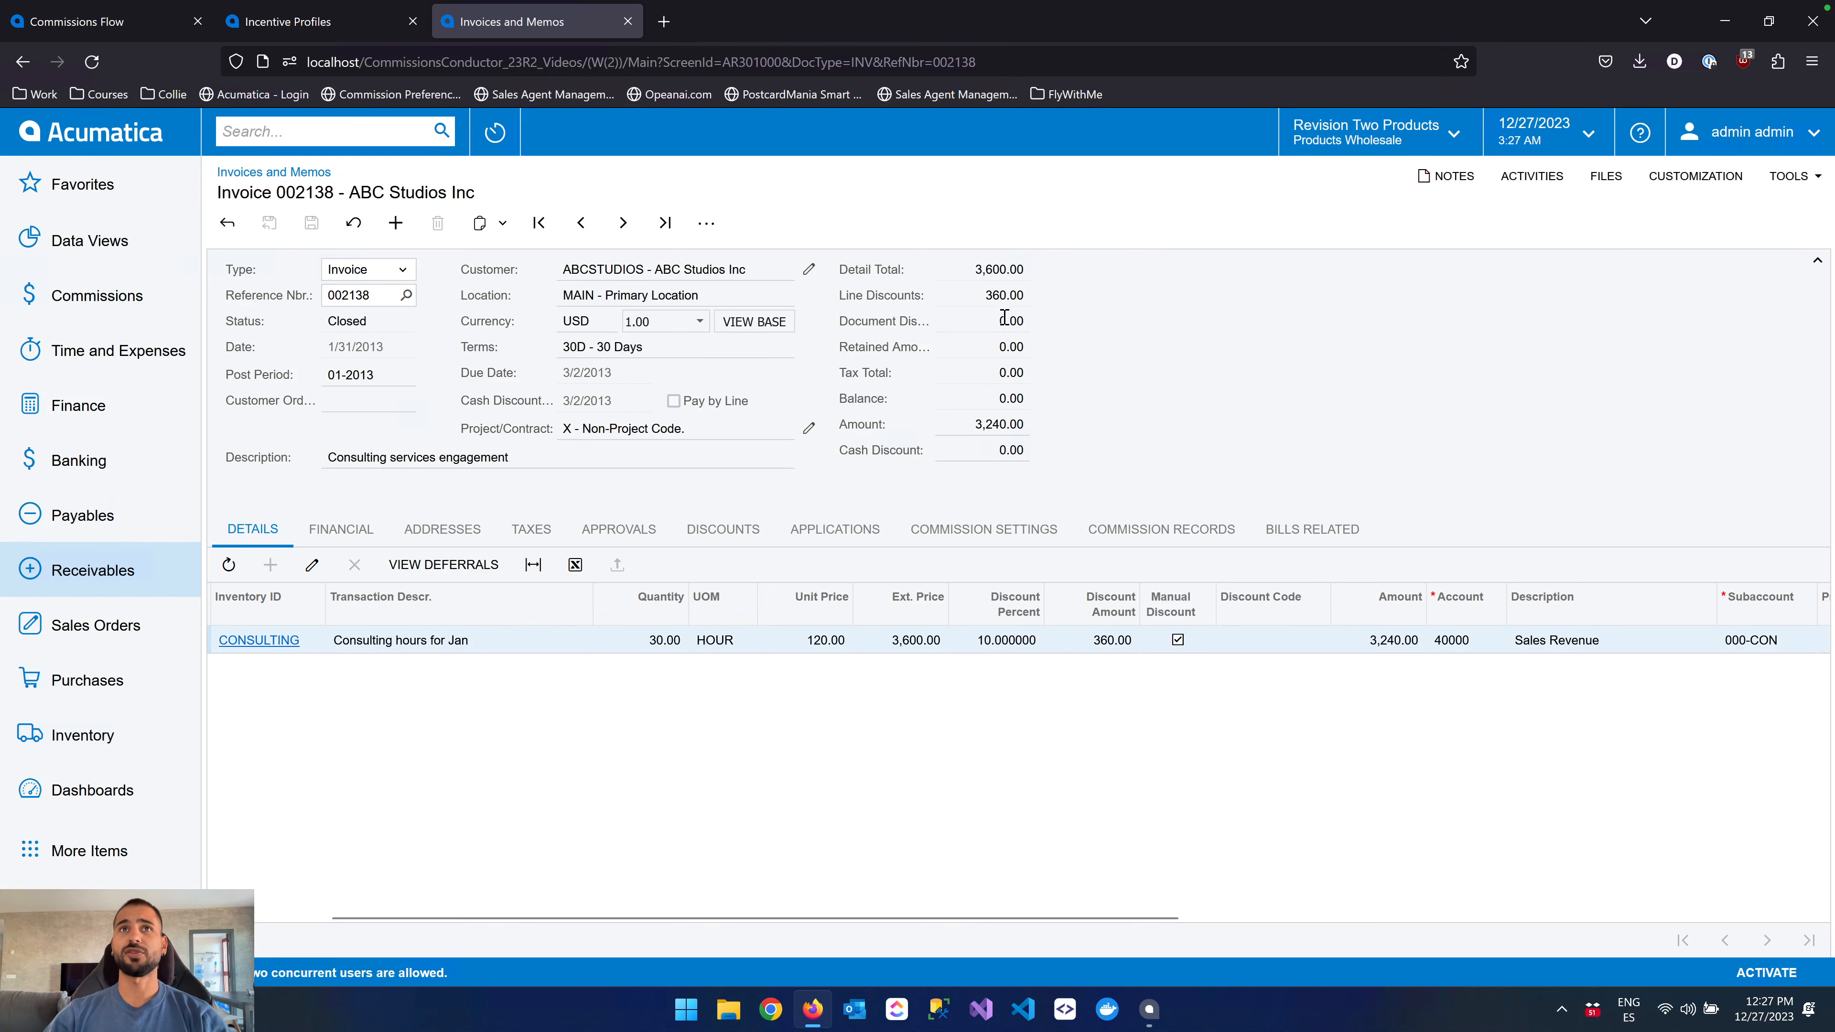
pyautogui.moveTo(1004, 317); pyautogui.dragTo(1046, 317)
pyautogui.click(1047, 321)
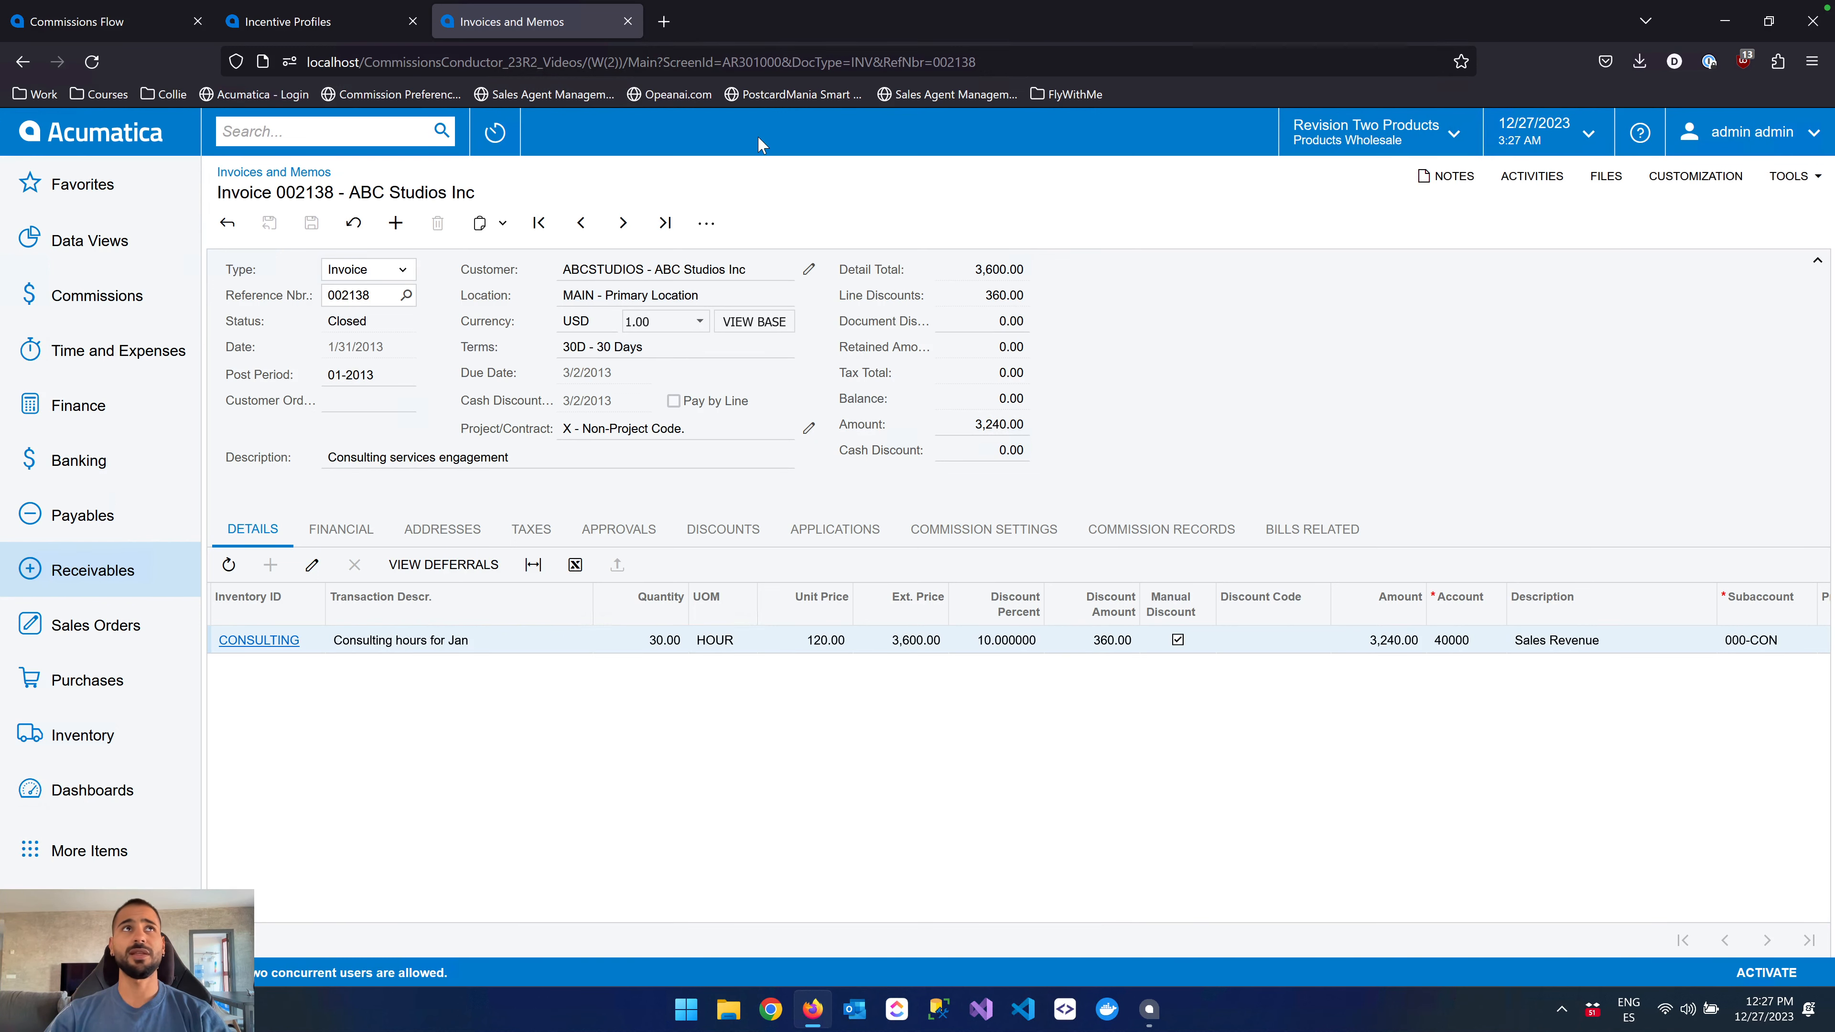
# In the incentive profile, select All as the Discount Level and enable Add Custom Payment Method.
pyautogui.click(328, 22)
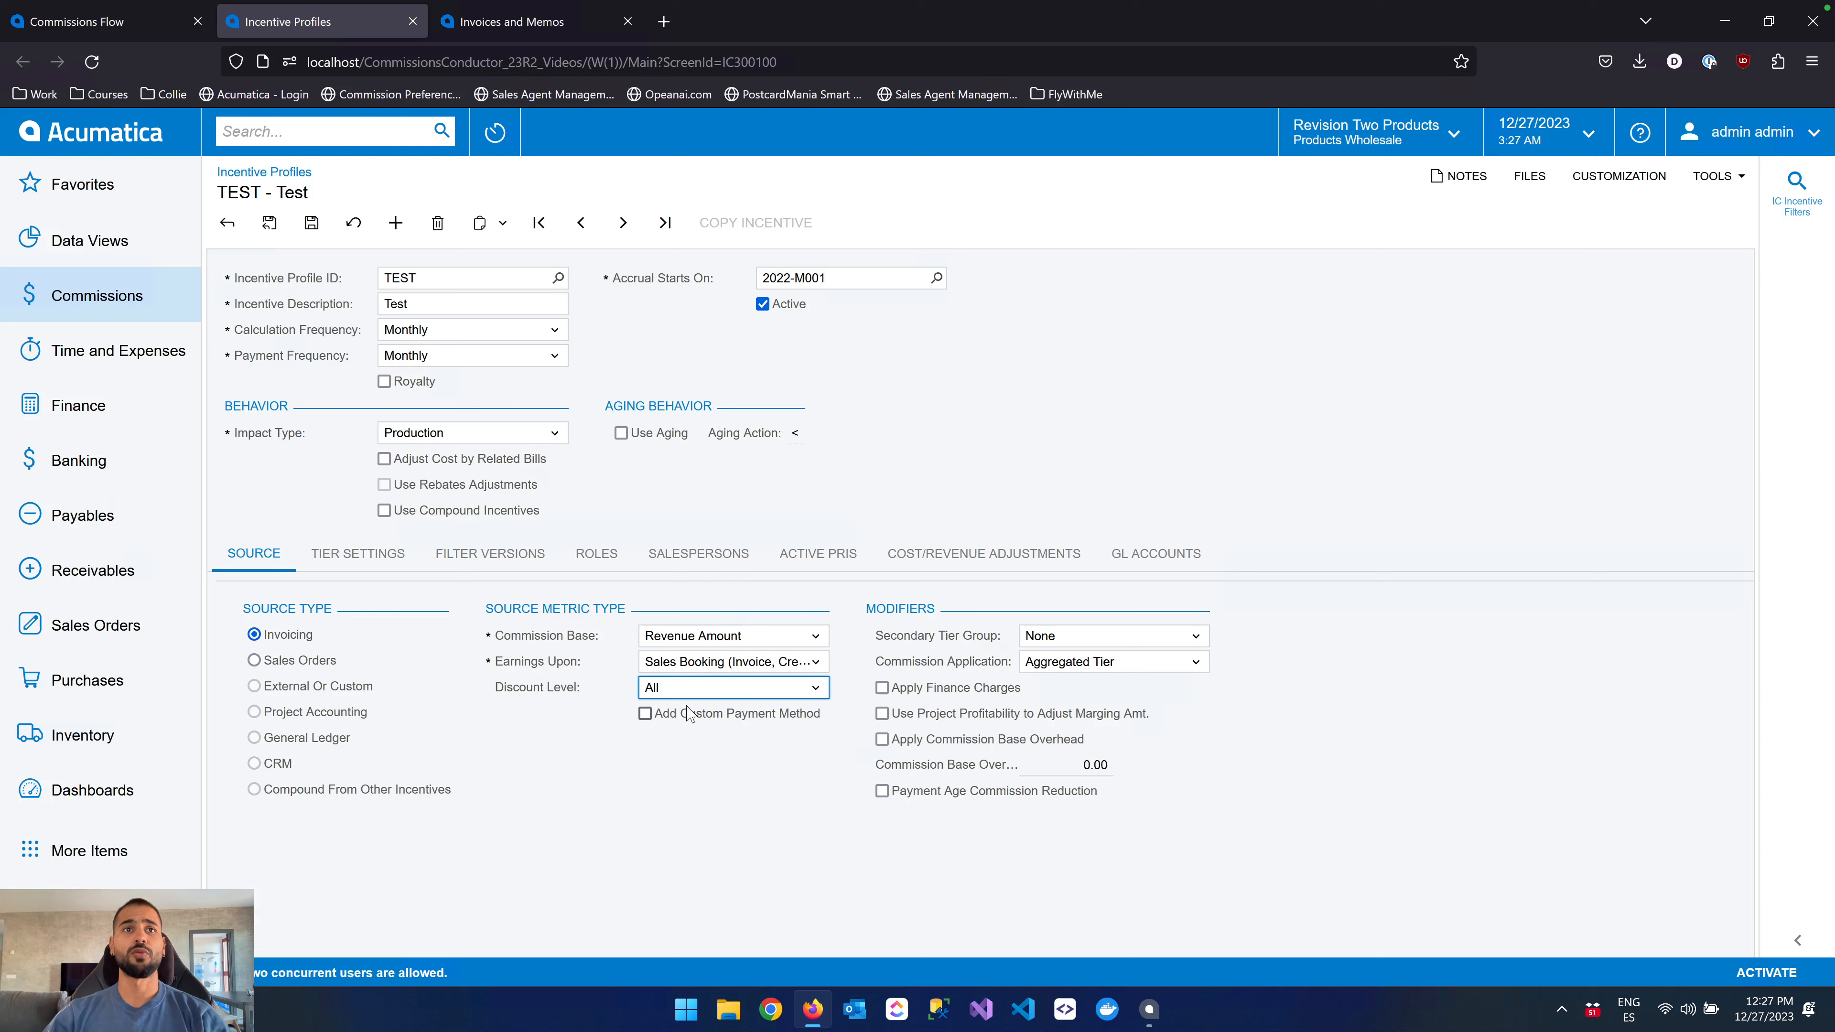
pyautogui.click(692, 688)
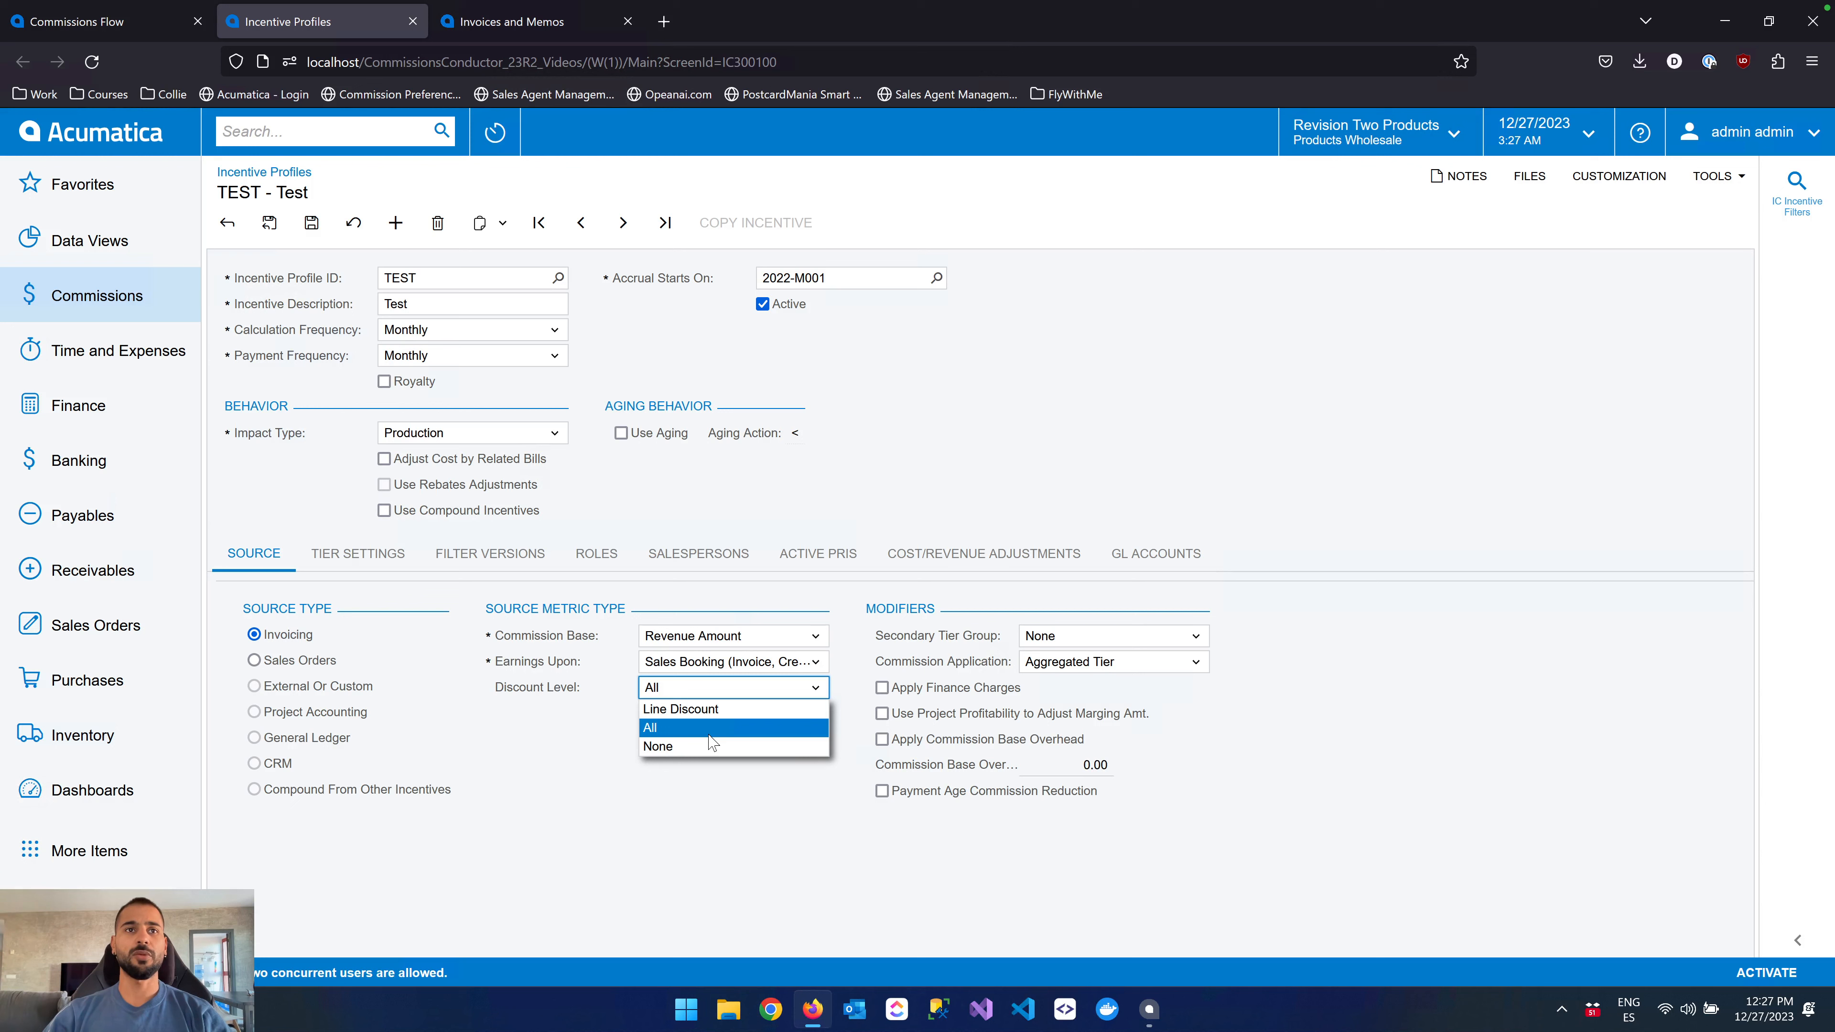
pyautogui.click(710, 734)
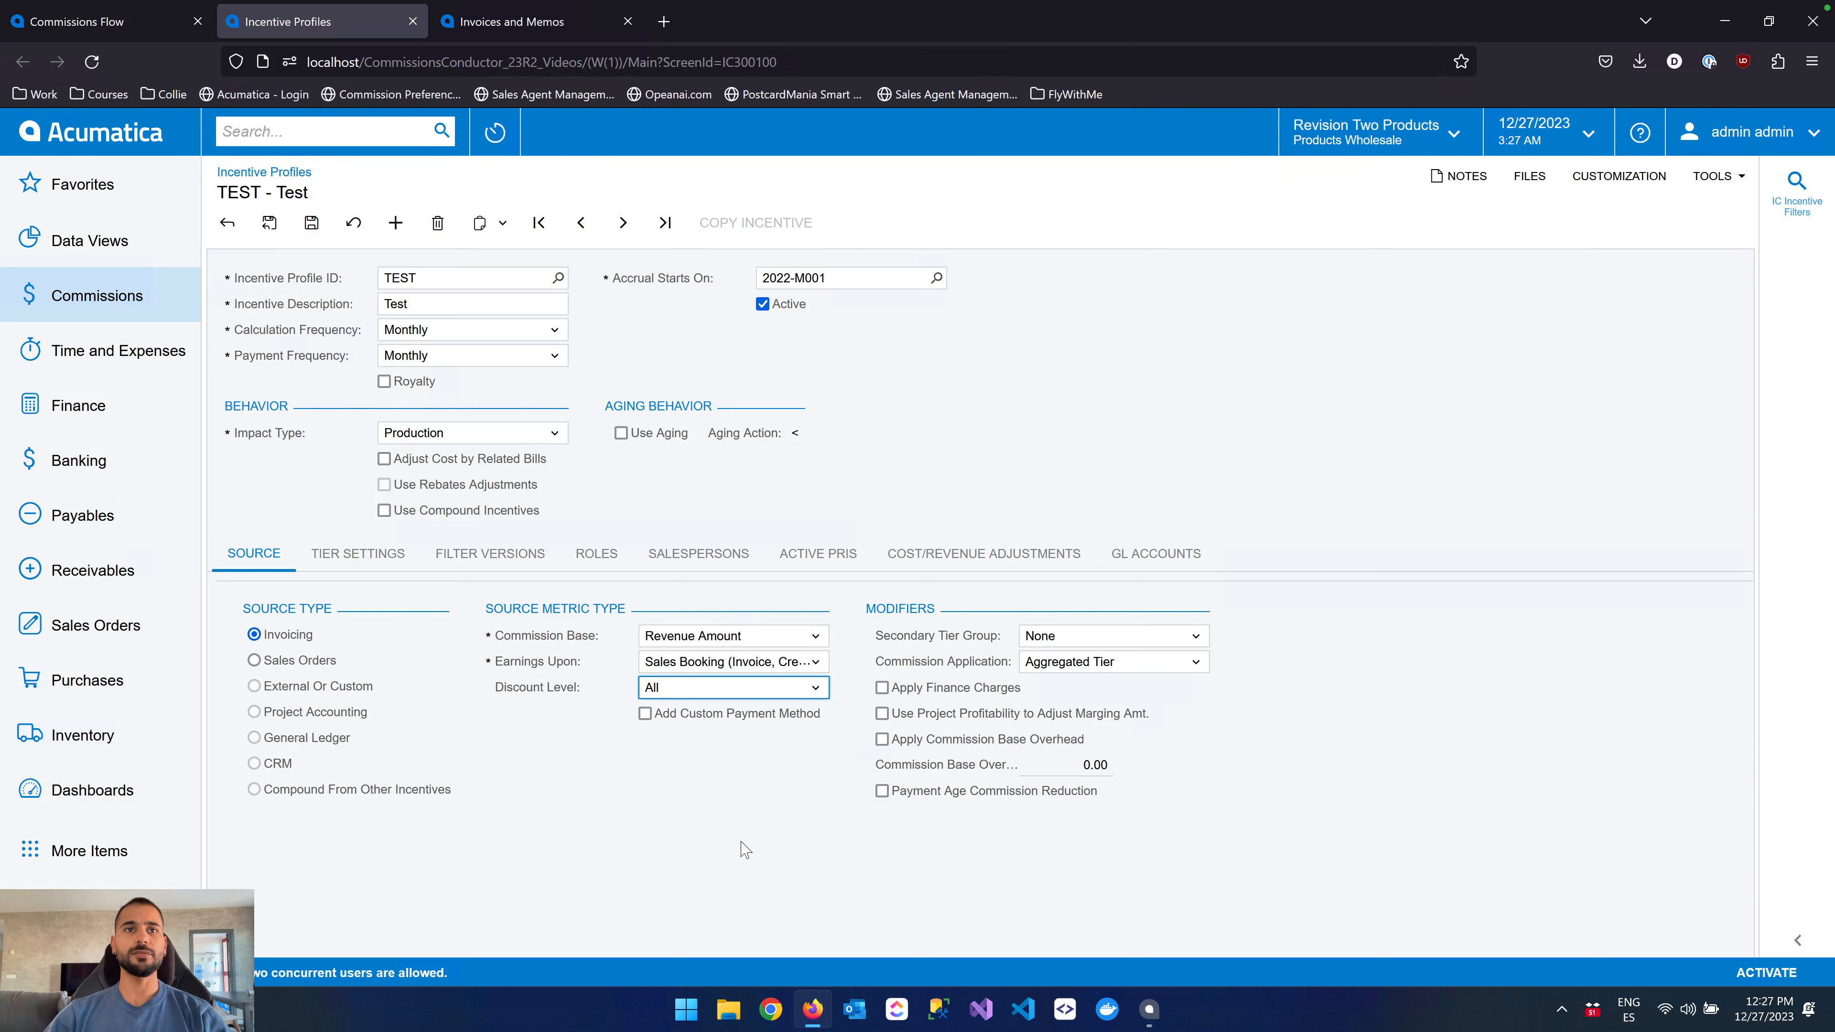
pyautogui.click(645, 714)
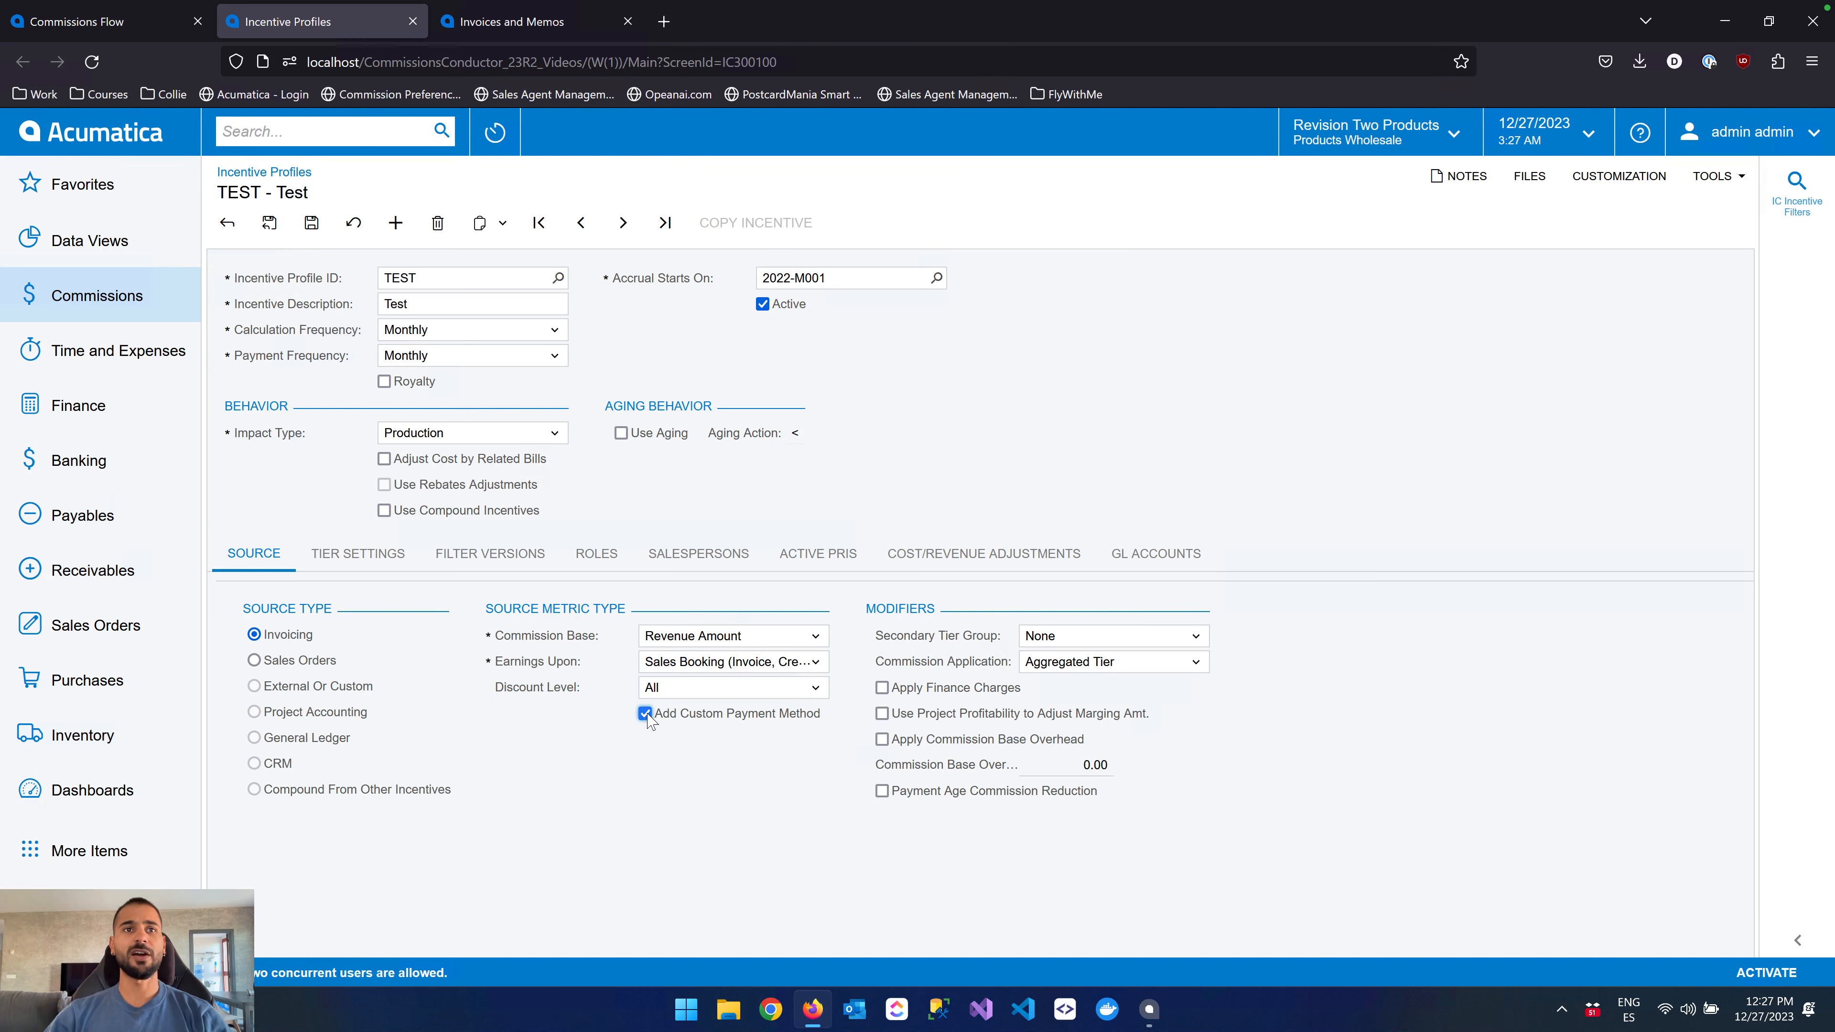
pyautogui.click(645, 714)
pyautogui.click(645, 714)
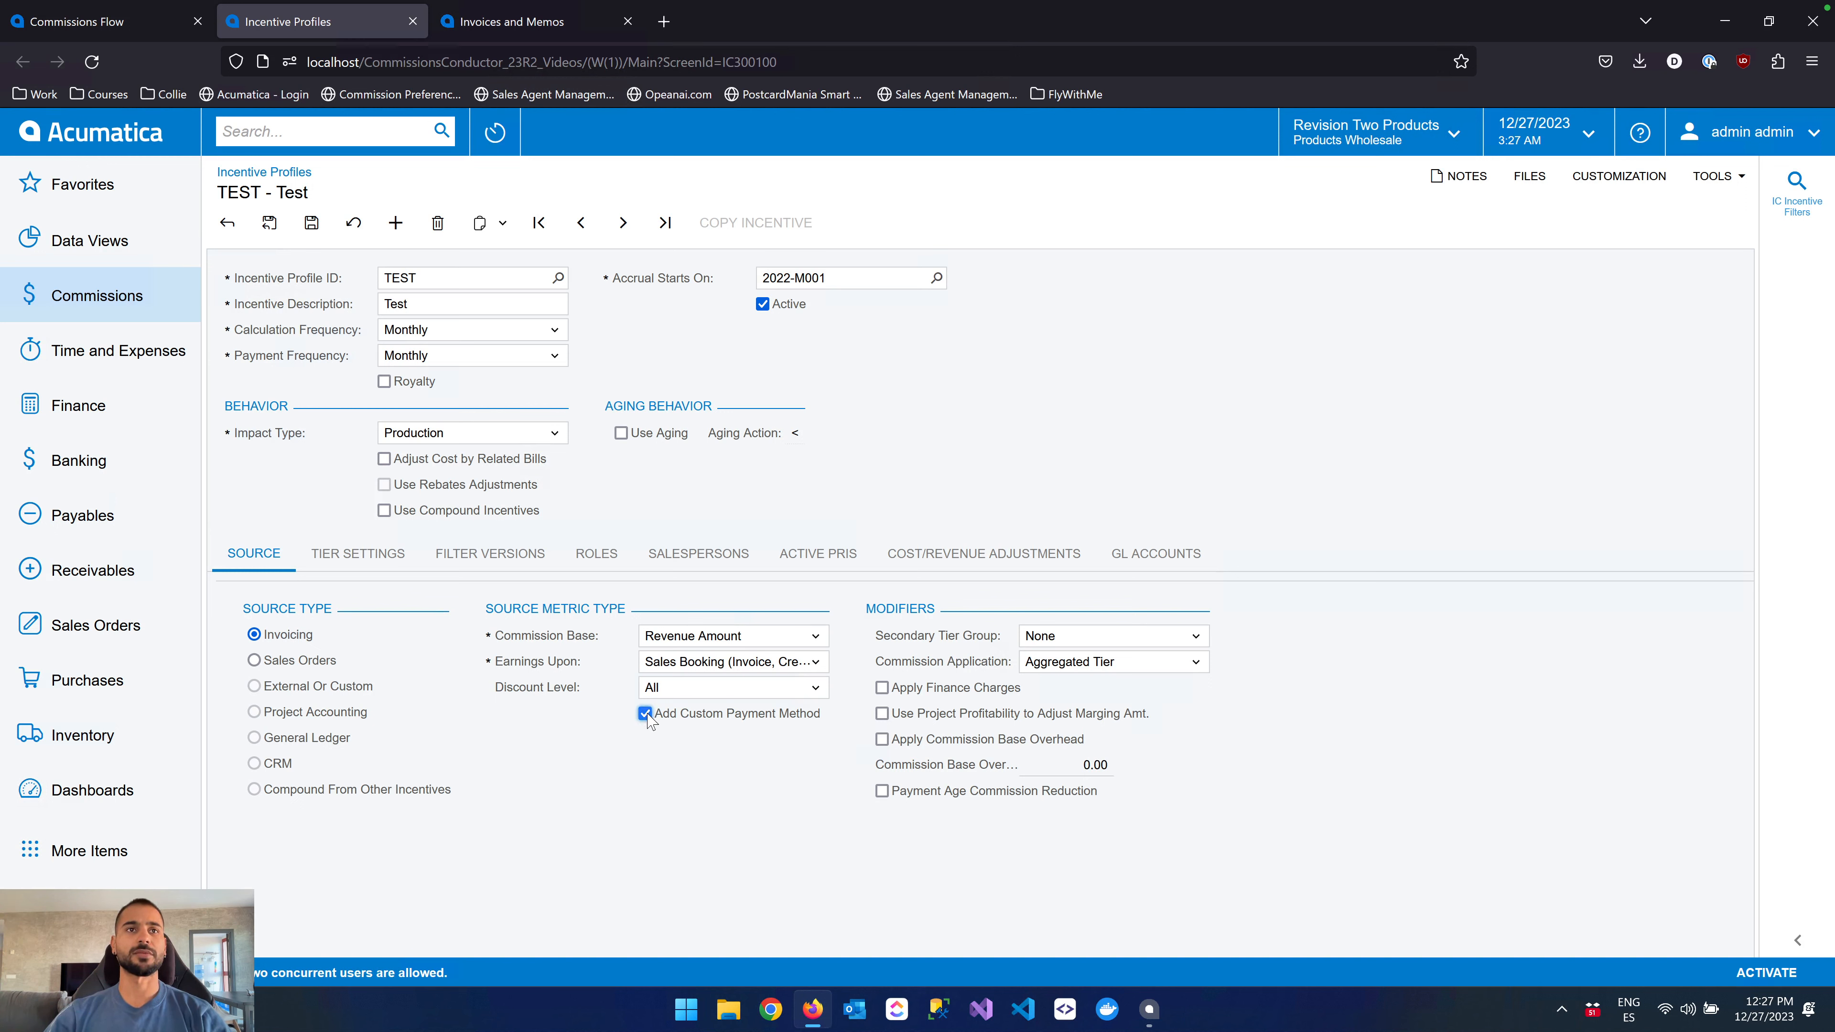
# Review the profile's Earnings Upon options and choose Sales Fully Paid (Accrual On Invoices).
pyautogui.click(687, 664)
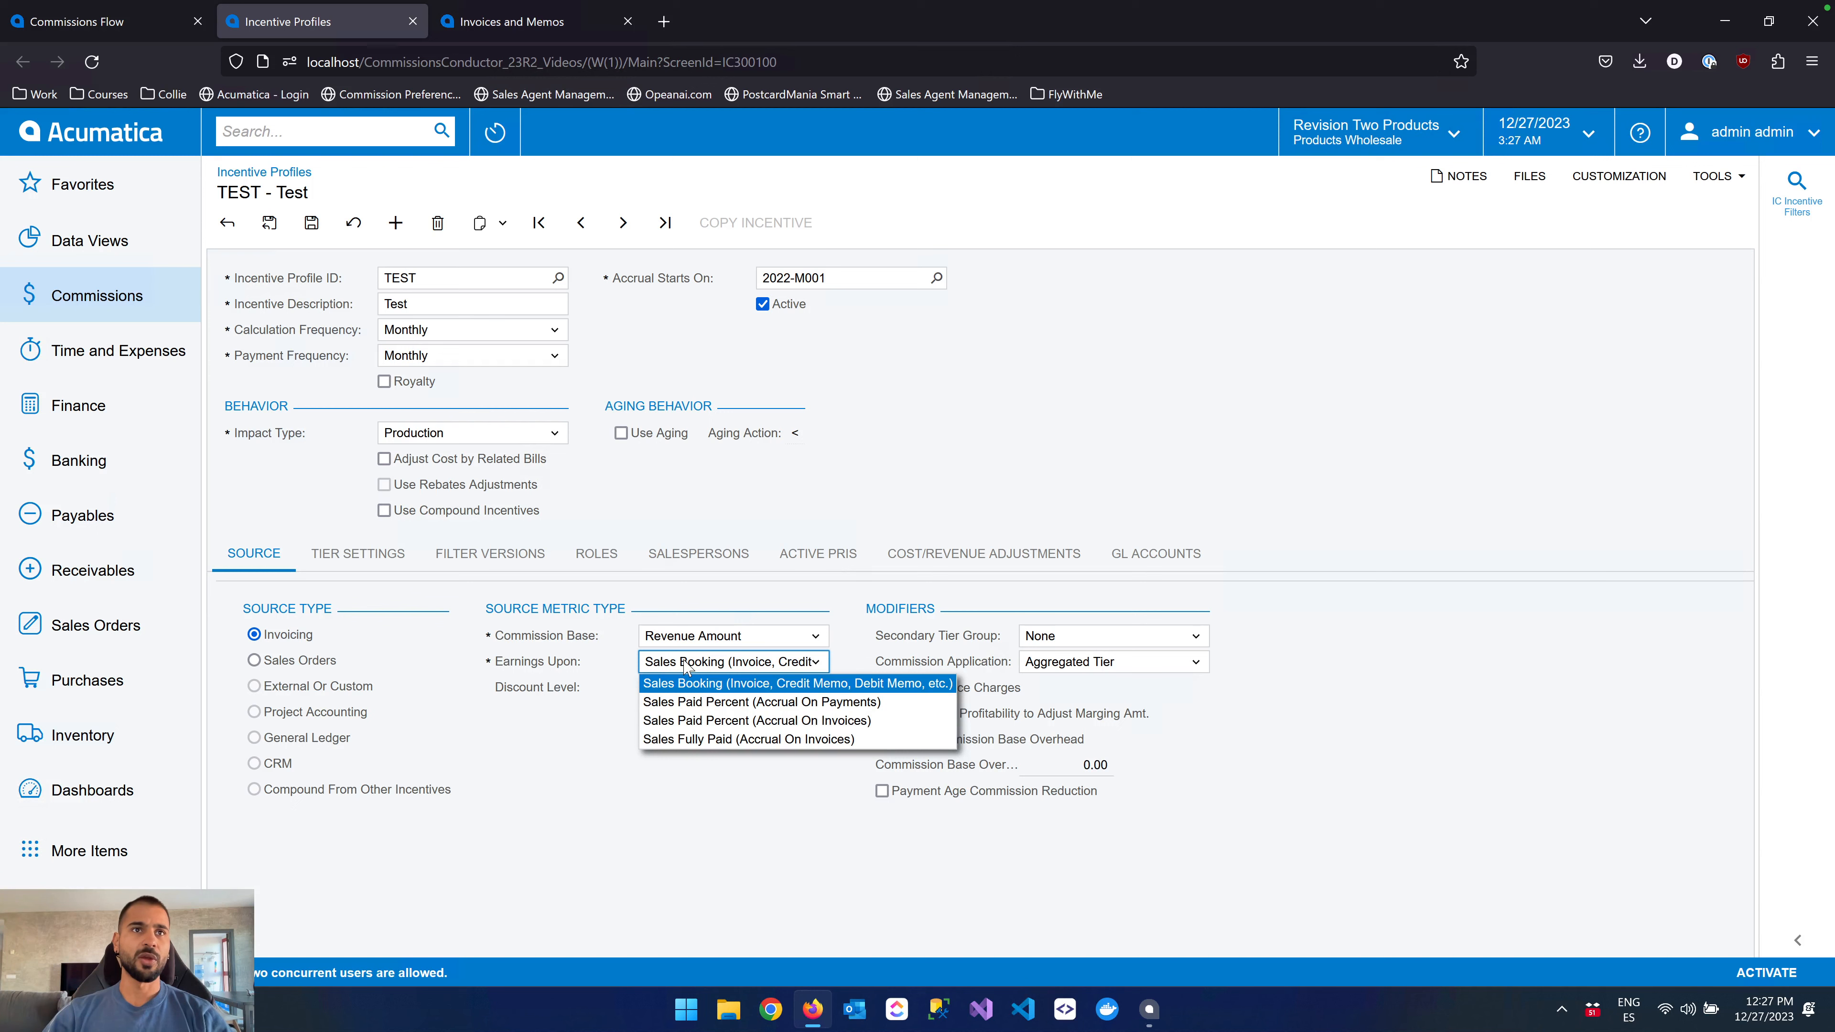
pyautogui.press('Down')
pyautogui.press('Down')
pyautogui.press('Down')
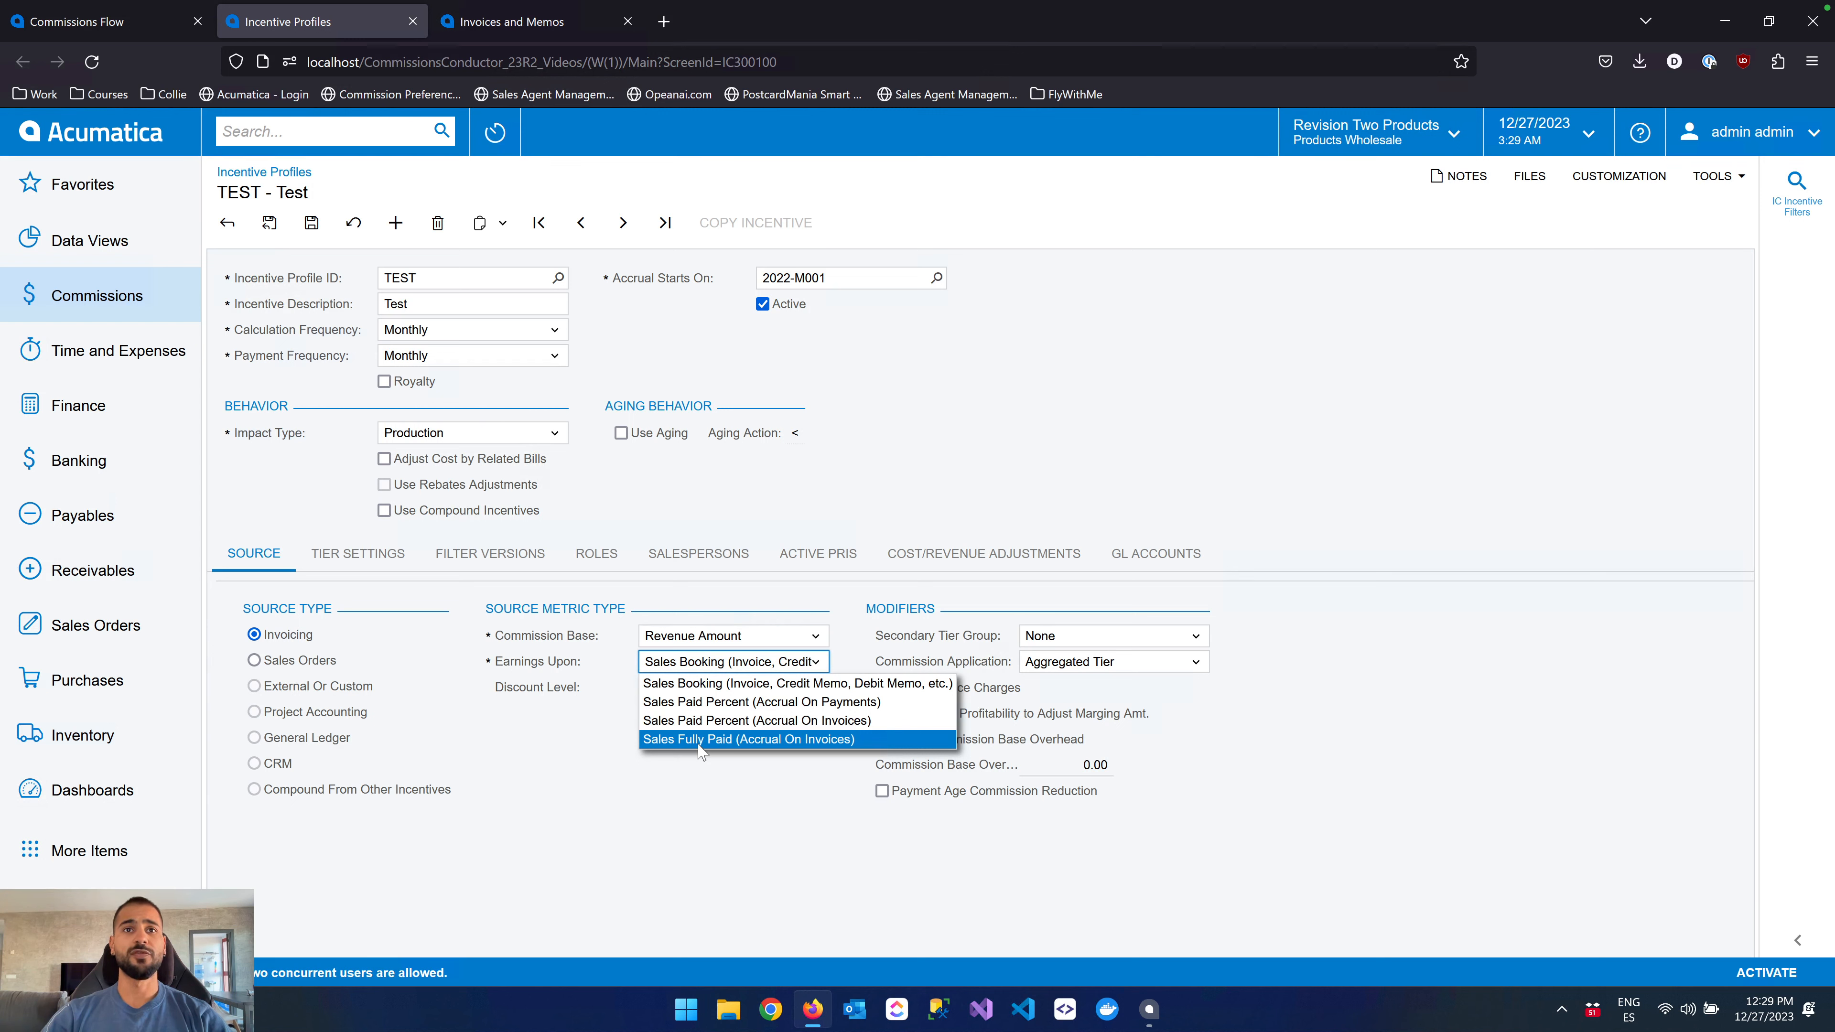
pyautogui.click(699, 795)
pyautogui.click(644, 712)
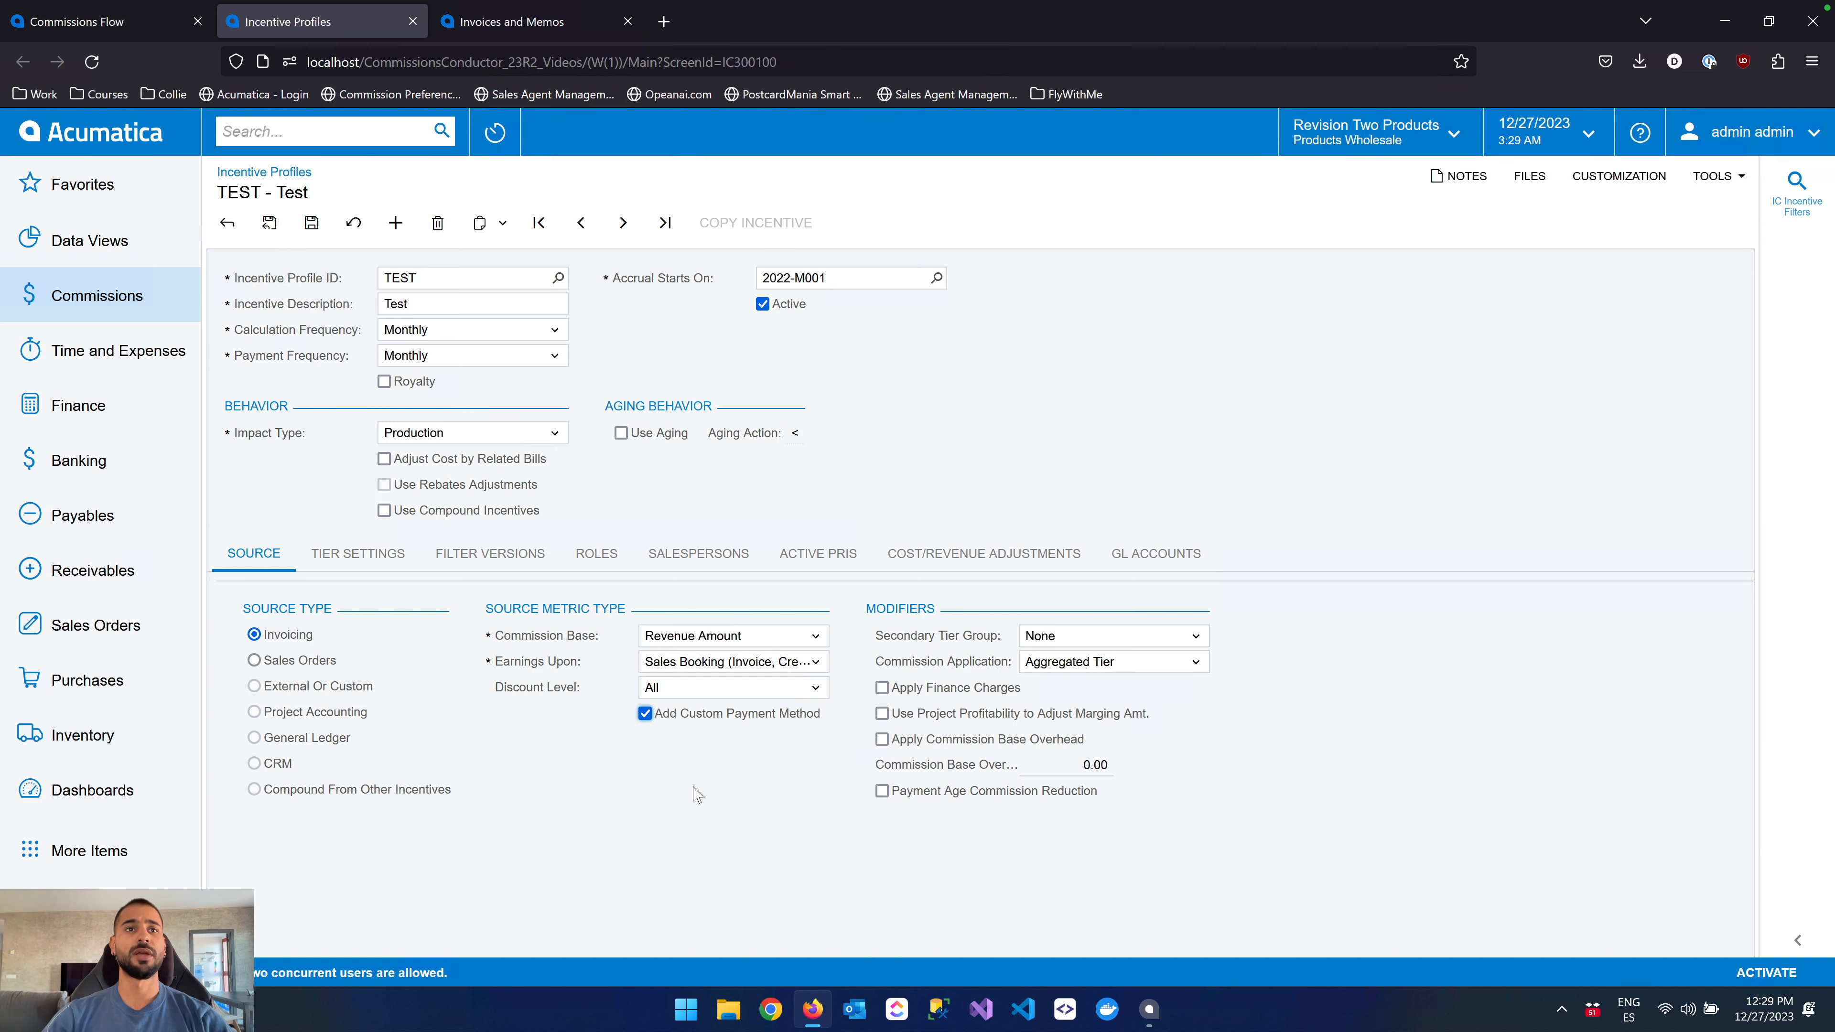
pyautogui.click(730, 660)
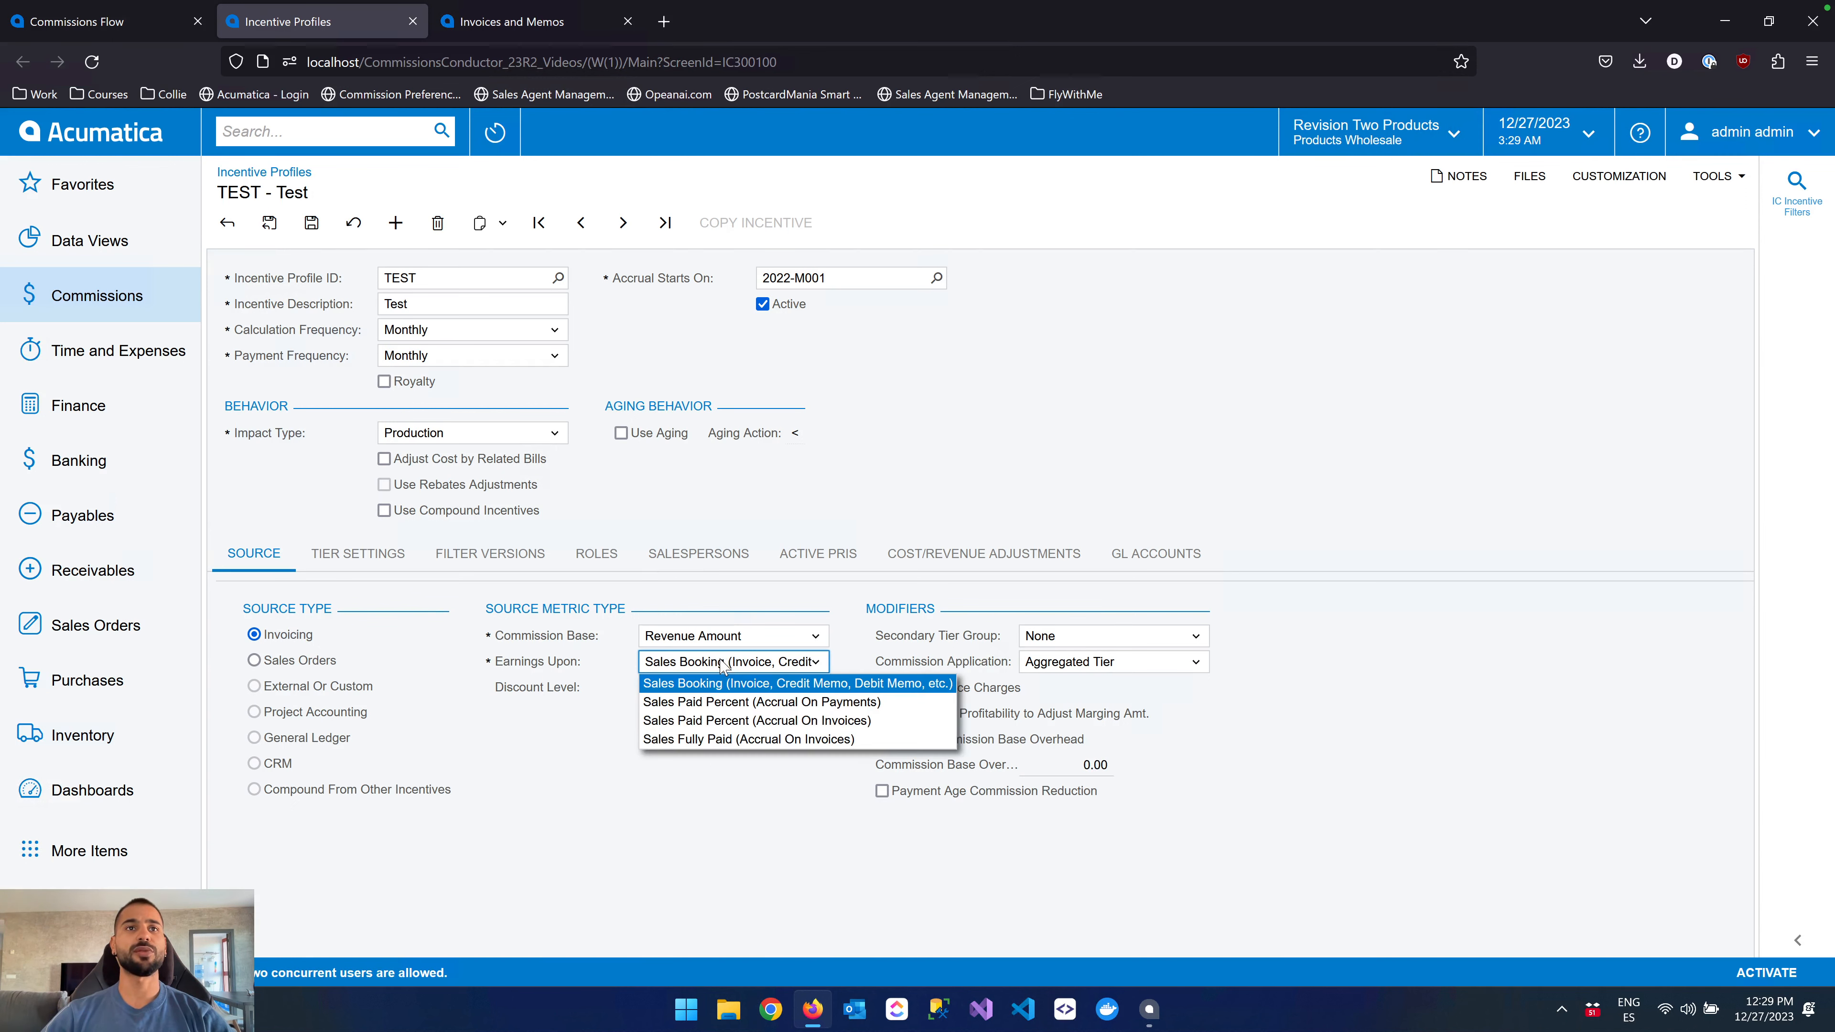
pyautogui.click(701, 739)
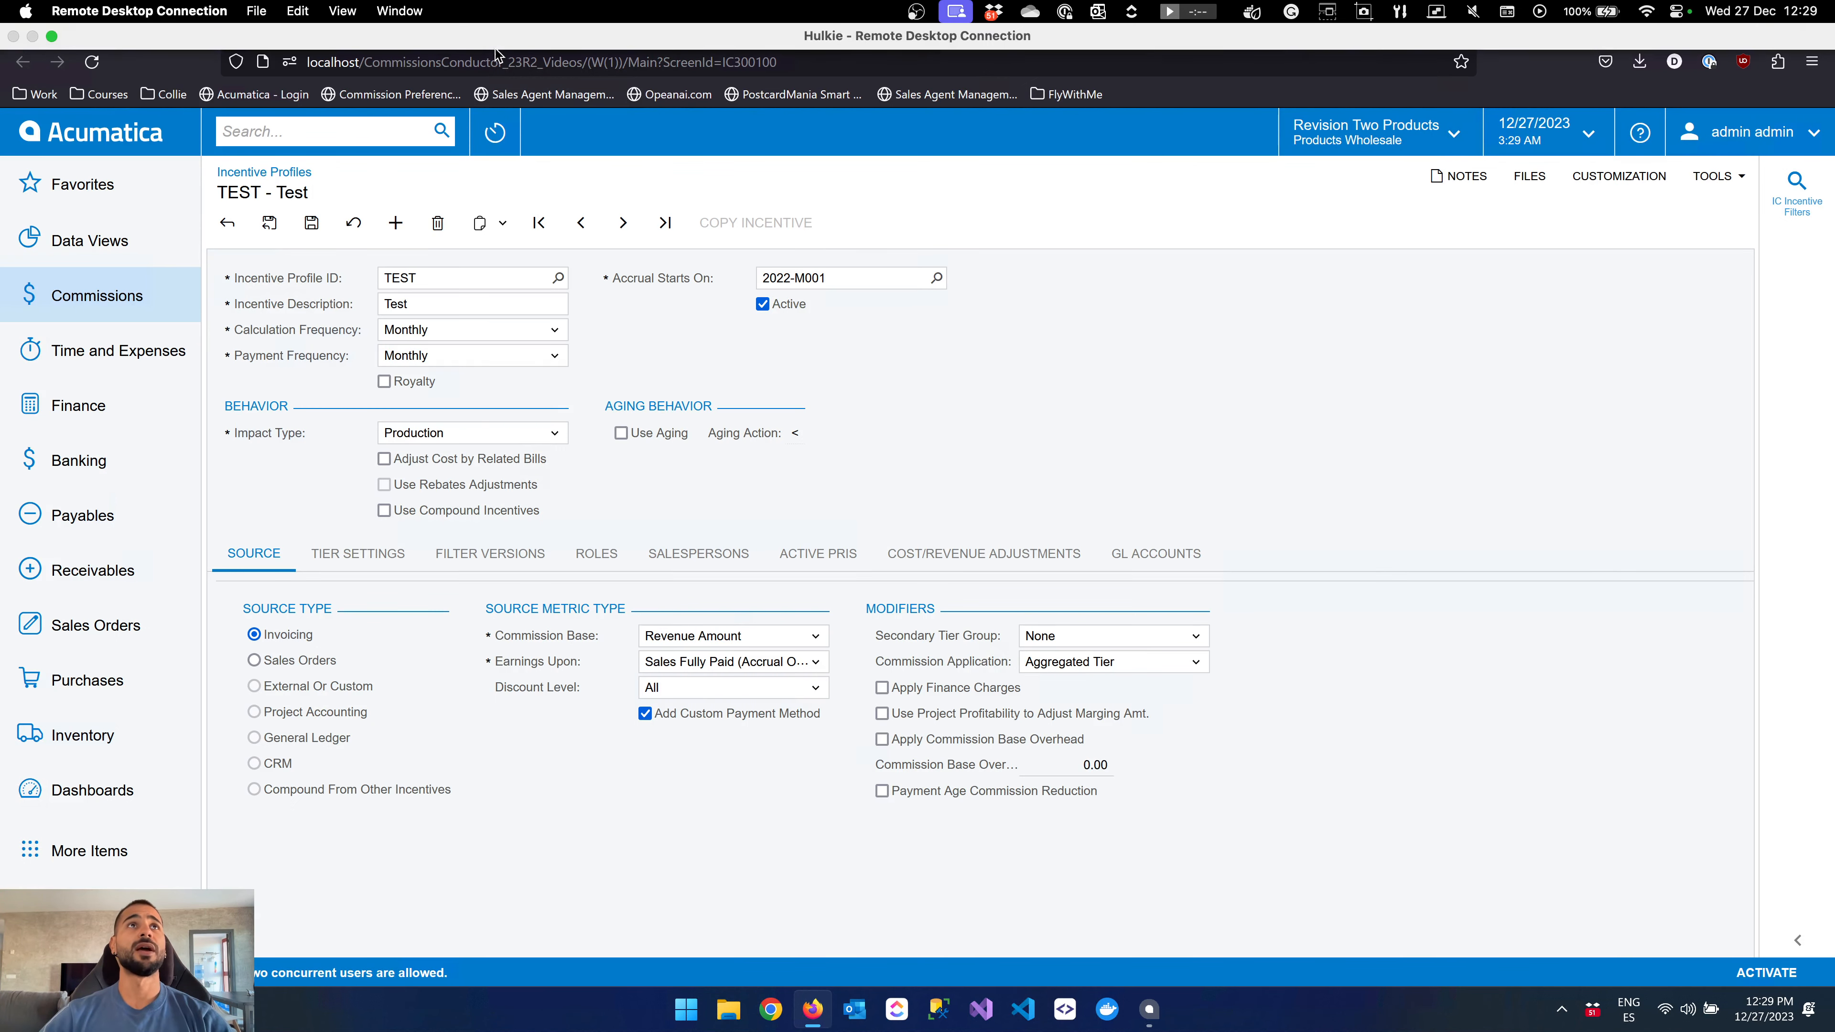
# Go back to the Invoices and Memos form and open the management of its user-defined fields.
pyautogui.click(554, 32)
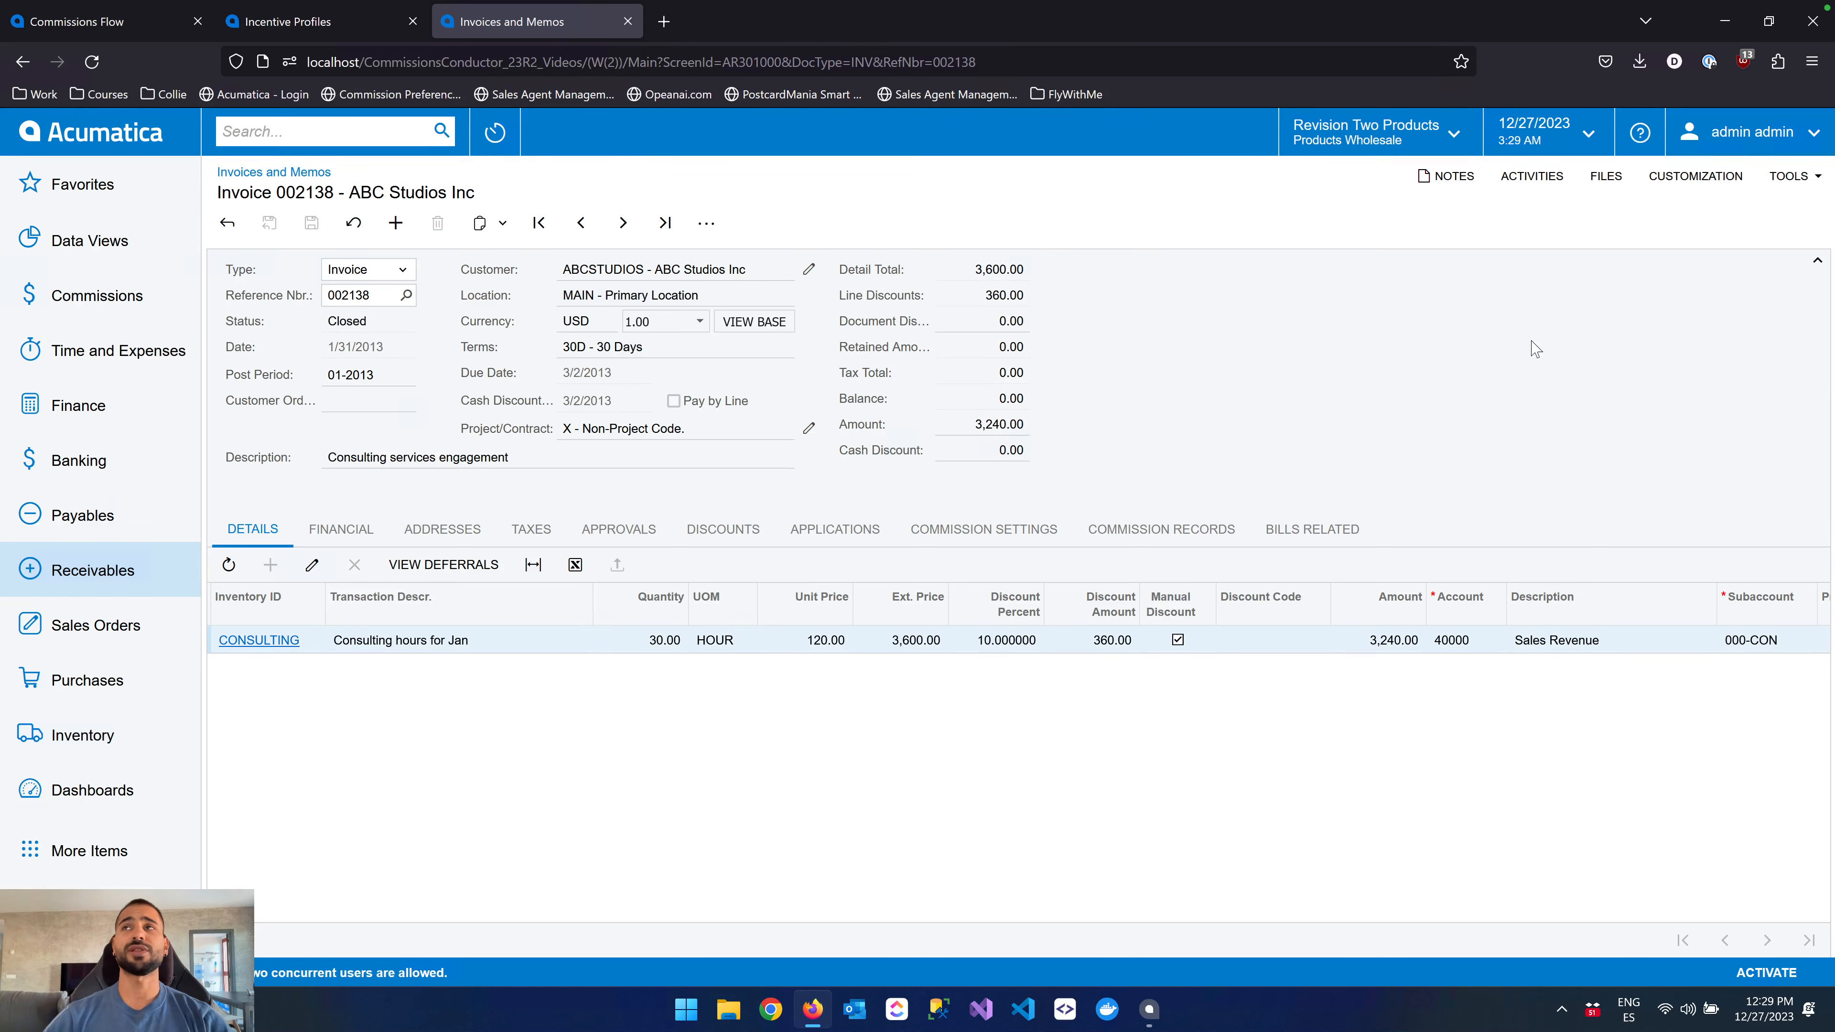
pyautogui.click(1793, 176)
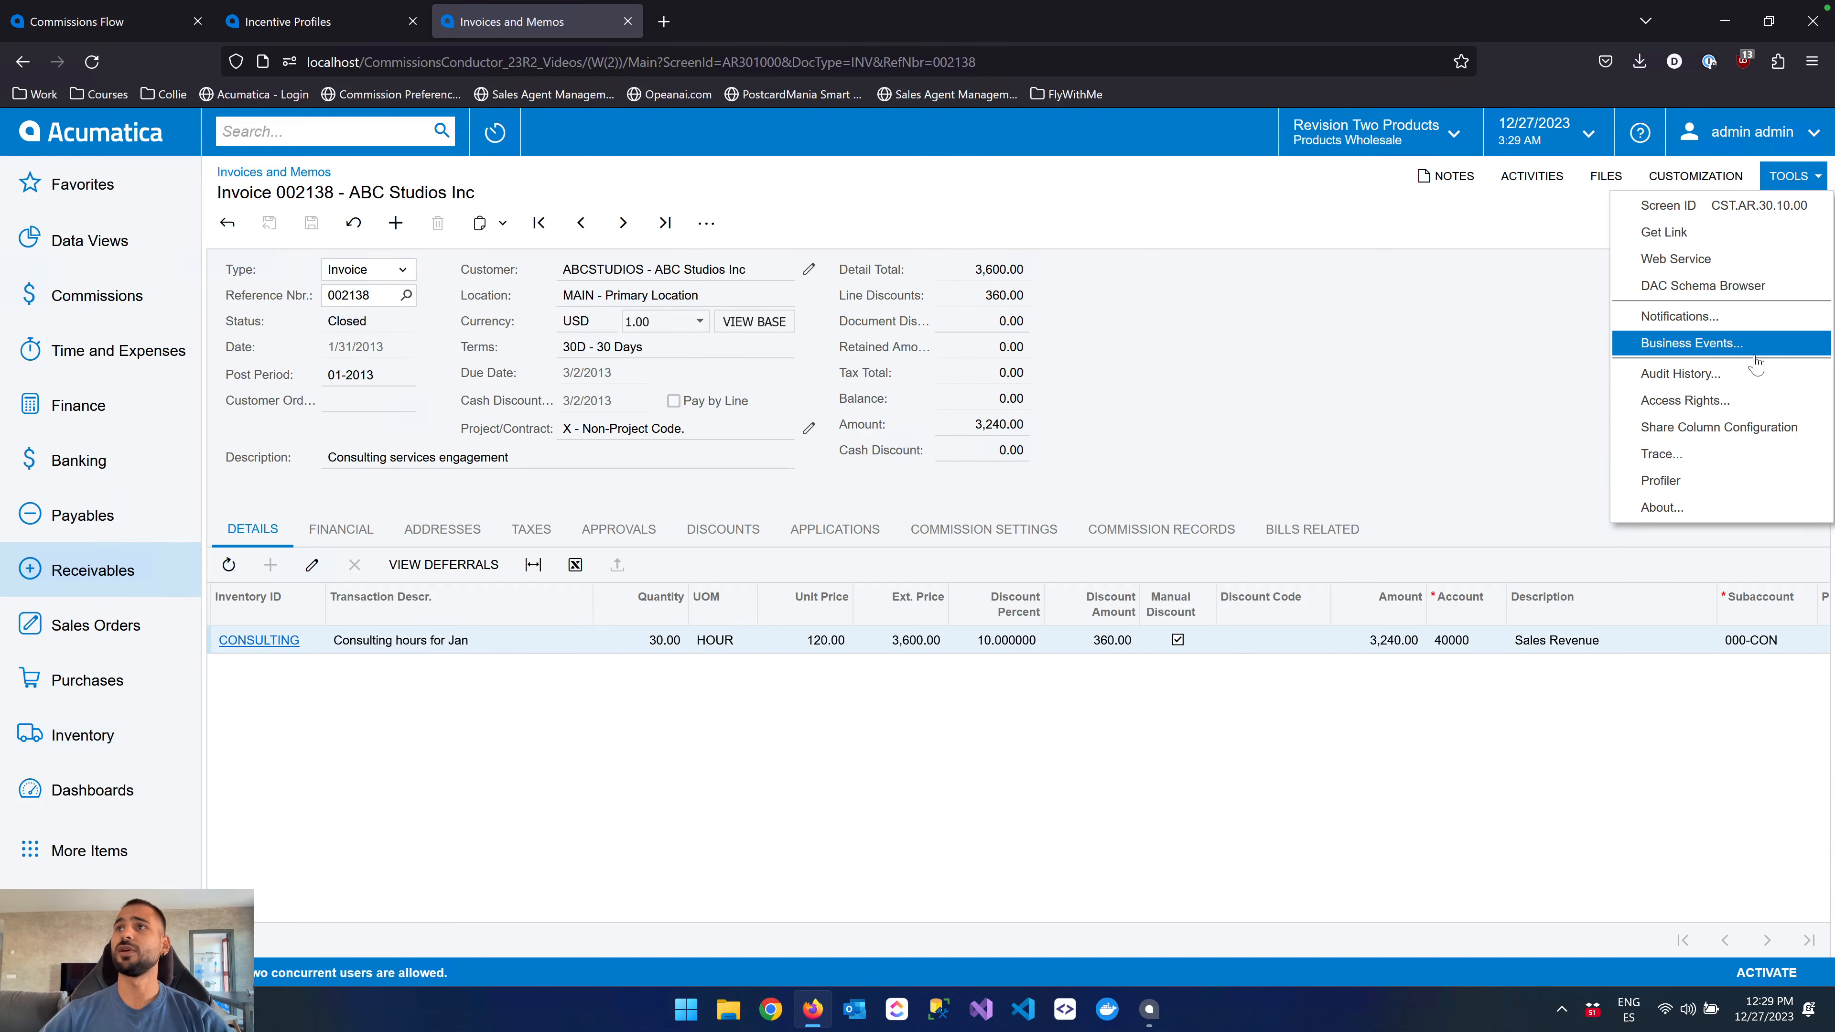
pyautogui.click(1716, 174)
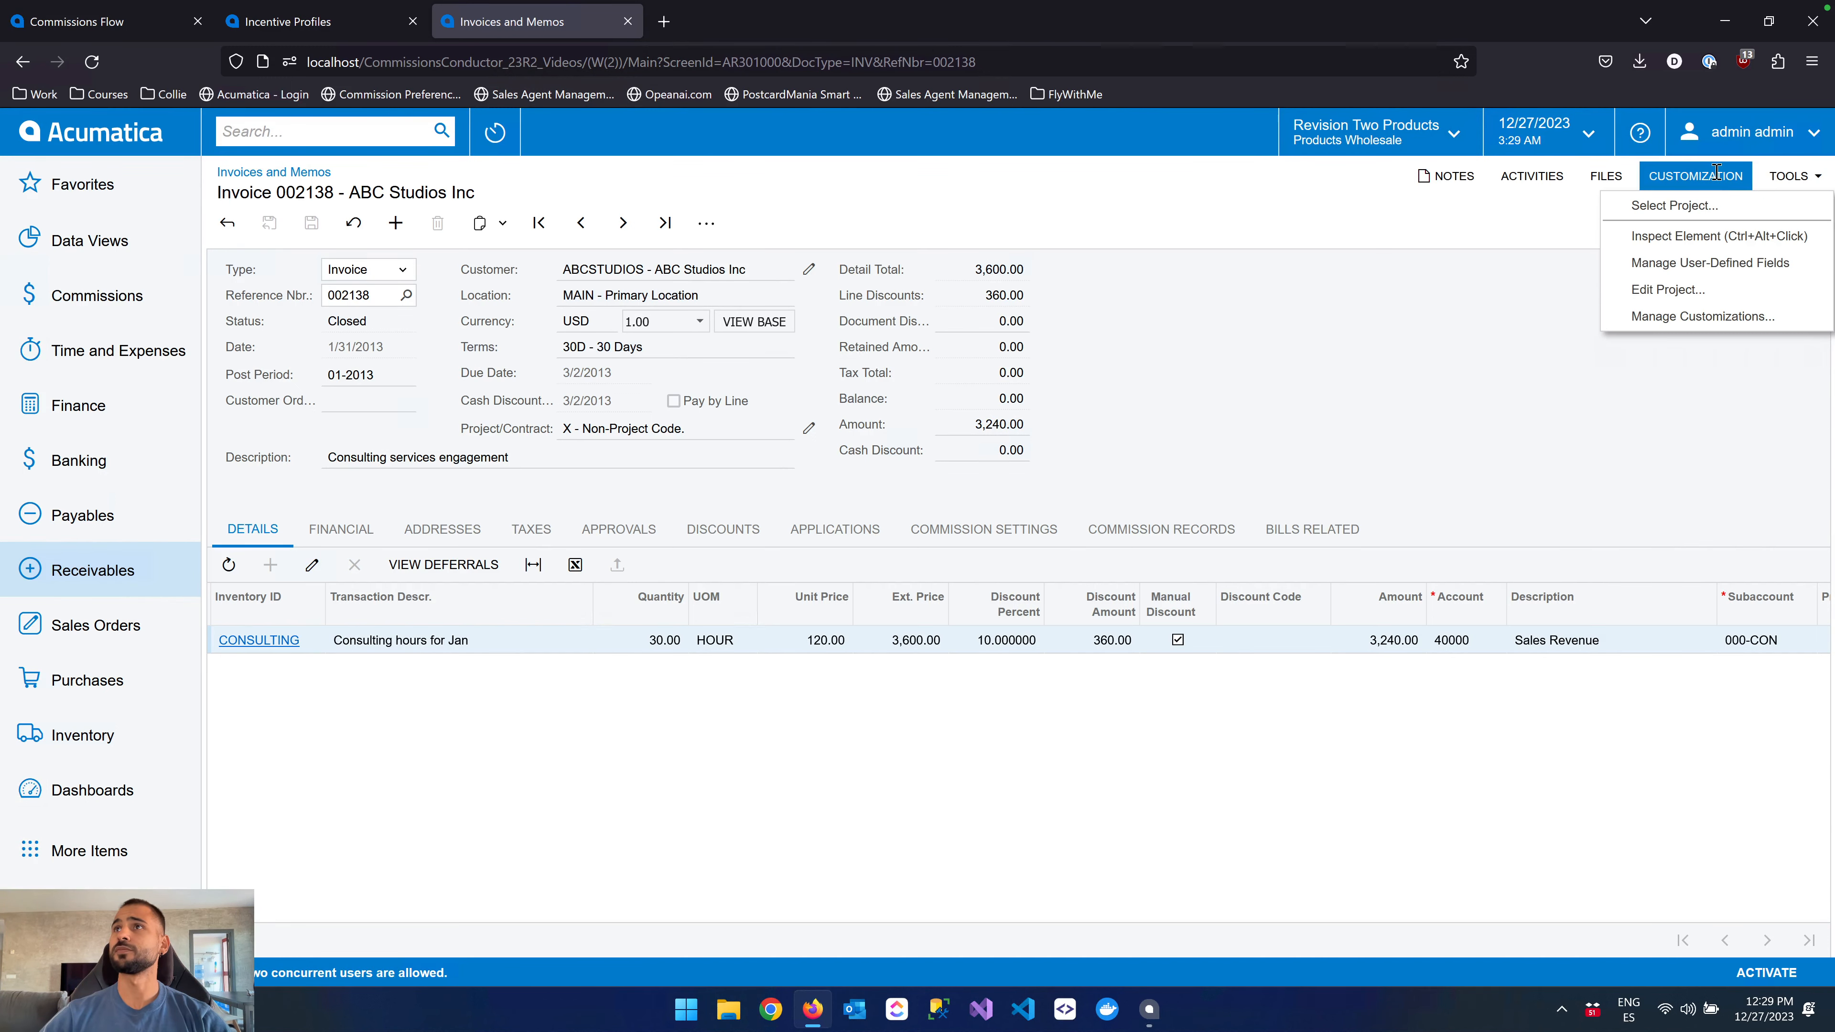
pyautogui.click(1718, 264)
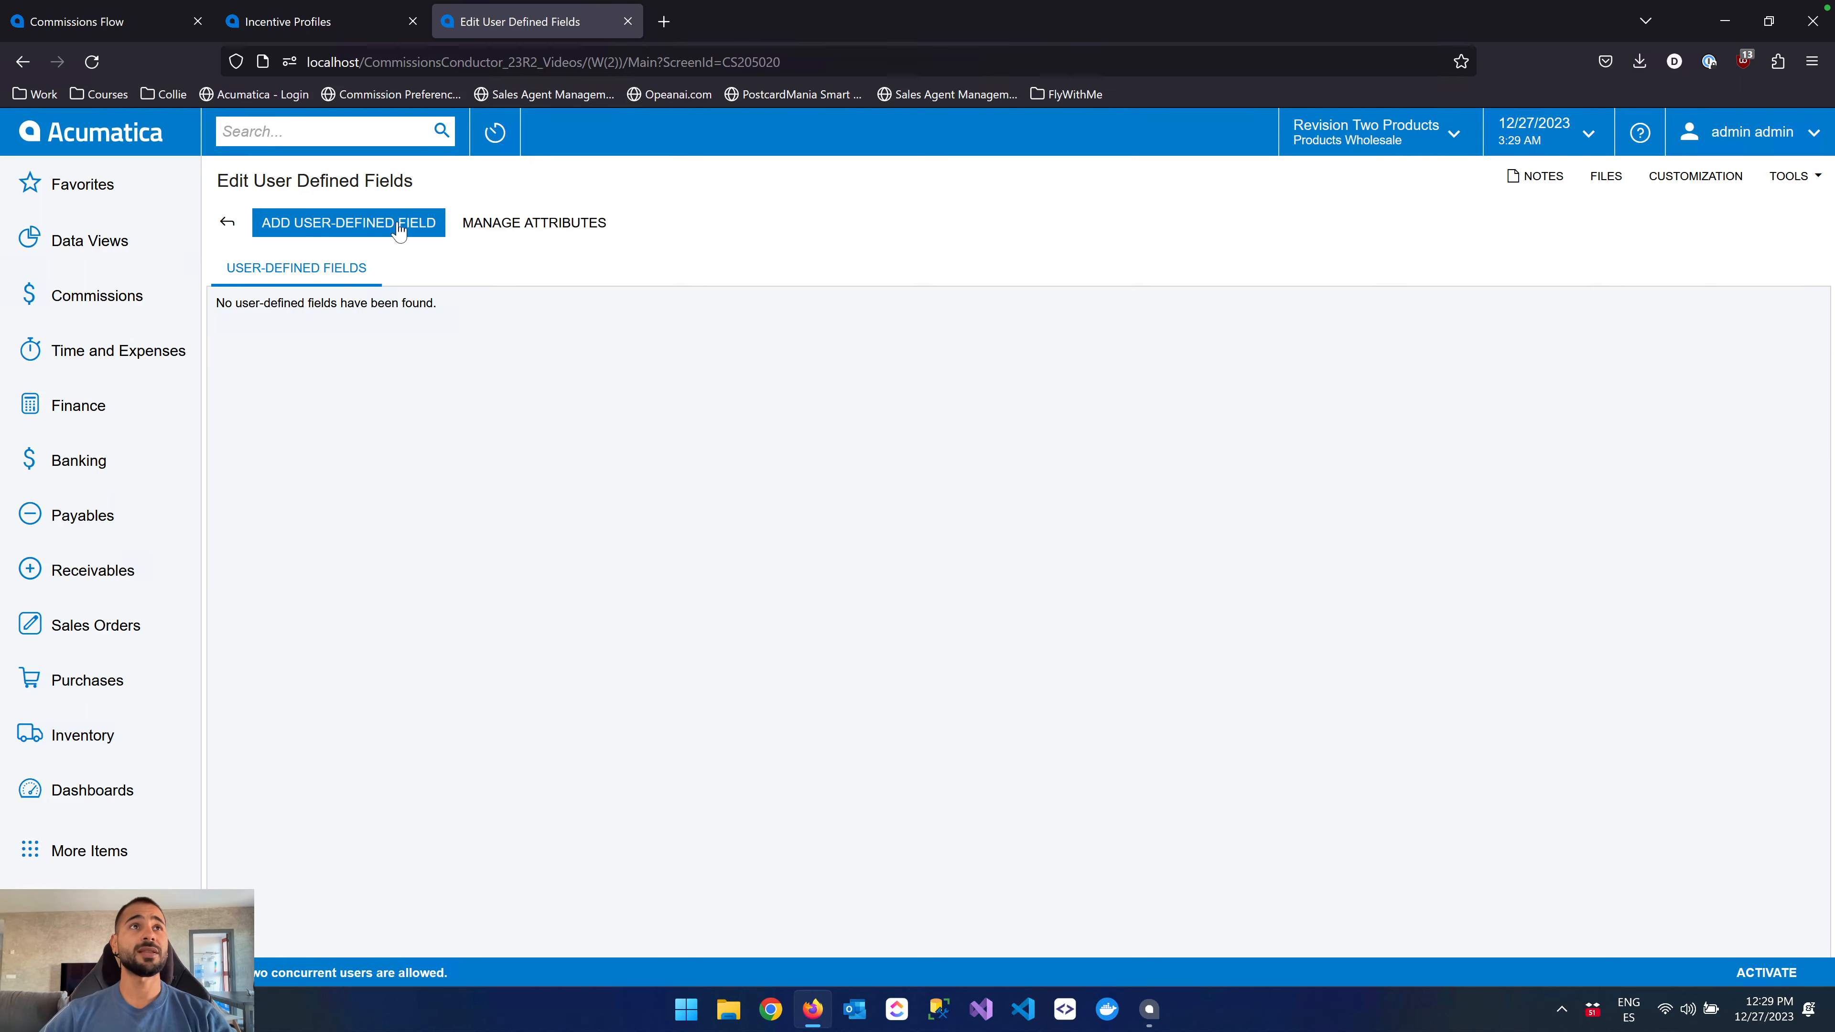
# Browse the attributes available for a new user-defined field, close without adding one, and return to Invoices and Memos.
pyautogui.click(399, 229)
pyautogui.click(1180, 533)
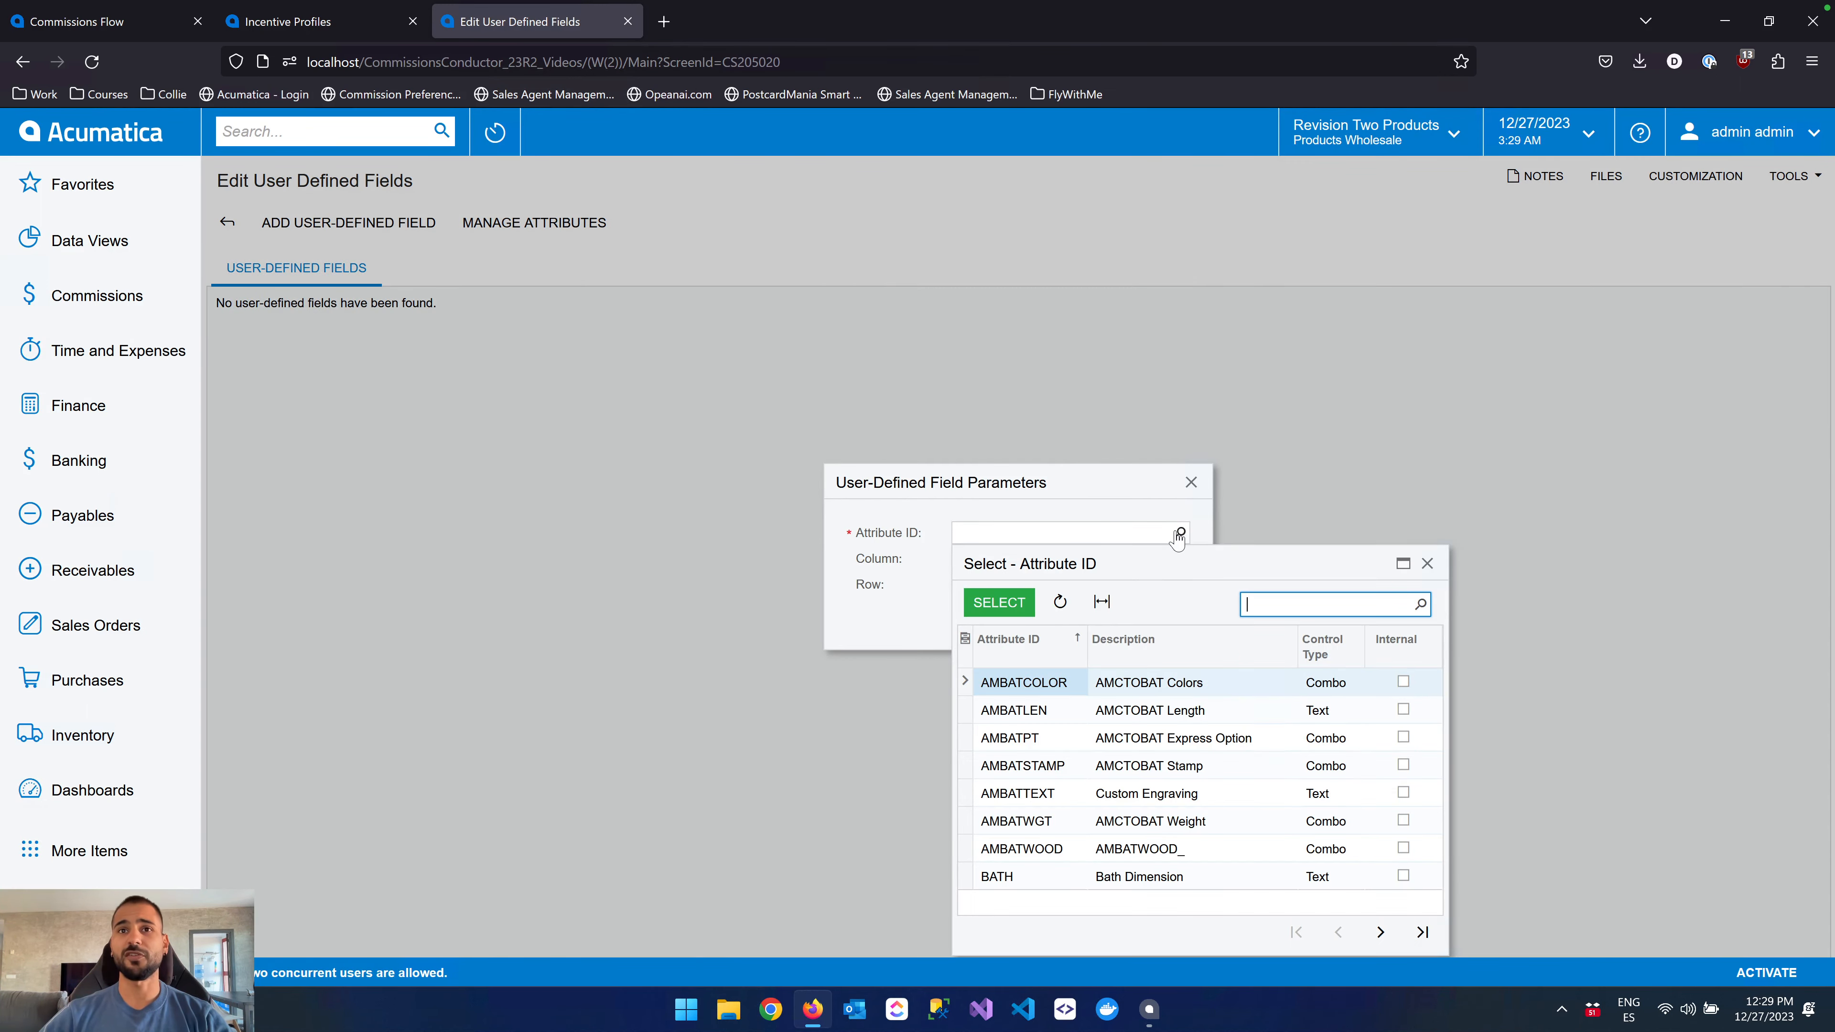
pyautogui.click(1381, 934)
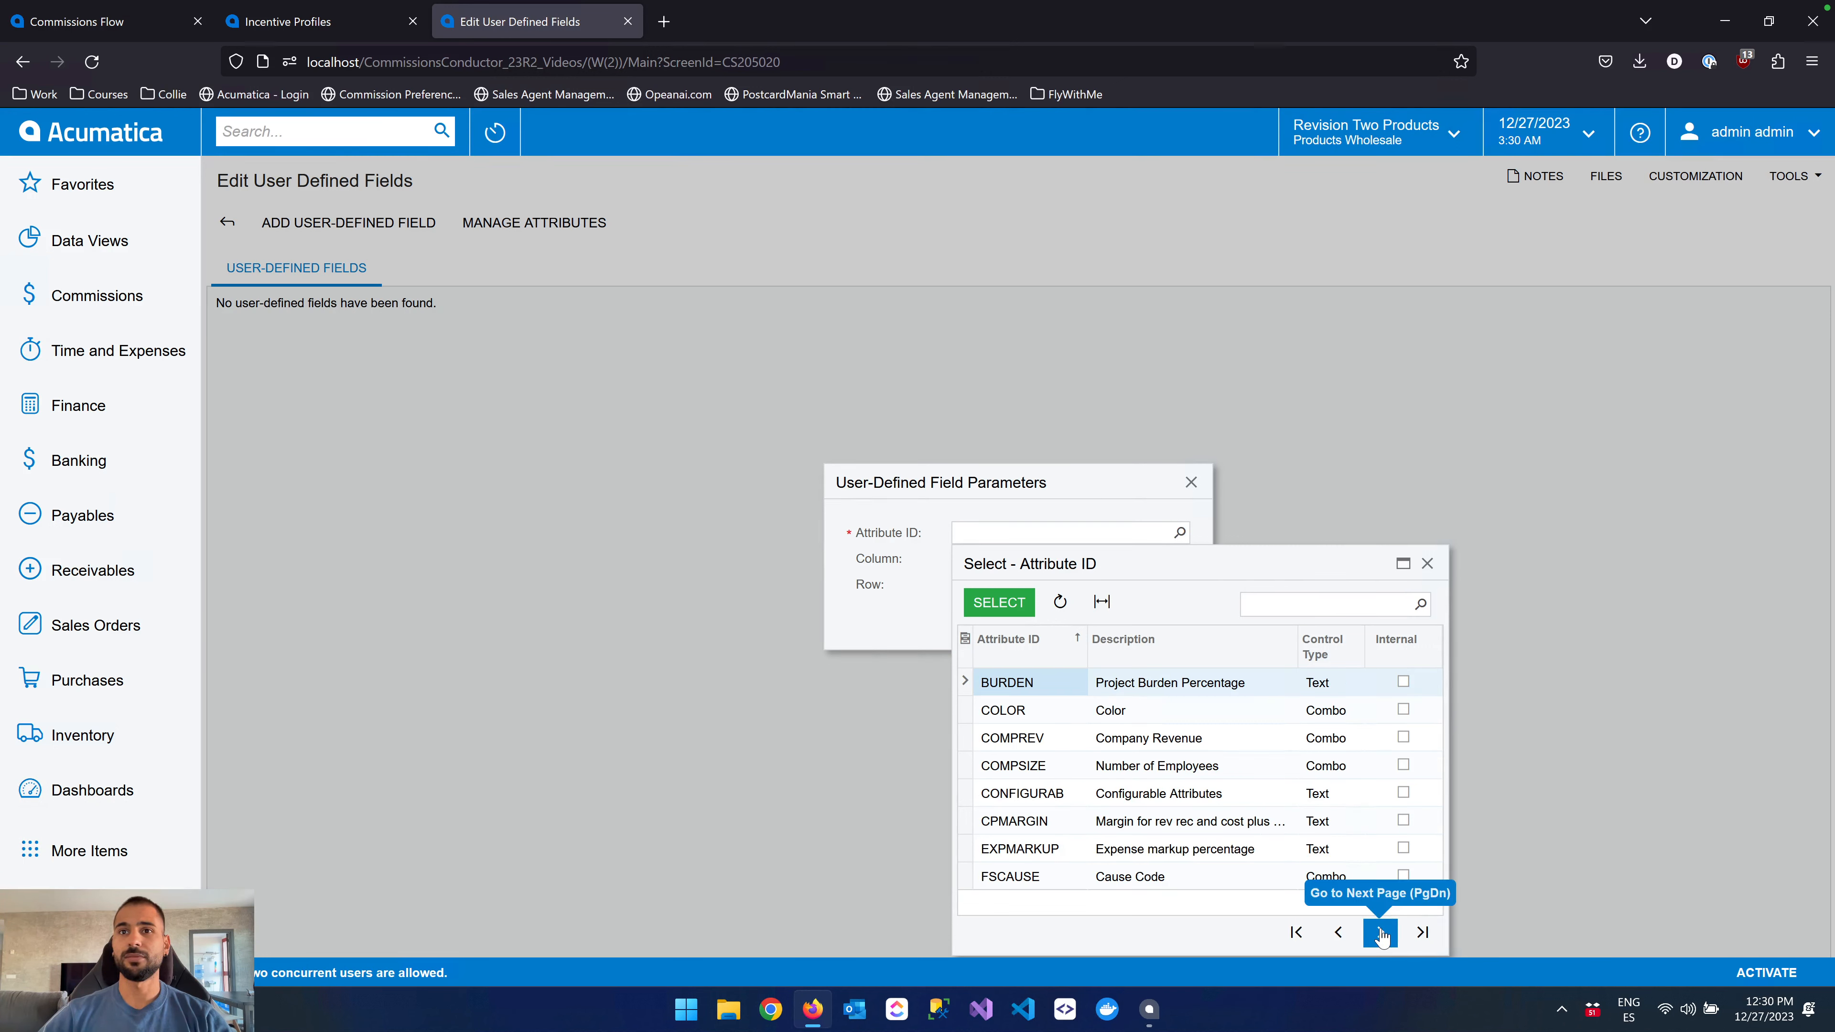
pyautogui.click(1381, 933)
pyautogui.click(1380, 934)
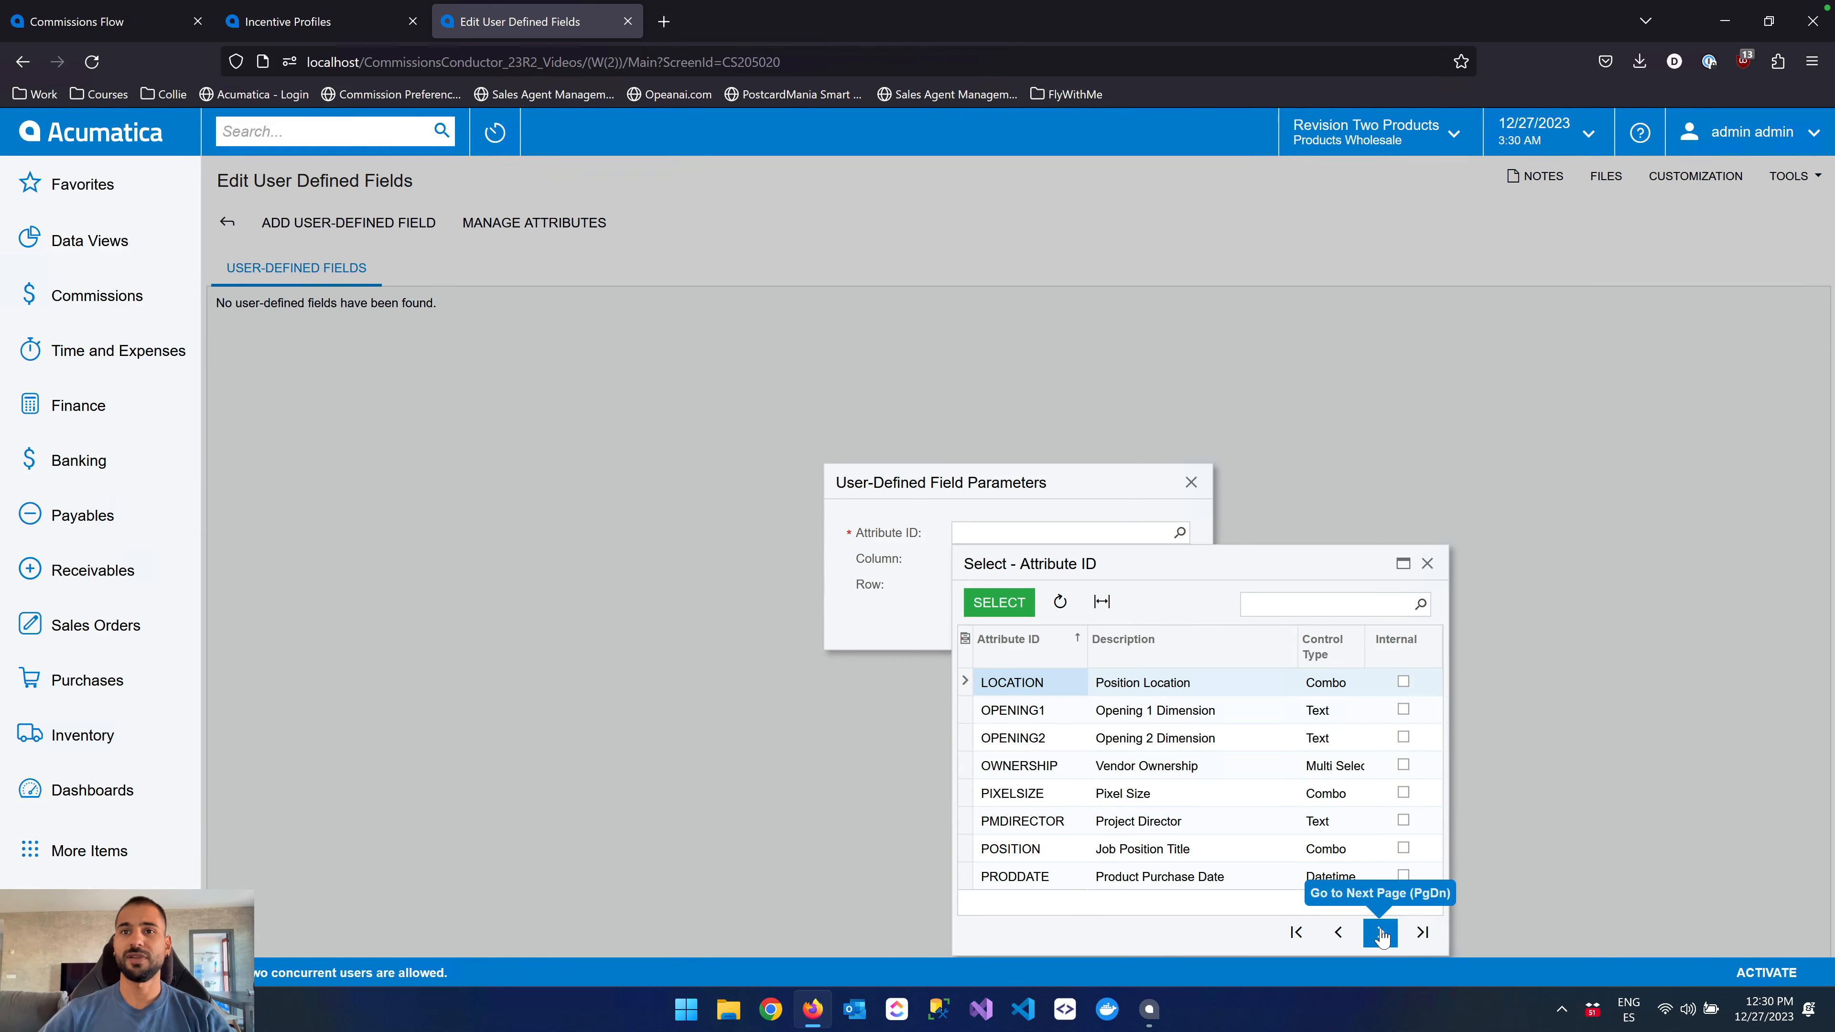
pyautogui.click(1381, 934)
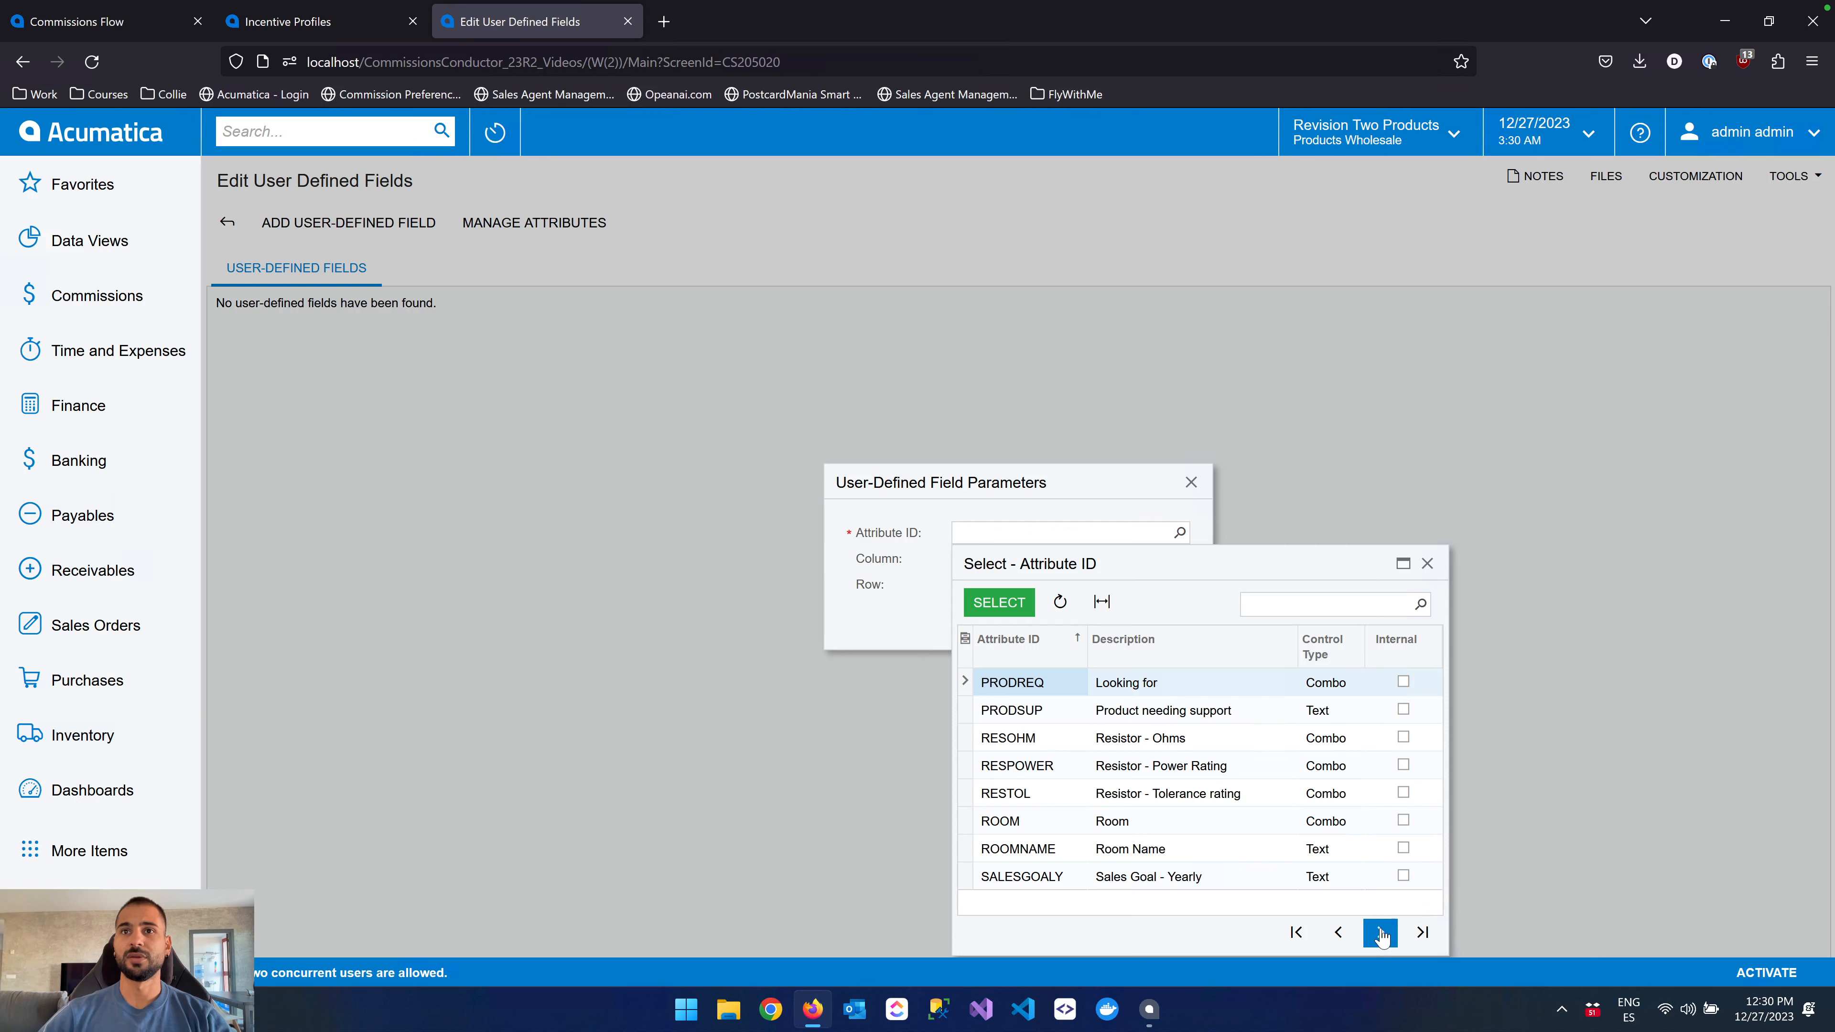
pyautogui.click(1381, 932)
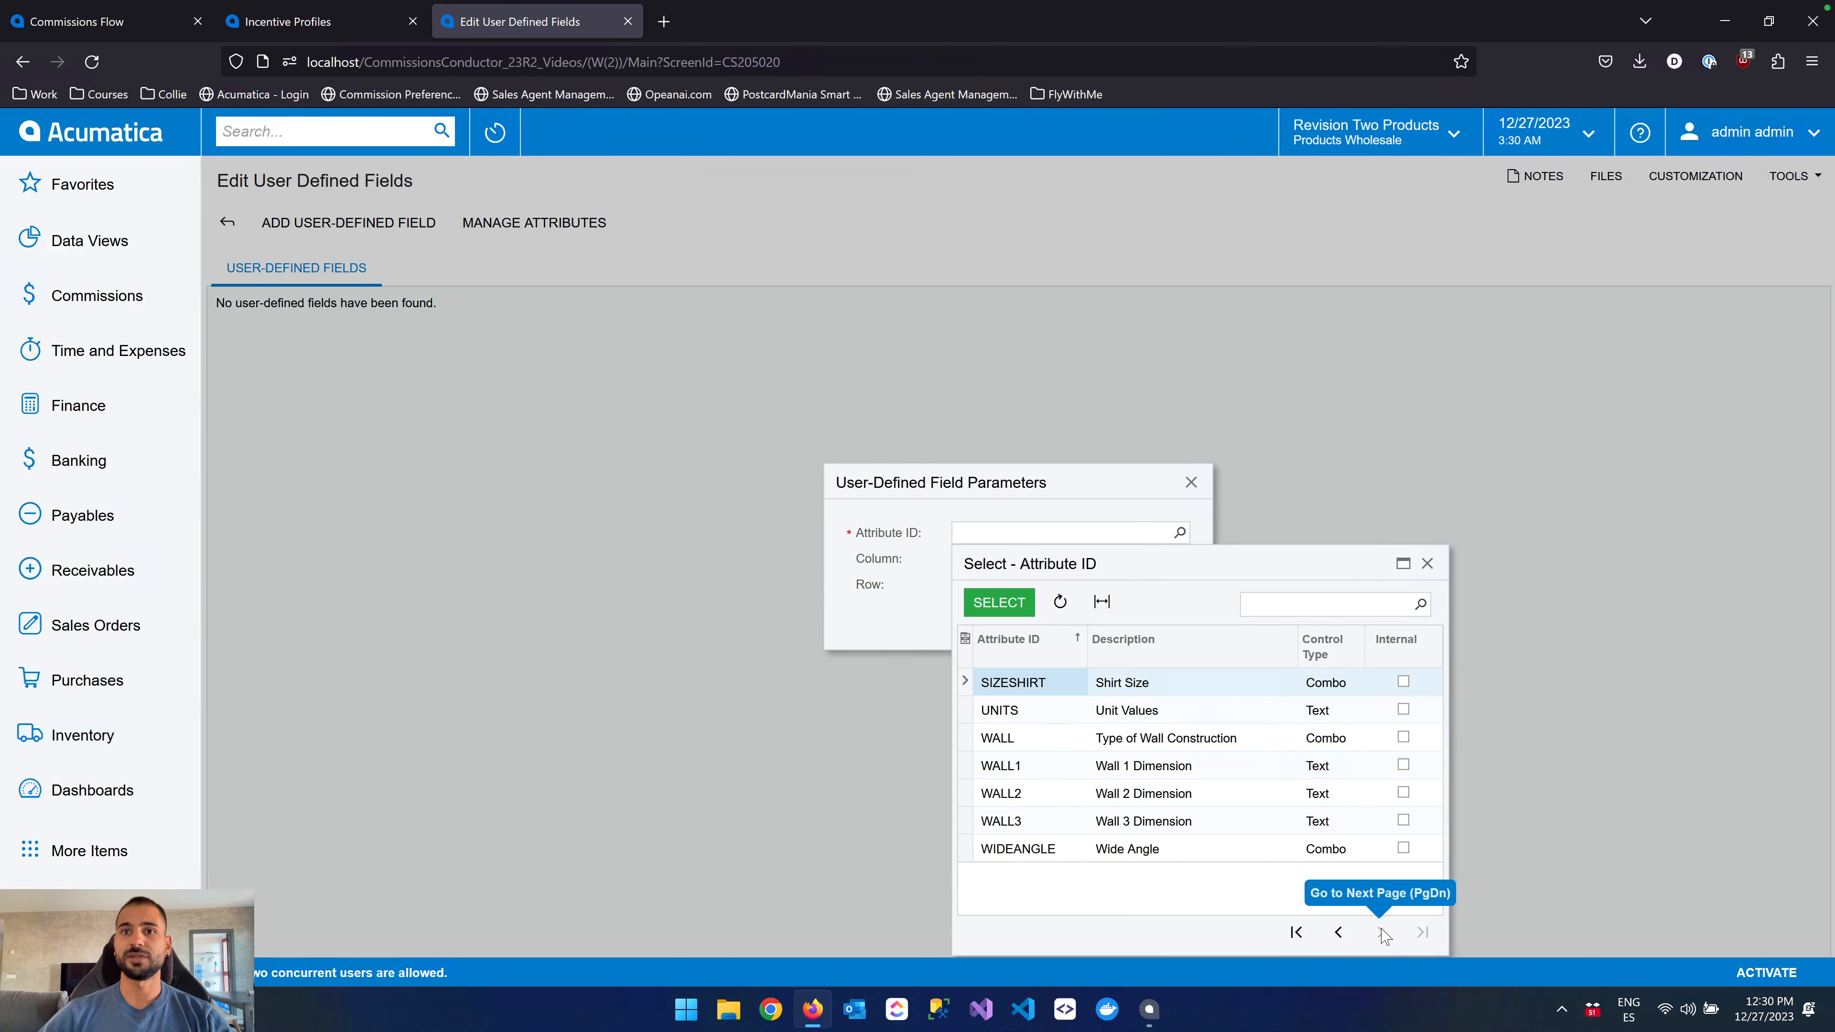
pyautogui.click(1338, 932)
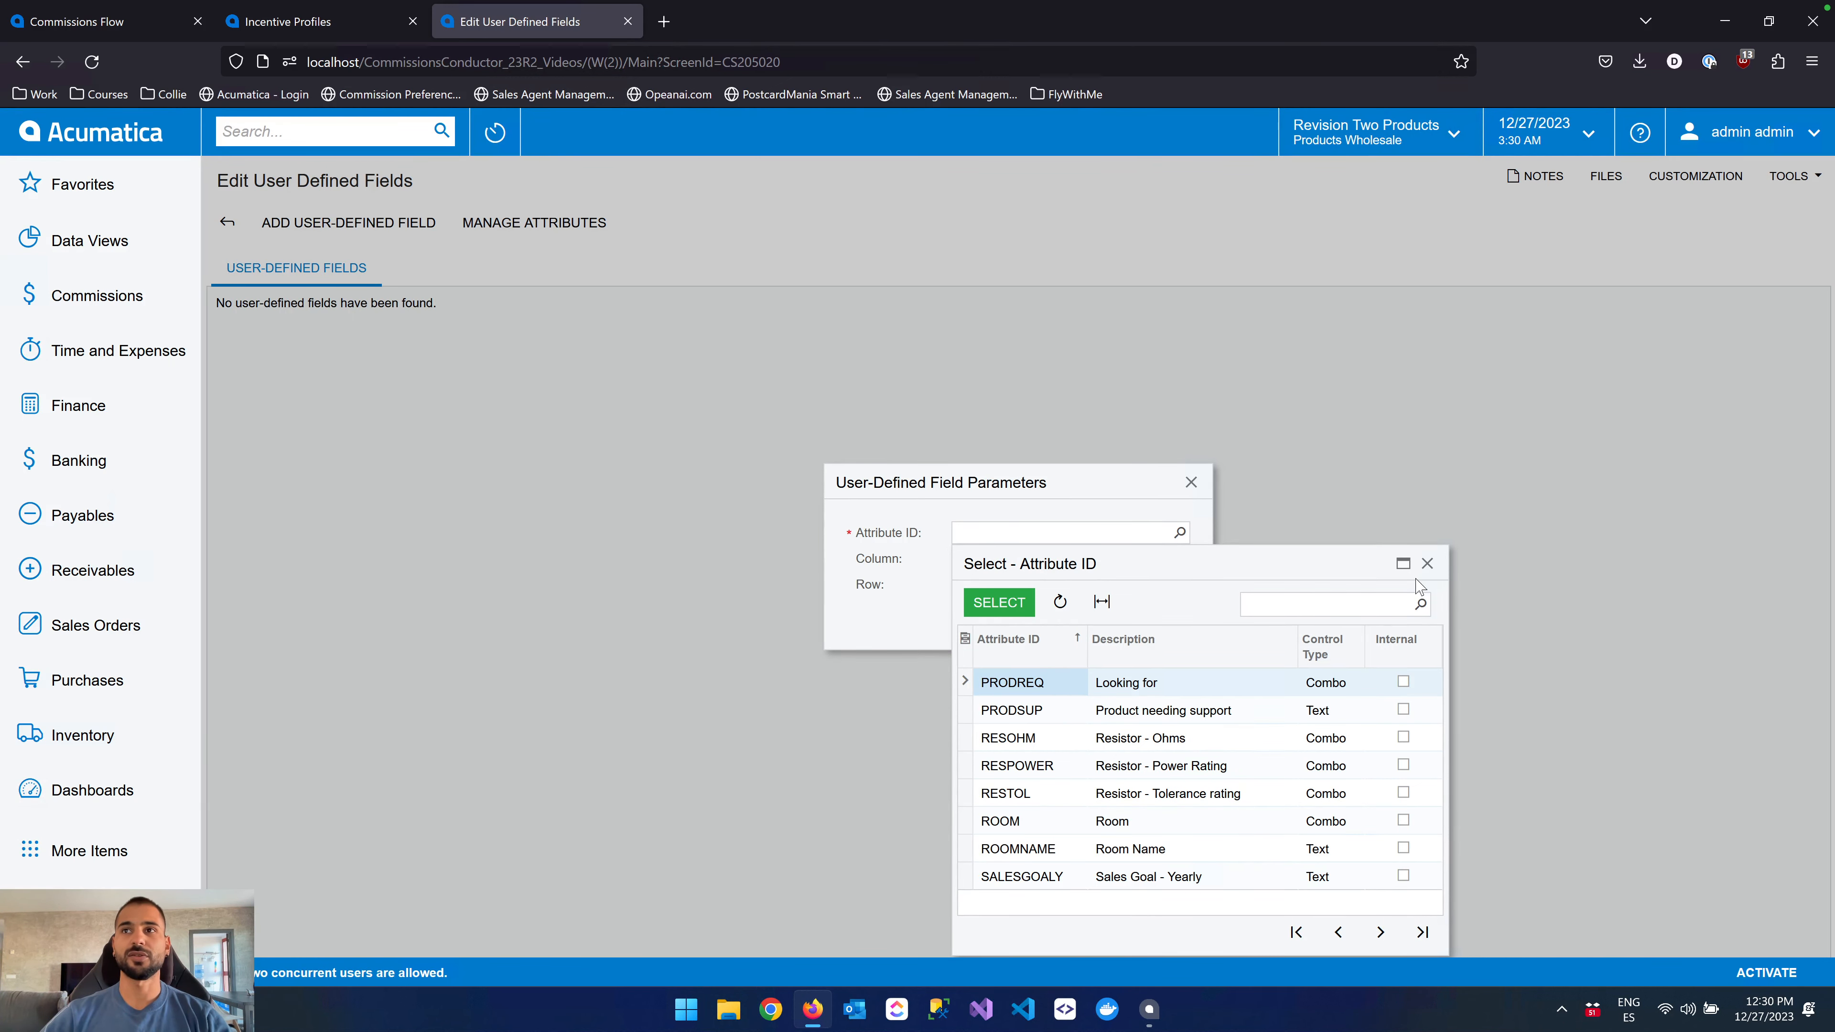
pyautogui.click(1427, 565)
pyautogui.click(1192, 482)
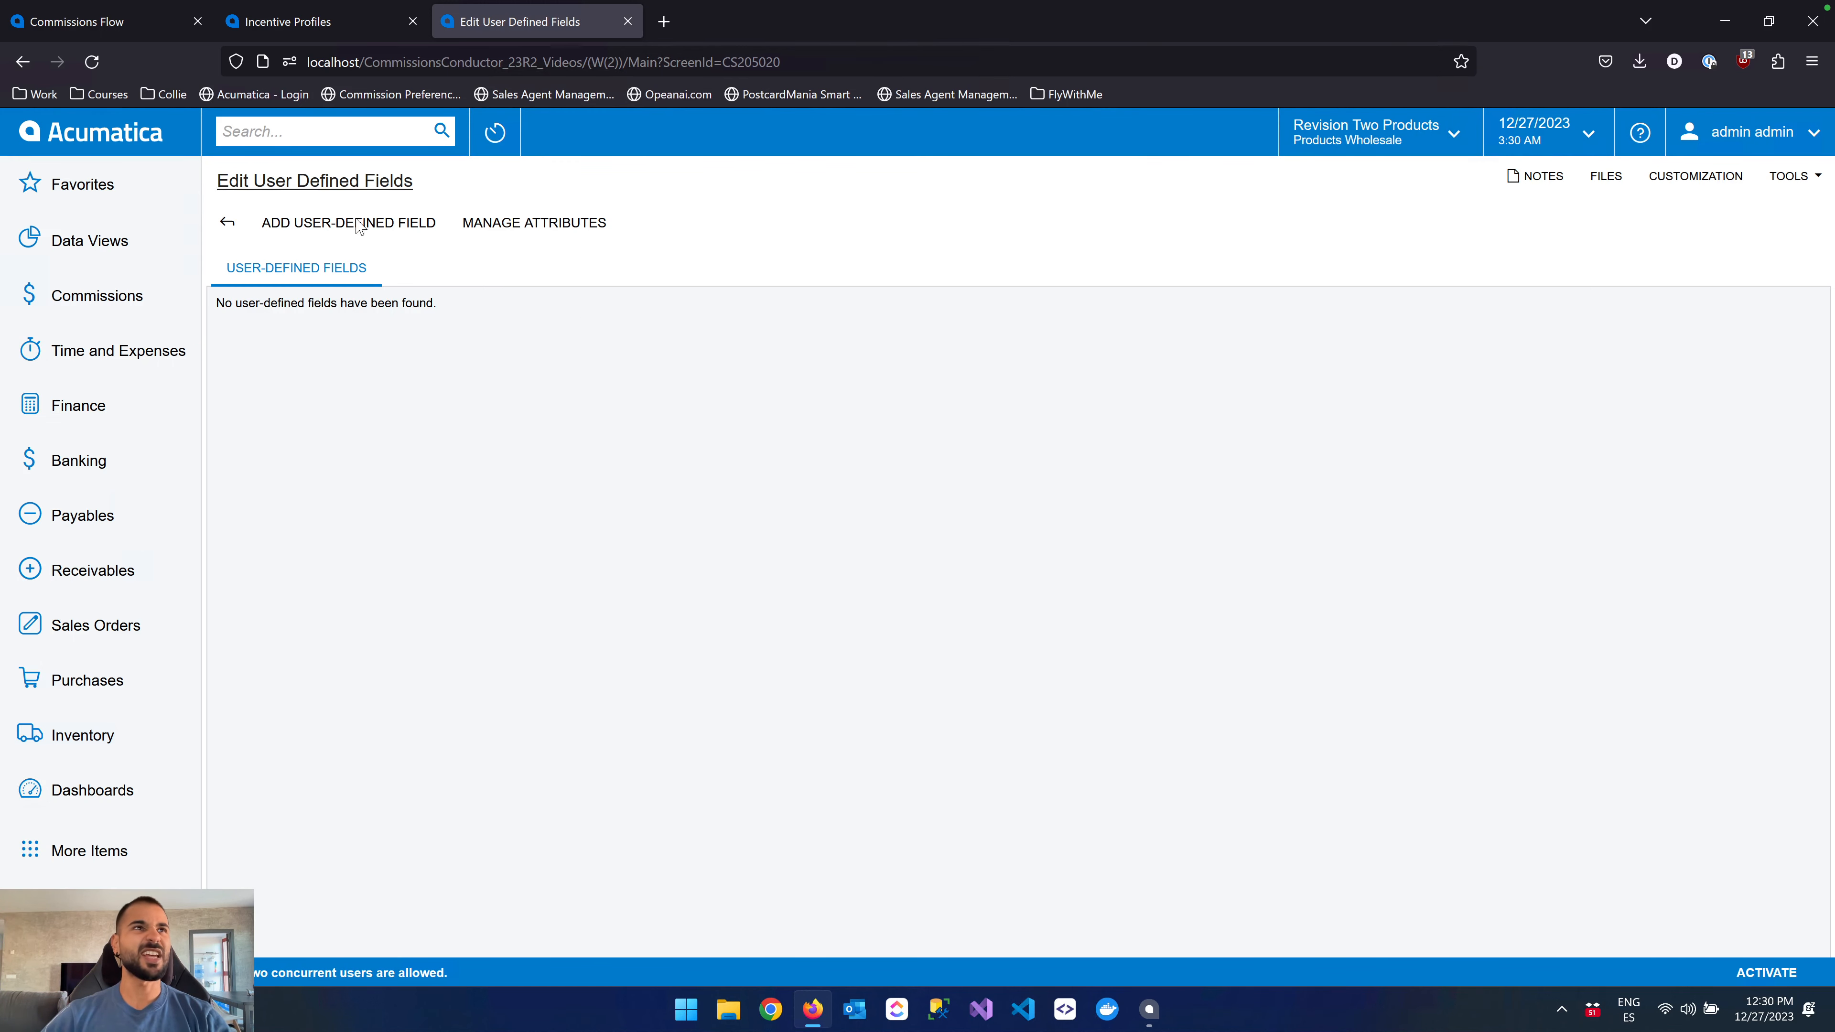
pyautogui.click(230, 223)
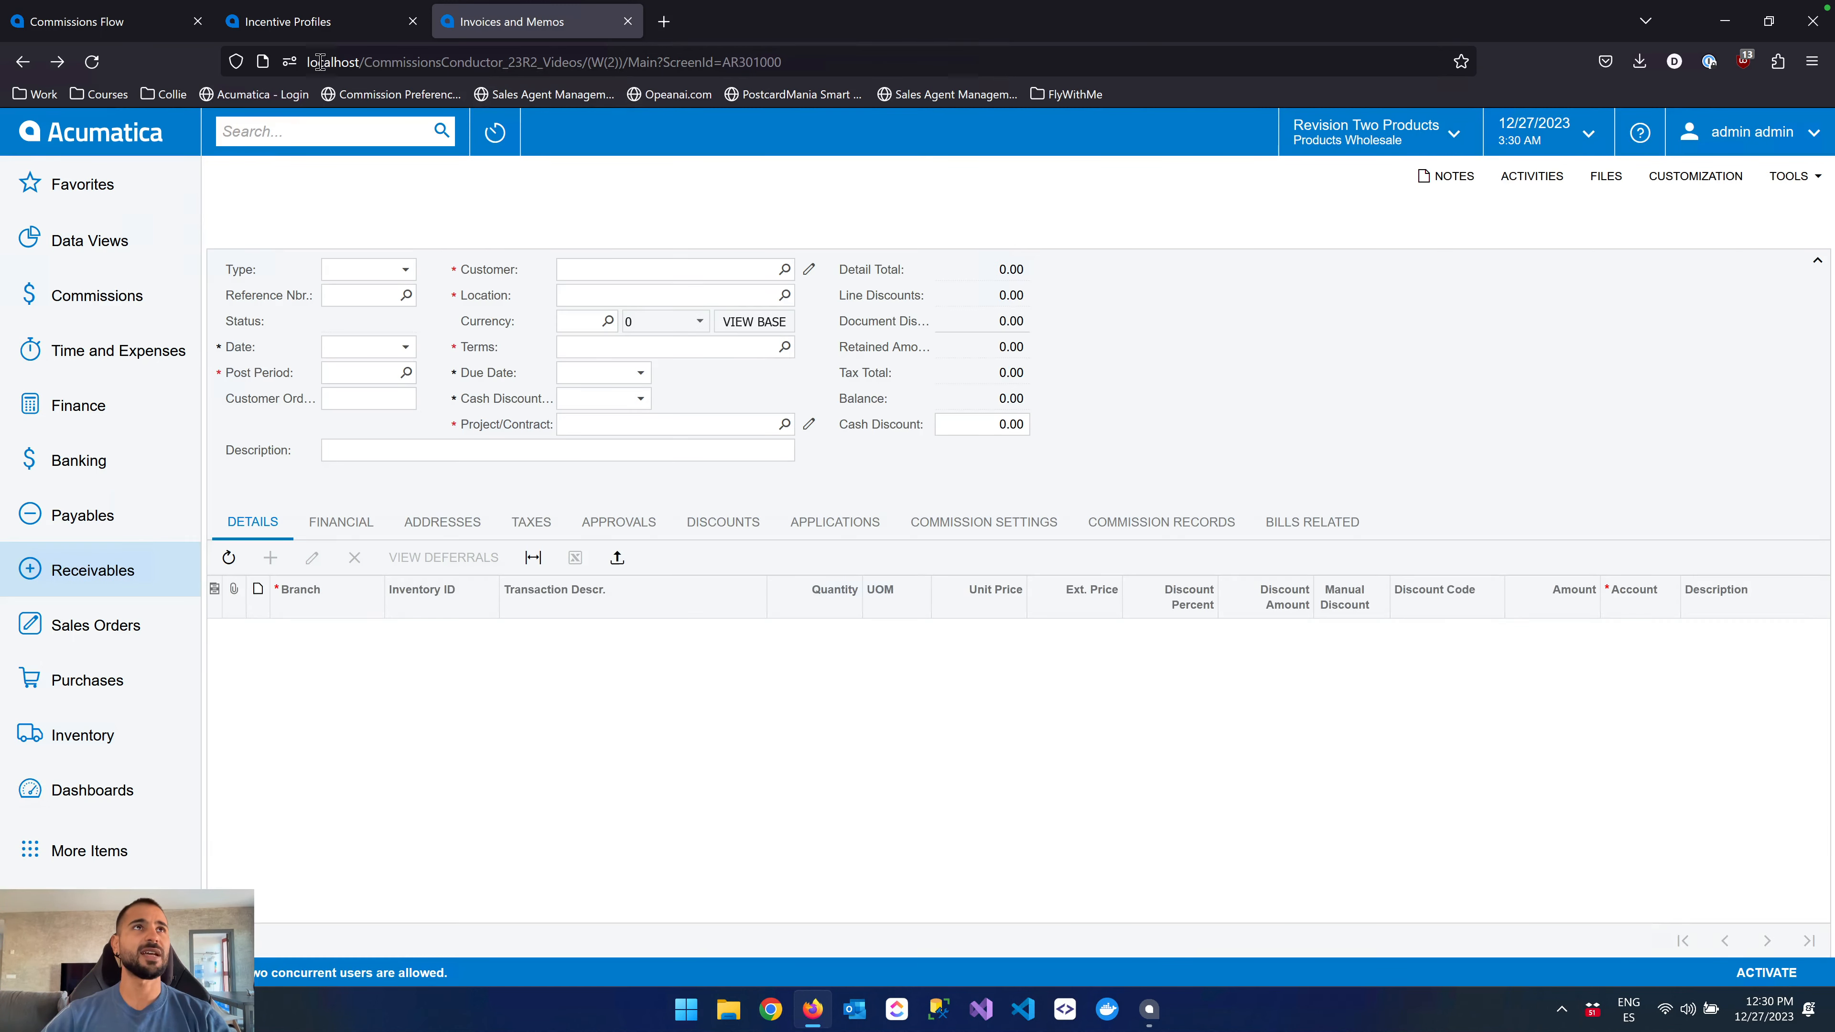
# Return to the incentive profile and review its Earnings Upon options without changing the selection.
pyautogui.click(318, 22)
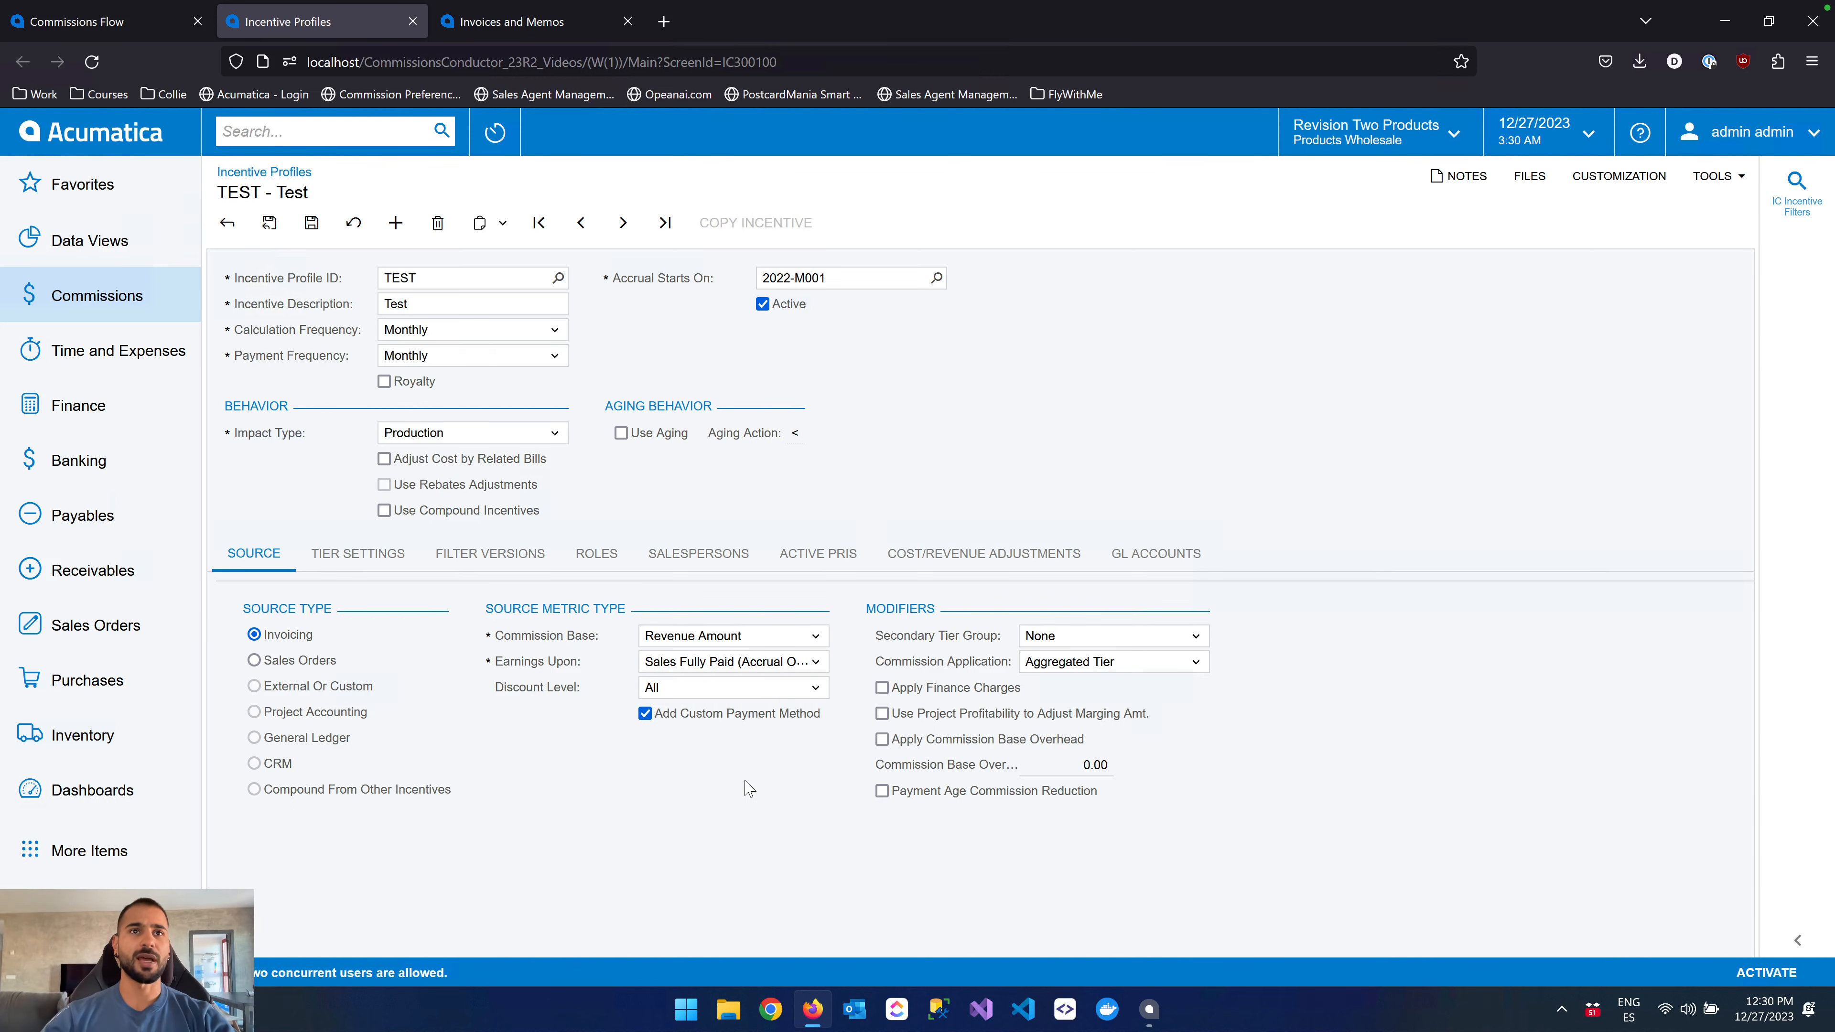
pyautogui.click(723, 654)
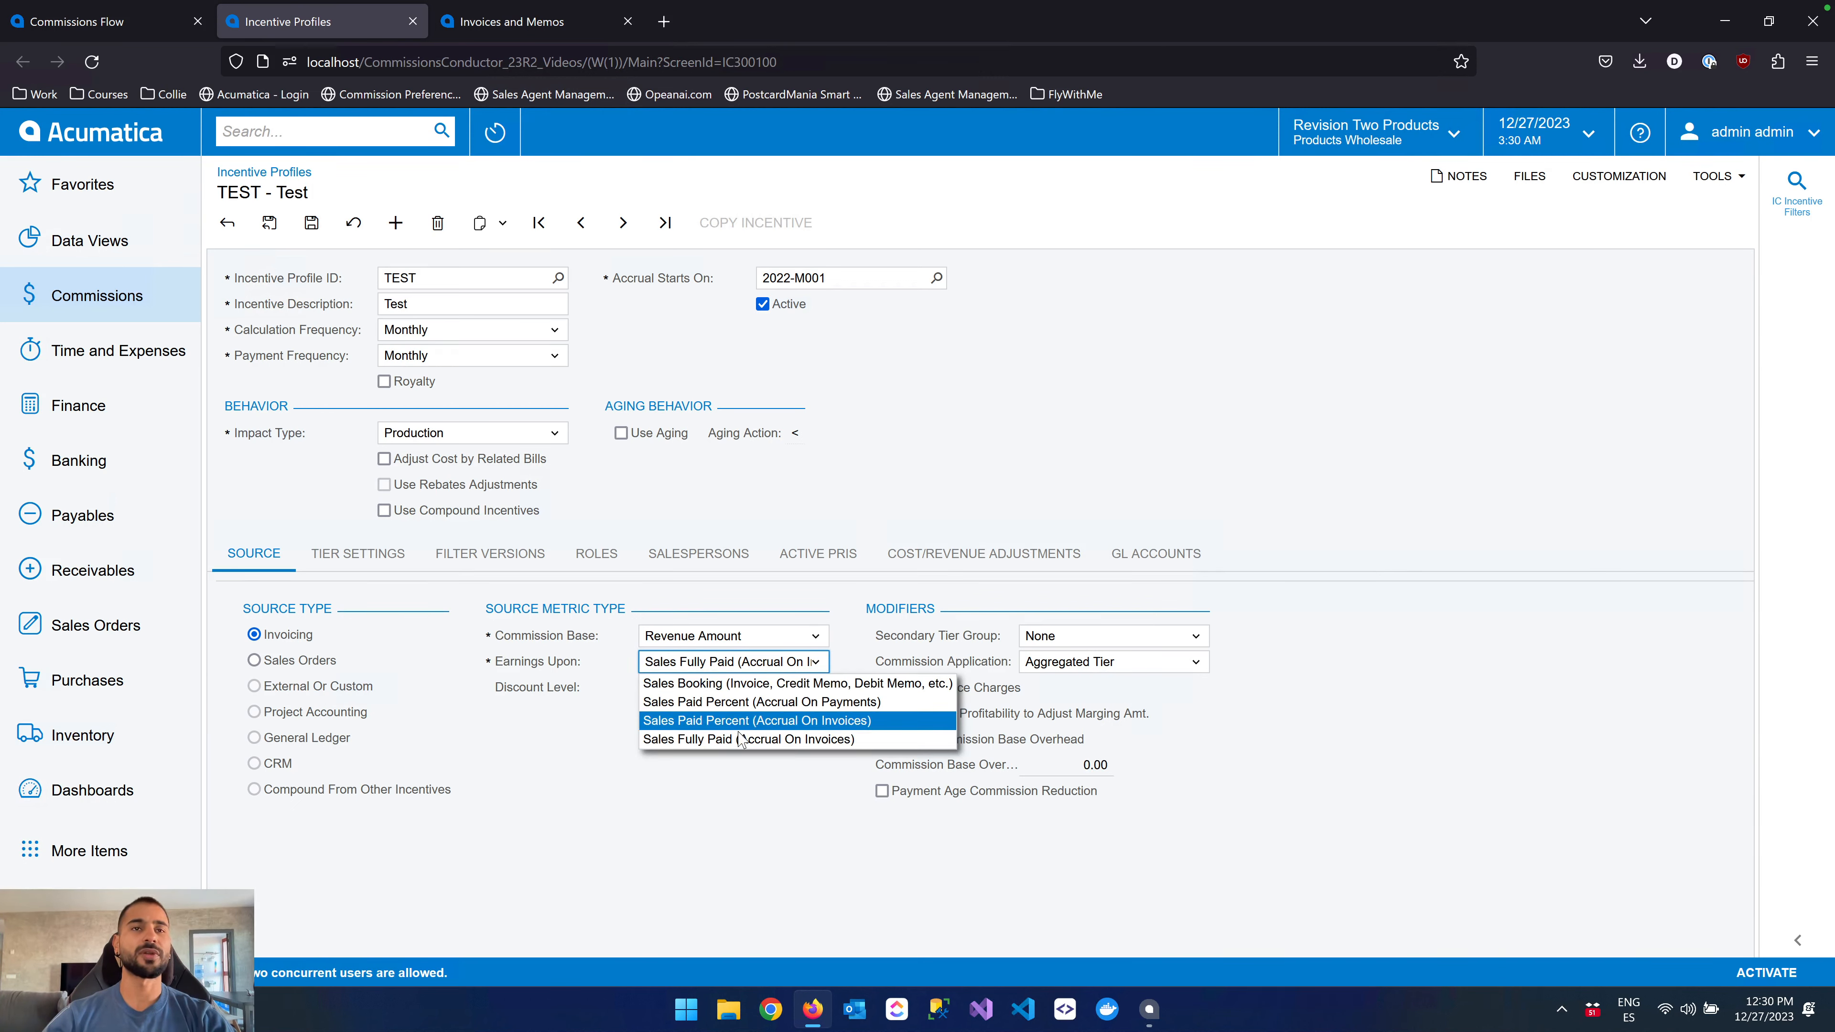
pyautogui.click(755, 772)
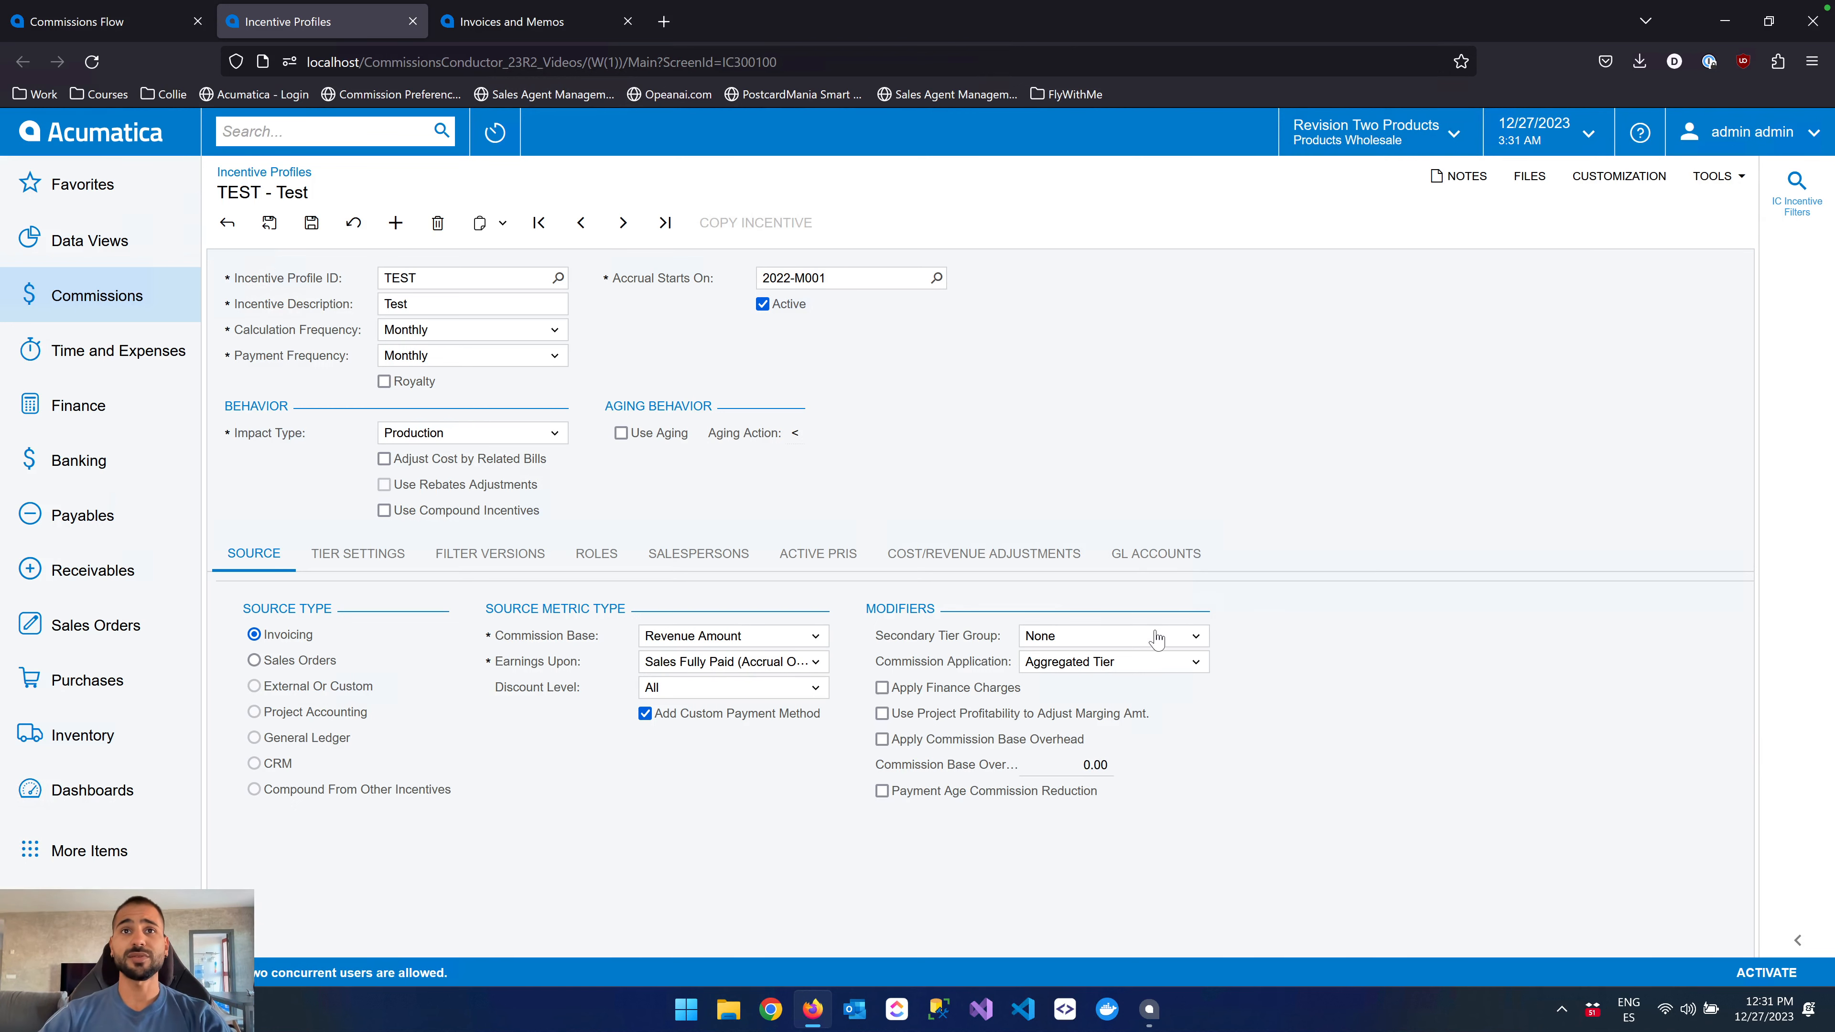
# Review the Secondary Tier Group options in the source modifiers, leaving None selected.
pyautogui.click(1073, 641)
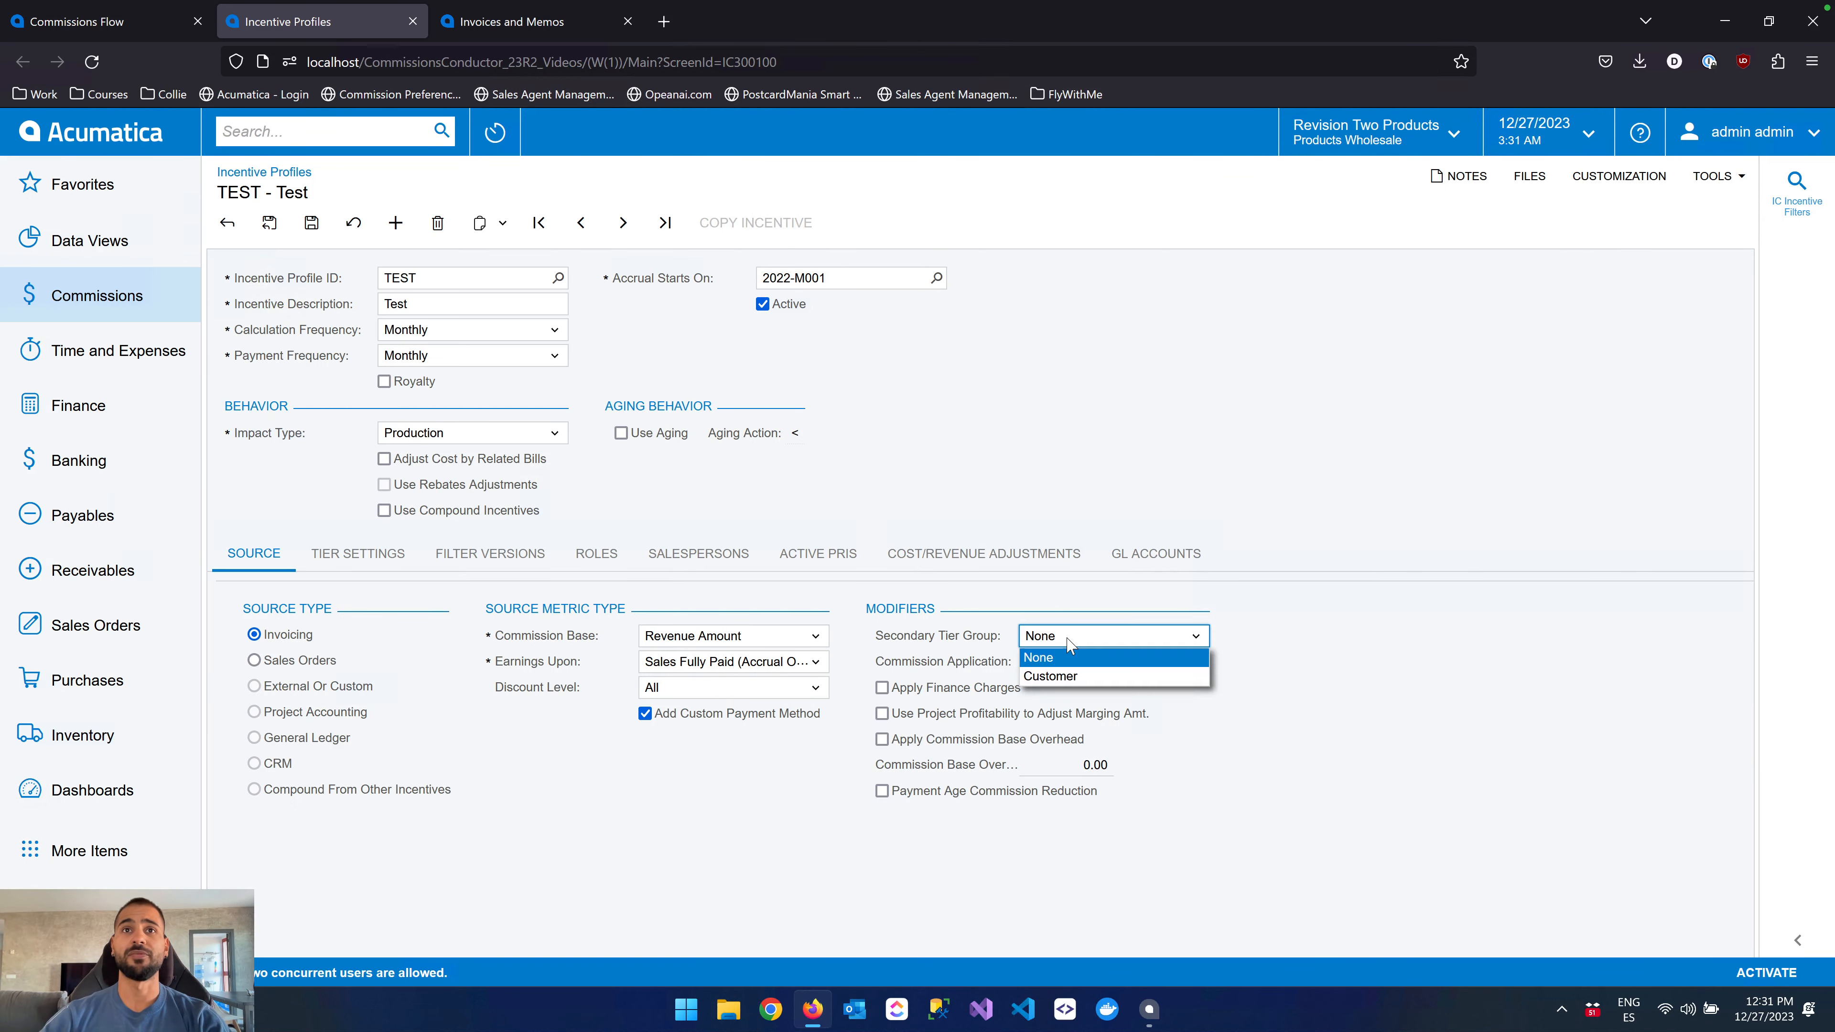
pyautogui.click(1068, 601)
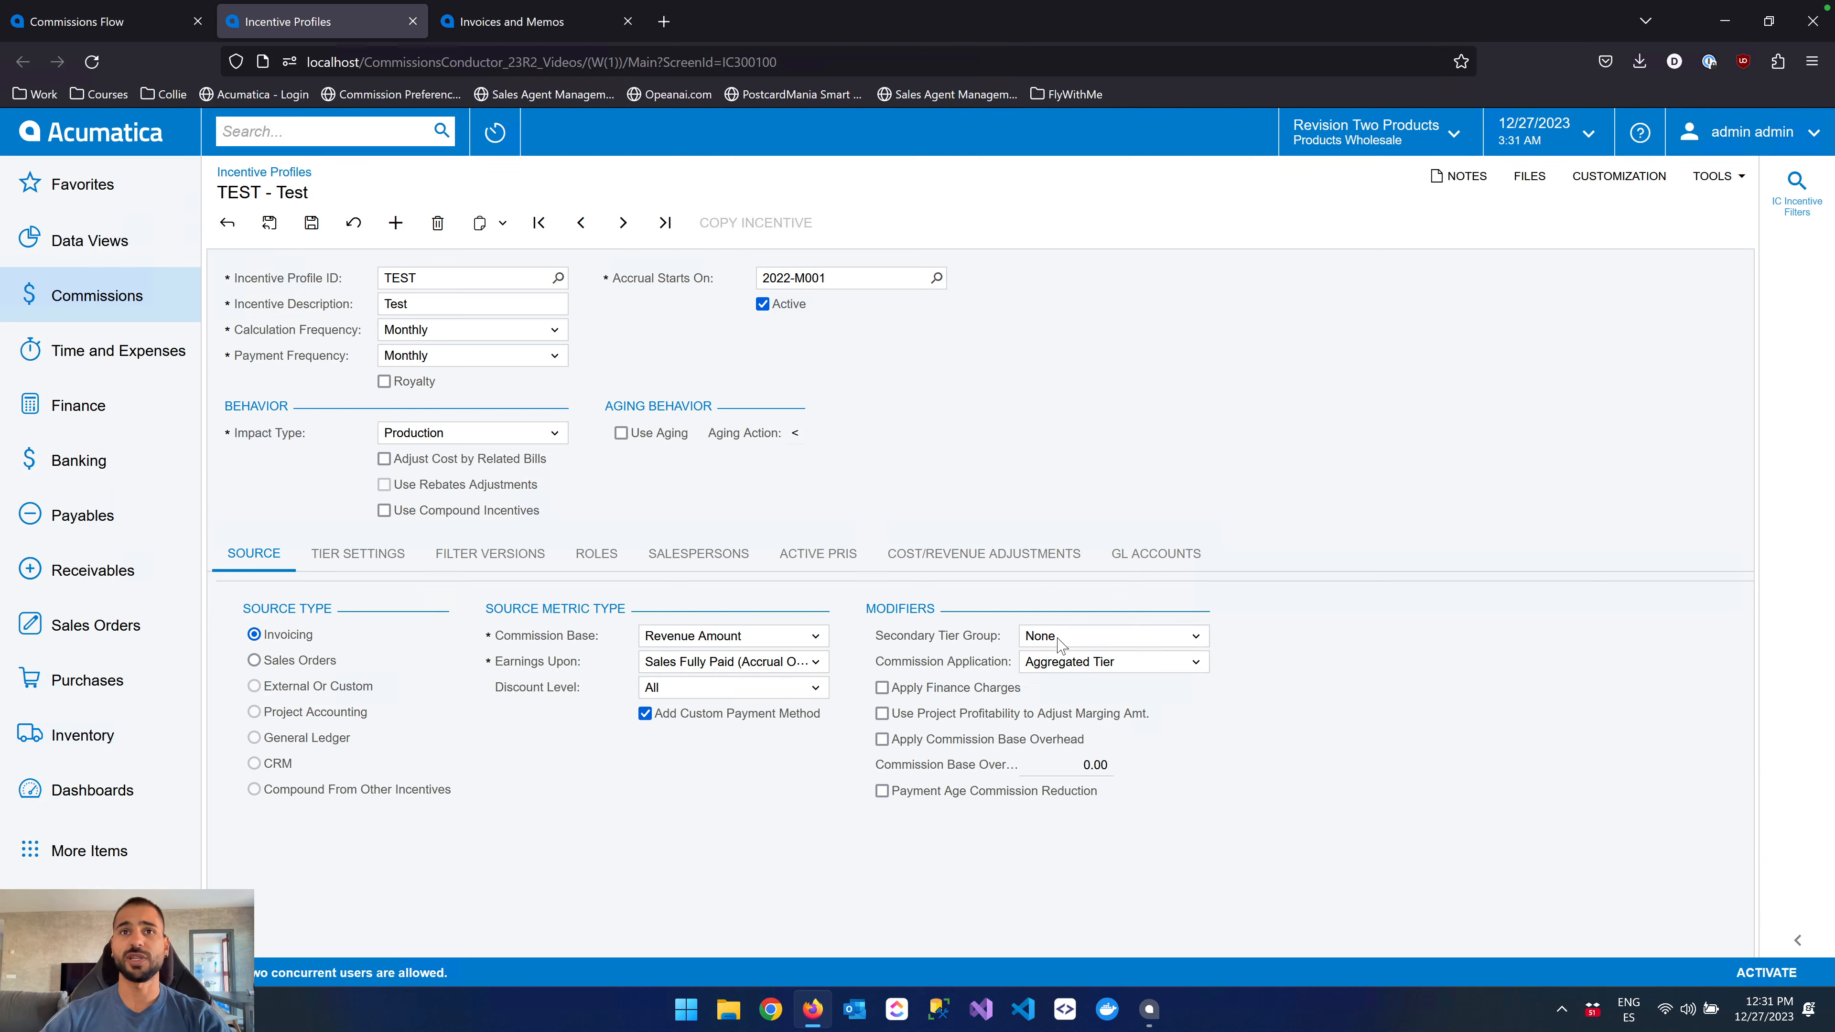
pyautogui.click(1059, 642)
pyautogui.click(1057, 609)
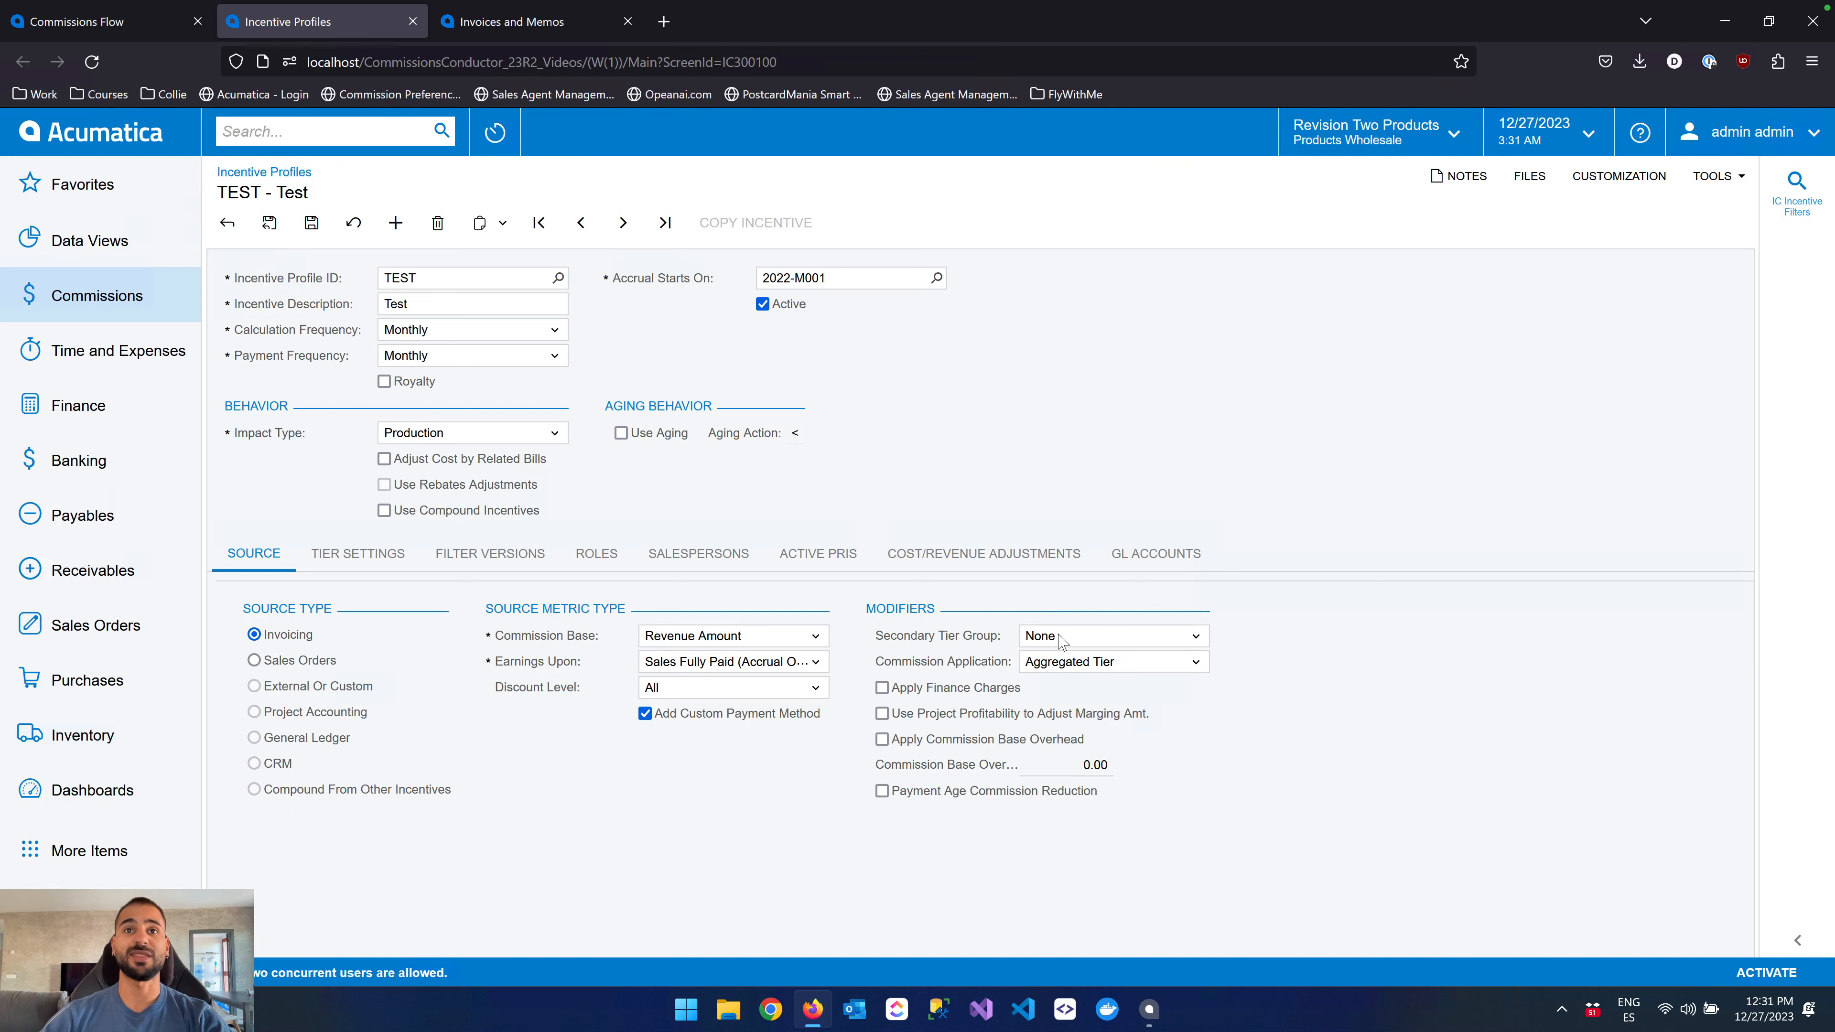
pyautogui.click(1069, 637)
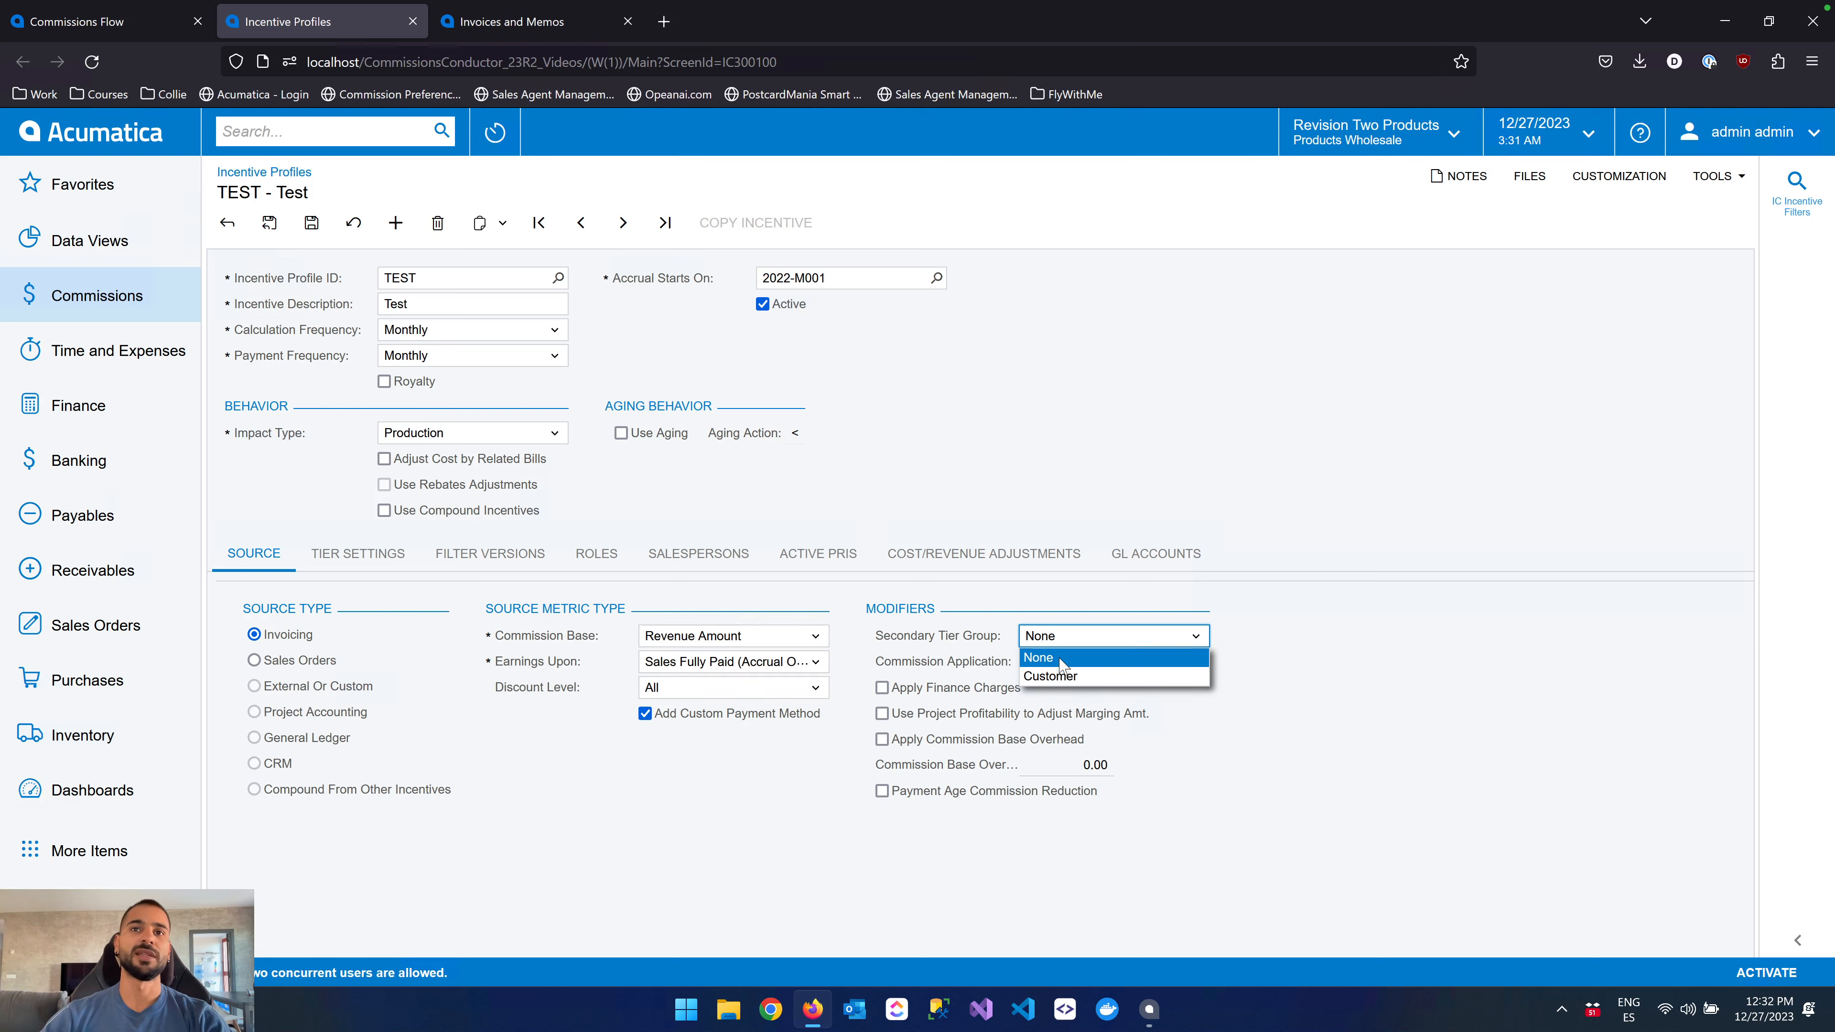
pyautogui.click(1296, 640)
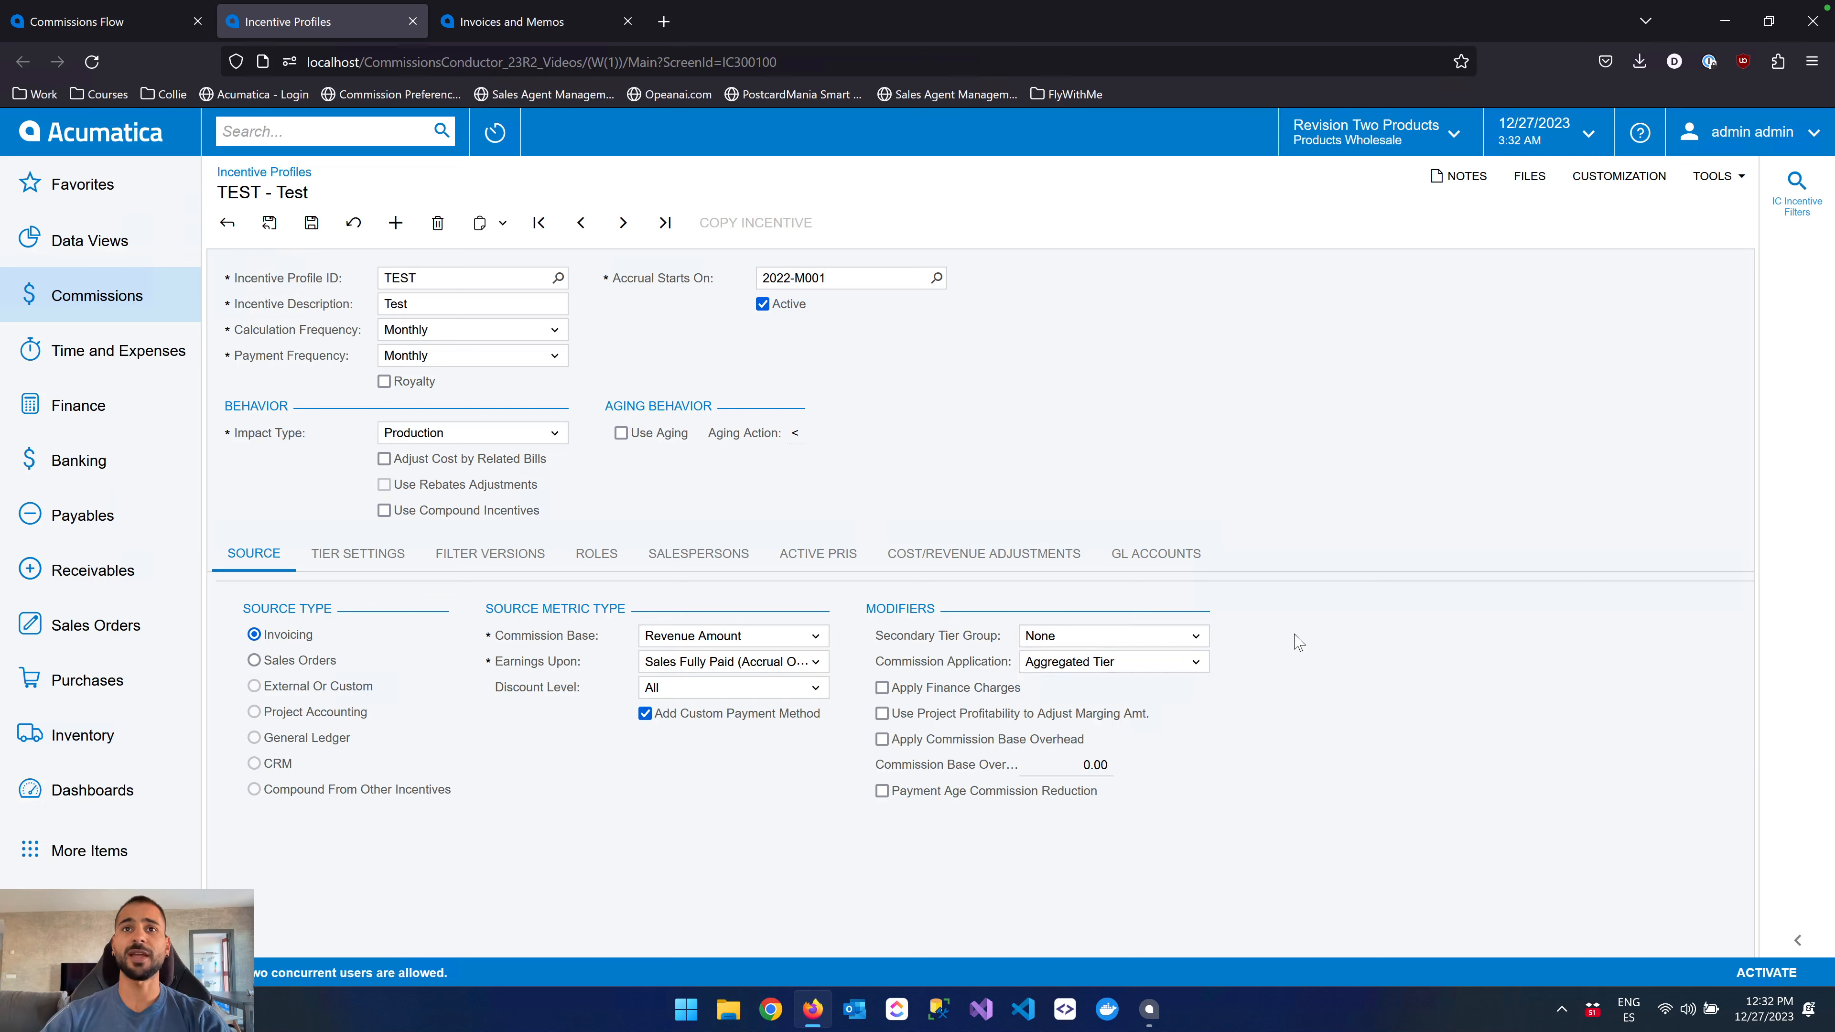
# Review the Commission Application options, then examine the consulting line on the ABC Studios invoice.
pyautogui.click(1135, 664)
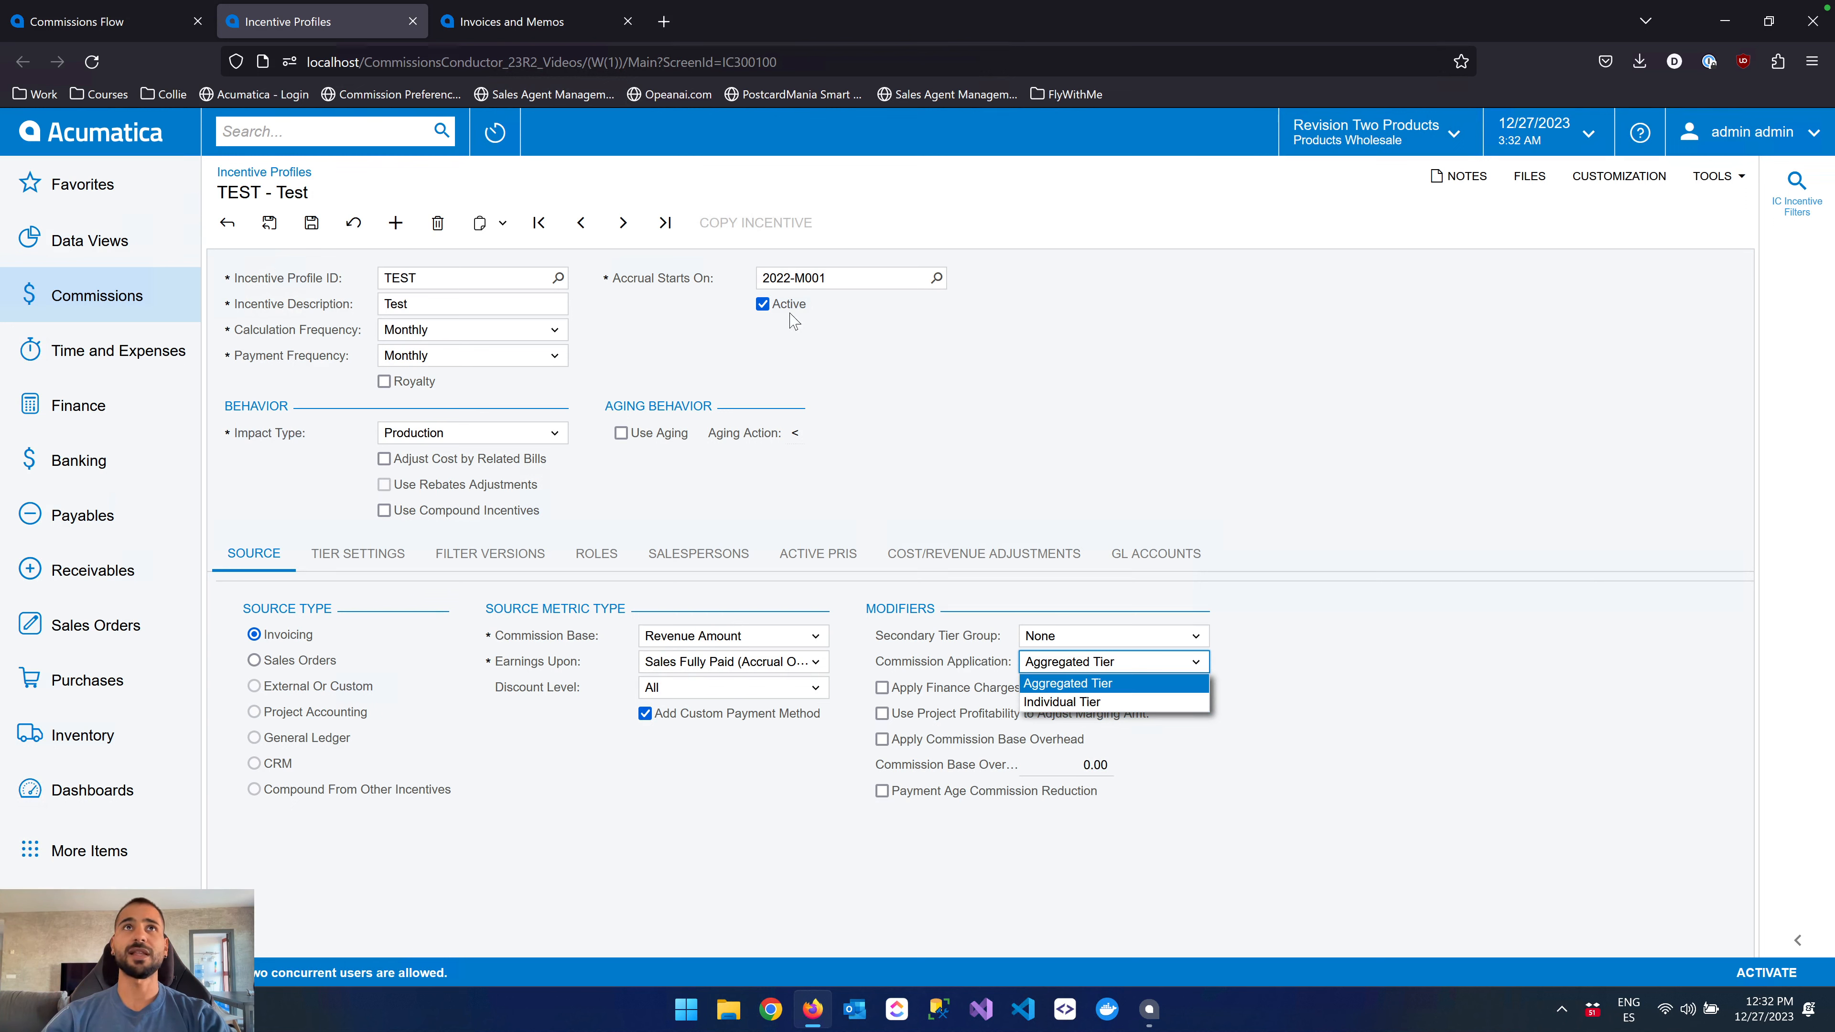
pyautogui.click(542, 23)
pyautogui.click(542, 22)
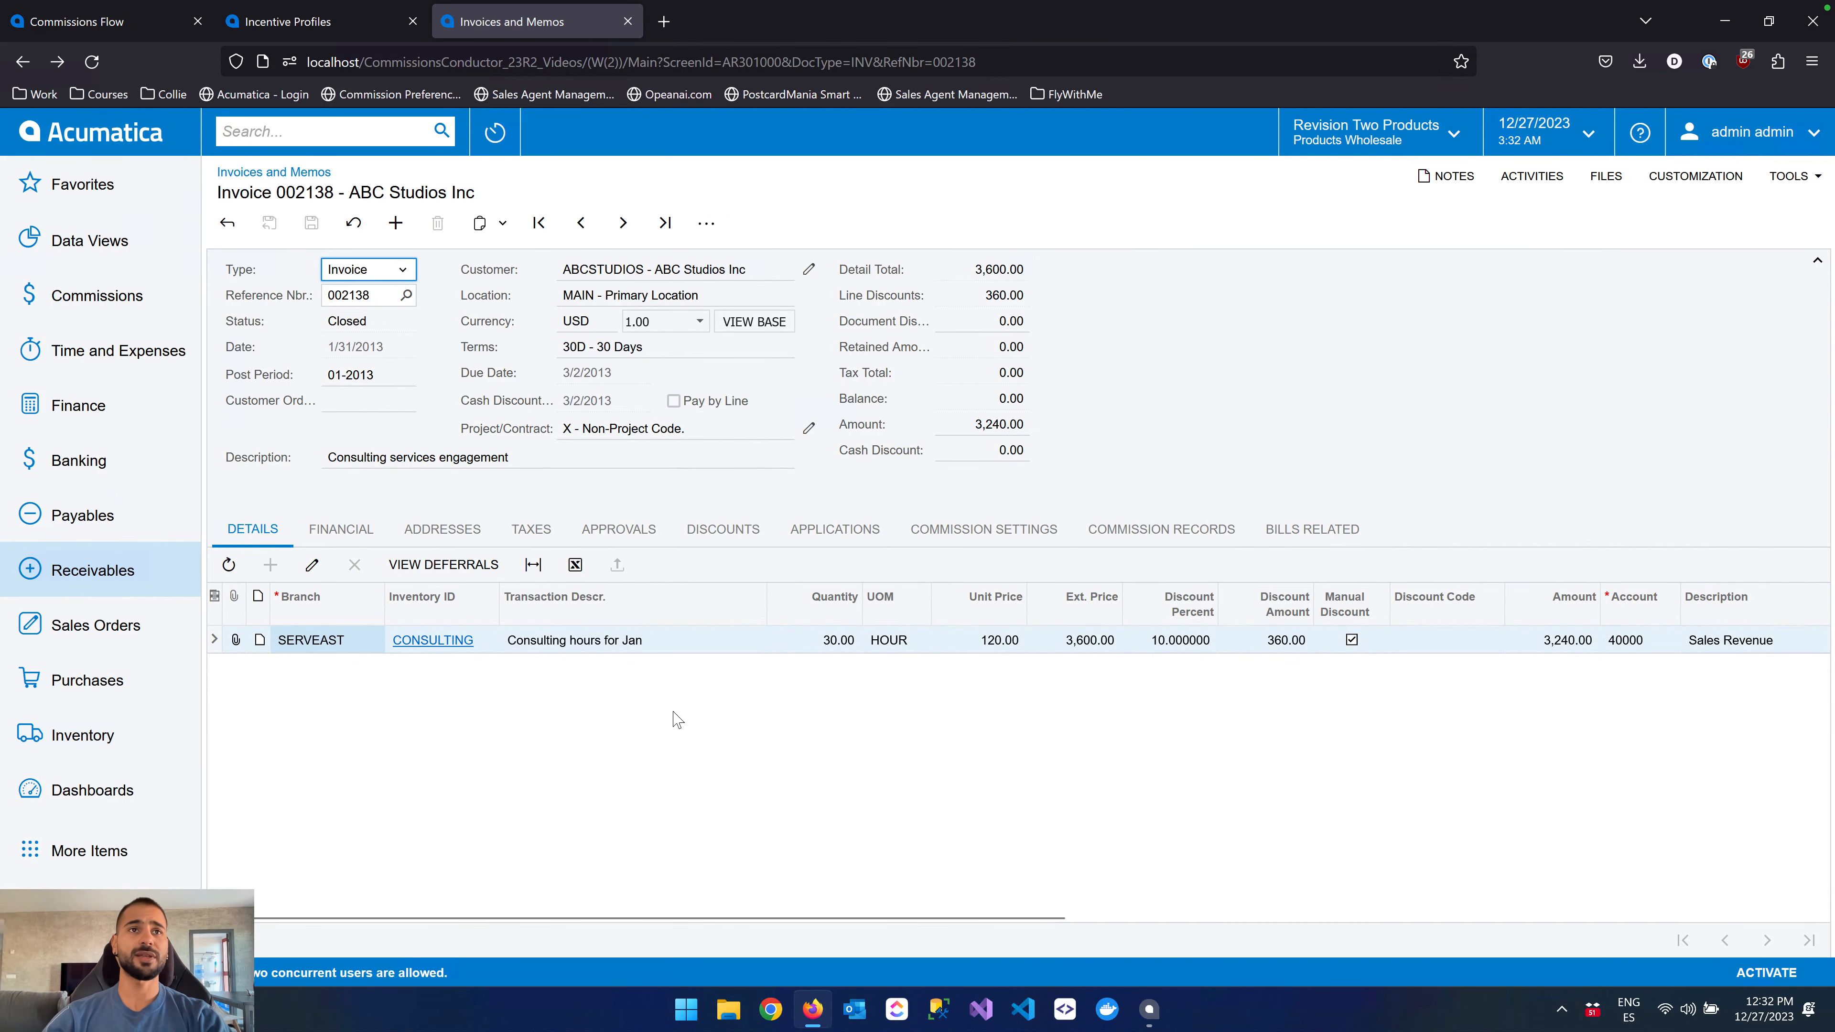
pyautogui.click(883, 651)
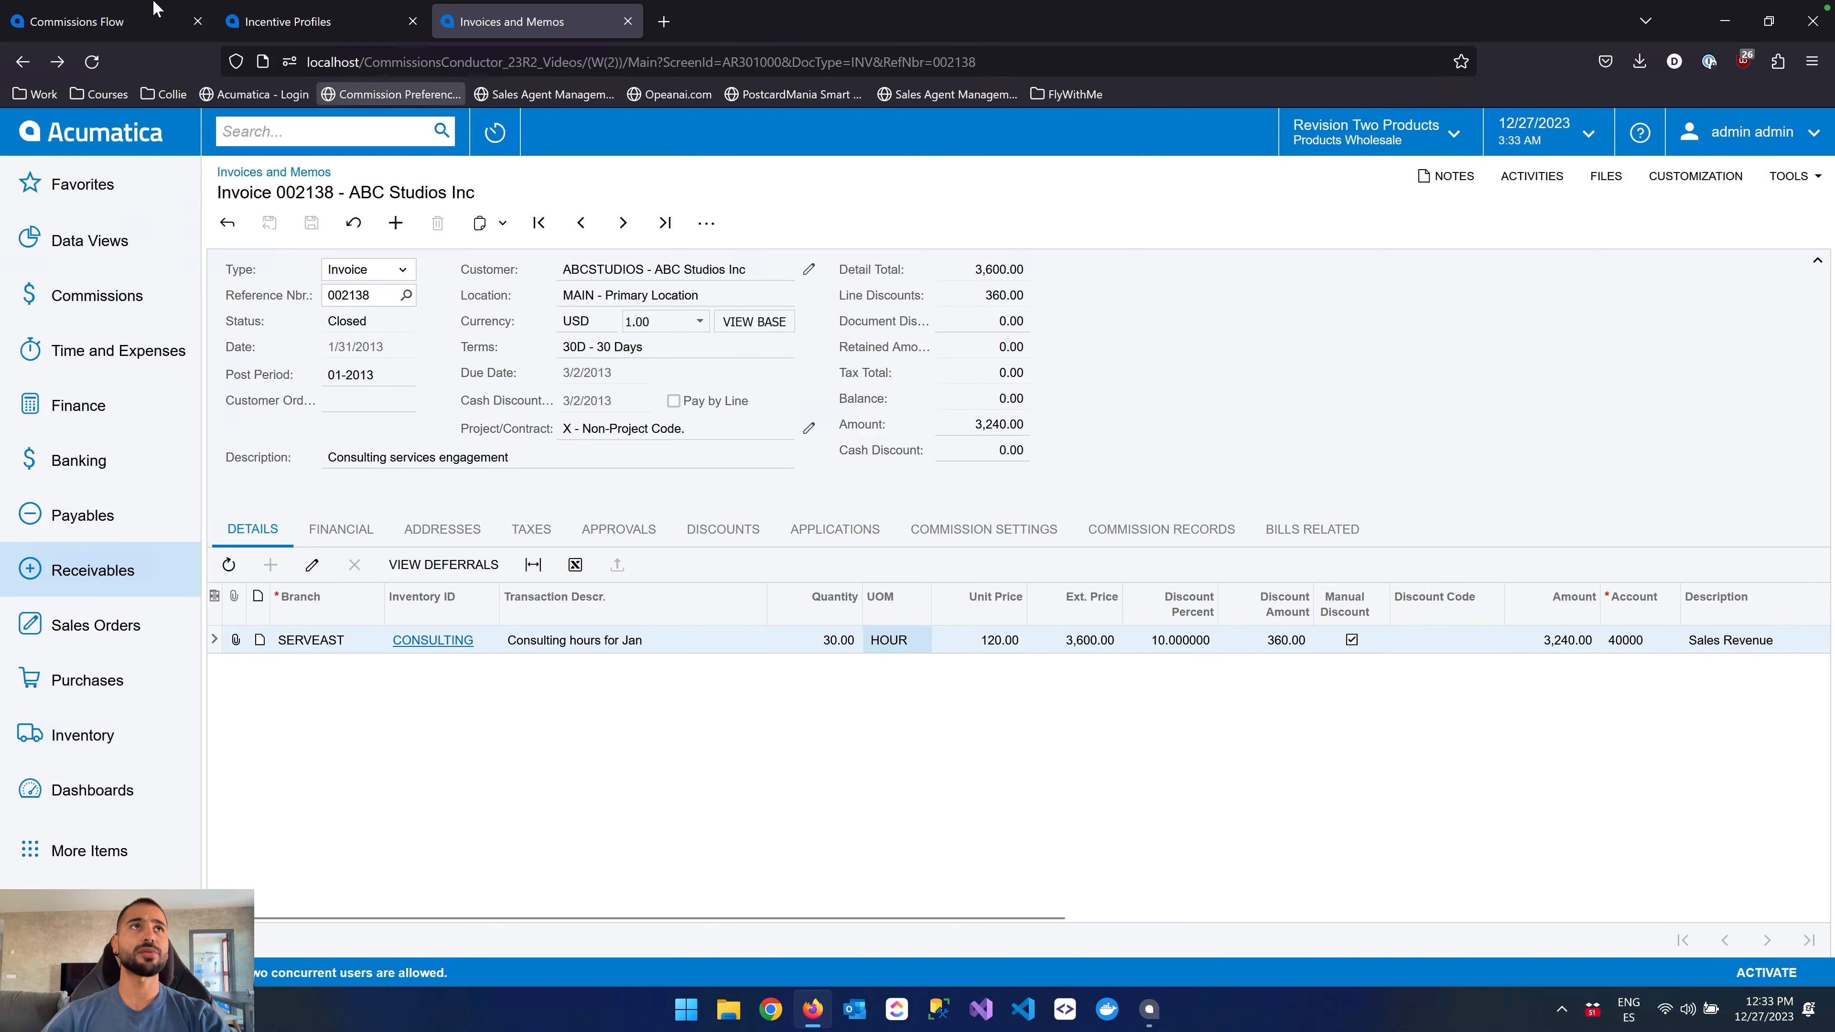
# Go back to the incentive profile's tier settings and review the available Tiers Type options.
pyautogui.click(360, 23)
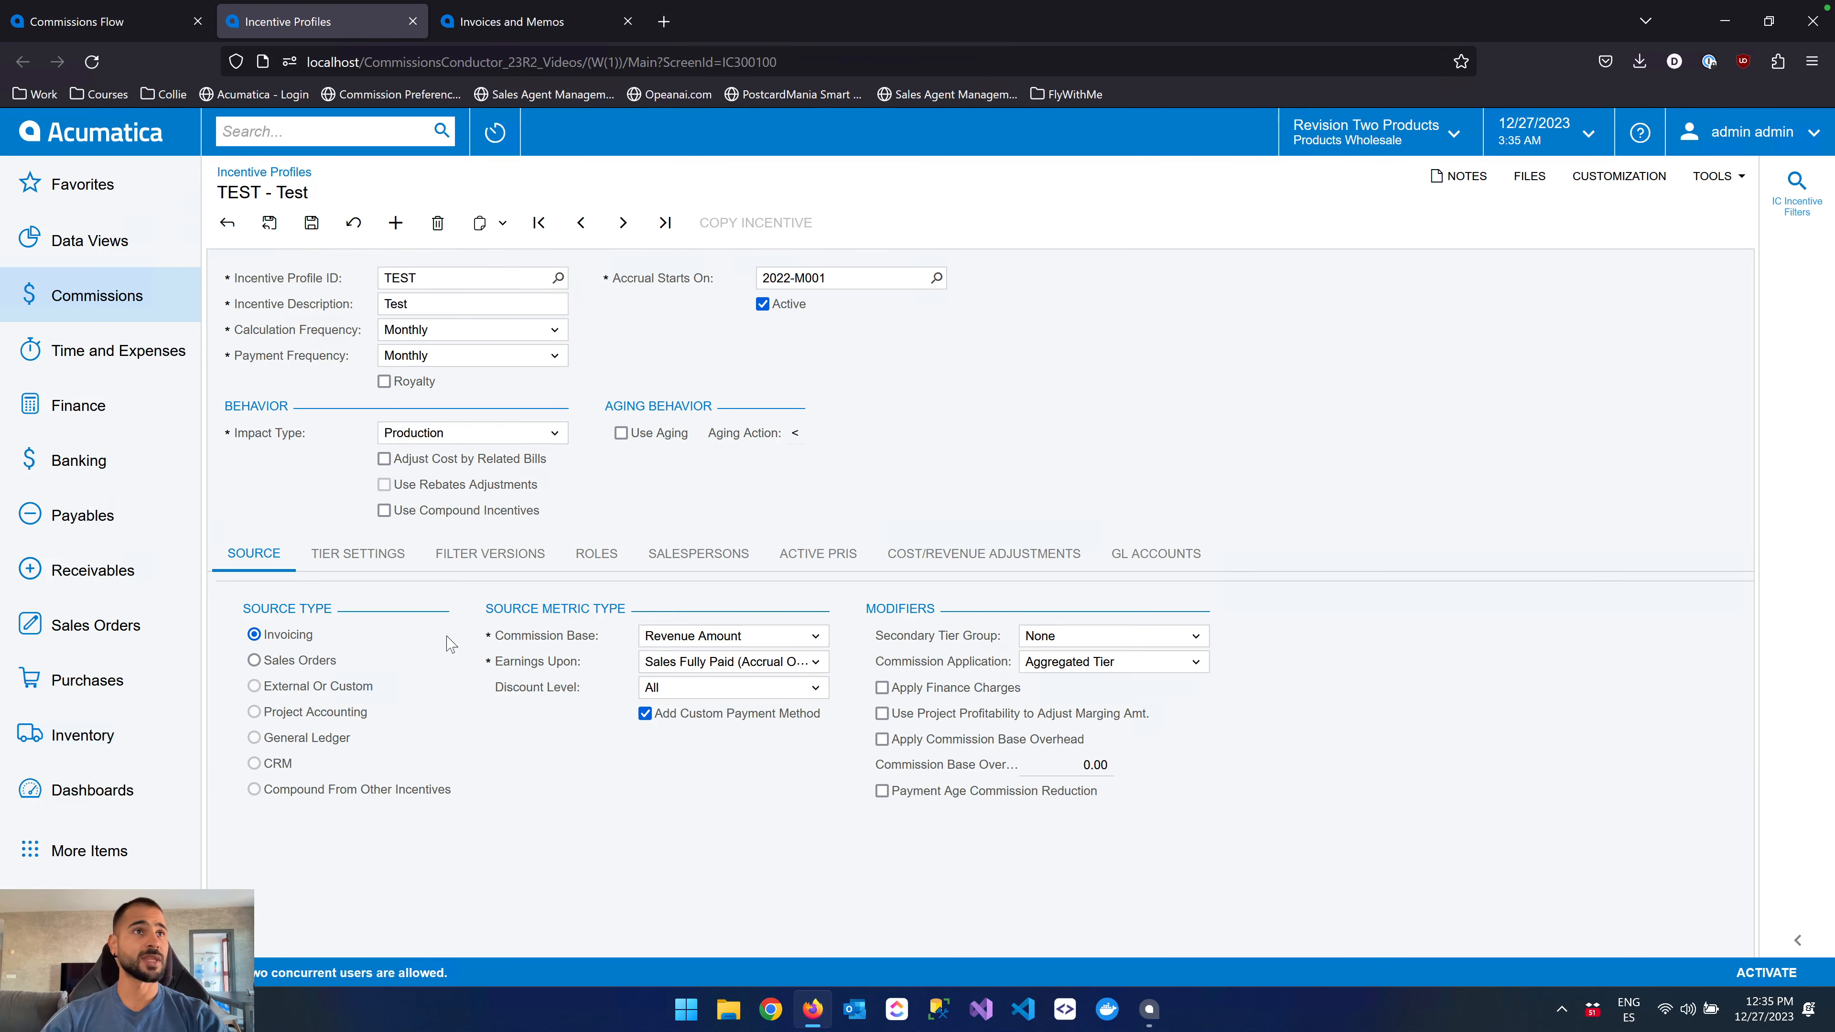
pyautogui.click(360, 557)
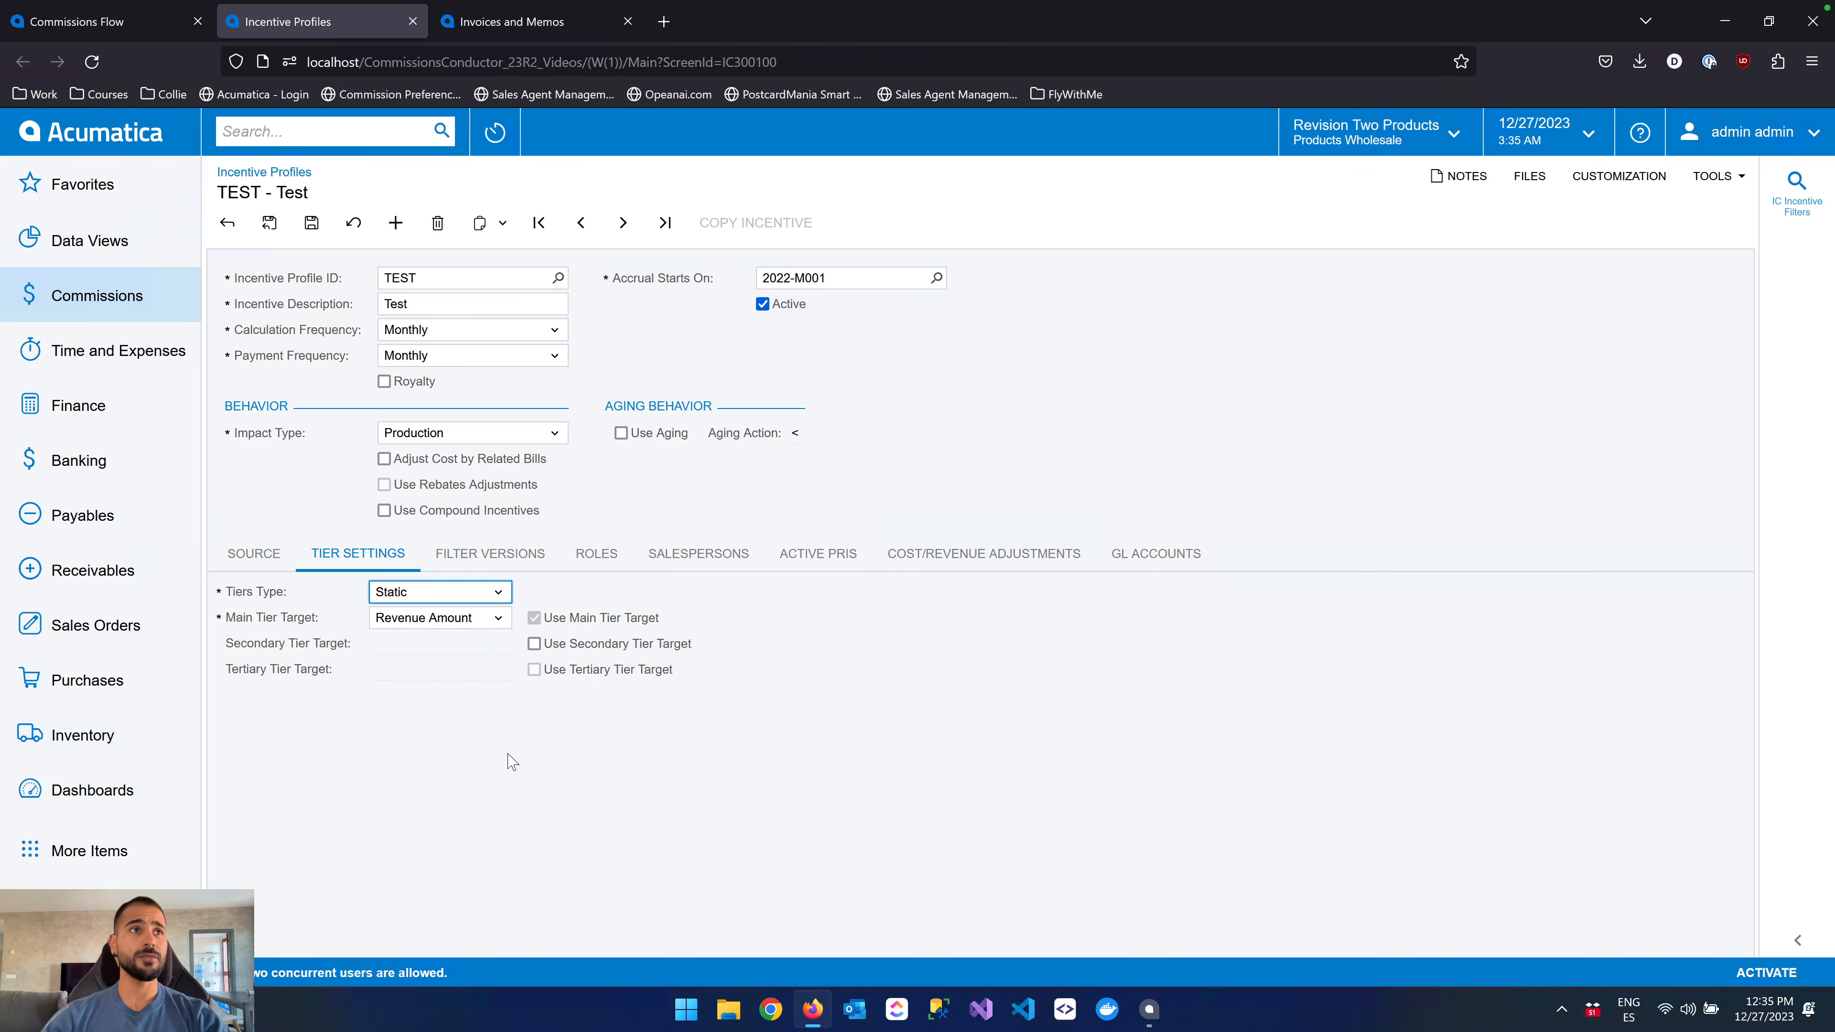
pyautogui.click(455, 596)
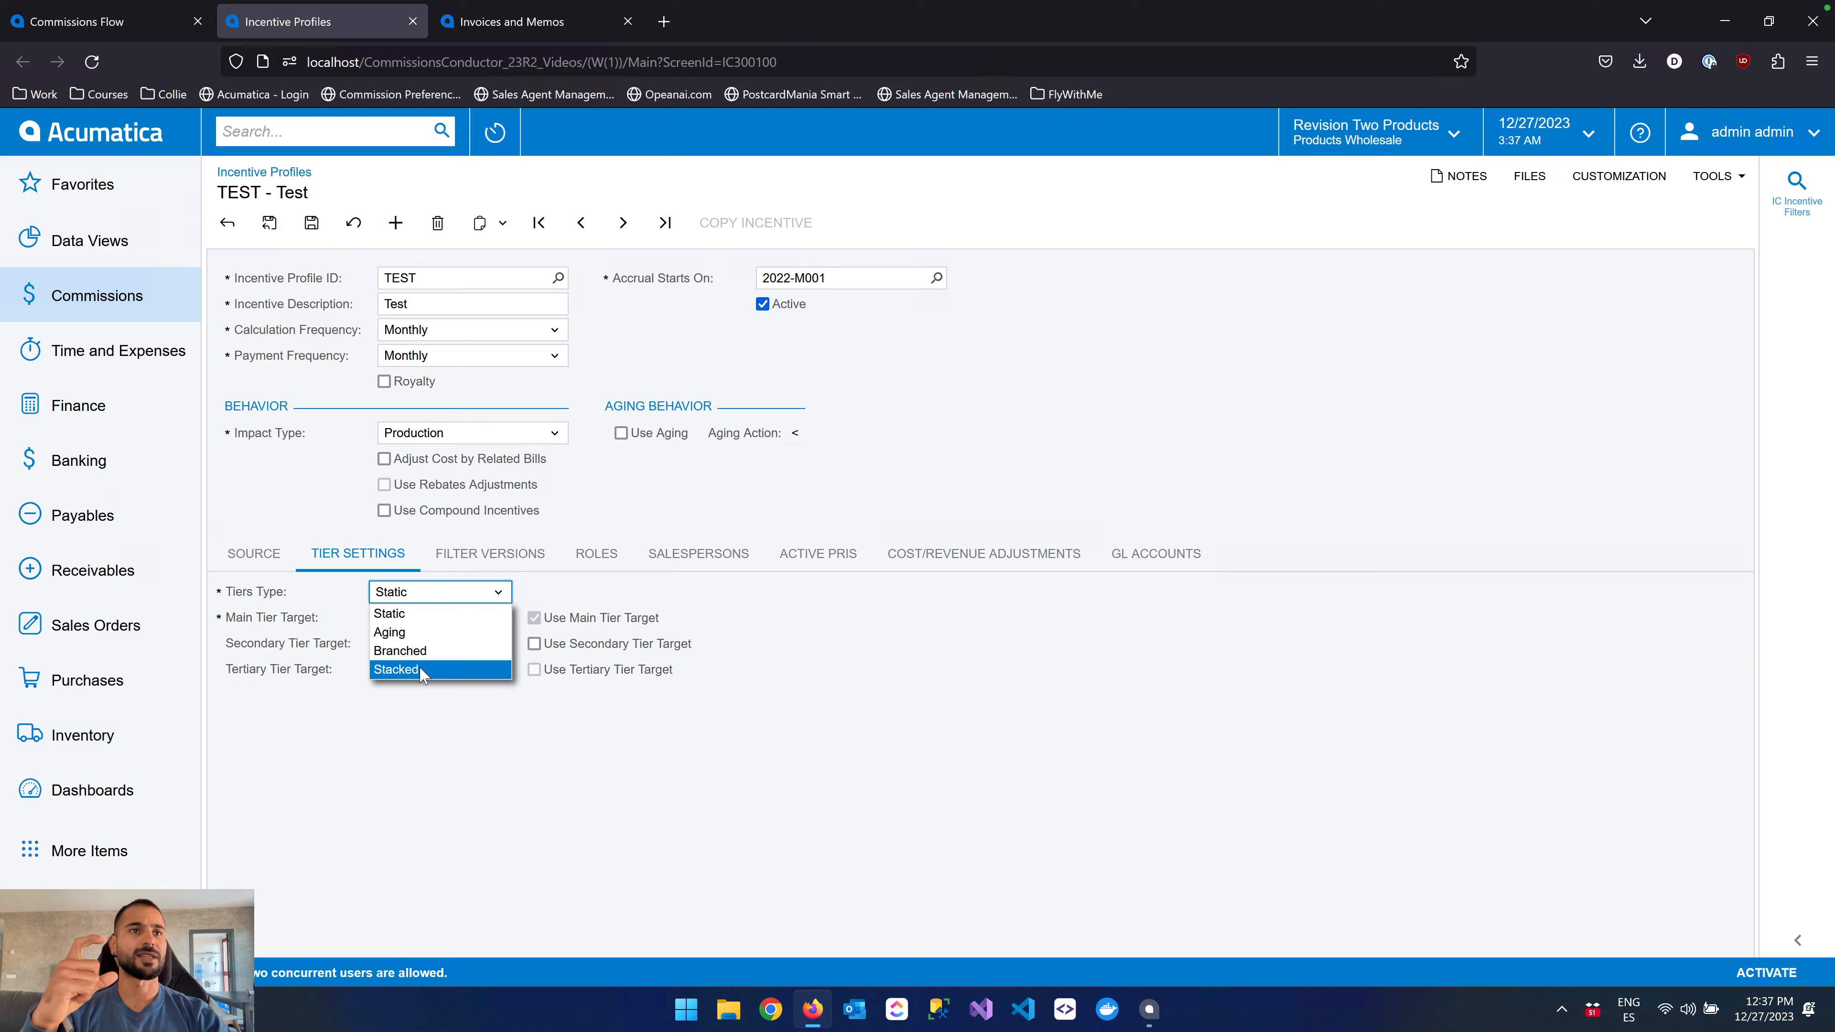
pyautogui.click(441, 733)
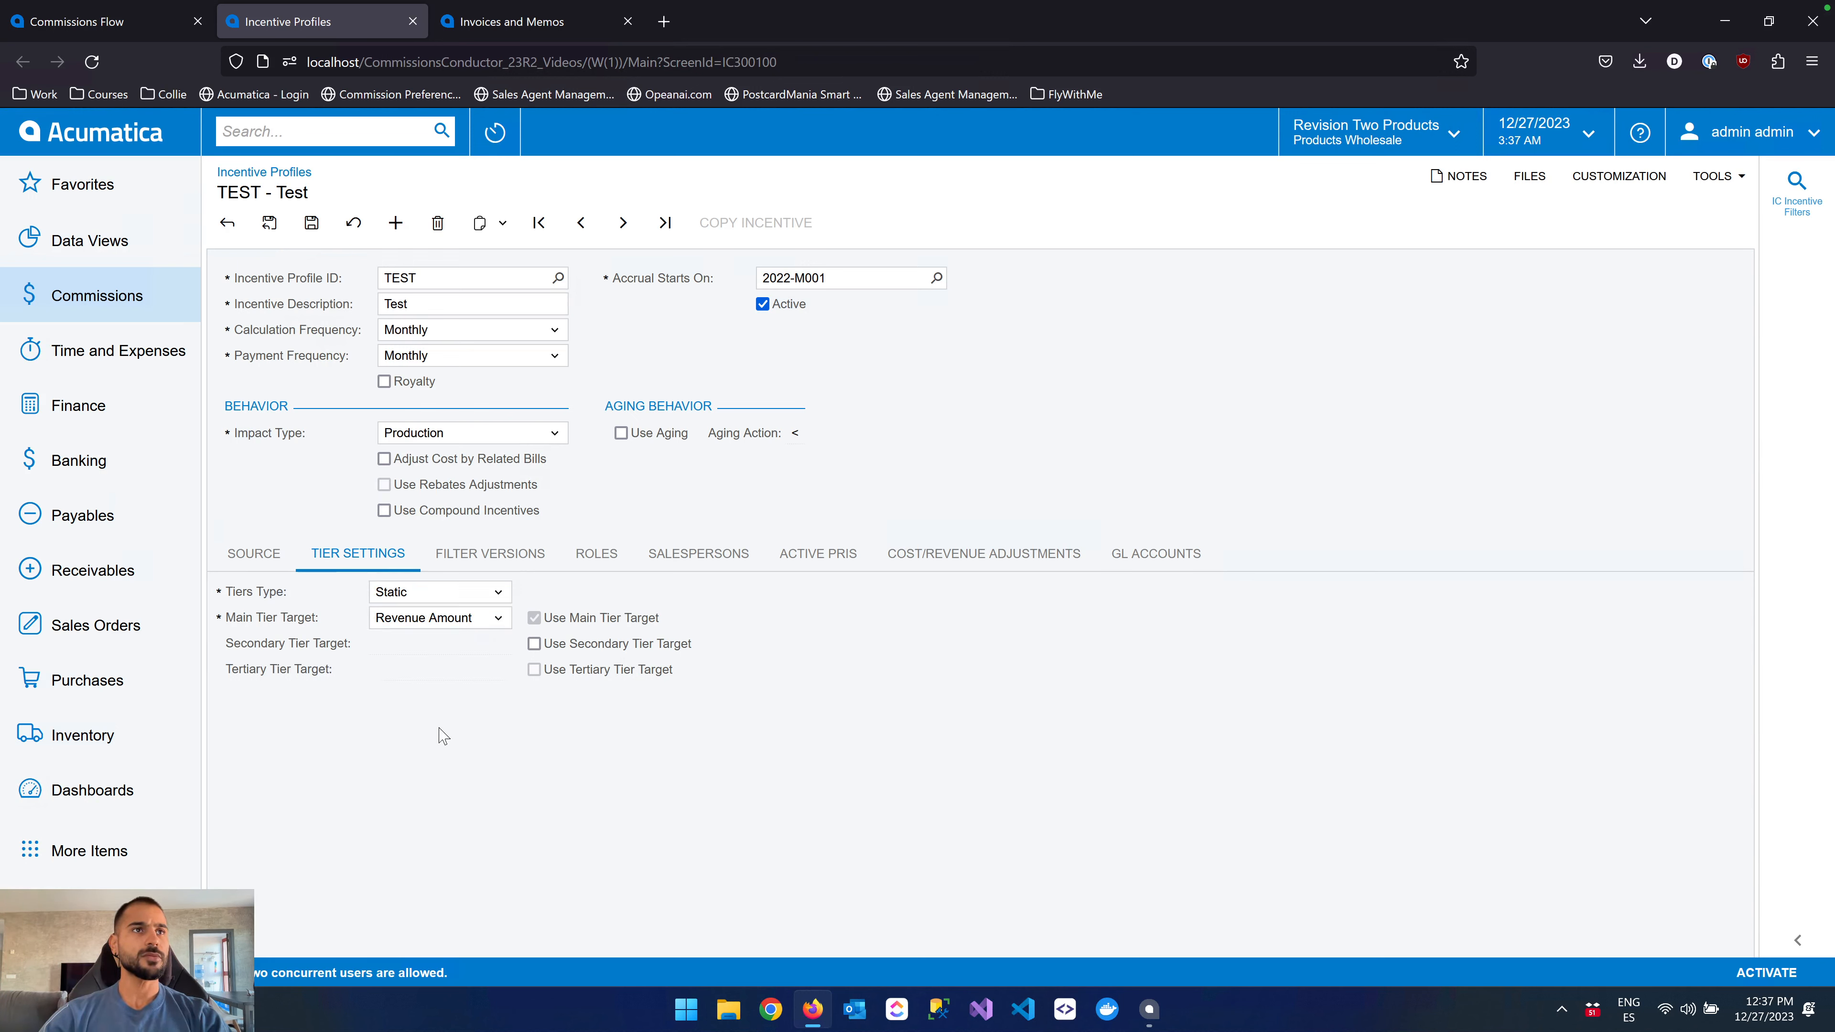
# Review the Main Tier Target choices and enable both Use Secondary Tier Target and Use Tertiary Tier Target.
pyautogui.click(444, 622)
pyautogui.click(606, 738)
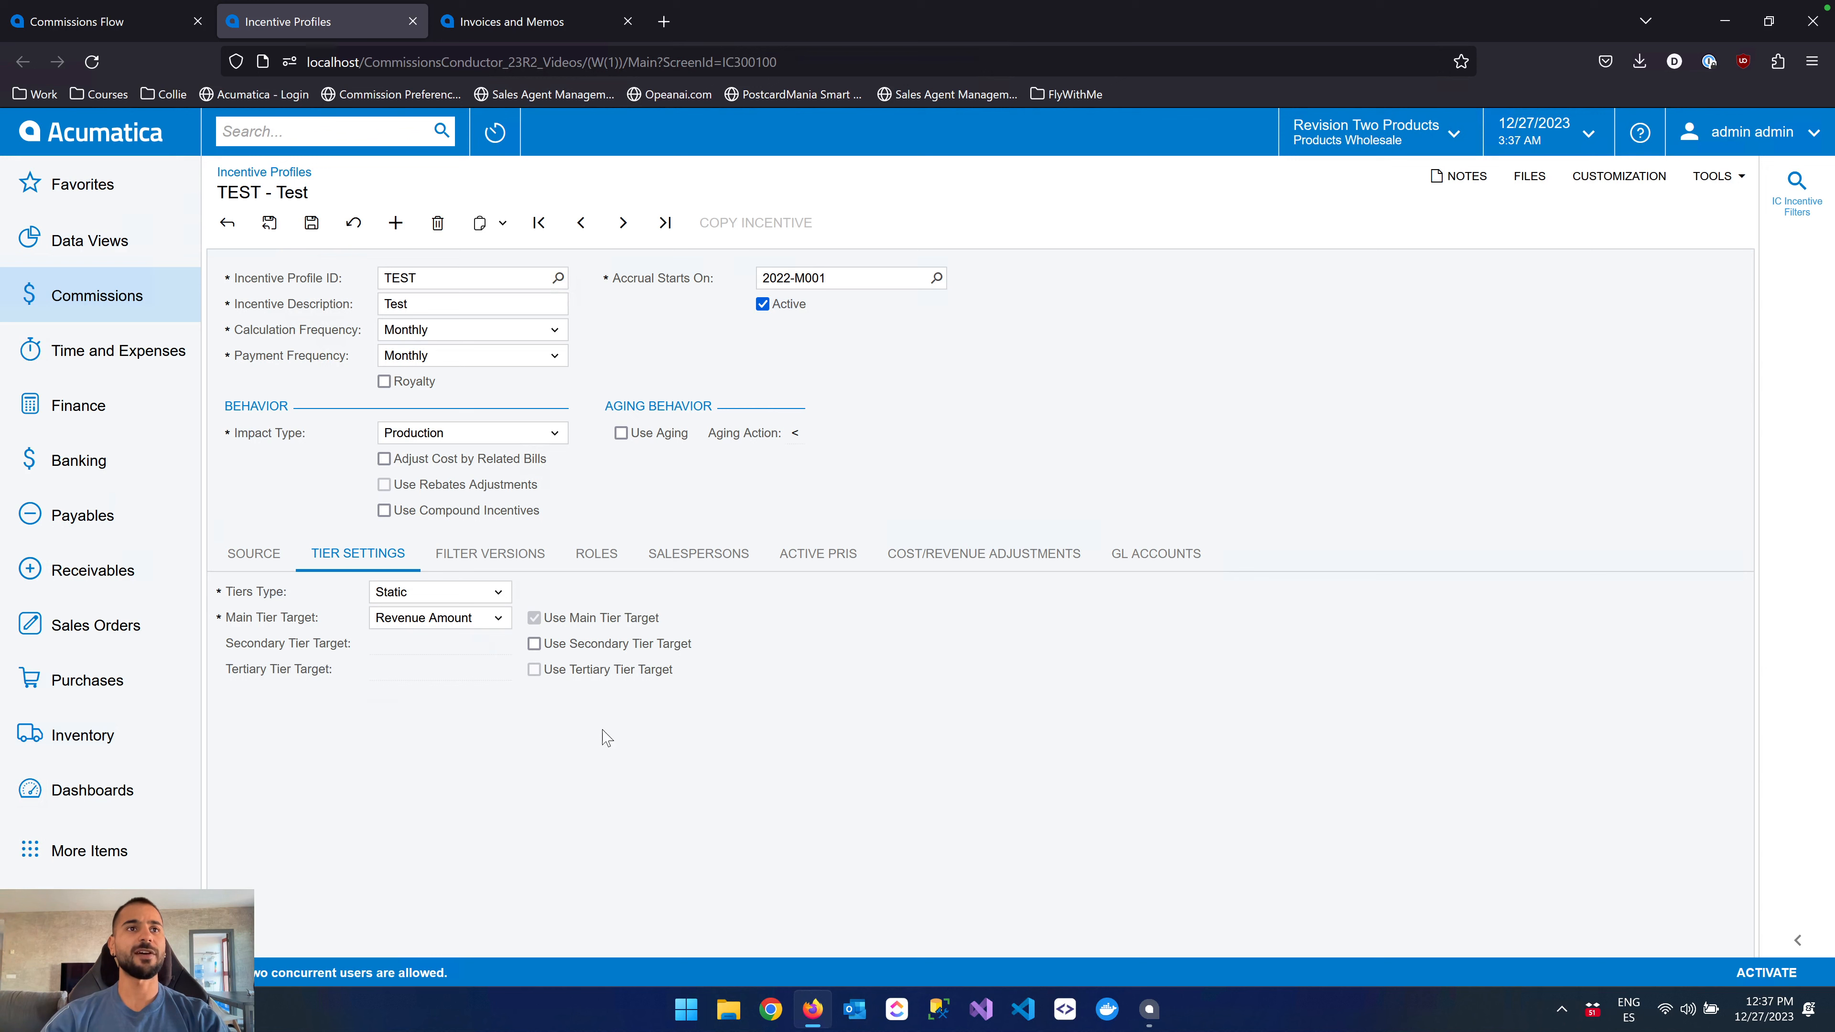
pyautogui.click(534, 644)
pyautogui.click(534, 668)
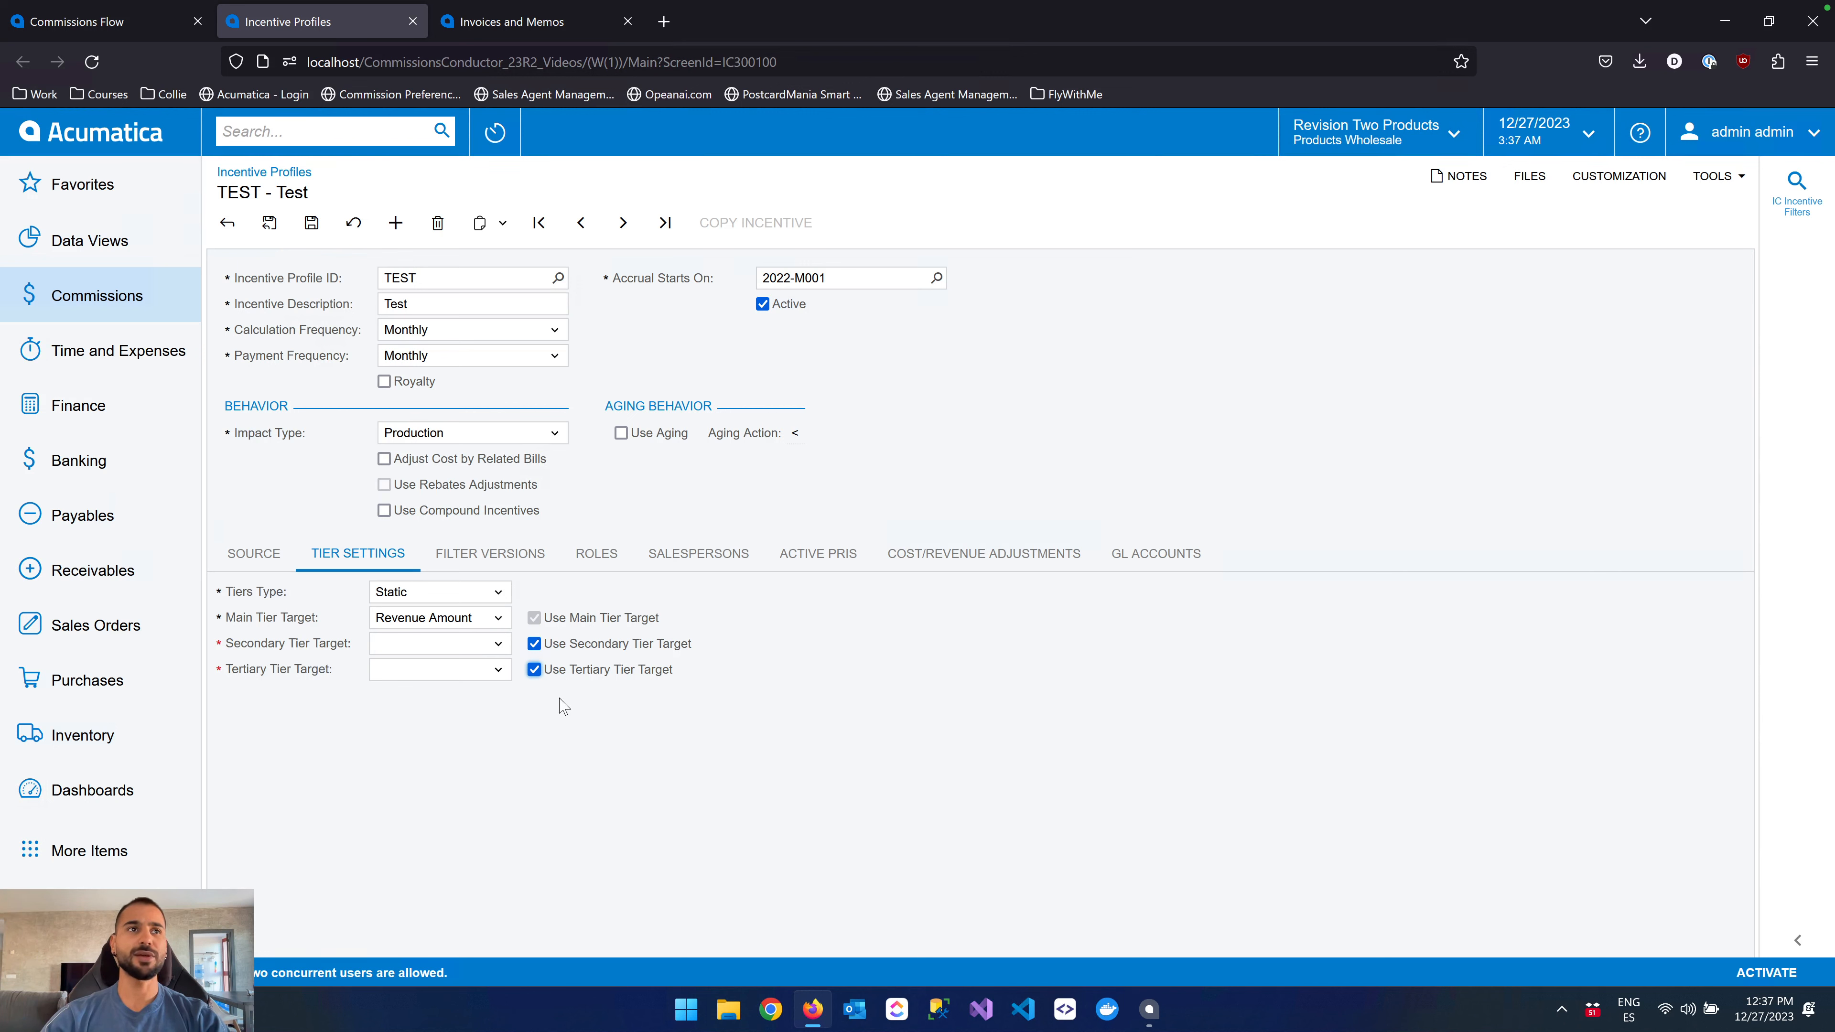
# Compare the Main Tier Target choices with the Commission Application options in the source settings.
pyautogui.click(491, 620)
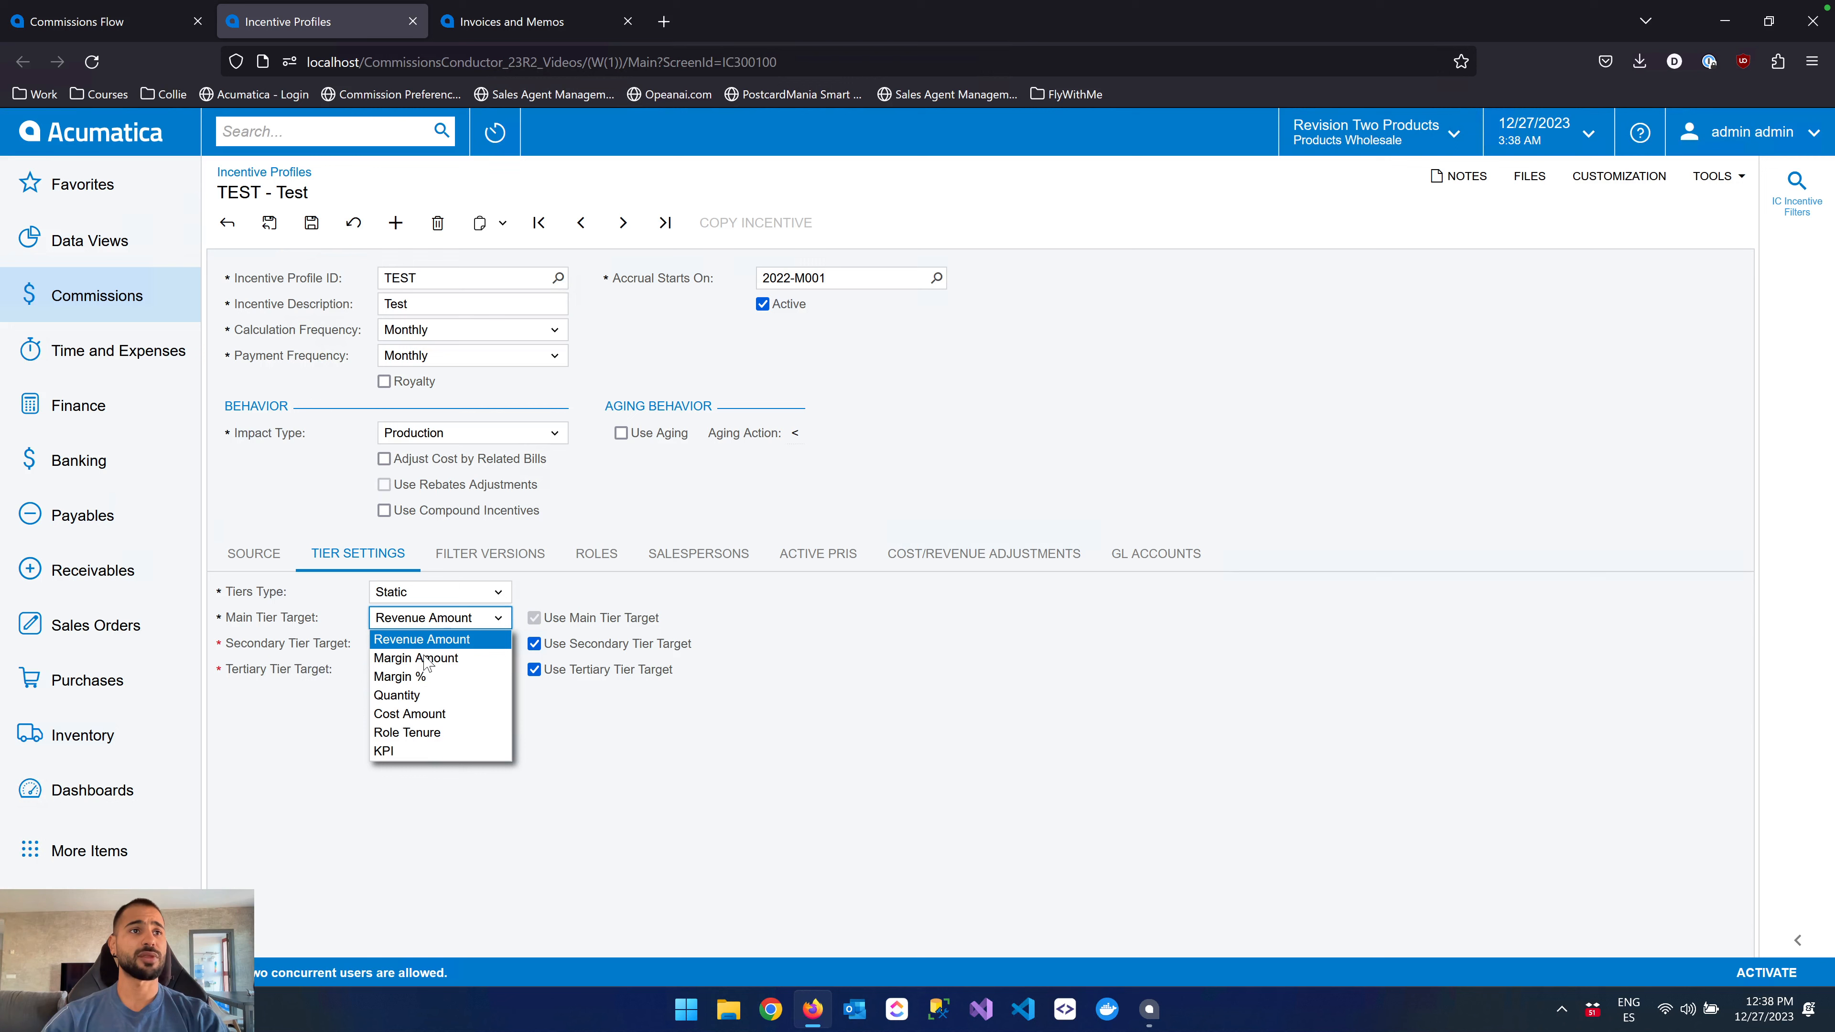
pyautogui.click(254, 554)
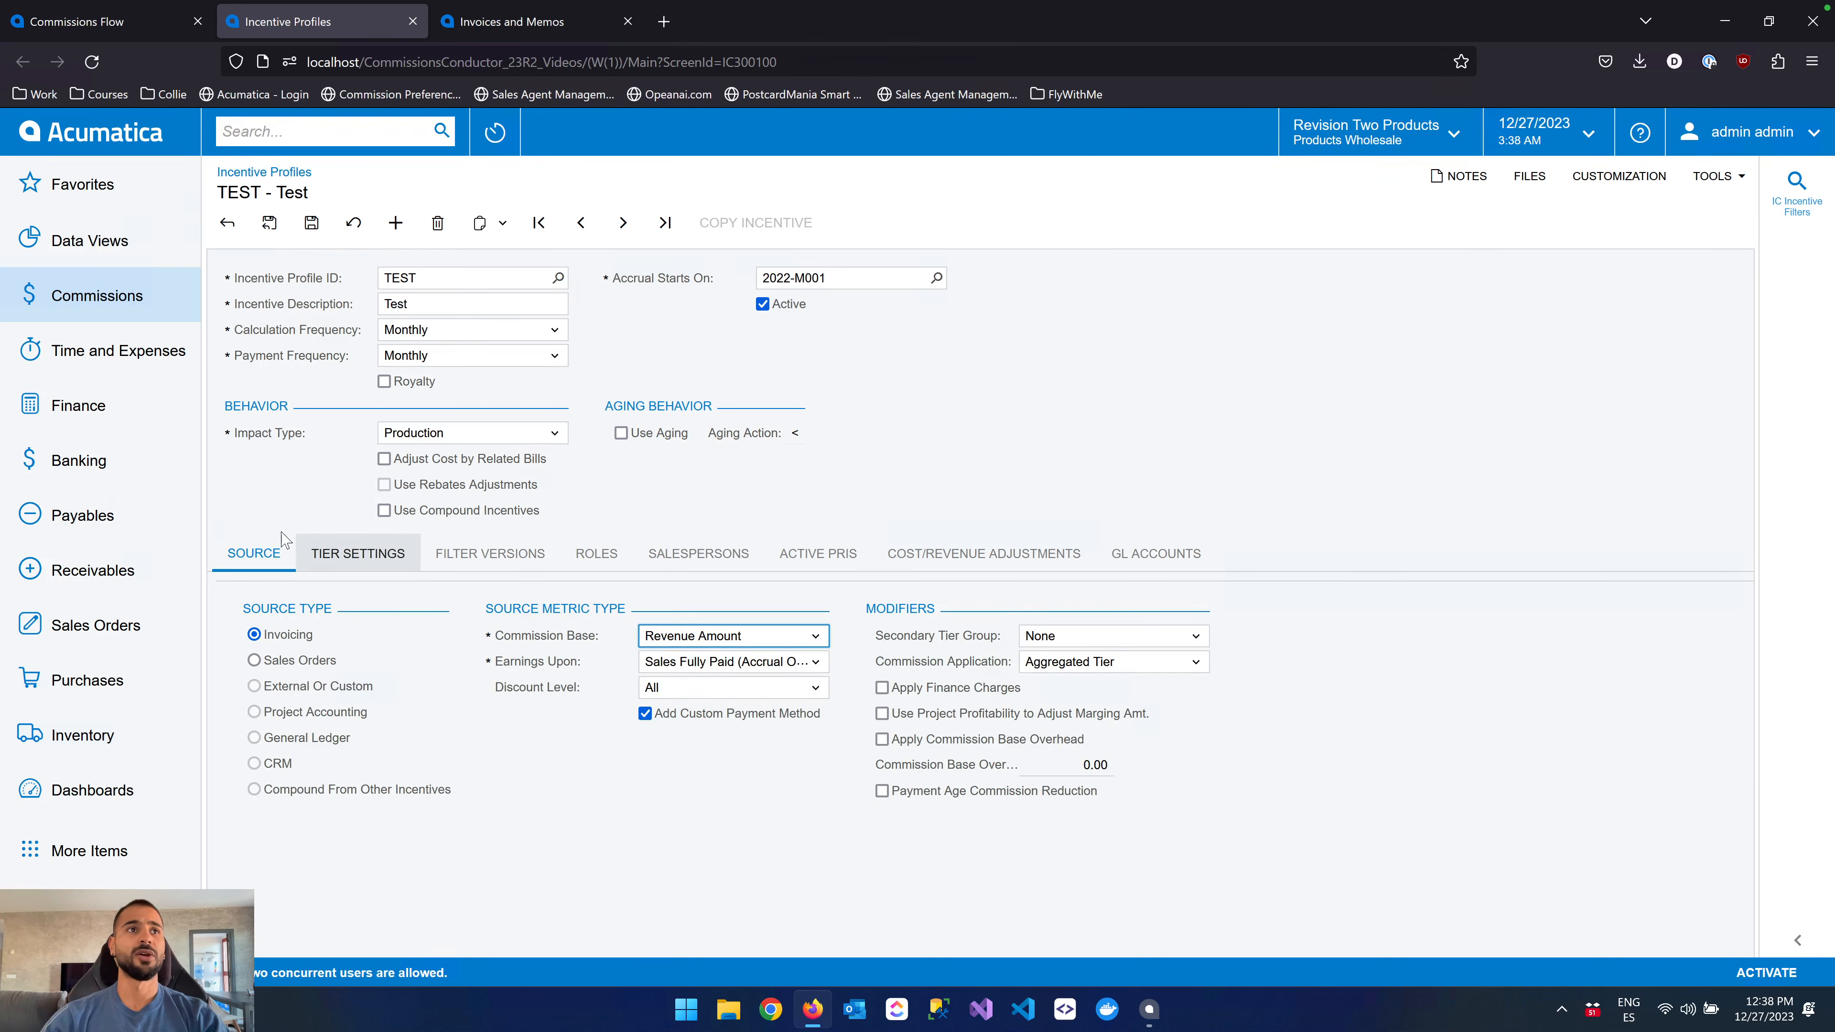
pyautogui.click(1131, 665)
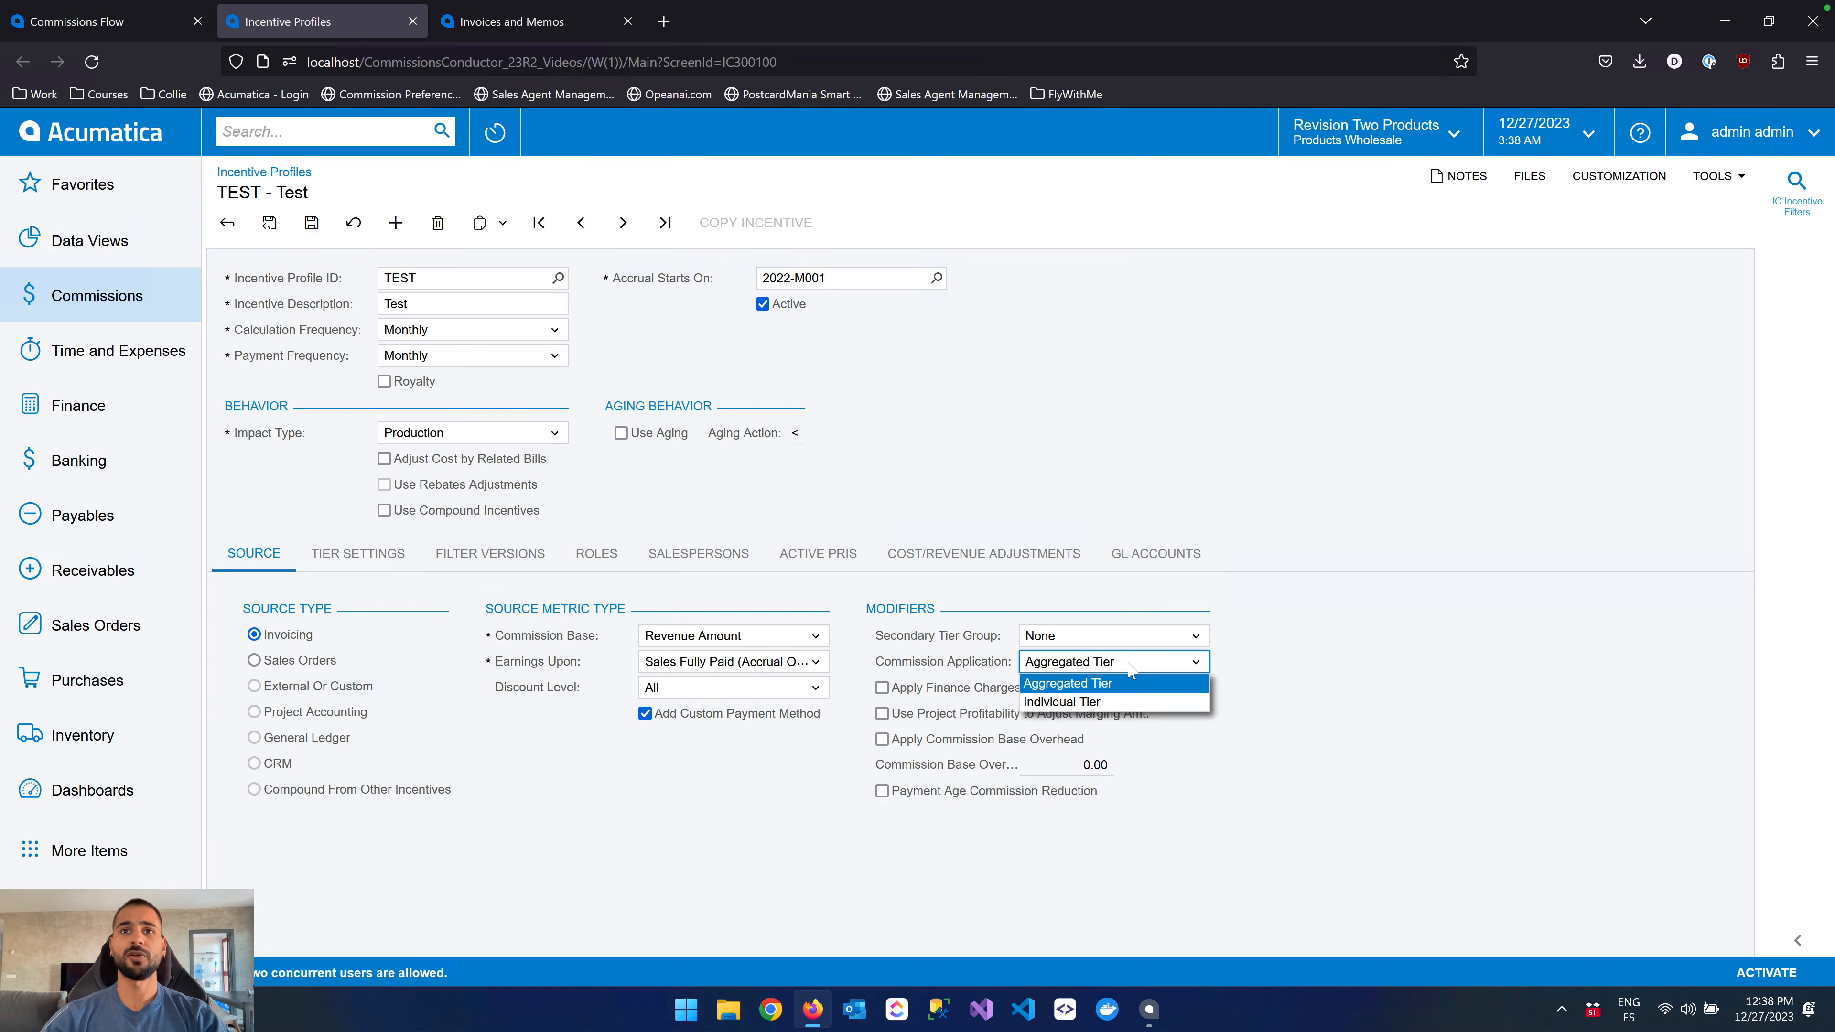
# Return to the tier settings and set the Main Tier Target to Quantity.
pyautogui.click(379, 554)
pyautogui.click(464, 620)
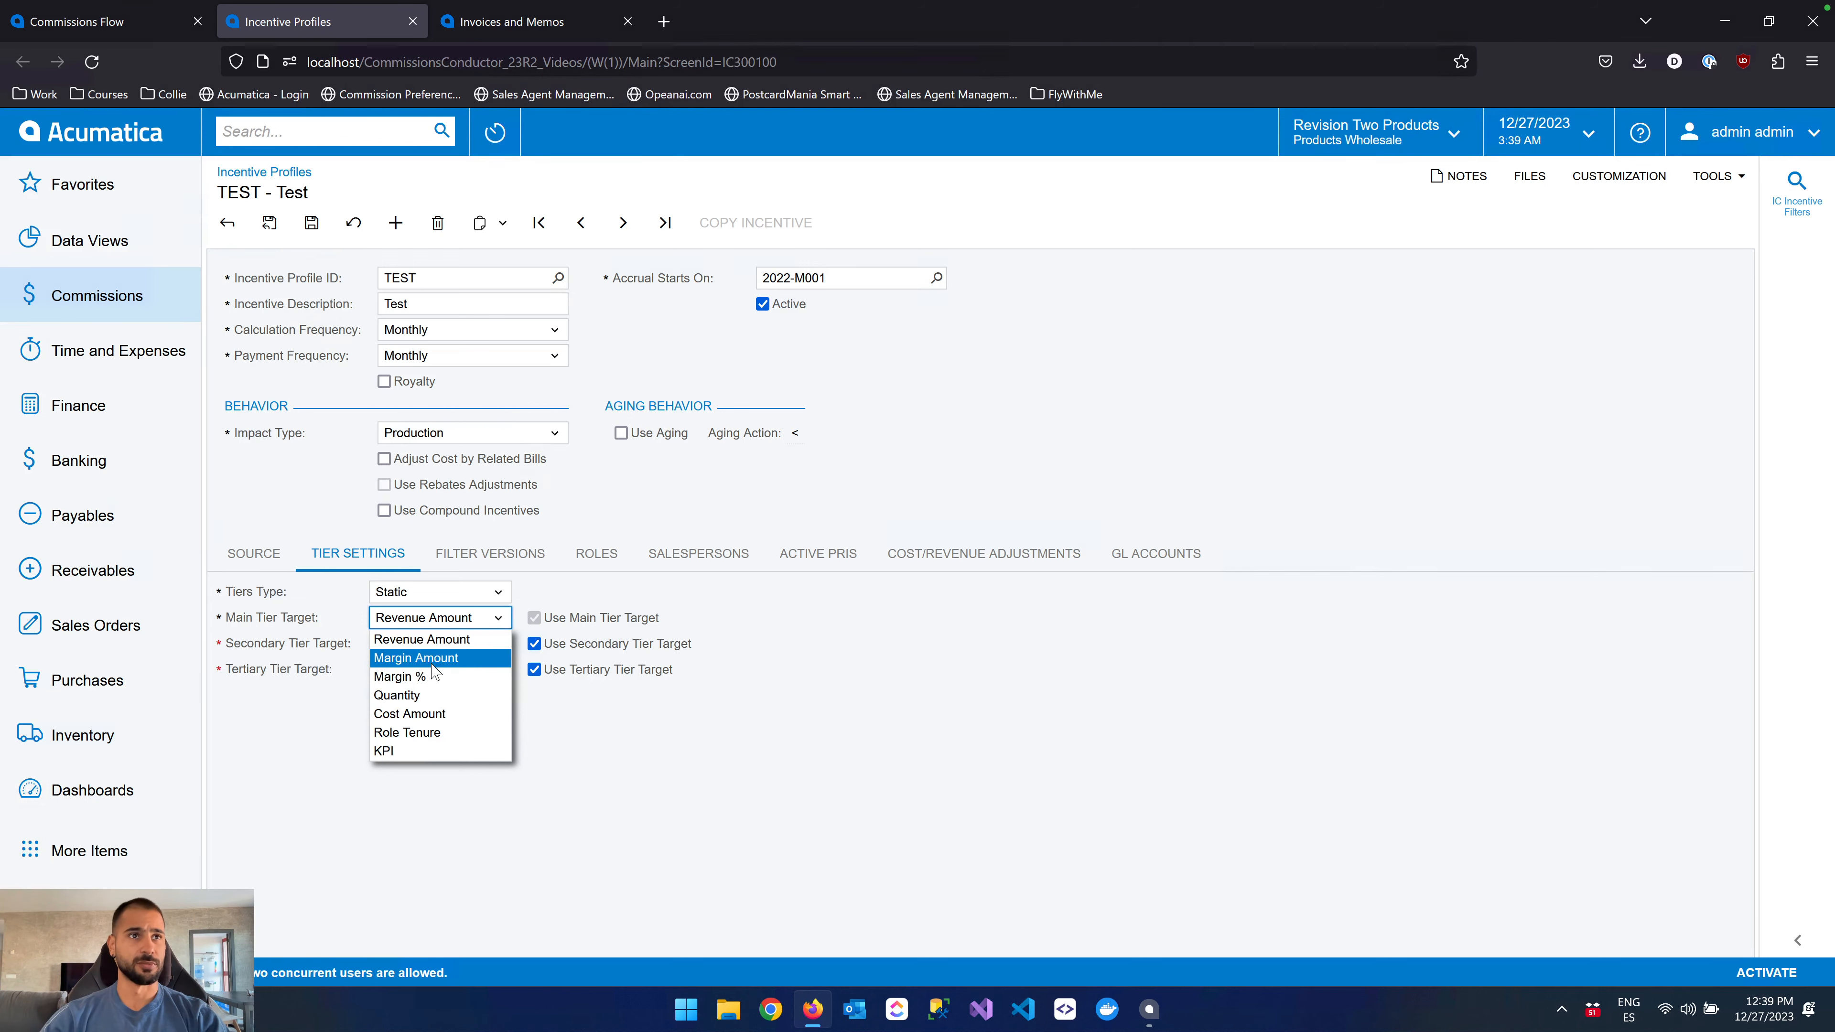
pyautogui.click(614, 731)
pyautogui.click(487, 623)
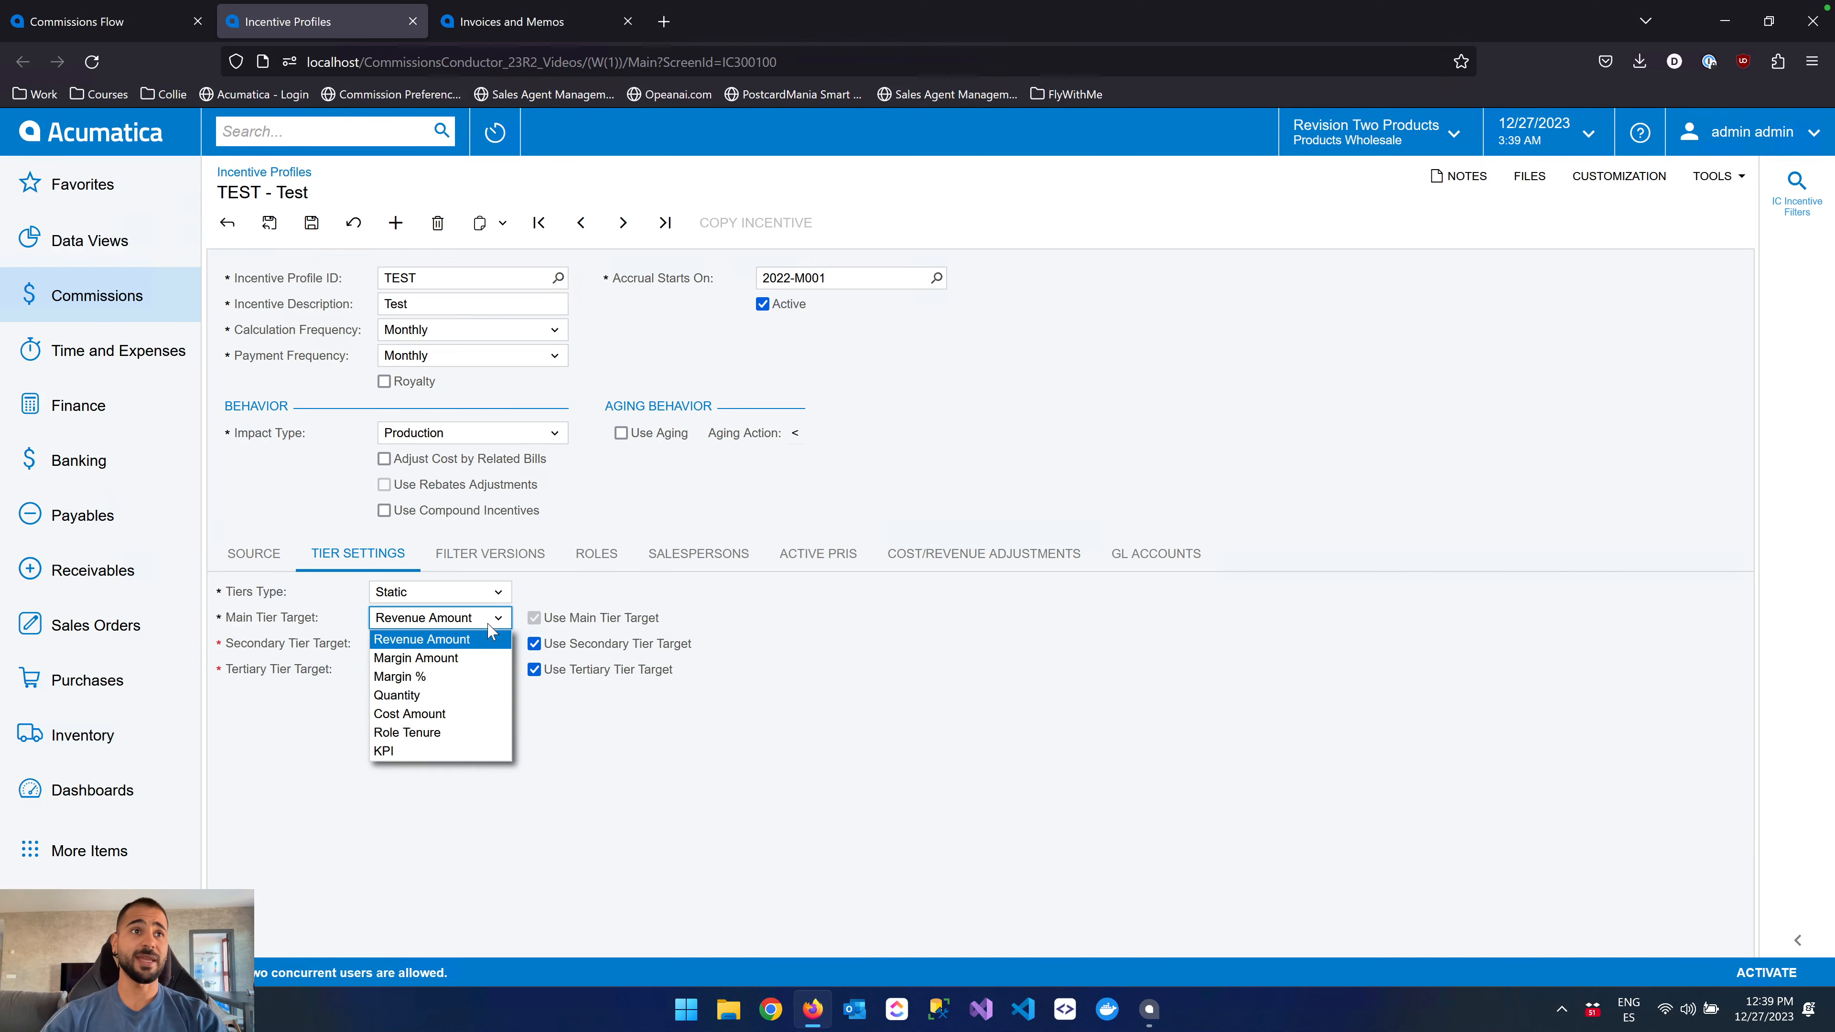
pyautogui.click(431, 697)
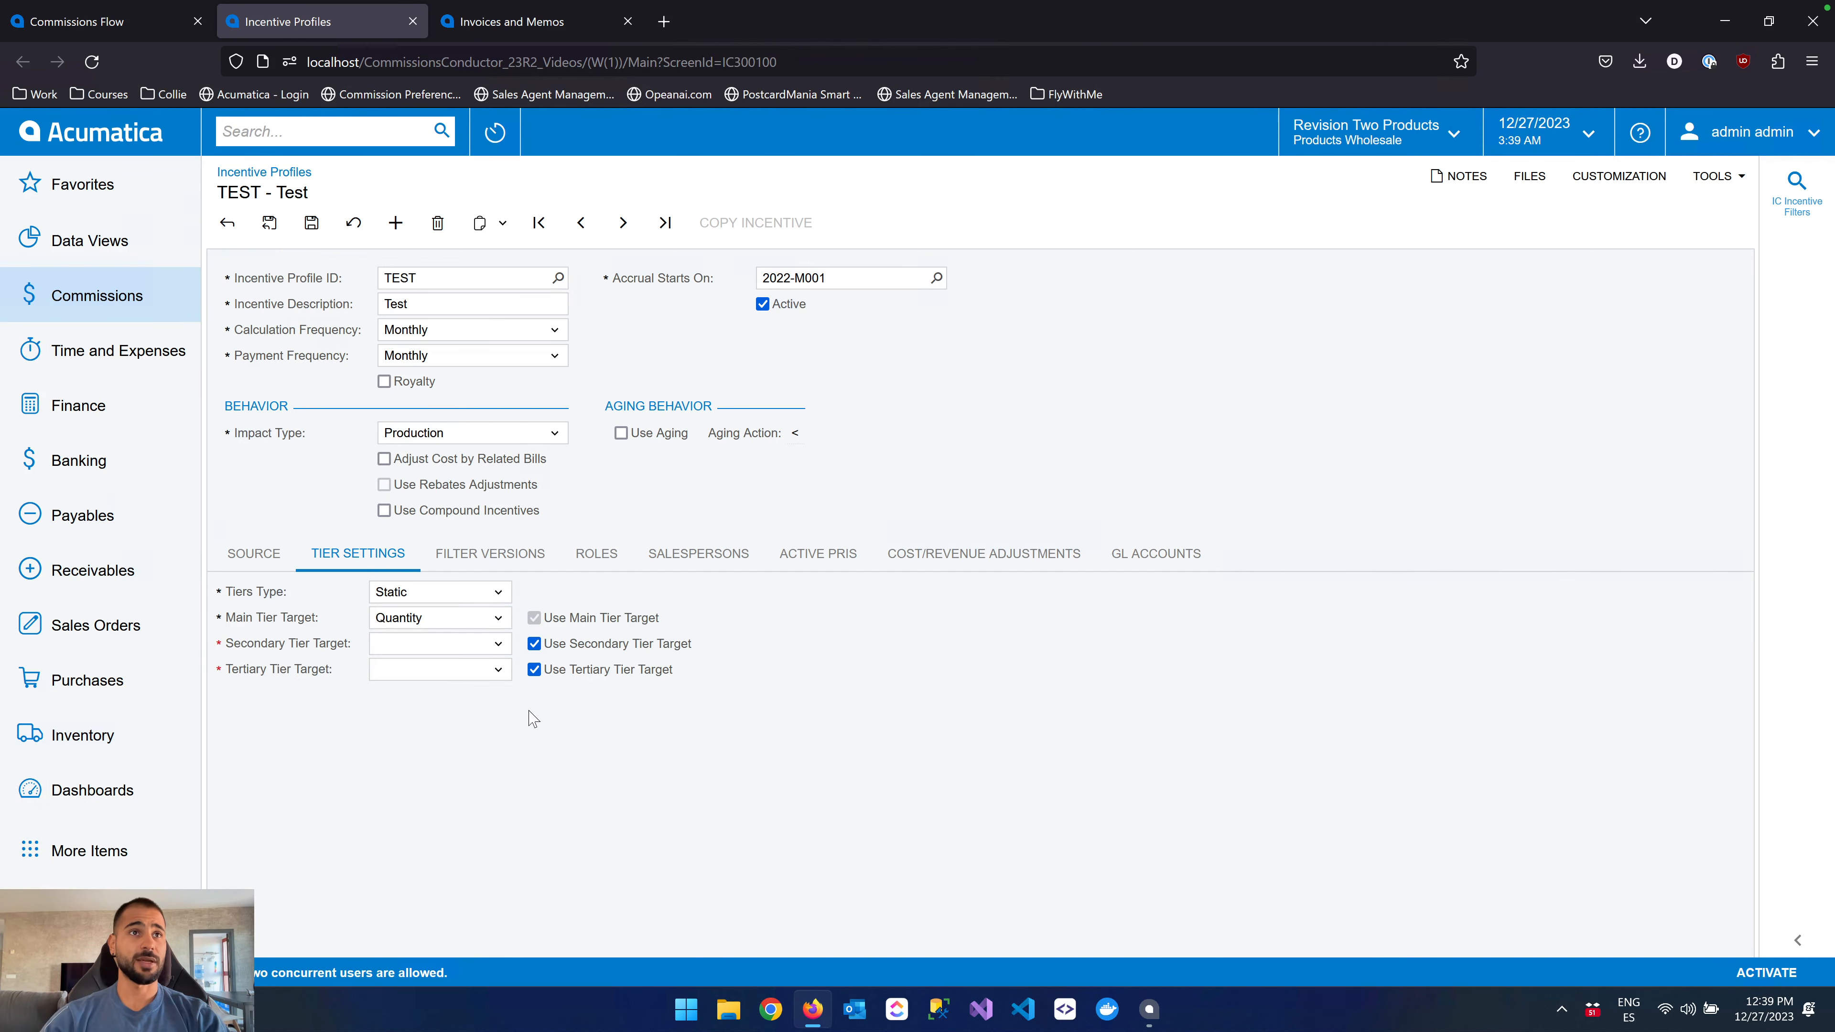
# Set the Secondary Tier Target to Revenue Amount and the Tertiary Tier Target to KPI.
pyautogui.click(495, 647)
pyautogui.click(462, 667)
pyautogui.click(477, 670)
pyautogui.click(405, 776)
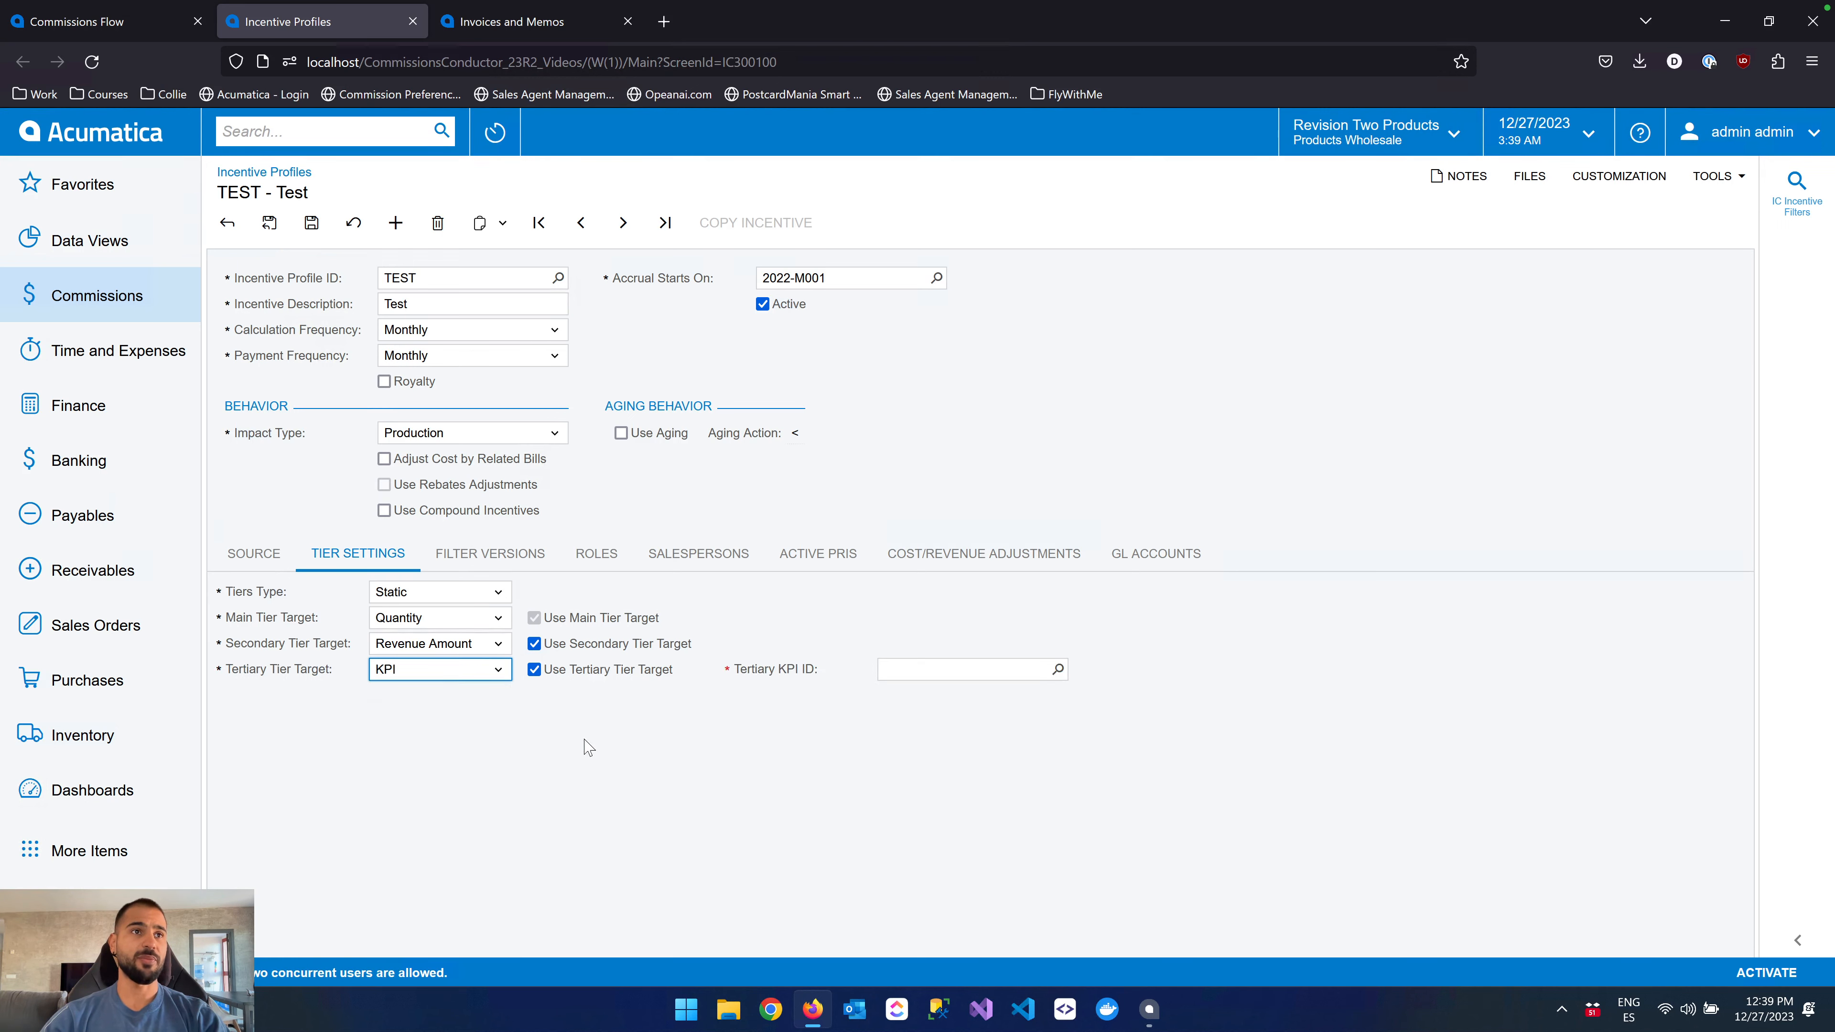
# Look up the records available for the Tertiary KPI ID and close the lookup without selecting one.
pyautogui.click(924, 672)
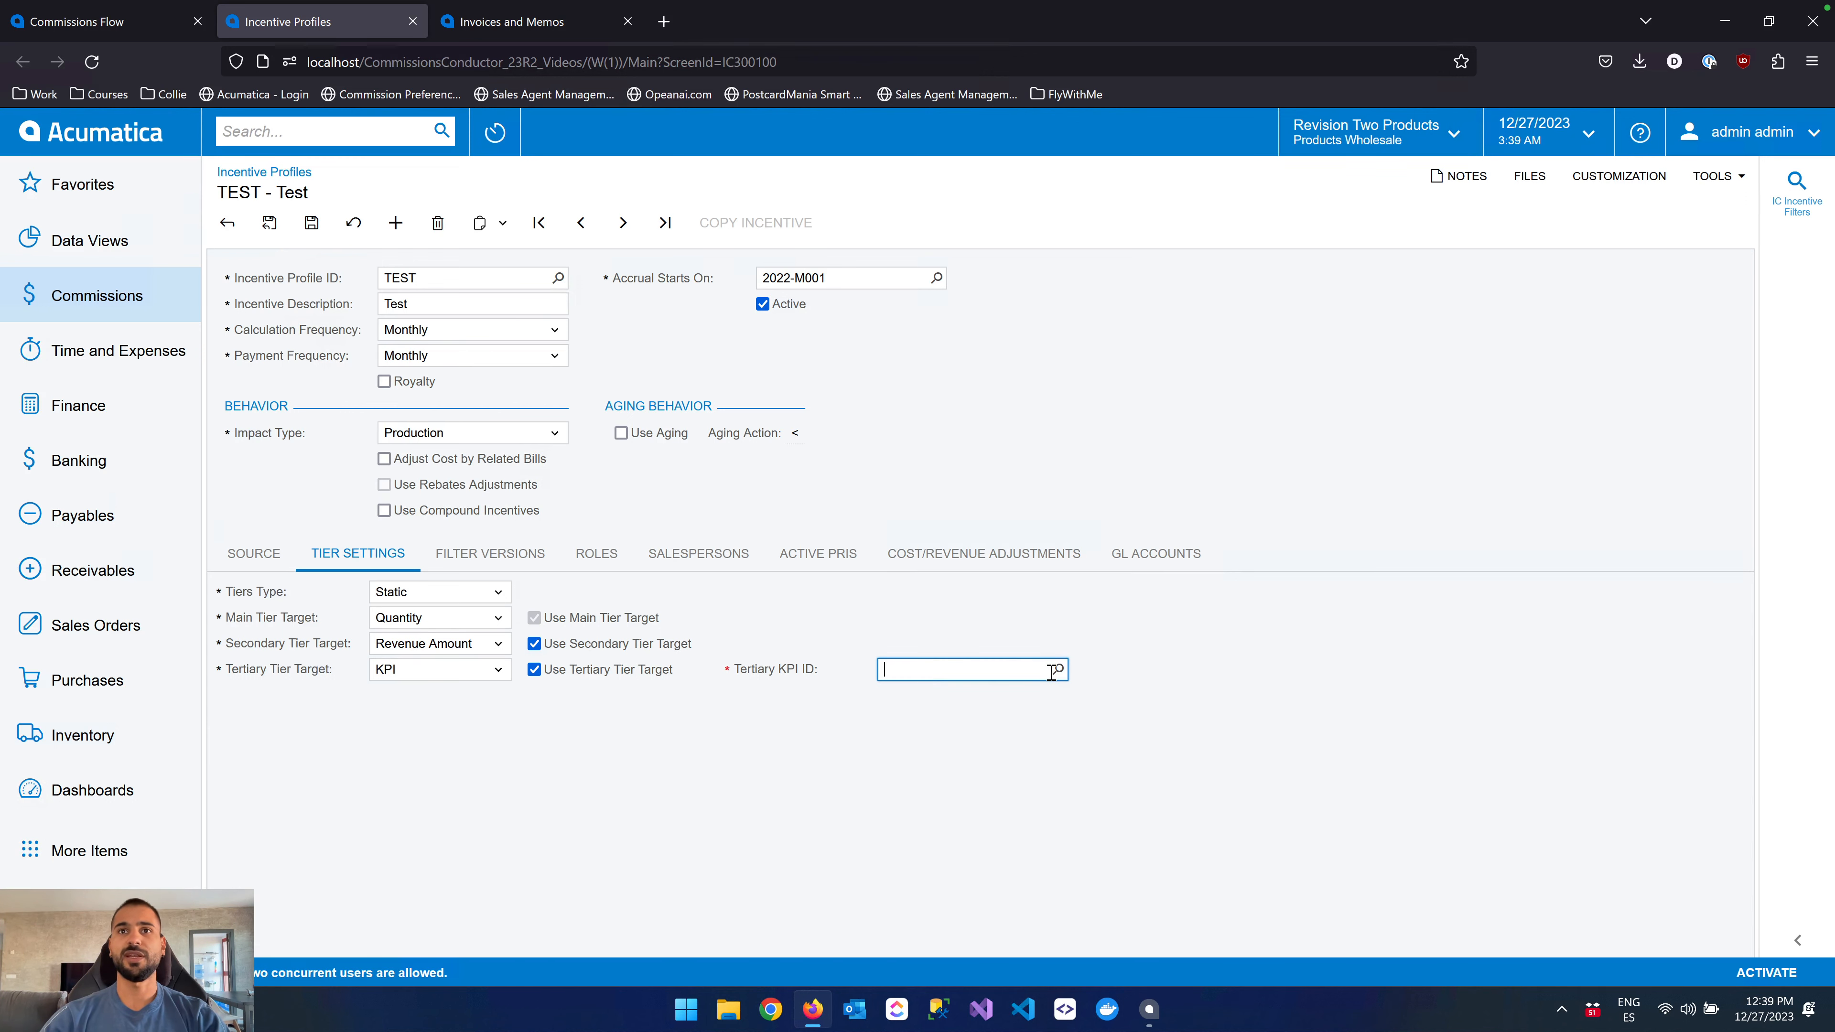
pyautogui.click(1057, 670)
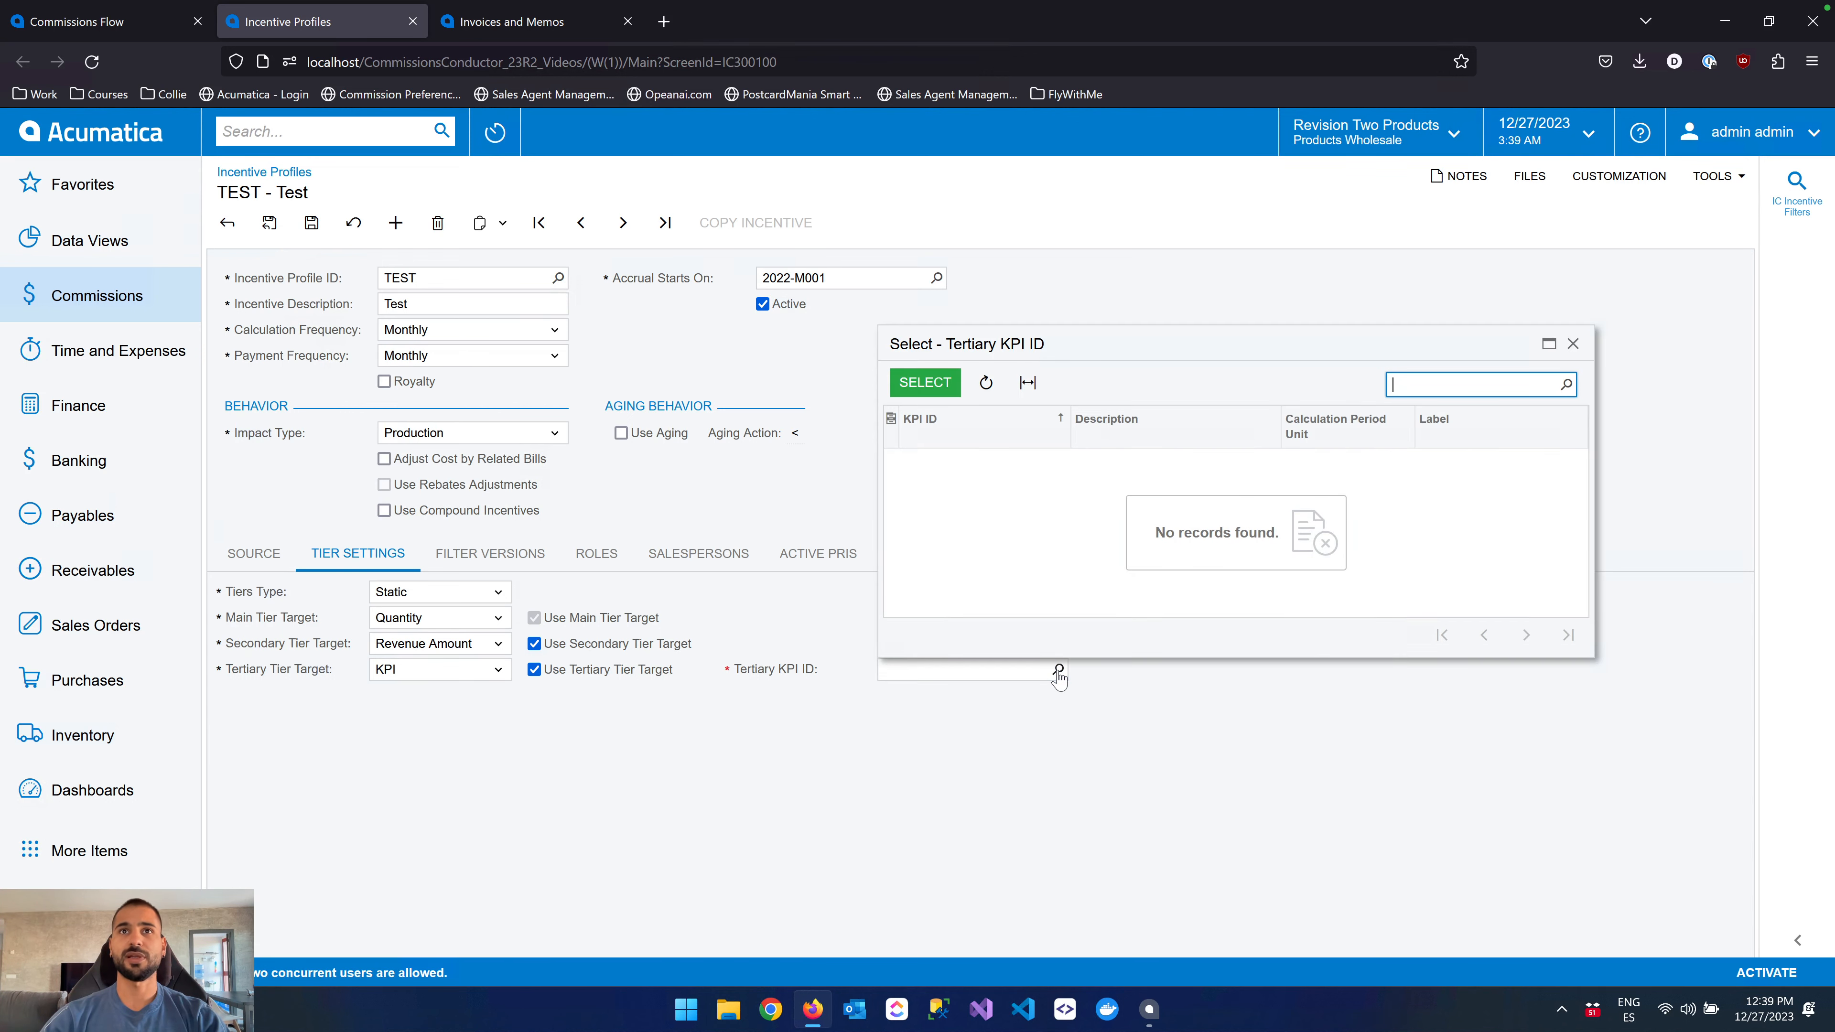
pyautogui.click(1573, 344)
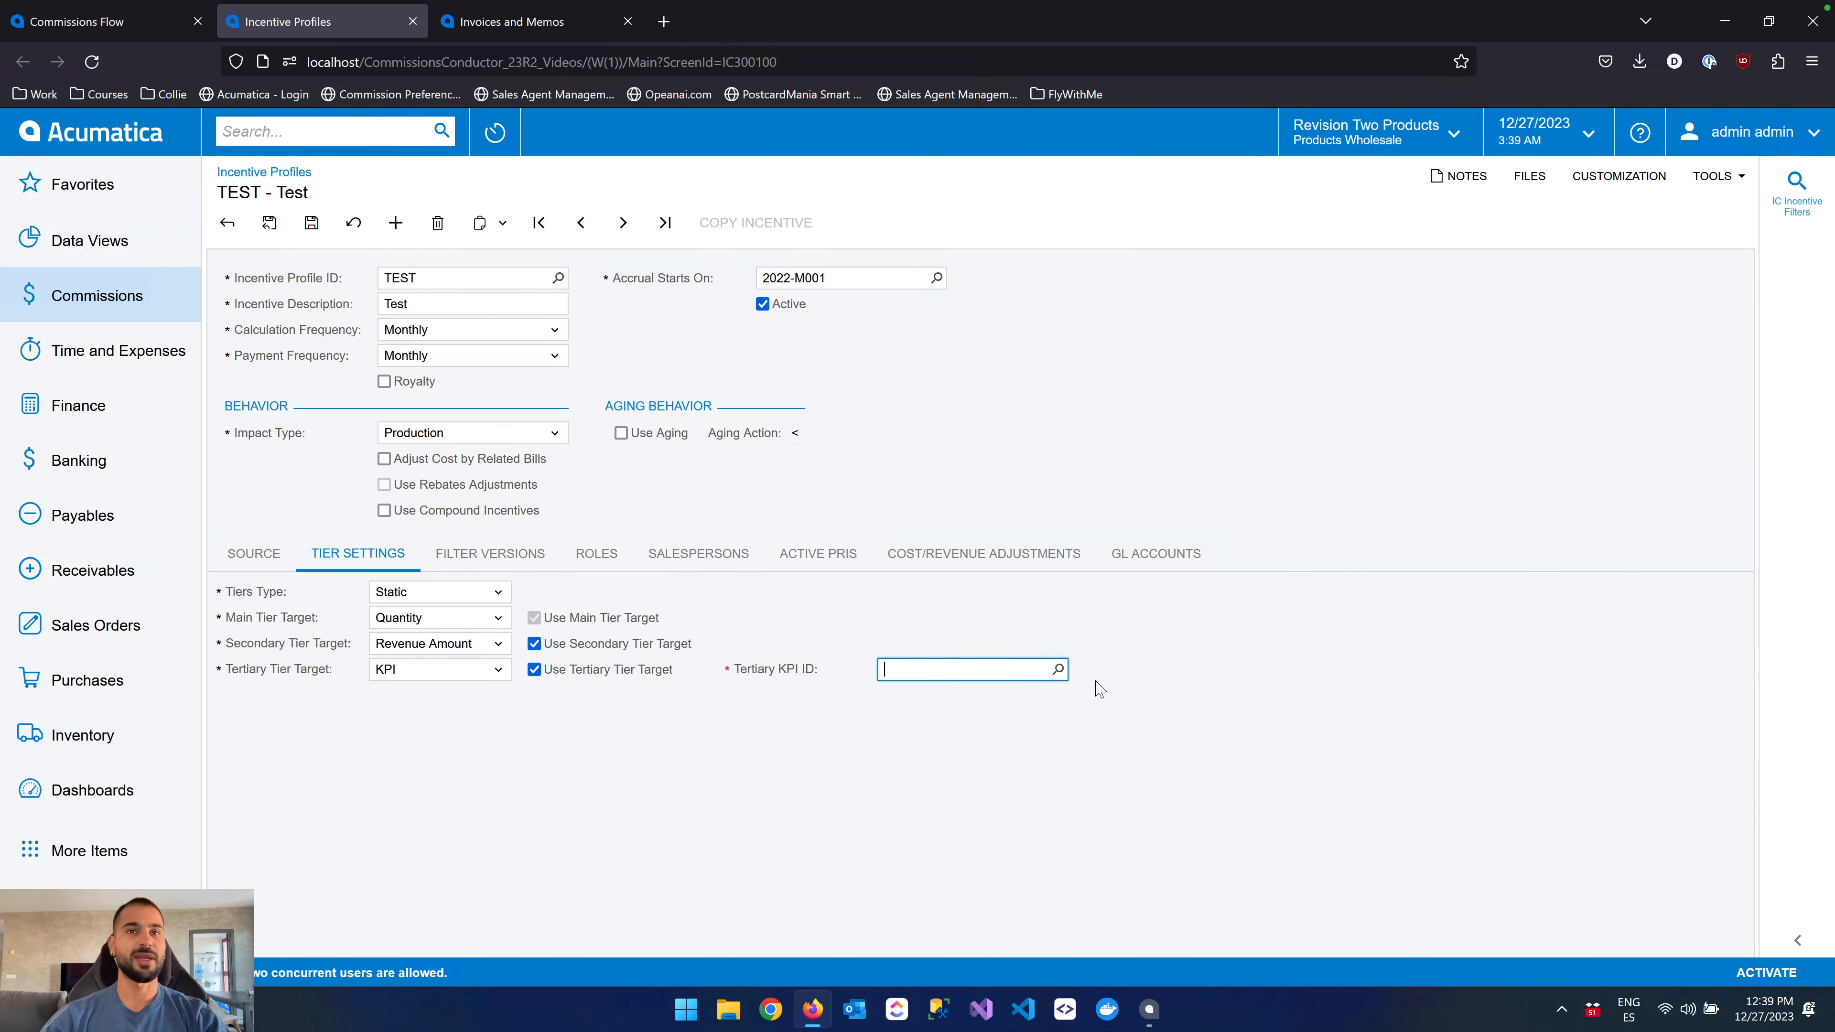
# Duplicate the Incentive Profiles browser tab and open the Key Performance Indicators screen in the copy.
pyautogui.click(113, 307)
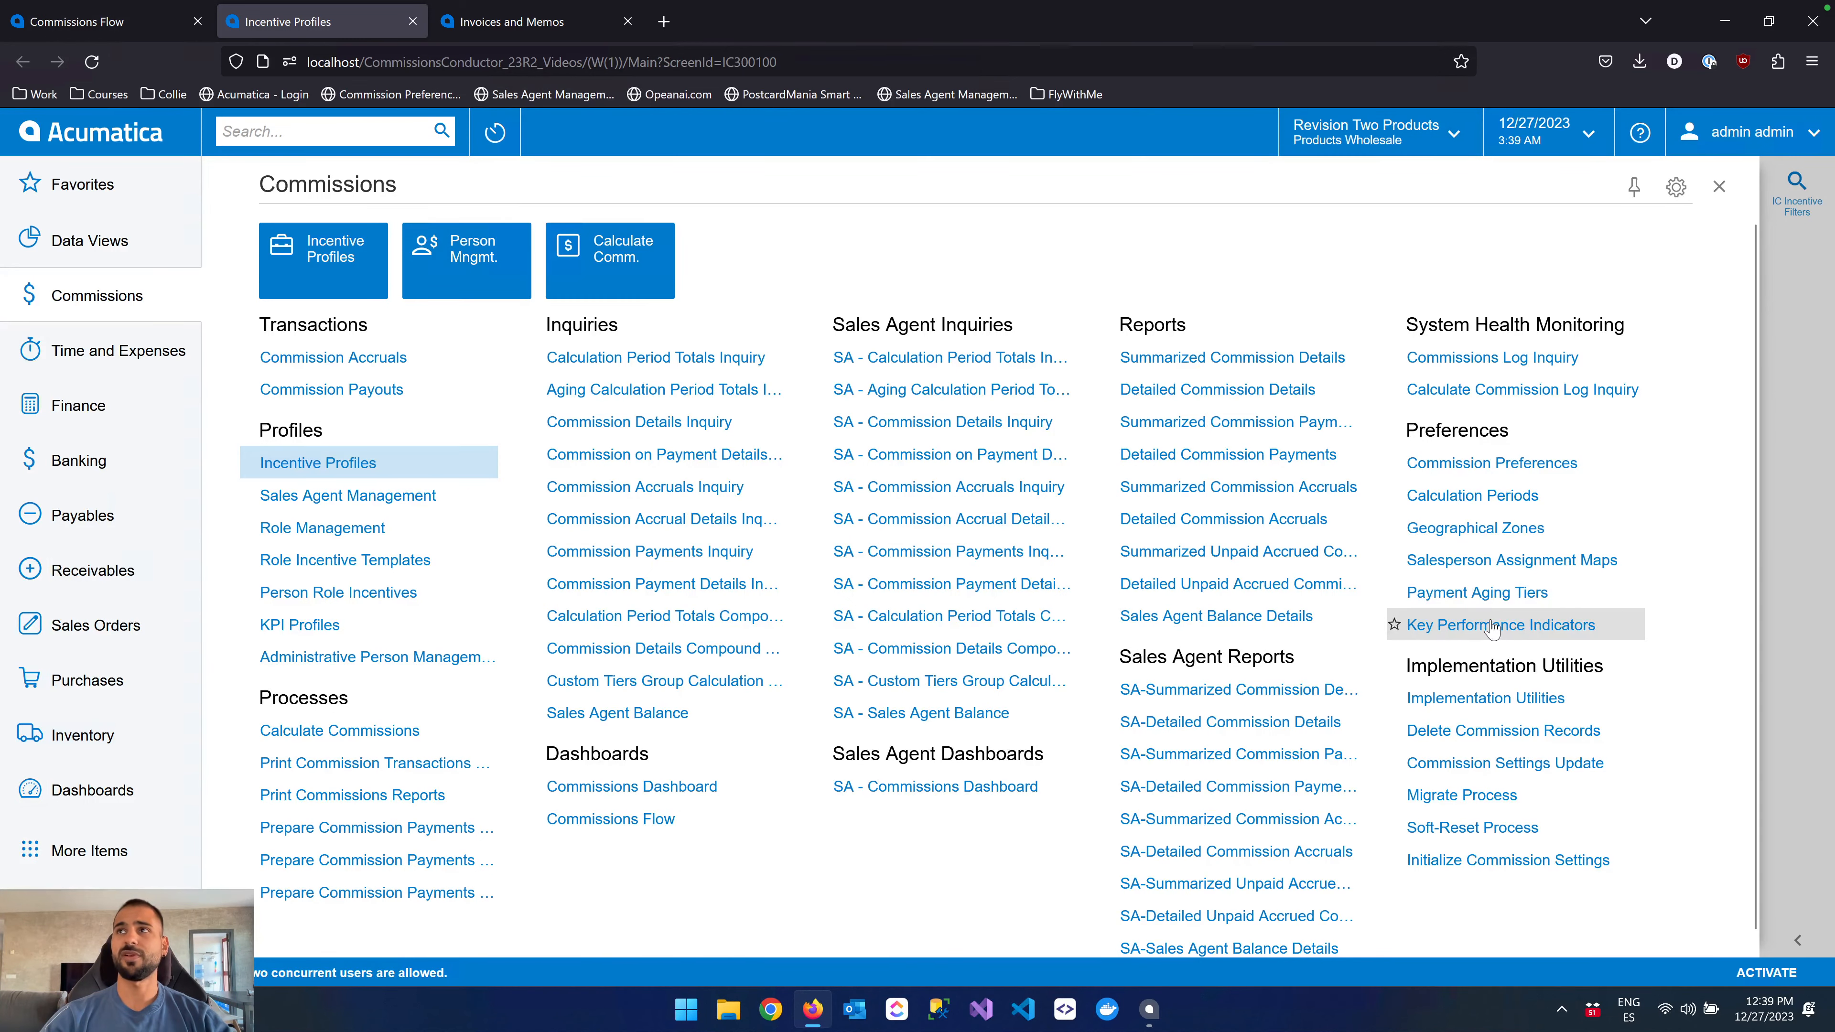
pyautogui.rightClick(369, 21)
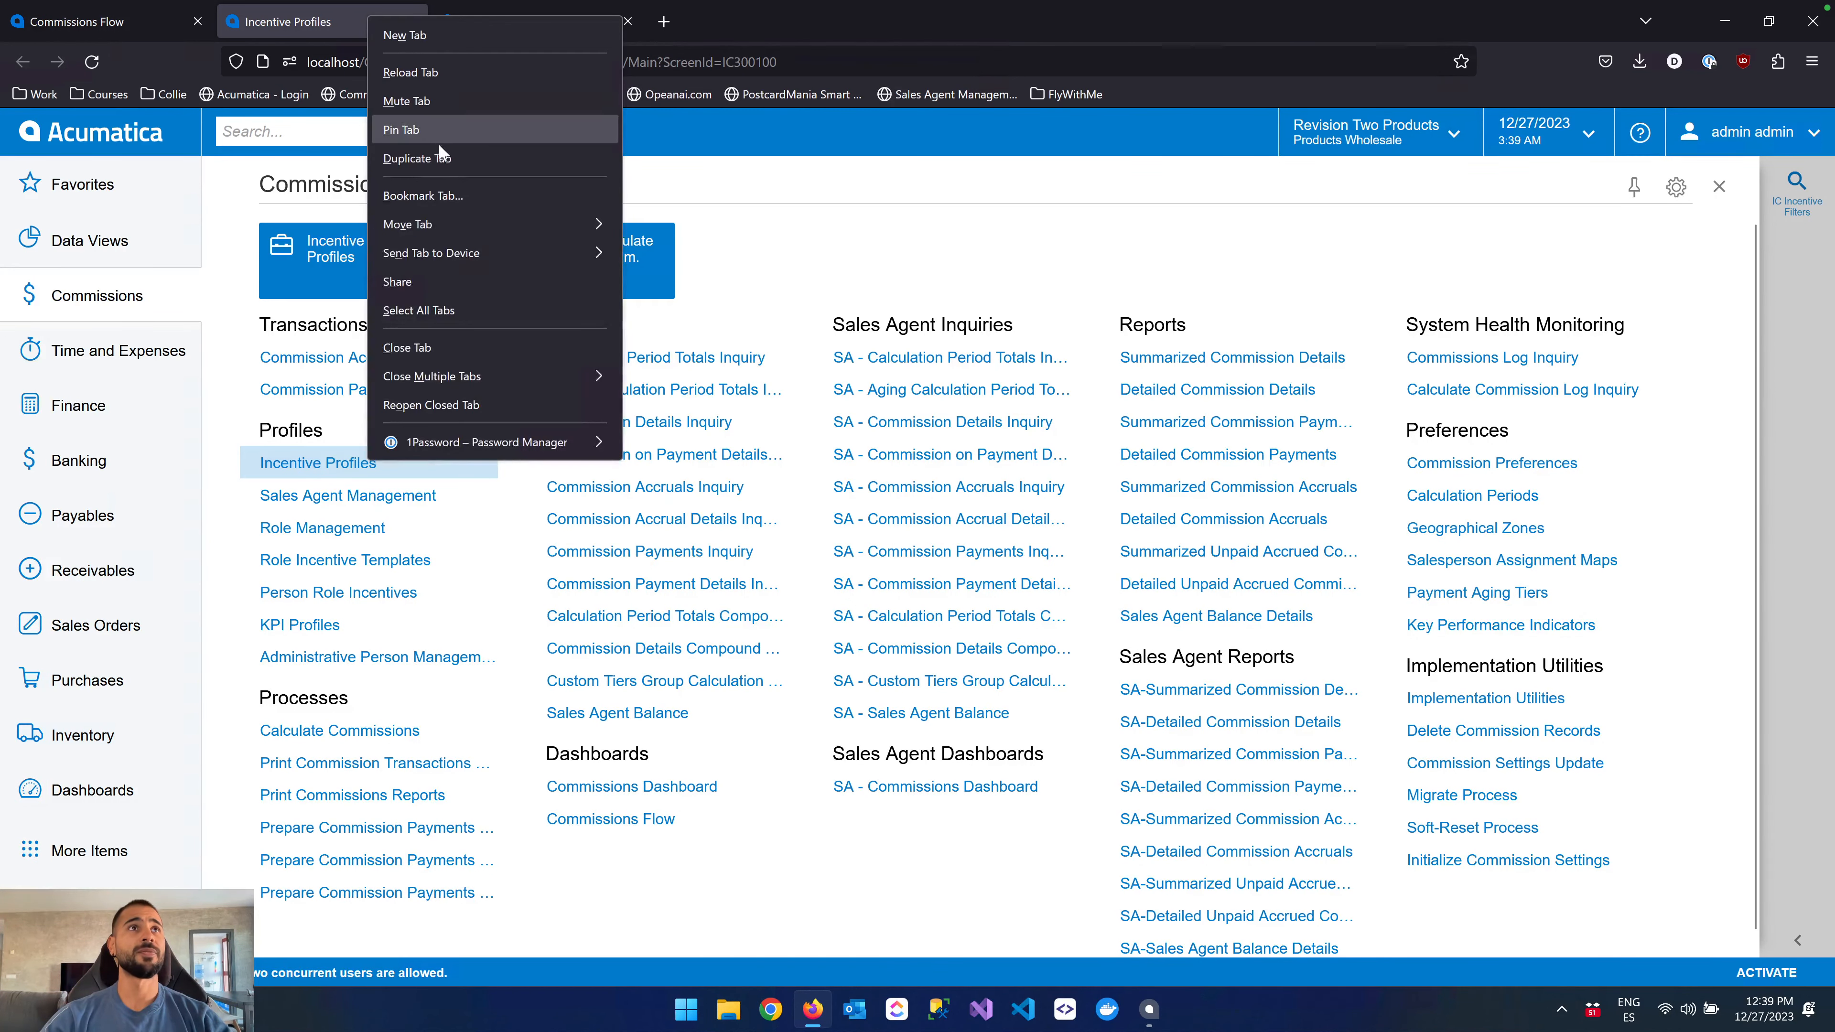
pyautogui.click(433, 157)
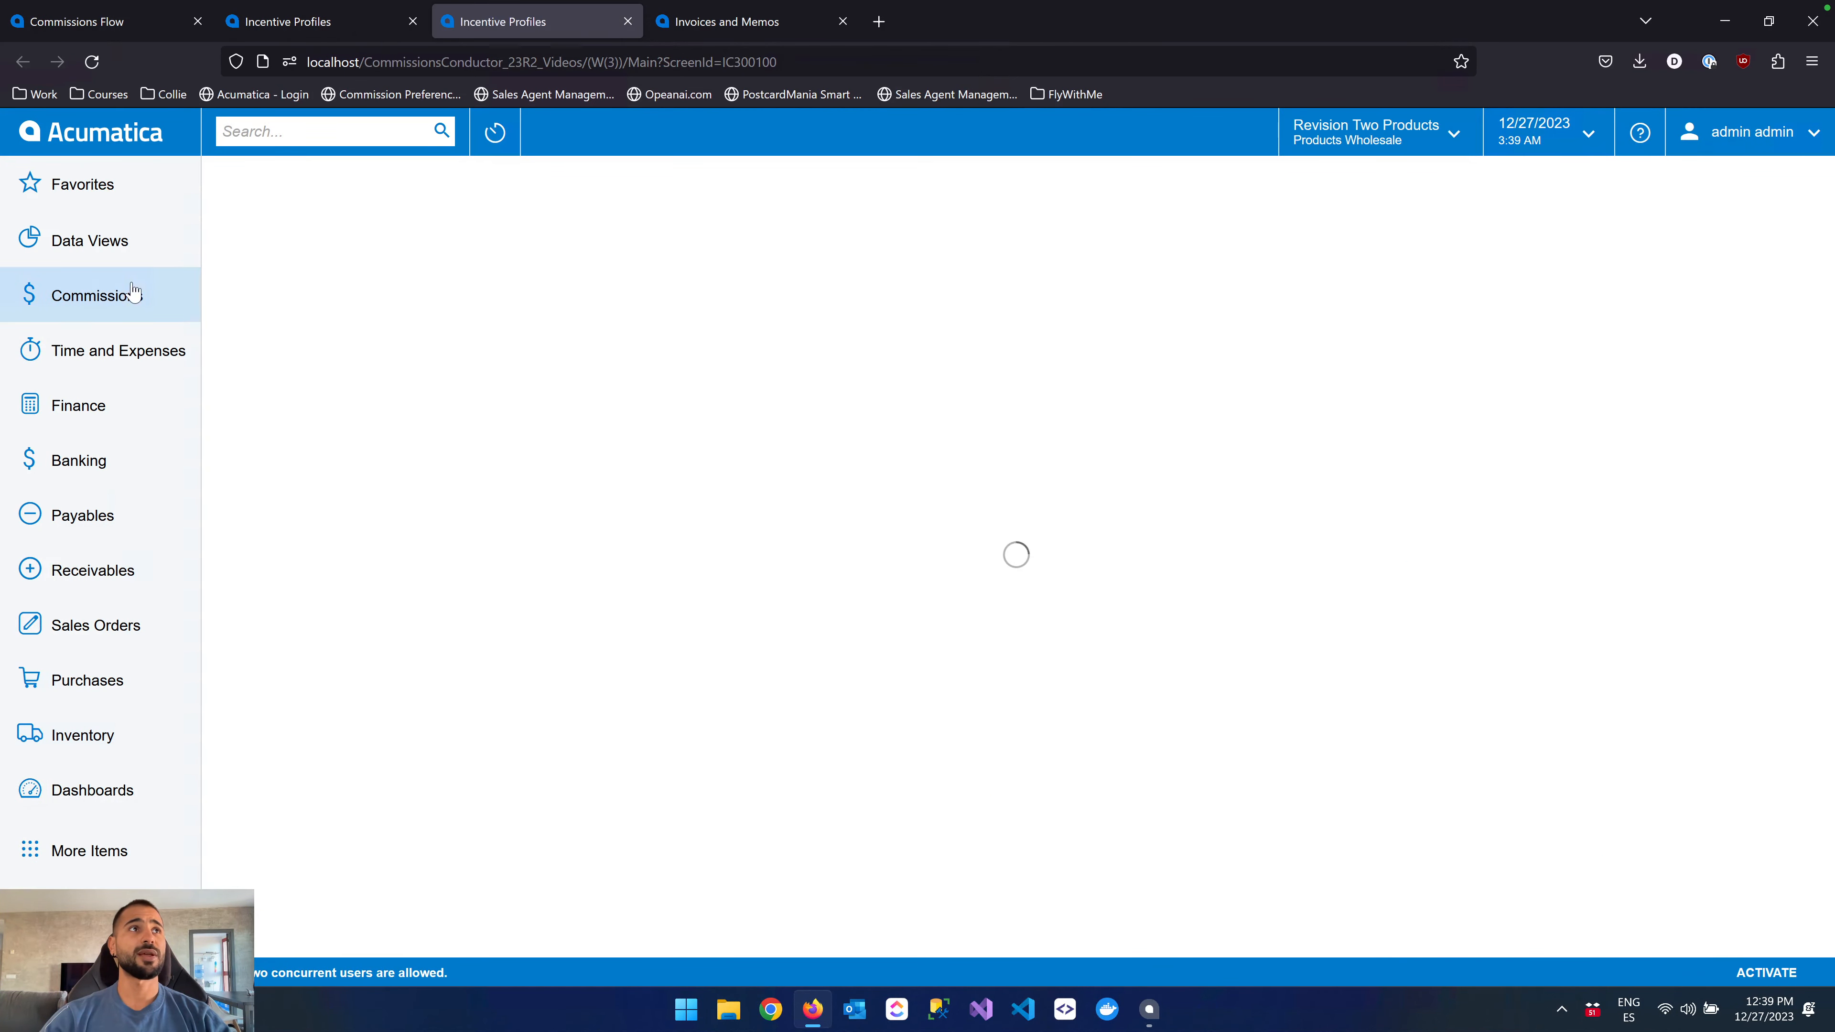
pyautogui.click(134, 293)
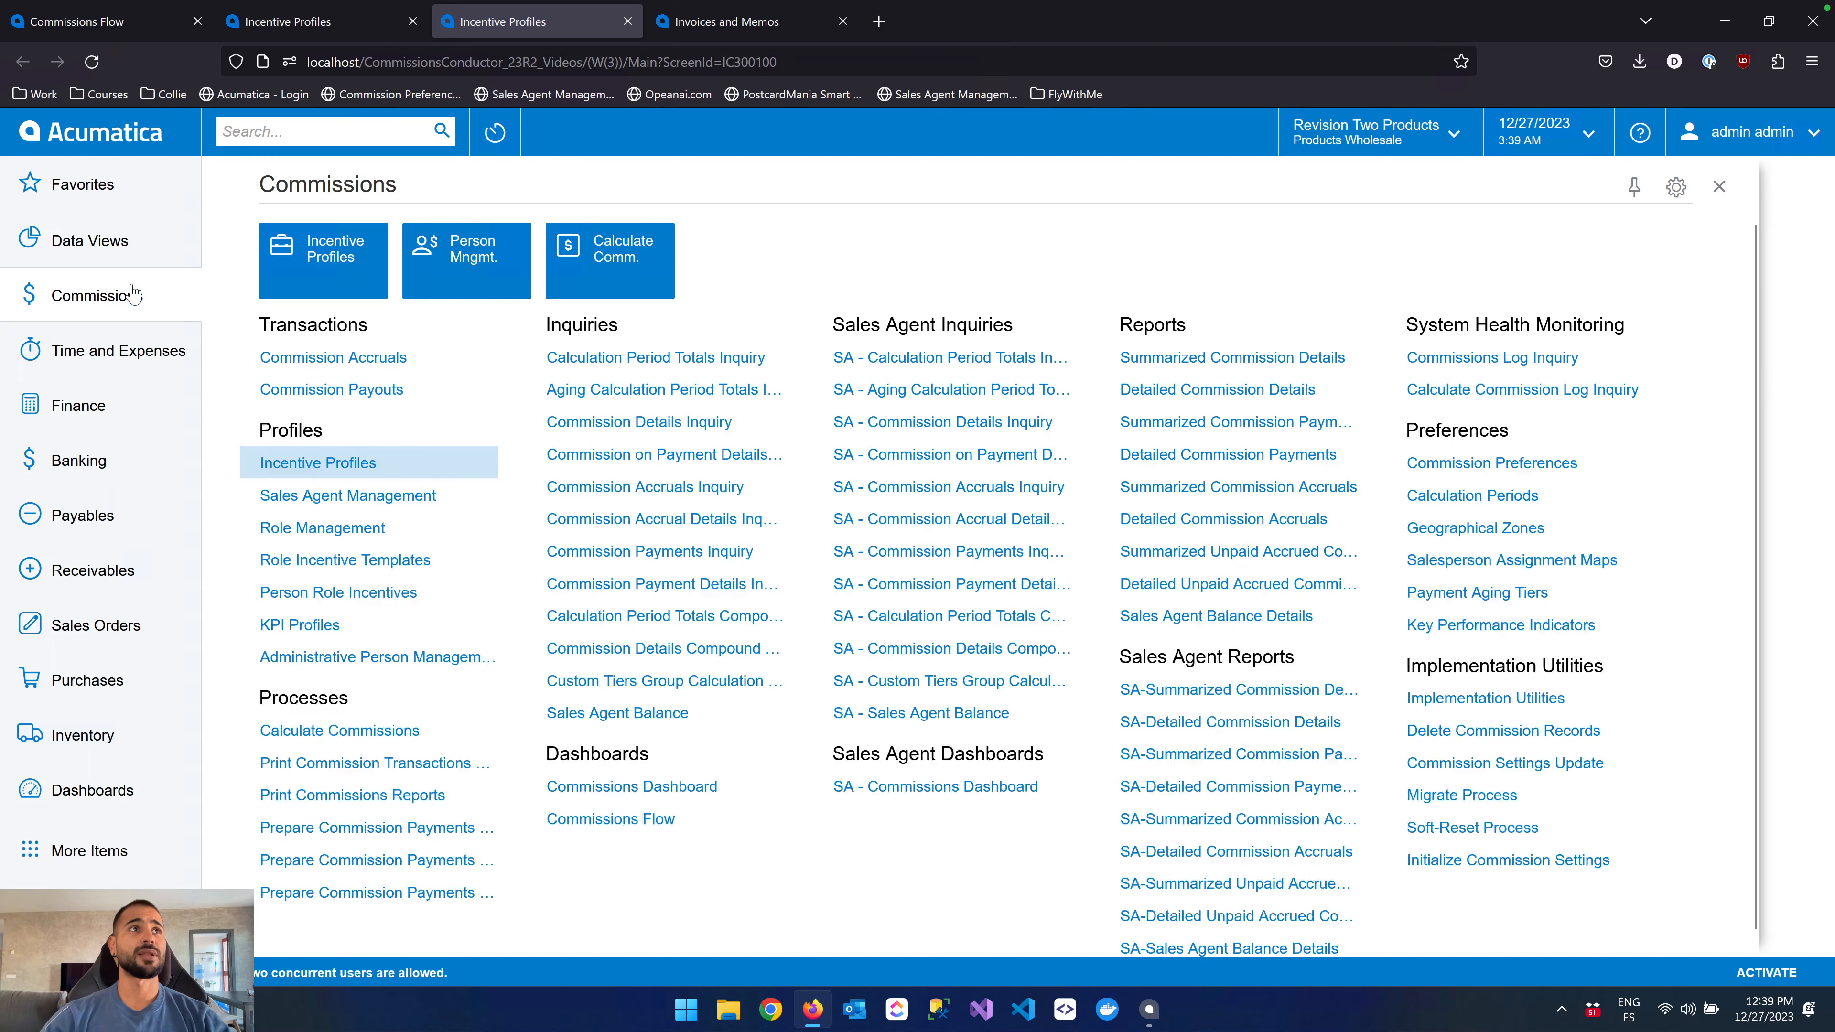
pyautogui.click(1535, 637)
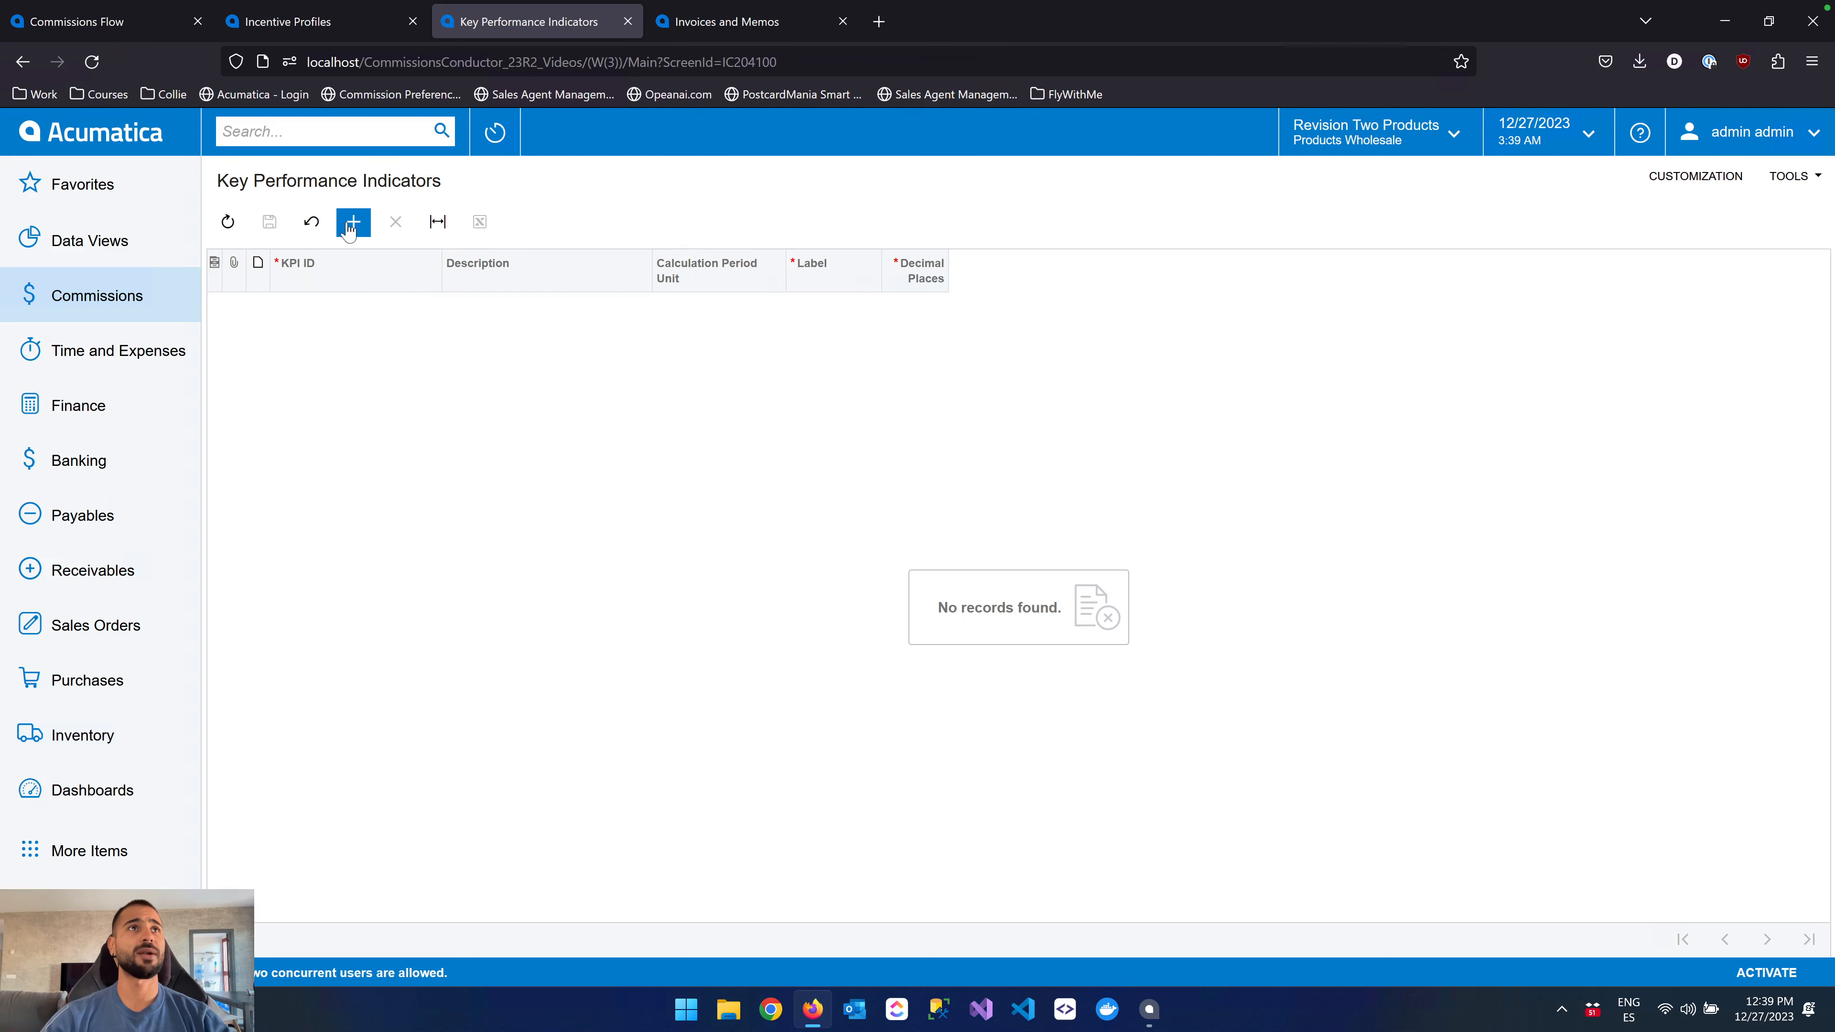
# Add a key performance indicator with KPI ID 5STARSREVIEWS and description "5 Starts Review".
pyautogui.click(353, 221)
pyautogui.write('5STARTS')
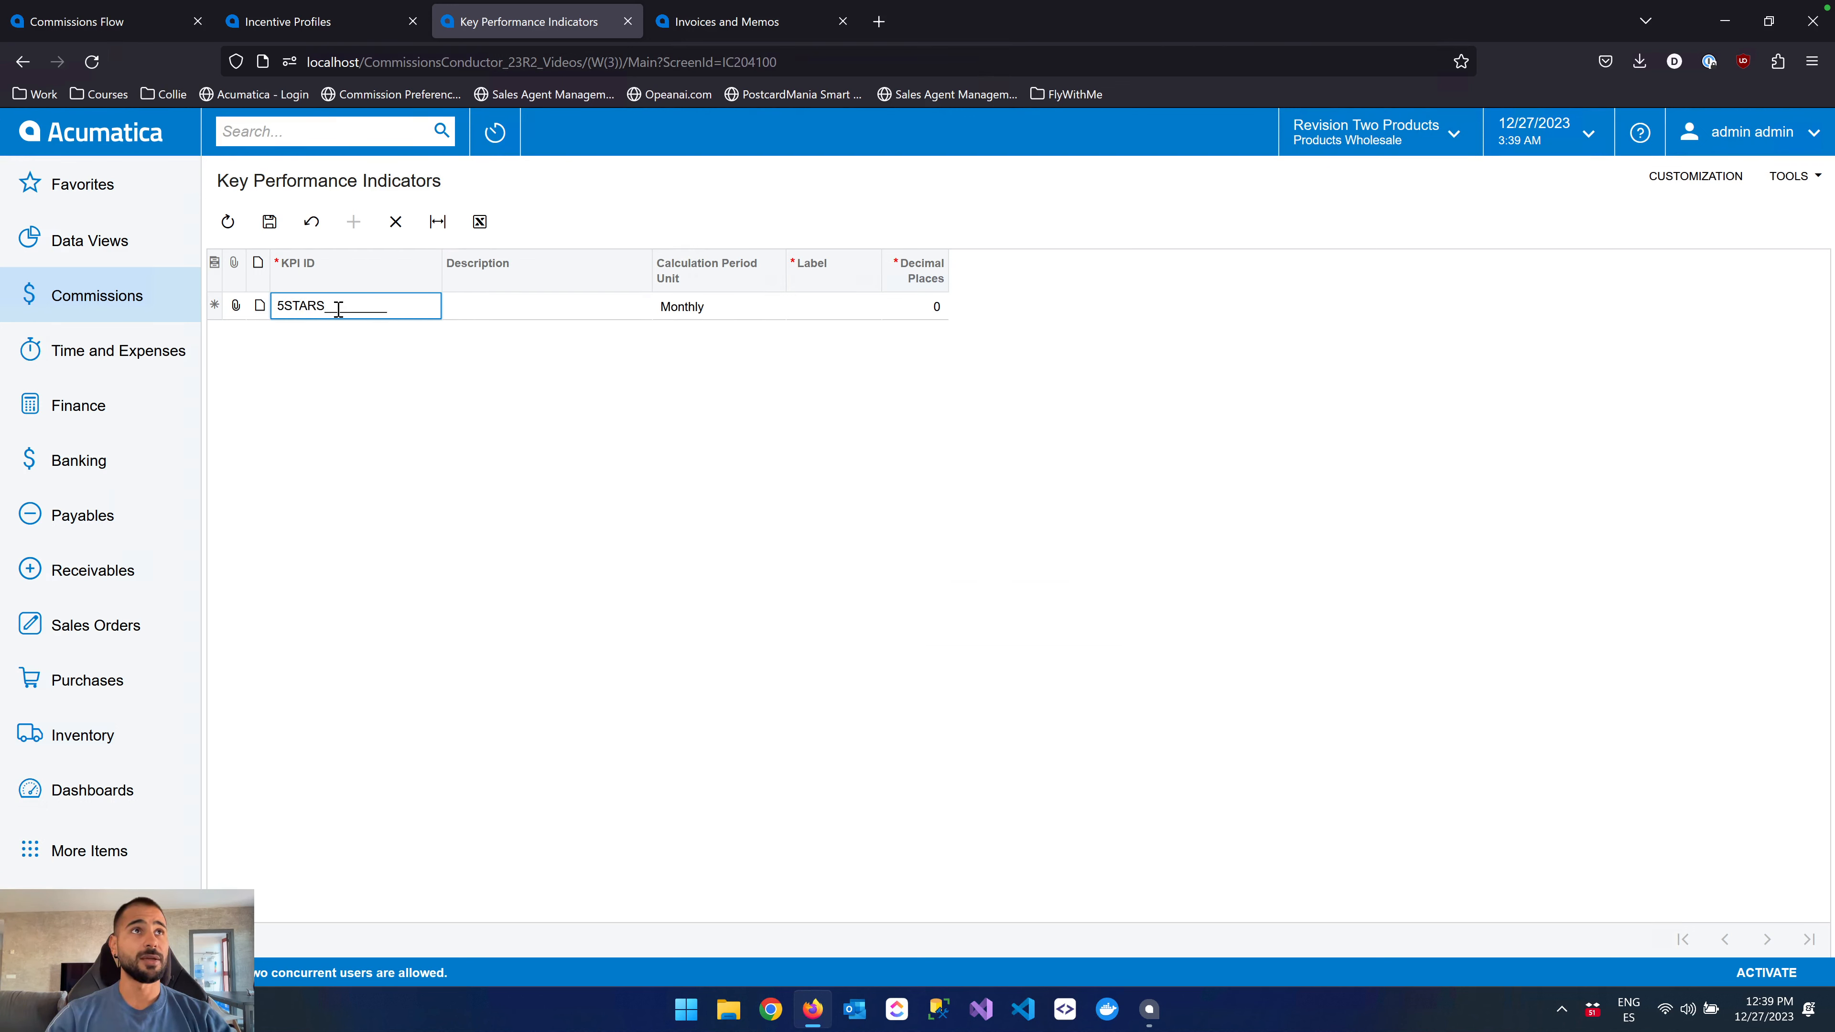
pyautogui.write('EVIEWS')
pyautogui.click(522, 302)
pyautogui.write('5 ')
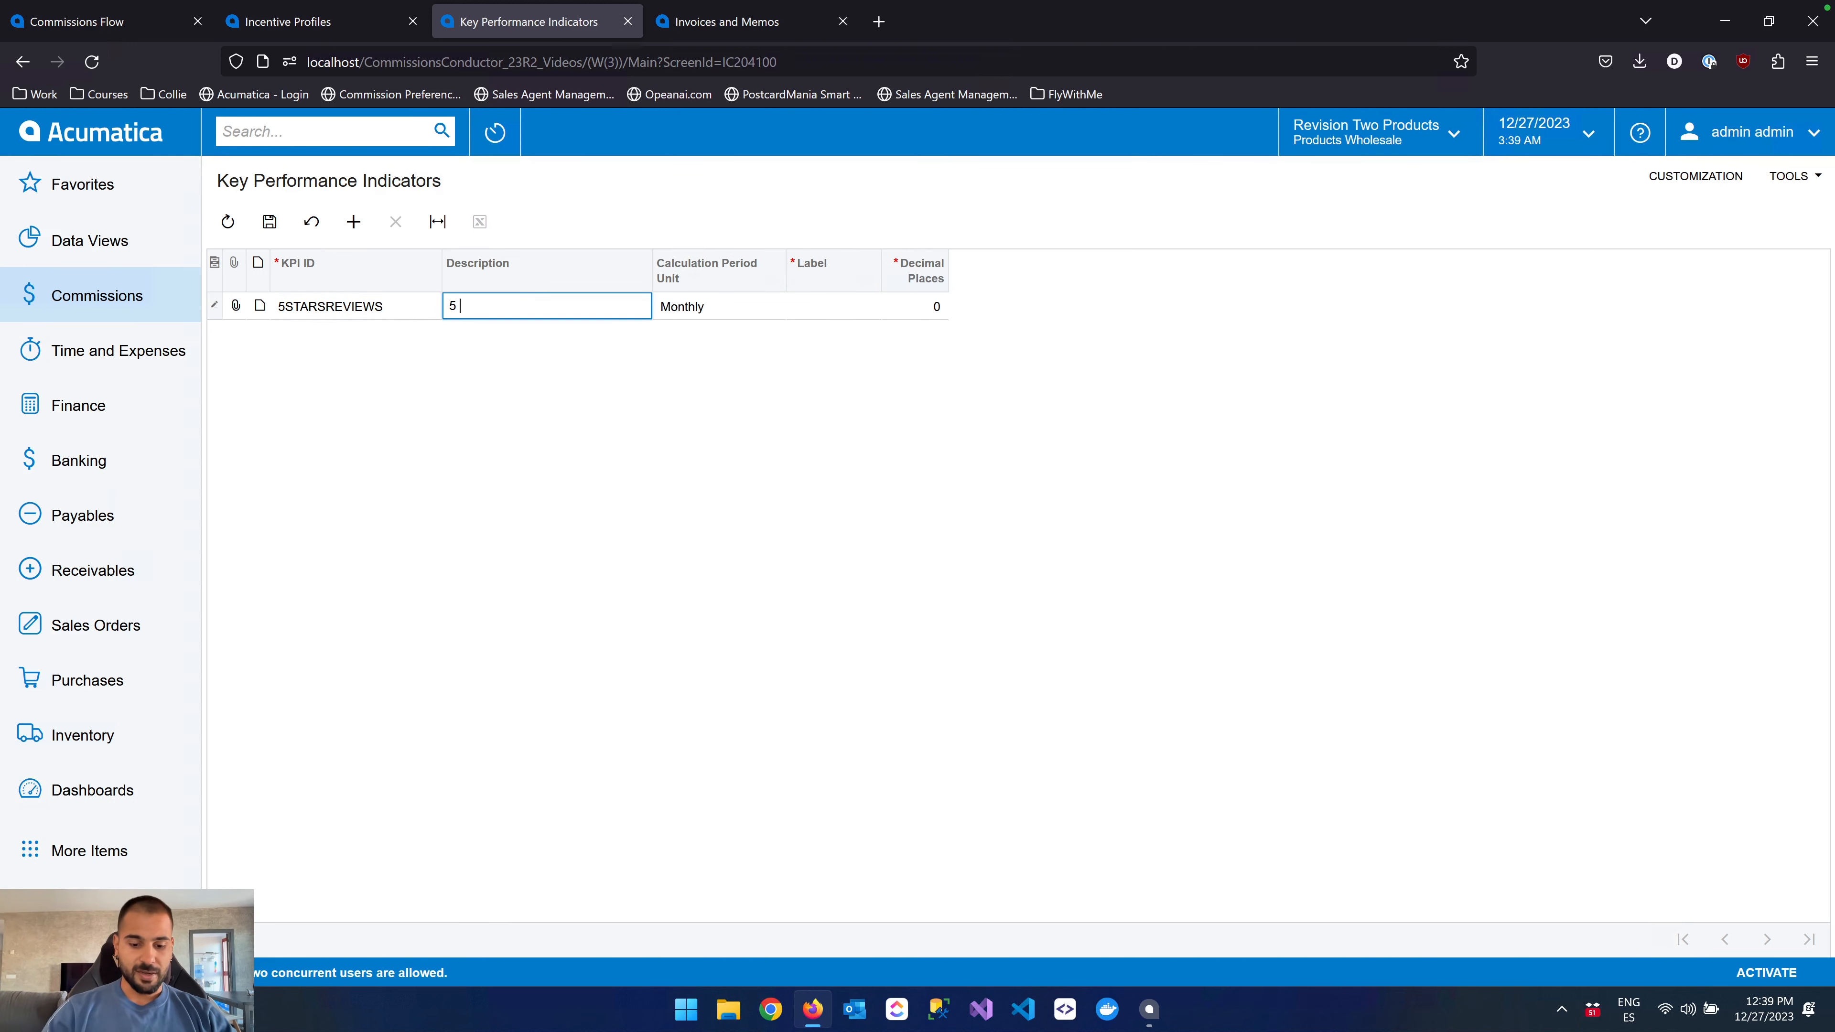
pyautogui.write('Starts Revie')
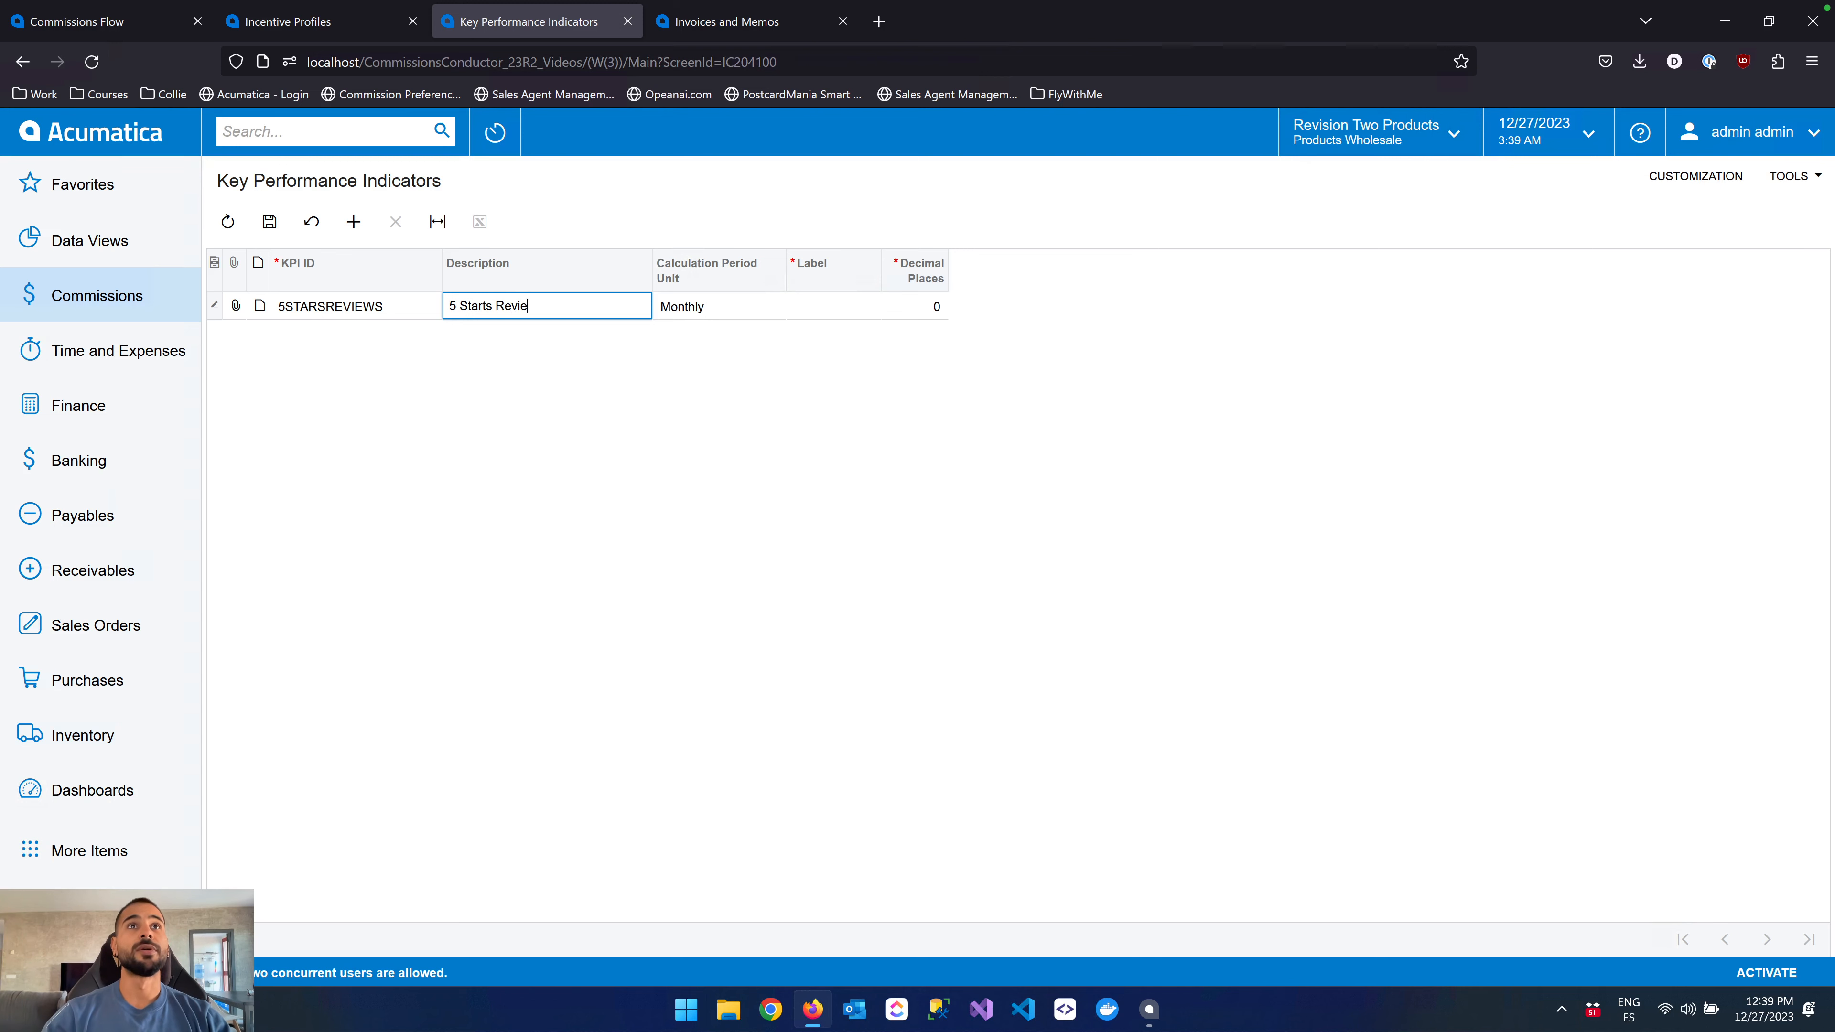
pyautogui.write('w')
# Give the new KPI the label "5-Stars", keep its Monthly period and 0 decimal places, and save it.
pyautogui.click(742, 309)
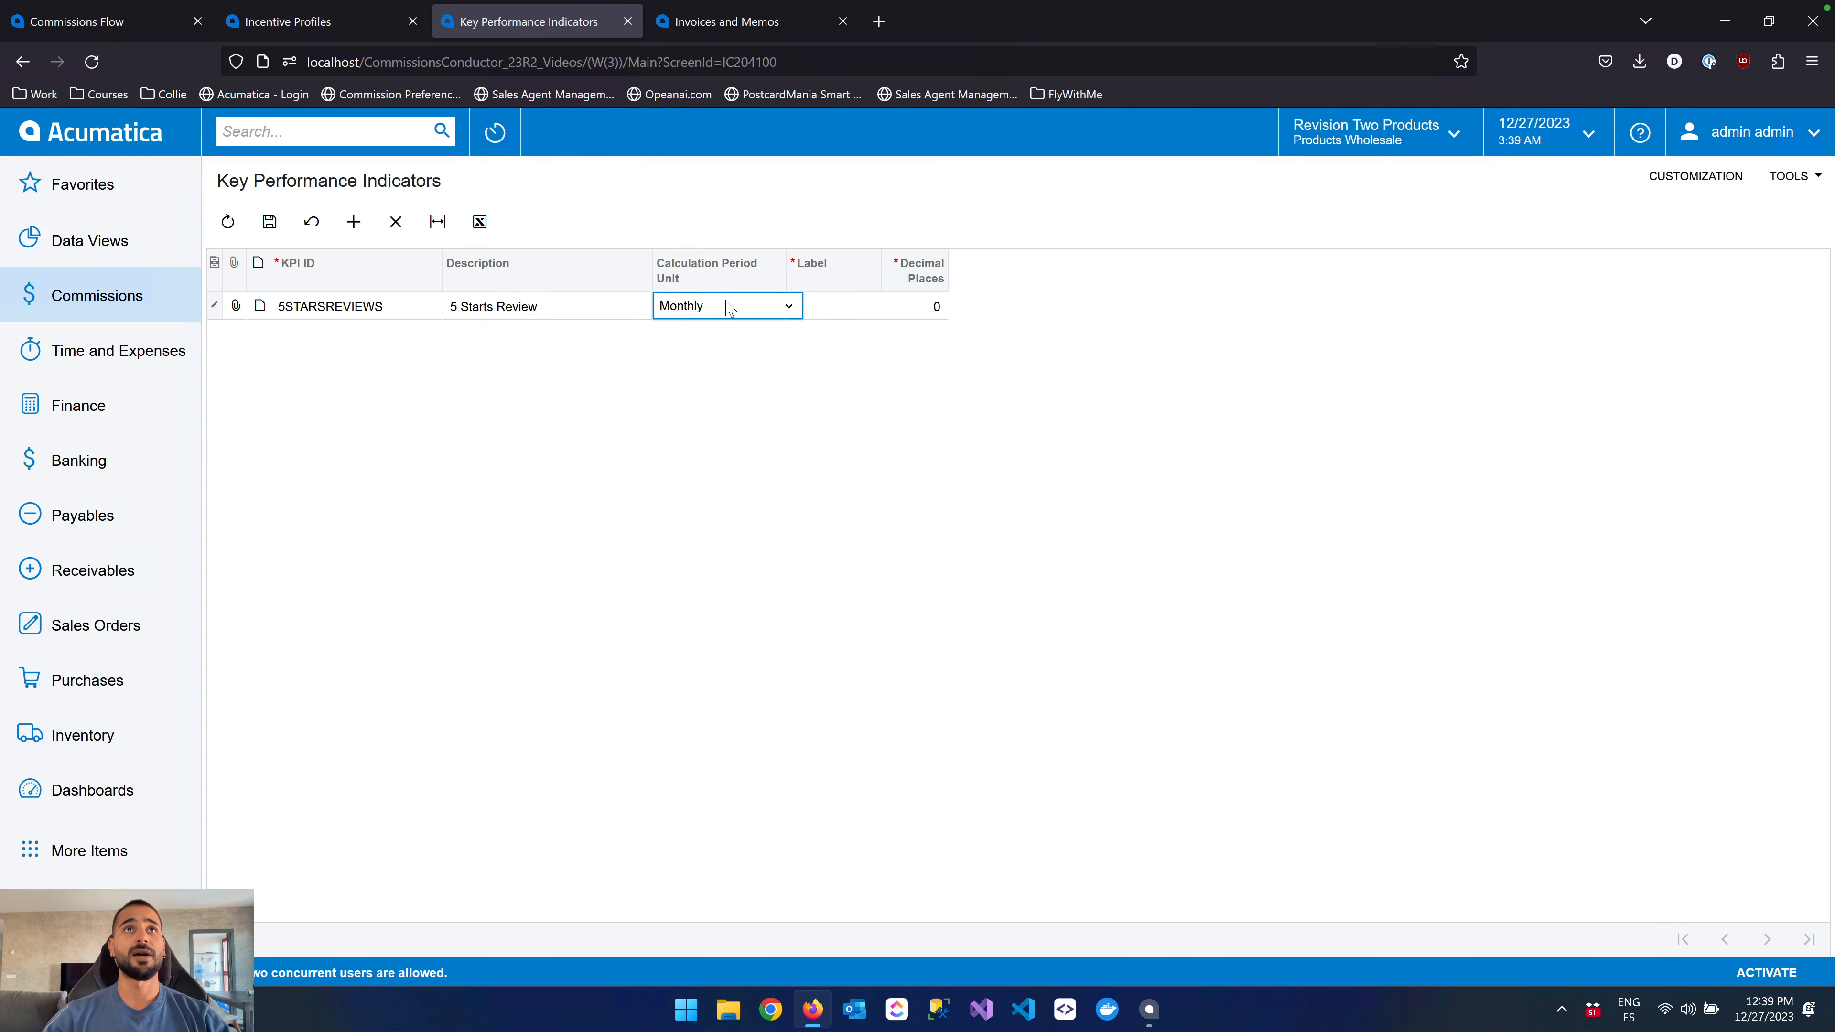
pyautogui.click(836, 304)
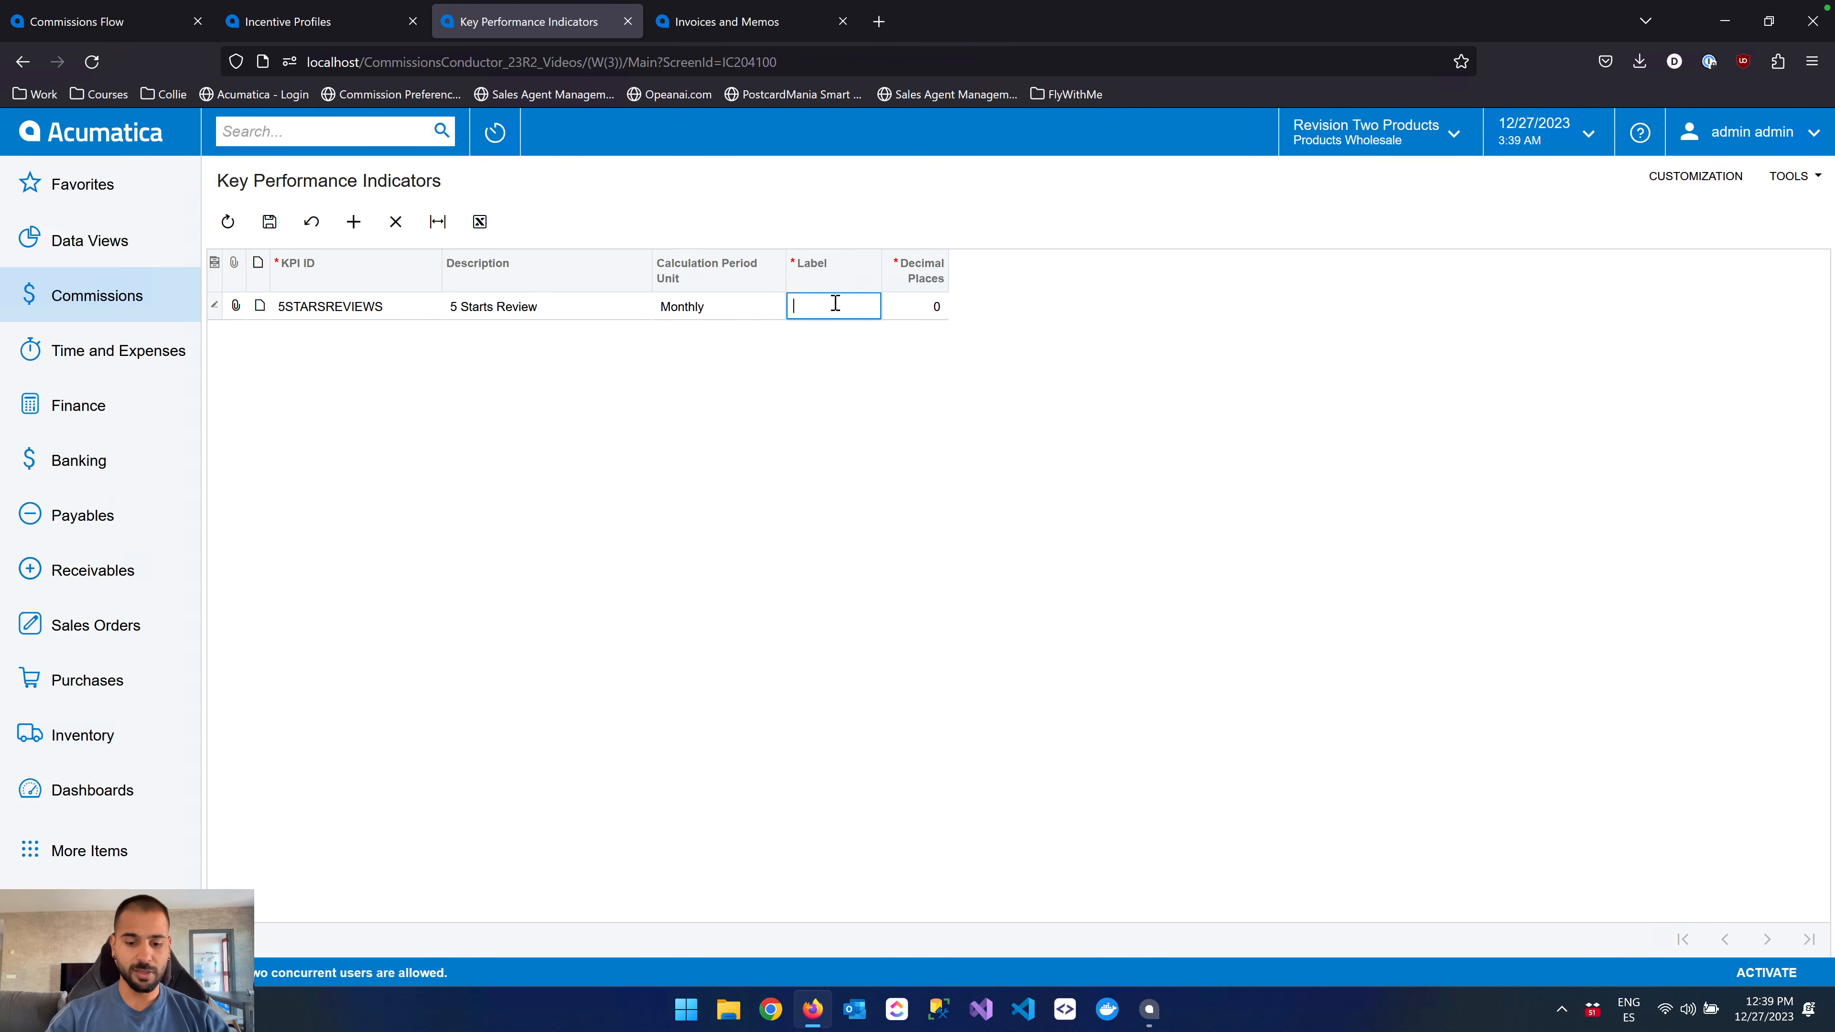
pyautogui.write('5-stars')
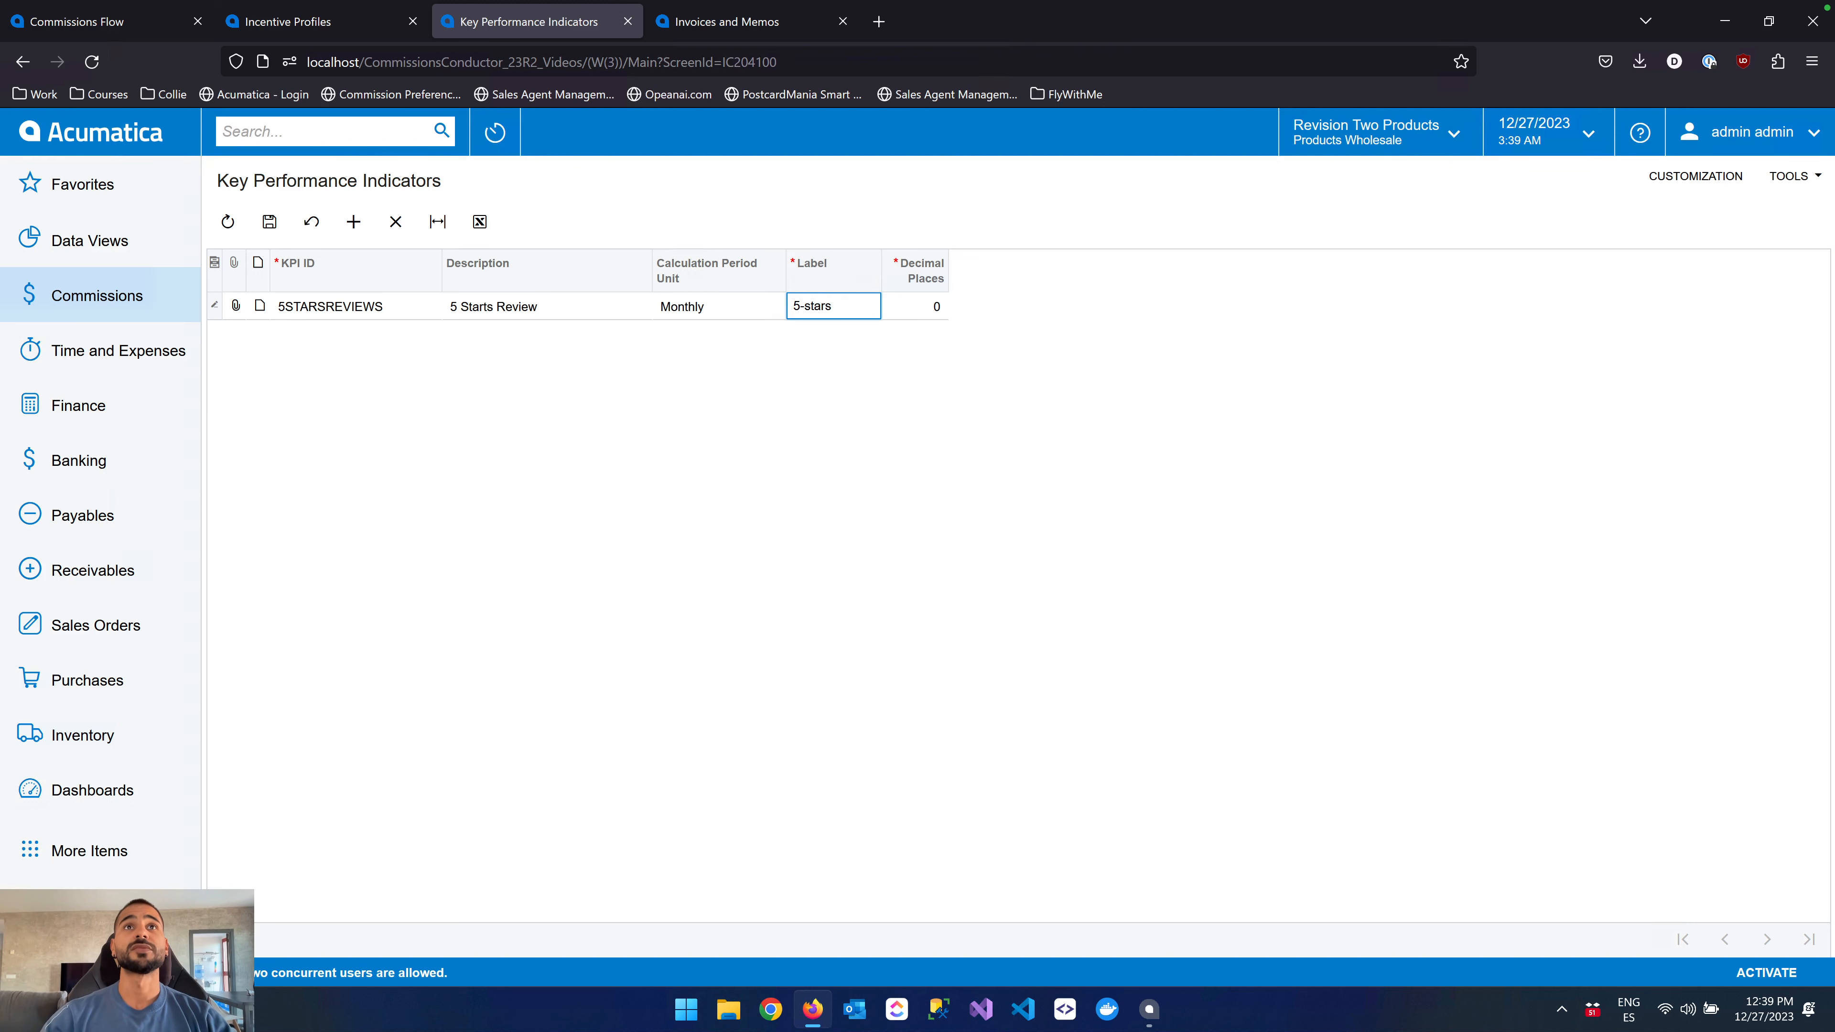
pyautogui.click(810, 307)
pyautogui.press('BackSpace')
pyautogui.write('S')
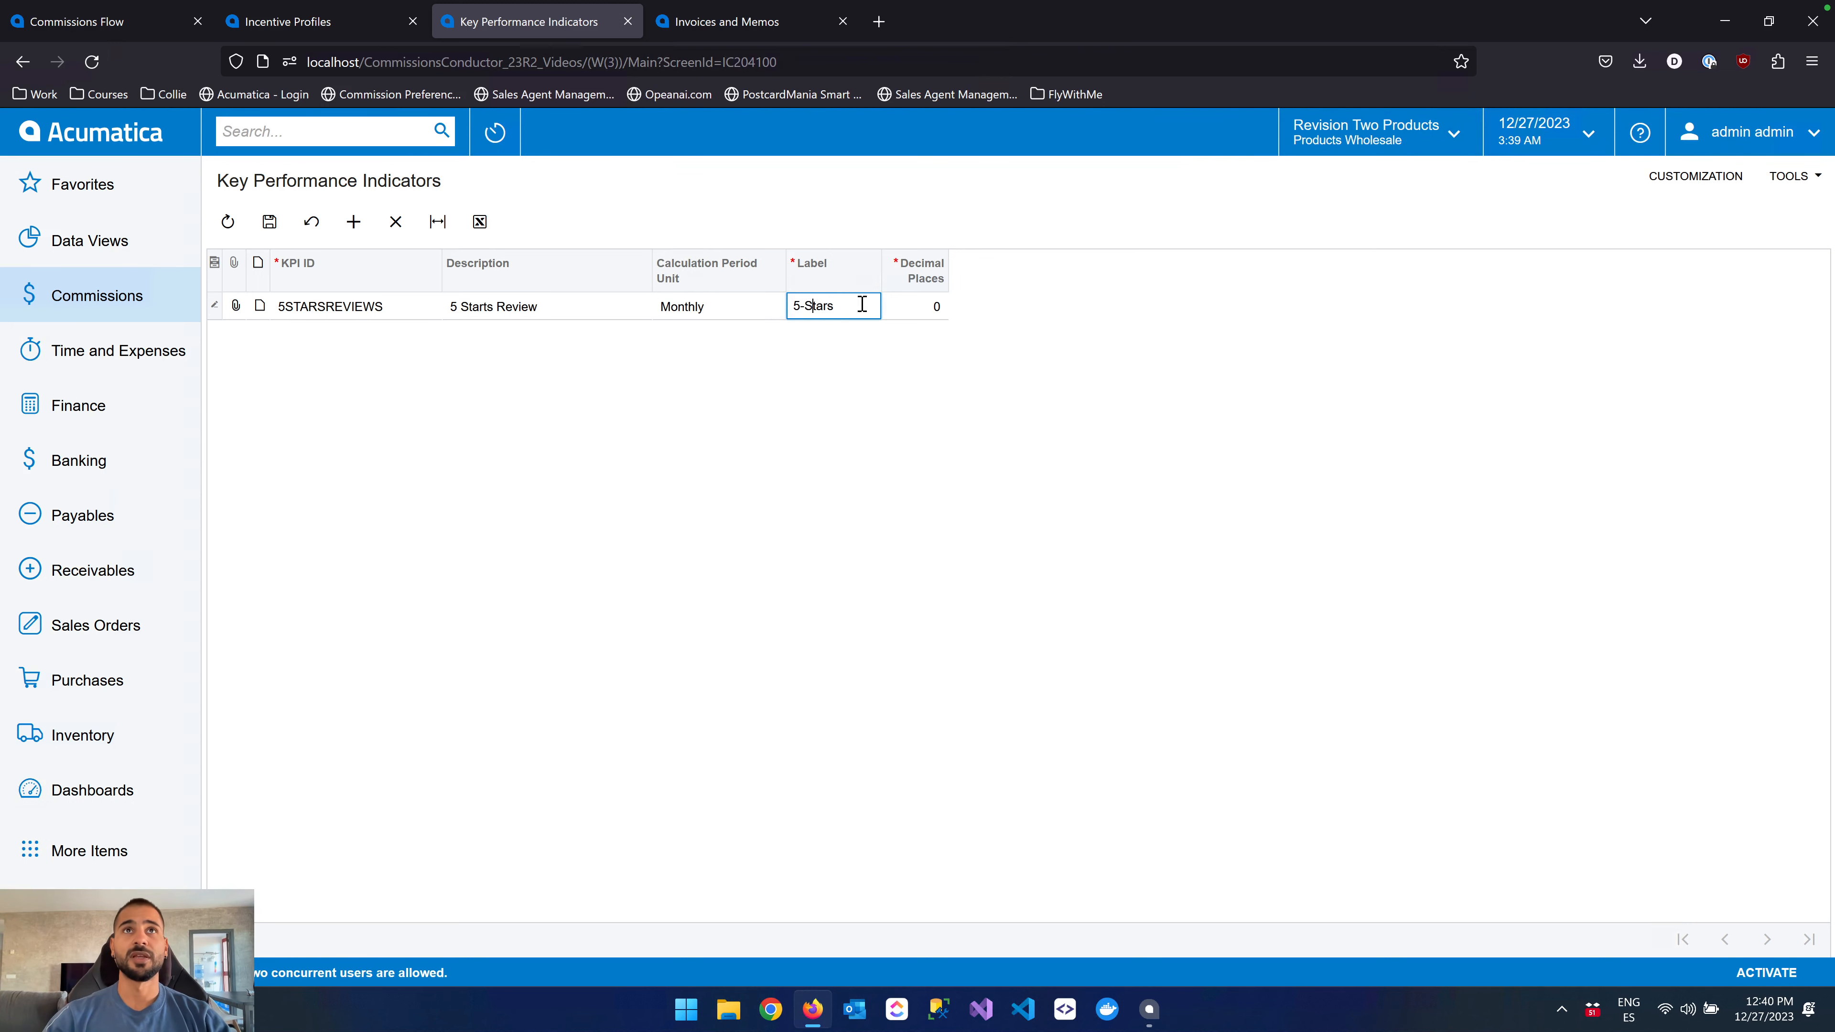
pyautogui.click(937, 307)
pyautogui.click(990, 334)
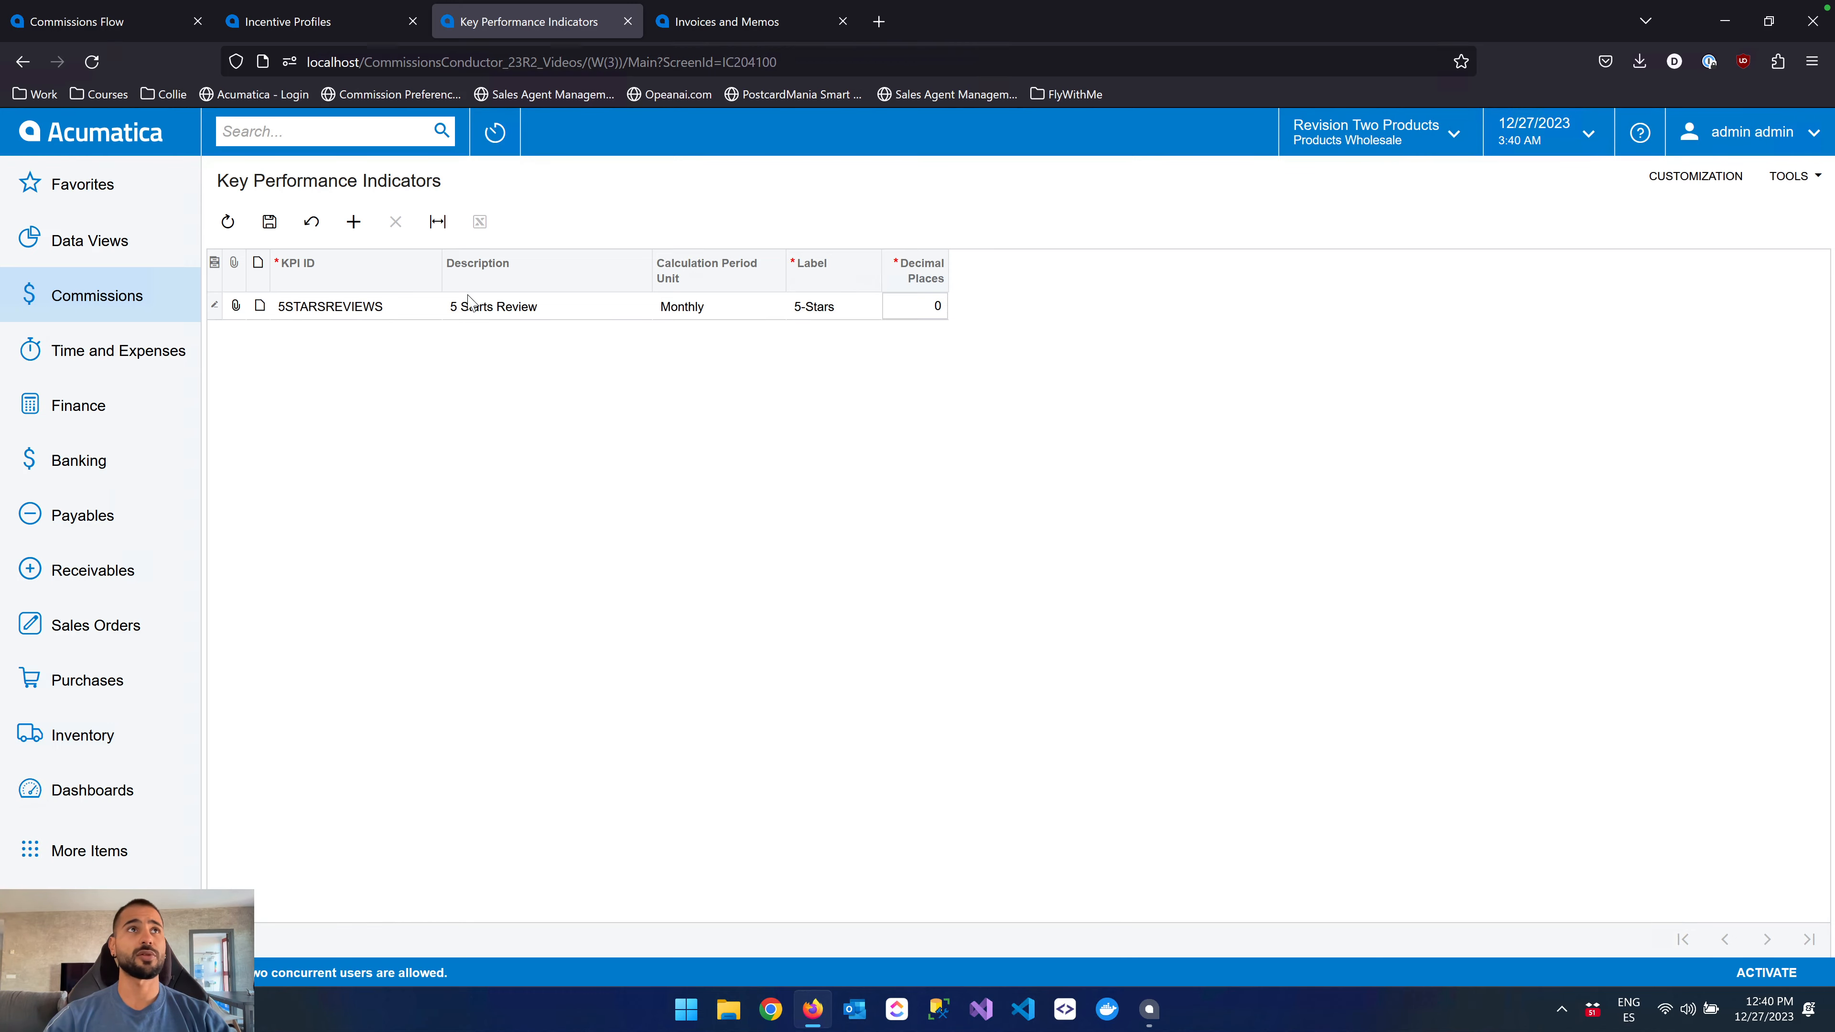
pyautogui.click(270, 221)
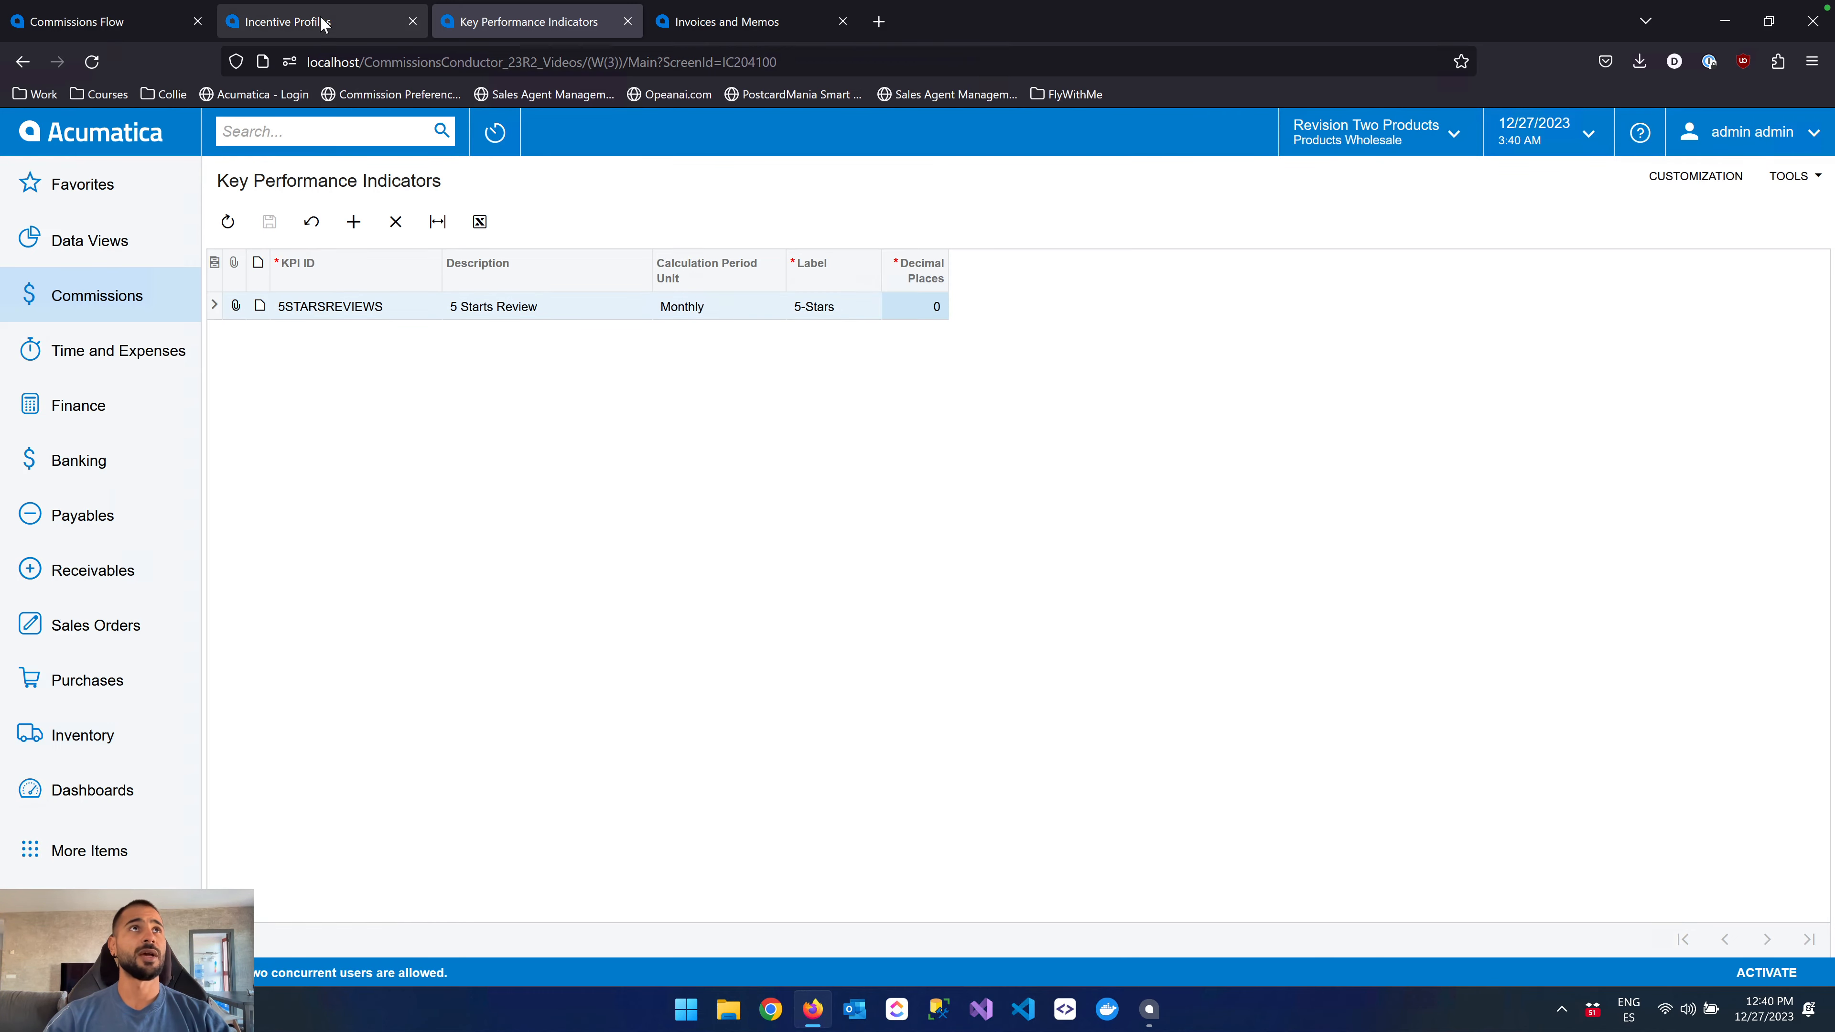
# Return to the TEST incentive profile and select 5STARSREVIEWS as the Tertiary KPI ID.
pyautogui.click(289, 21)
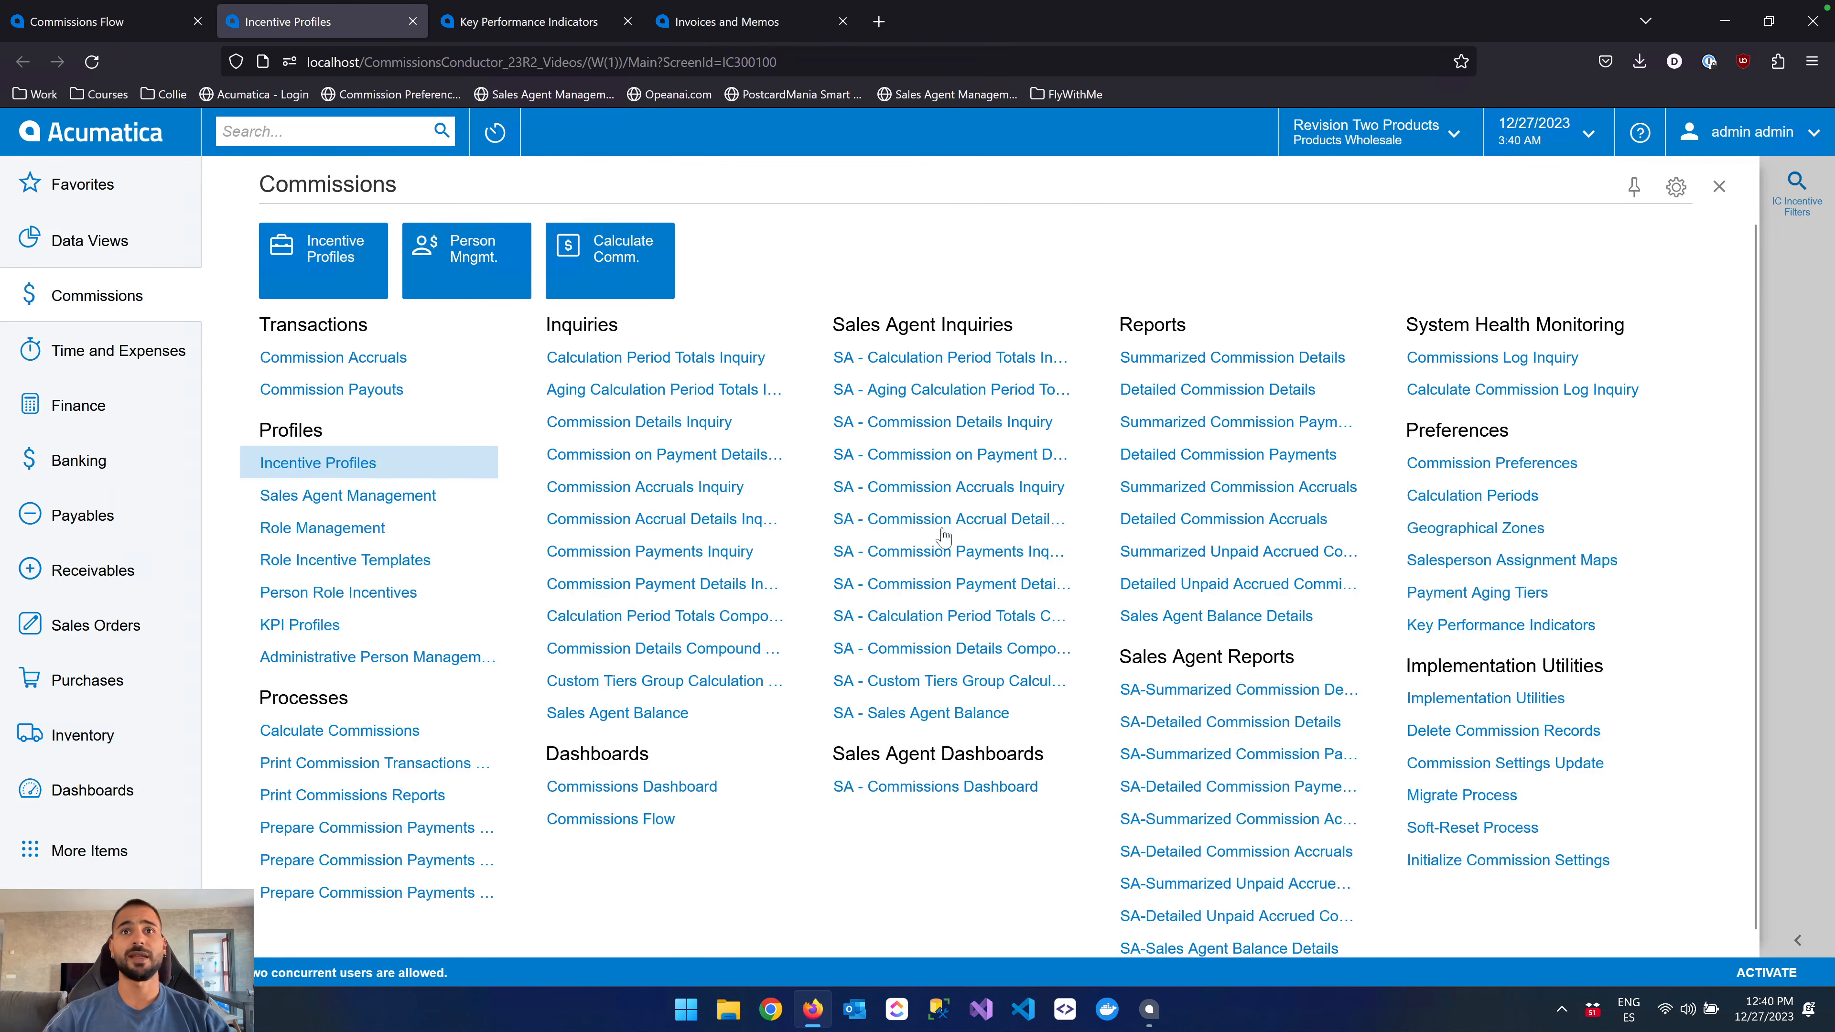
pyautogui.click(1720, 186)
pyautogui.click(1057, 670)
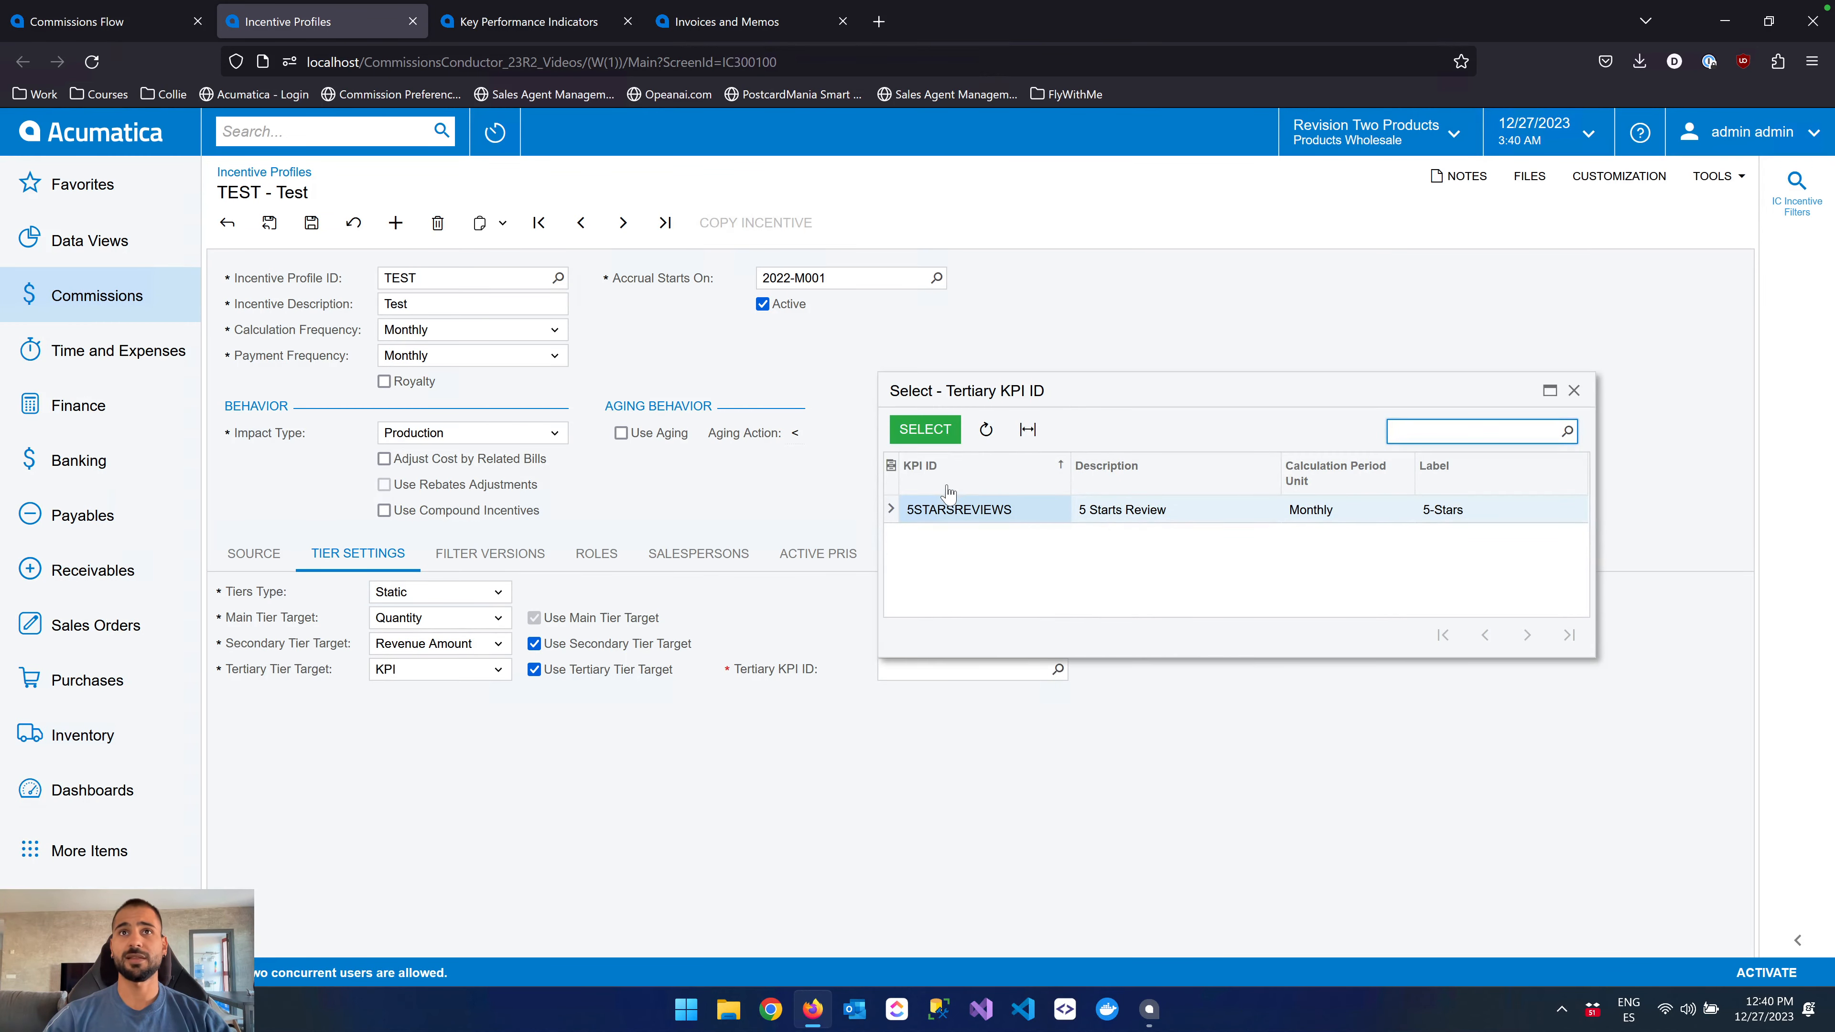
pyautogui.click(932, 434)
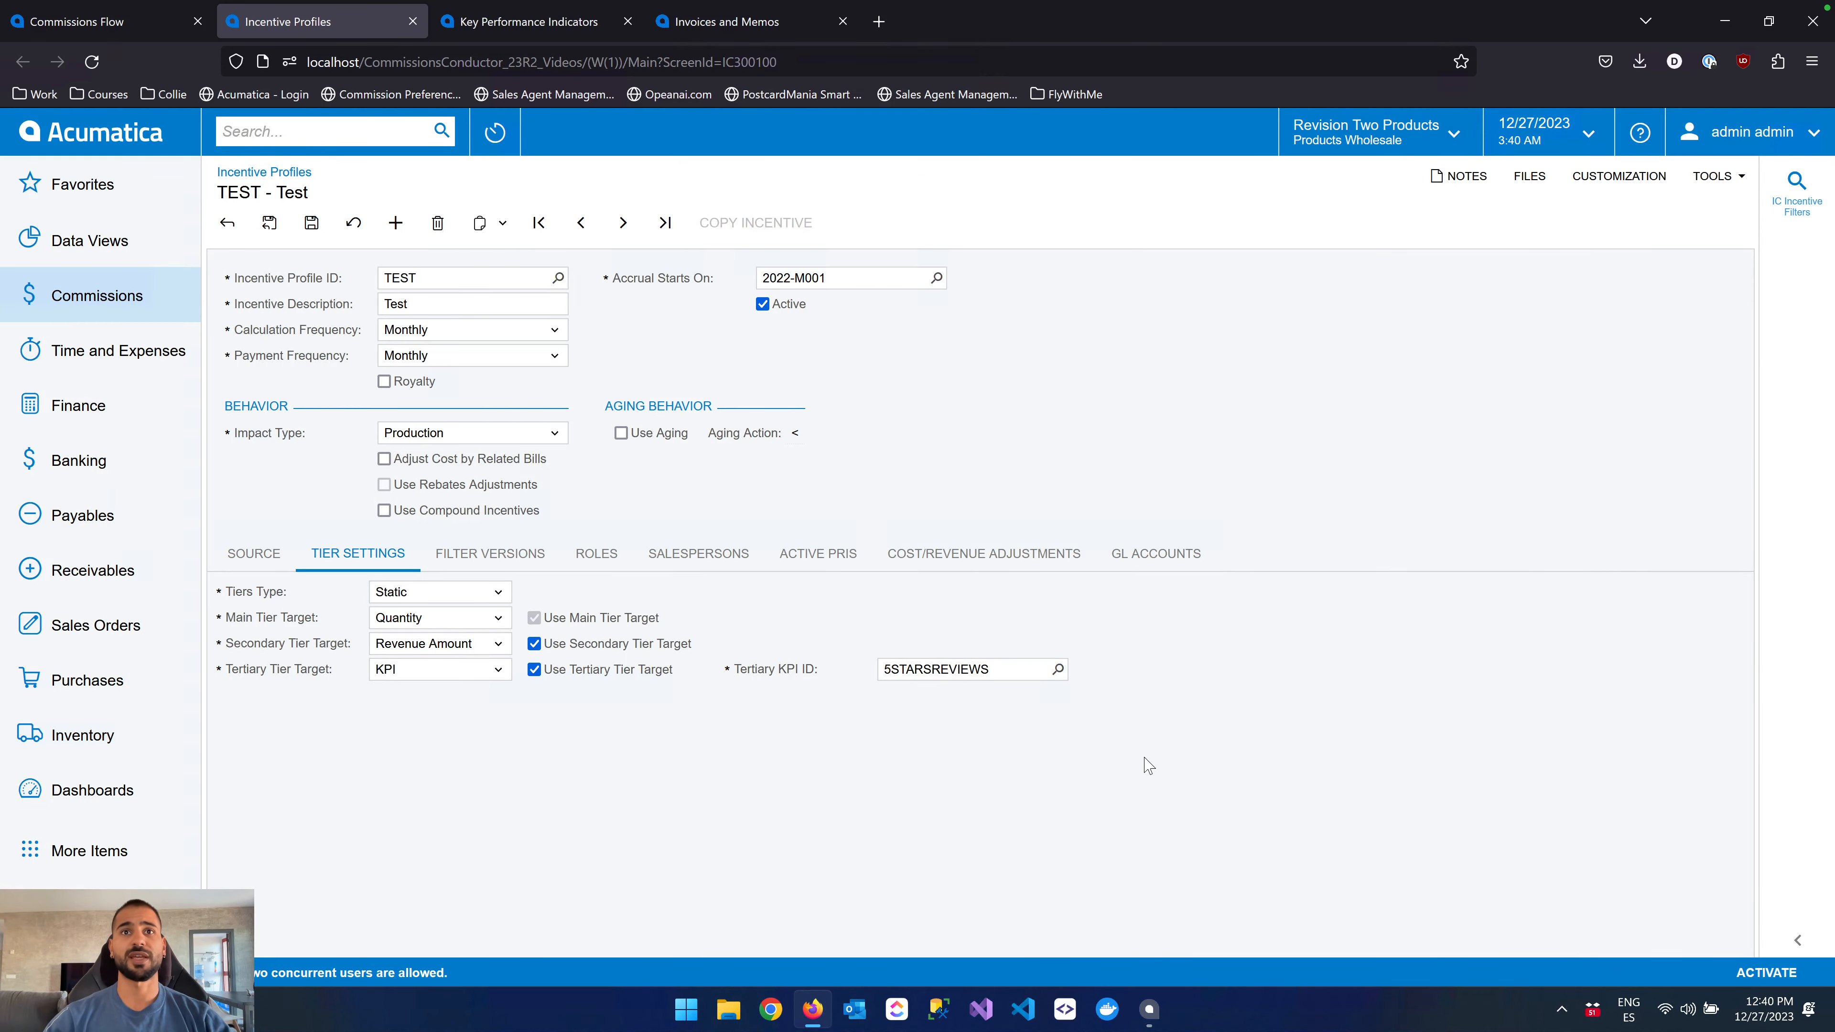
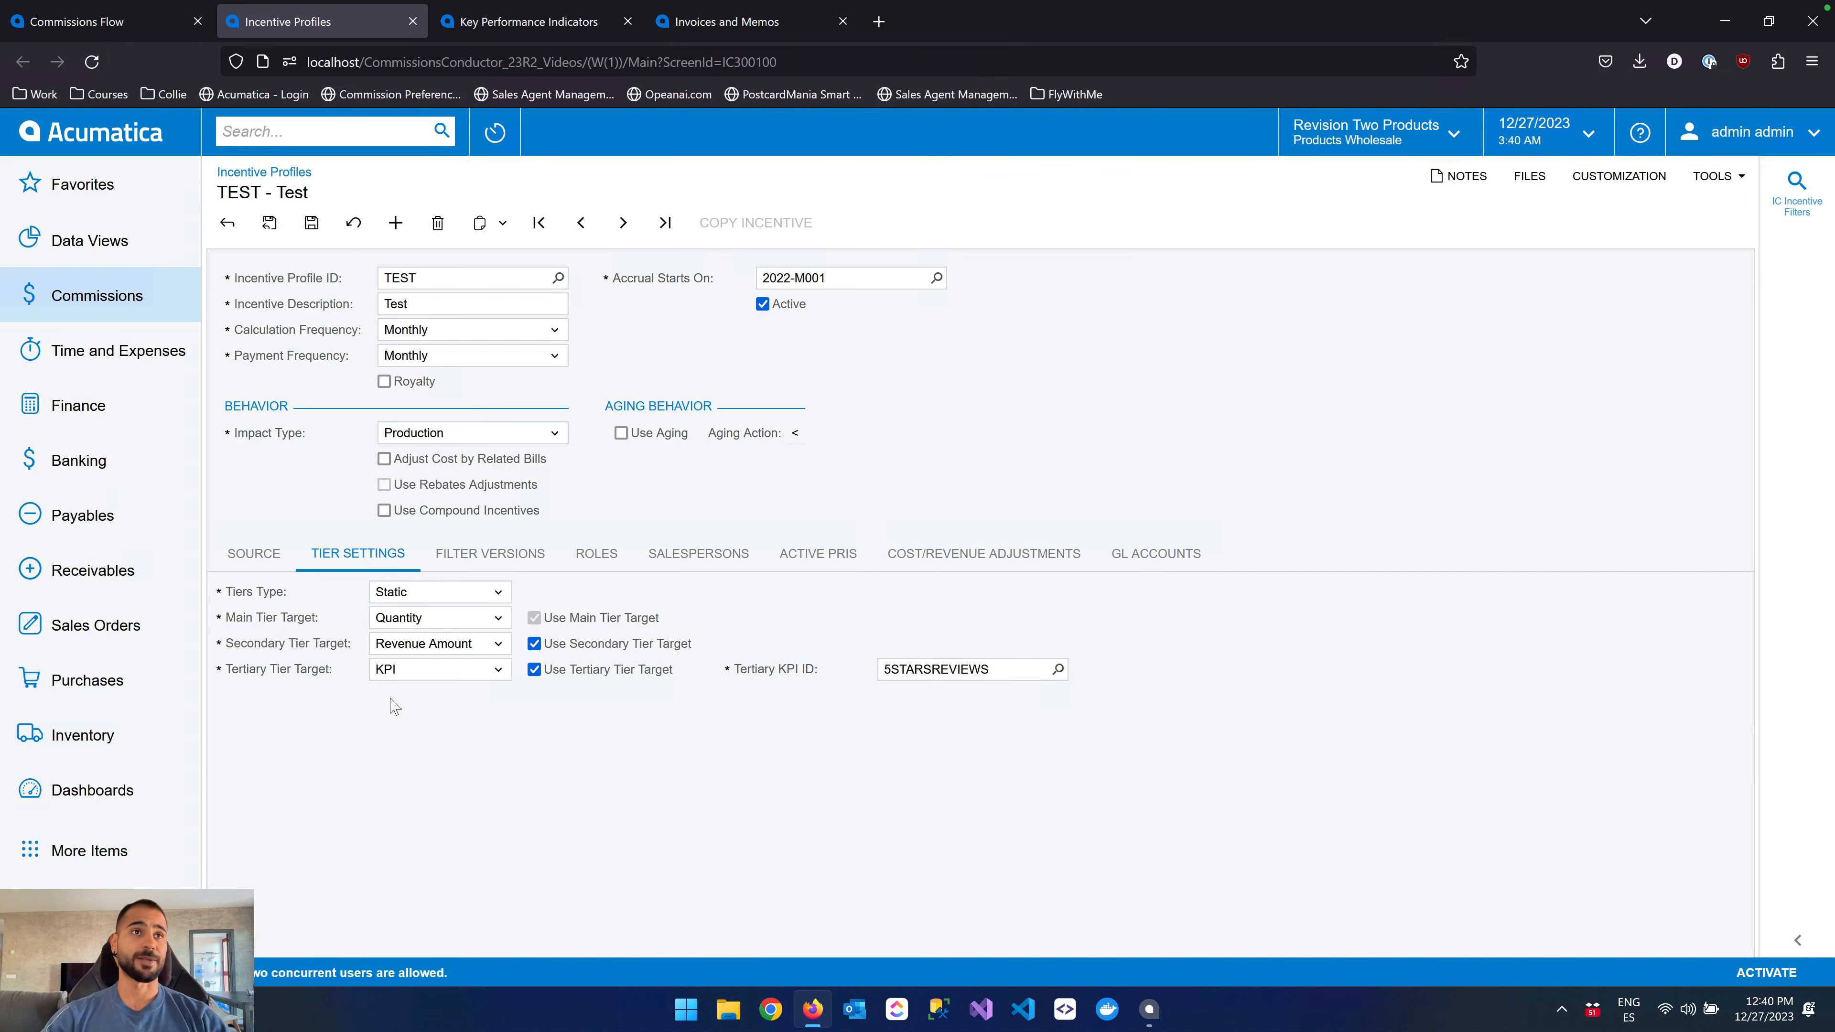
# View the profile's filter versions and locate the Filter element in the Commissions Flow diagram.
pyautogui.click(482, 567)
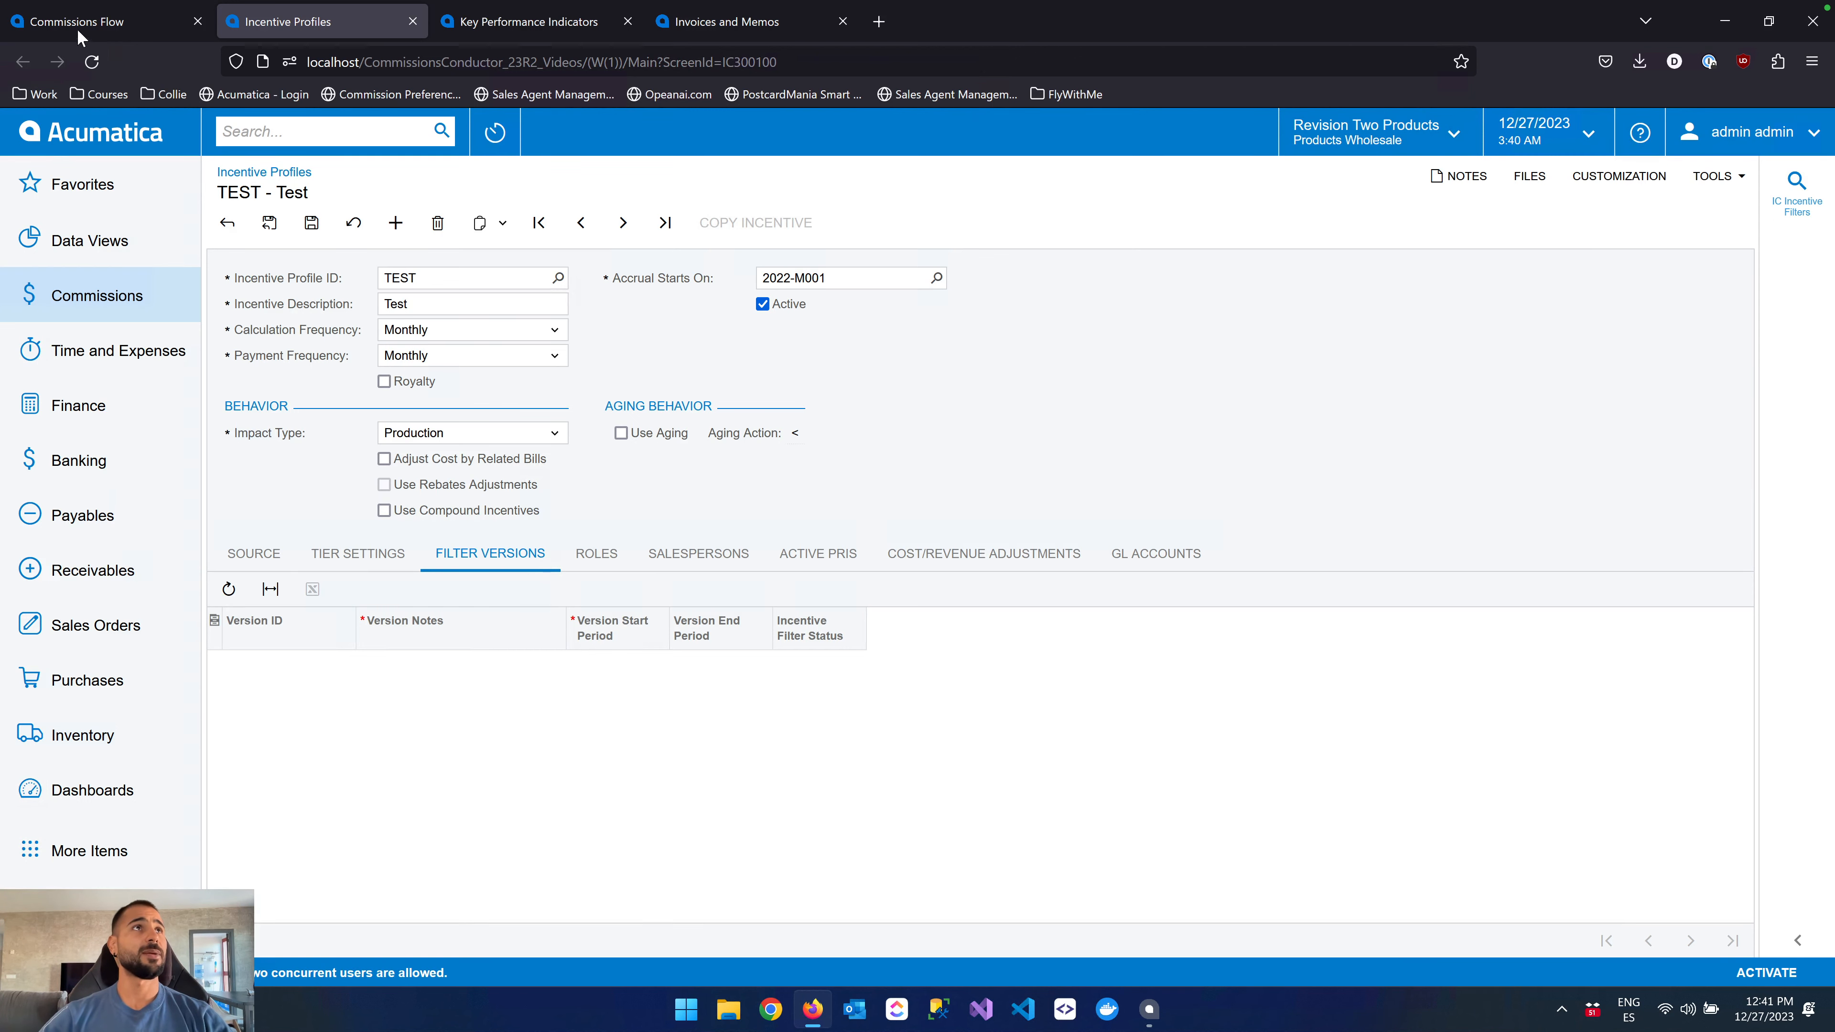
pyautogui.click(33, 26)
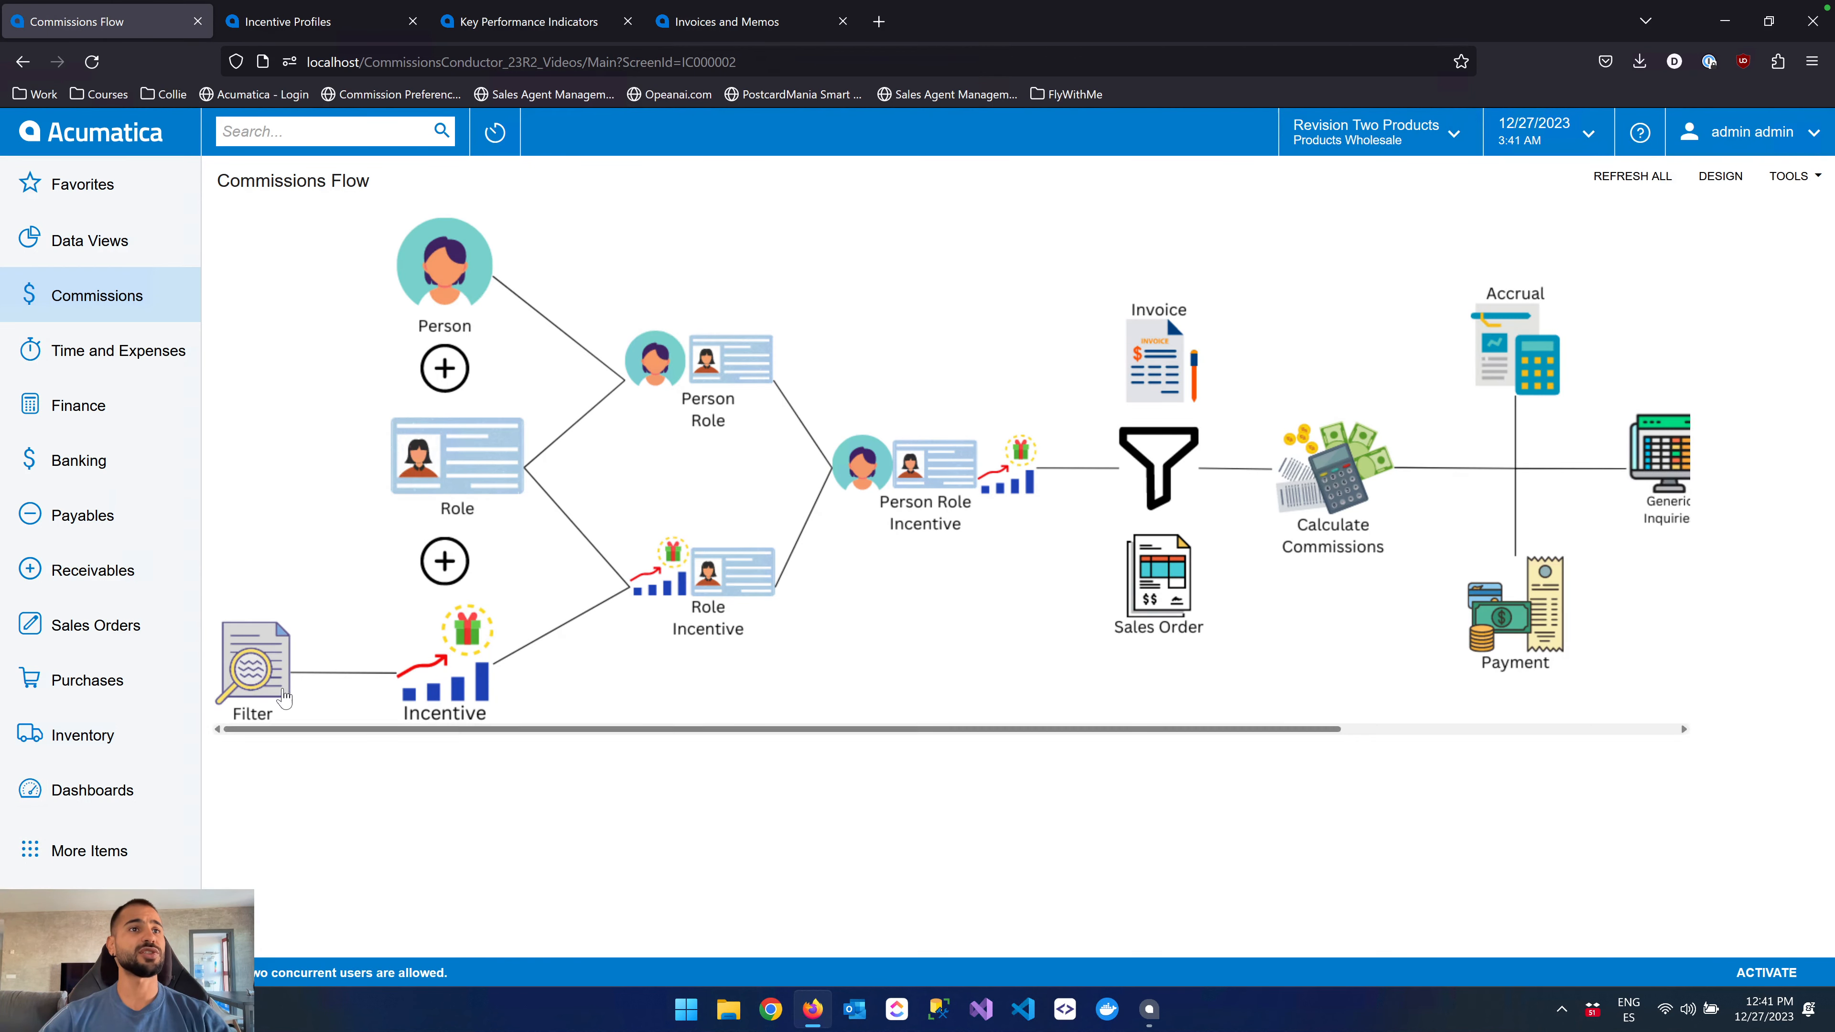
pyautogui.click(320, 34)
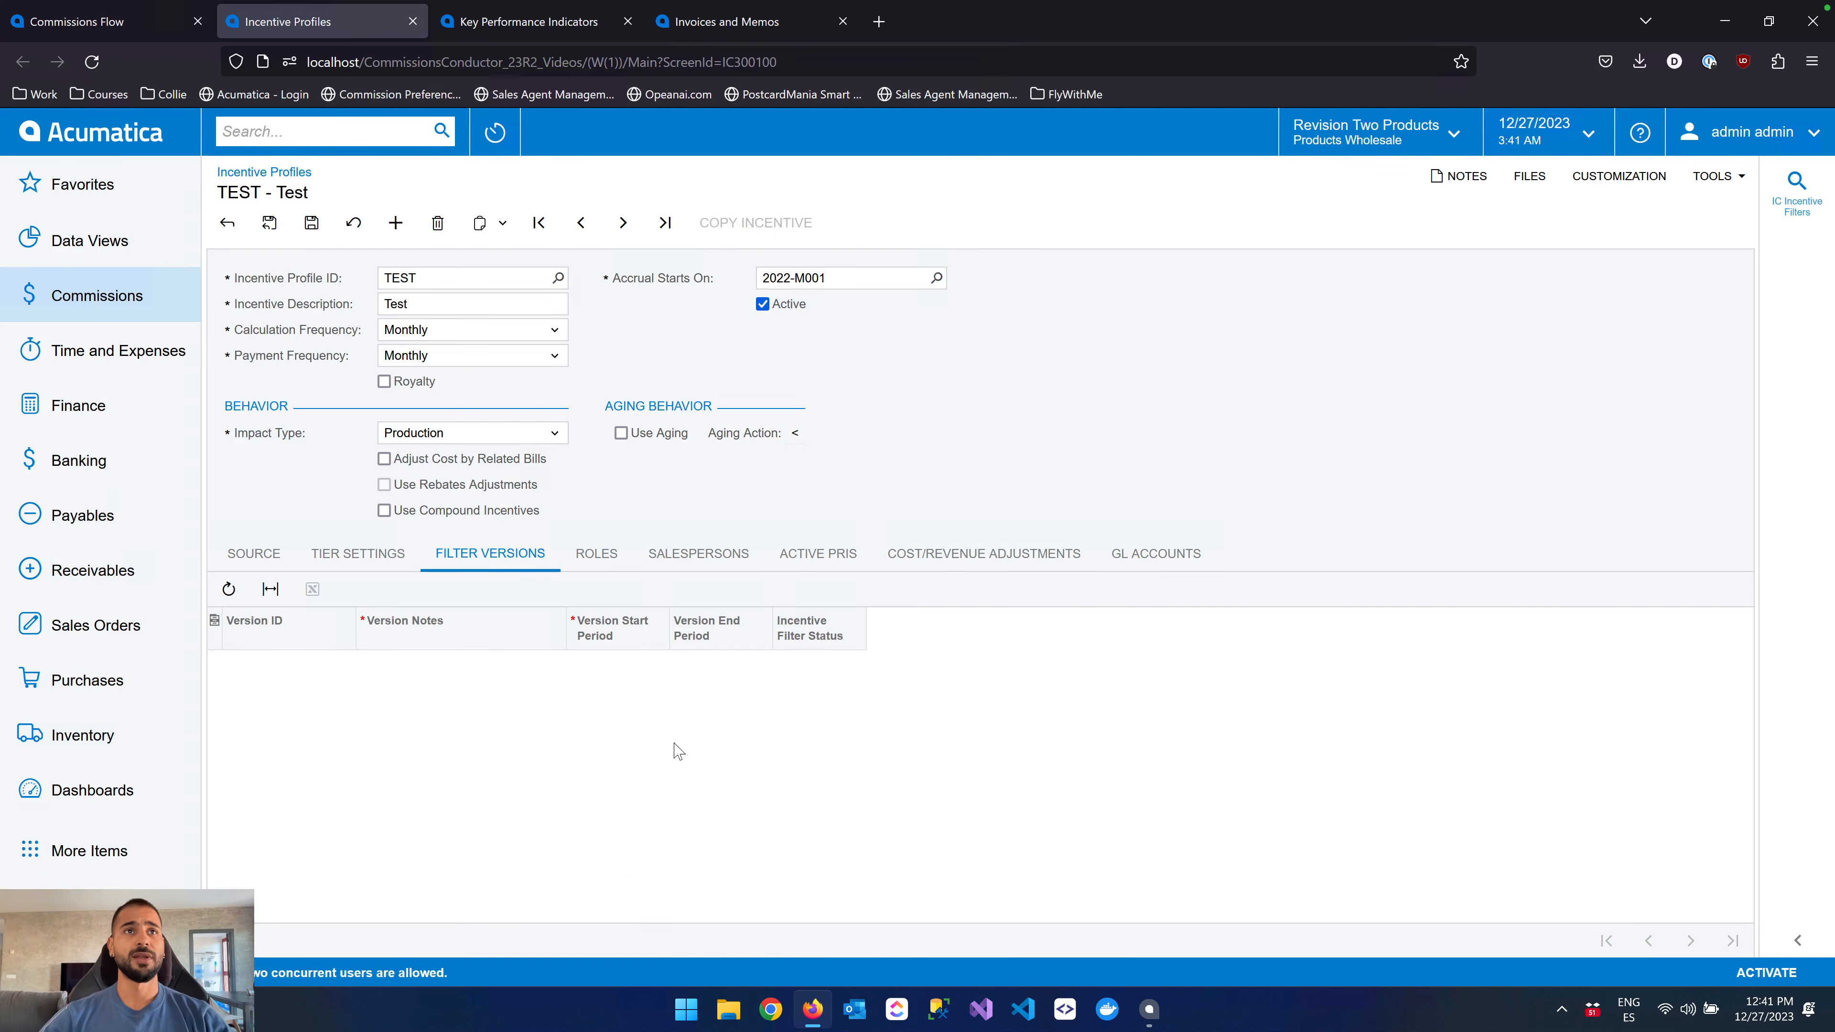
# Browse forward to the CONSUMER incentive profile and compare its assigned roles with the Commissions Flow diagram.
pyautogui.click(610, 568)
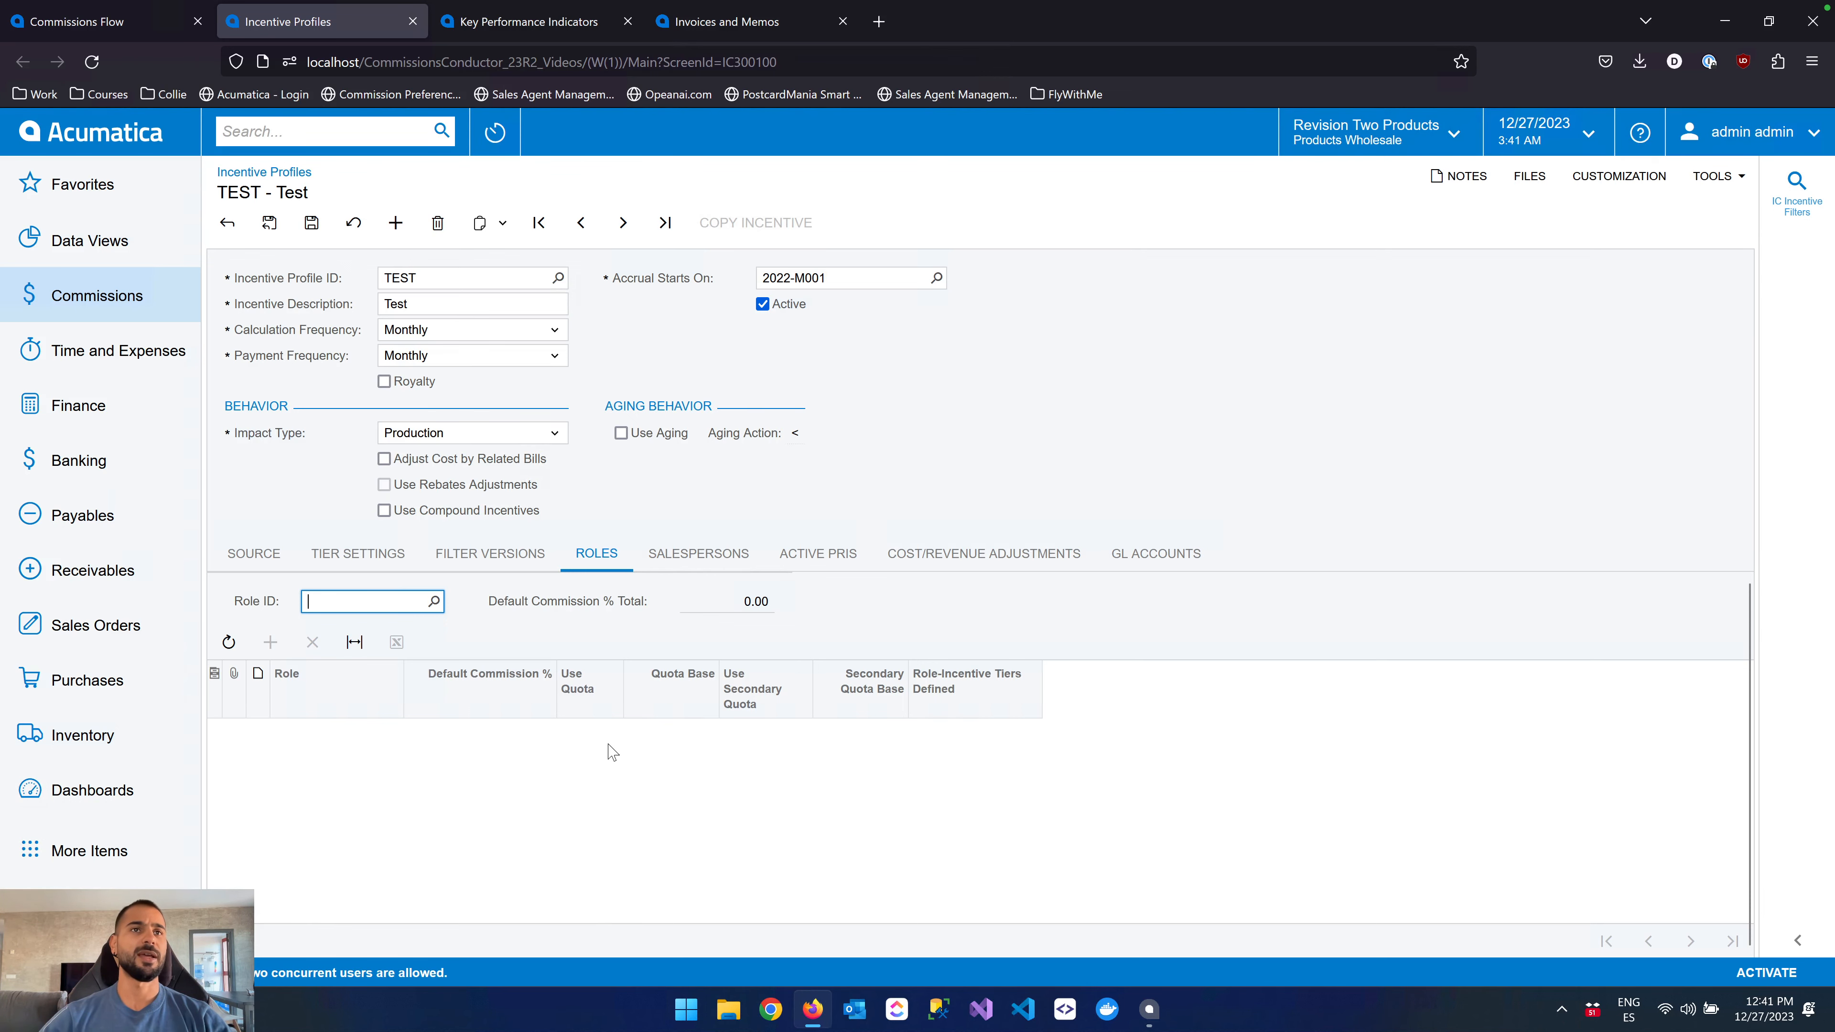
pyautogui.click(623, 223)
pyautogui.click(1010, 579)
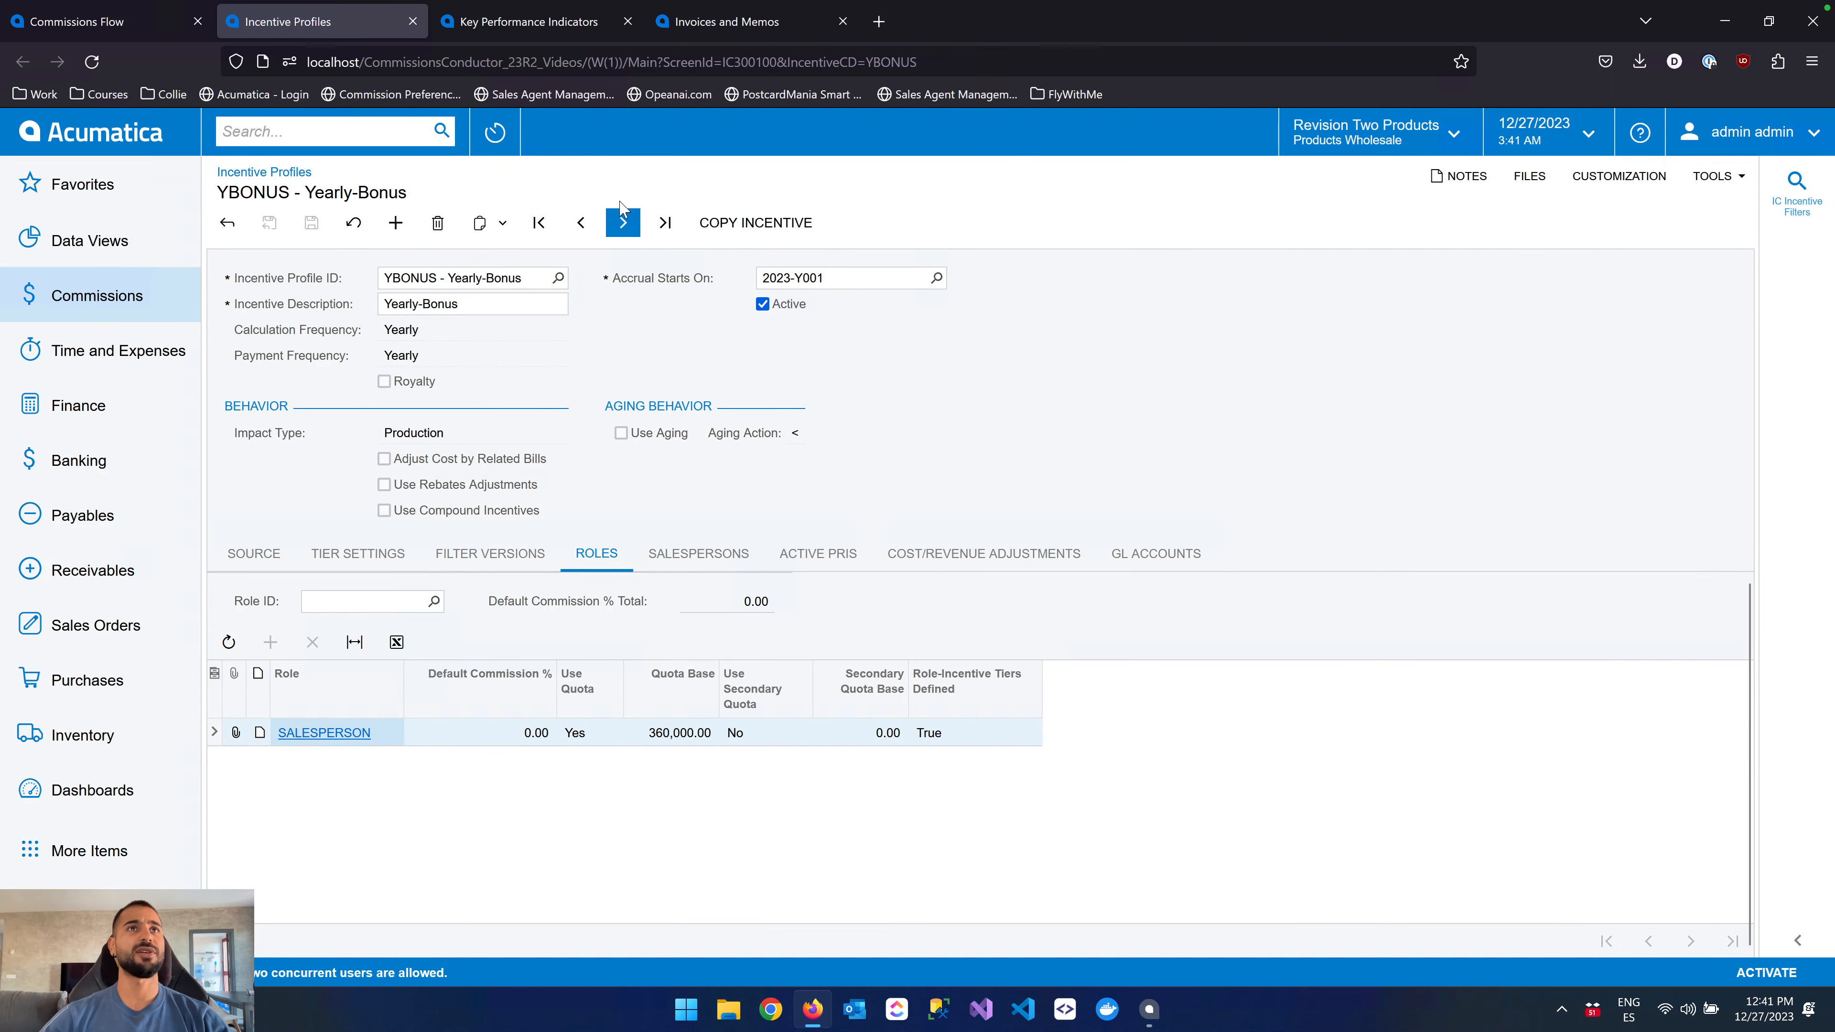
pyautogui.click(625, 224)
pyautogui.click(626, 224)
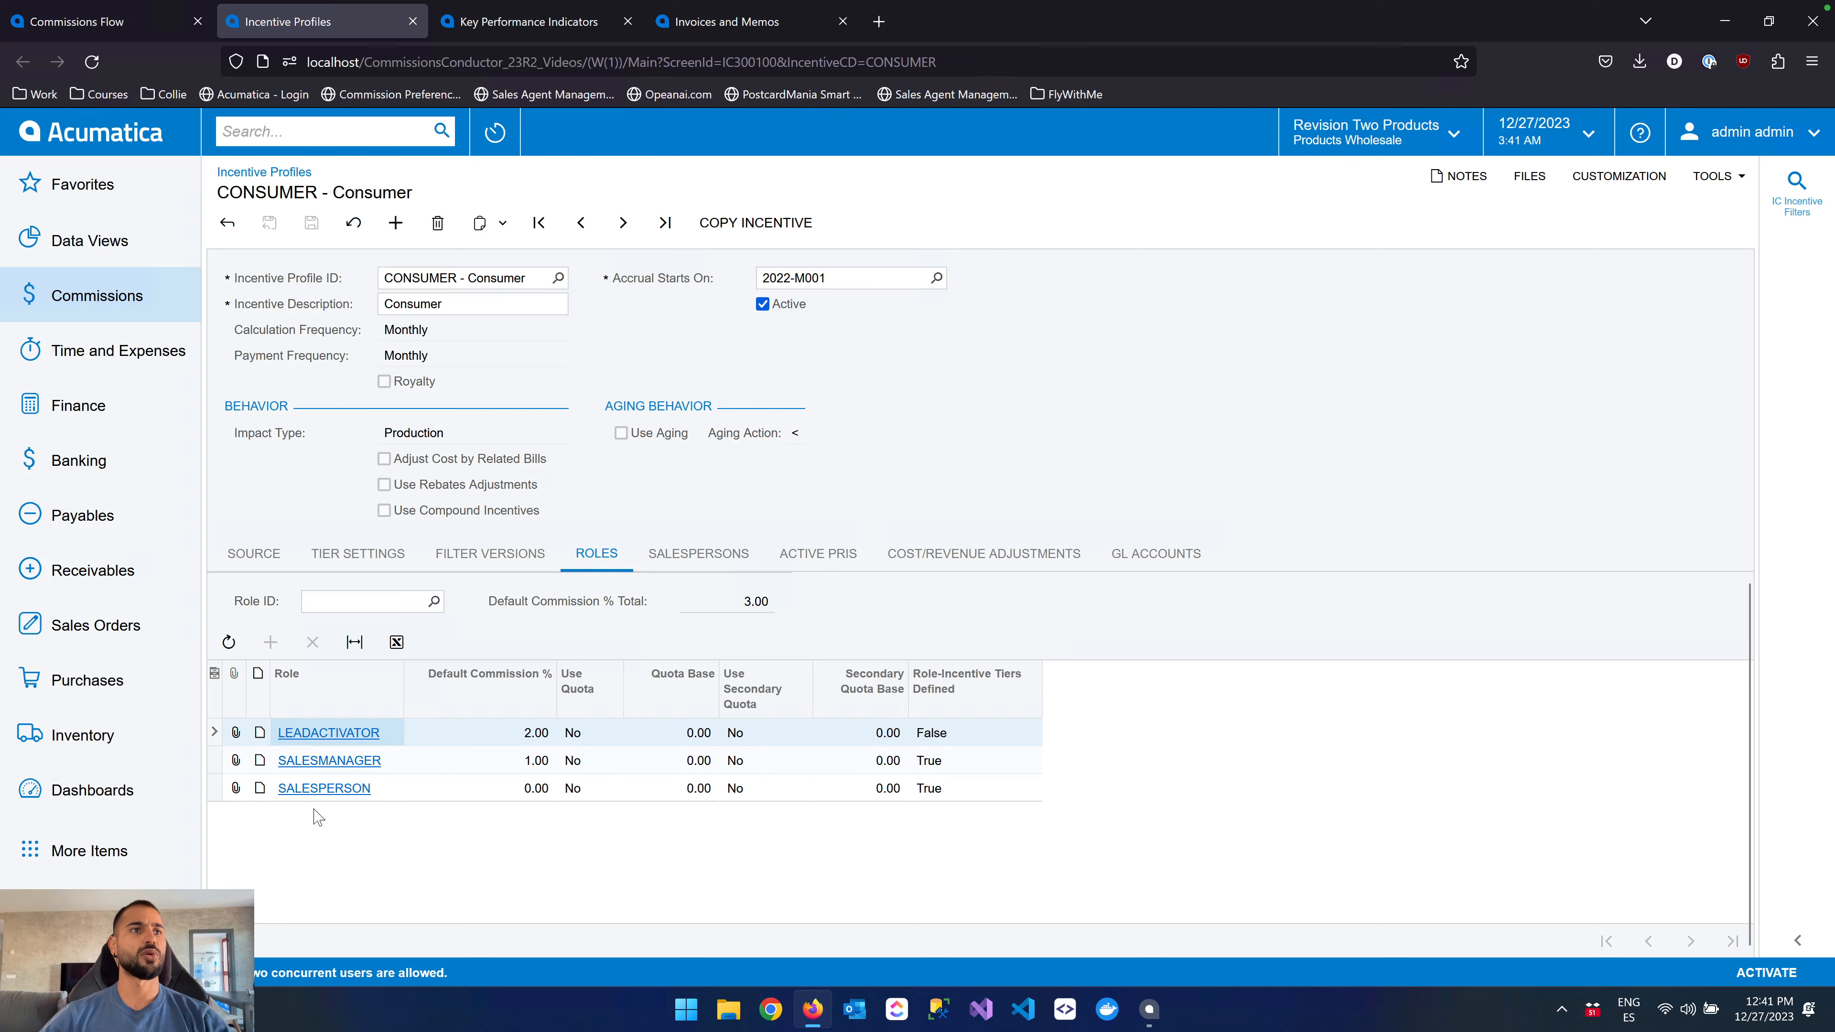
pyautogui.click(148, 41)
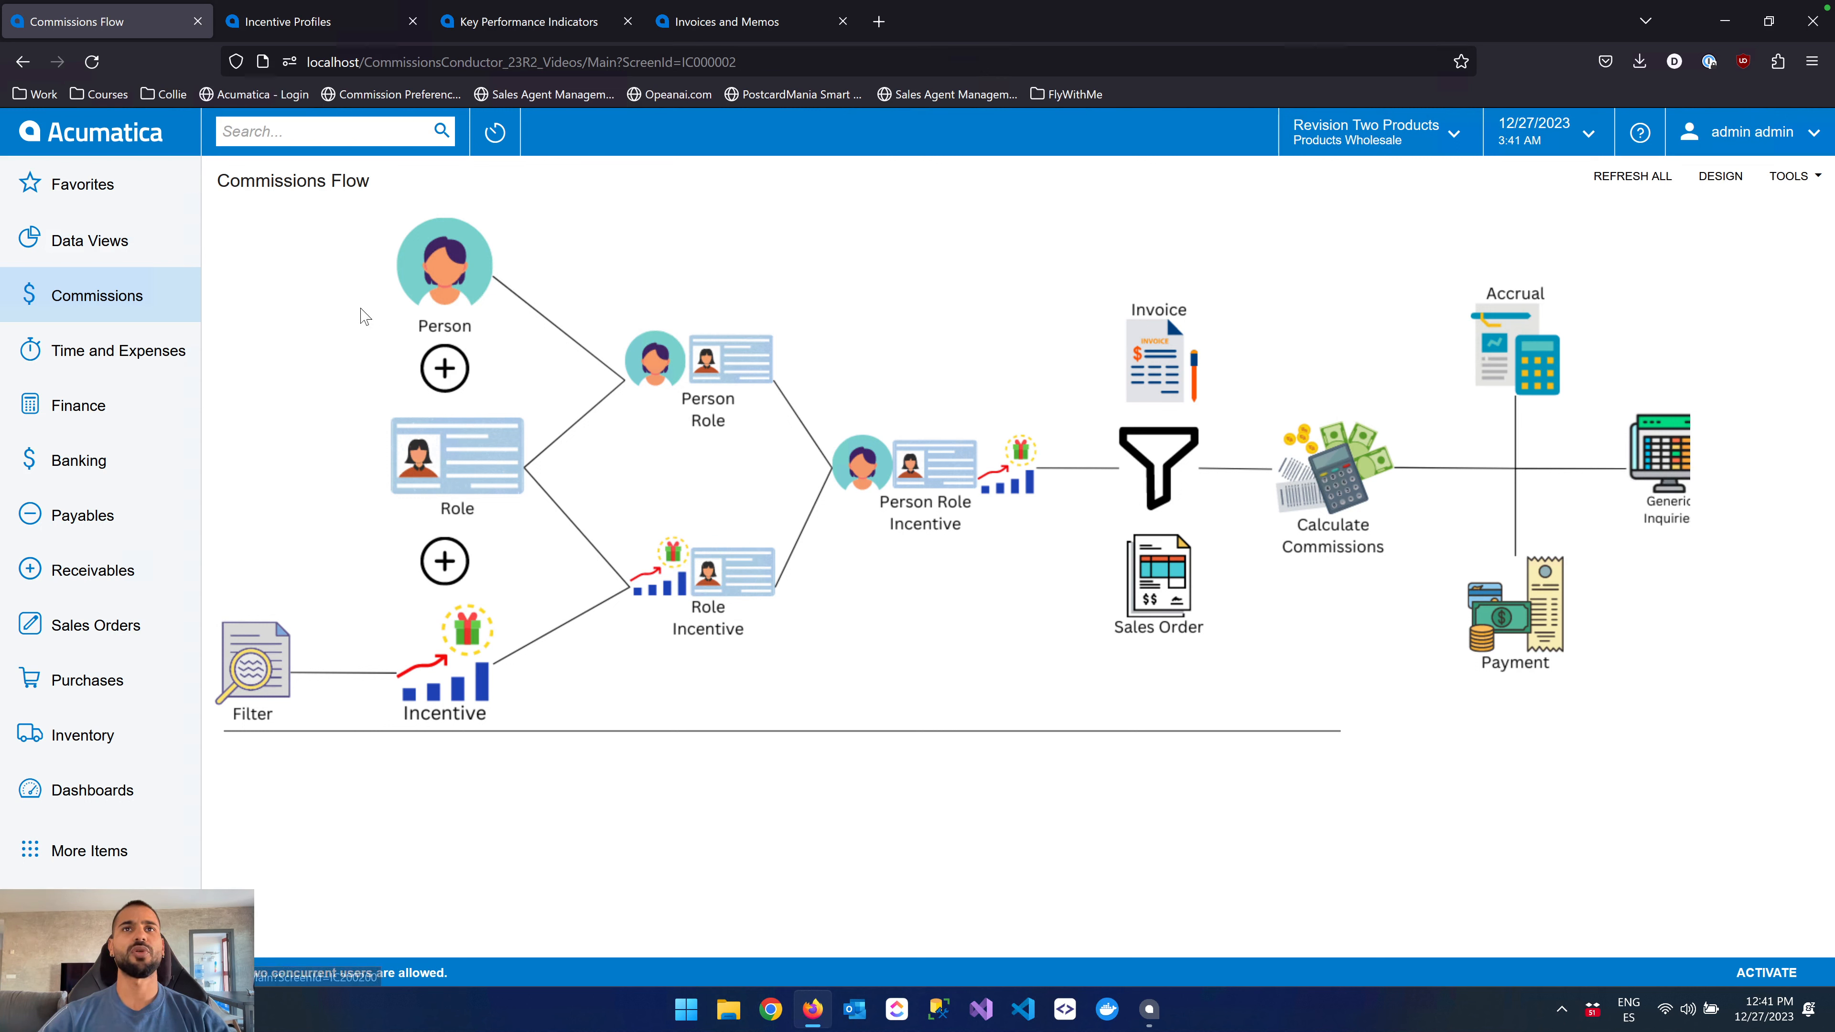
pyautogui.click(319, 32)
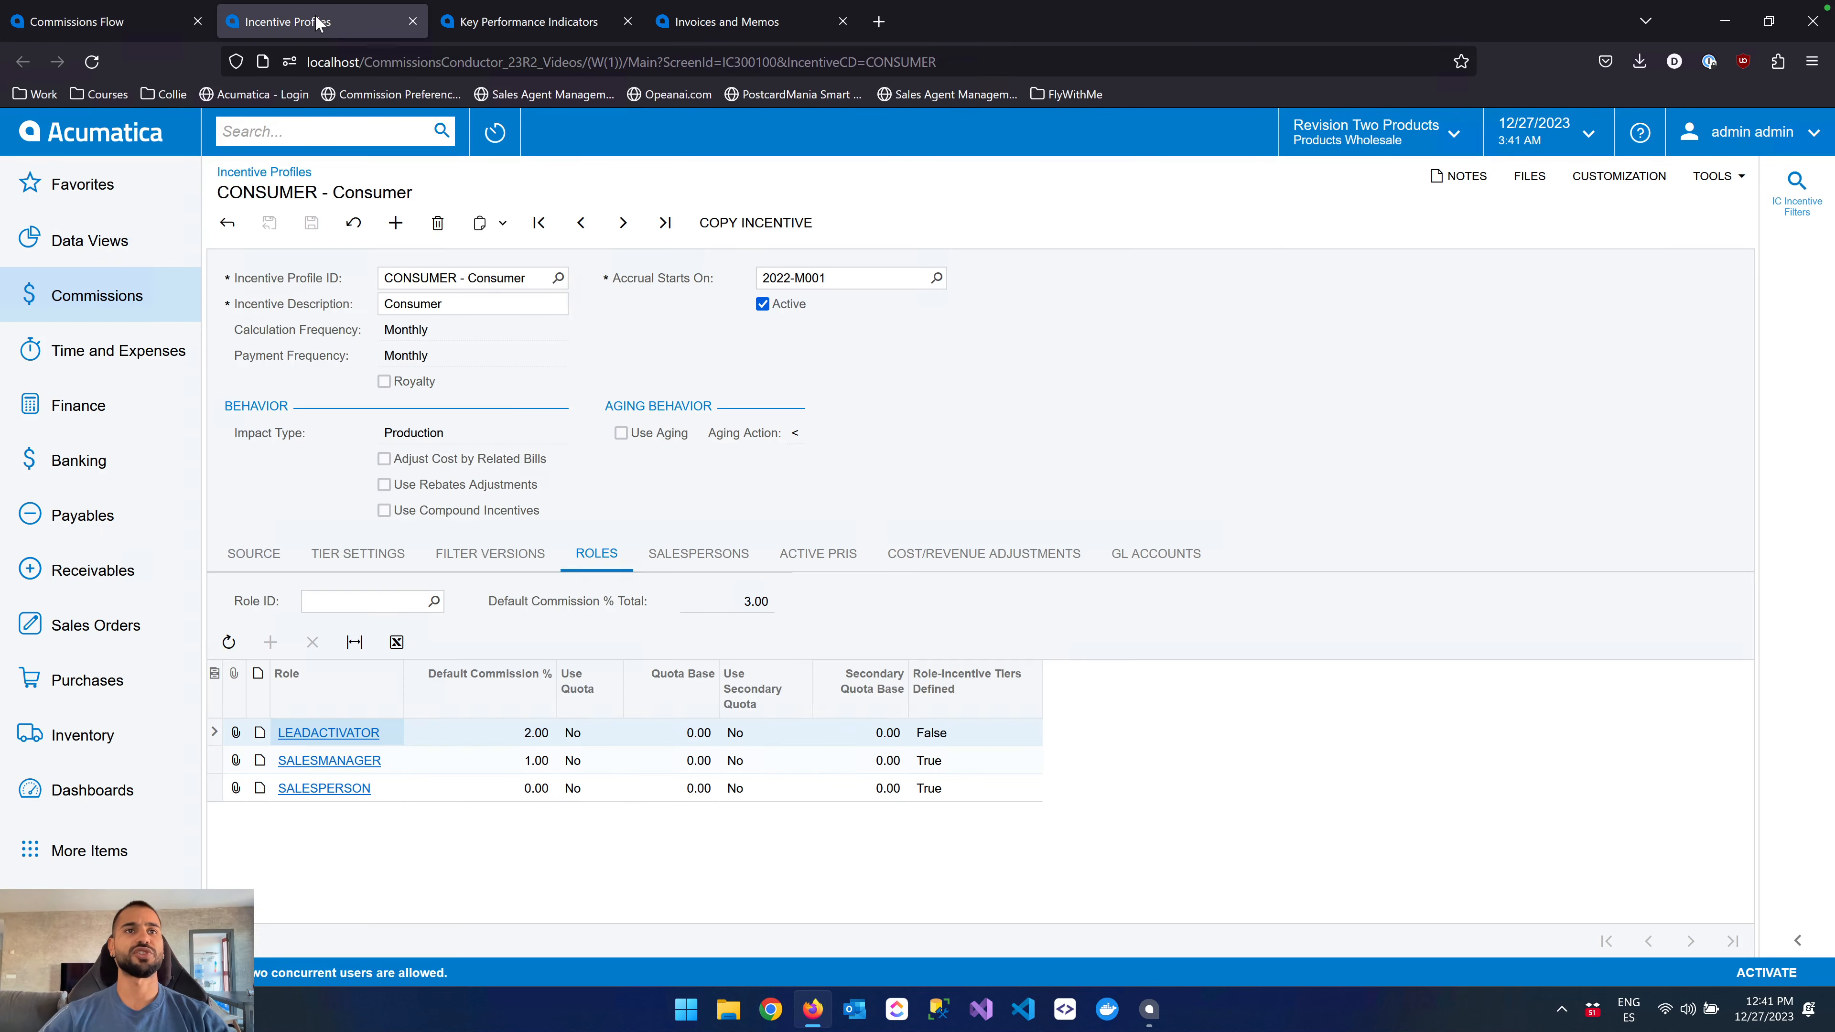
# Examine the salespersons assigned to the CONSUMER profile, with their roles and person-in-role start dates.
pyautogui.click(715, 563)
pyautogui.scroll(-3, 517, 829)
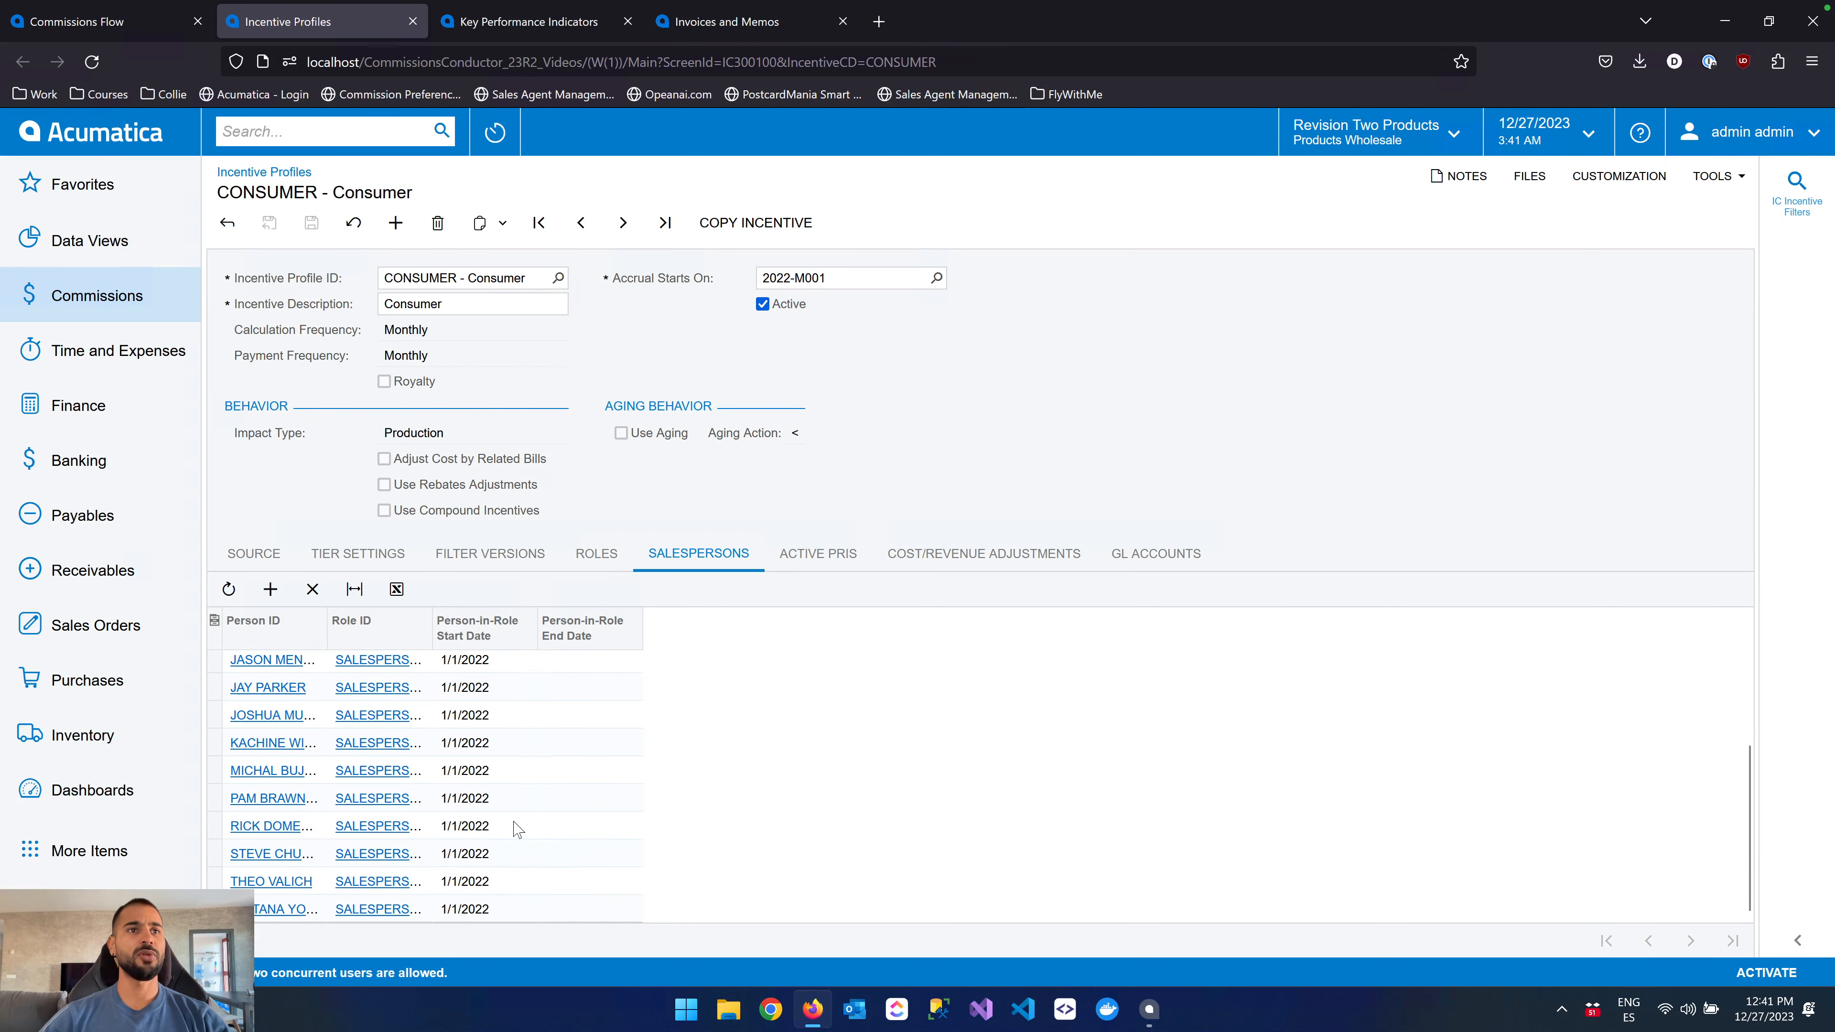
pyautogui.scroll(3, 515, 826)
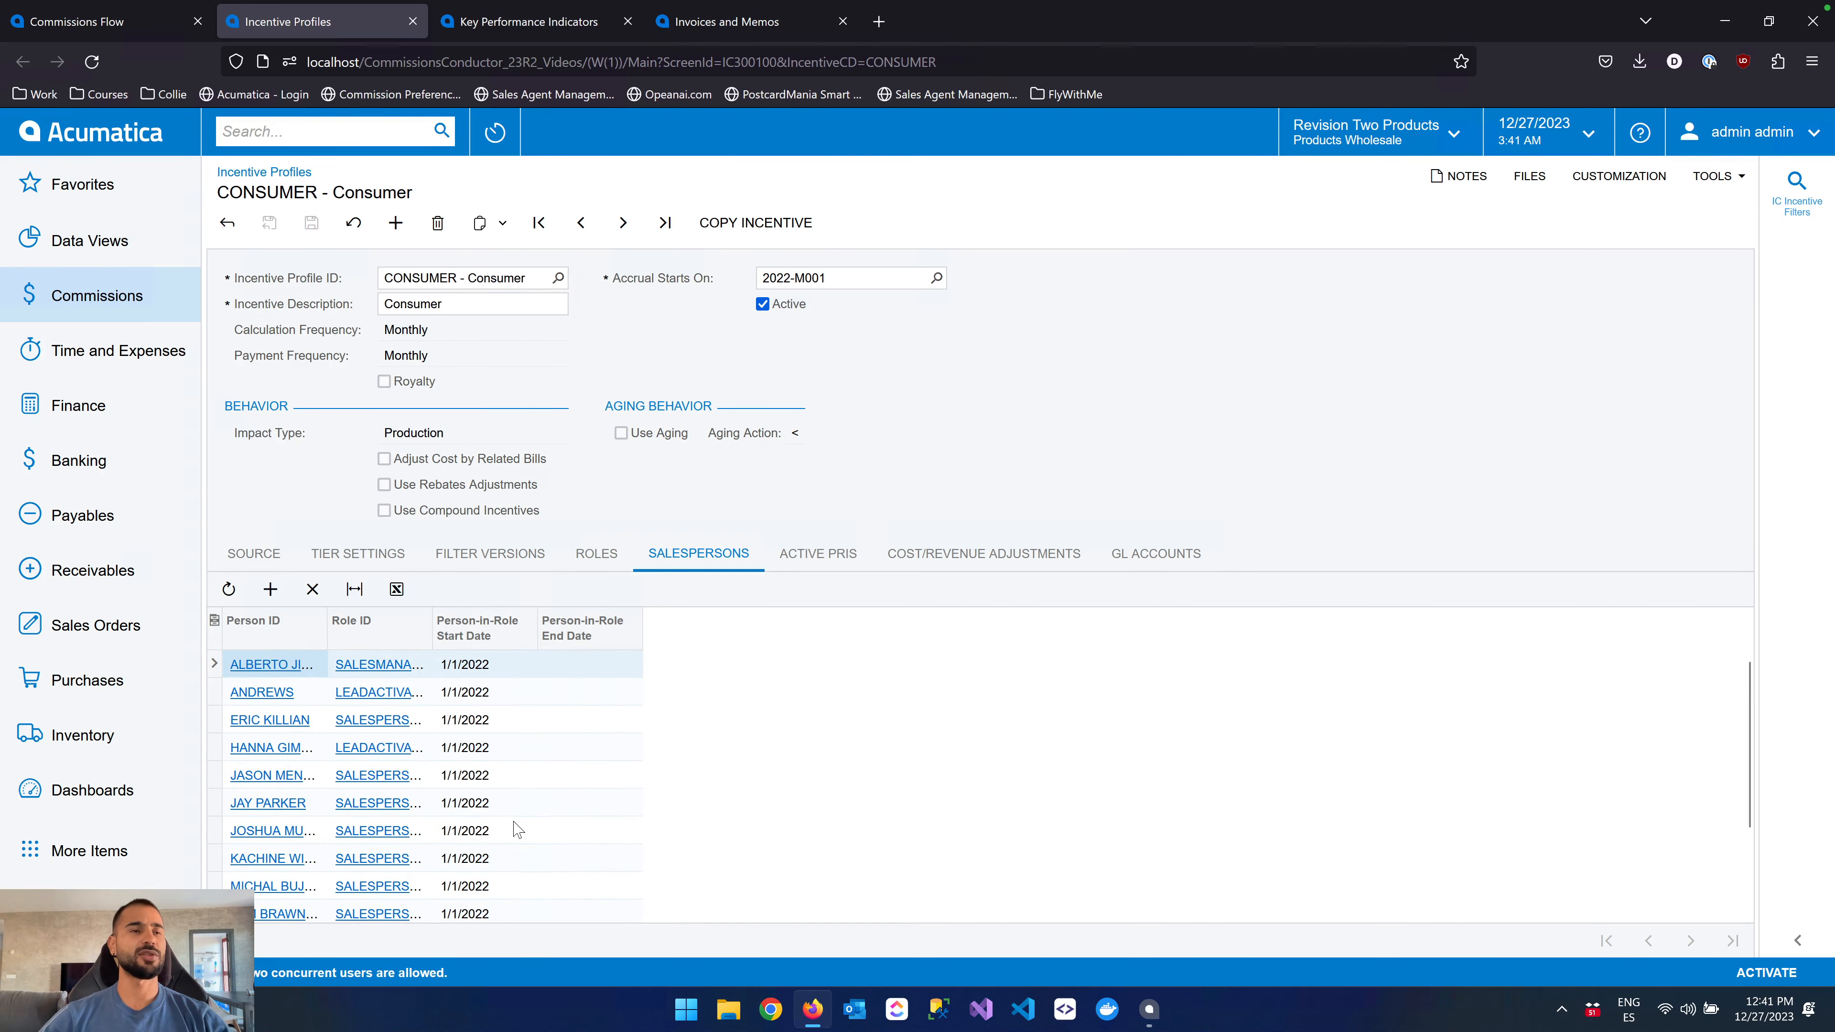
pyautogui.scroll(-3, 517, 829)
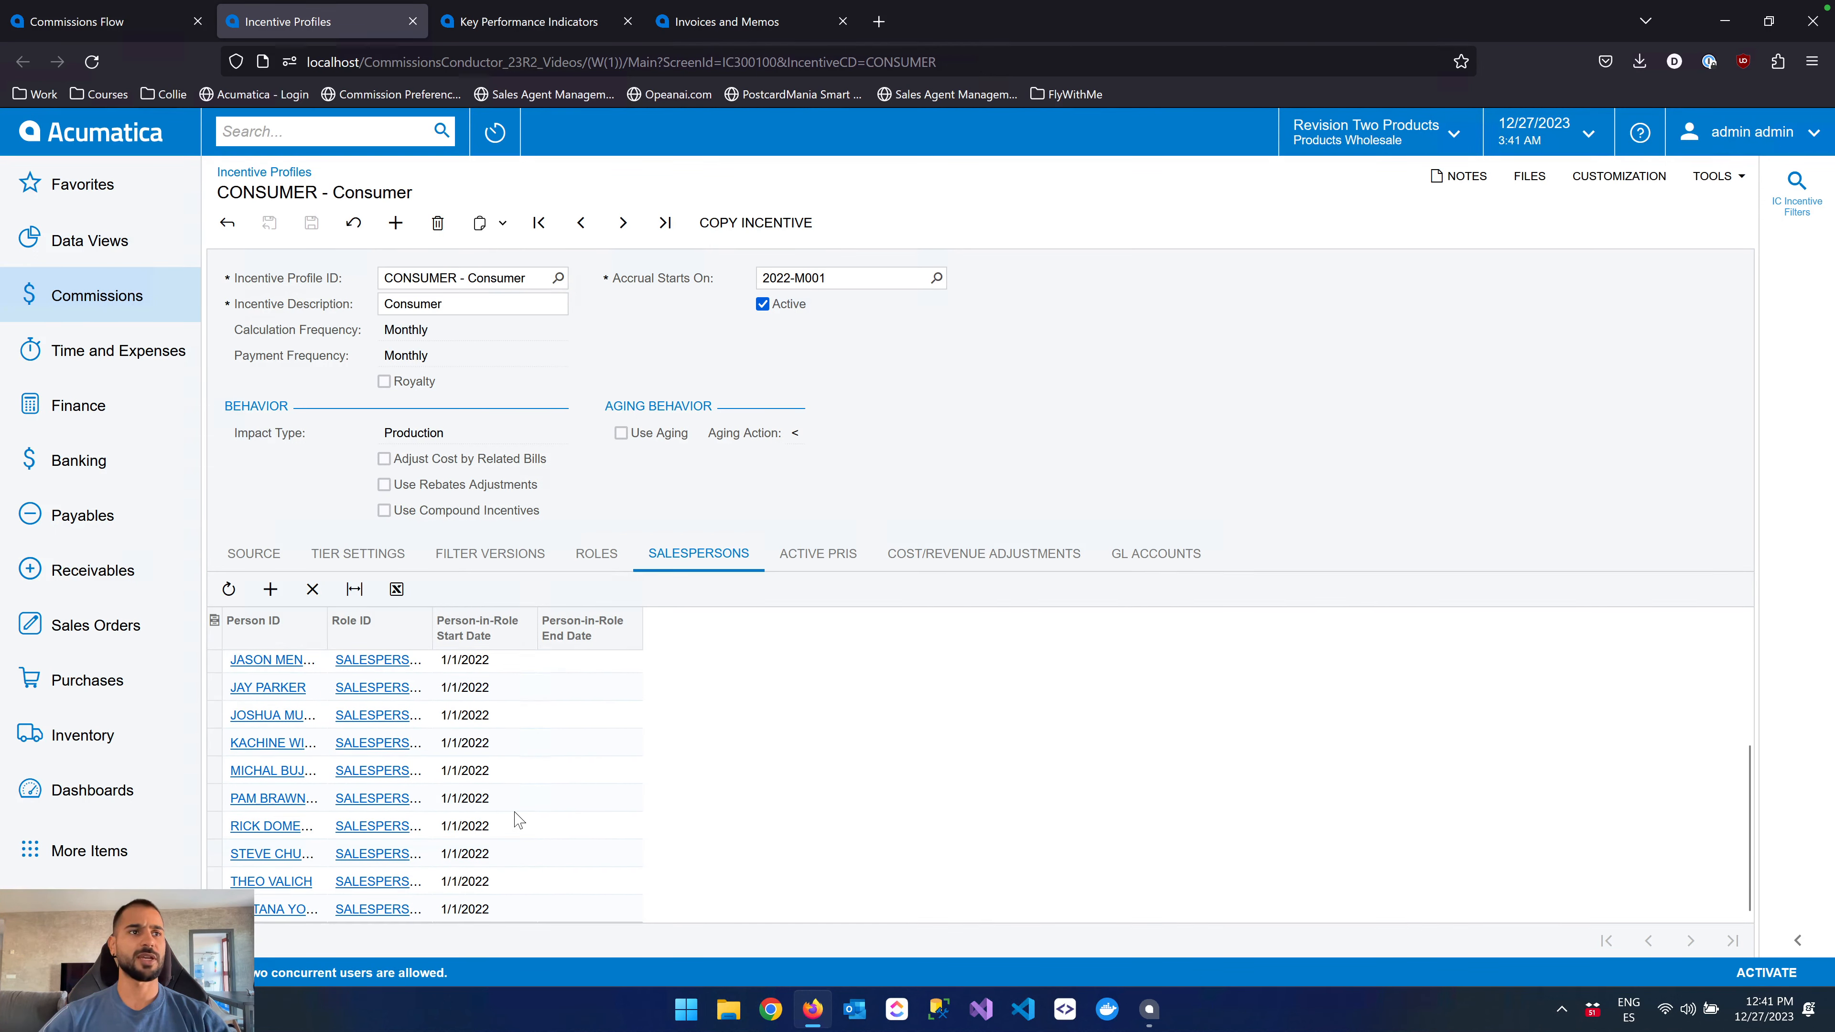
pyautogui.scroll(3, 517, 821)
pyautogui.scroll(-3, 483, 811)
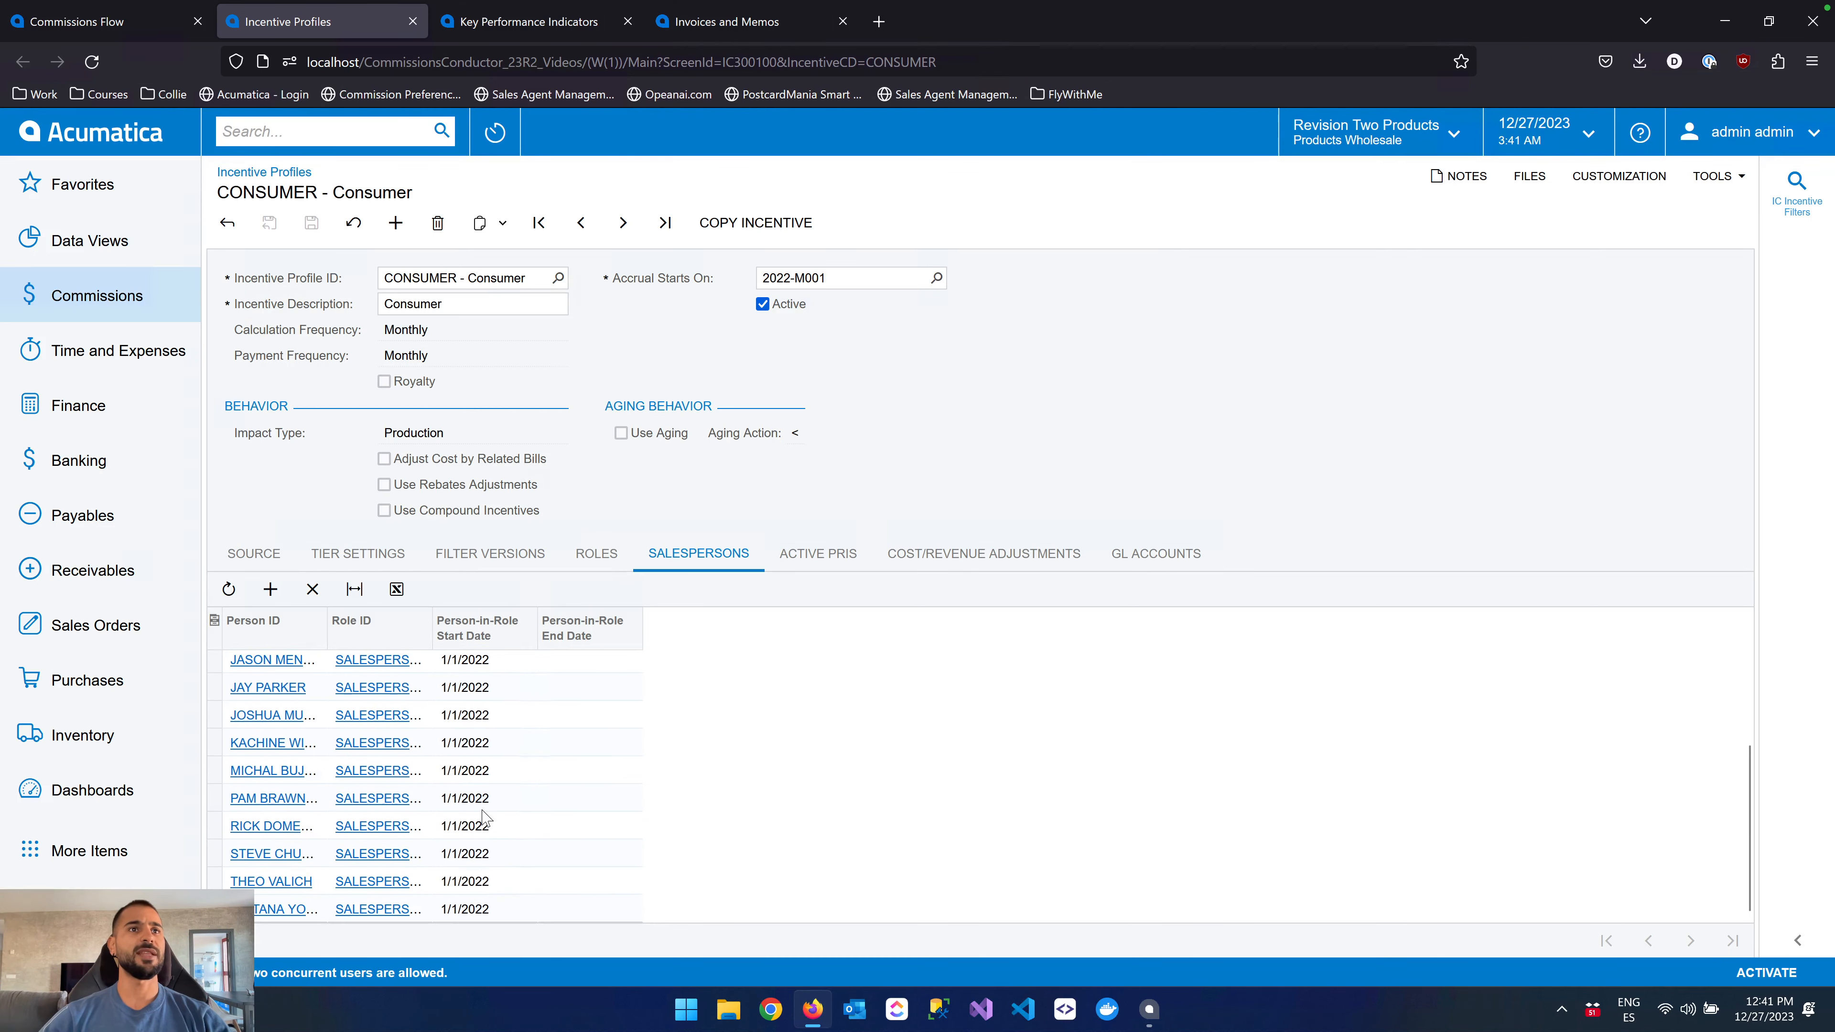
pyautogui.scroll(3, 478, 755)
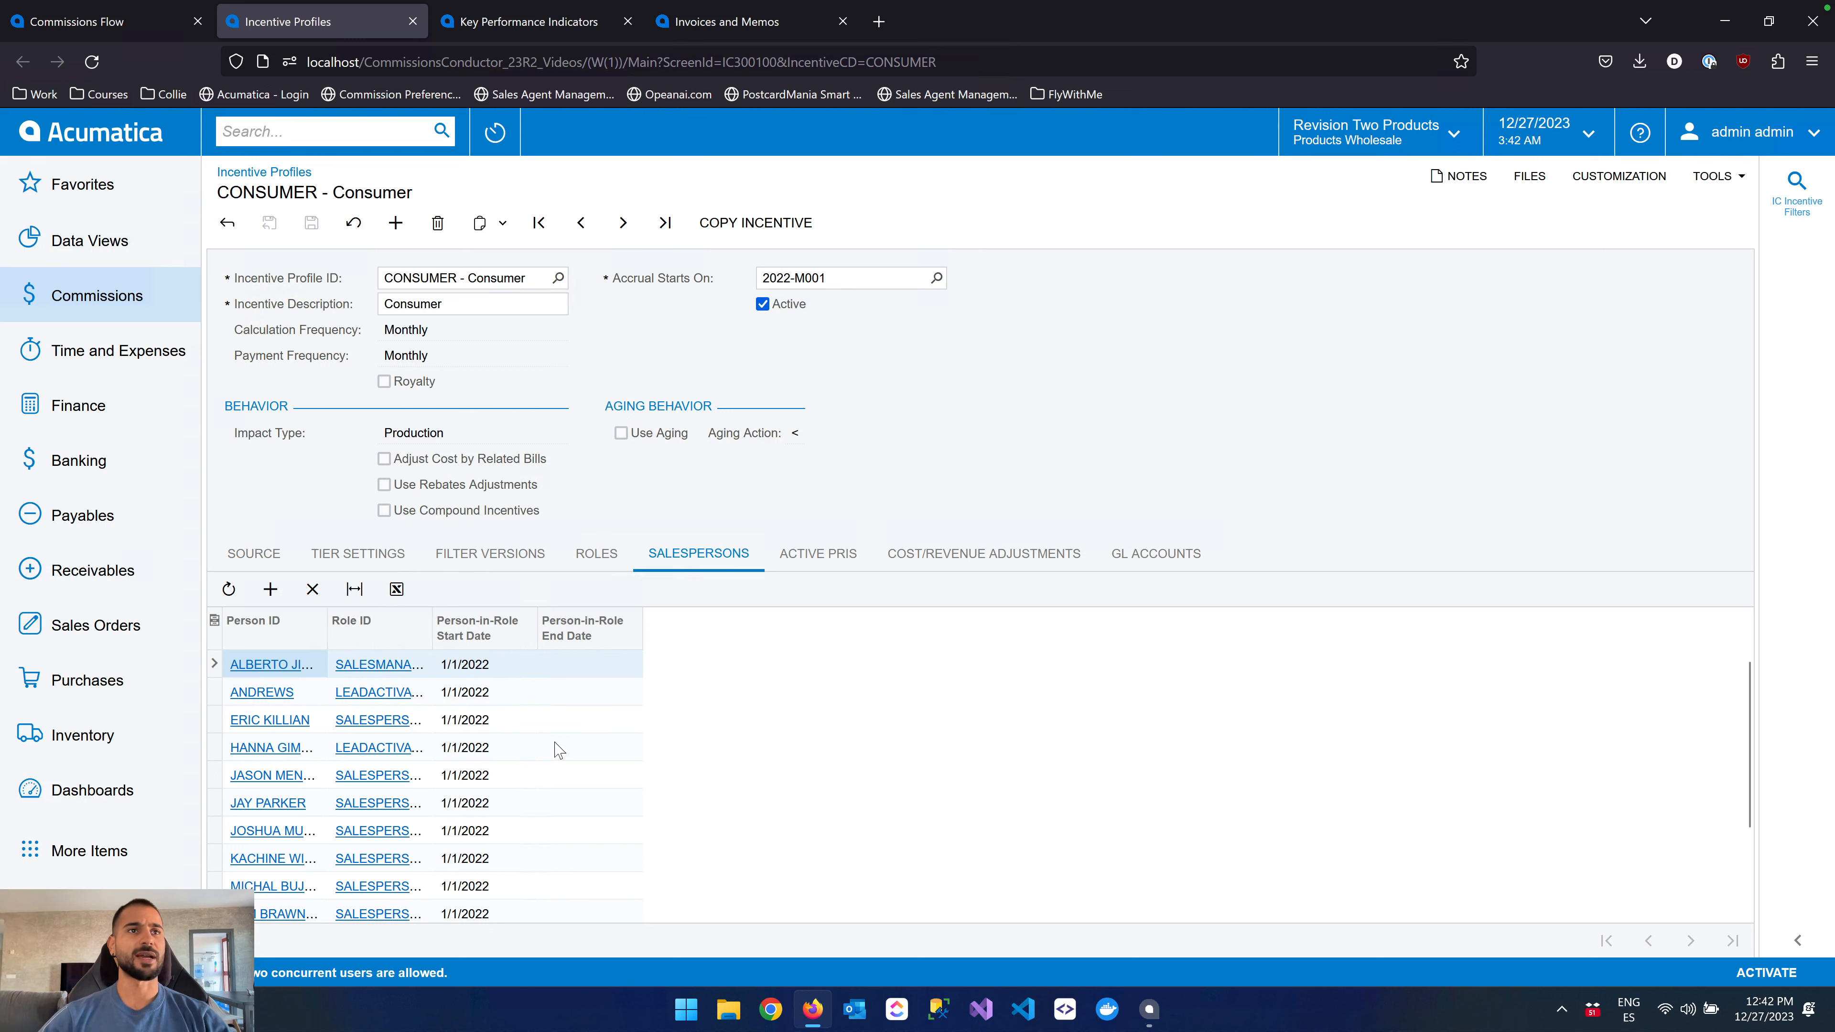
pyautogui.scroll(-2, 515, 752)
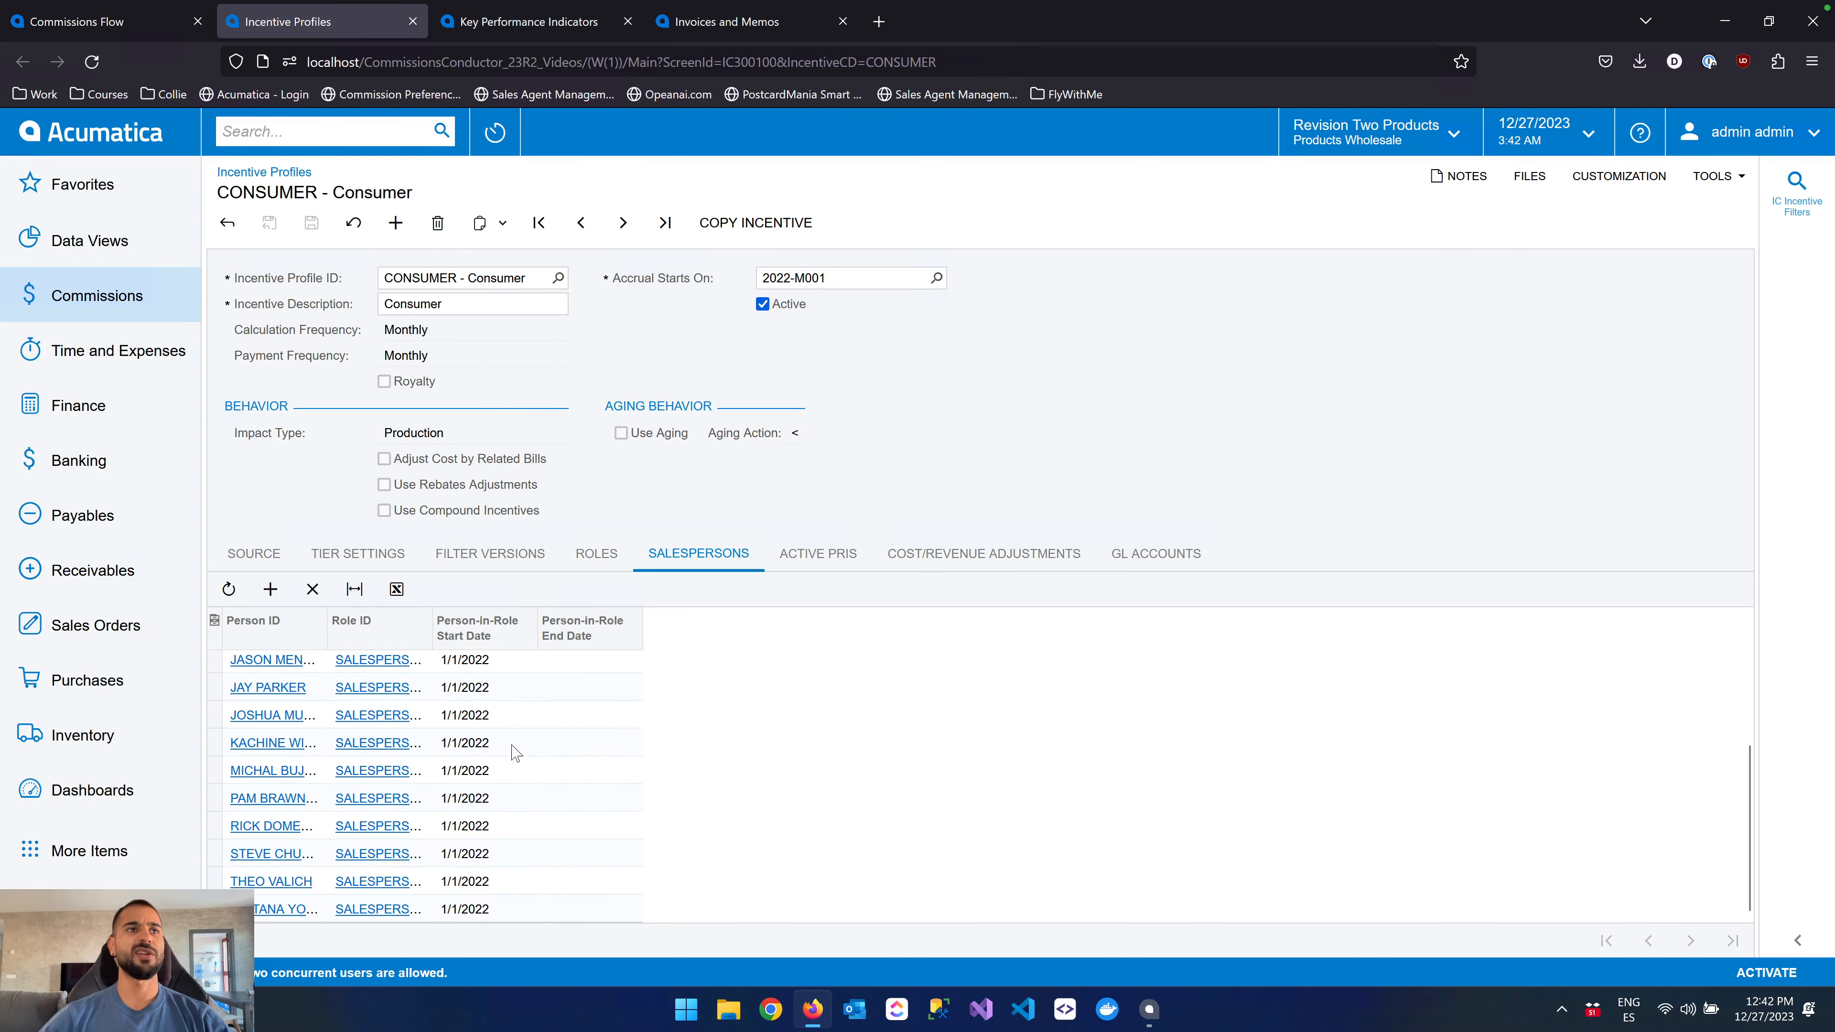
pyautogui.scroll(3, 680, 761)
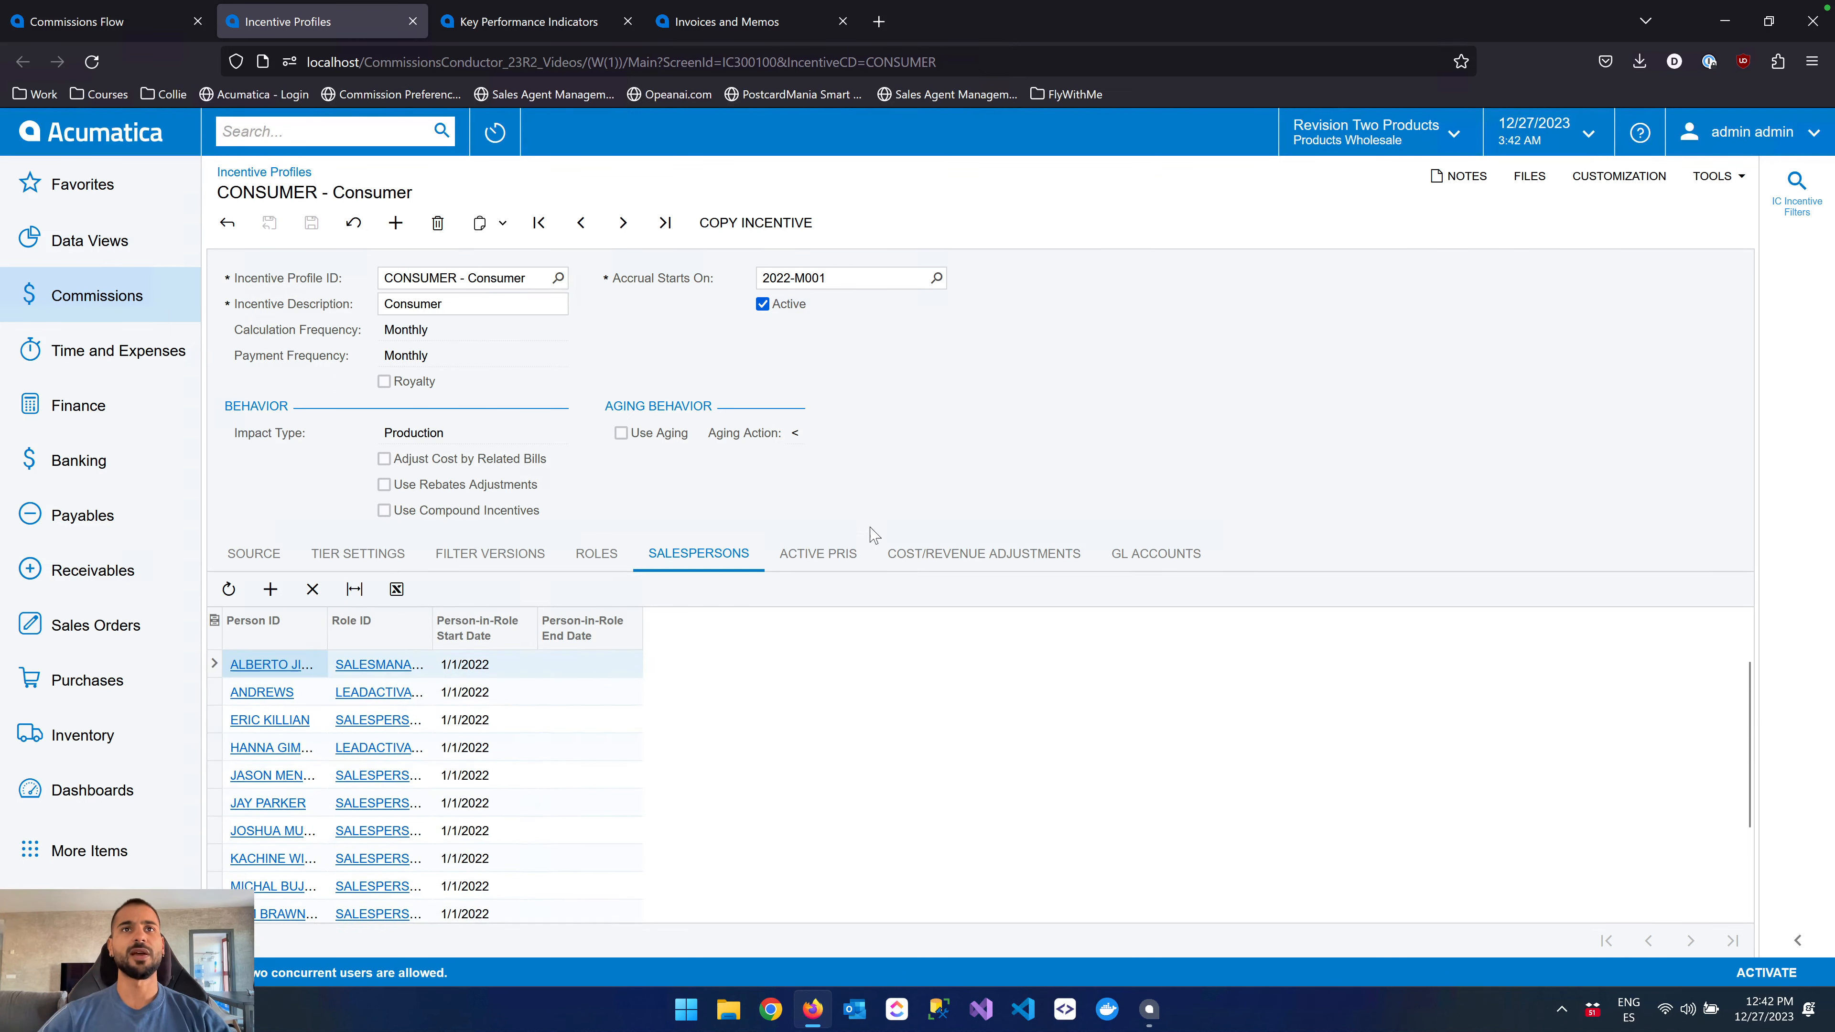
# View the CONSUMER profile's active PRIs and relate them to Person Role Incentive in the Commissions Flow diagram.
pyautogui.click(838, 556)
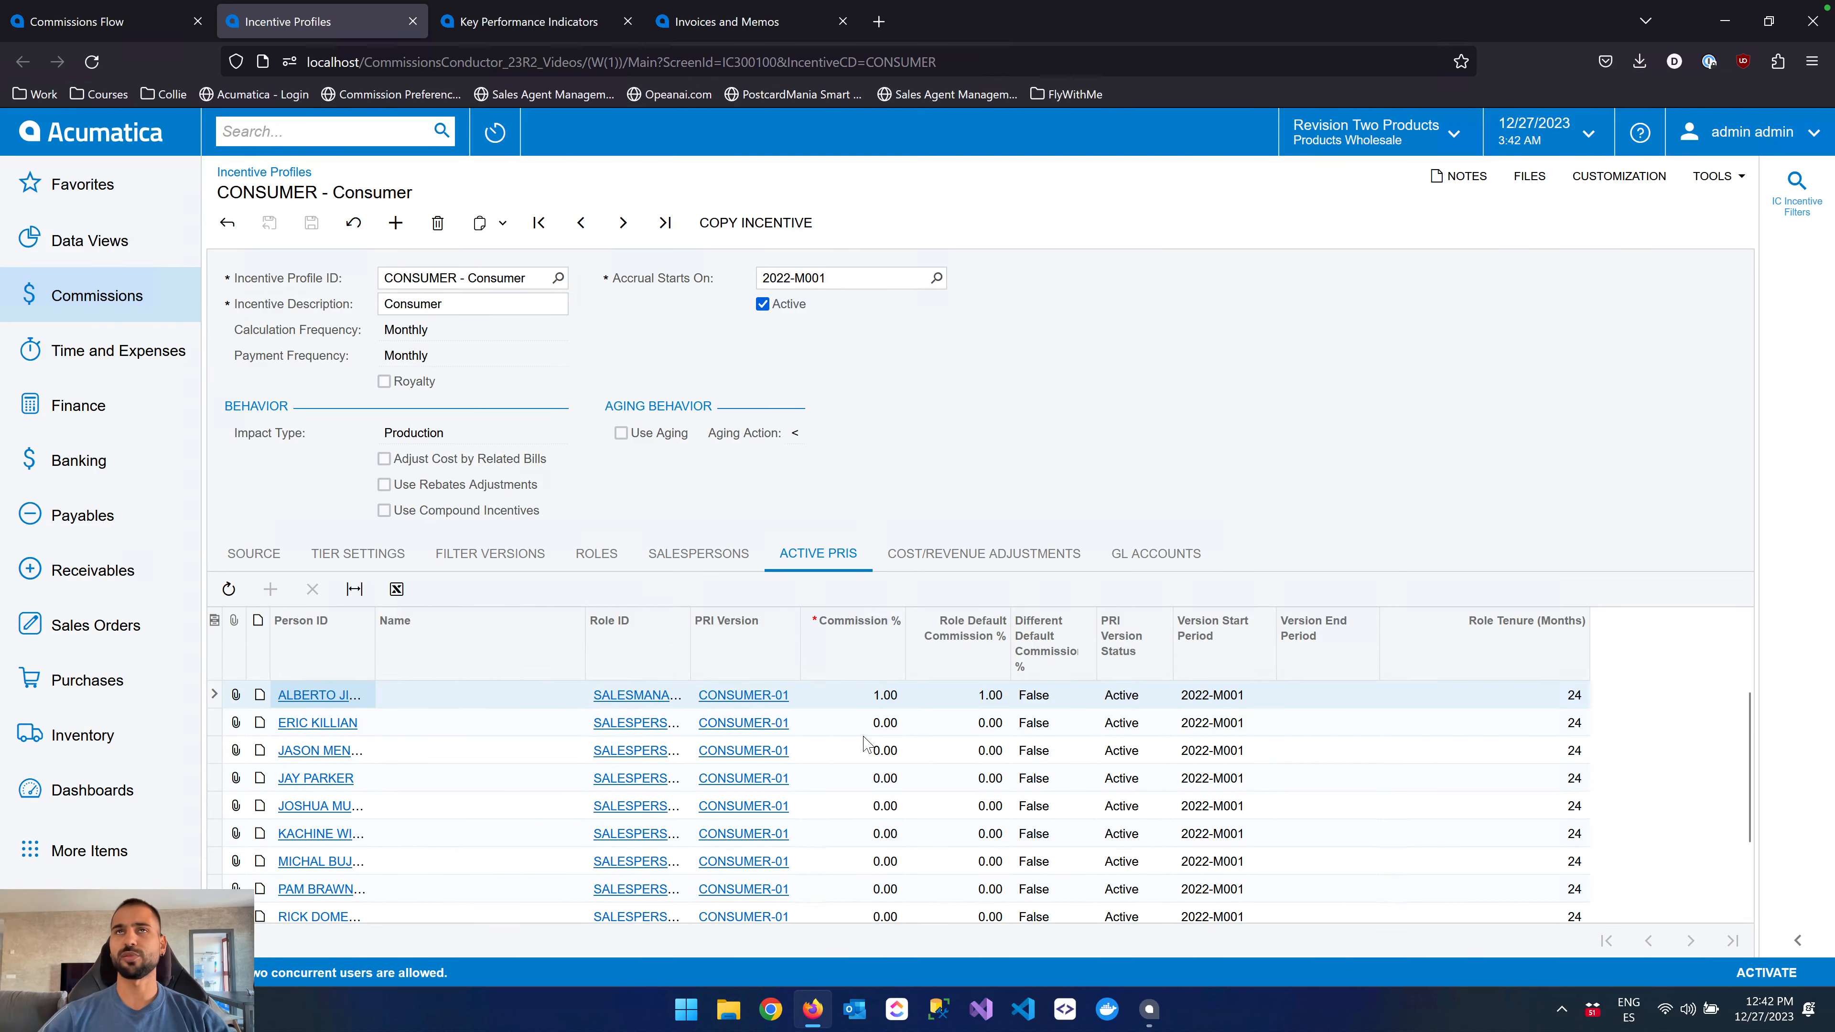
pyautogui.click(139, 29)
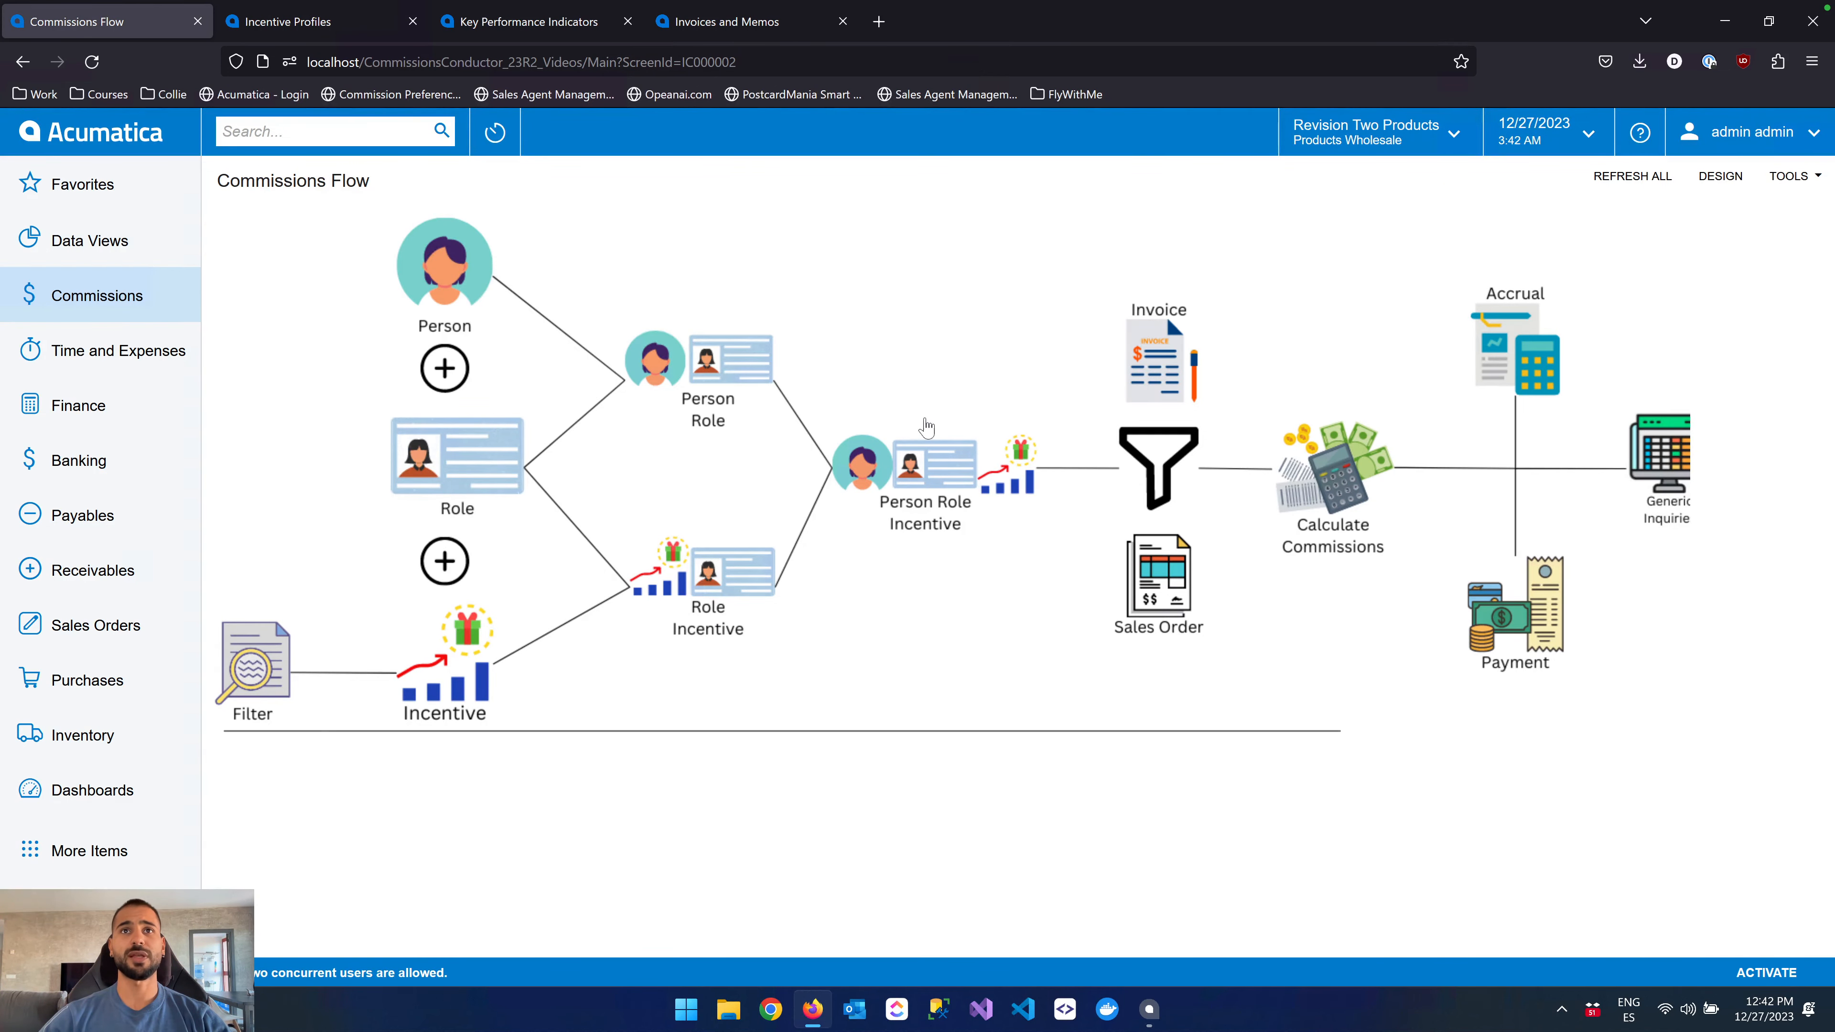
# Review the CONSUMER profile's active PRI list, including roles, commission percentages, version status, start periods and role tenure.
pyautogui.click(289, 31)
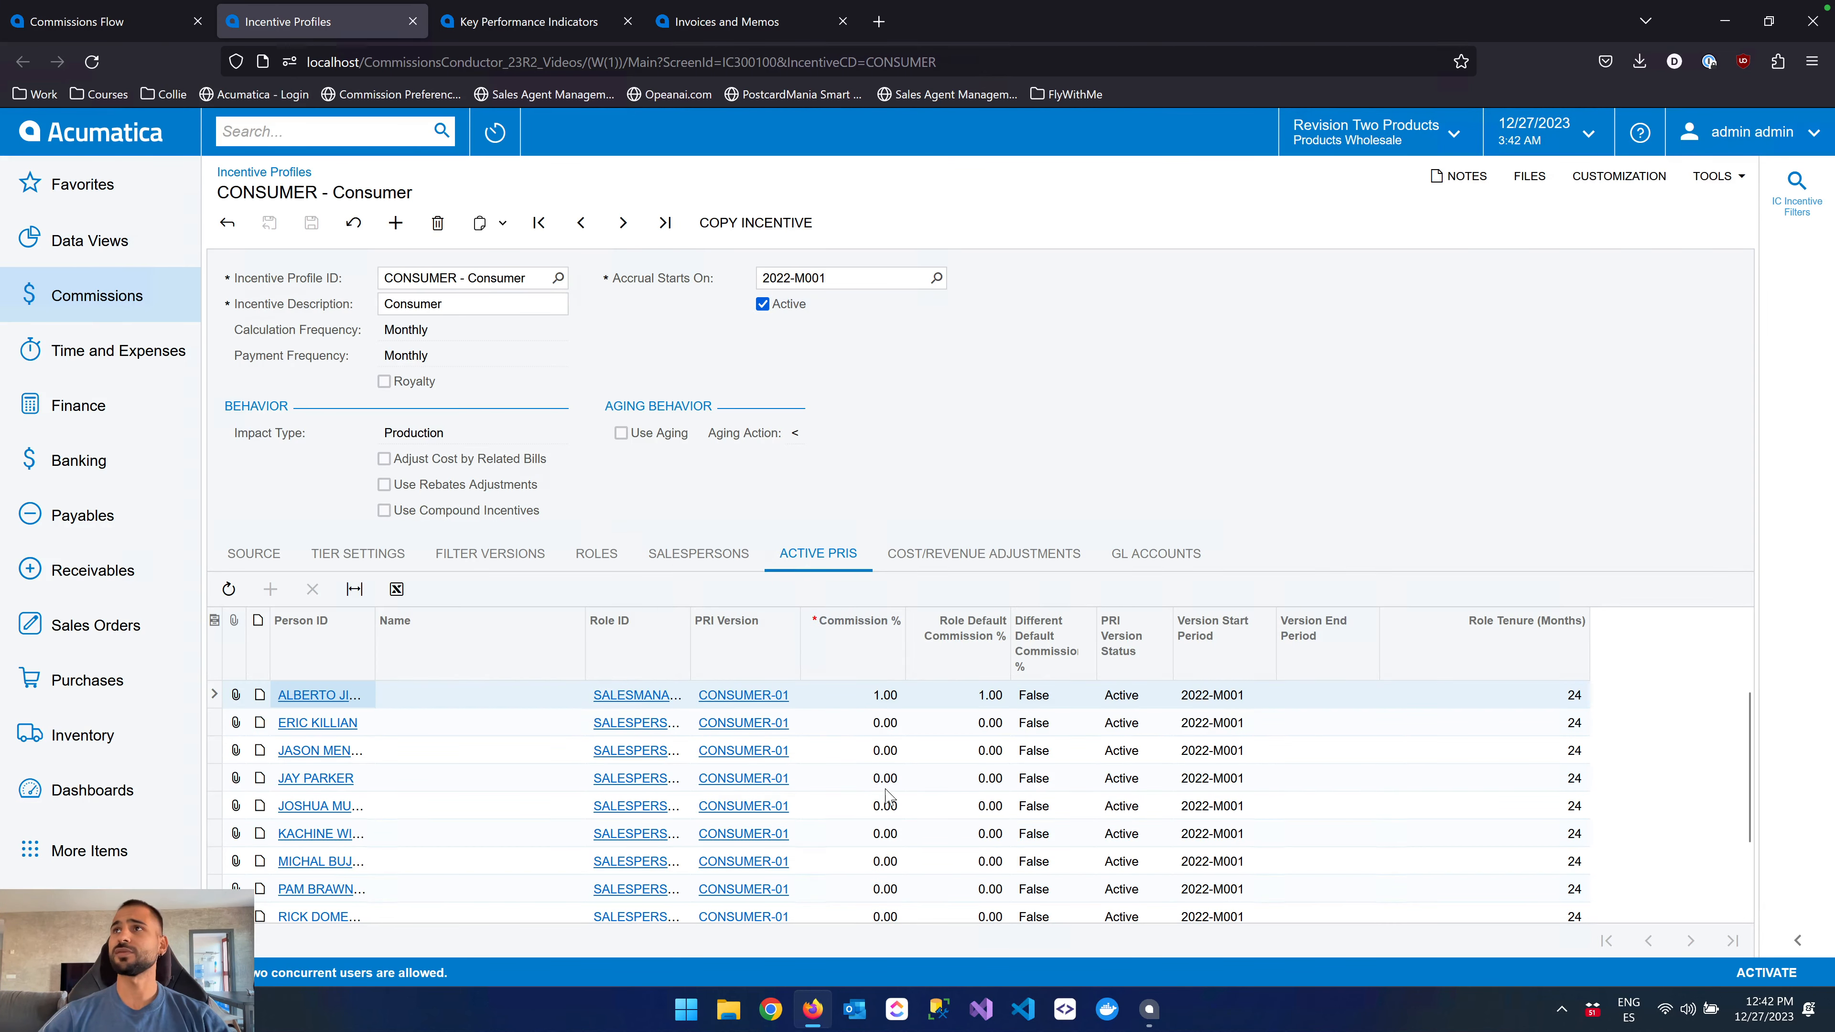
pyautogui.scroll(-2, 654, 752)
pyautogui.scroll(2, 635, 749)
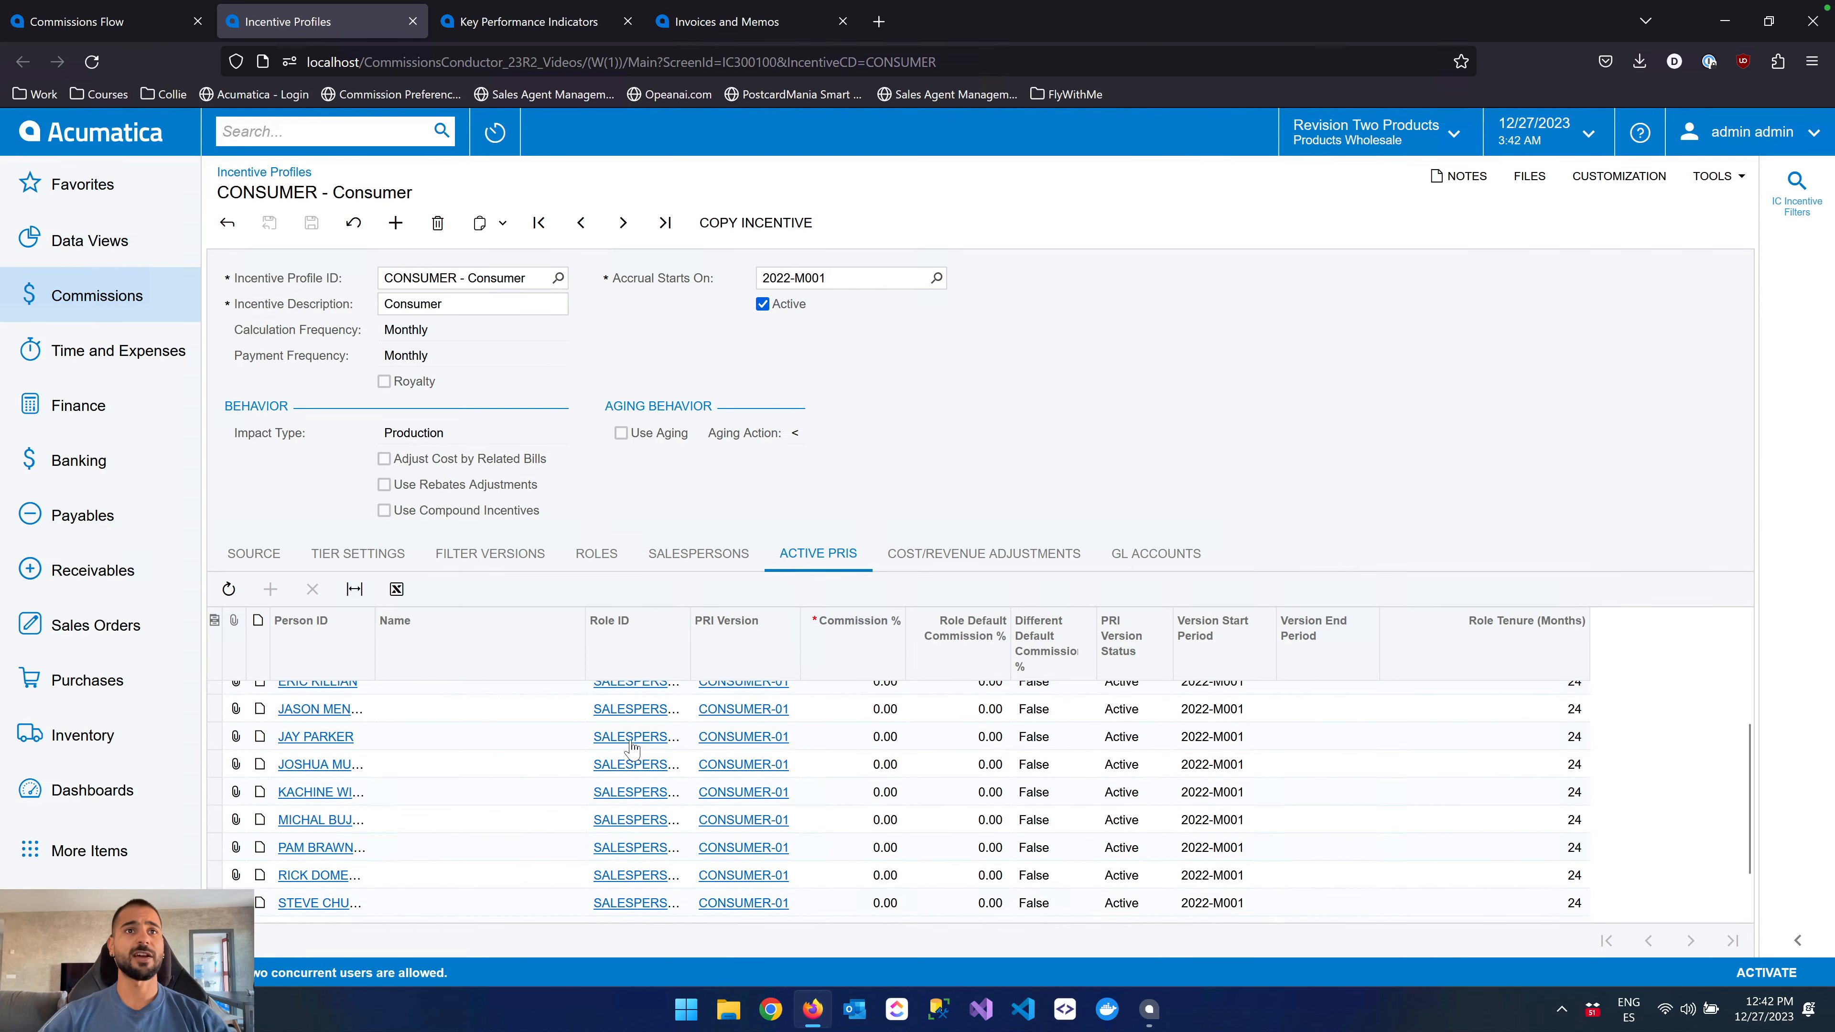
pyautogui.scroll(-1, 411, 799)
pyautogui.scroll(1, 411, 799)
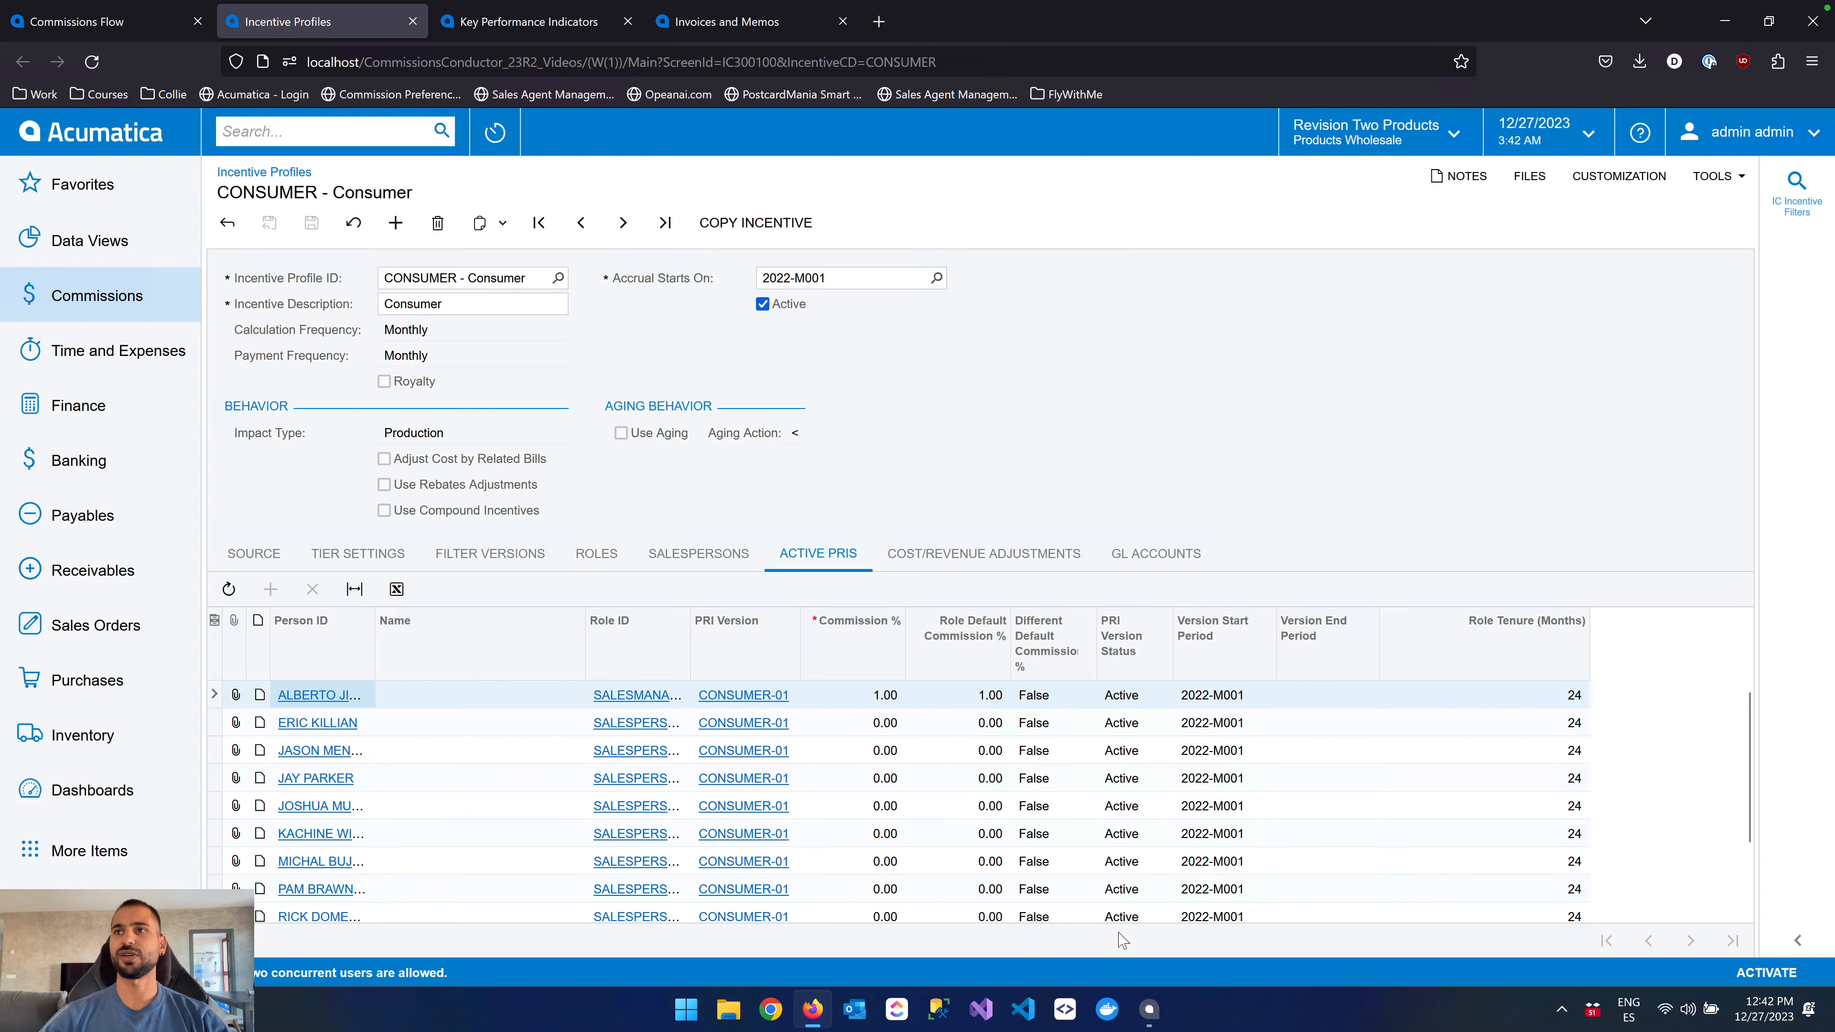
pyautogui.scroll(-1, 1509, 728)
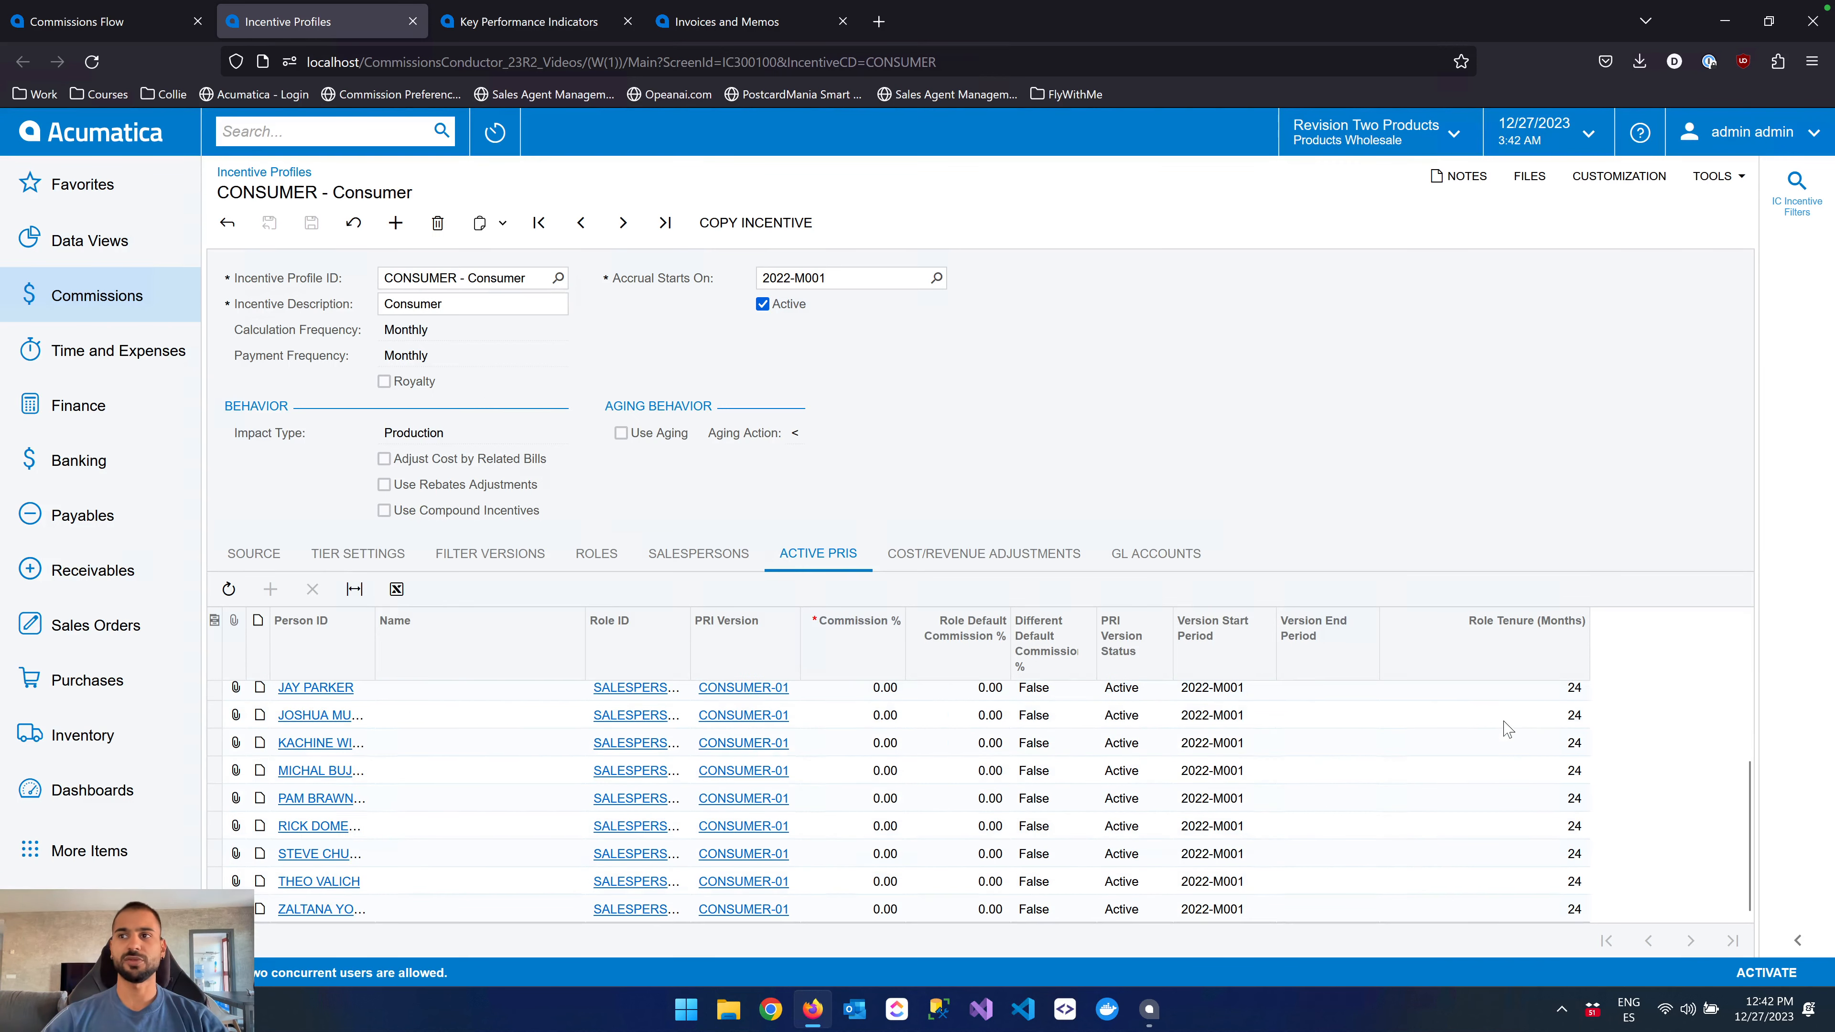
pyautogui.scroll(1, 1509, 727)
pyautogui.scroll(-1, 1509, 728)
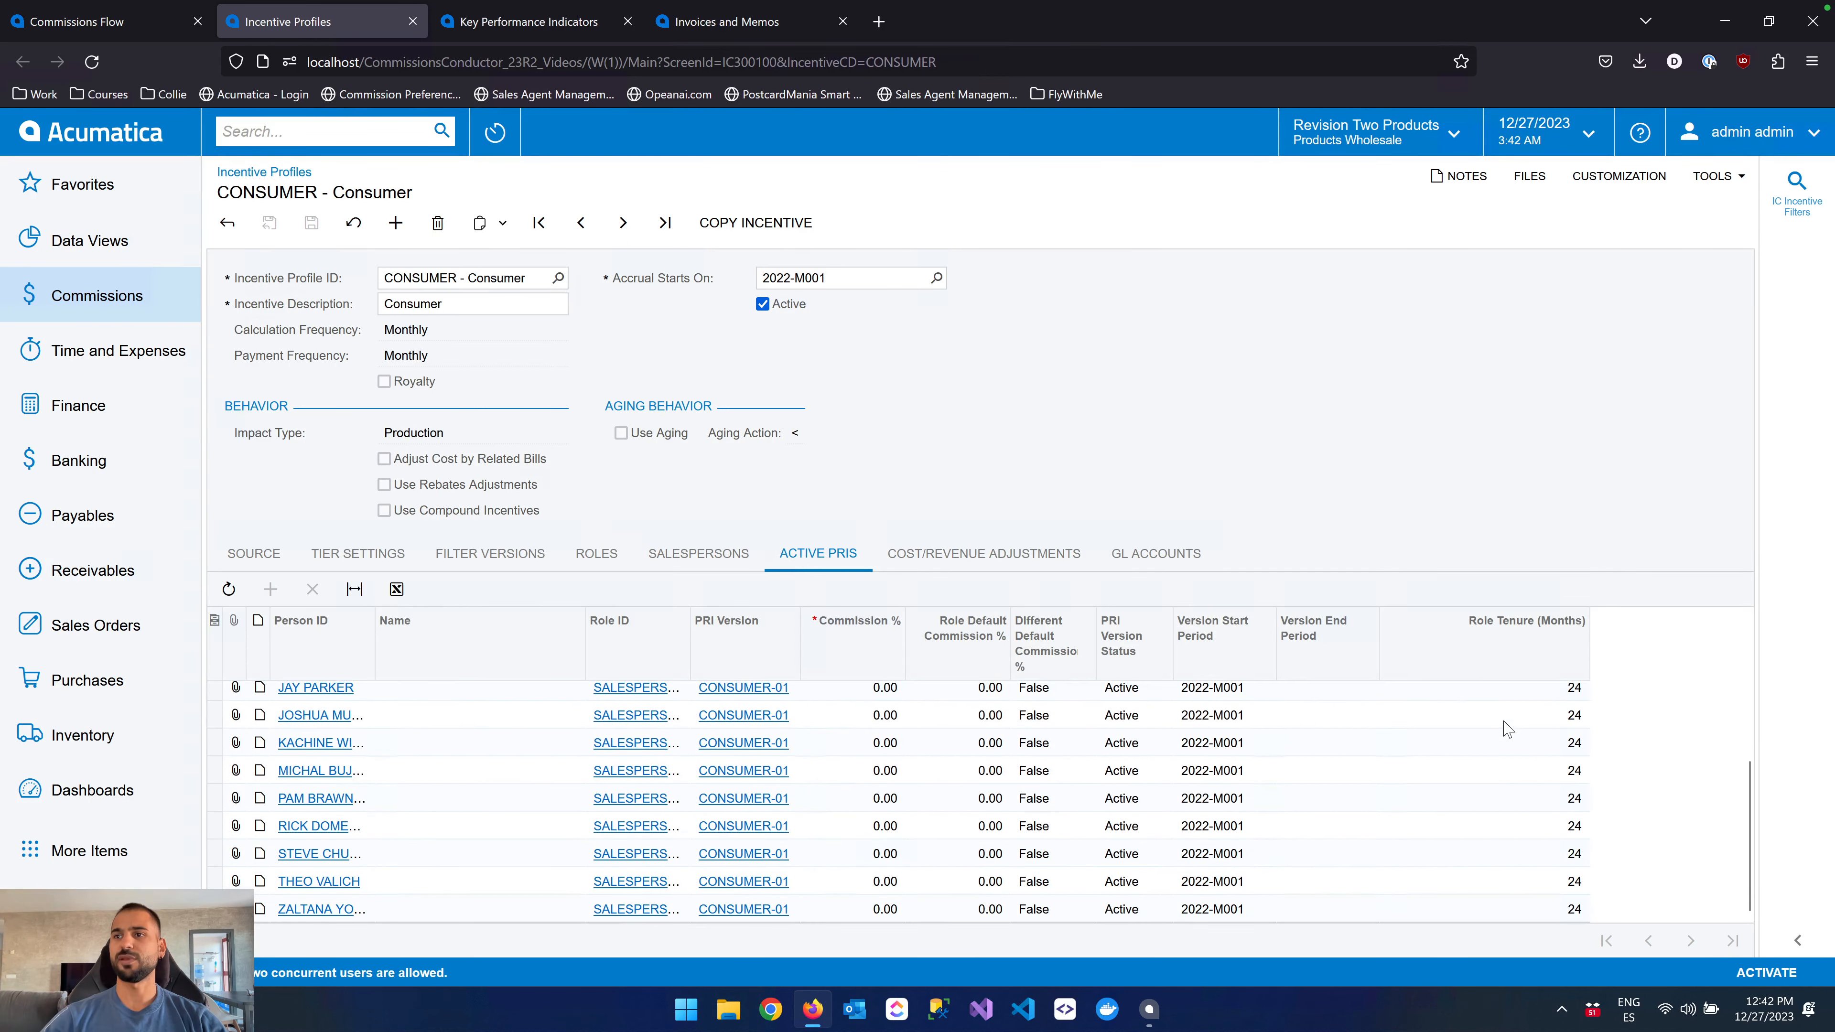
pyautogui.scroll(1, 1509, 728)
pyautogui.scroll(1, 1509, 728)
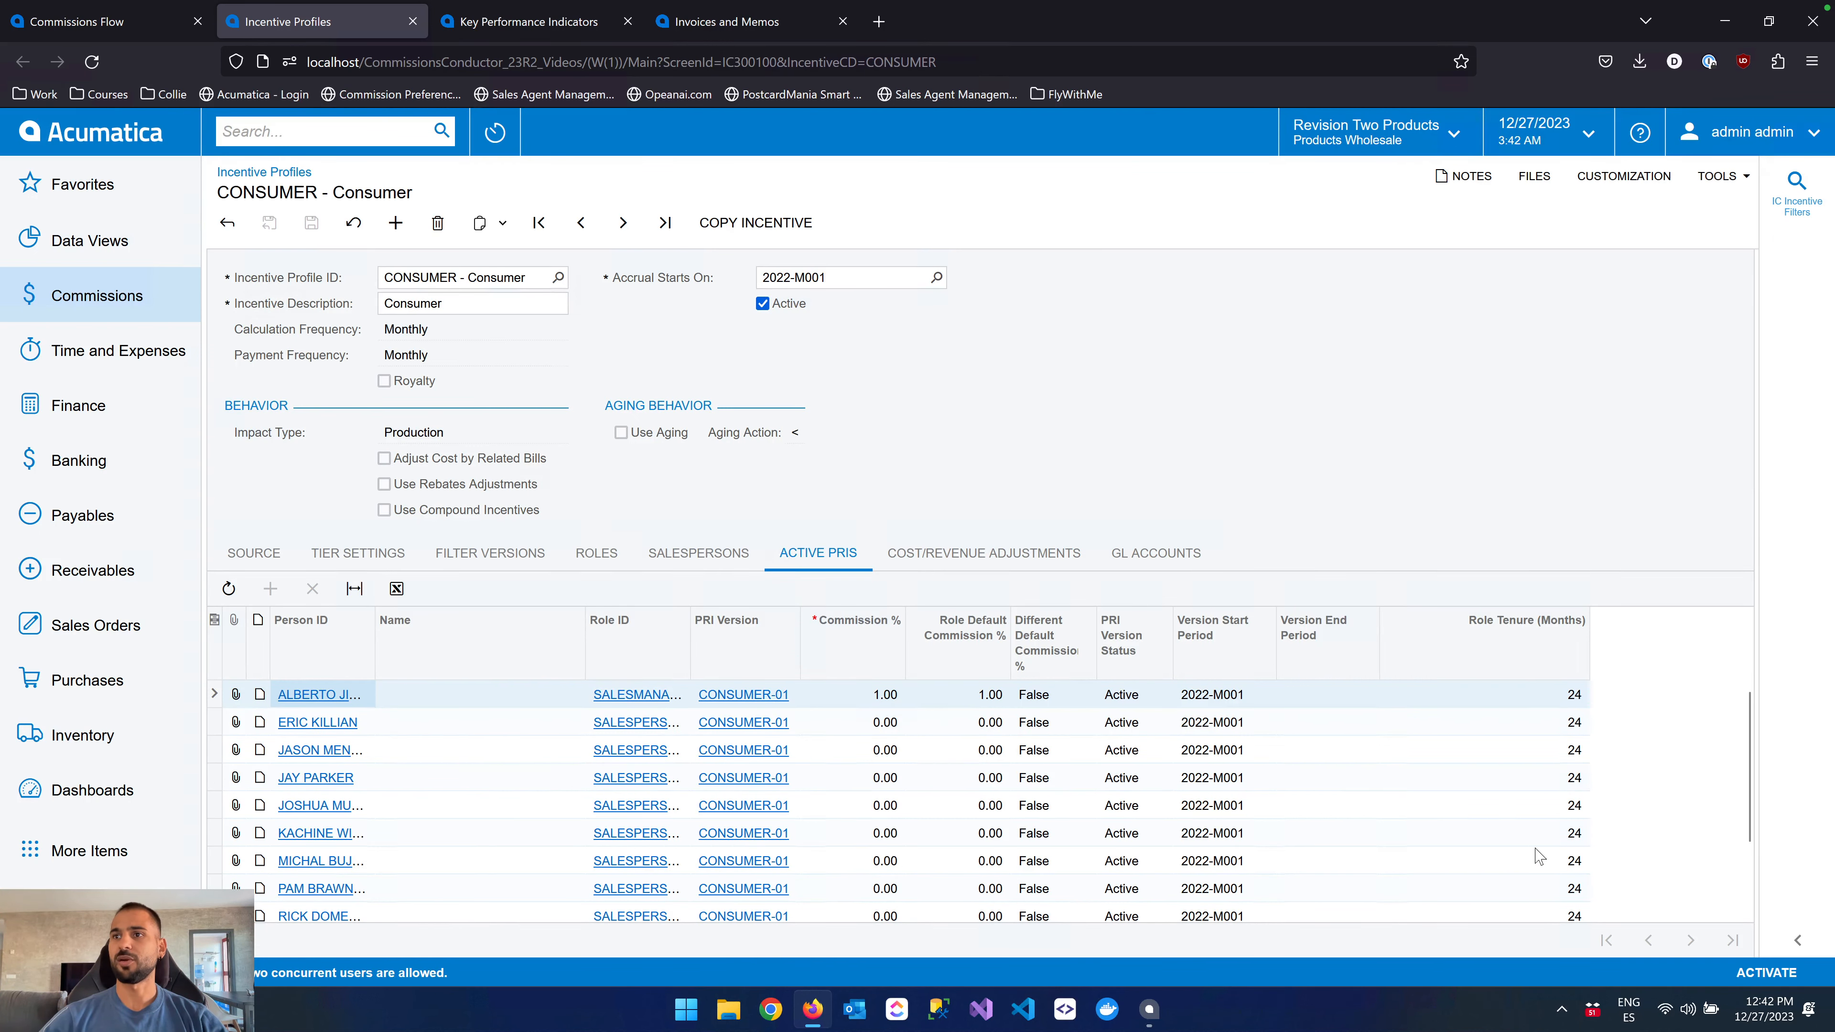
pyautogui.scroll(-2, 1537, 854)
pyautogui.scroll(2, 1539, 856)
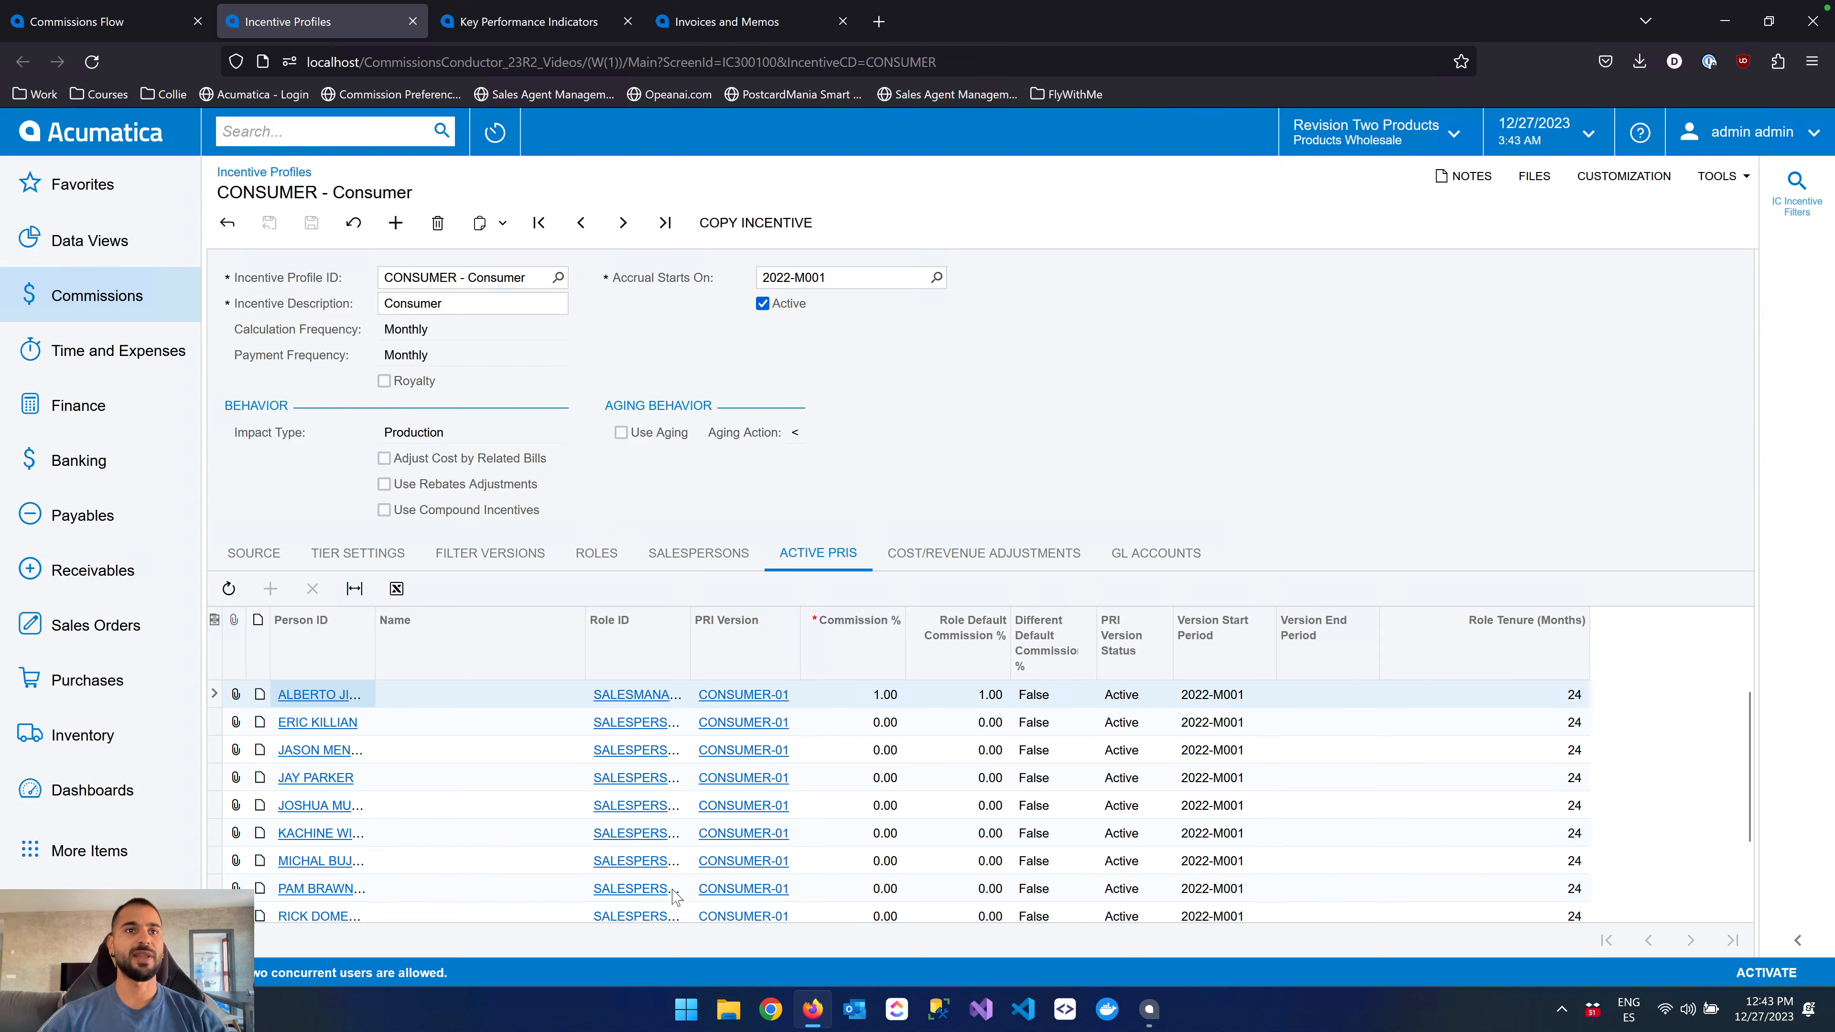
# Examine the CONSUMER profile's cost/revenue adjustments by PO source, customer class, order type and item class.
pyautogui.click(1008, 565)
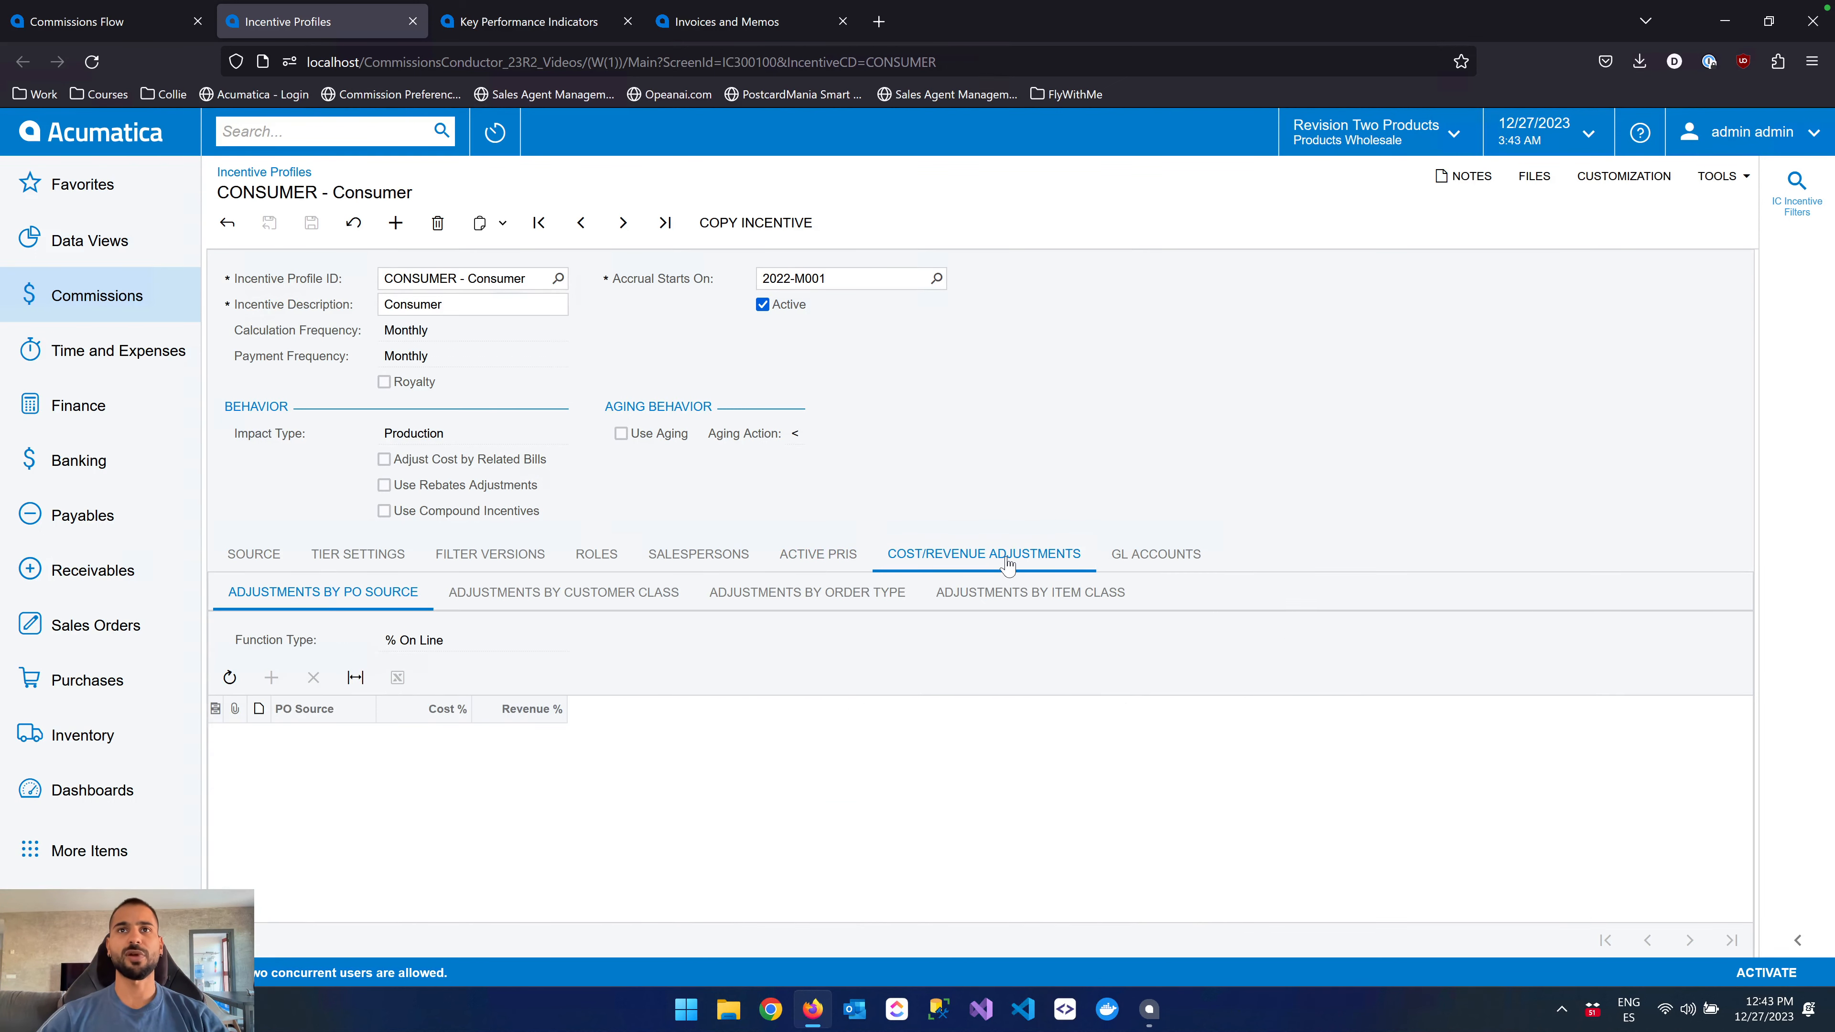
pyautogui.click(568, 606)
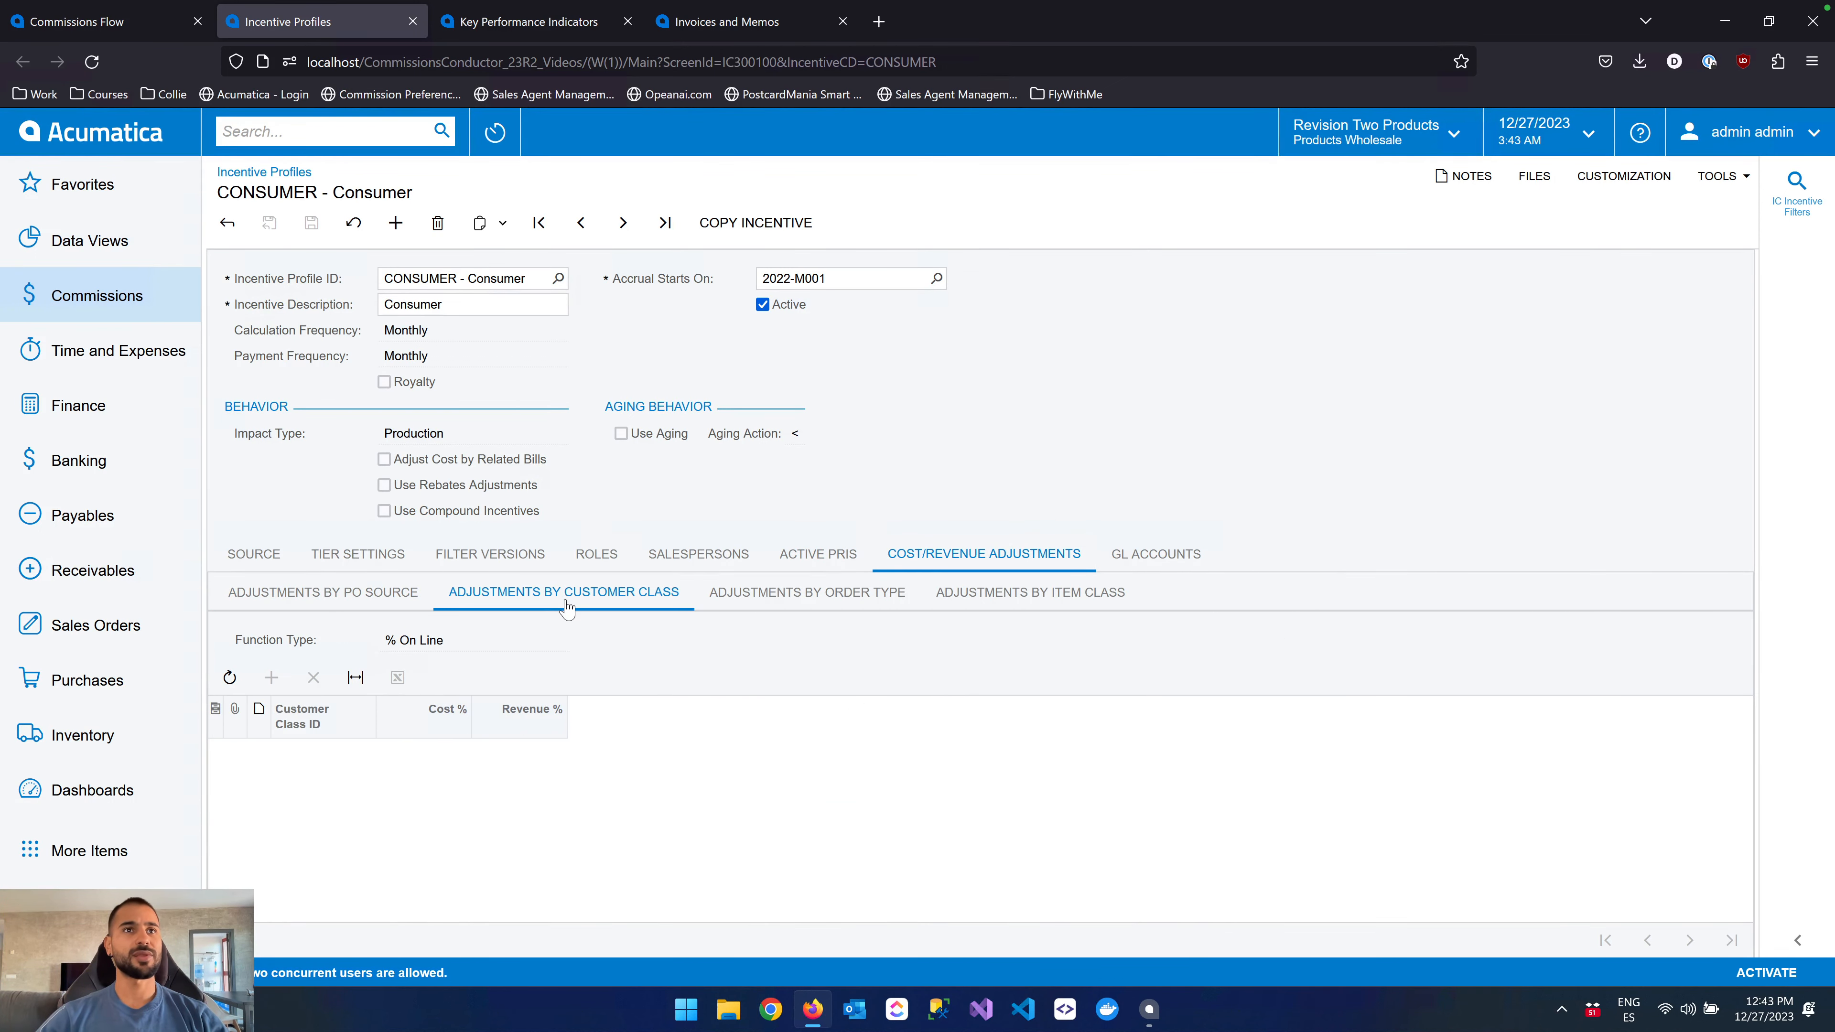
pyautogui.click(819, 594)
pyautogui.click(999, 601)
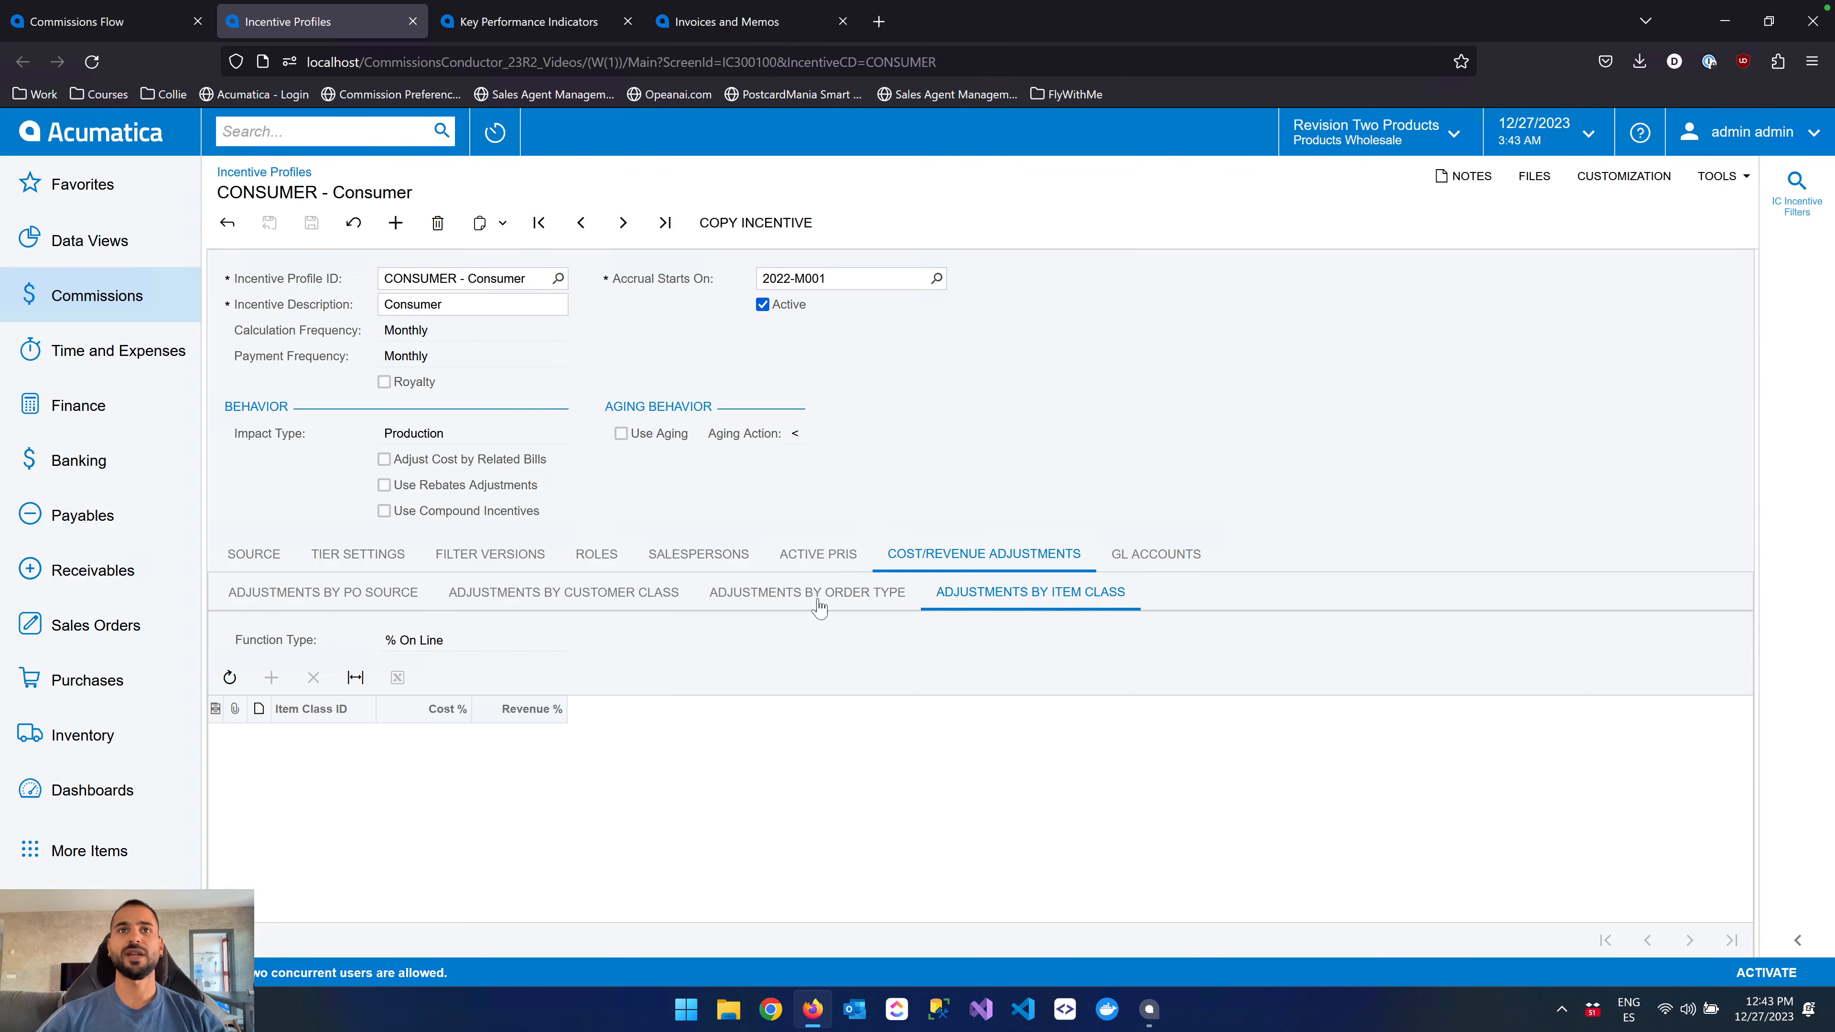
pyautogui.click(384, 594)
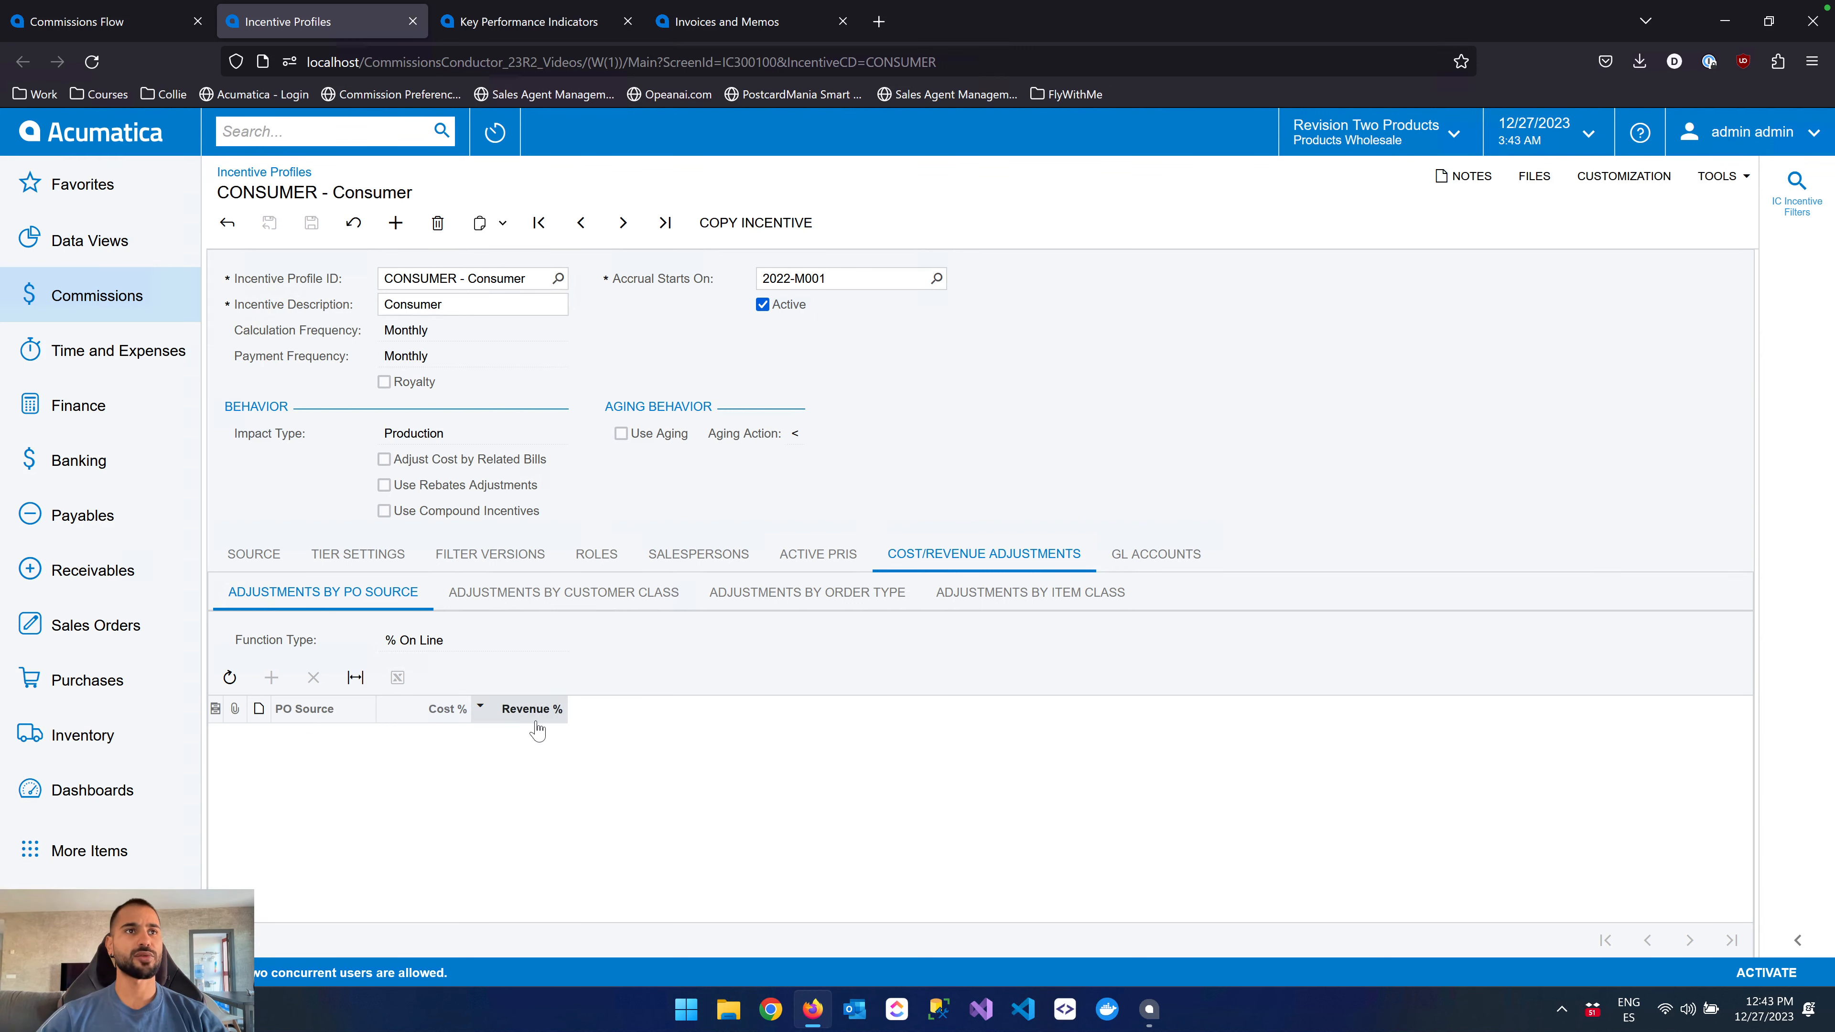
pyautogui.click(594, 597)
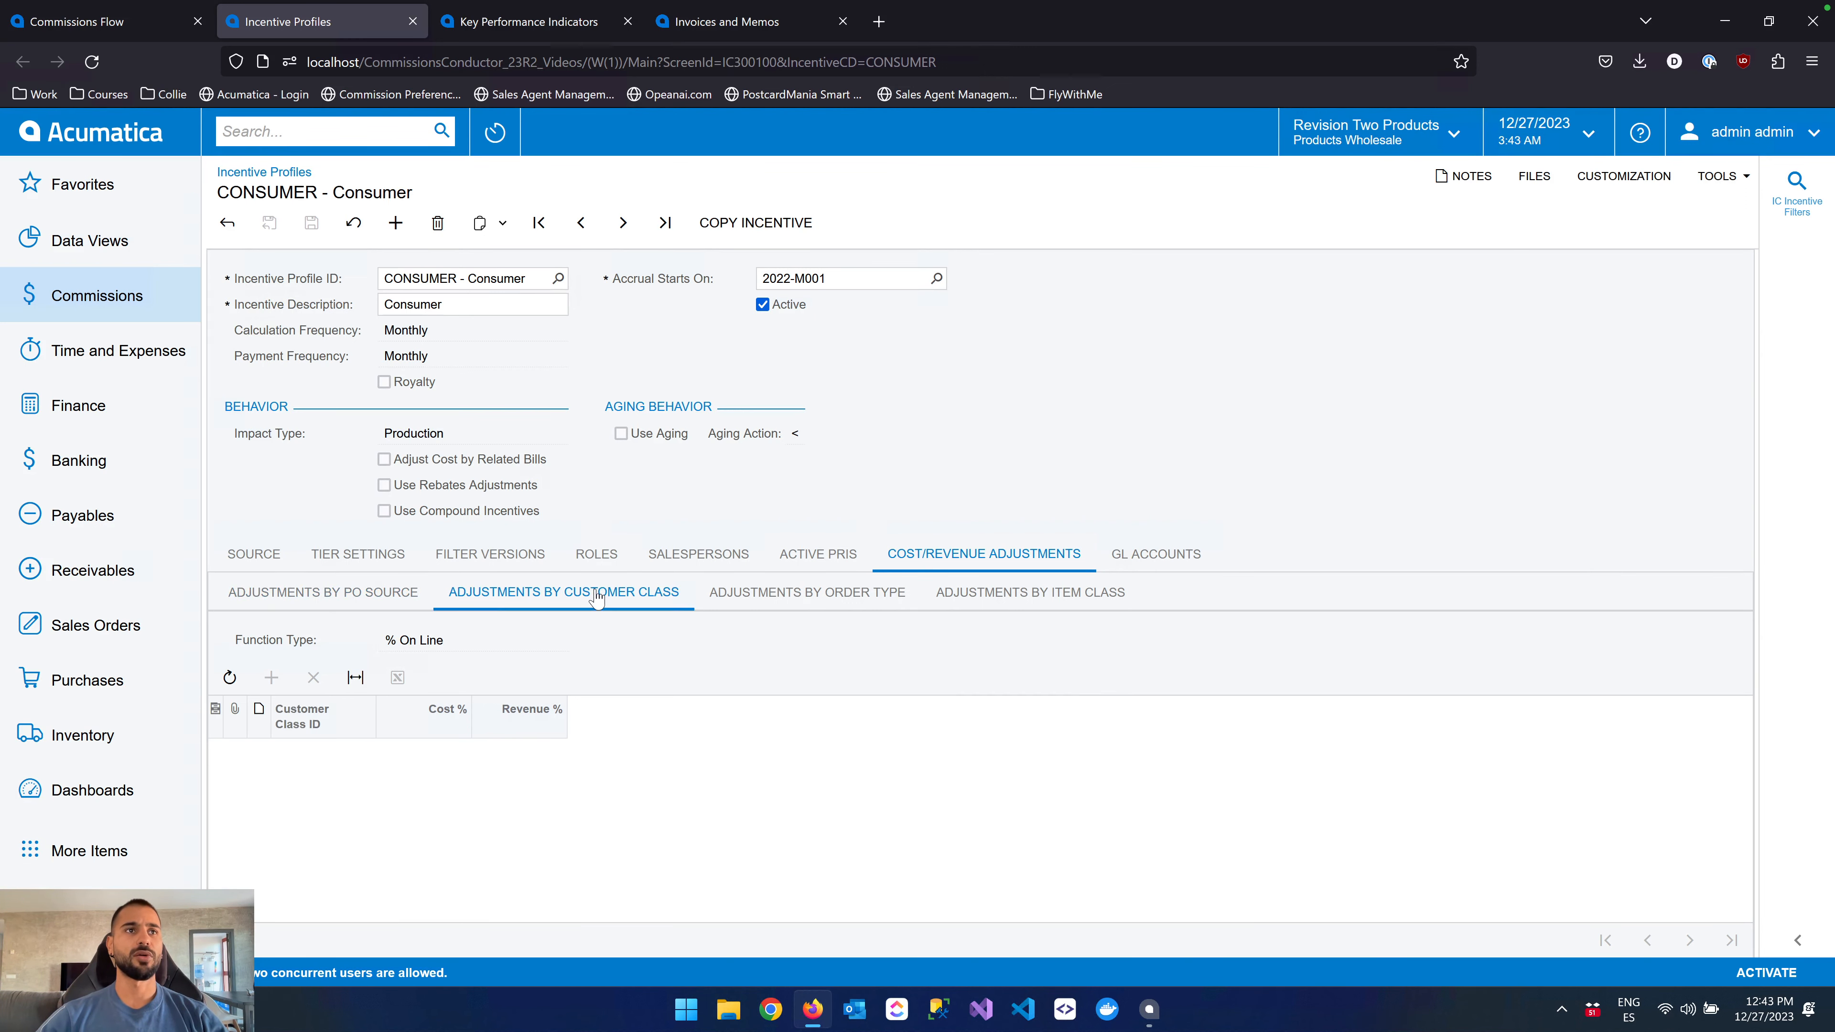
pyautogui.click(345, 607)
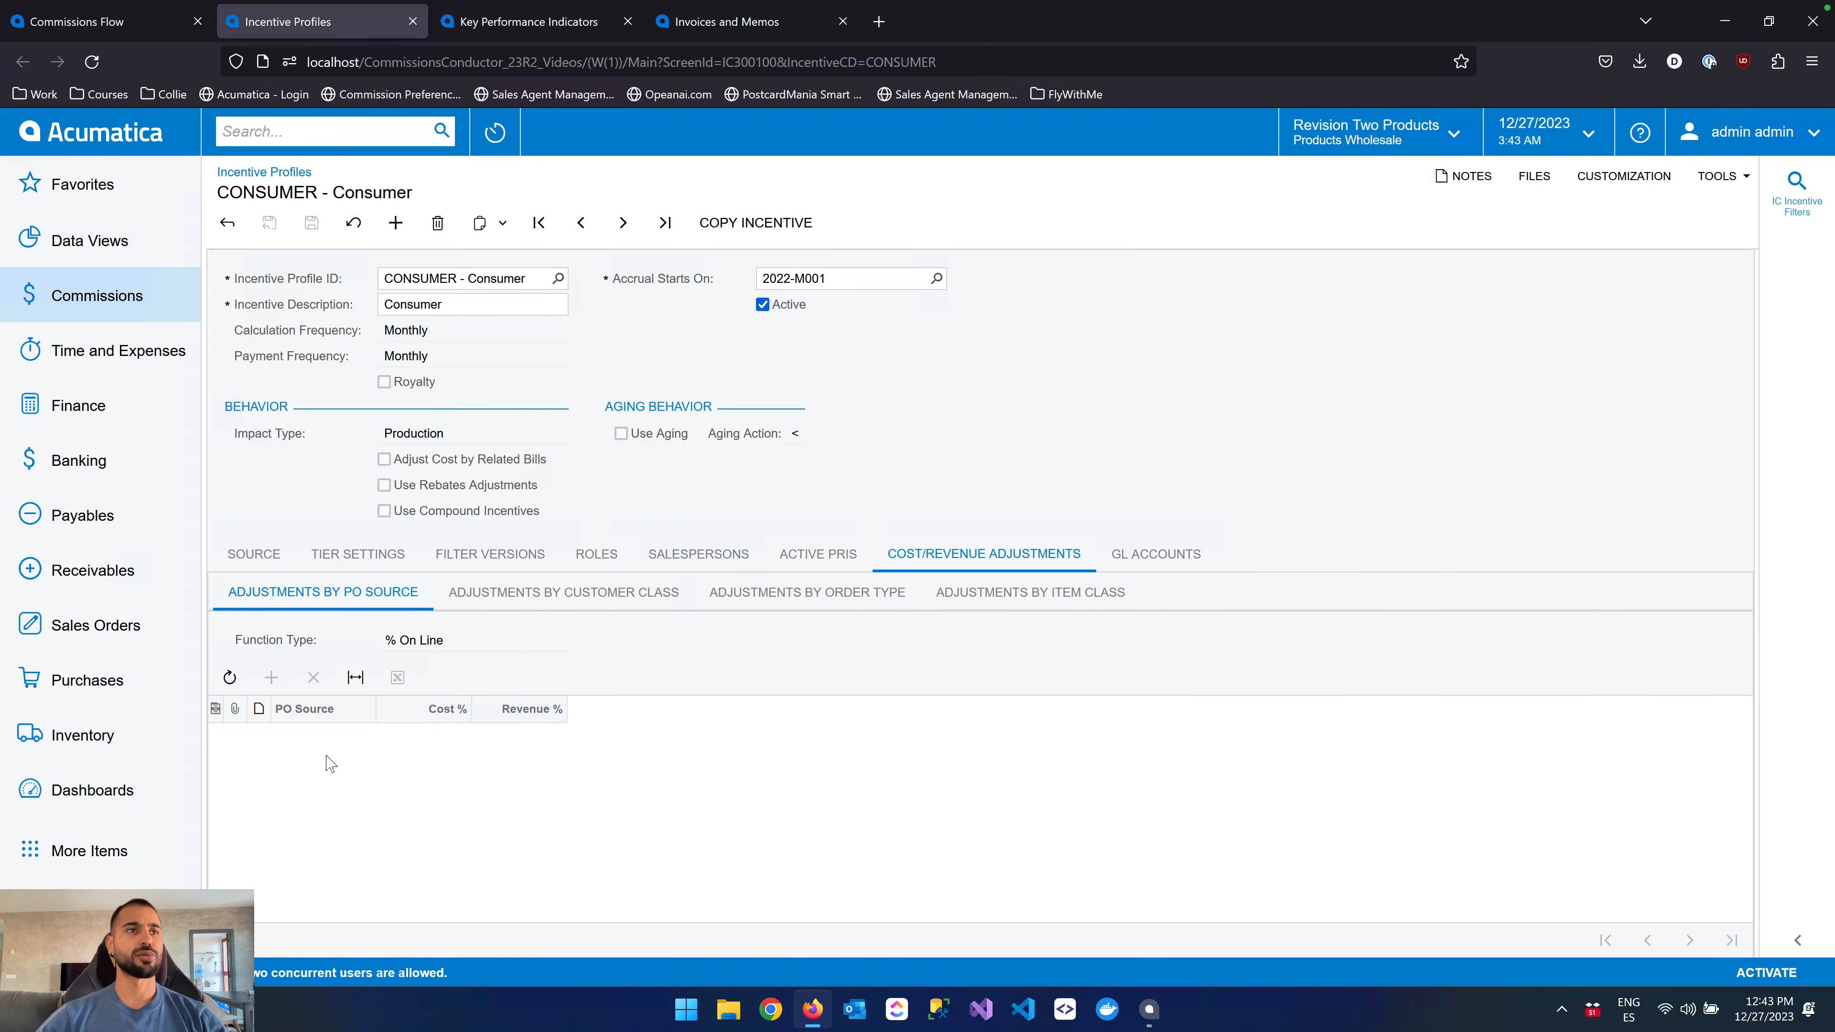
pyautogui.click(523, 605)
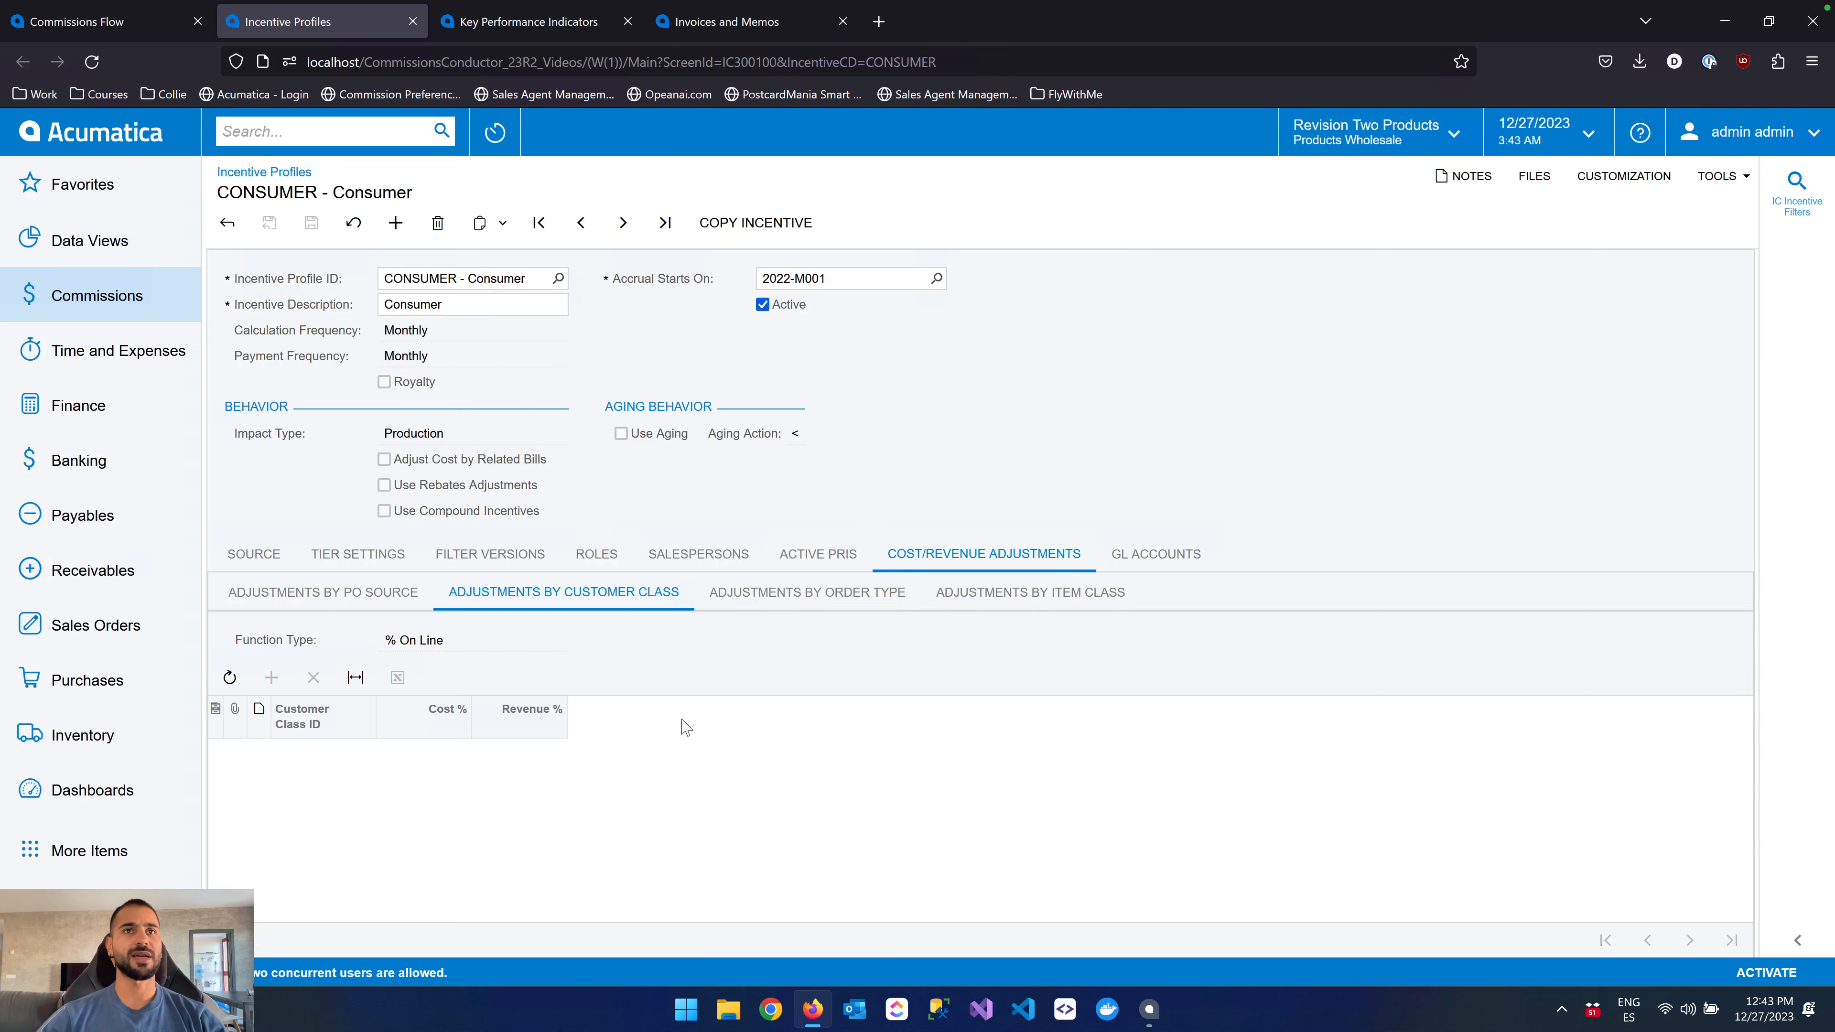
pyautogui.click(792, 606)
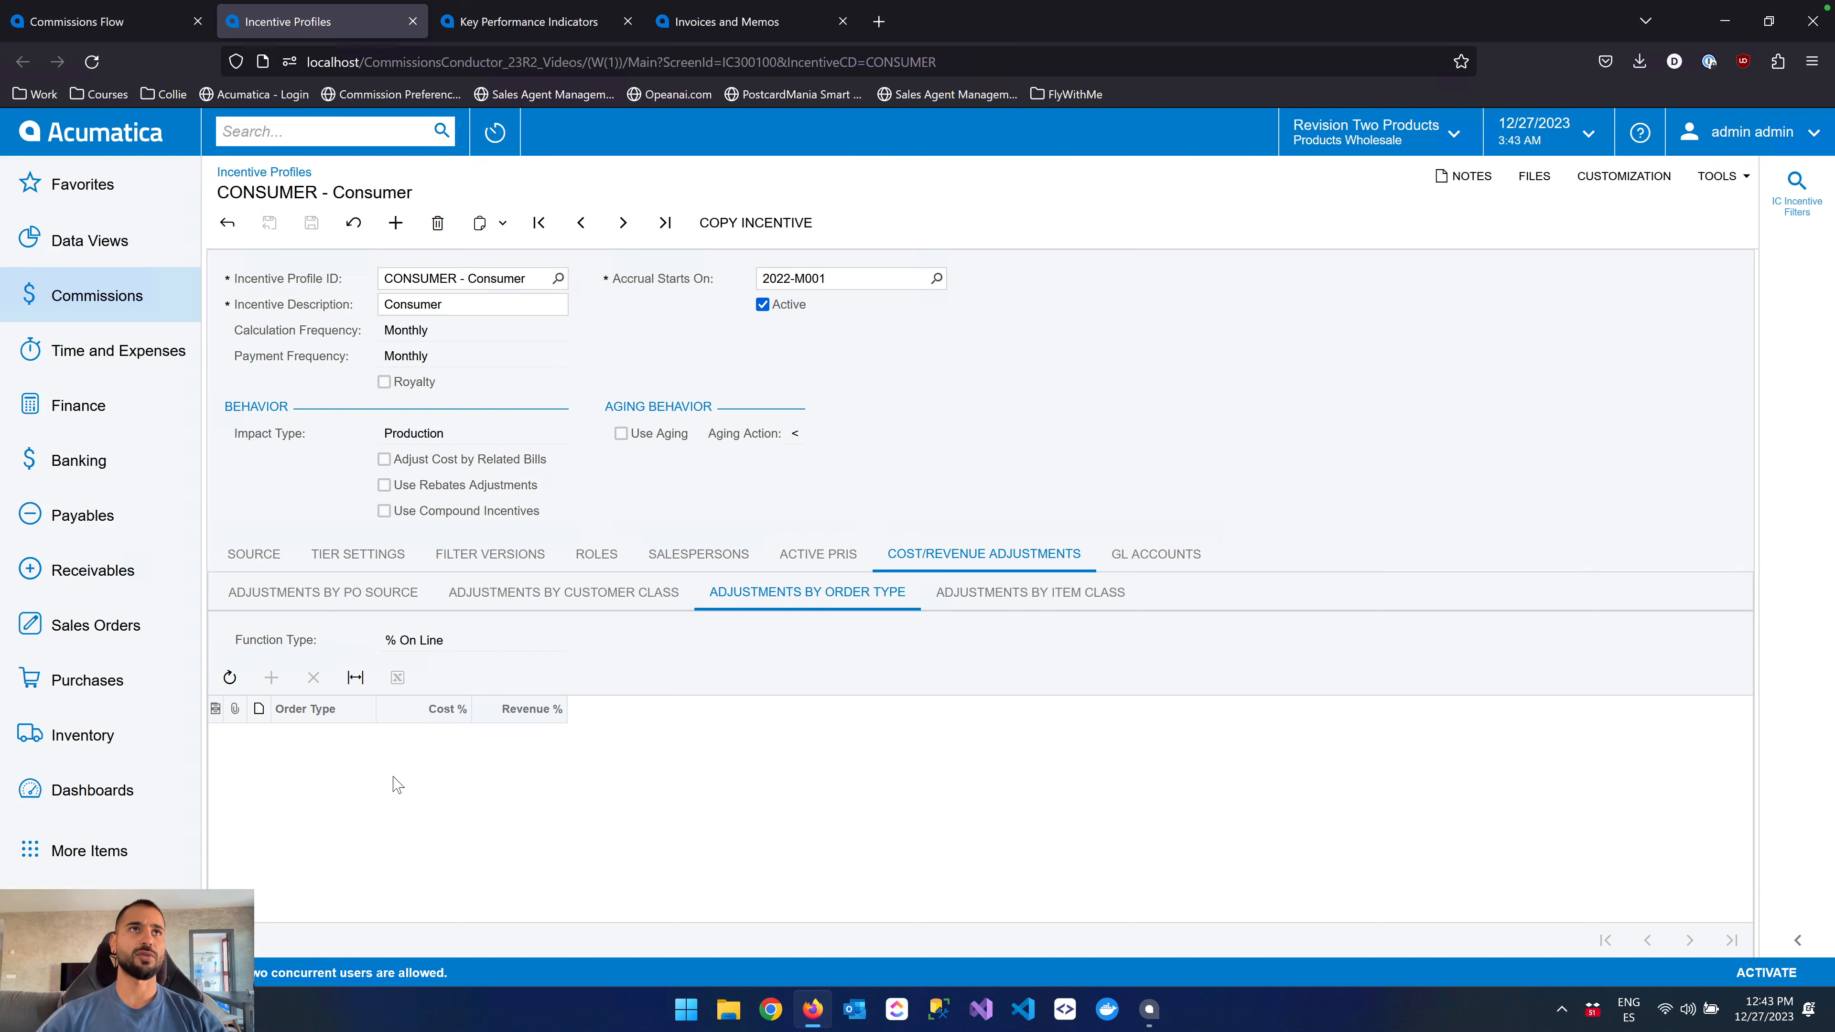
# Start a new incentive profile record and view the function type options for its adjustments by order type.
pyautogui.click(395, 223)
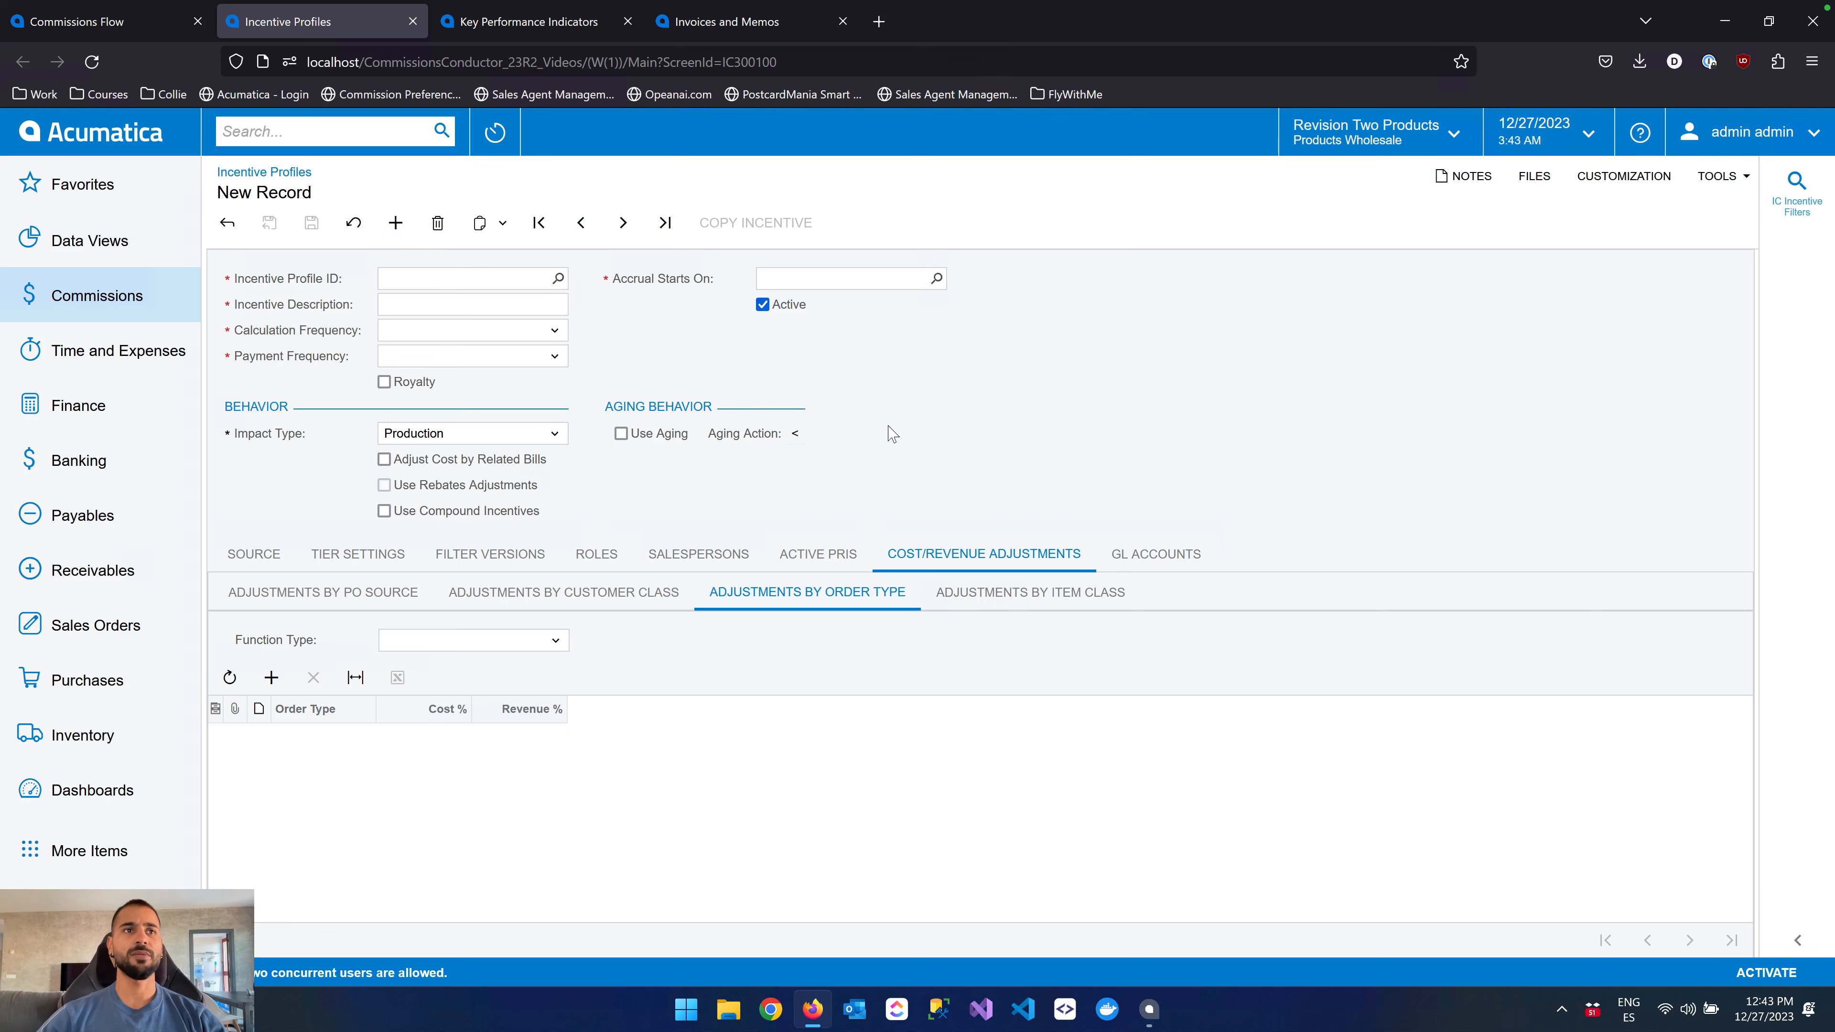
pyautogui.click(407, 642)
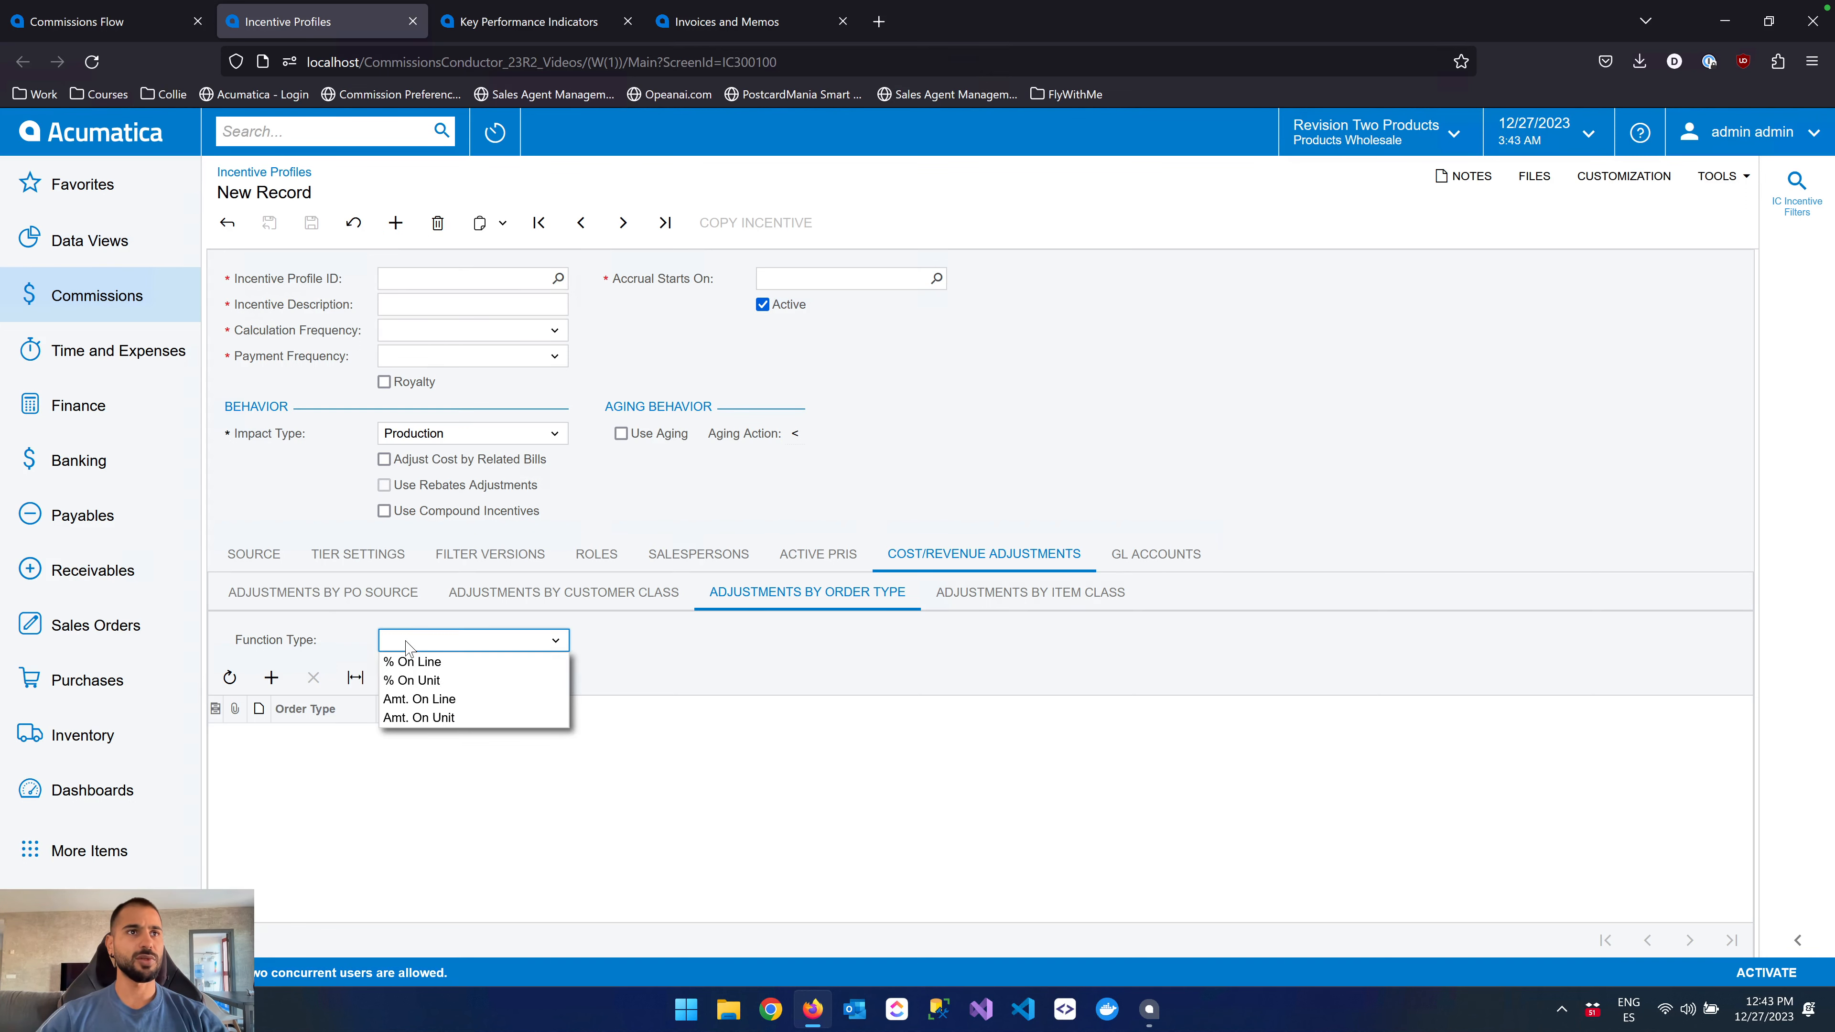
pyautogui.click(307, 655)
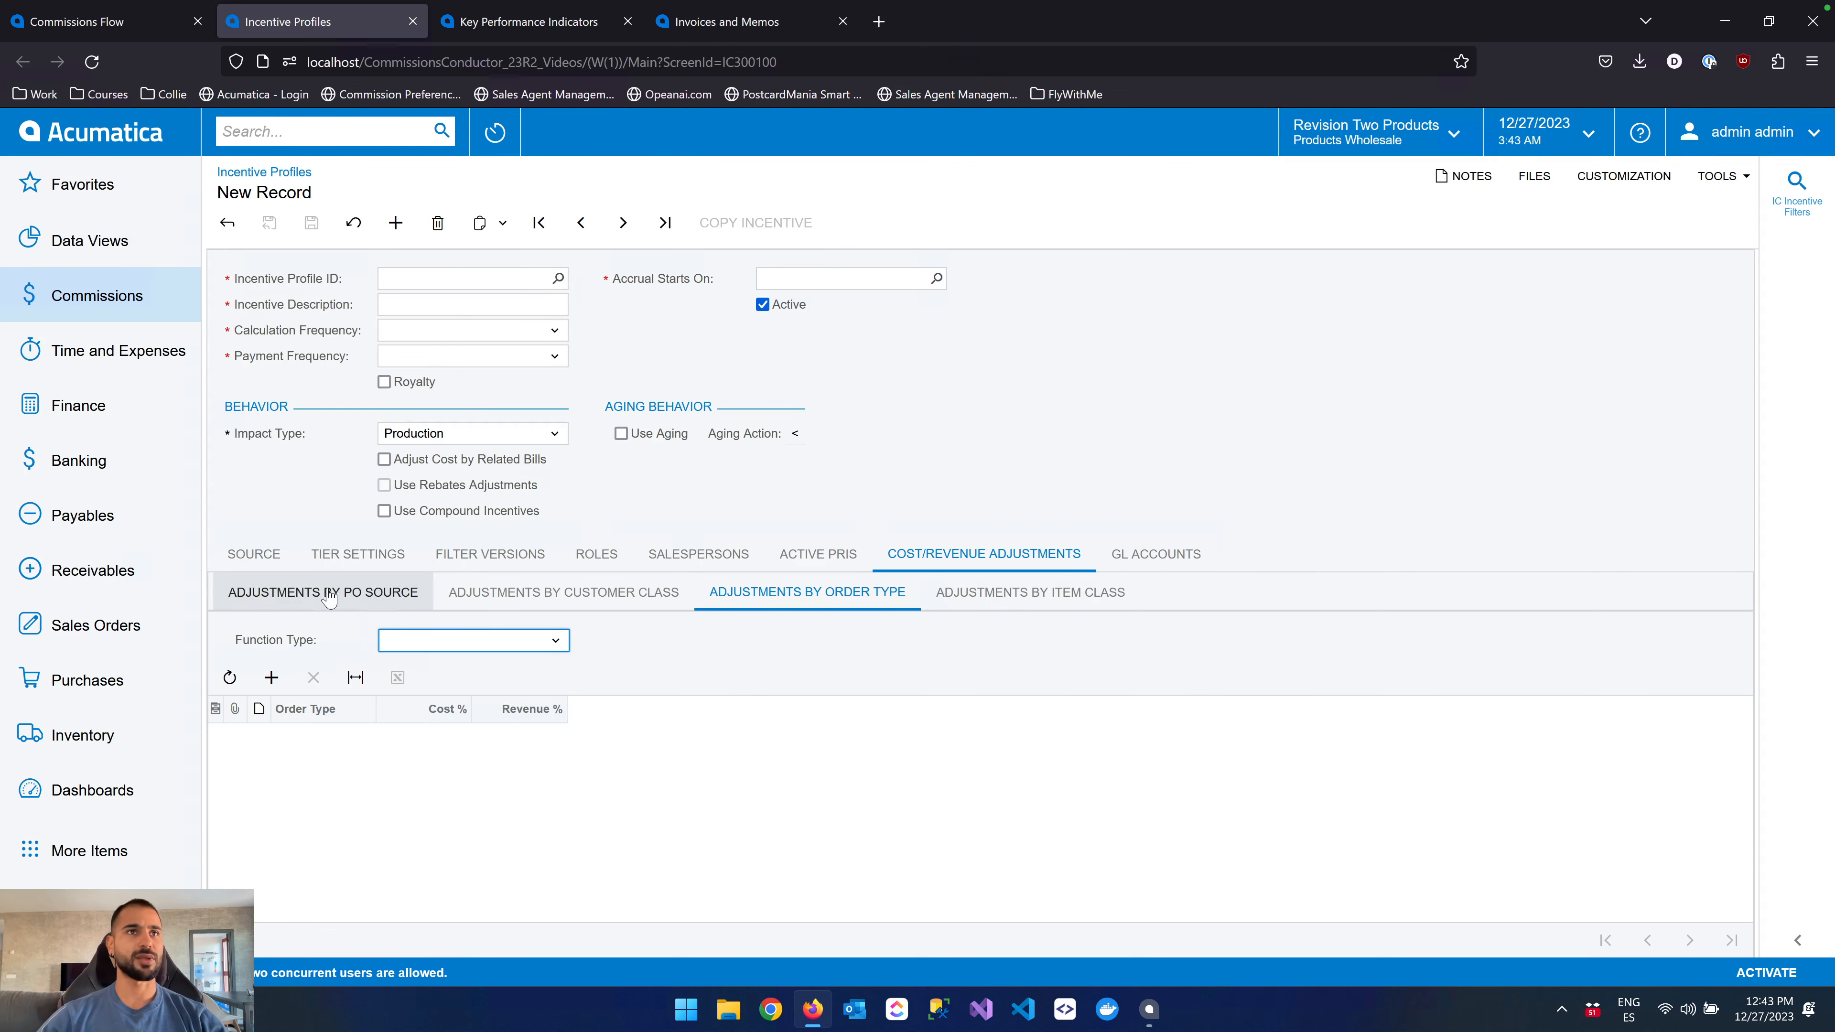
# Add a customer class adjustment for class KEY with a cost percentage of 1 and a revenue percentage of -1.
pyautogui.click(497, 593)
pyautogui.click(271, 677)
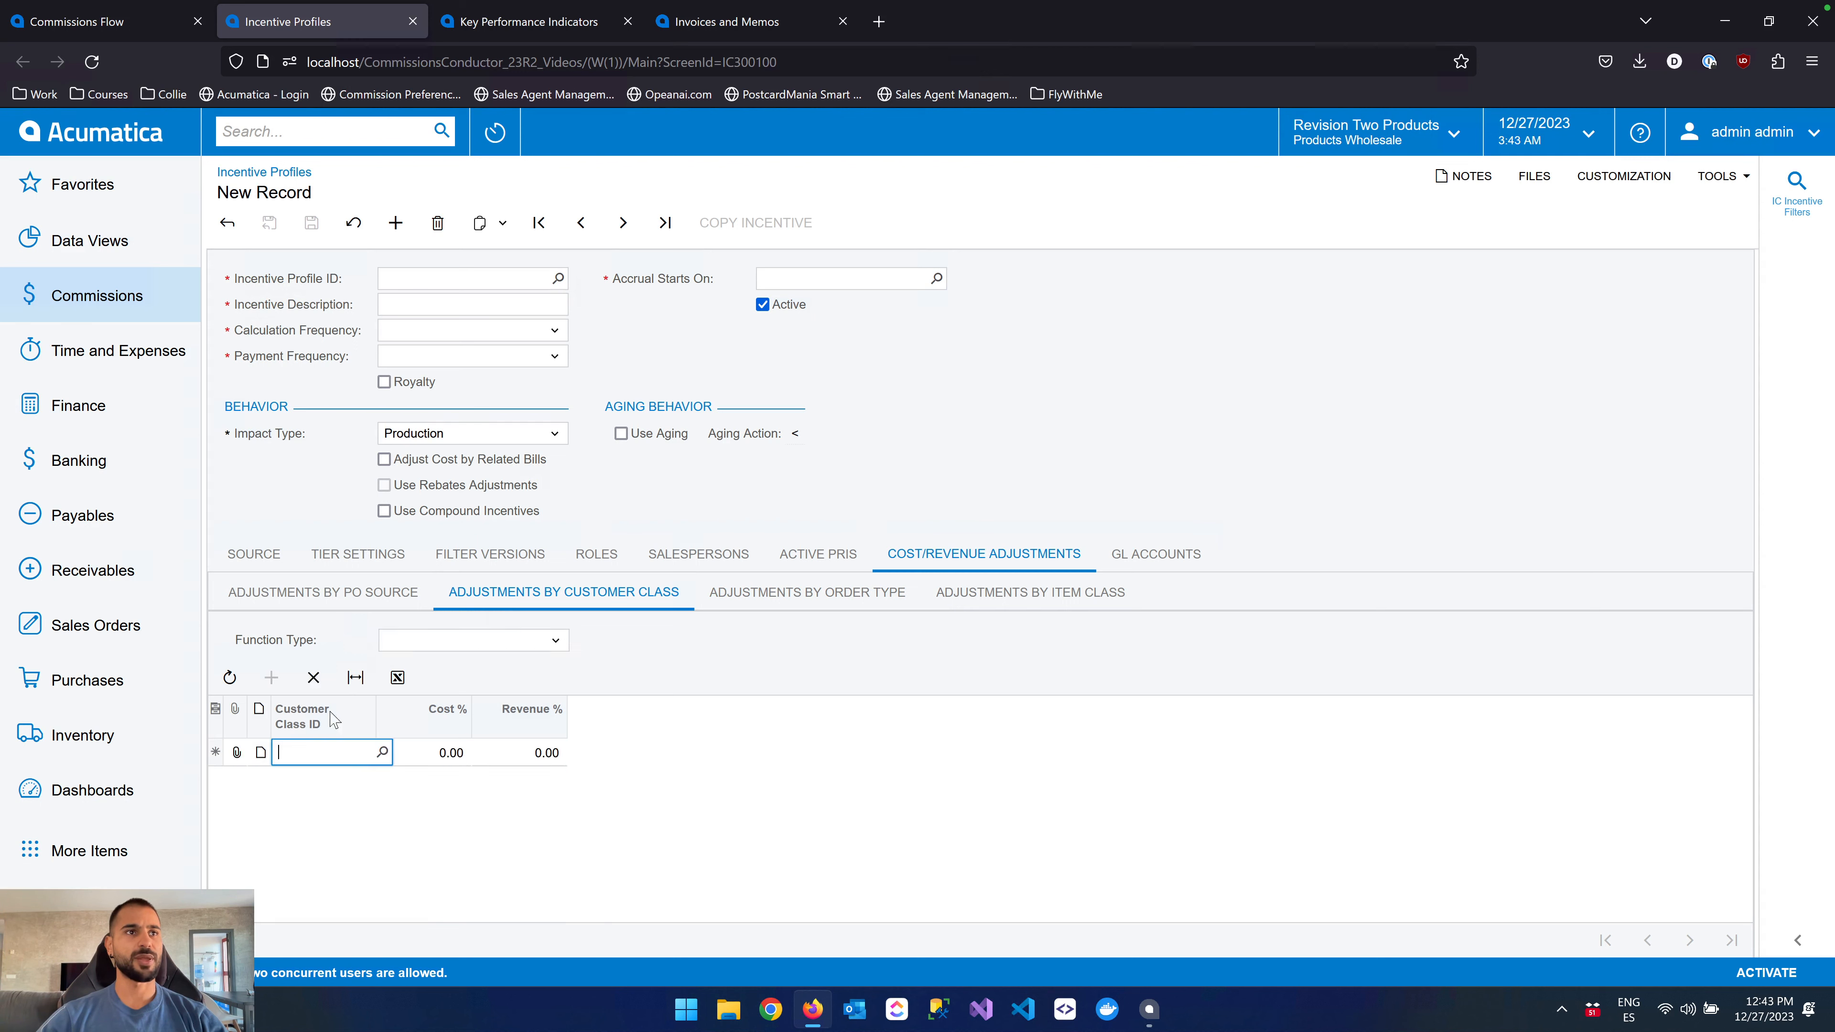
pyautogui.click(382, 753)
pyautogui.doubleClick(318, 654)
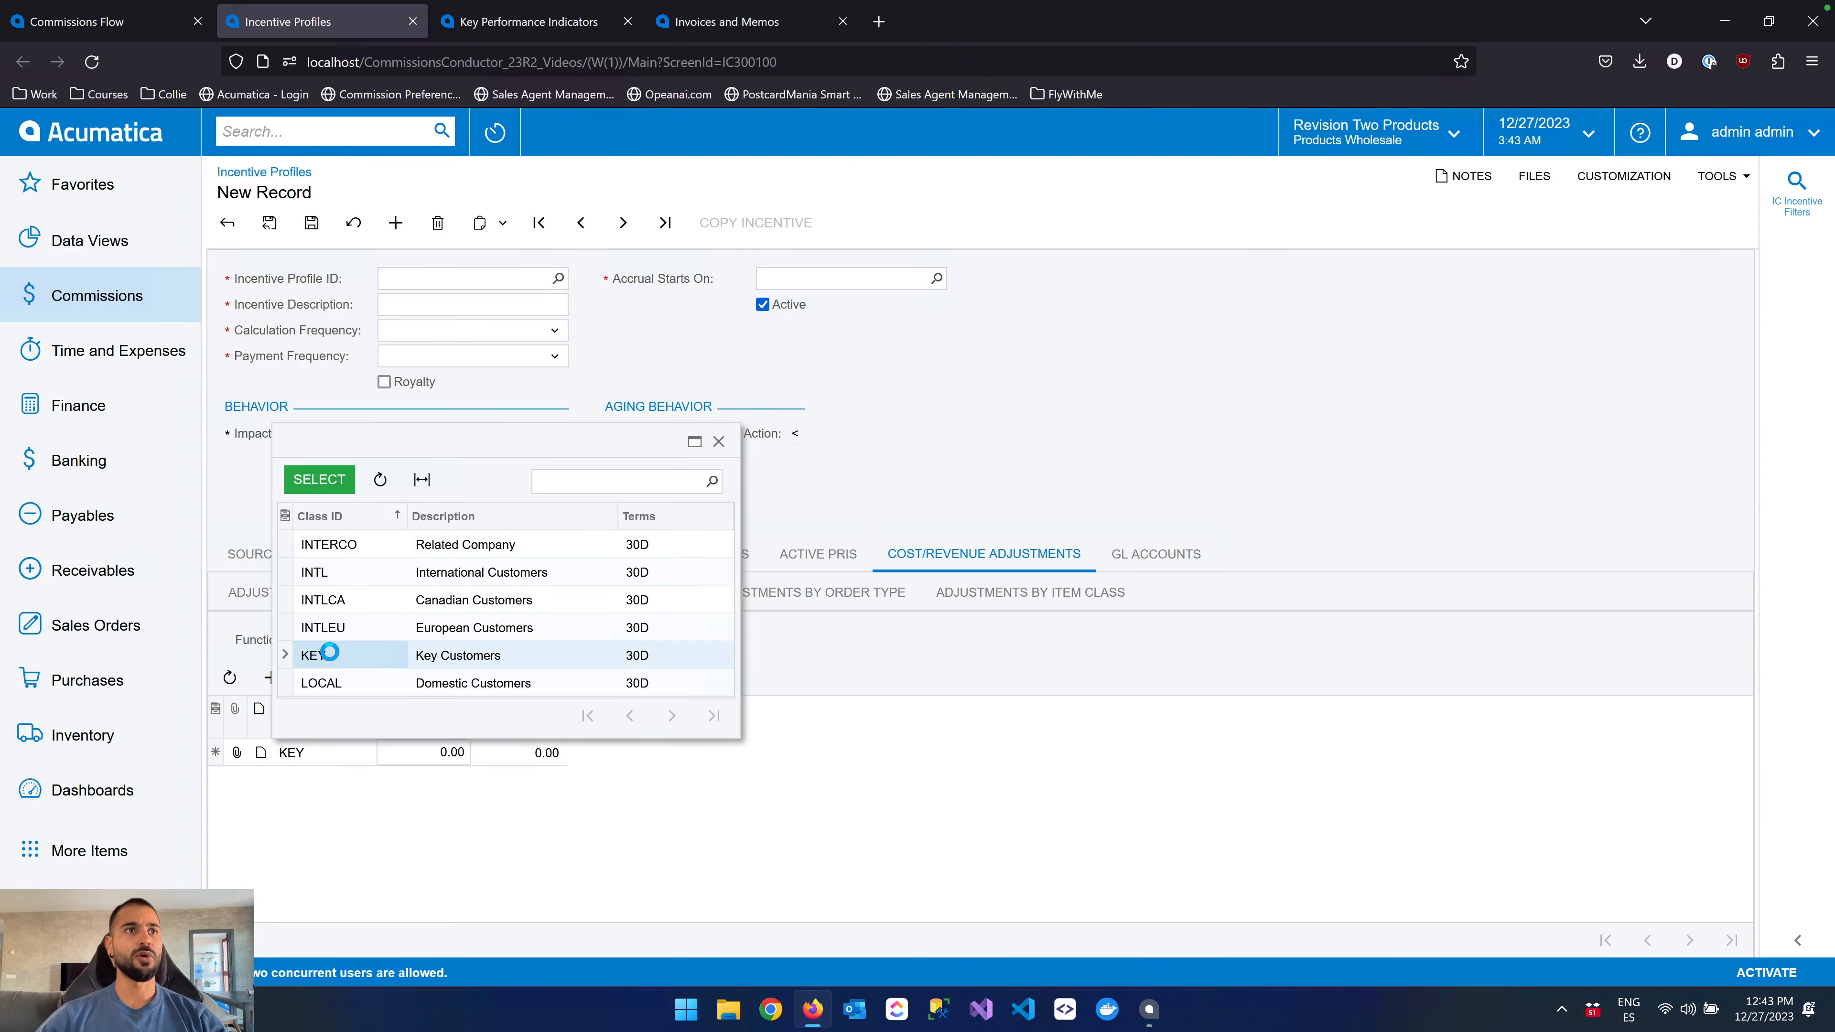
pyautogui.click(434, 752)
pyautogui.write('1')
pyautogui.click(534, 752)
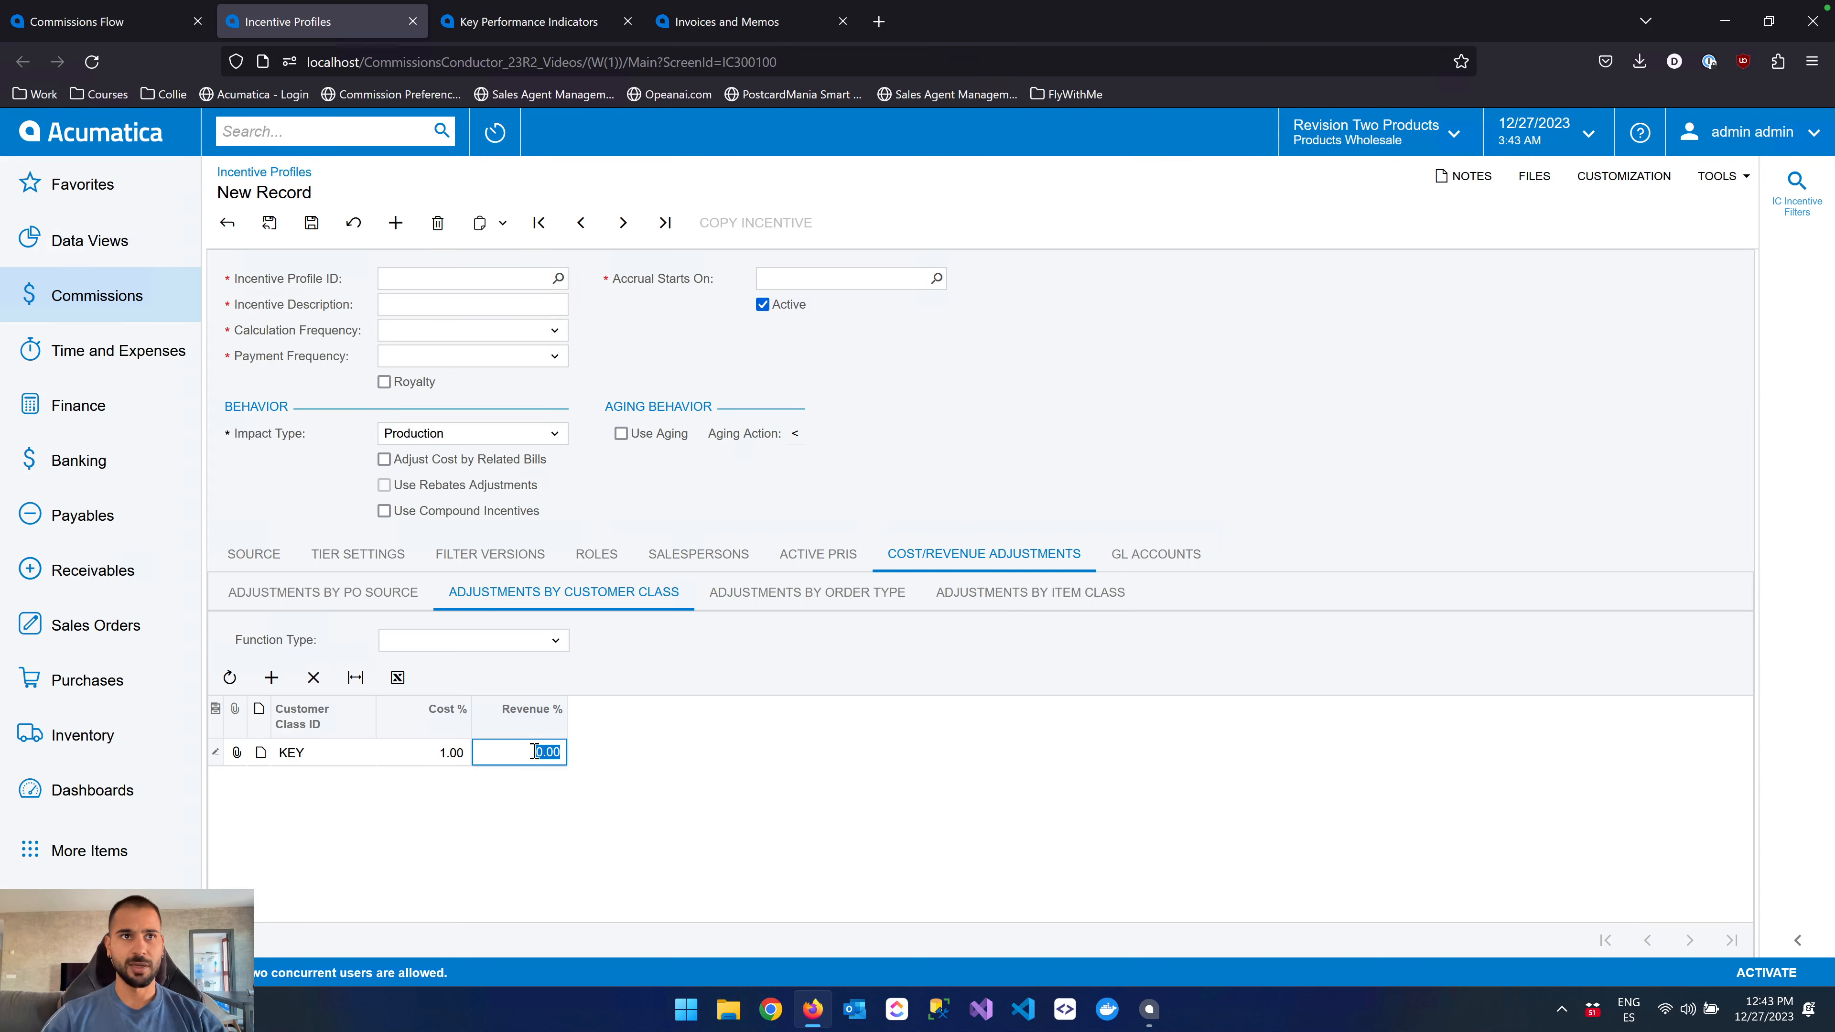
pyautogui.write('-1')
pyautogui.click(639, 756)
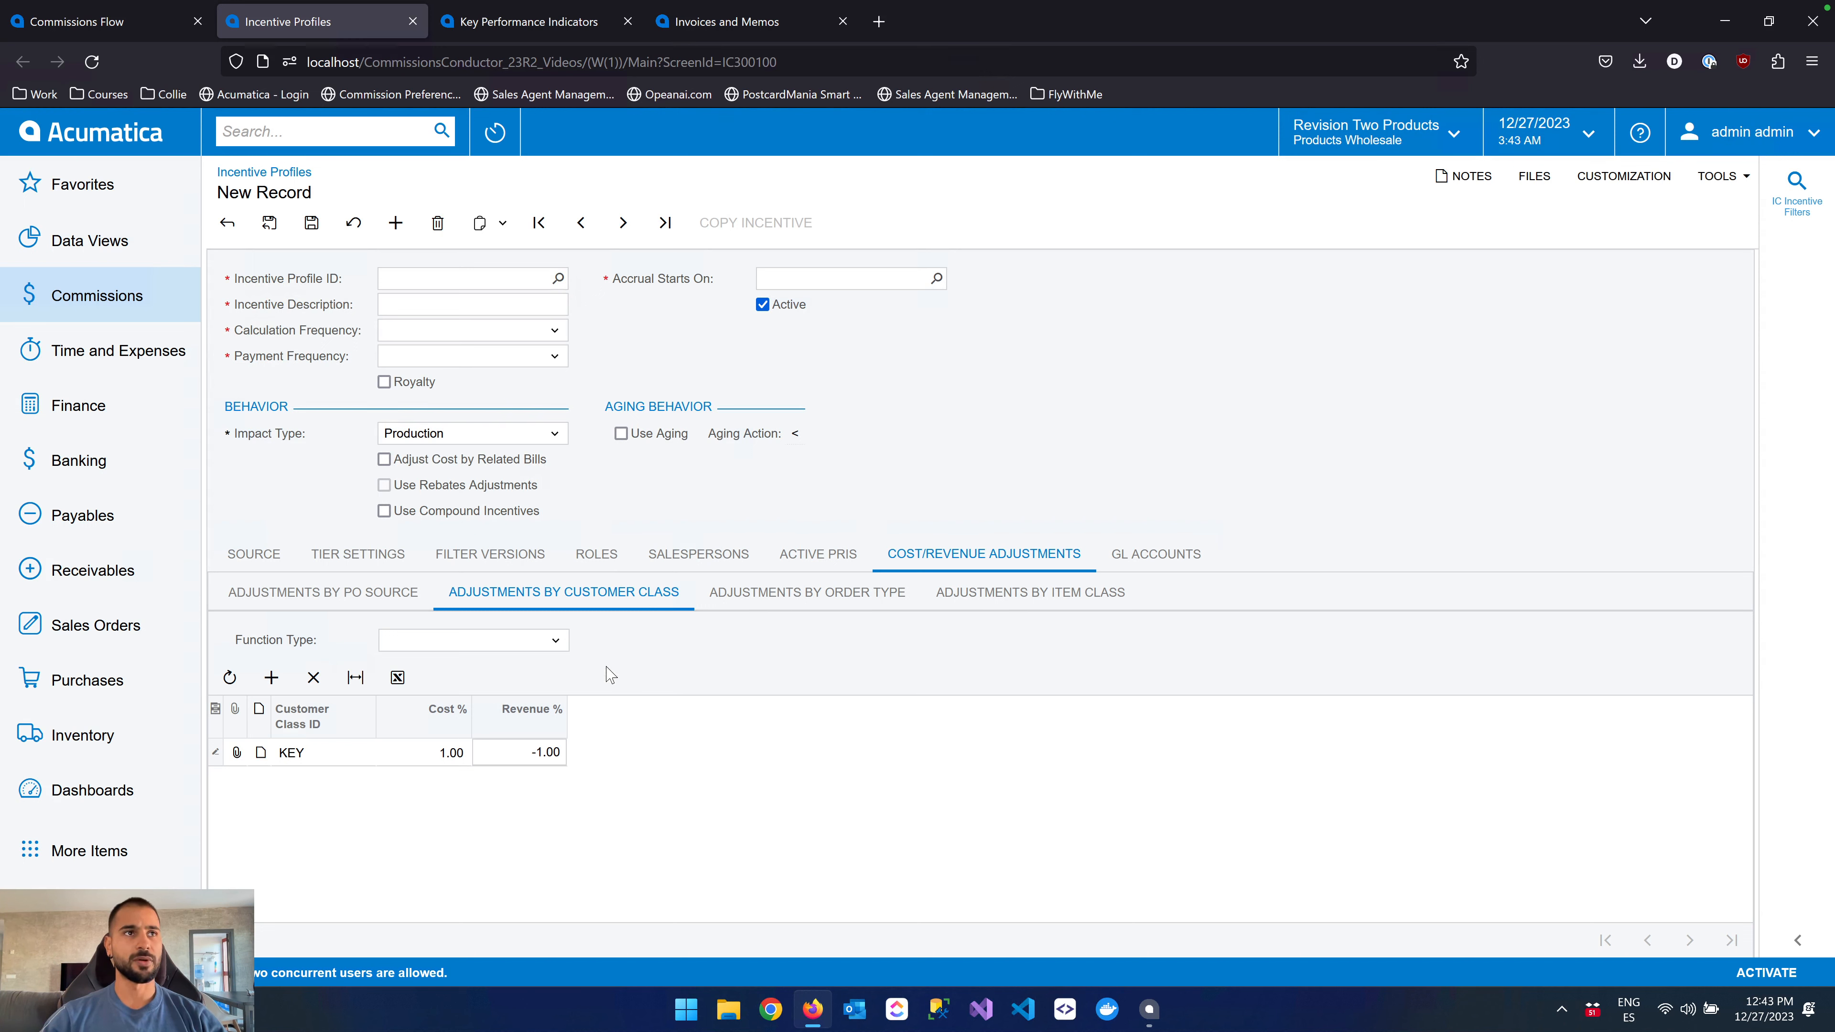
# Try the % On Line and % On Unit function types for the customer class adjustments.
pyautogui.click(555, 639)
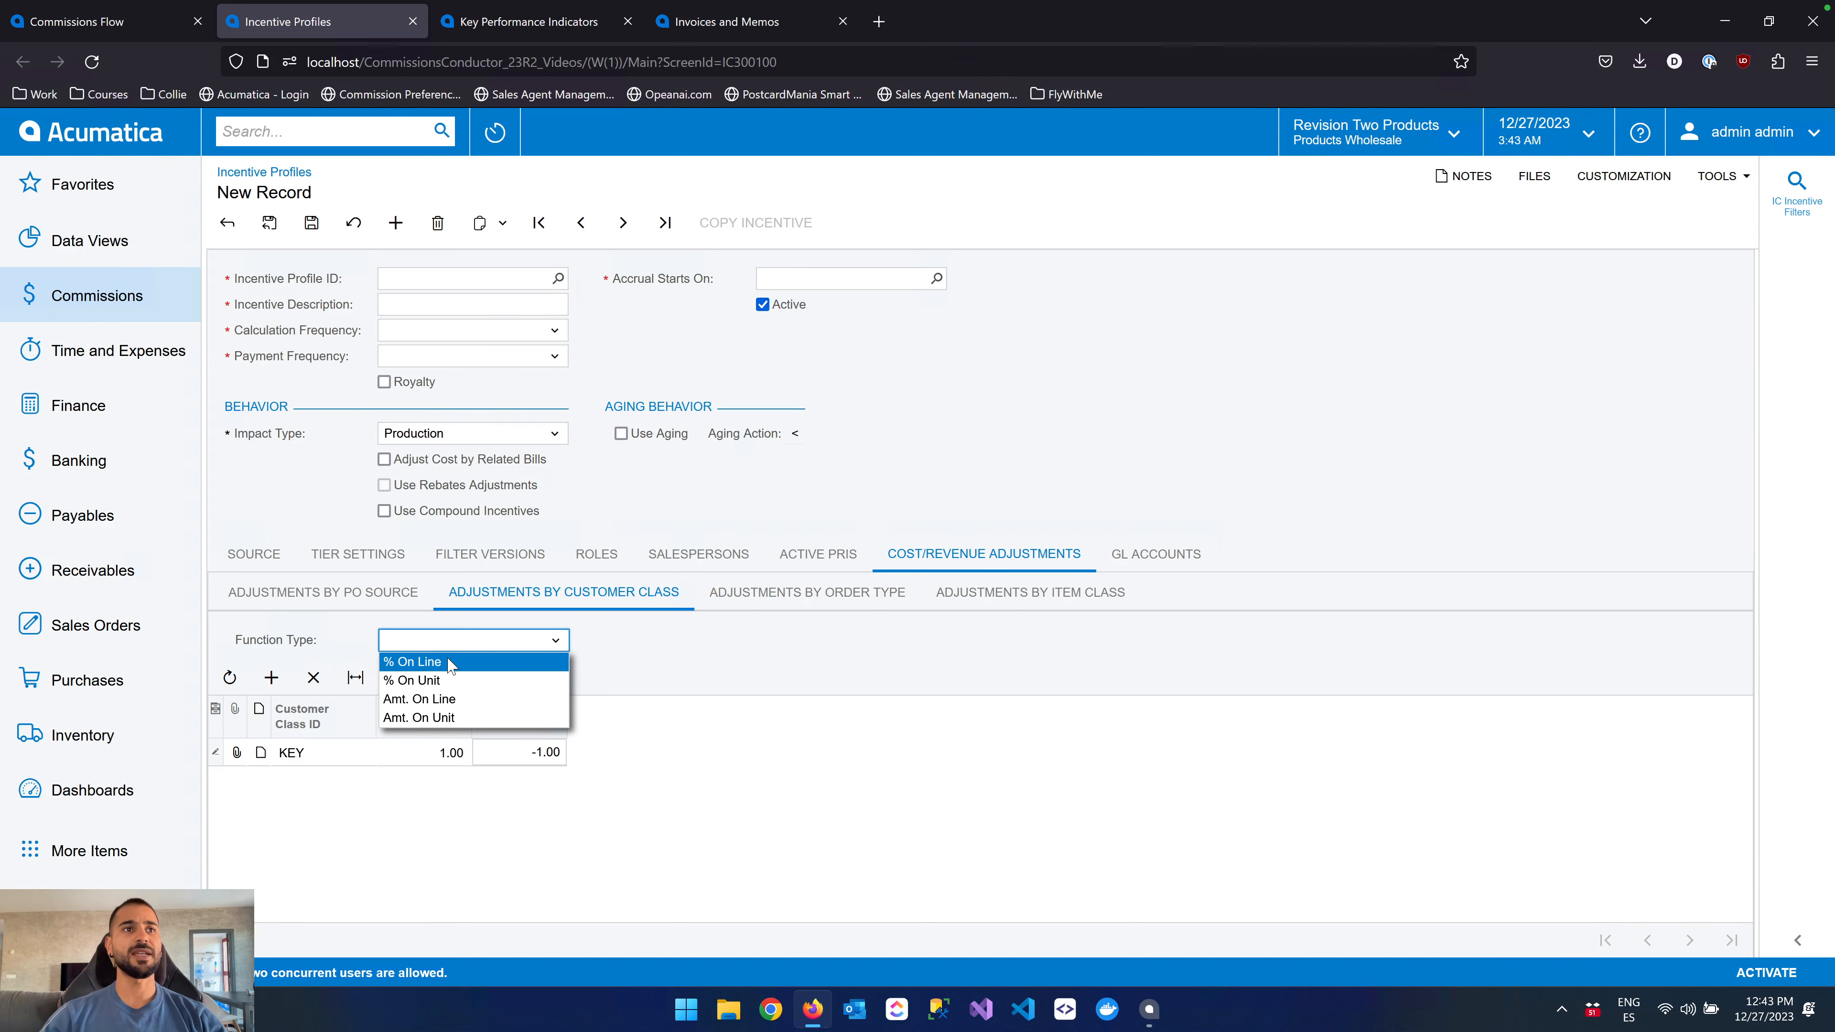
pyautogui.click(416, 662)
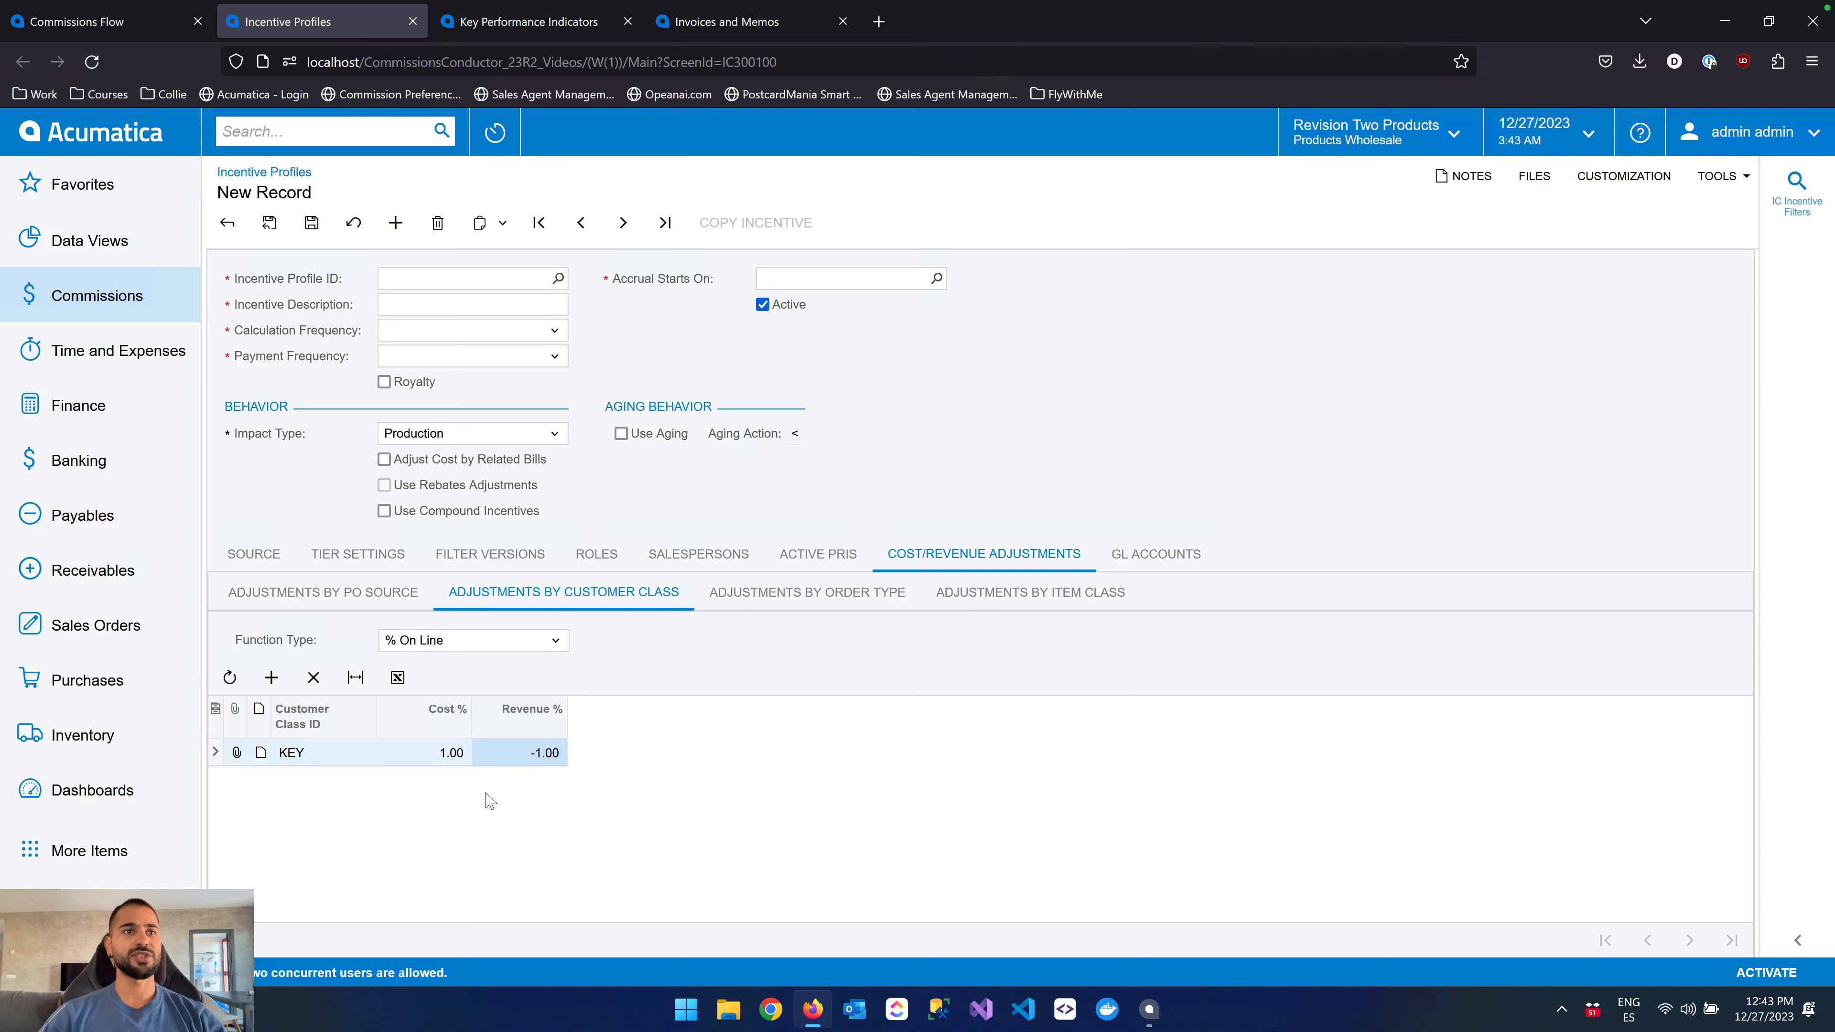
pyautogui.click(555, 640)
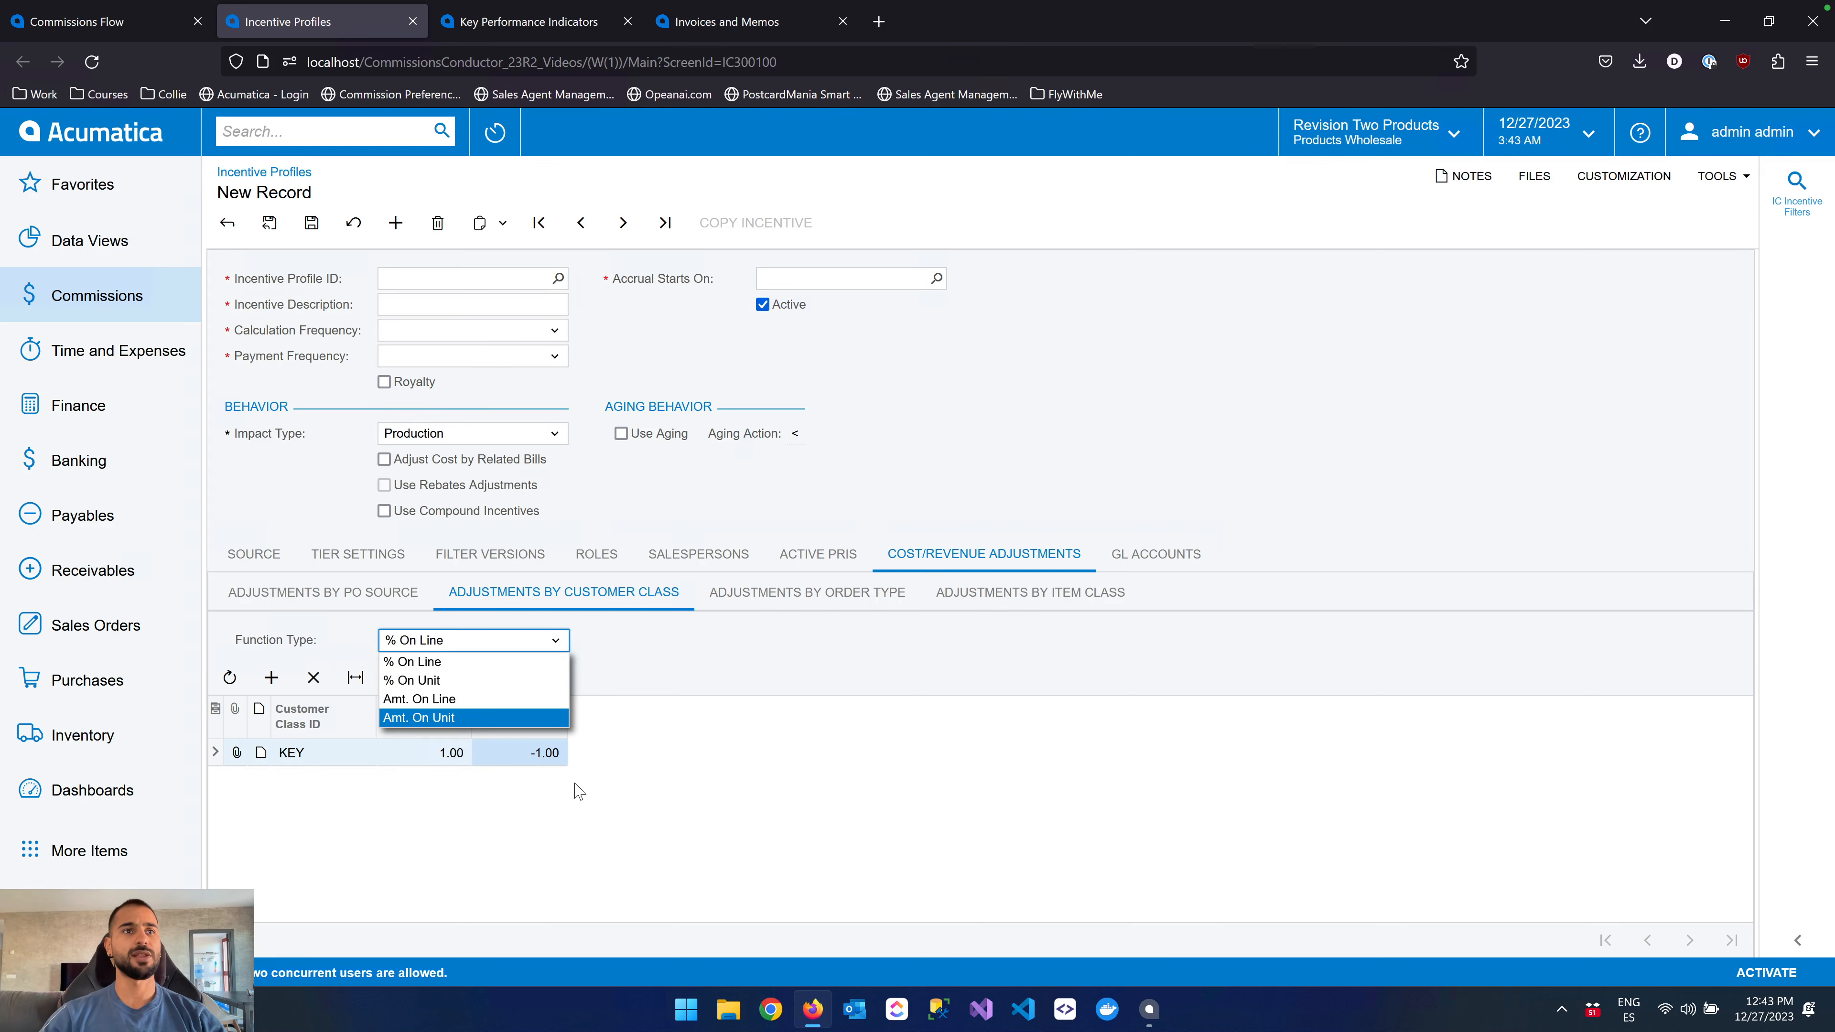
pyautogui.click(479, 680)
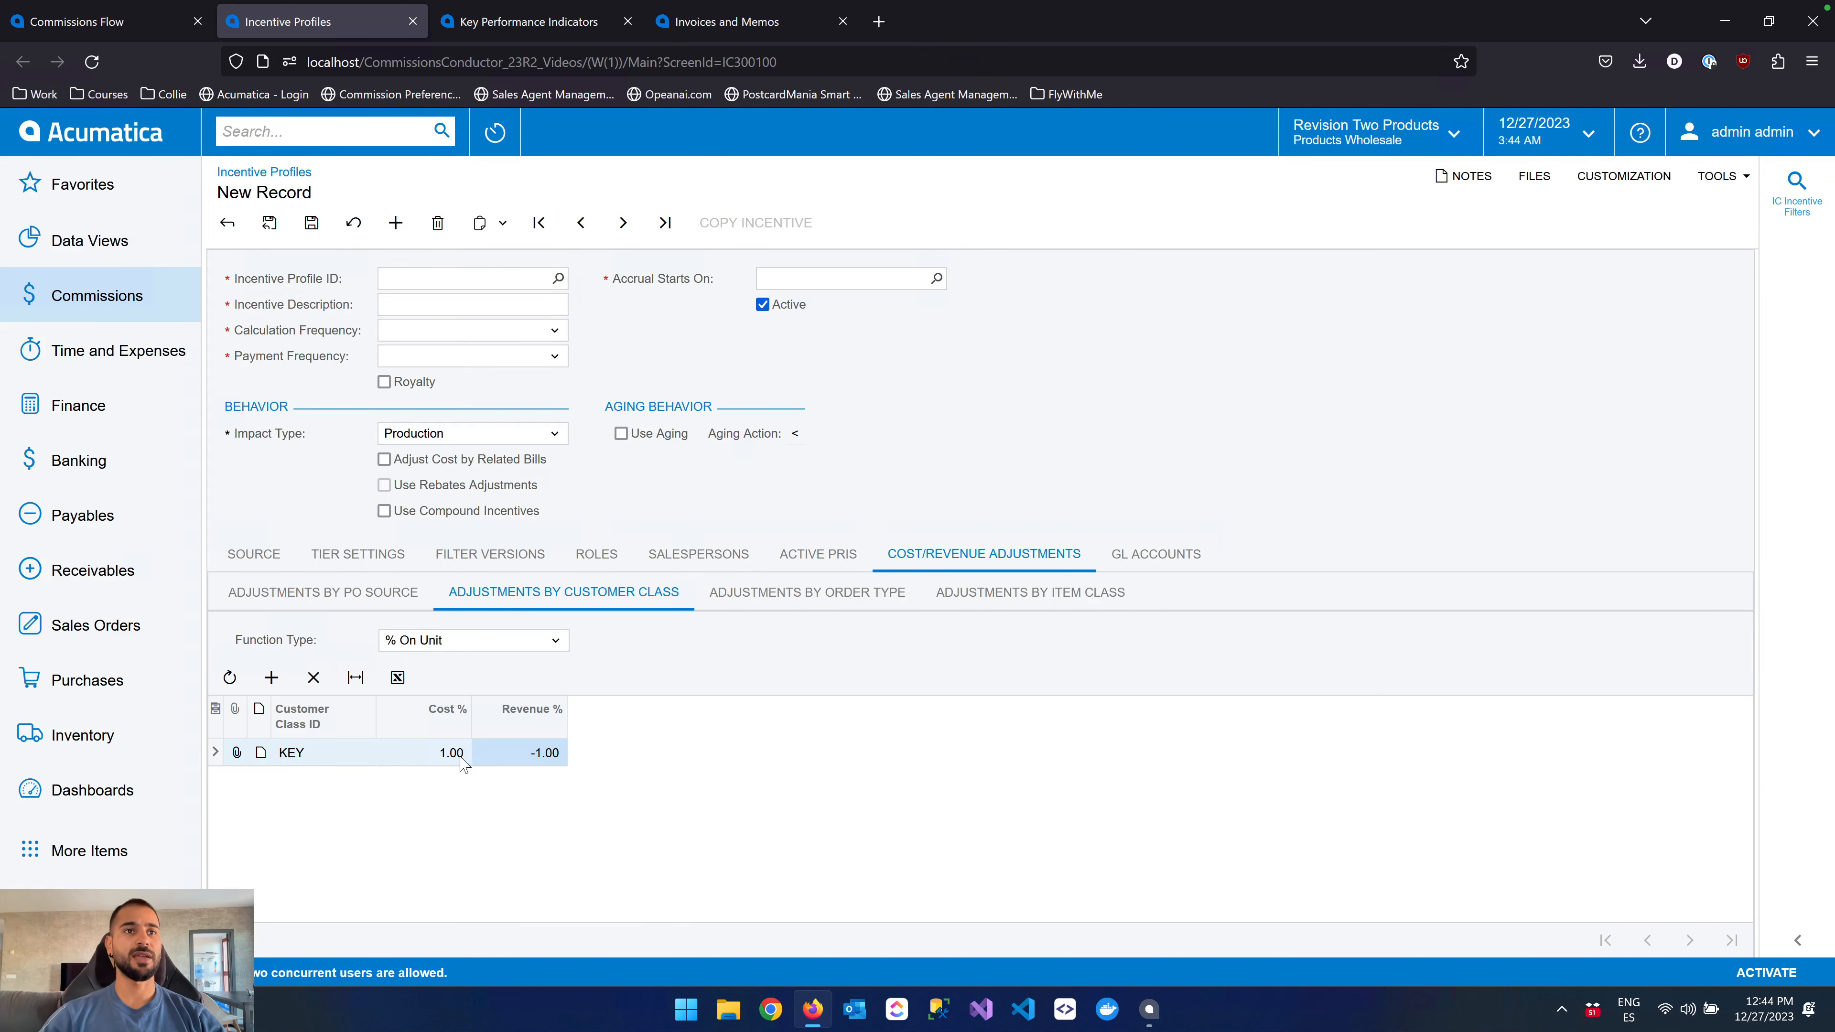
pyautogui.click(463, 760)
pyautogui.click(506, 757)
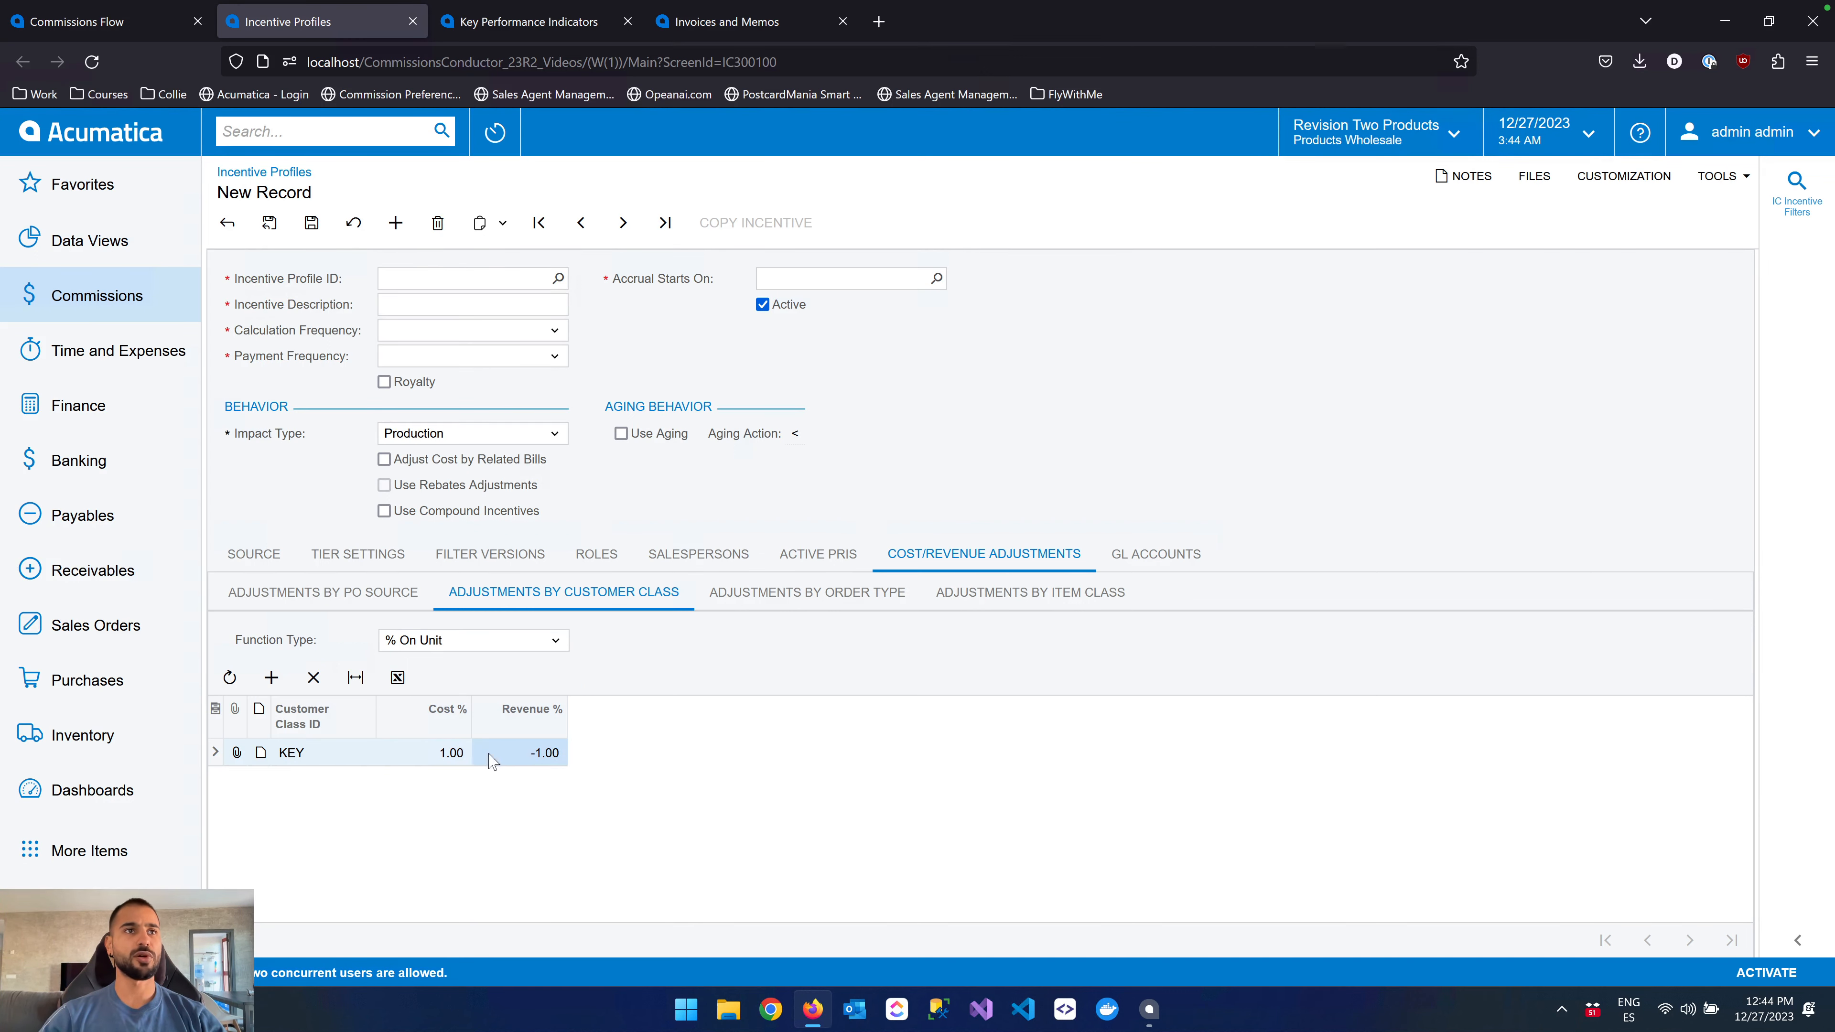
# Set the function type to Amt. On Line, with the KEY class amount on cost 10 and amount on revenue -2.
pyautogui.click(510, 639)
pyautogui.click(476, 698)
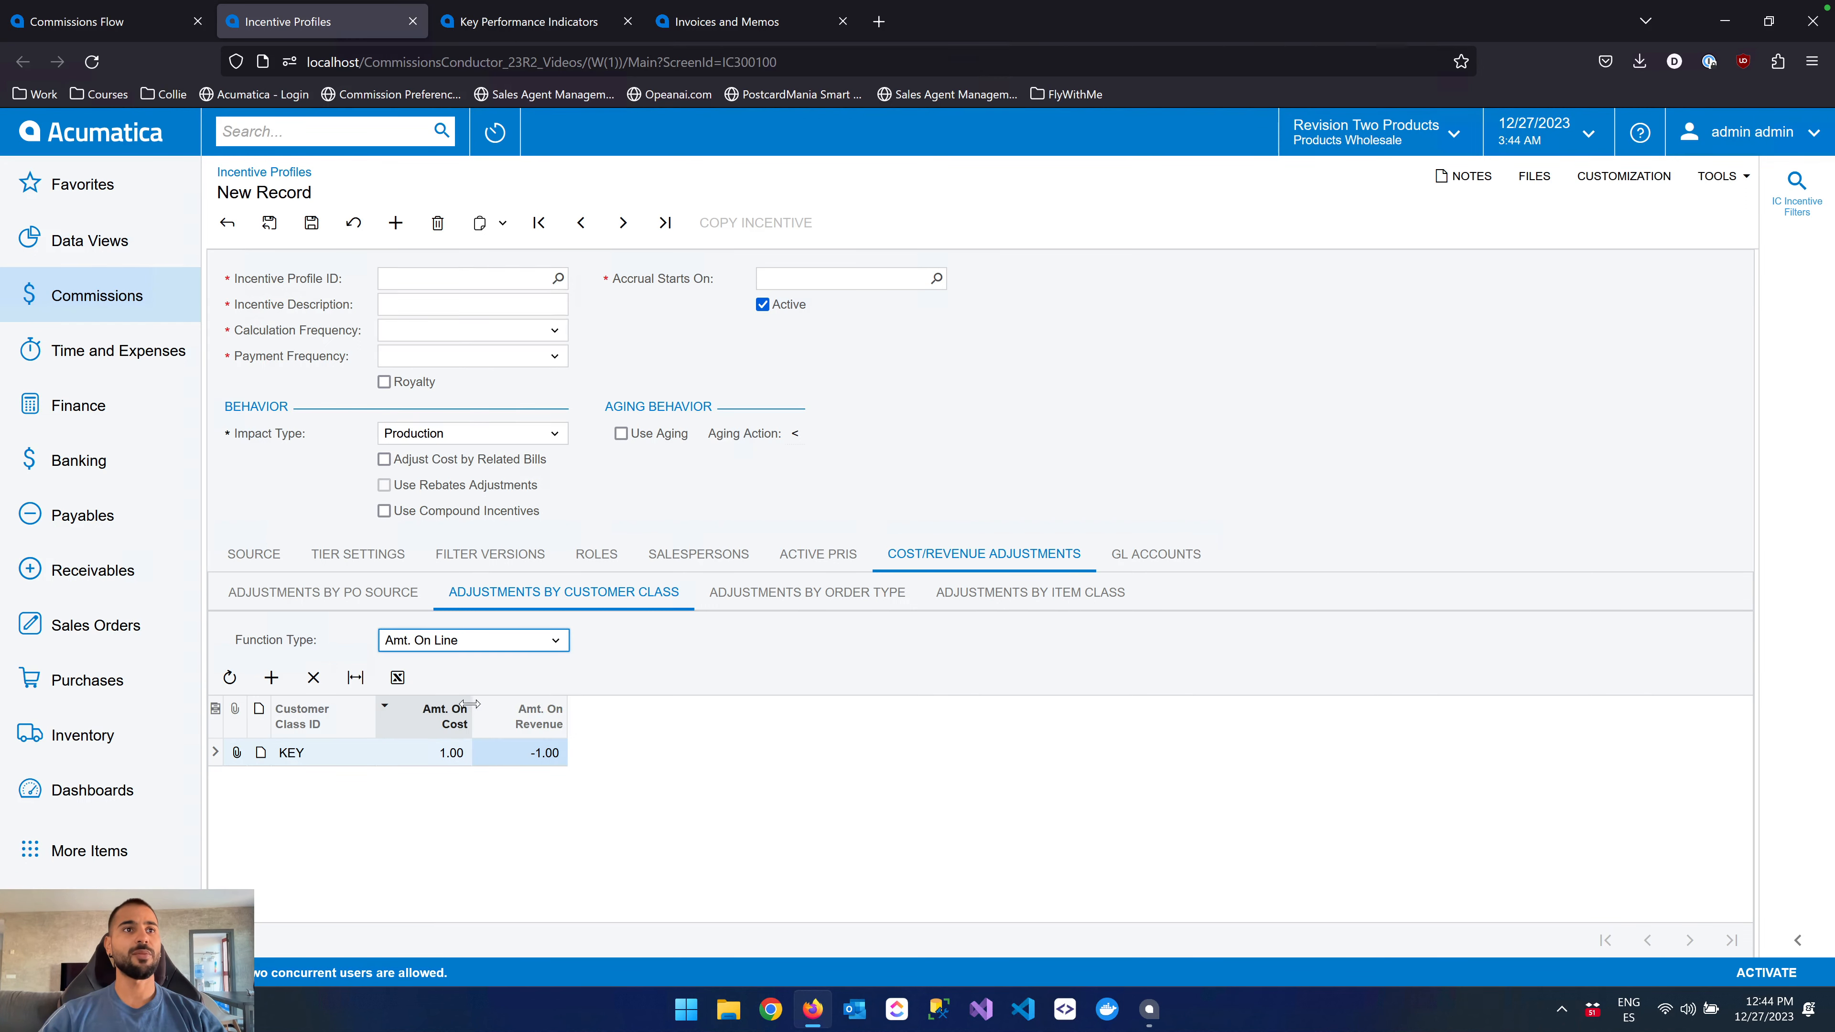
pyautogui.click(442, 758)
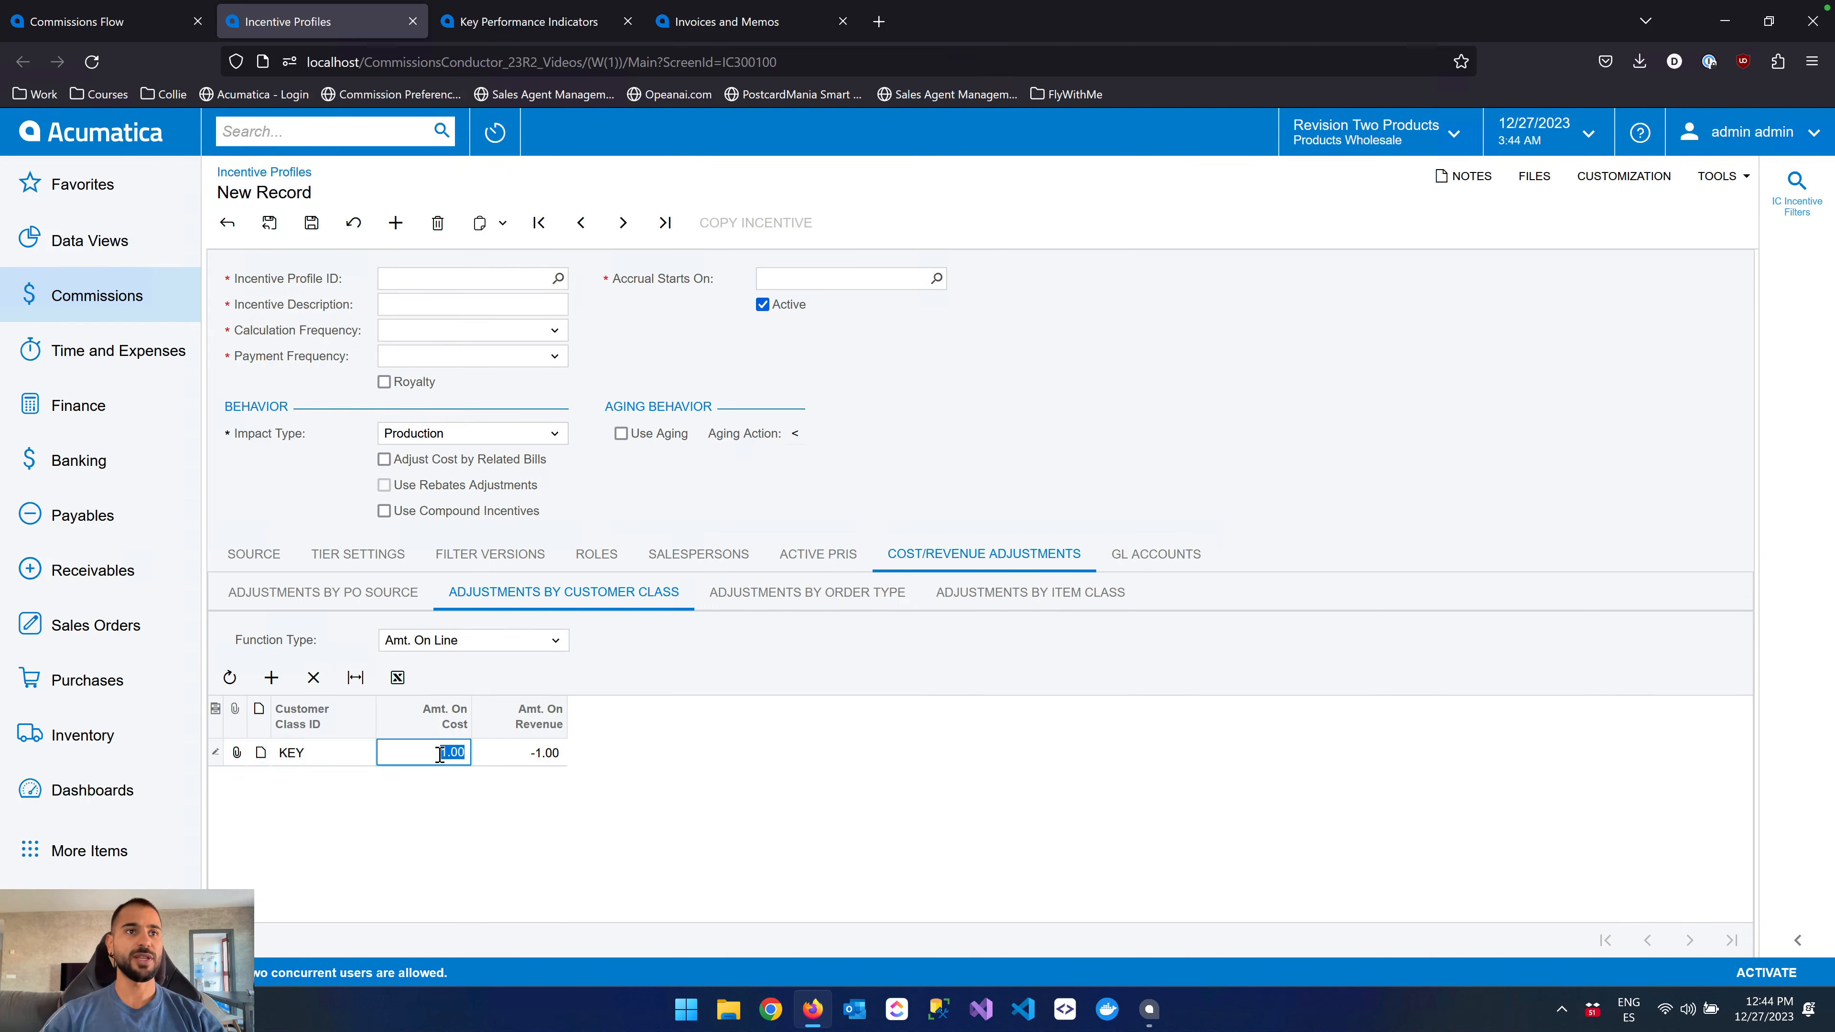
pyautogui.write('1')
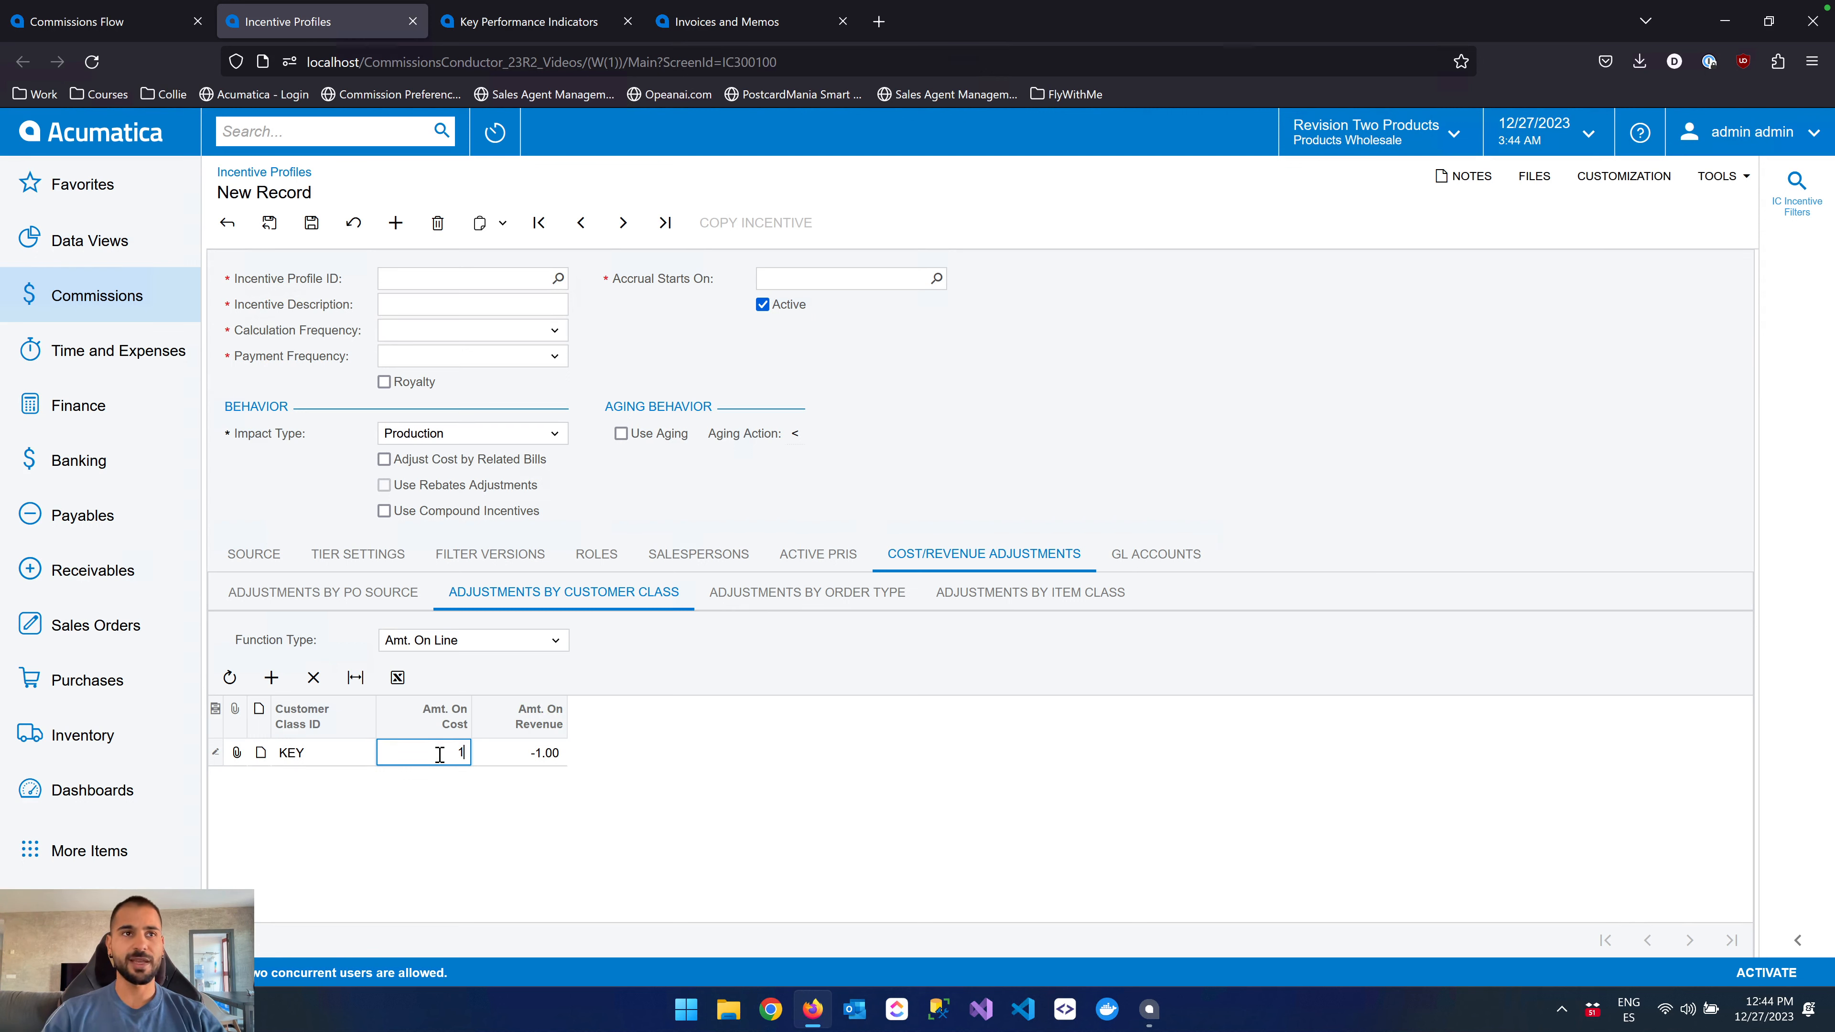
pyautogui.click(545, 753)
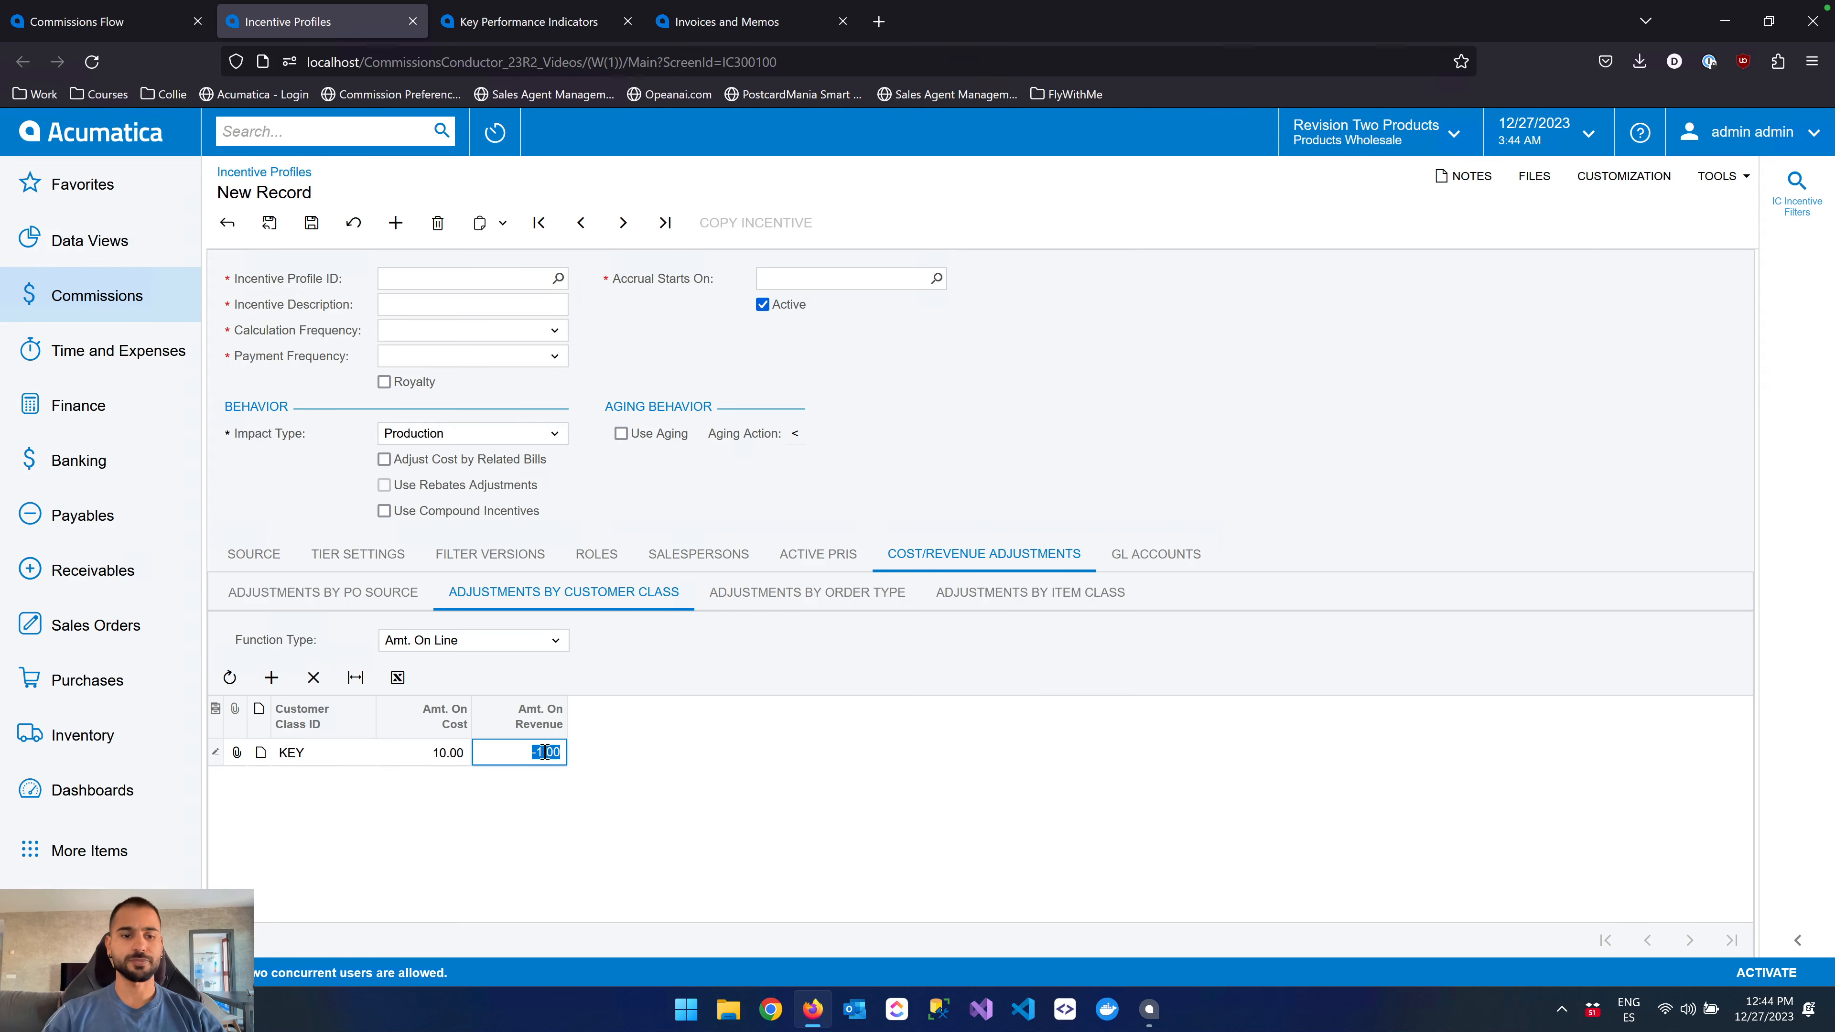
pyautogui.write('2')
pyautogui.press('BackSpace')
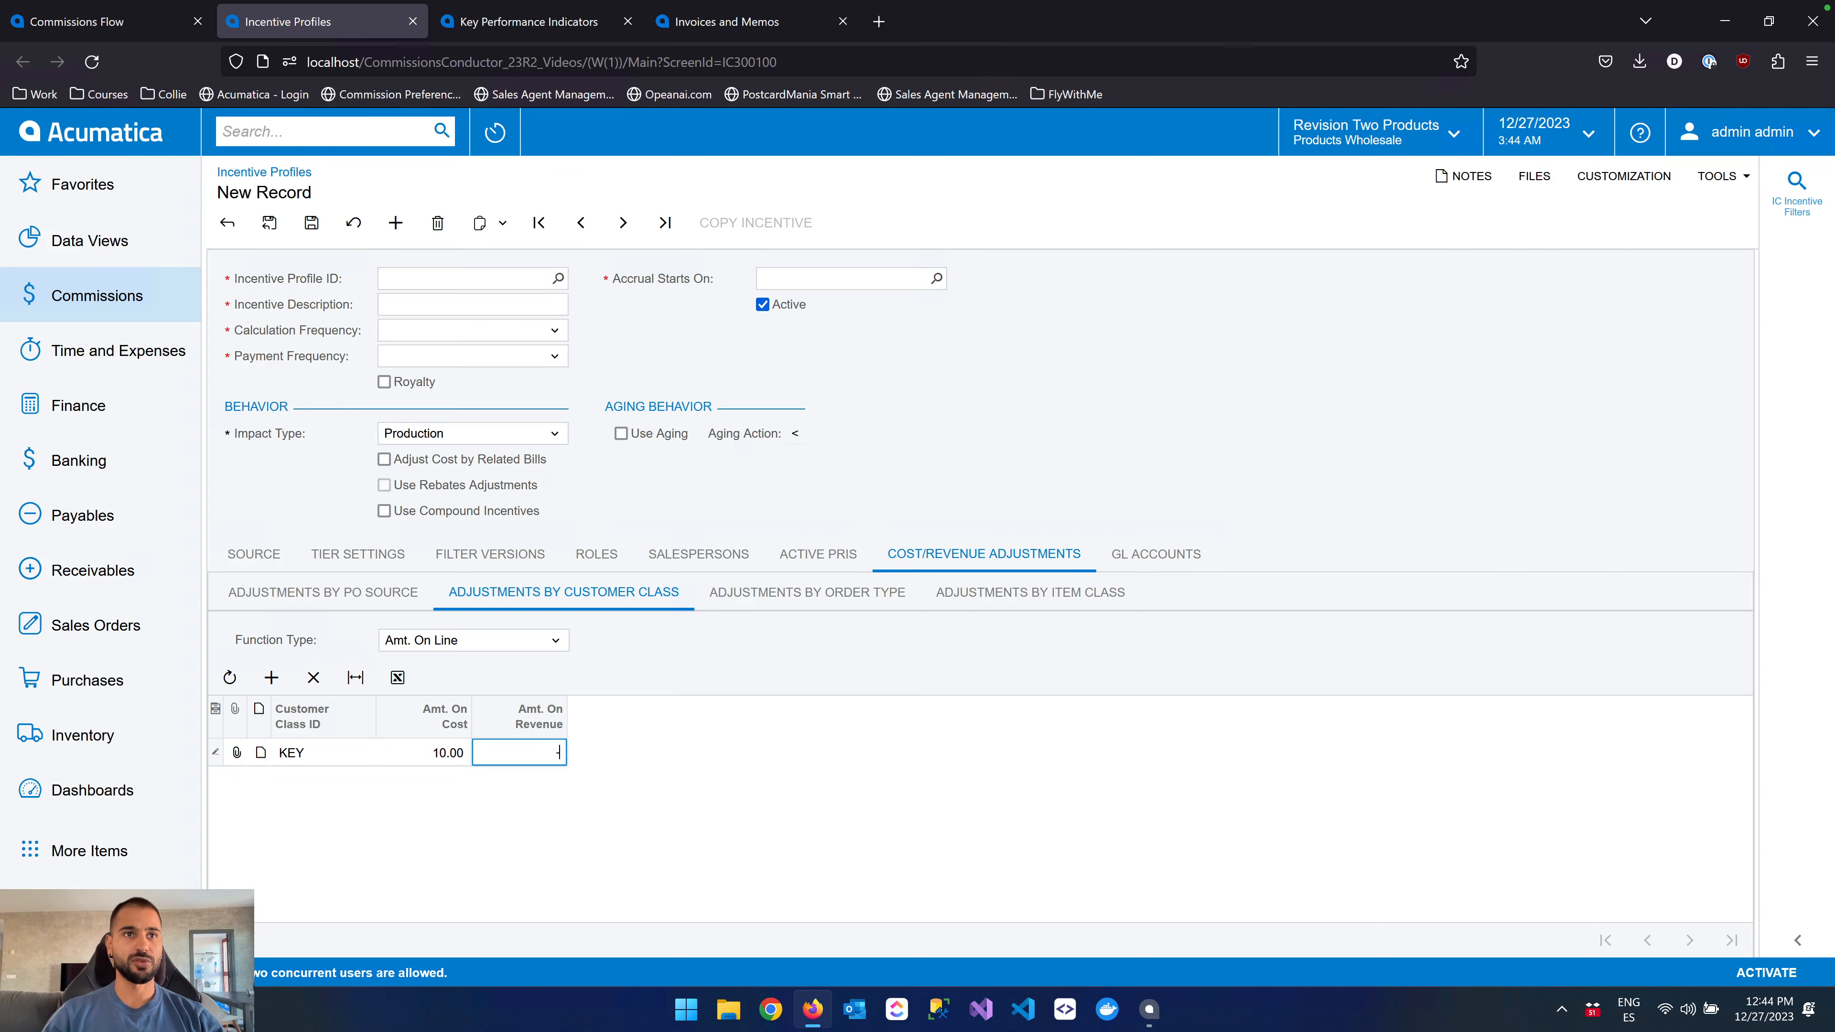
pyautogui.click(850, 795)
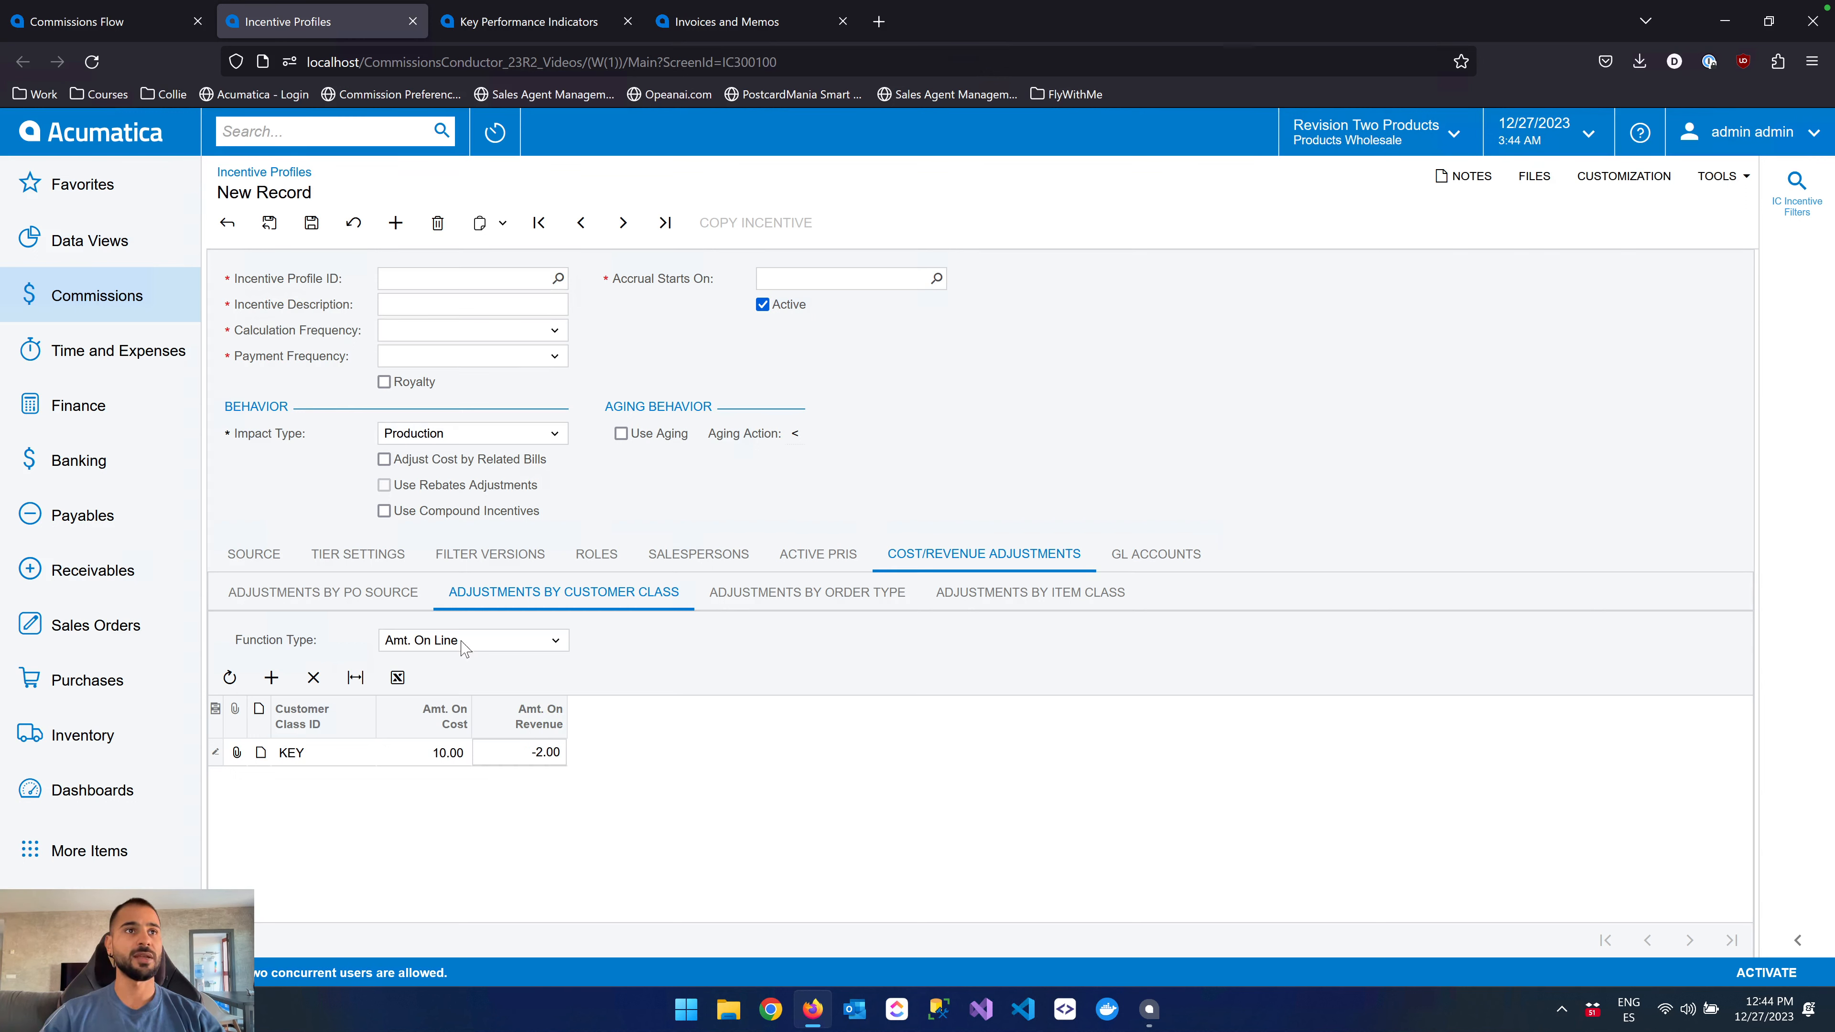
# Change the customer class adjustments' function type to Amt. On Unit.
pyautogui.click(408, 641)
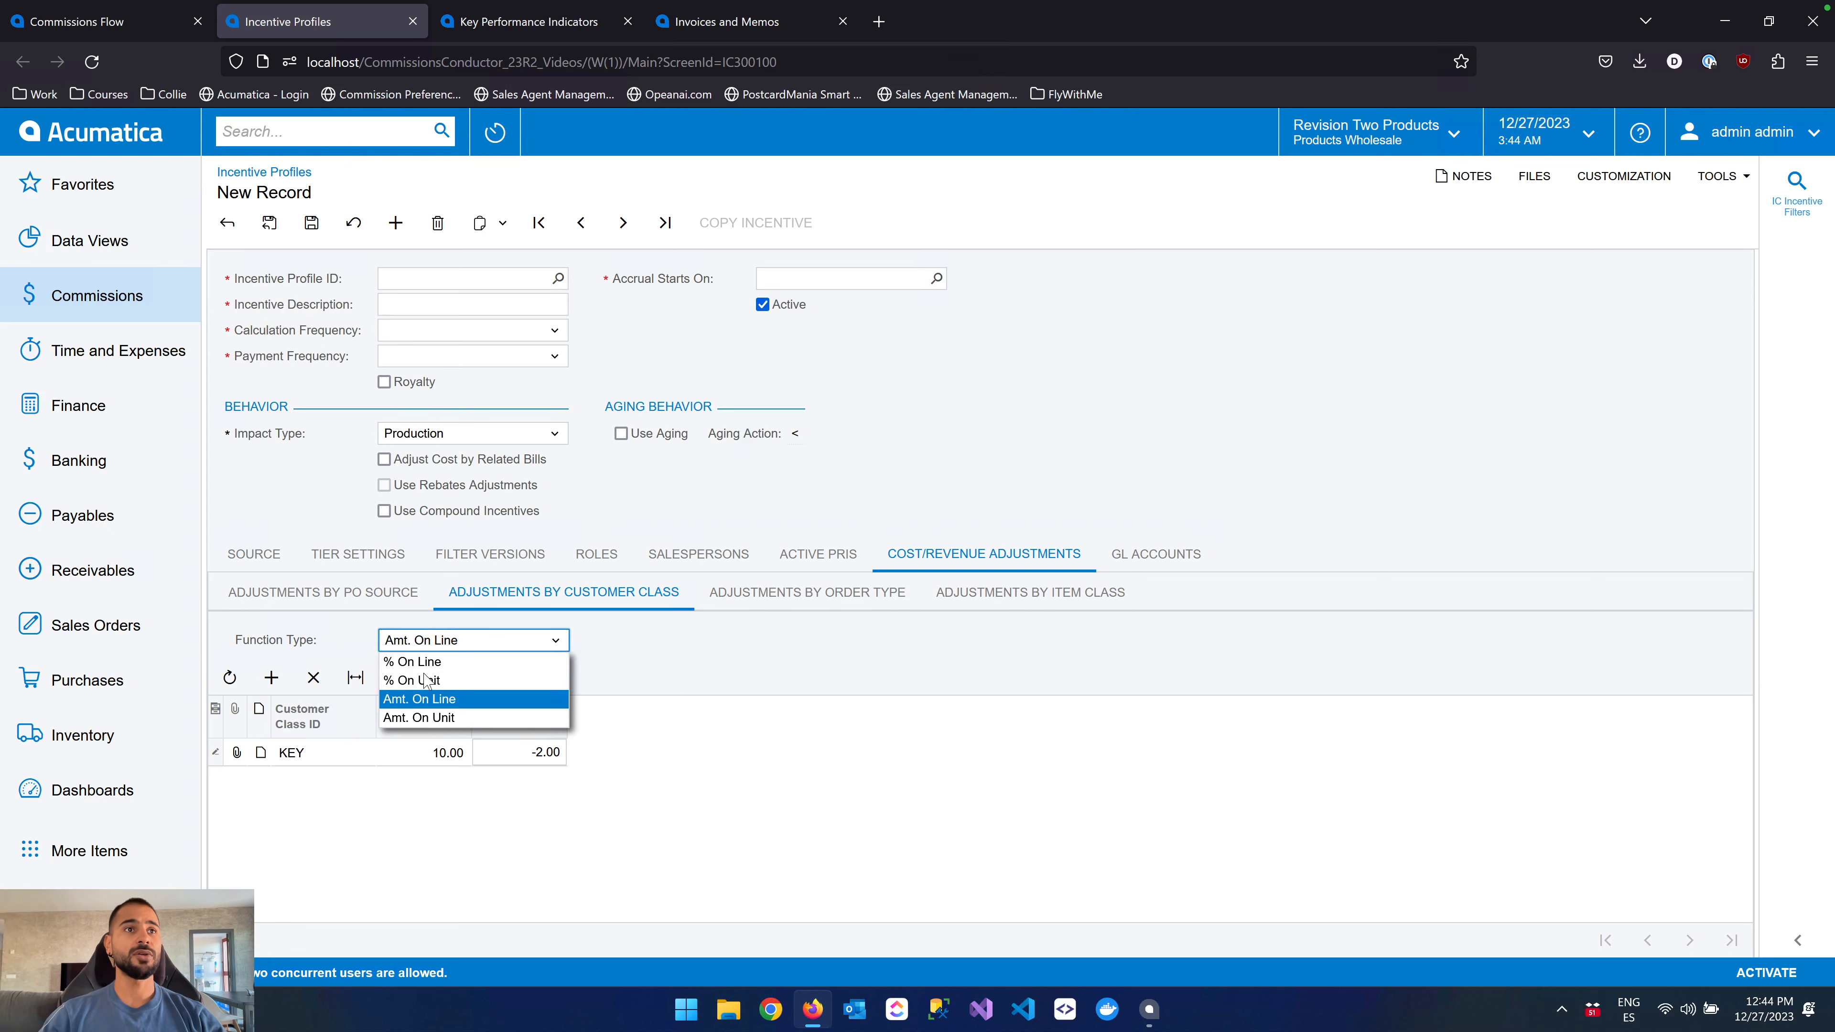
pyautogui.click(427, 721)
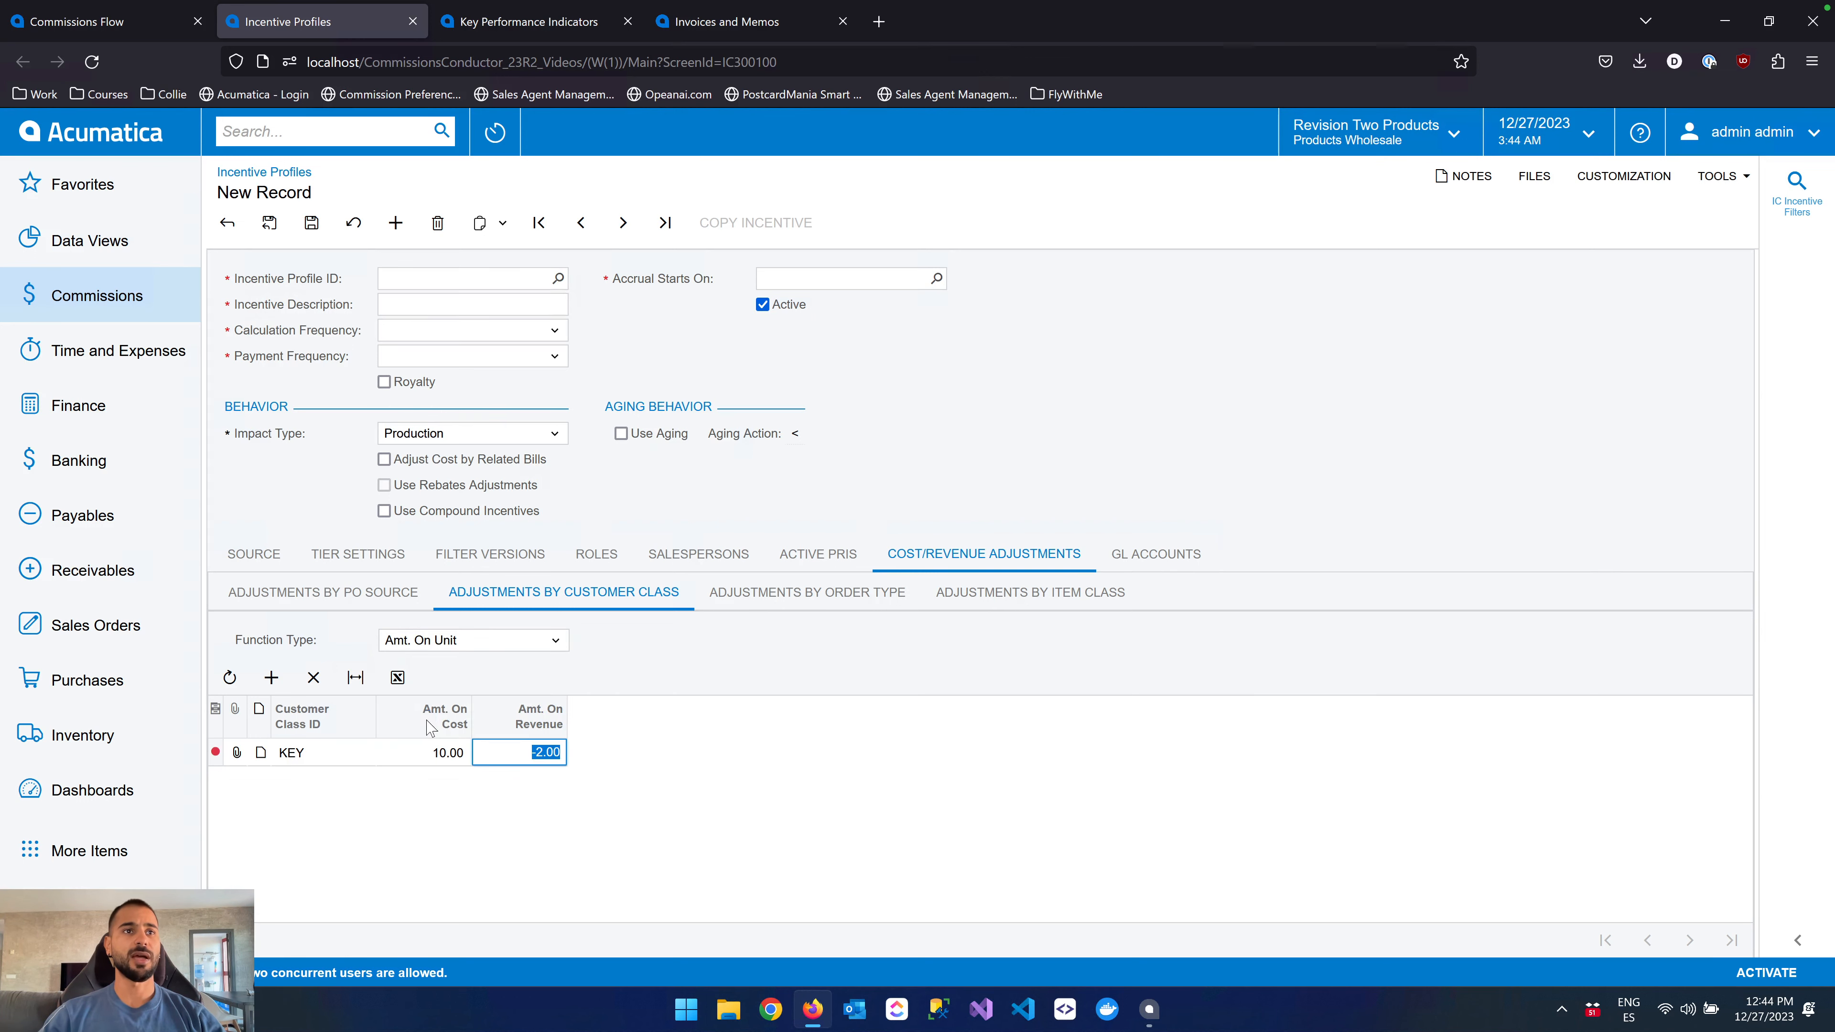
# Set the KEY customer class amount on cost to 1 and amount on revenue to -0.50.
pyautogui.click(459, 757)
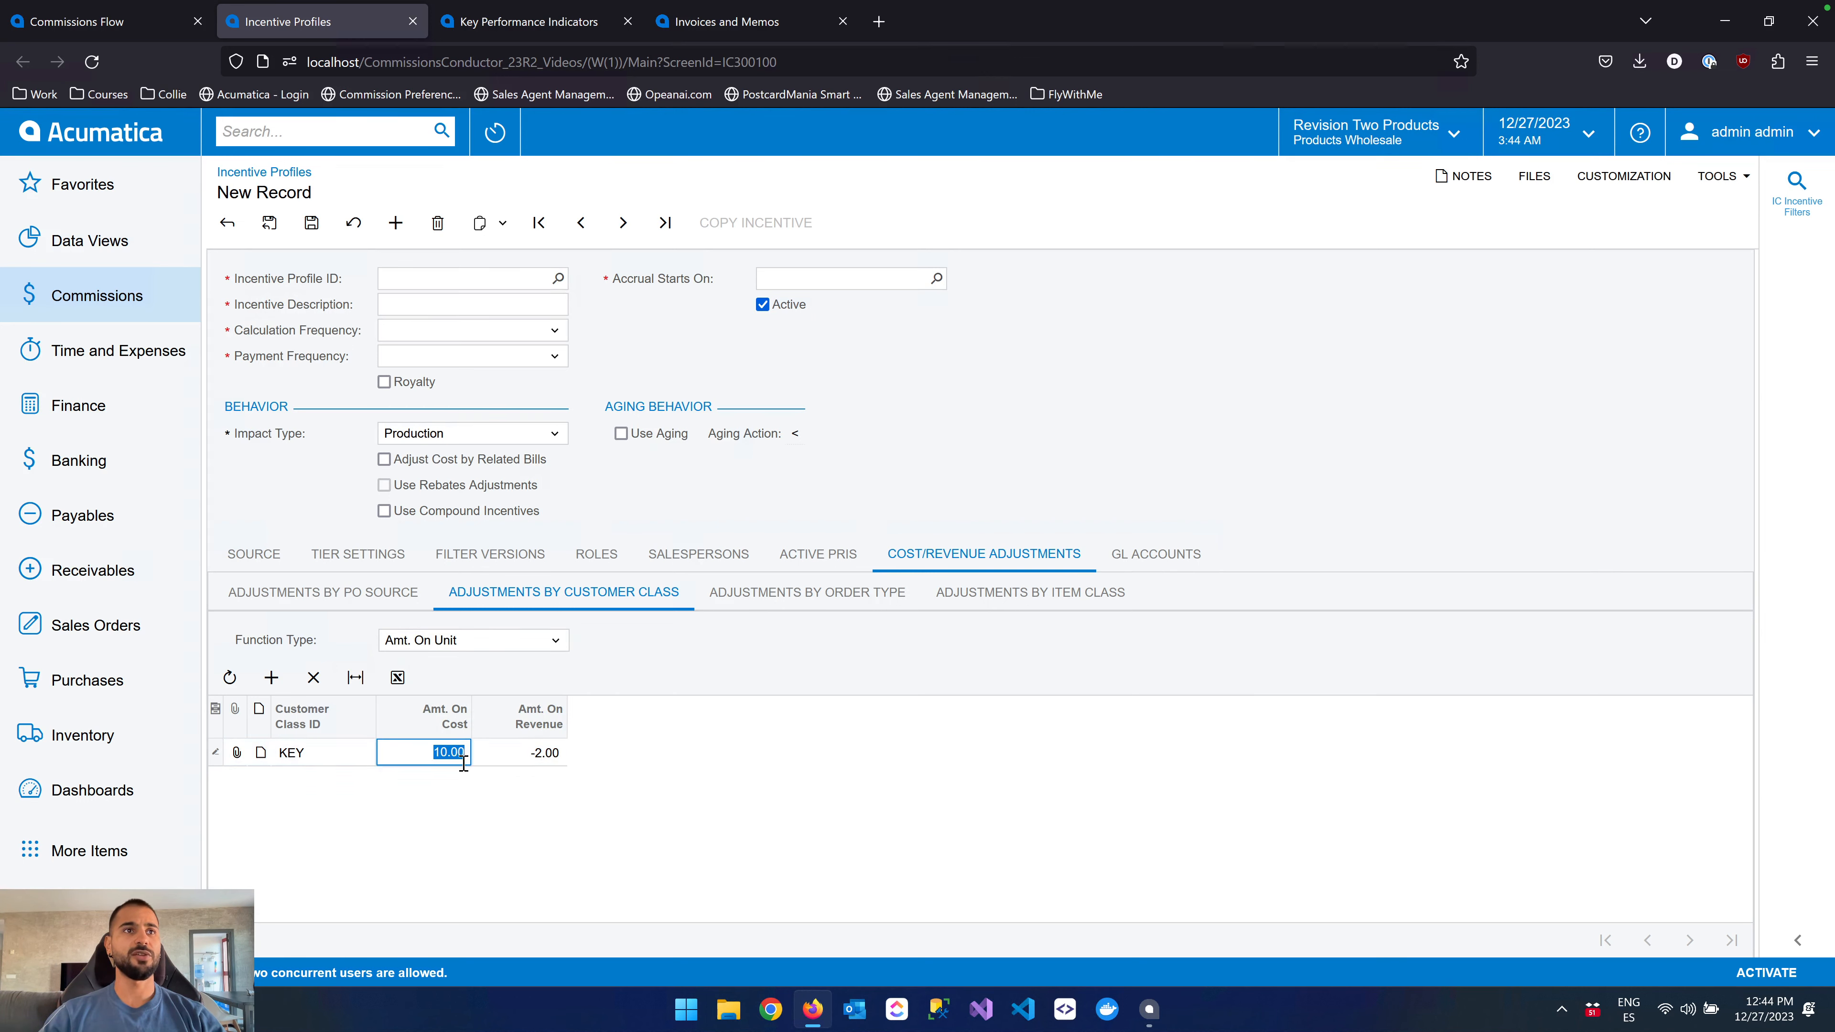
pyautogui.click(533, 768)
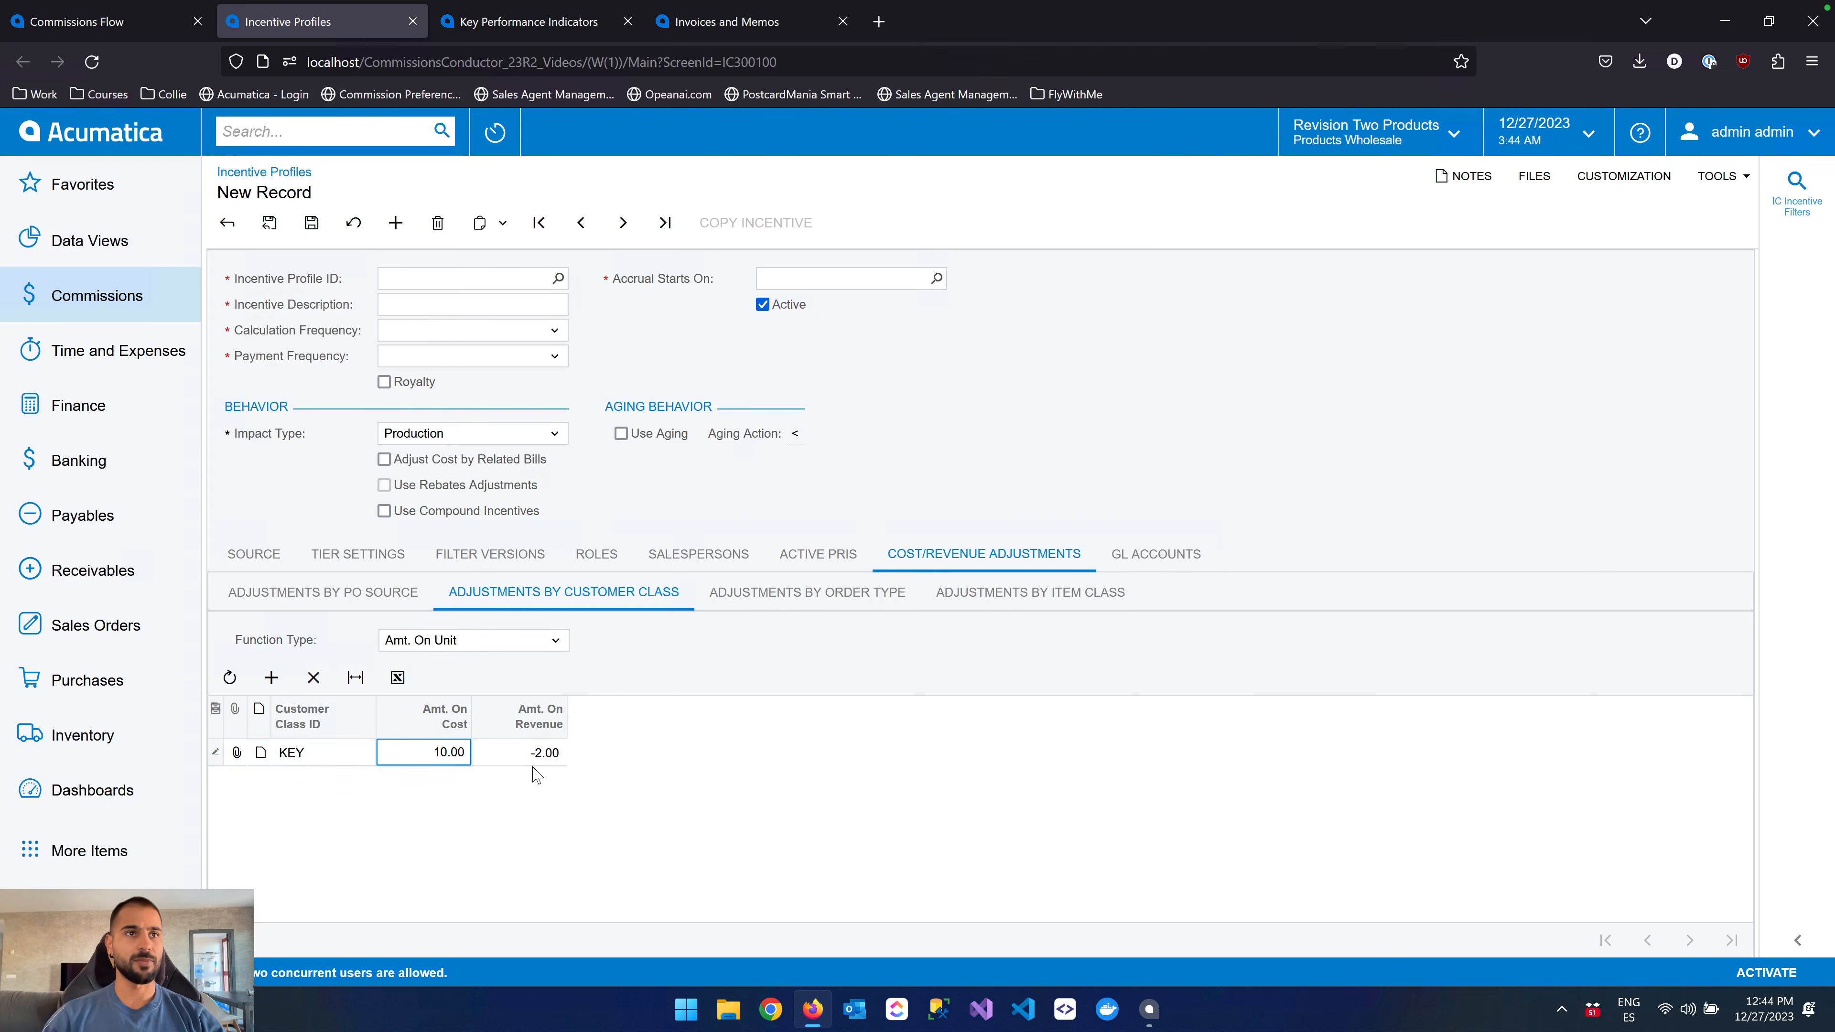
pyautogui.press('BackSpace')
pyautogui.press('BackSpace')
pyautogui.press('BackSpace')
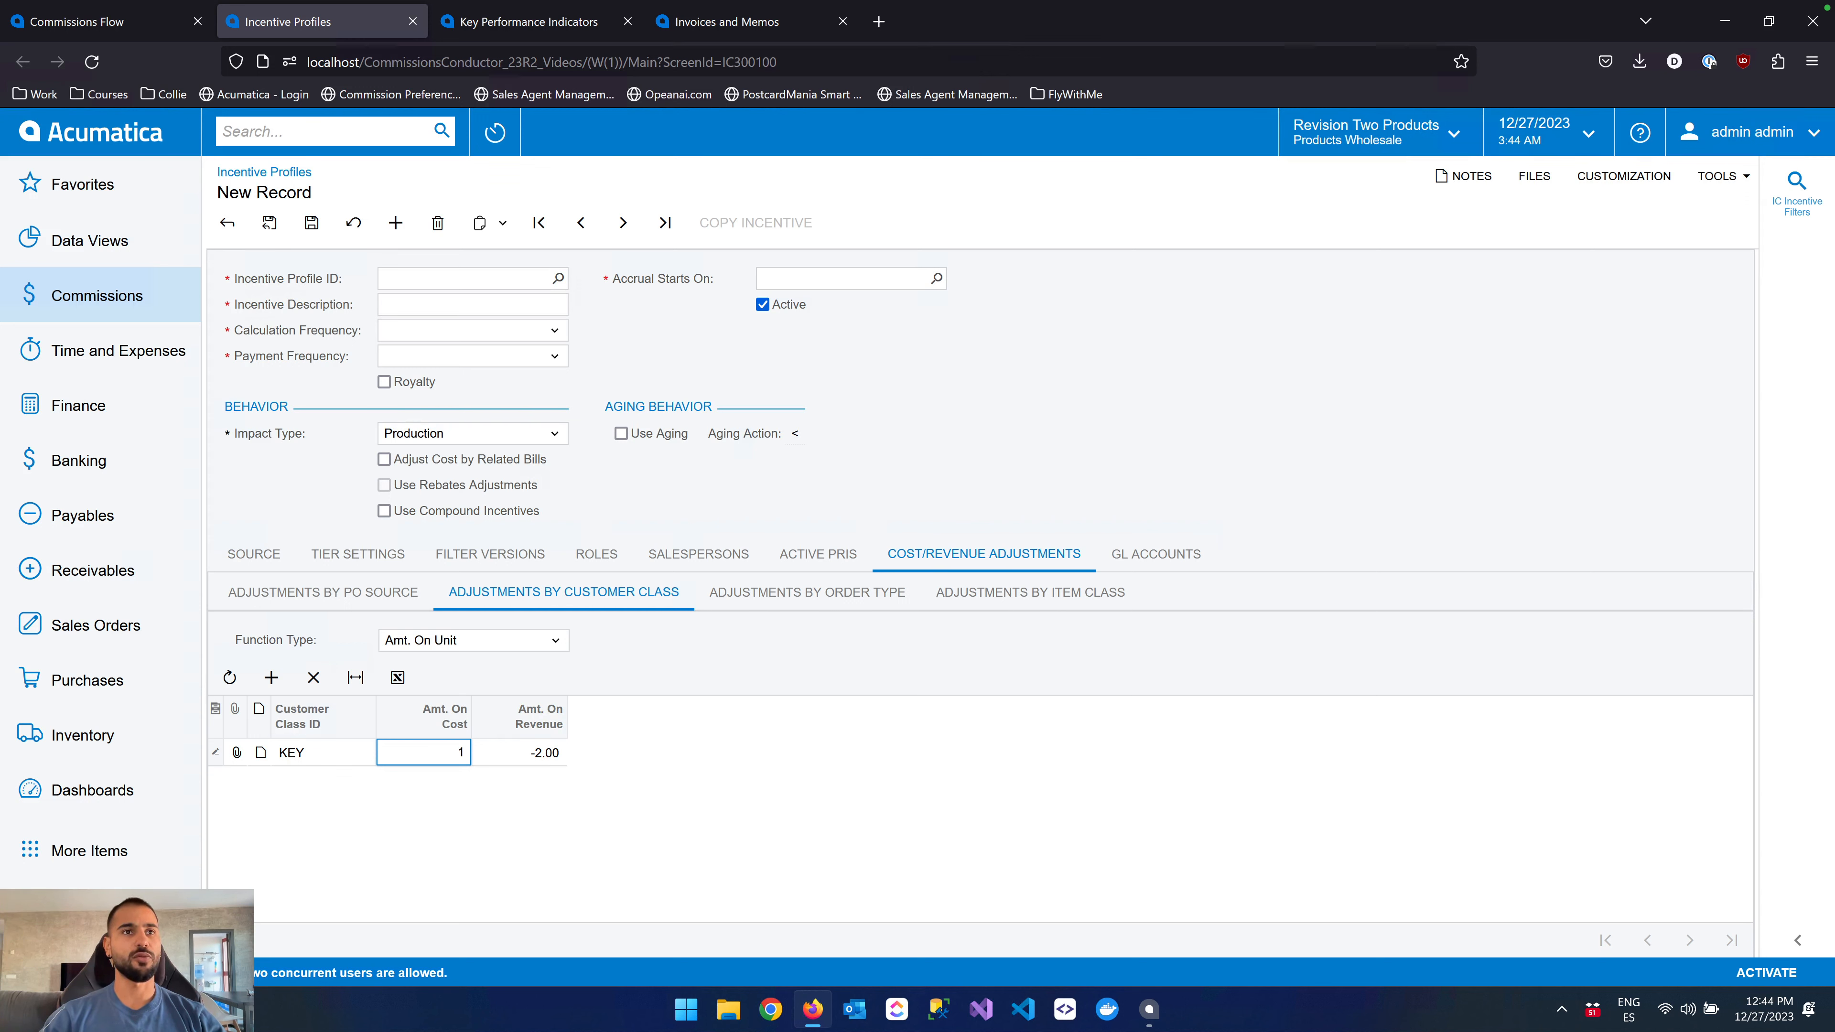
pyautogui.doubleClick(555, 755)
pyautogui.press('BackSpace')
pyautogui.press('BackSpace')
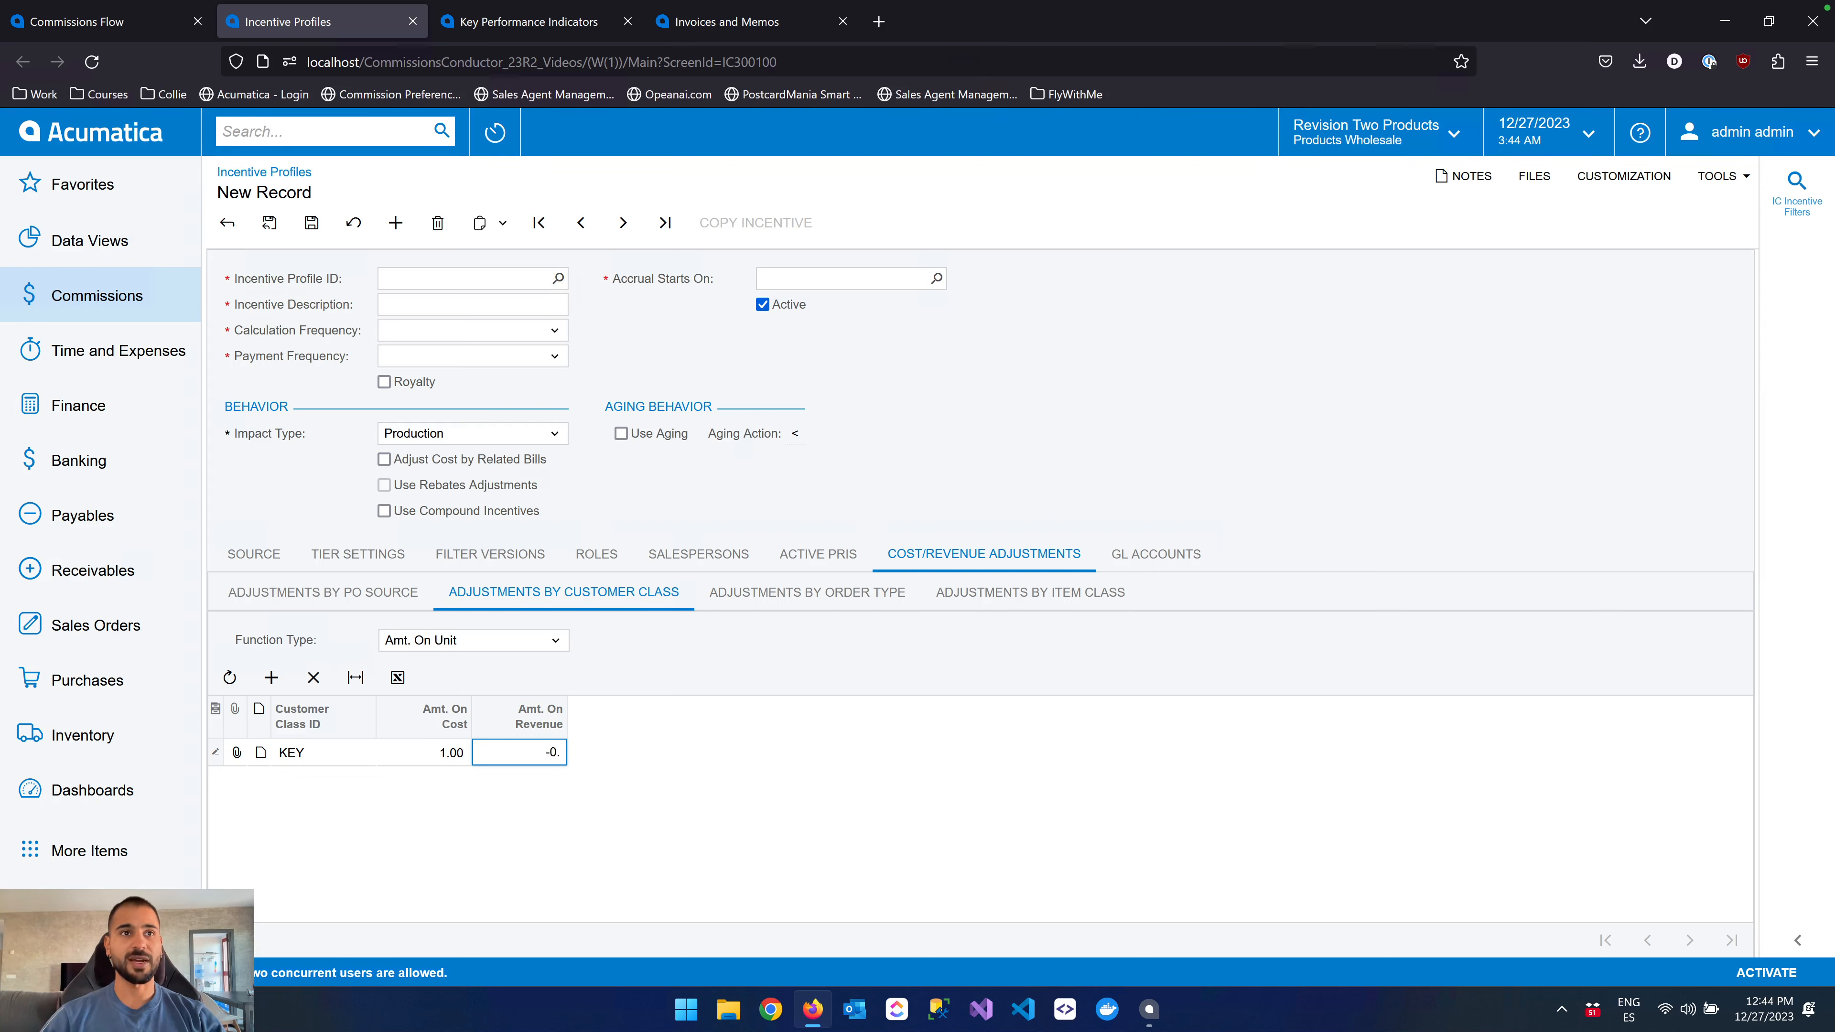
pyautogui.click(663, 764)
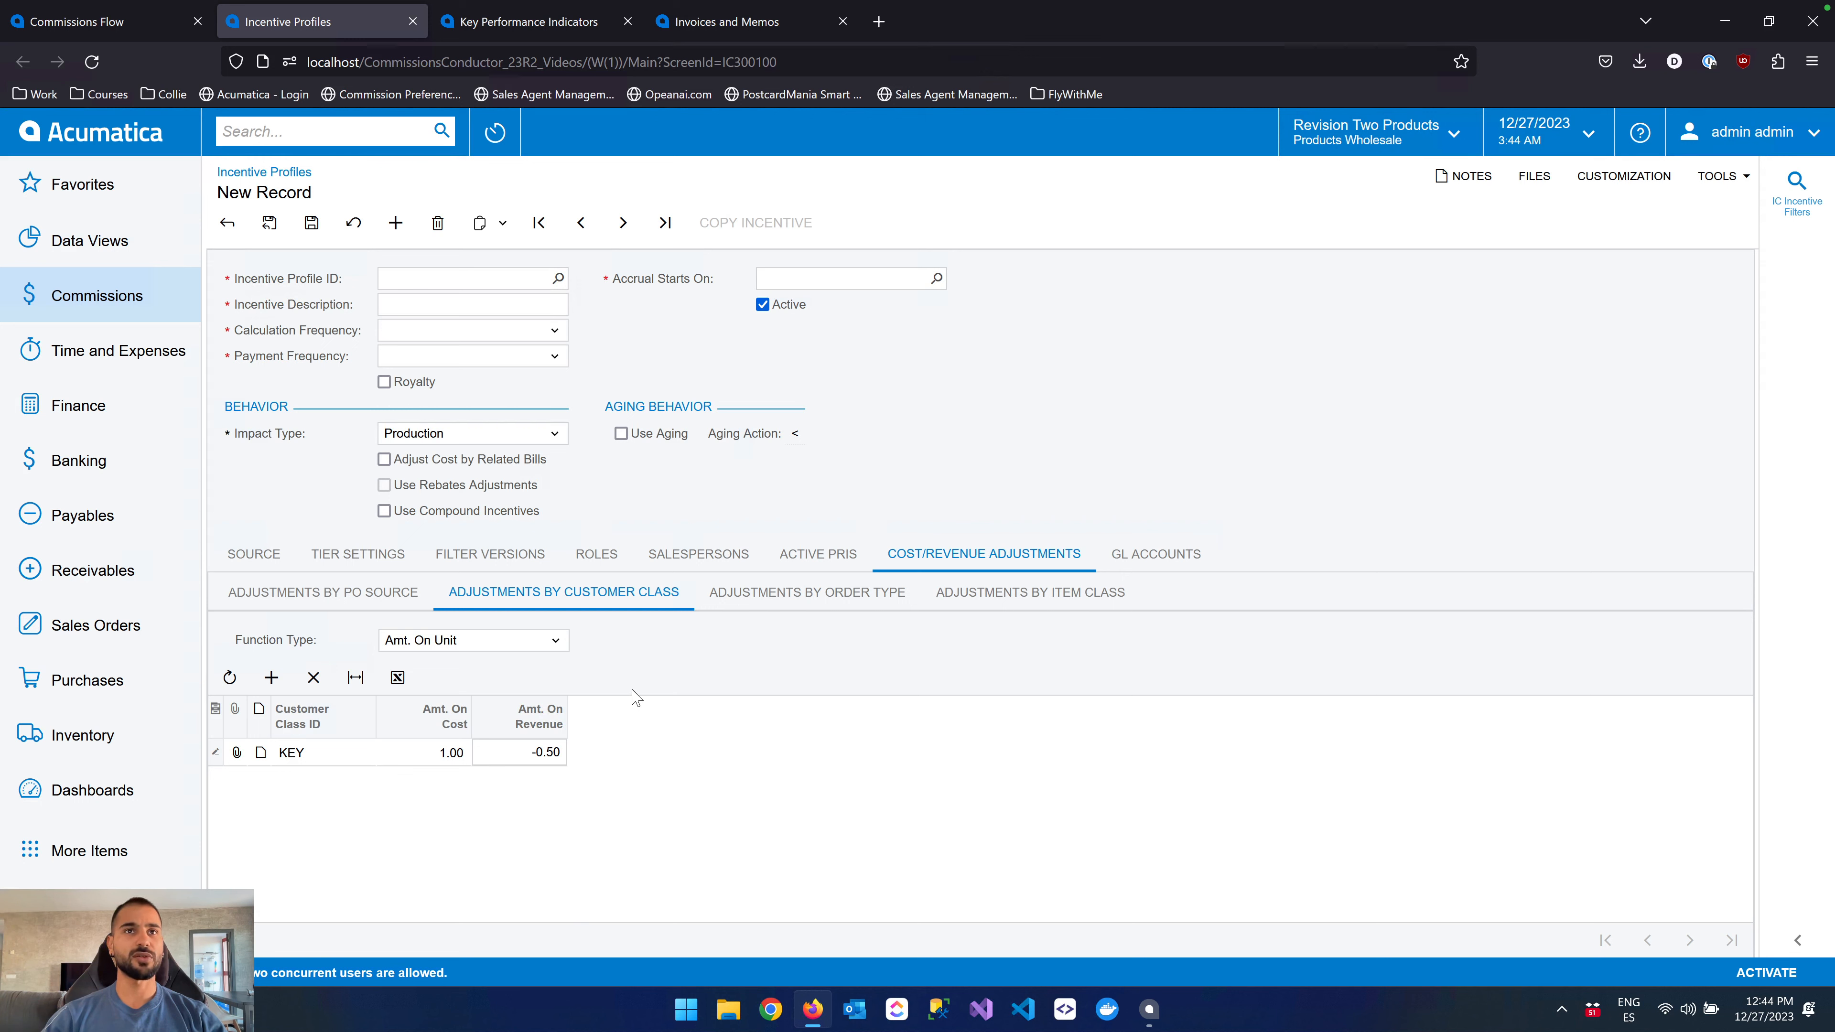
# View the cost/revenue adjustments by PO source, order type and item class, and return to the profile's source settings.
pyautogui.click(383, 594)
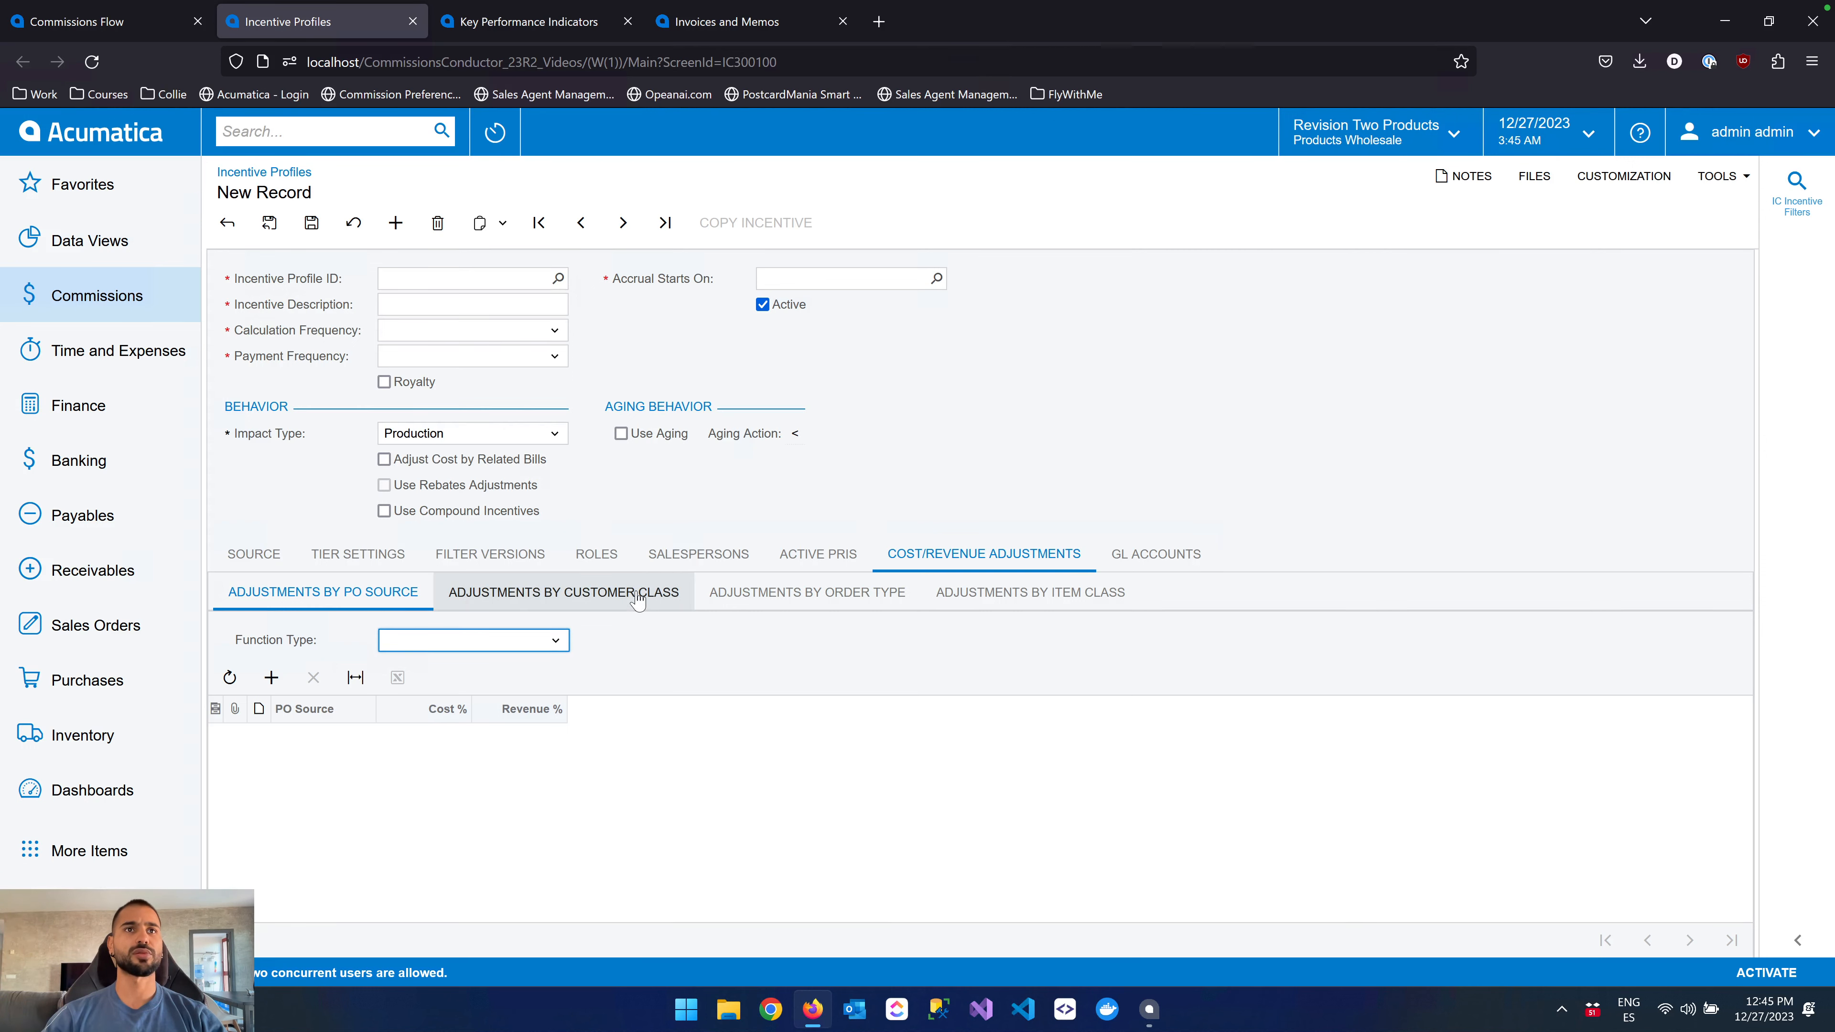
pyautogui.click(849, 594)
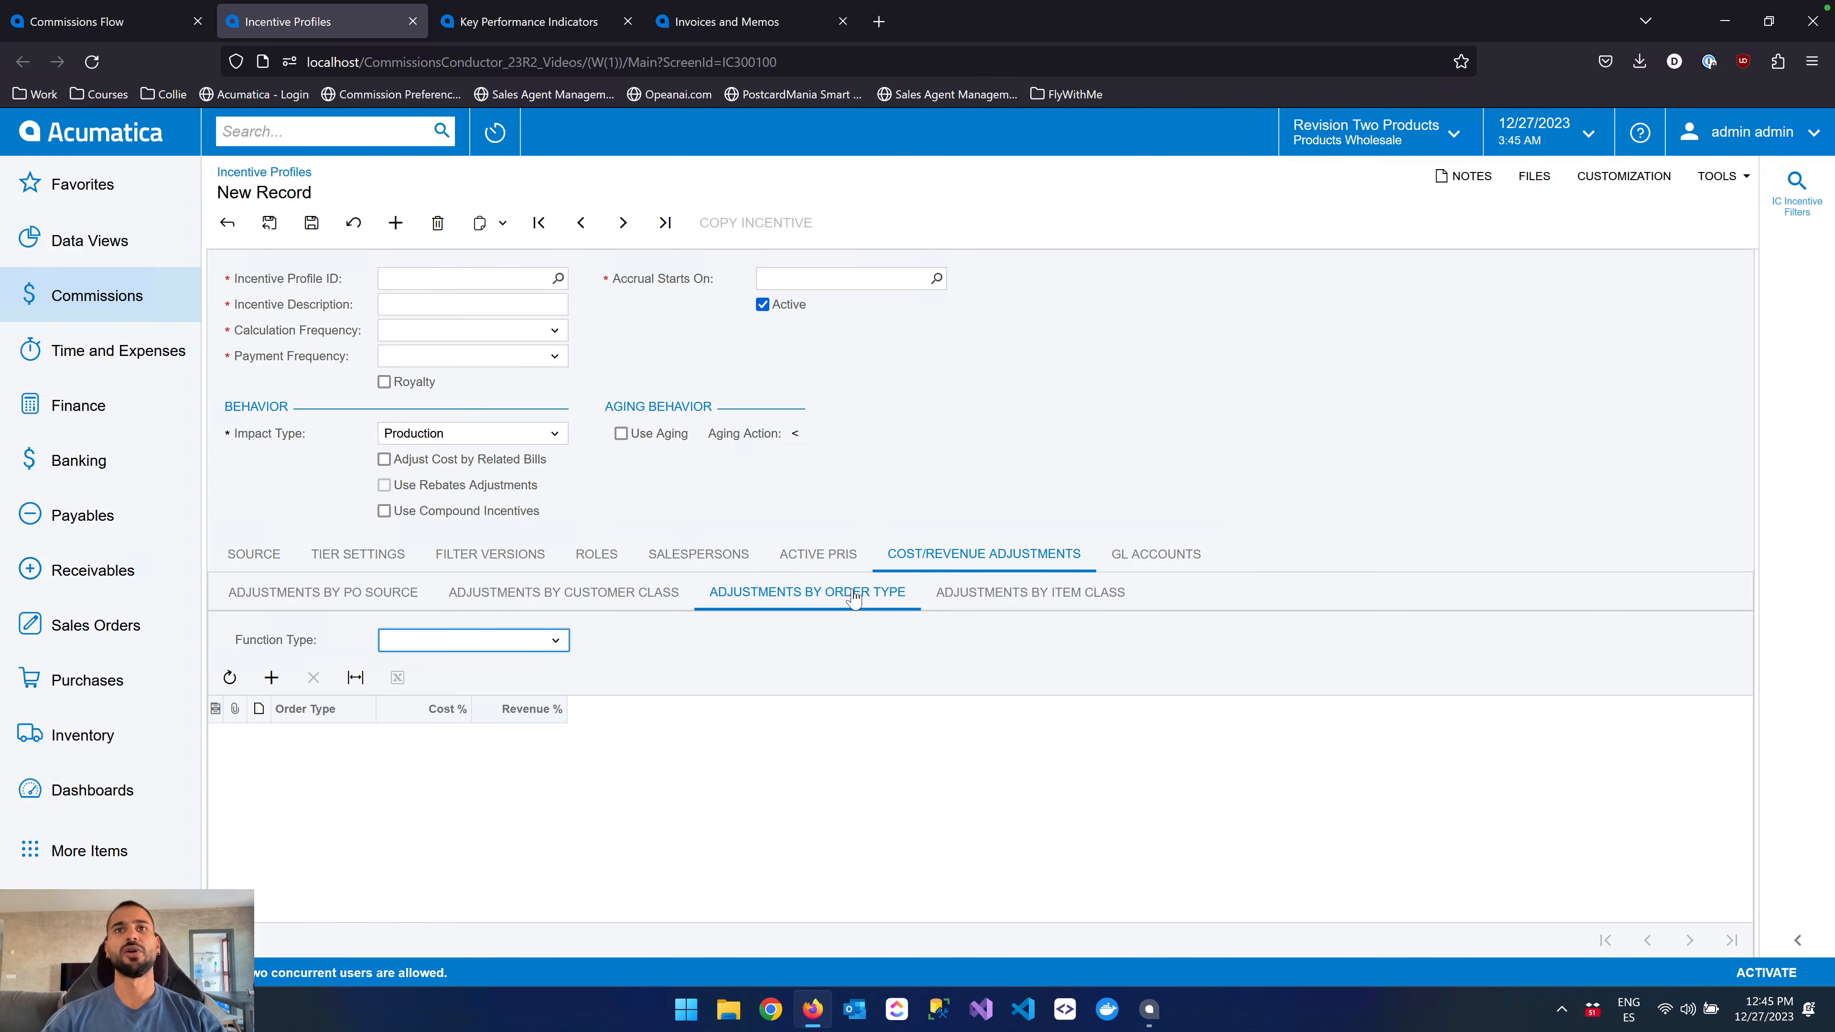
pyautogui.click(1086, 599)
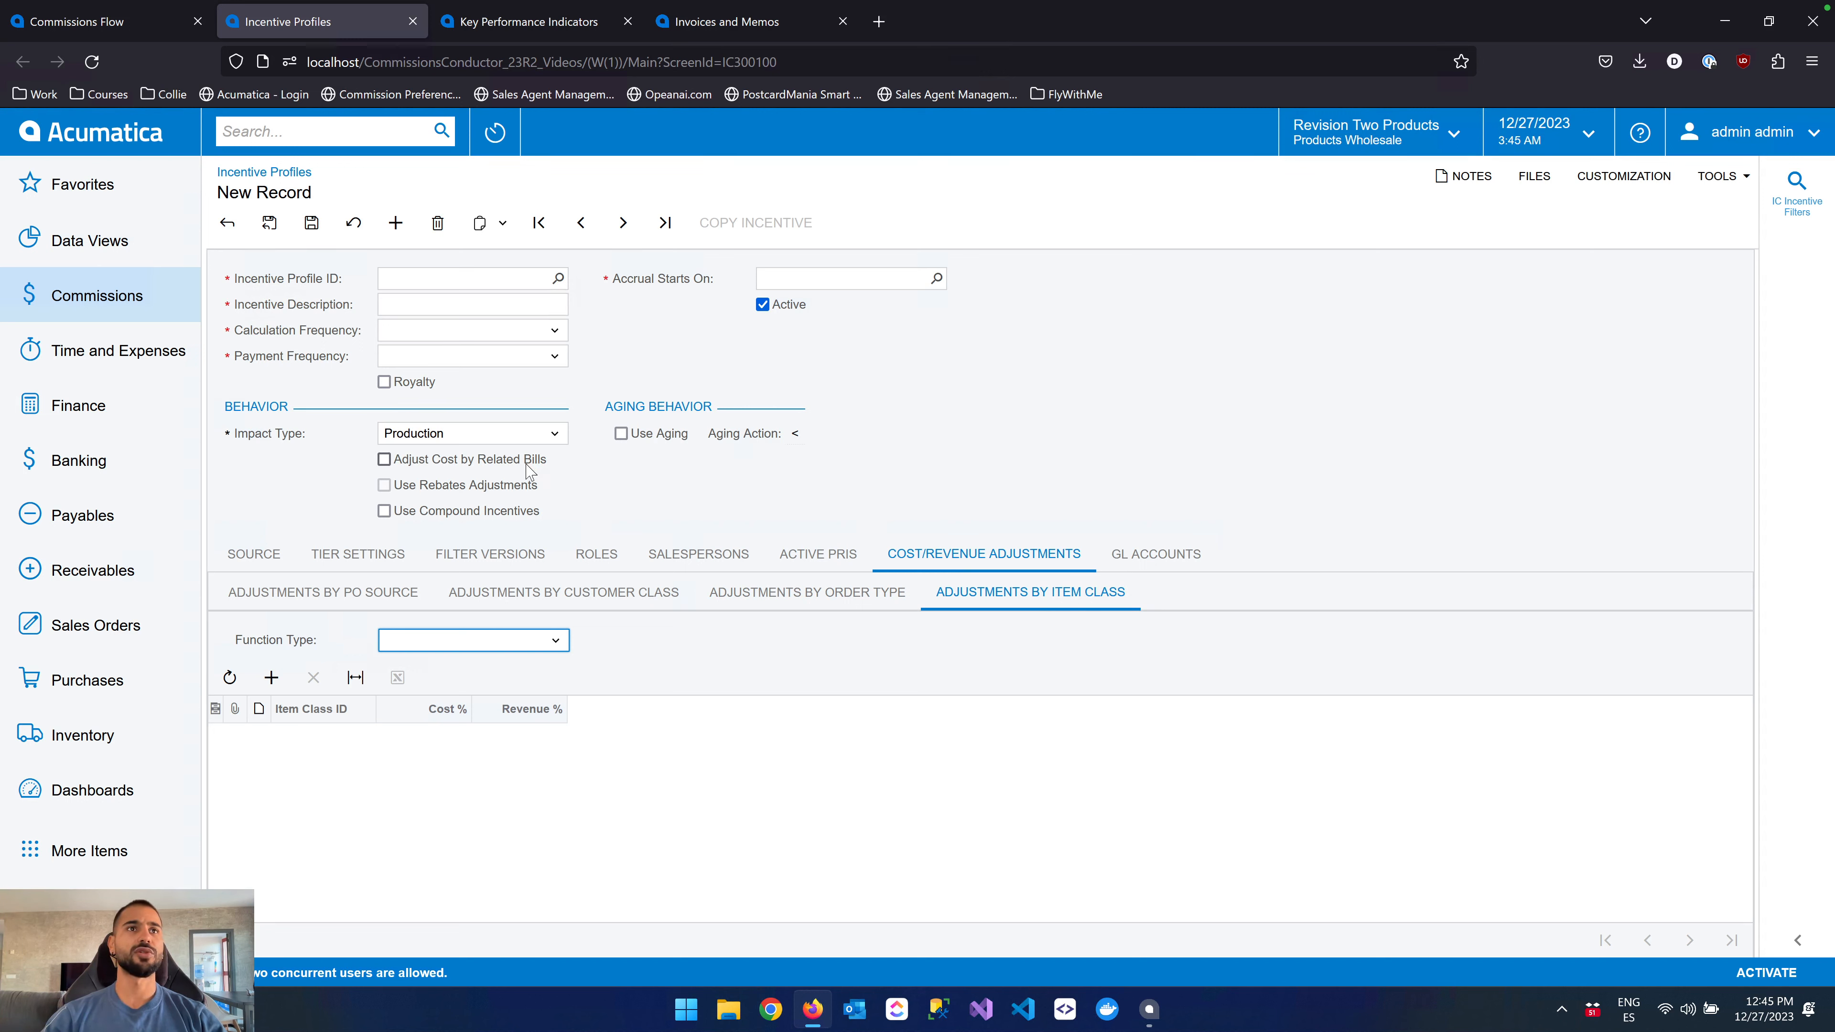
pyautogui.click(277, 557)
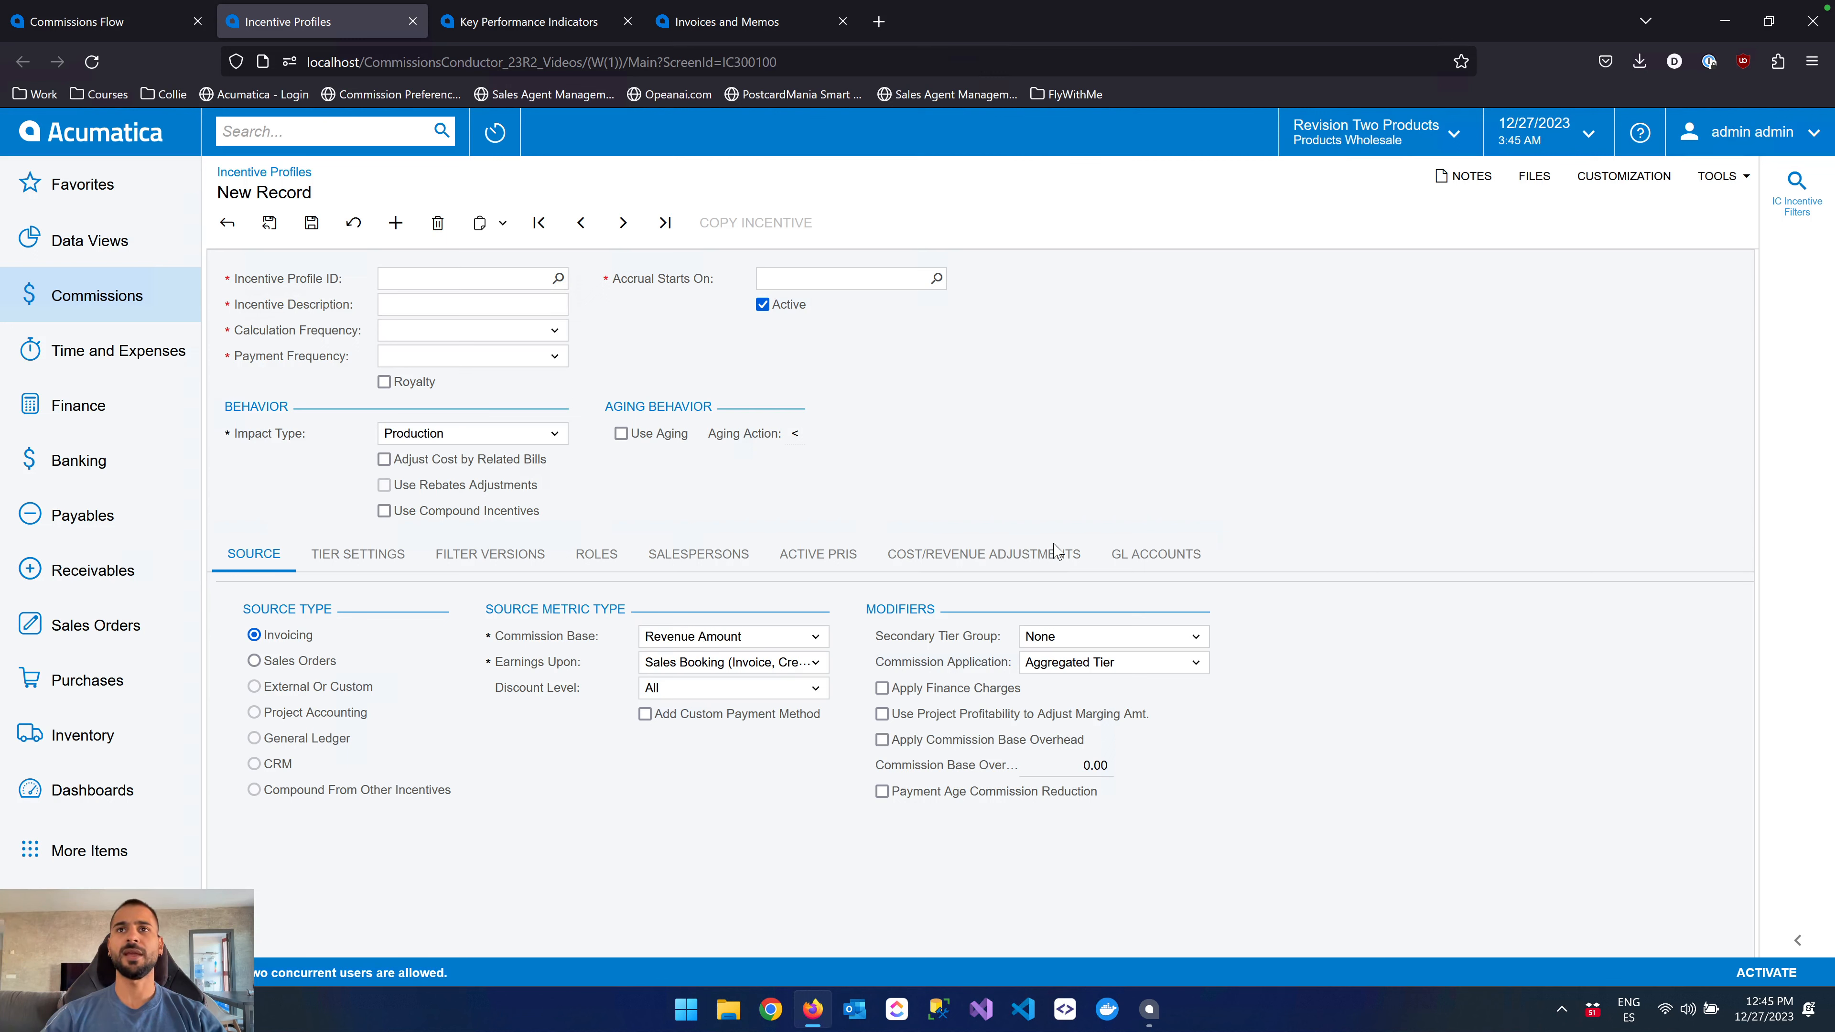
# Go to the last incentive profile, YBONUS, discarding the unsaved changes, and display its GL accounts.
pyautogui.click(663, 226)
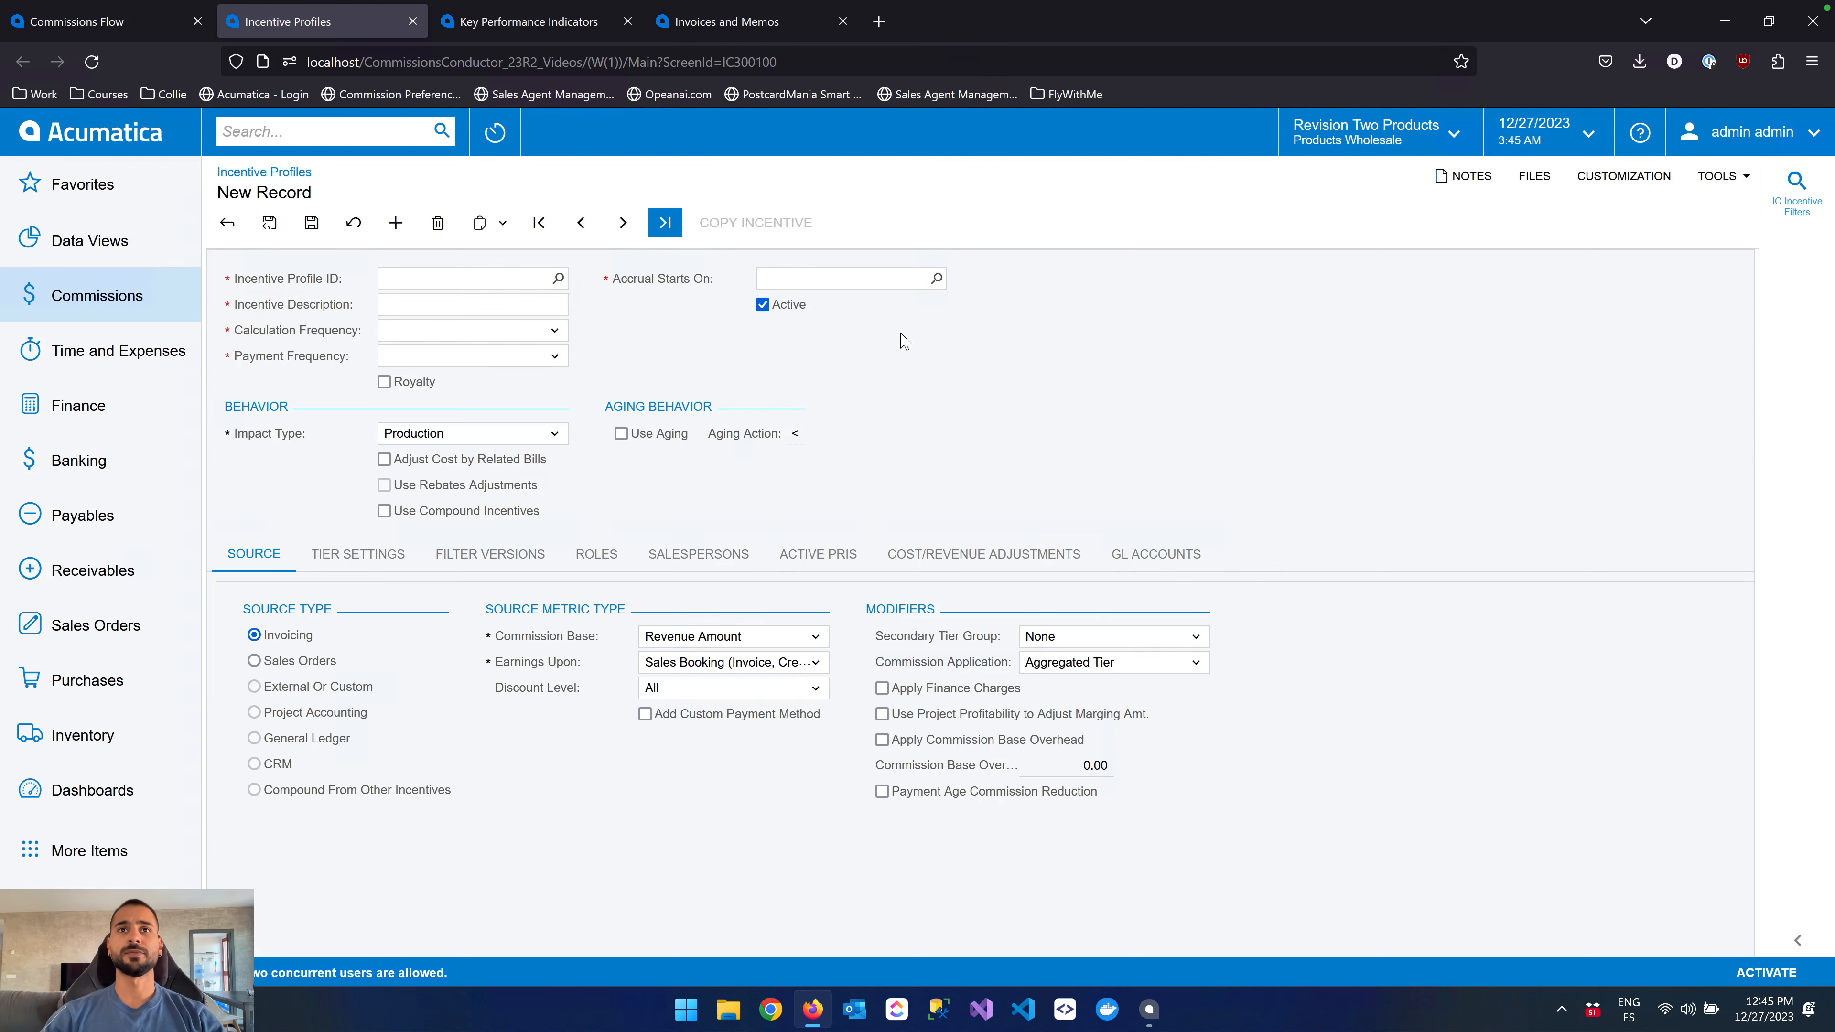
pyautogui.click(1010, 579)
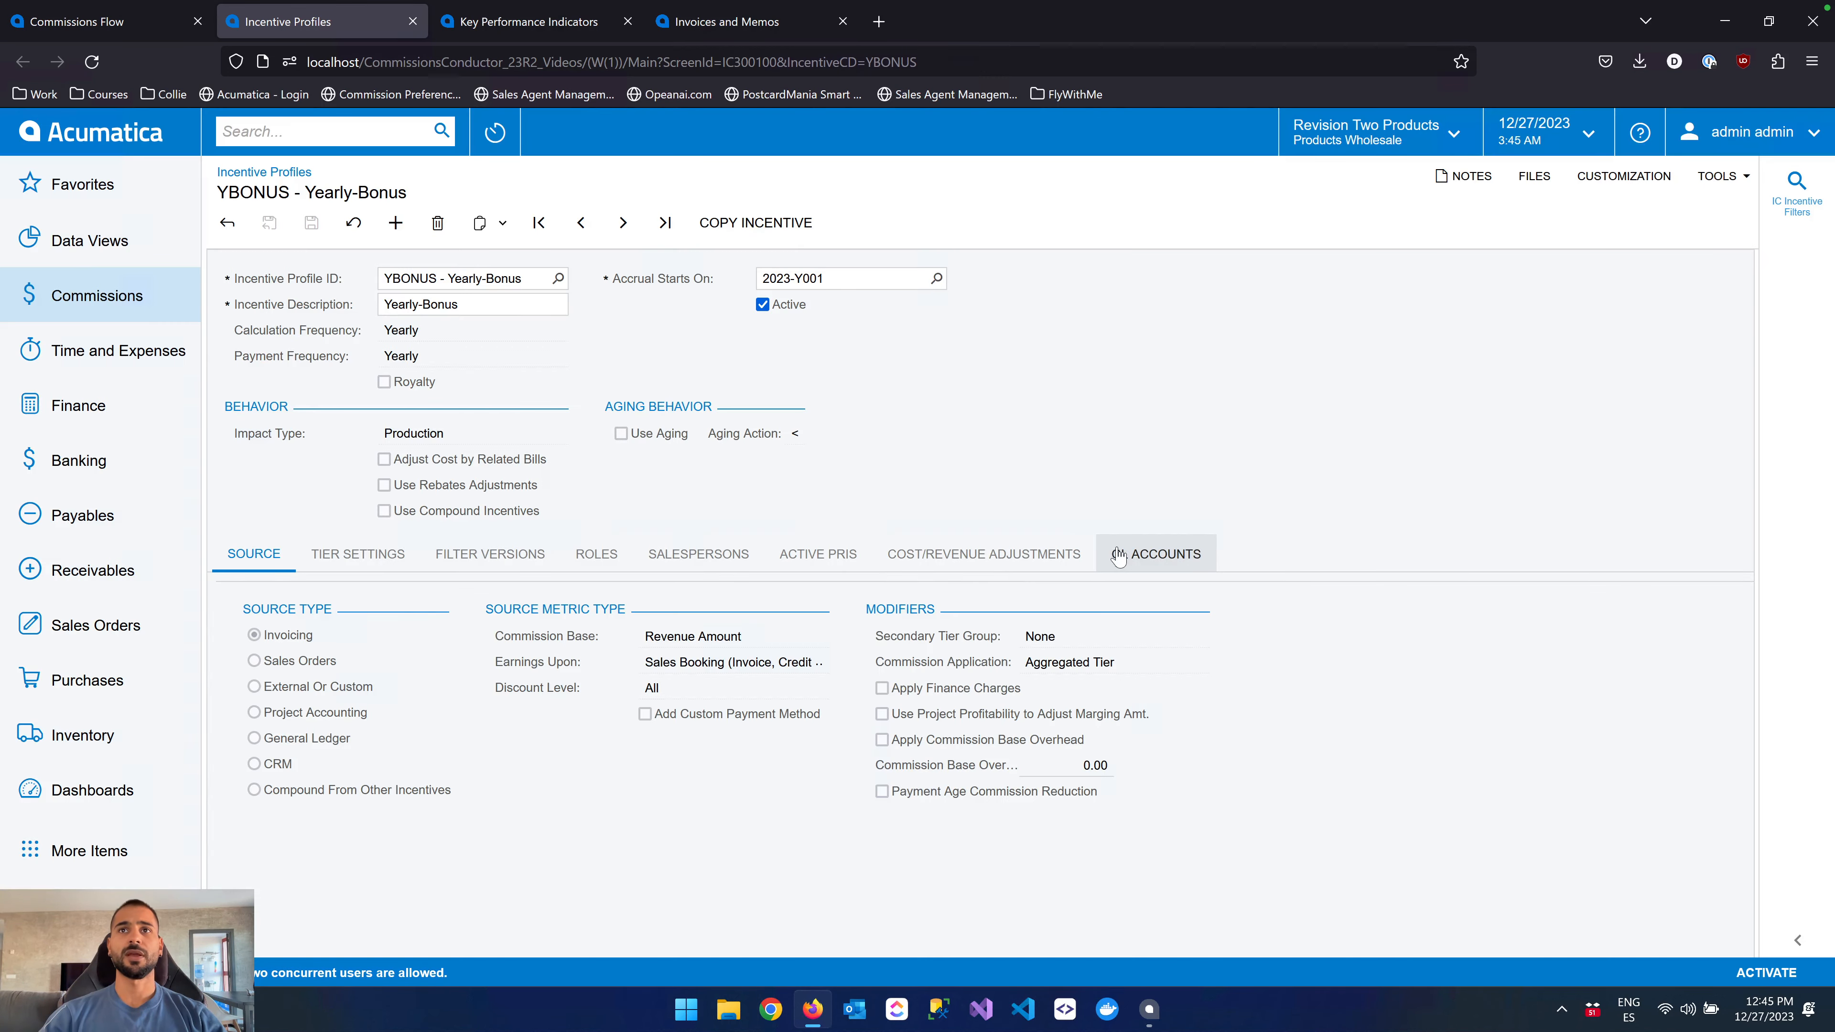
pyautogui.click(1156, 554)
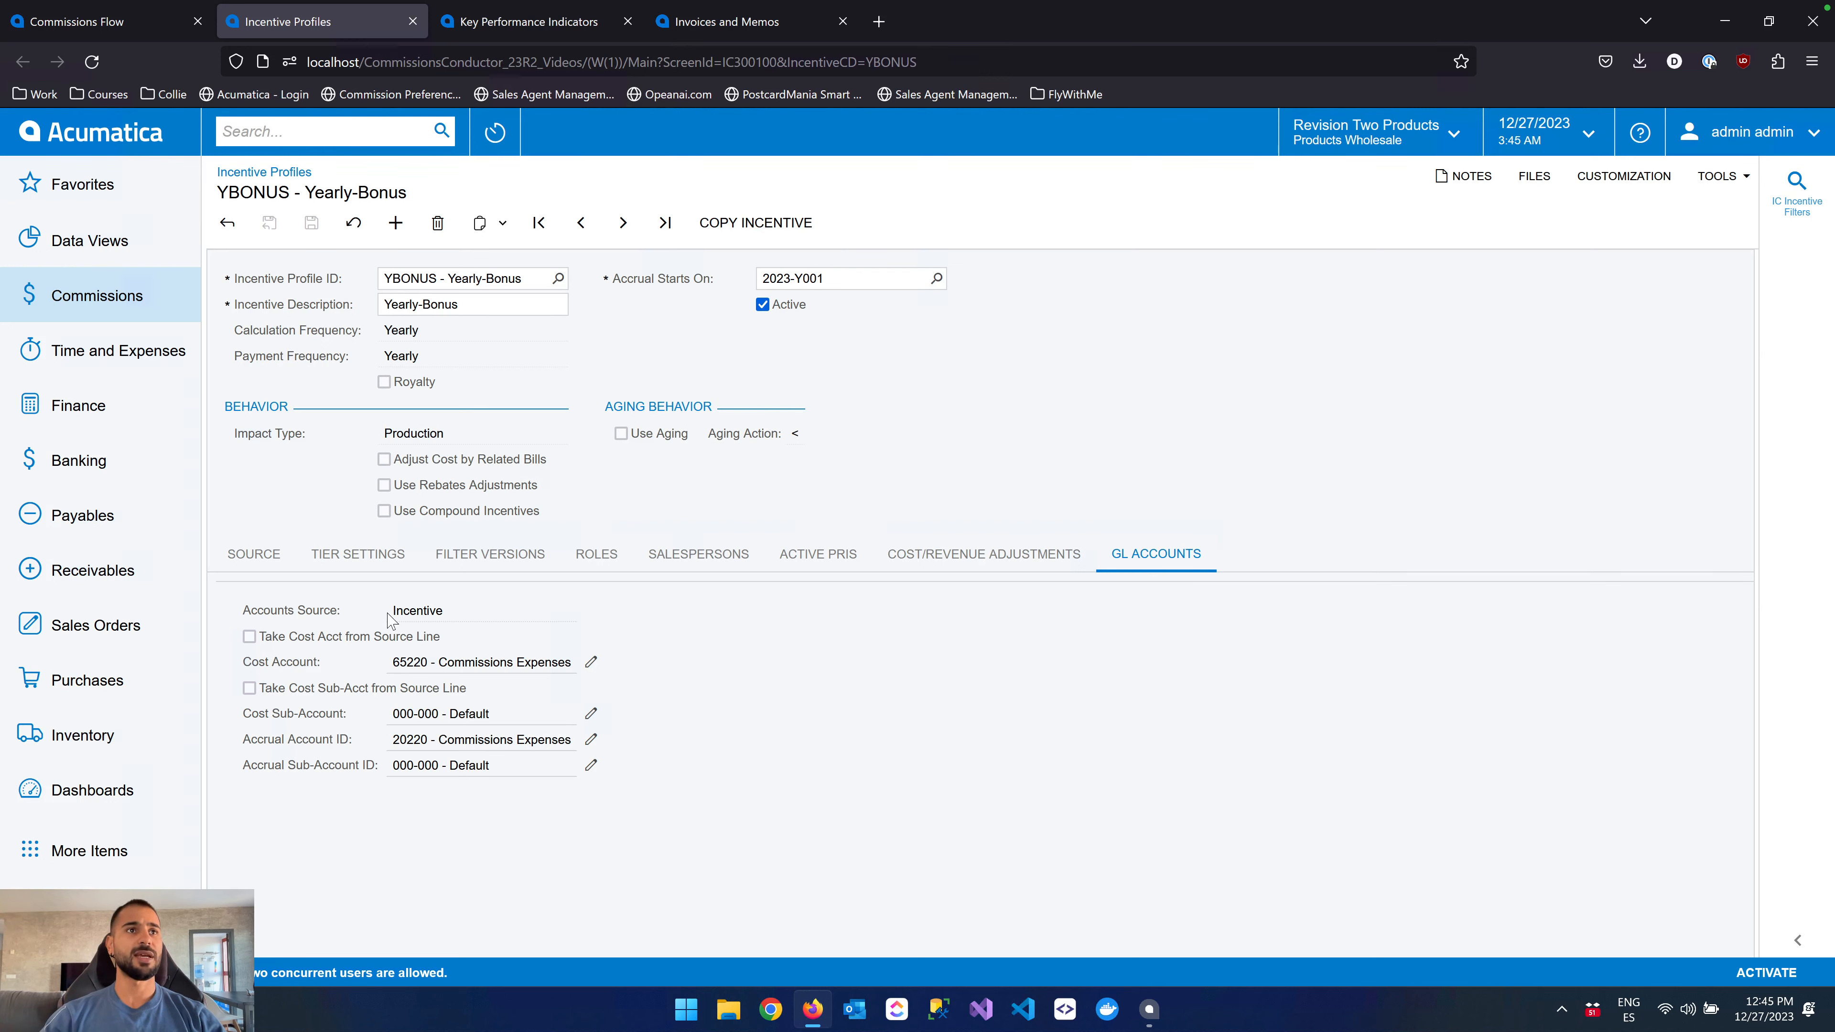
# Examine the accounts source and cost account of the YBONUS profile, and glance at the Commissions workspace.
pyautogui.moveTo(391, 613); pyautogui.dragTo(464, 612)
pyautogui.click(395, 662)
pyautogui.moveTo(397, 663); pyautogui.dragTo(616, 659)
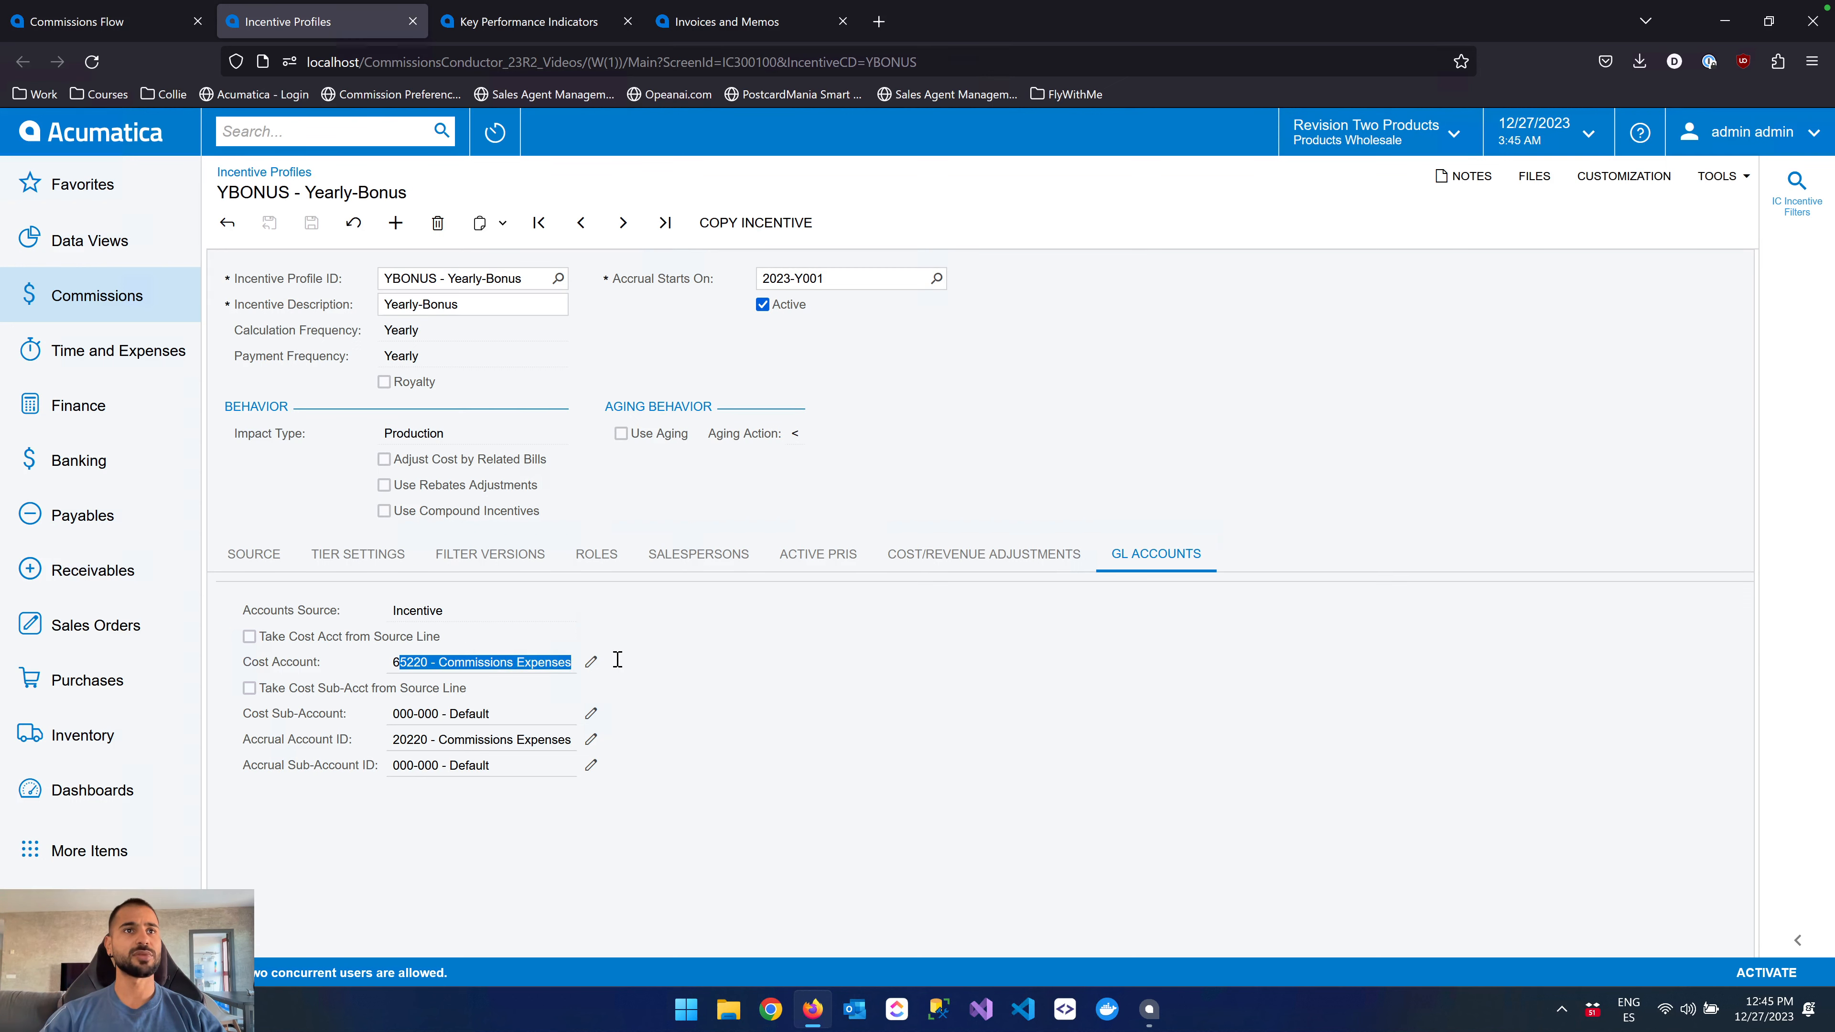
pyautogui.click(665, 683)
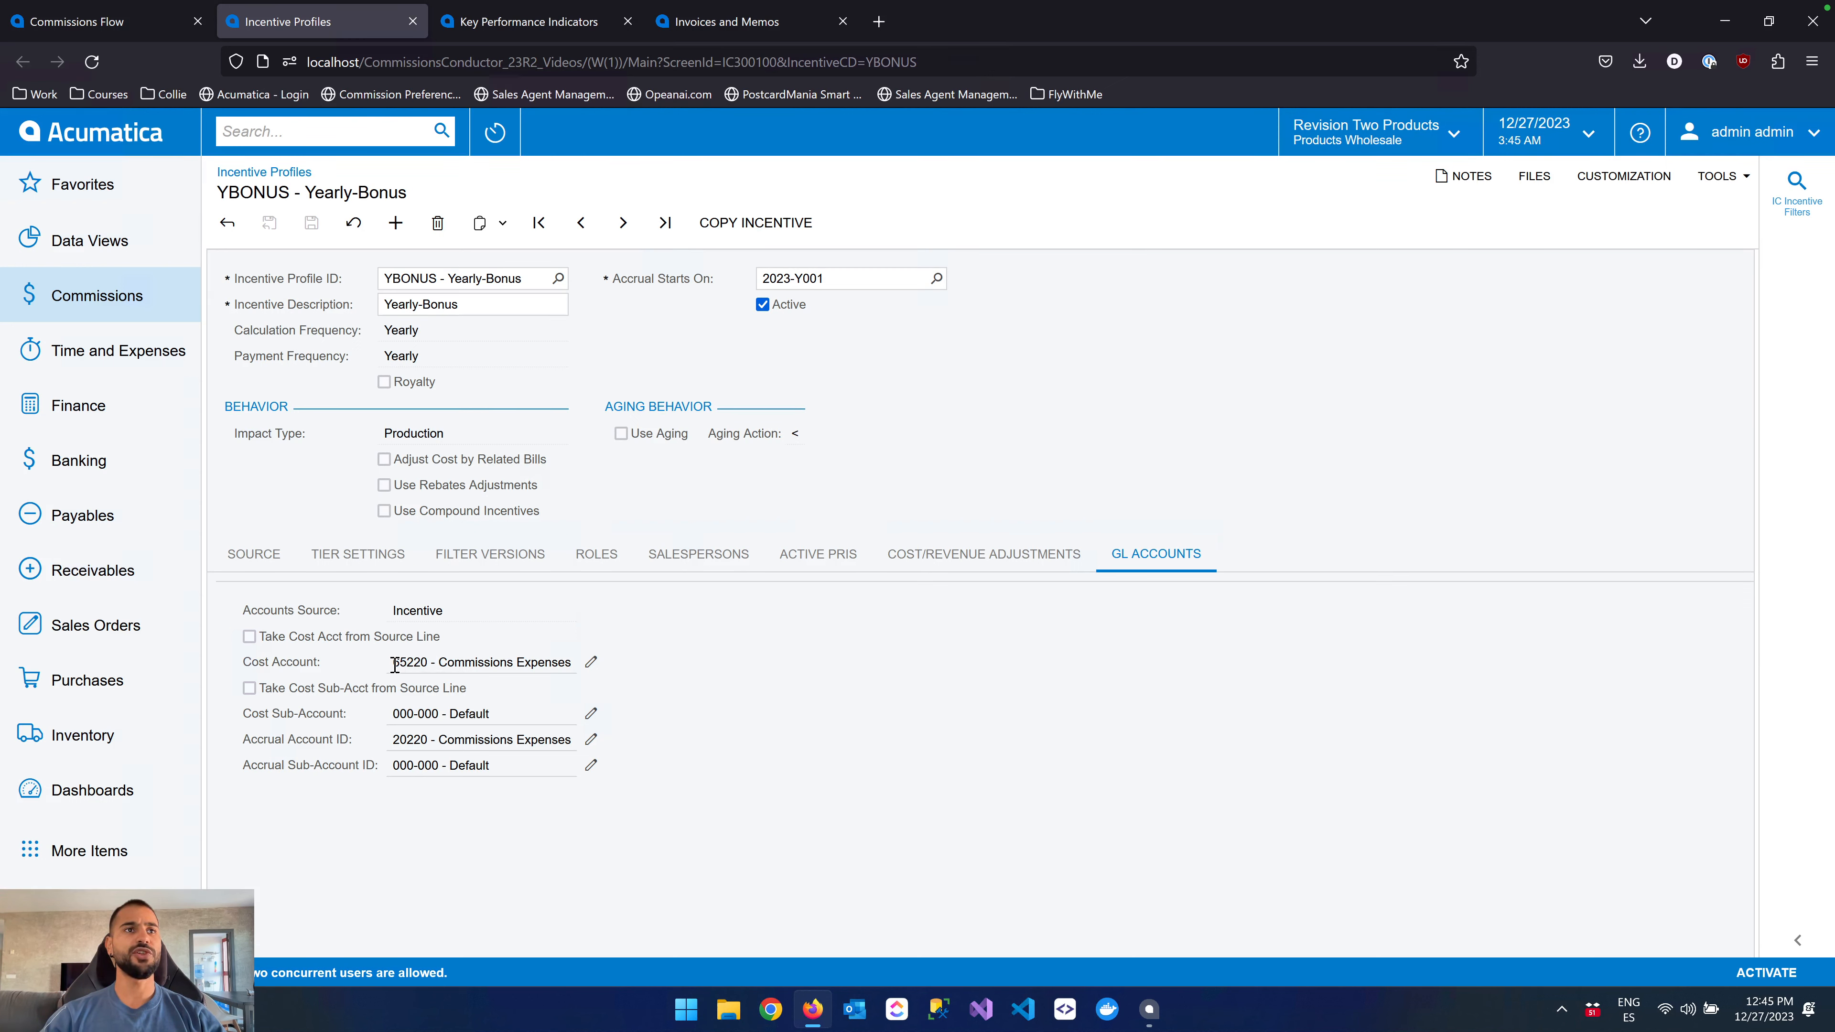
pyautogui.moveTo(395, 665); pyautogui.dragTo(589, 667)
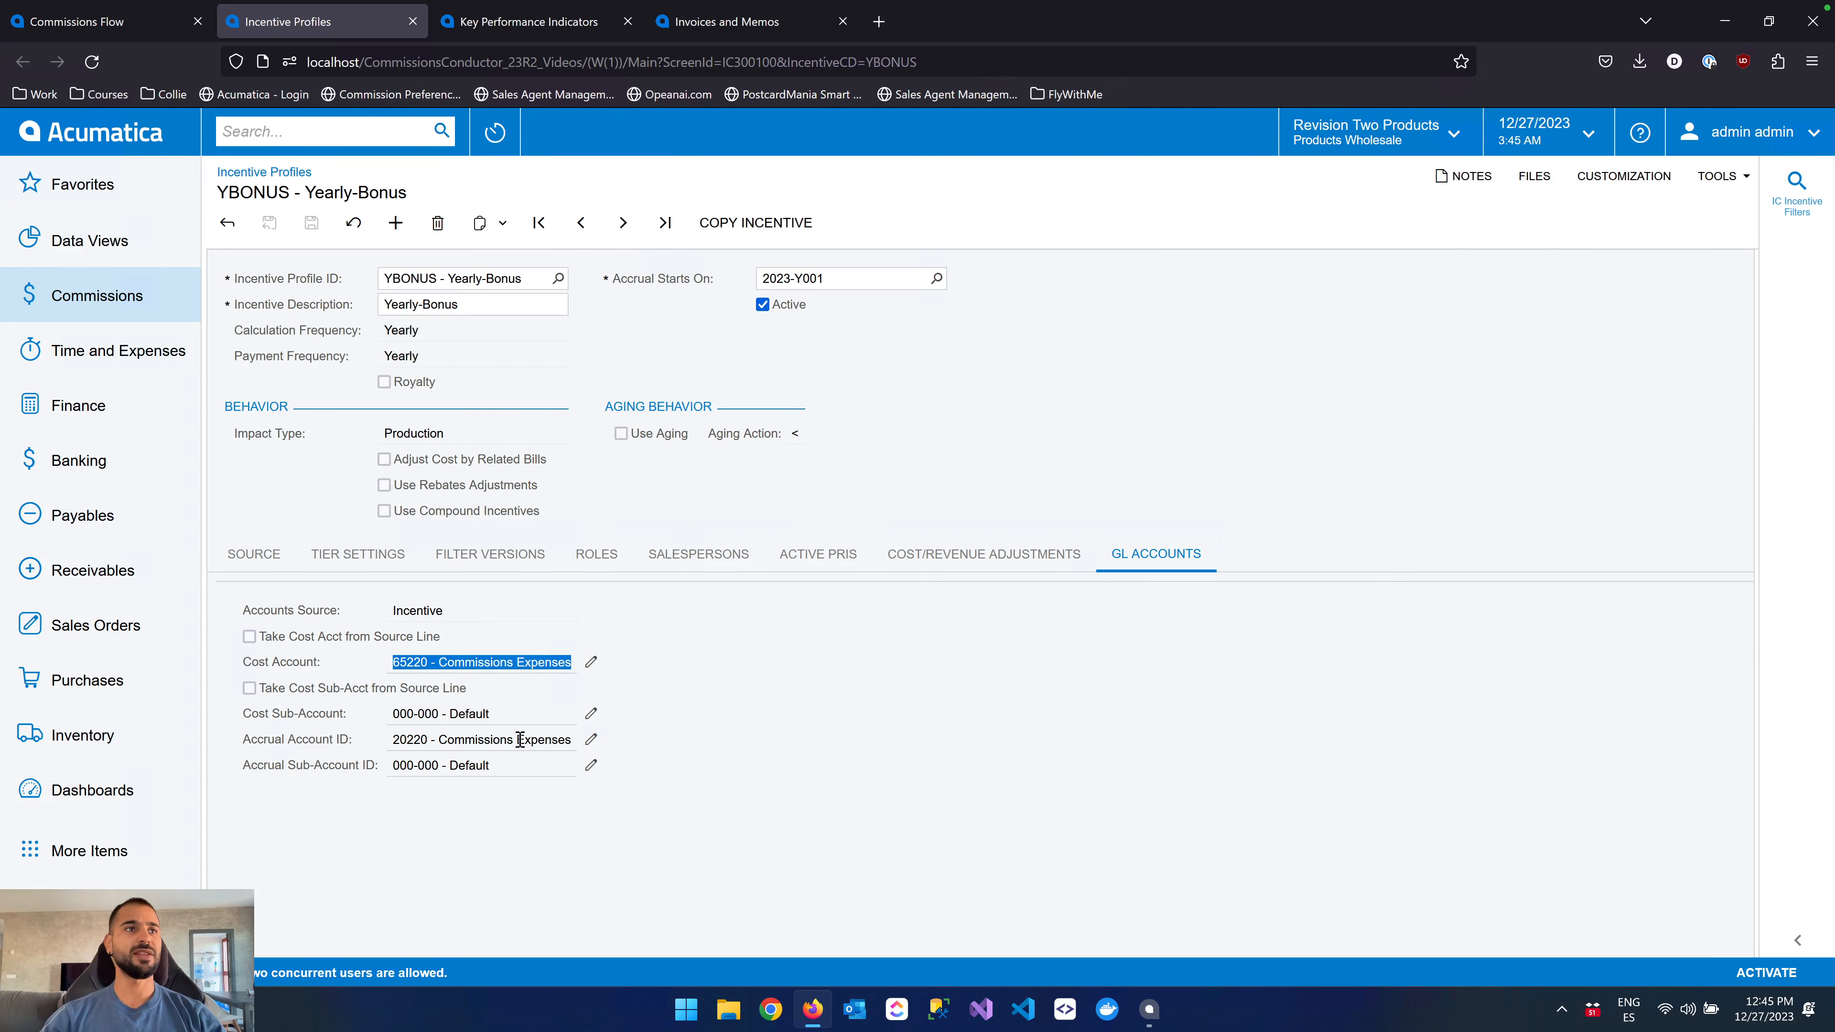
pyautogui.click(708, 692)
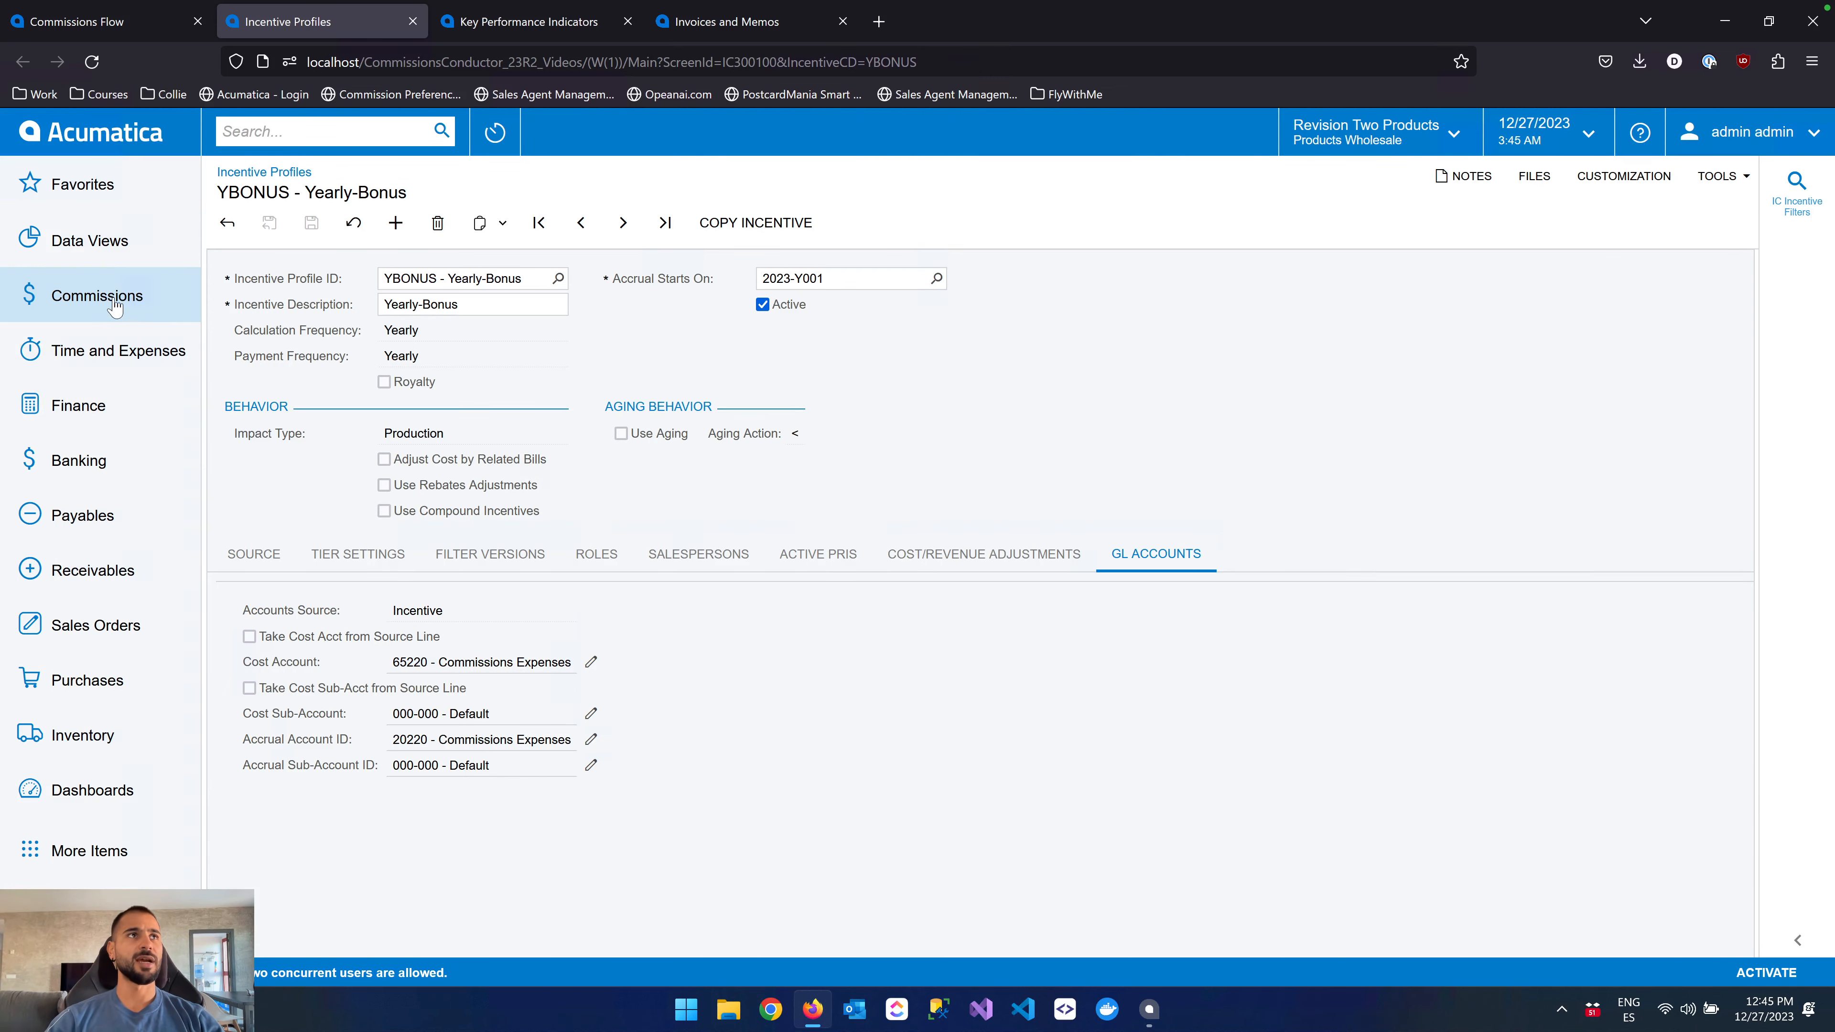
pyautogui.click(134, 303)
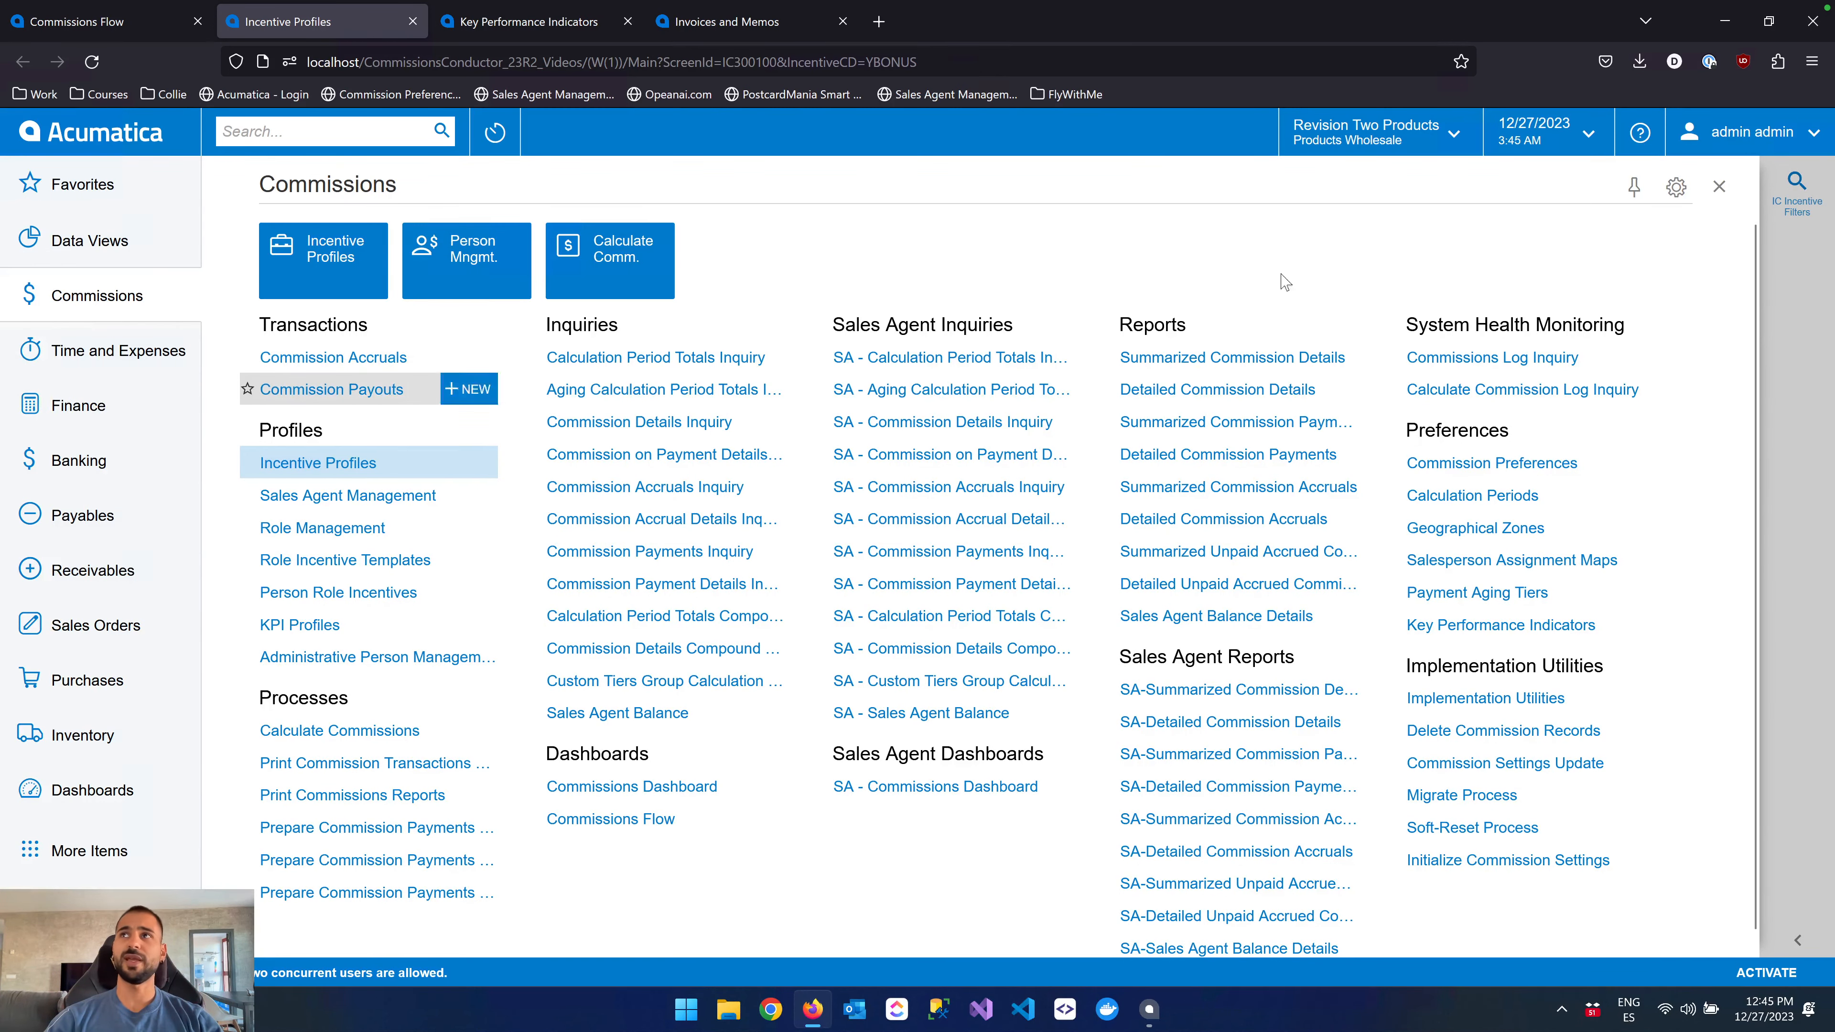
pyautogui.click(1719, 186)
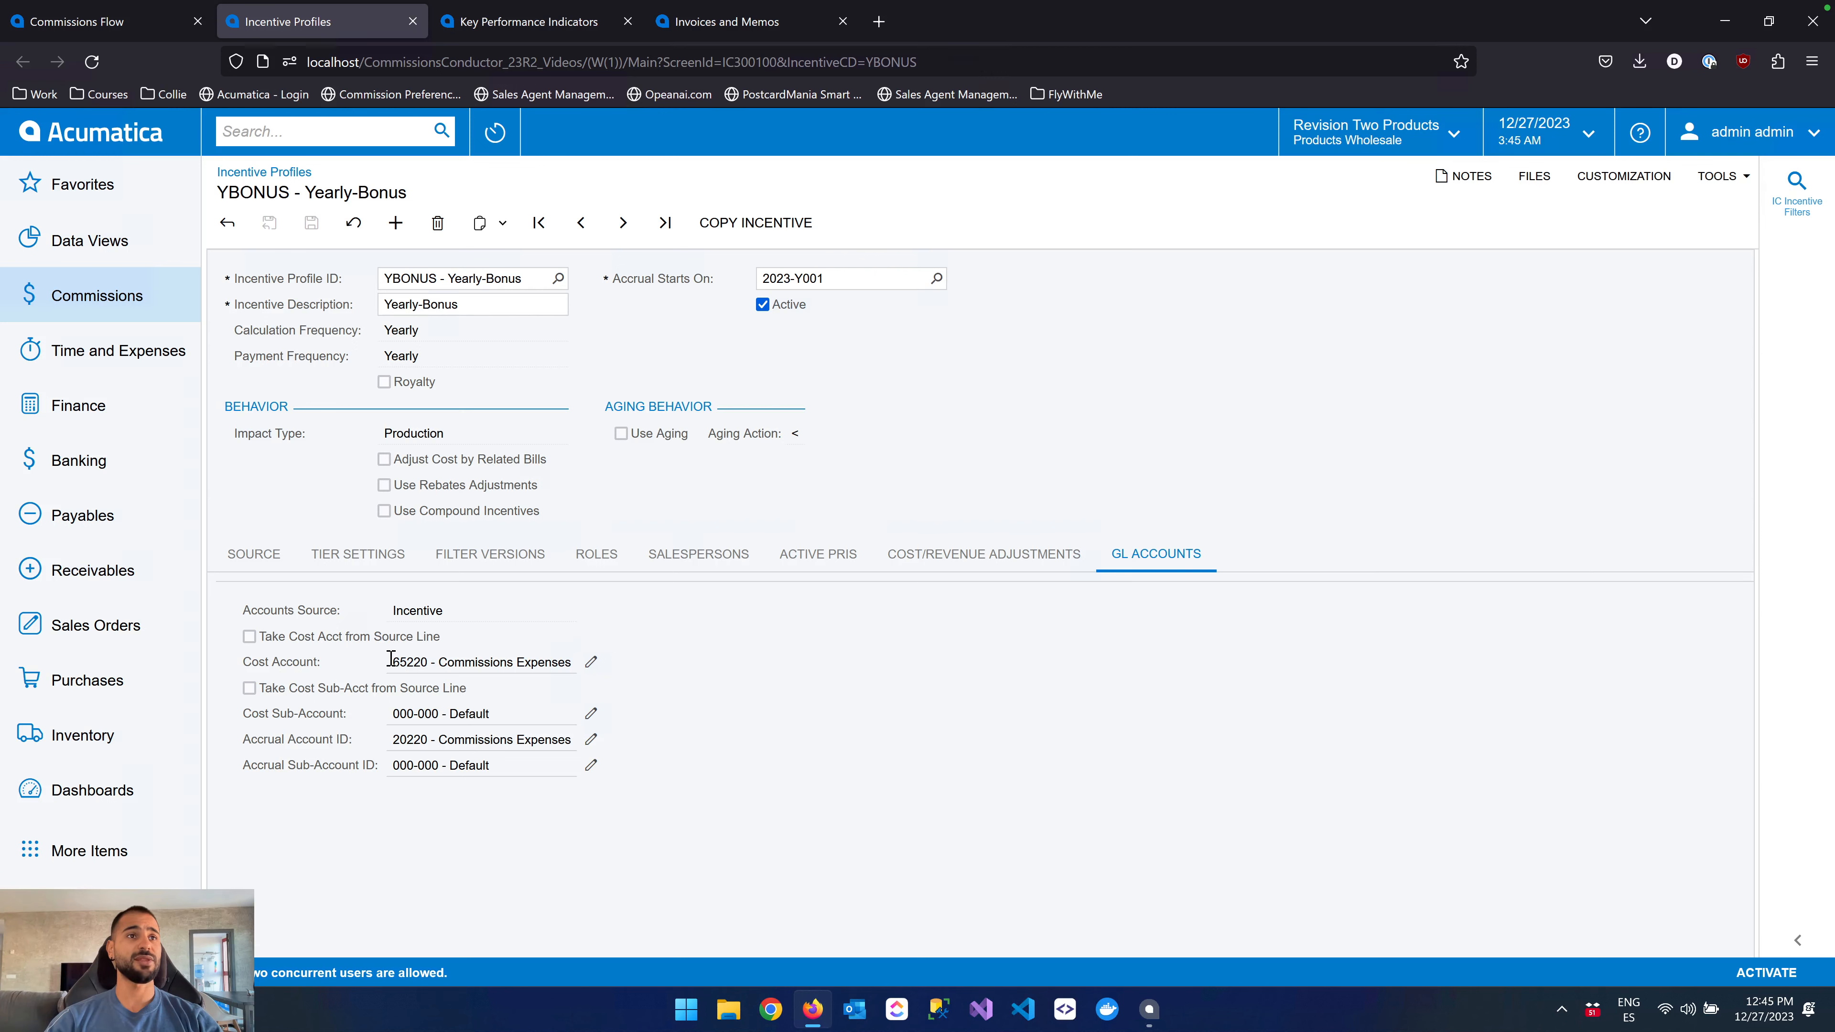
pyautogui.moveTo(390, 658); pyautogui.dragTo(591, 650)
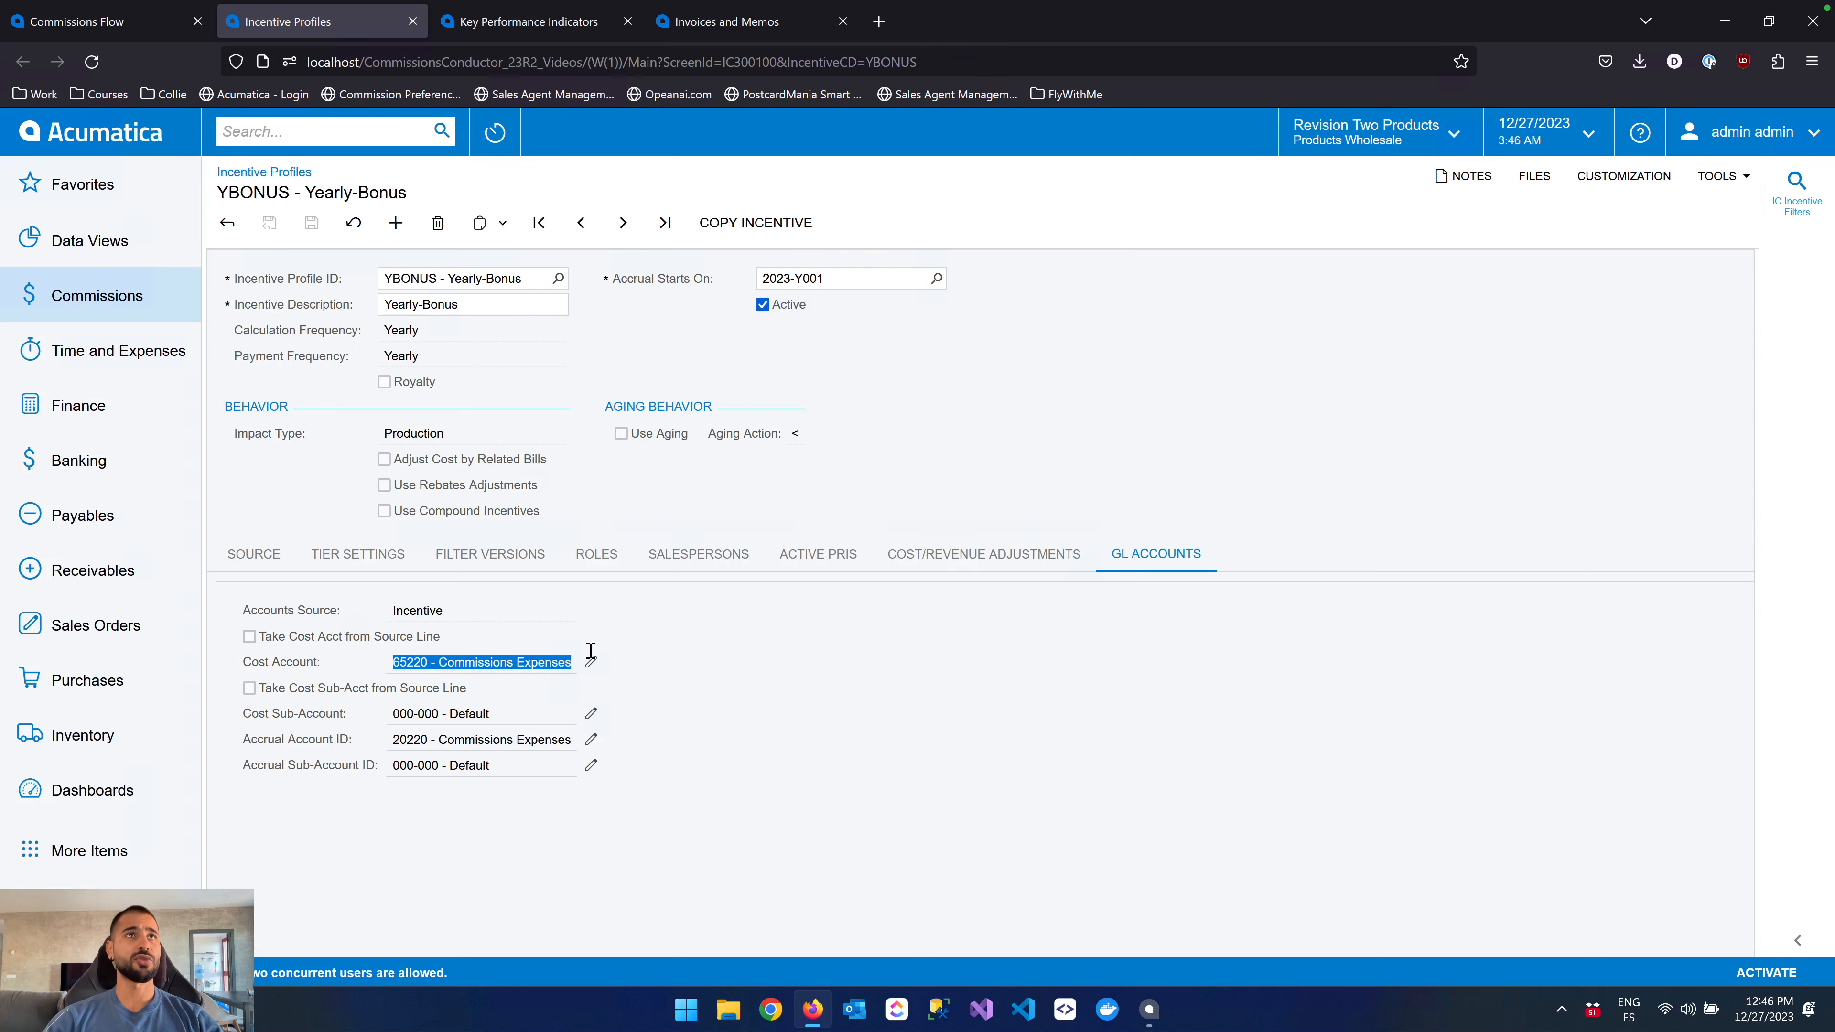
# Start a new incentive profile and look through the accounts offered for its cost account, without changing the selection.
pyautogui.click(395, 223)
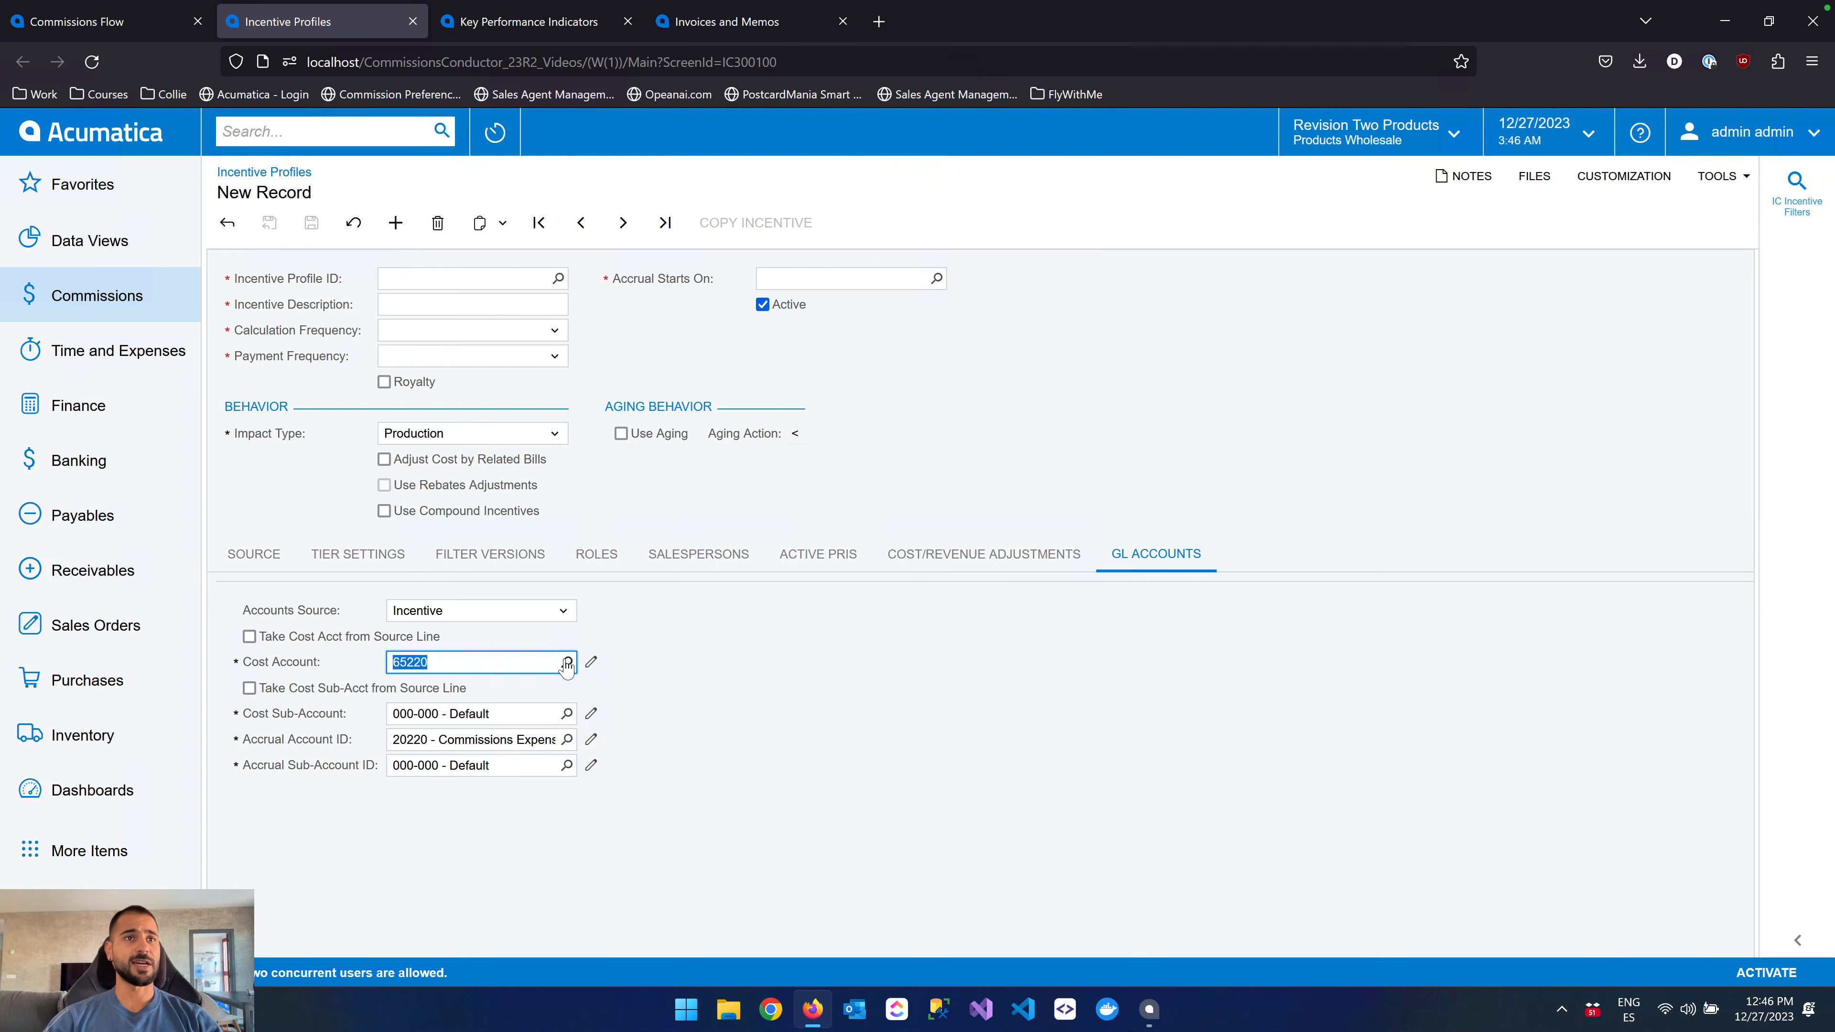
pyautogui.click(567, 663)
pyautogui.click(792, 736)
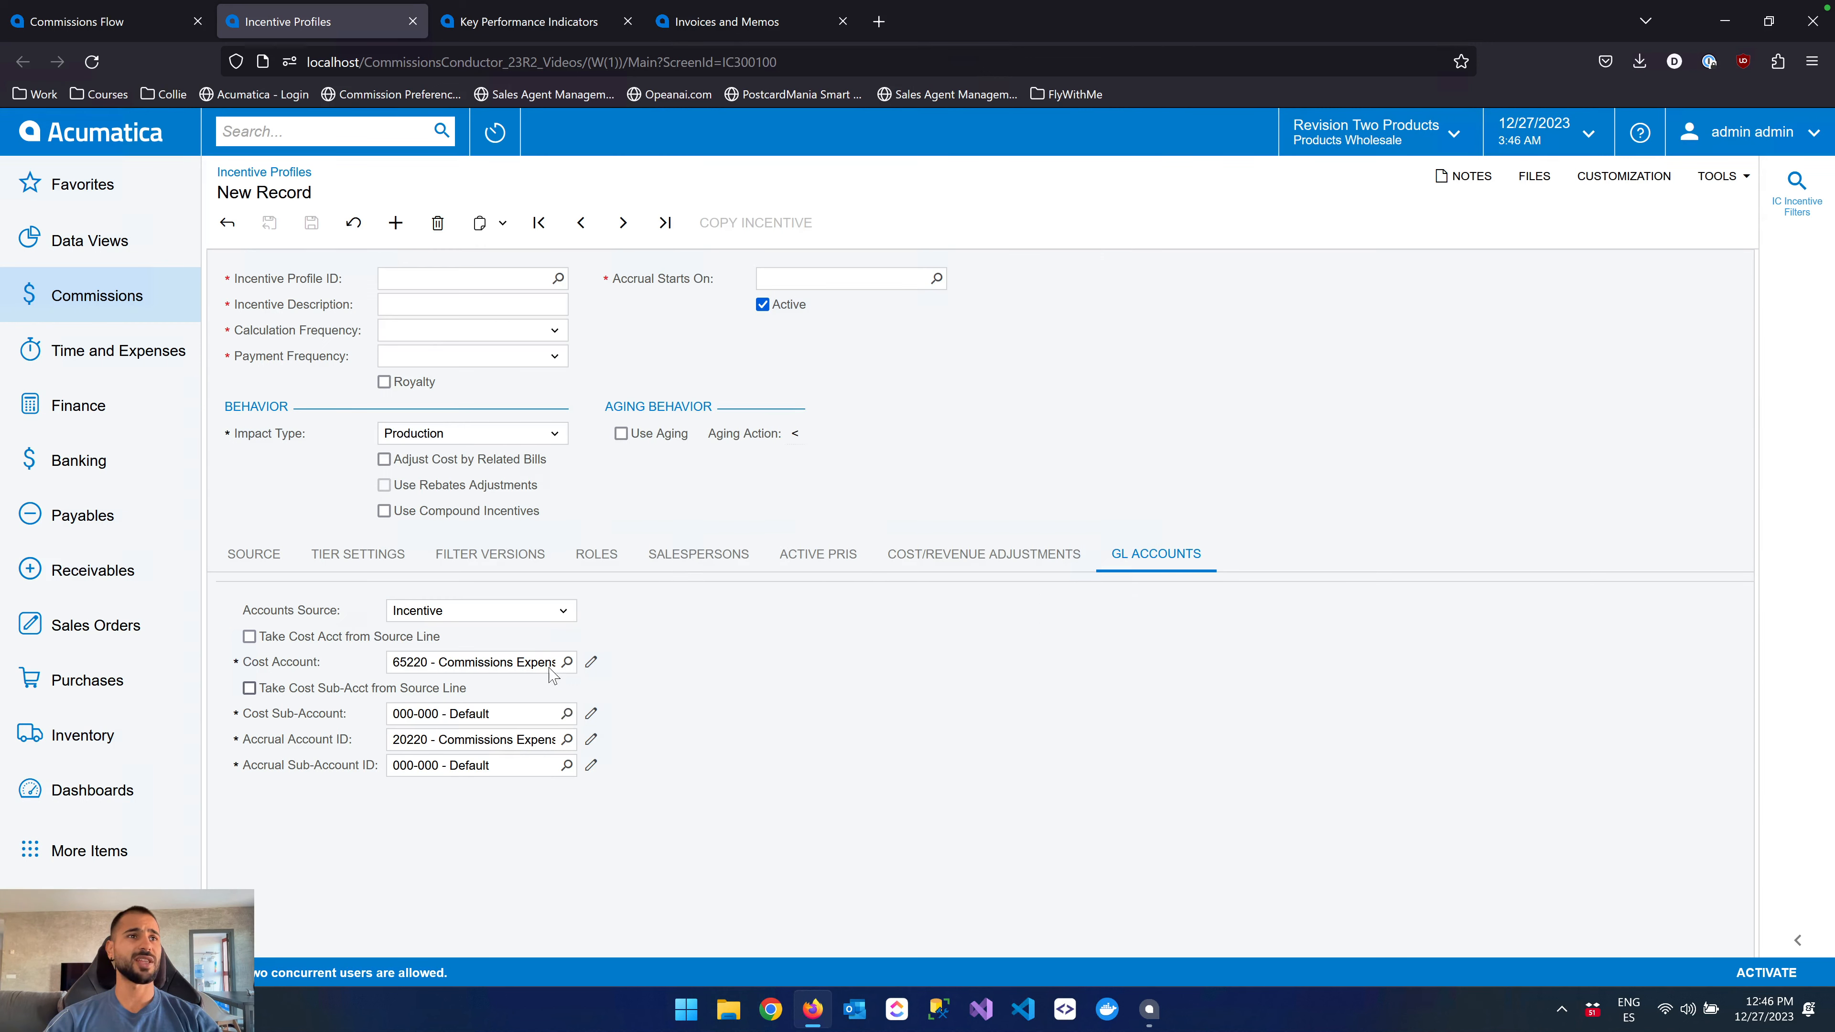
pyautogui.click(567, 663)
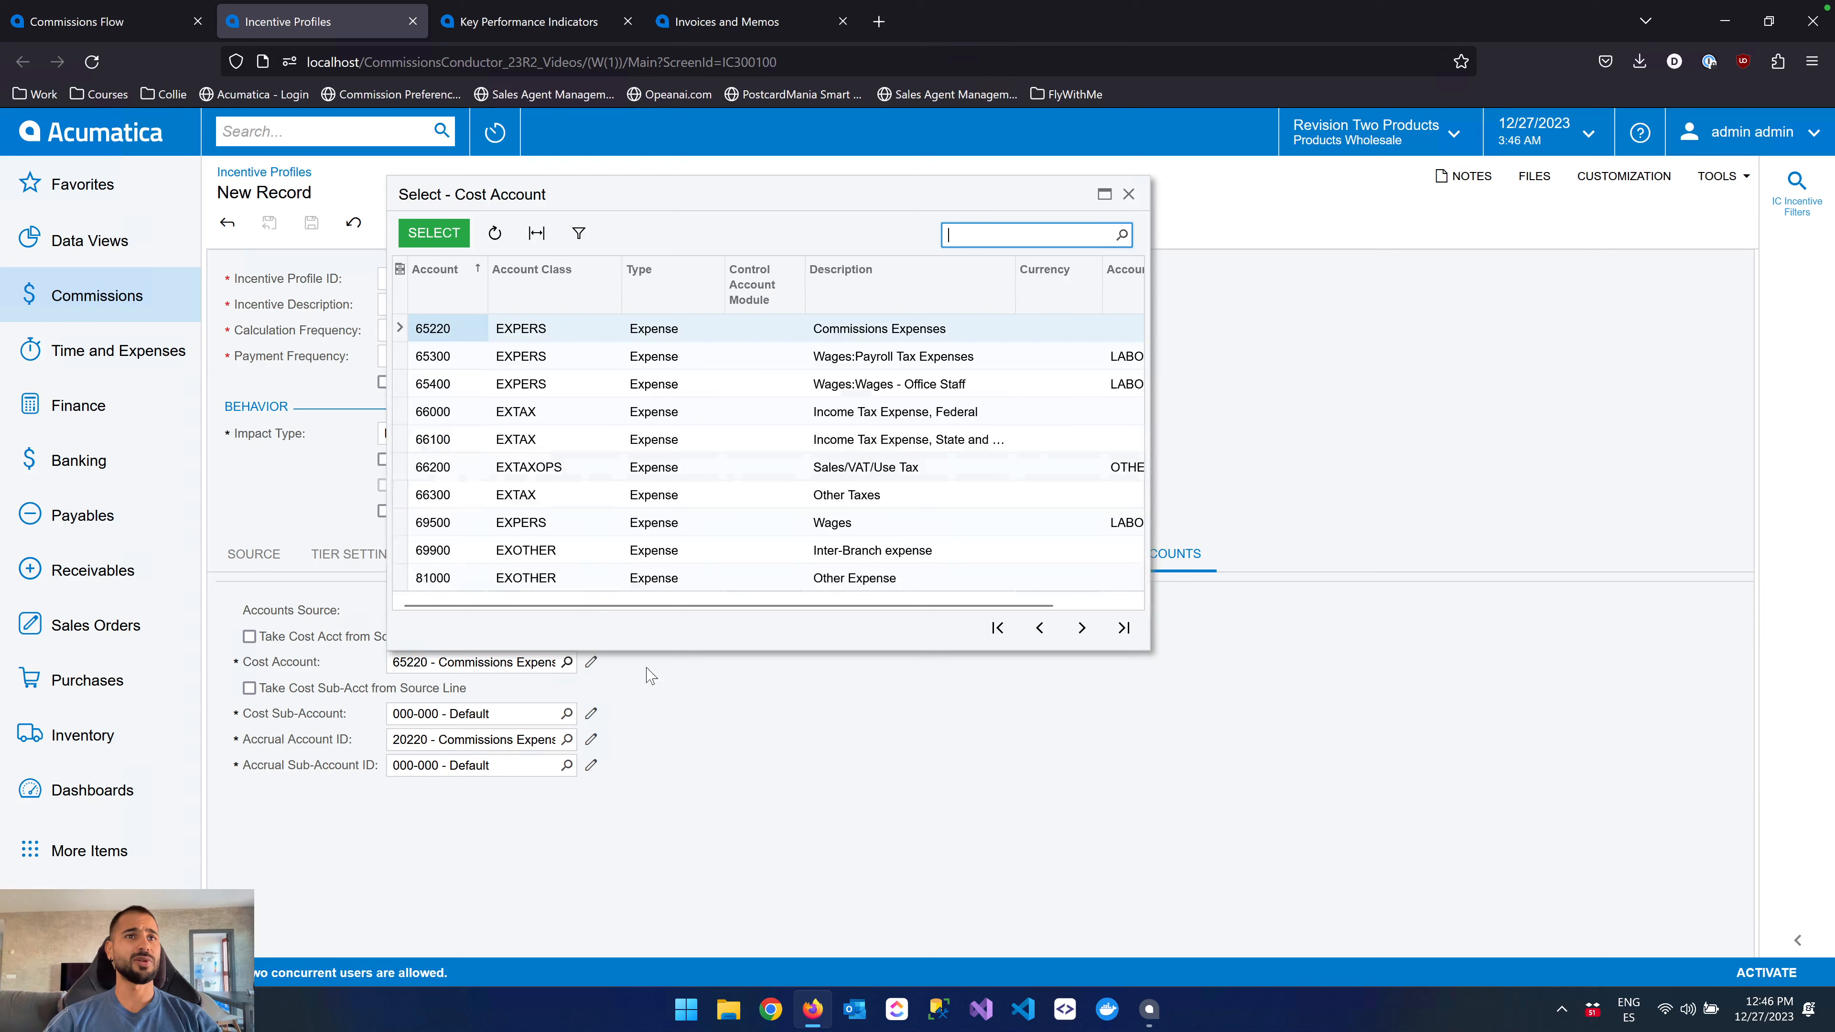
pyautogui.click(852, 713)
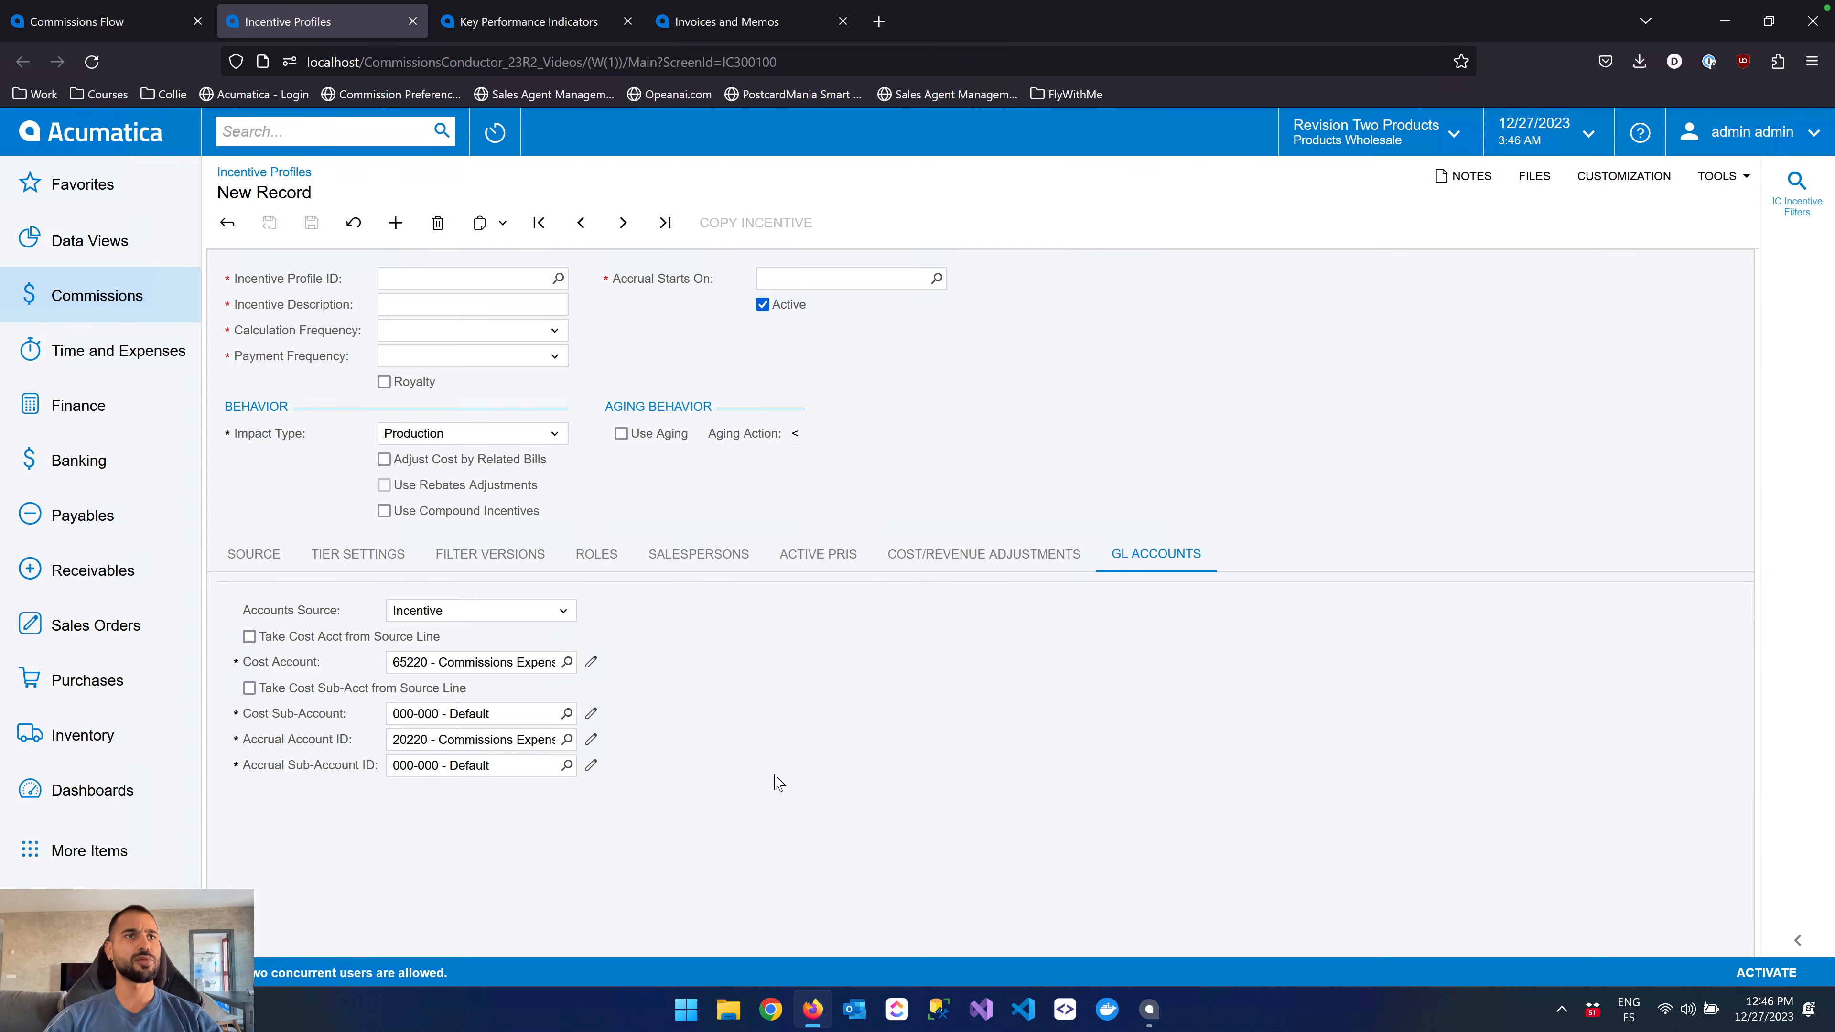
# Enable taking both the cost account and the cost sub-account from the source line.
pyautogui.click(250, 636)
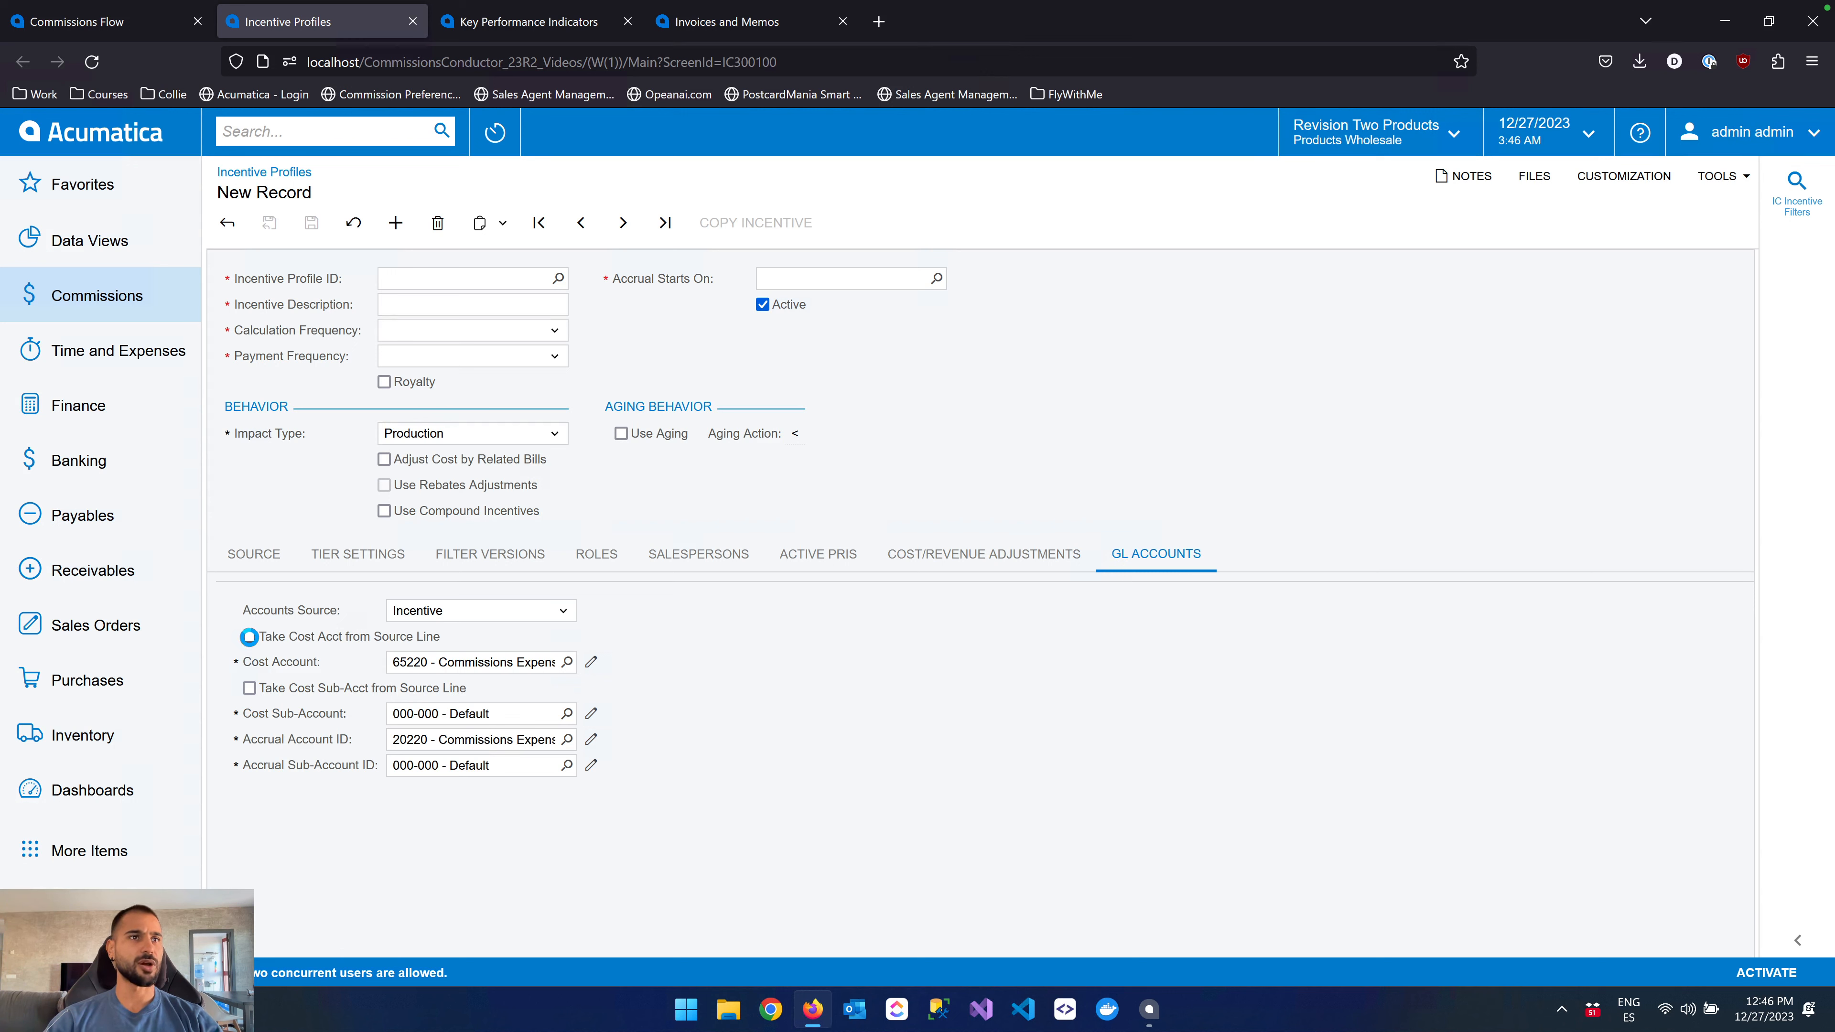
pyautogui.click(249, 687)
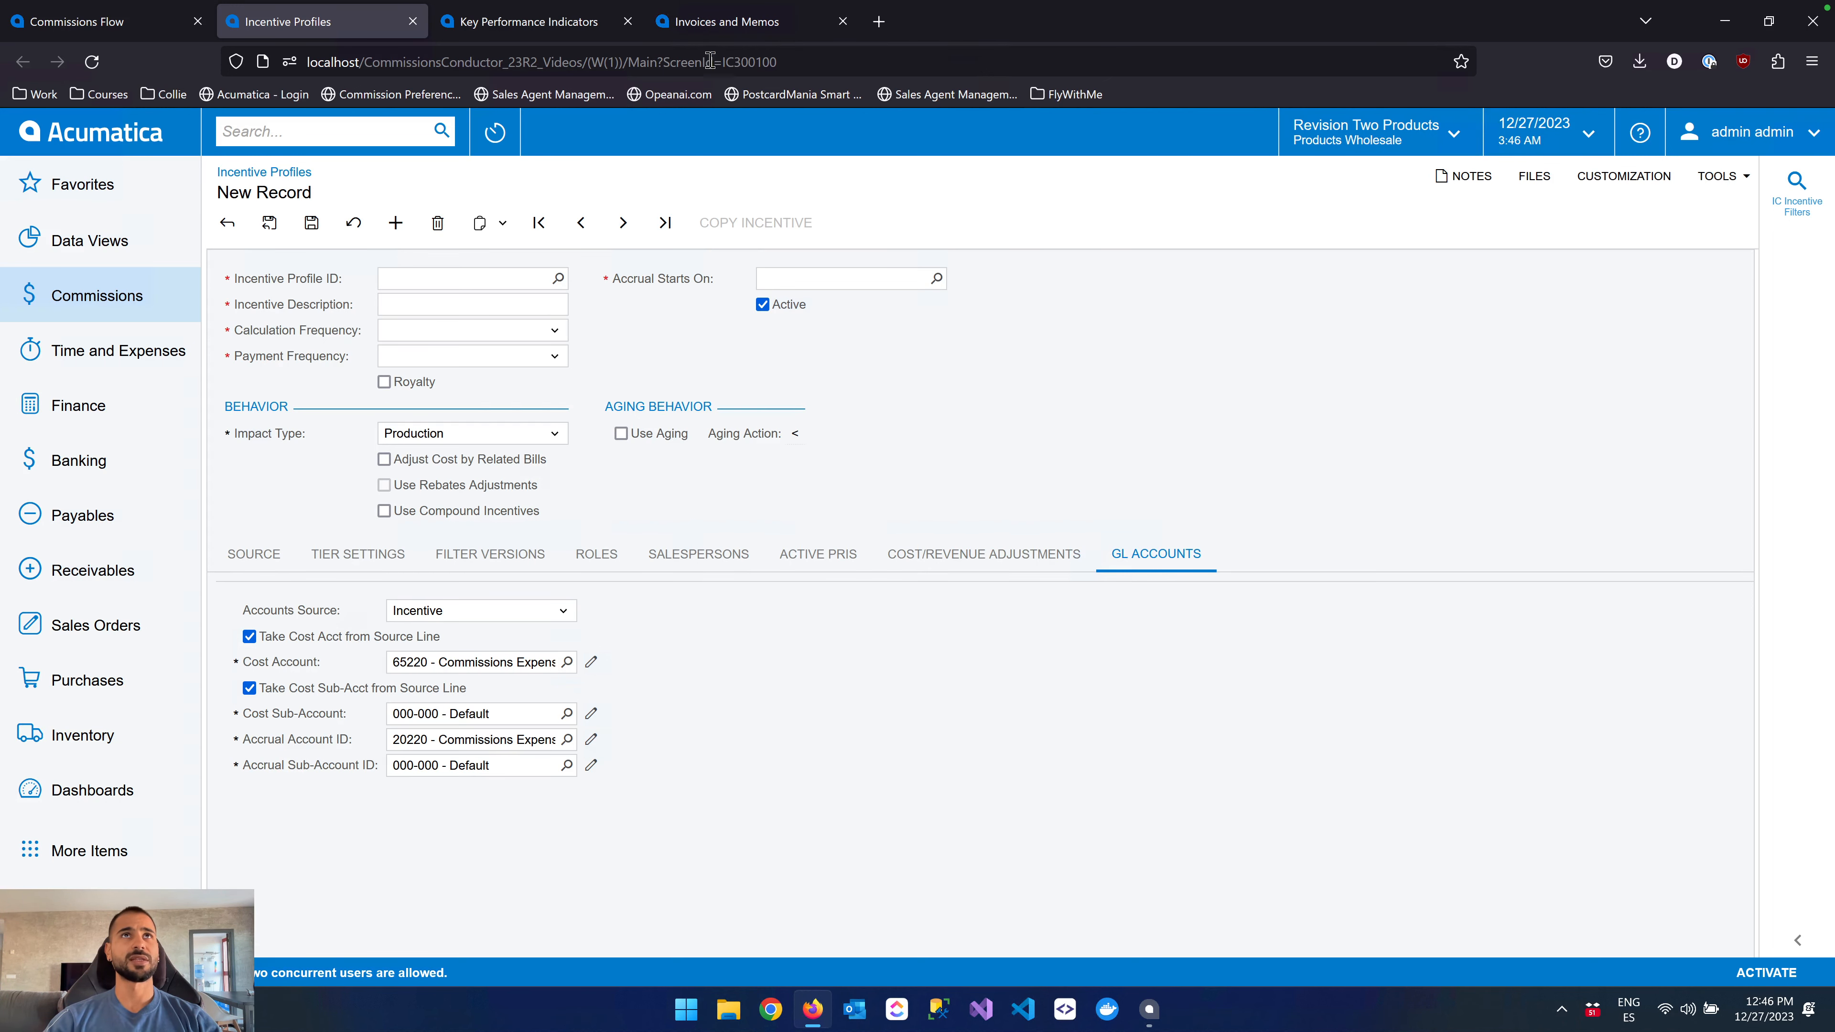
# Switch to the open ABC Studios Inc invoice and examine the account and subaccount on its consulting line.
pyautogui.click(719, 33)
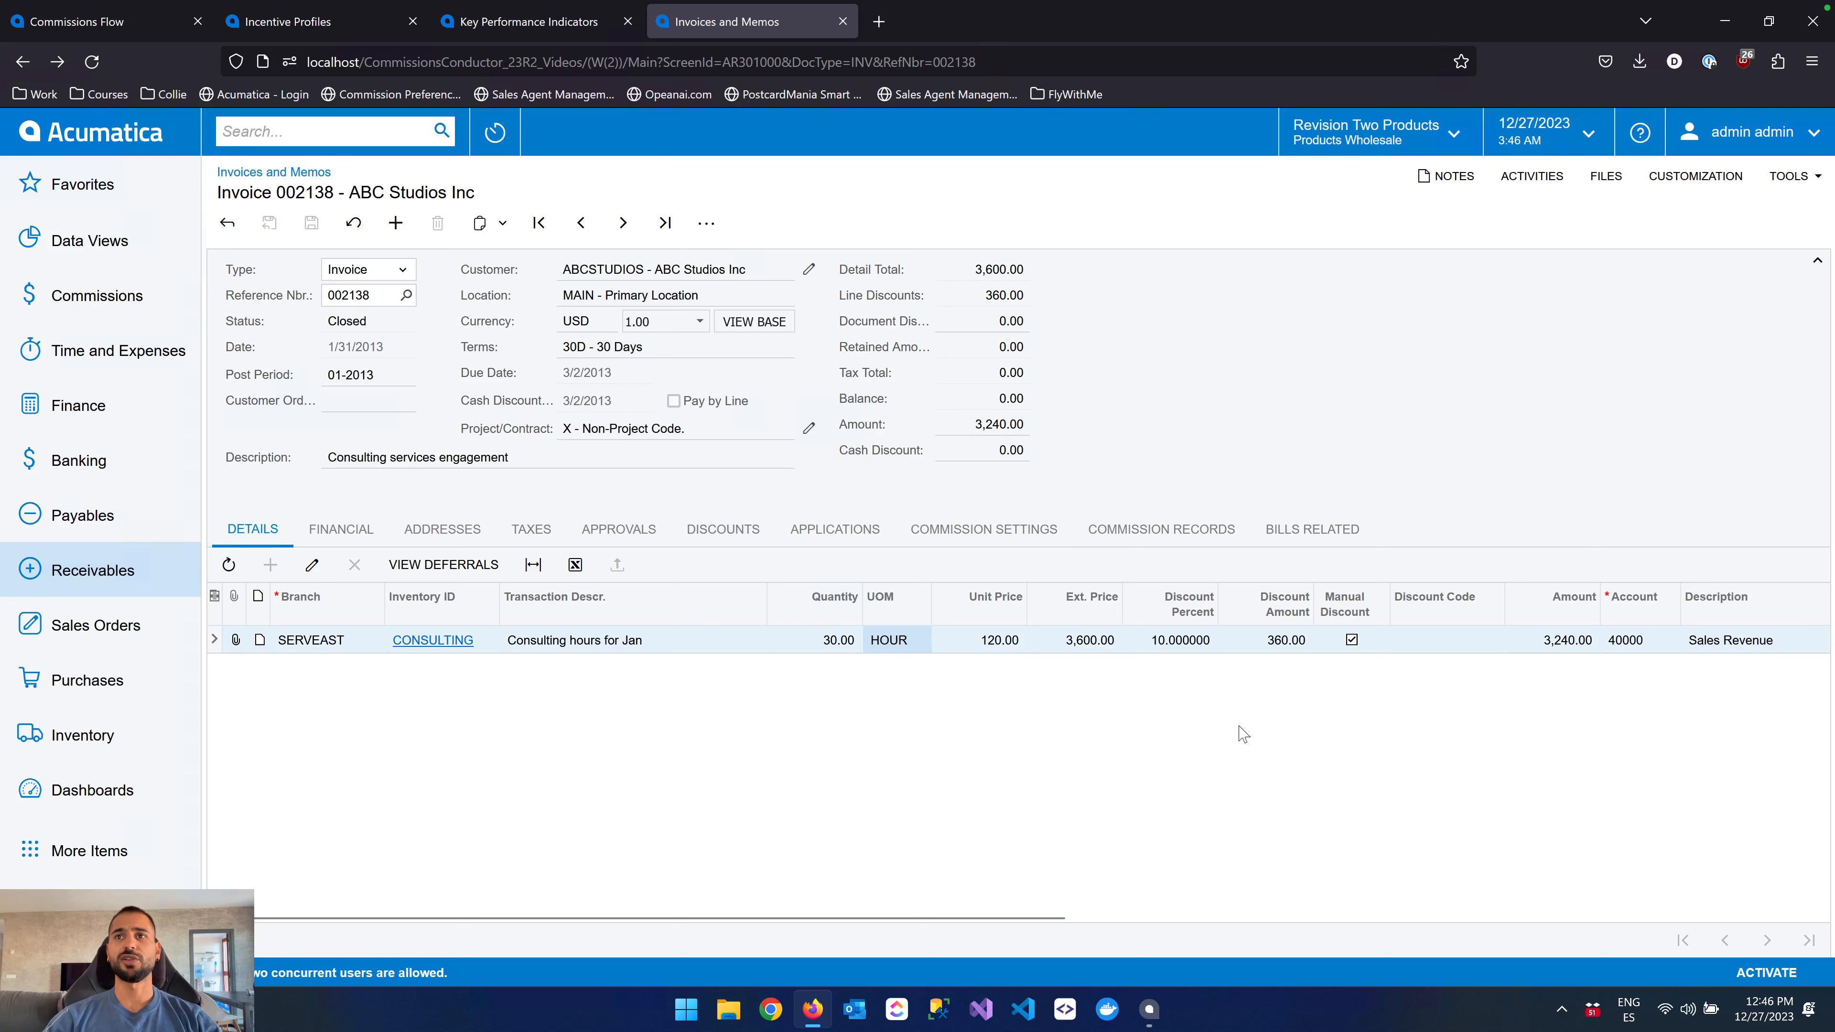
pyautogui.hscroll(5, 1242, 734)
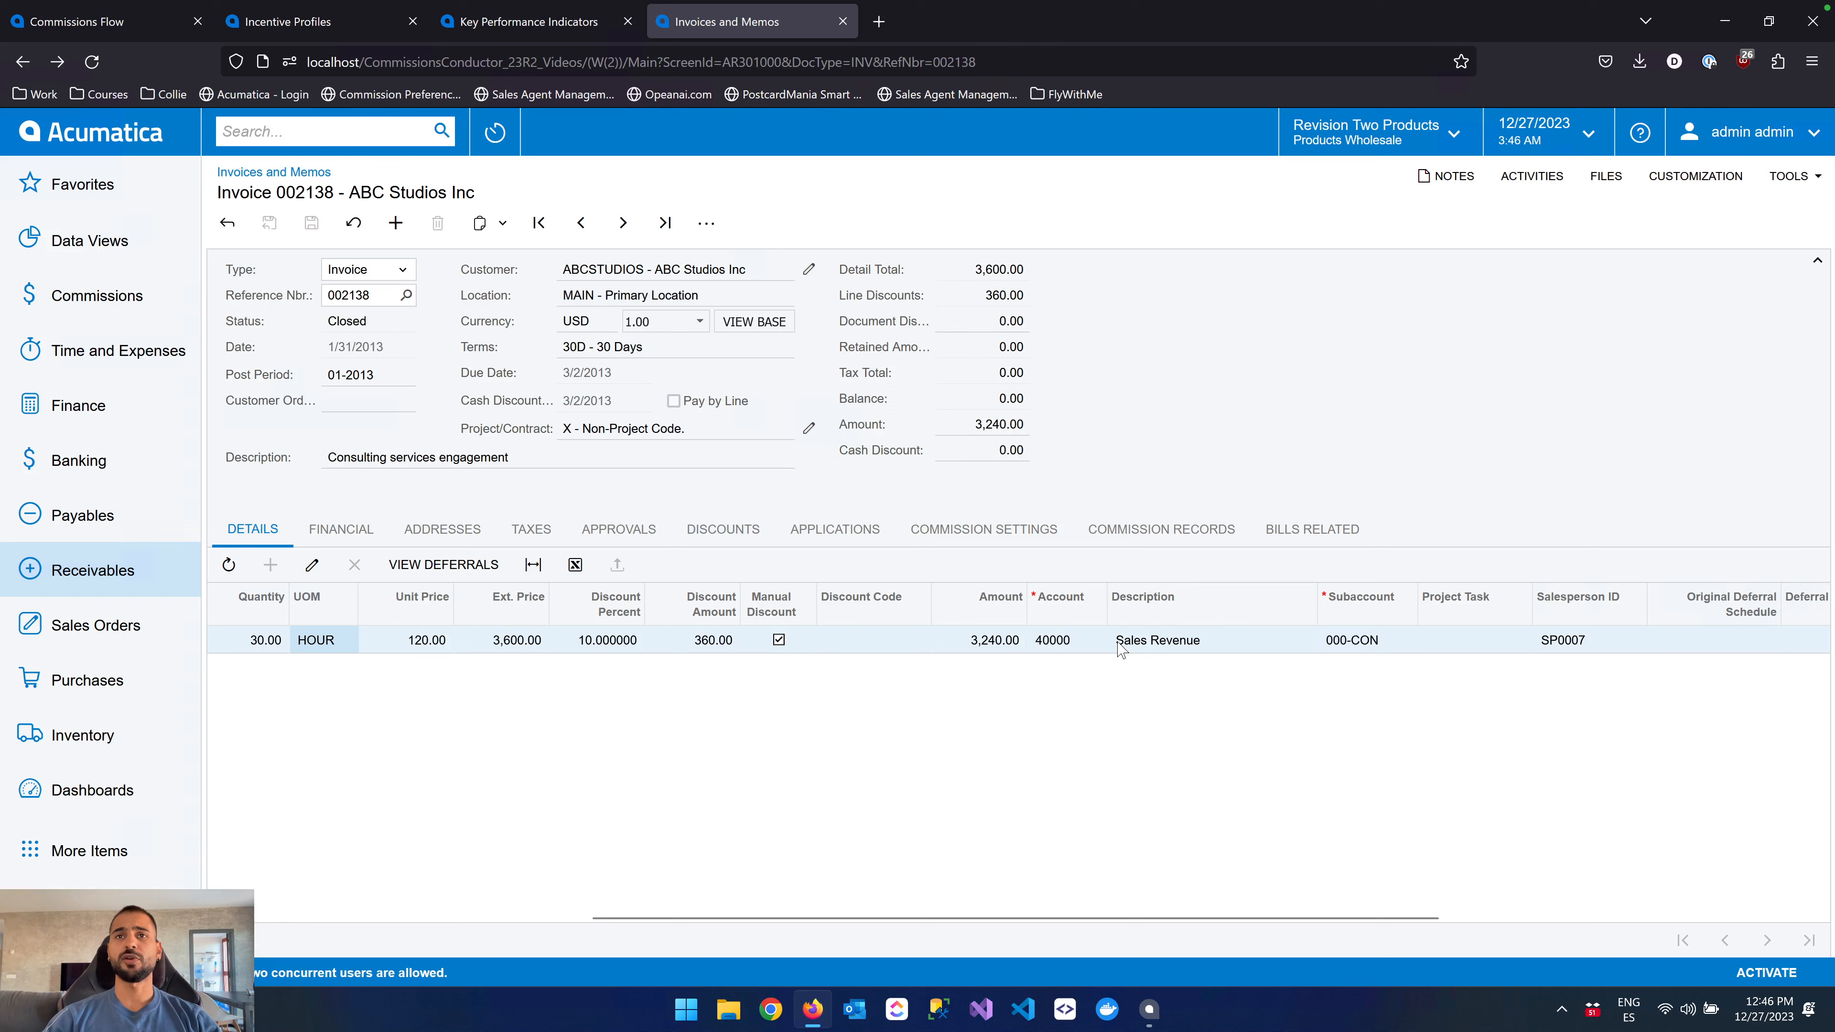
pyautogui.hscroll(3, 1165, 689)
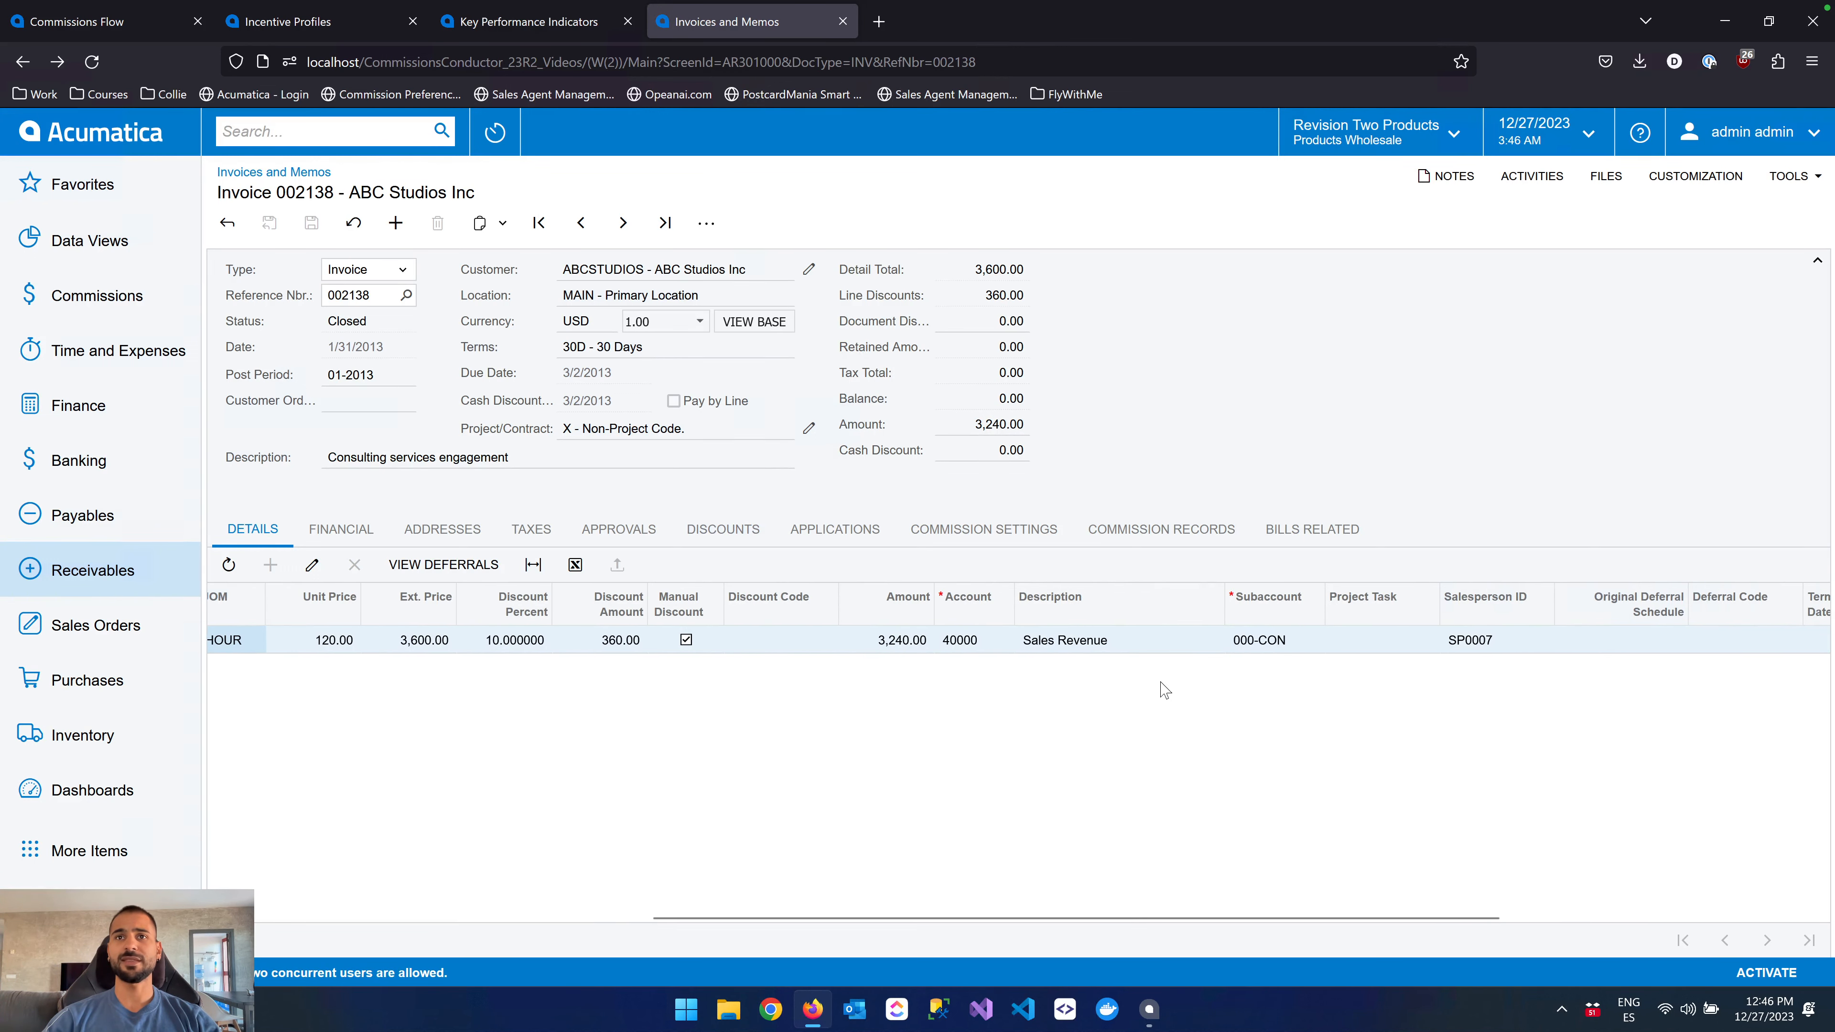
pyautogui.hscroll(5, 1104, 695)
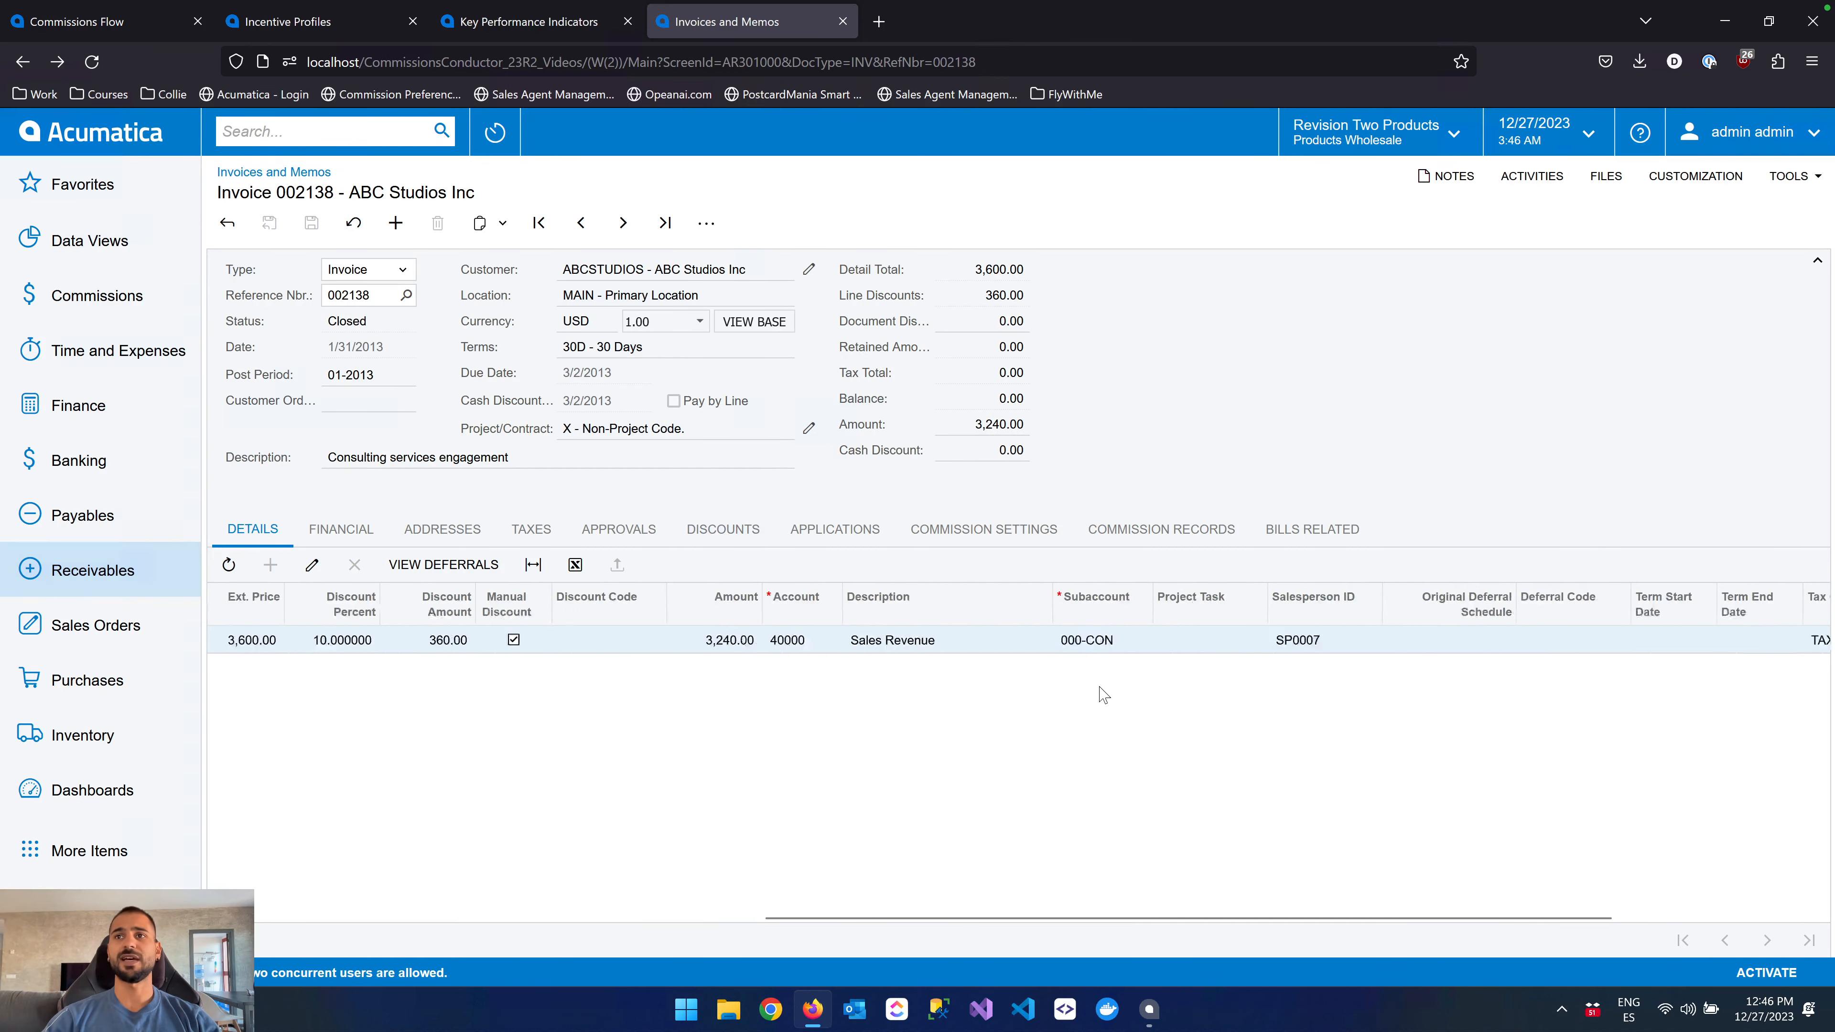
pyautogui.hscroll(-5, 1103, 696)
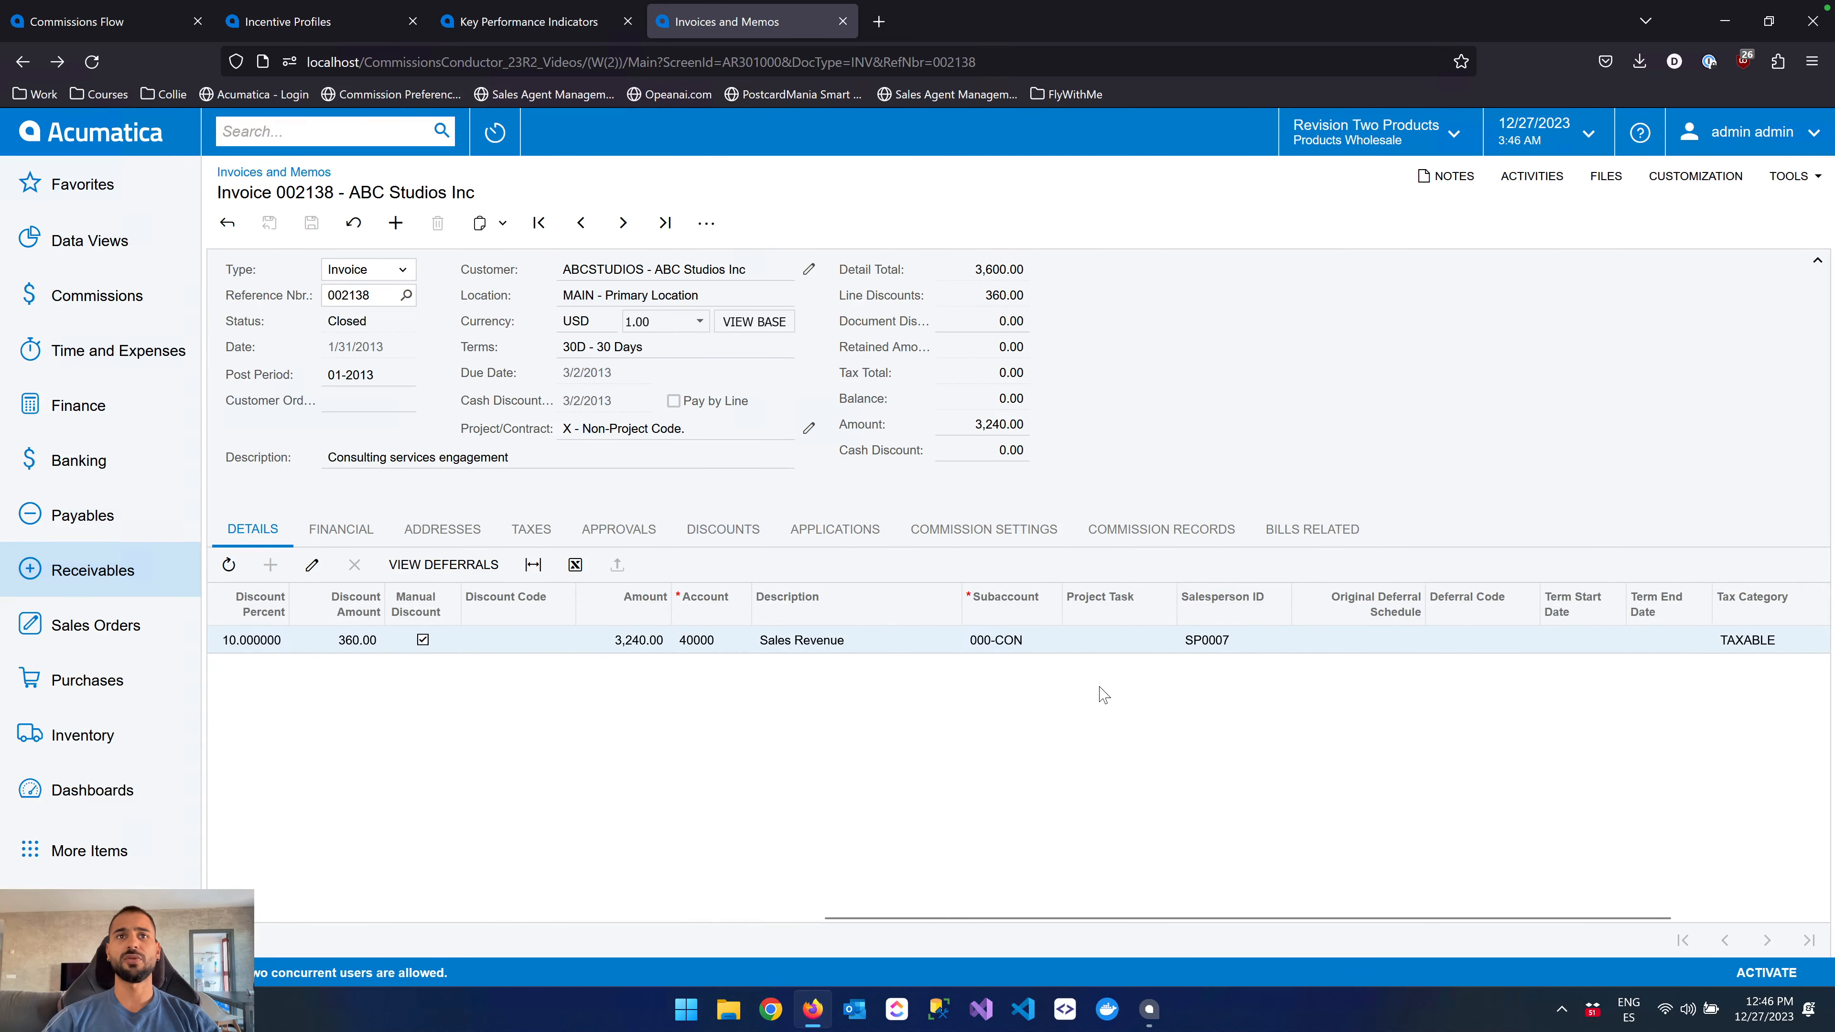
pyautogui.hscroll(-2, 1102, 694)
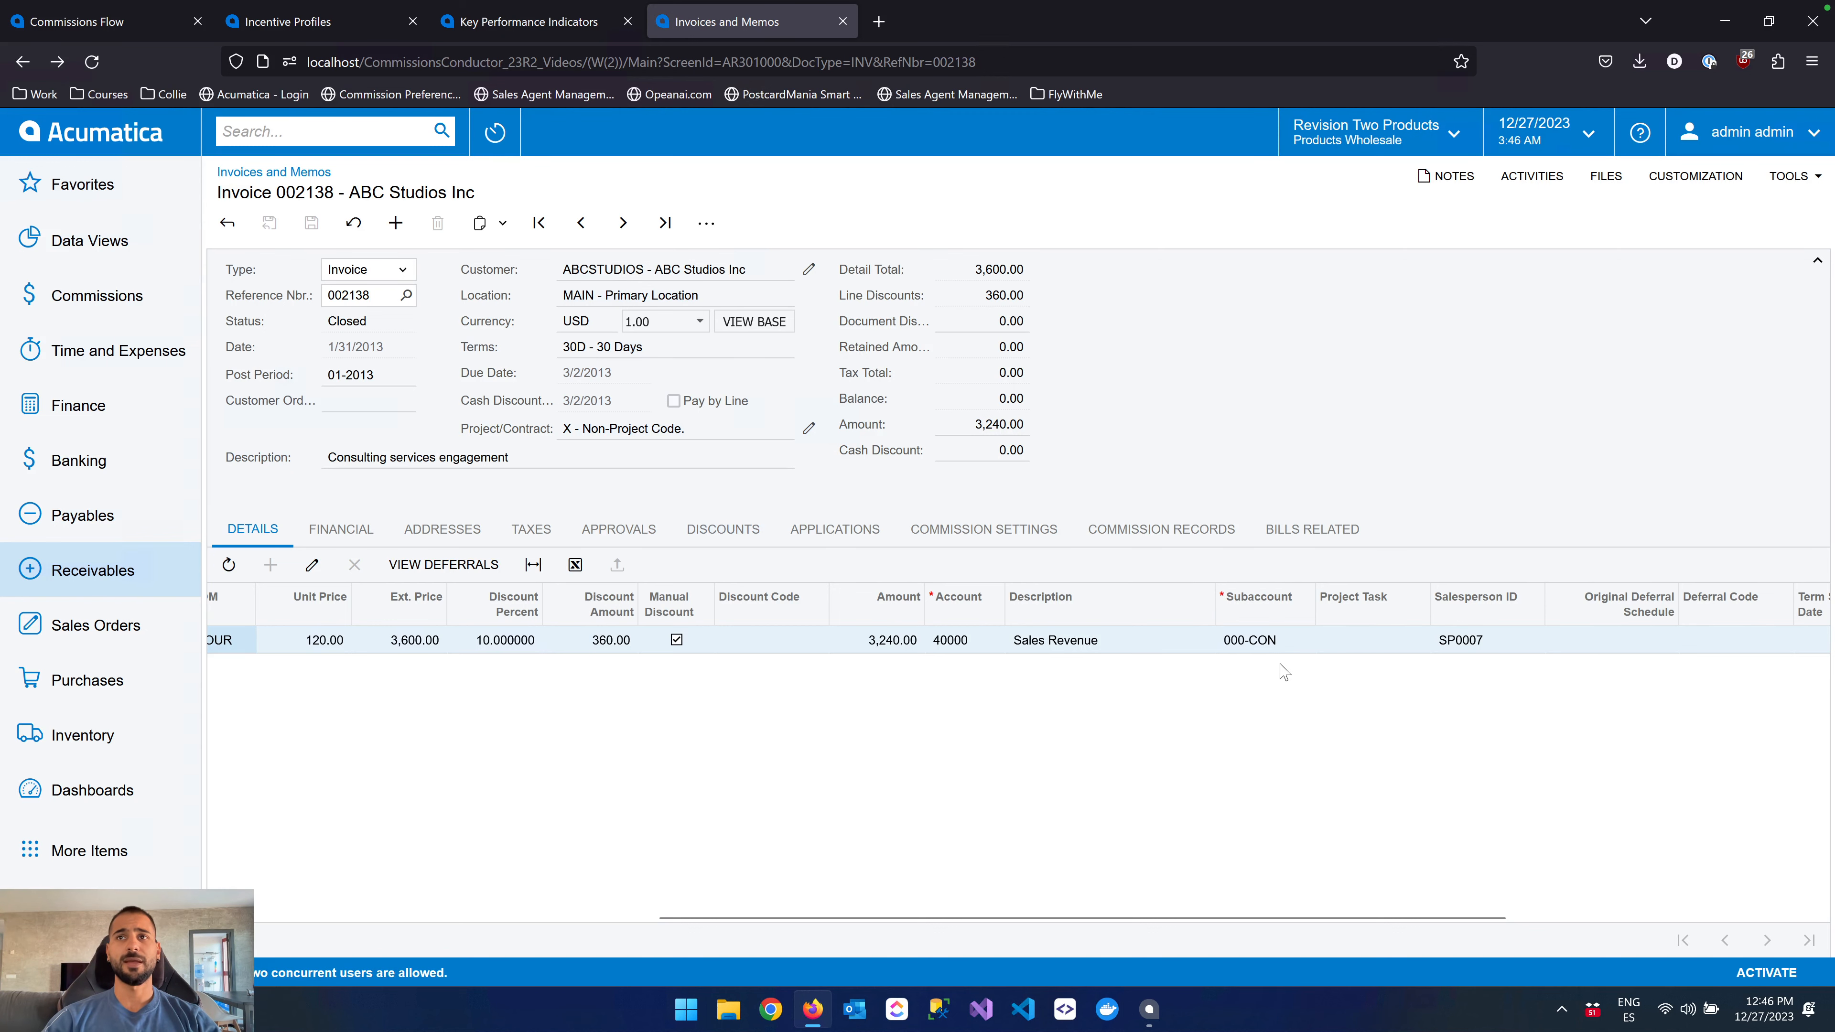
# Return to the new incentive profile, check its cost sub-account, and set the accounts source to Person.
pyautogui.click(354, 23)
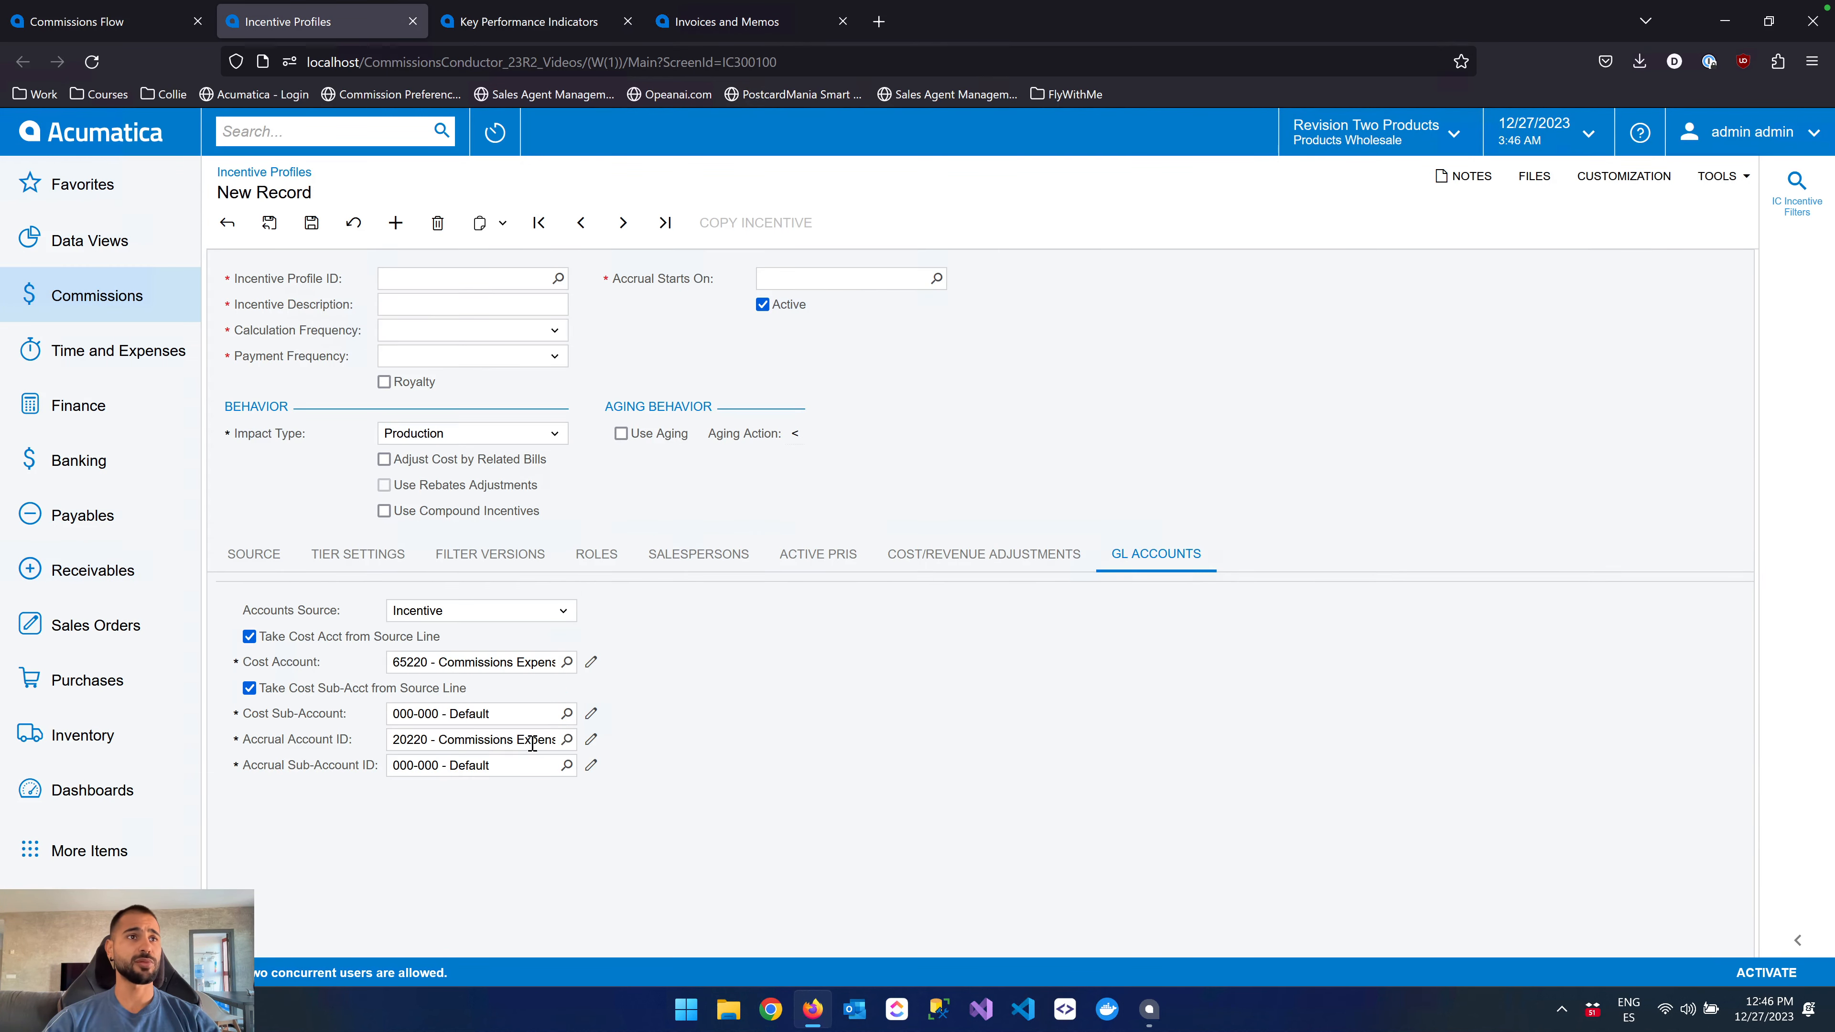
pyautogui.click(525, 715)
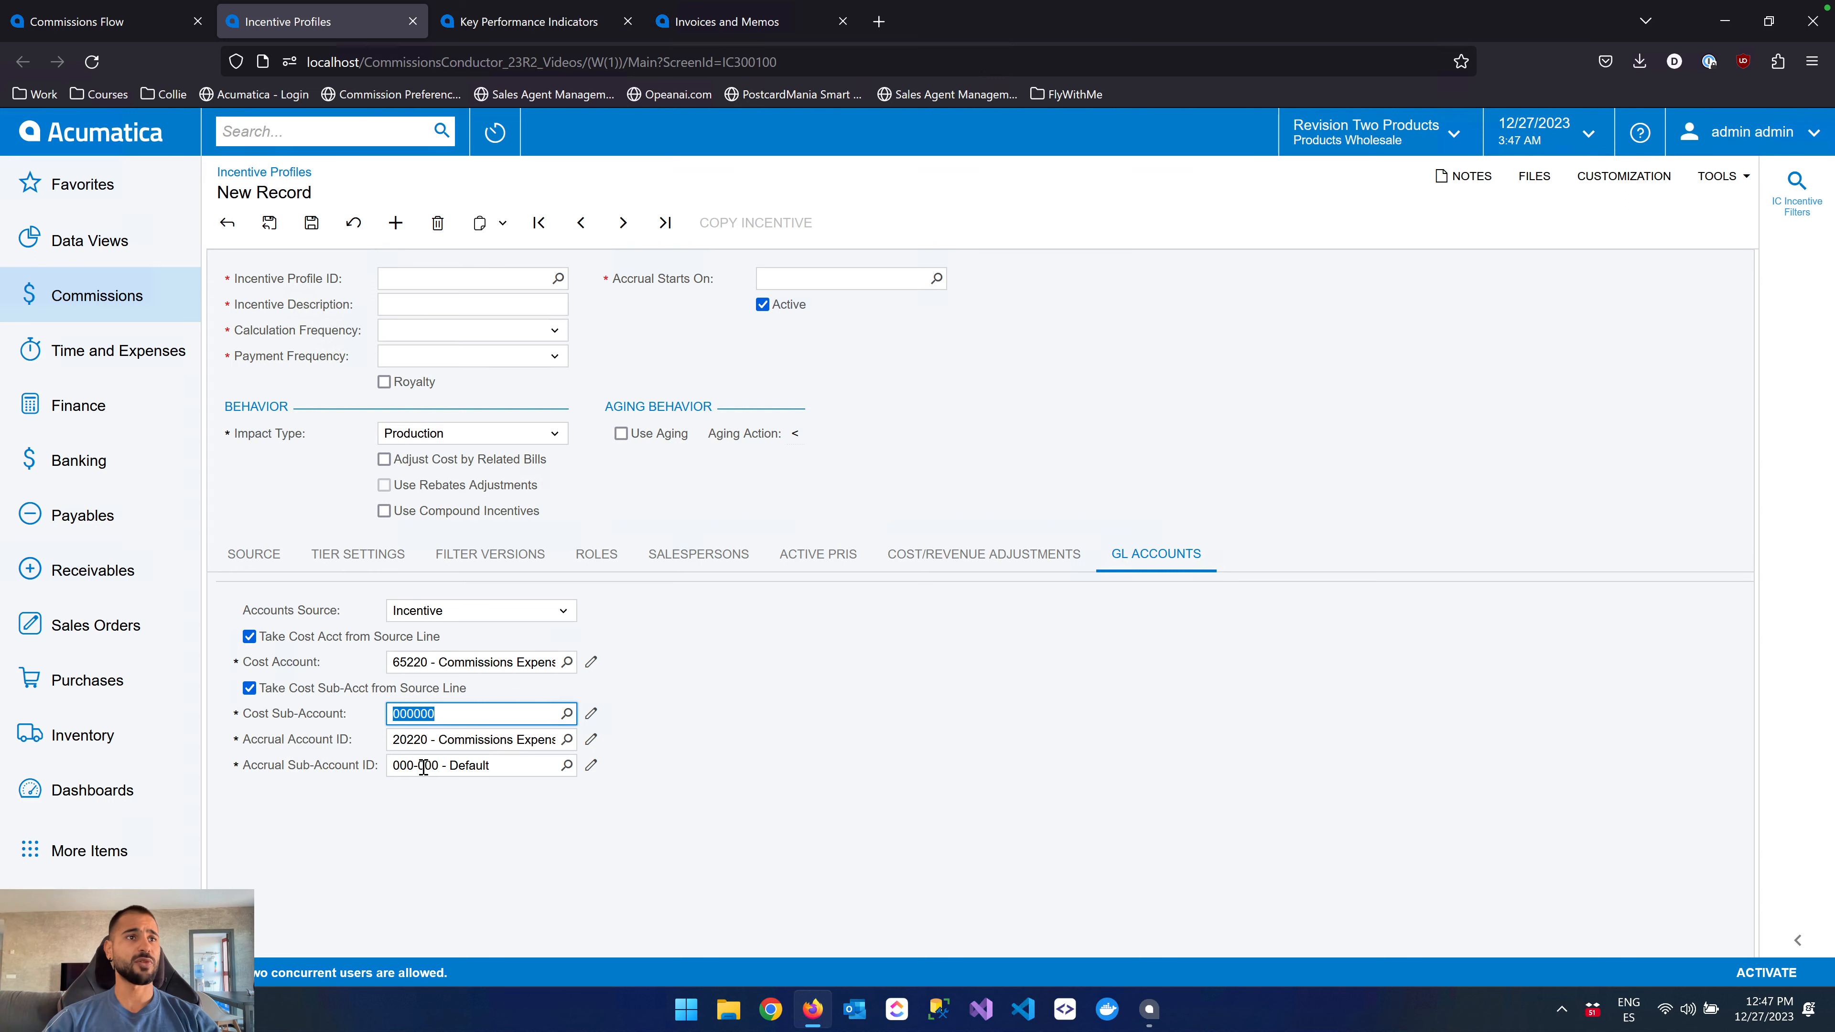
pyautogui.click(858, 737)
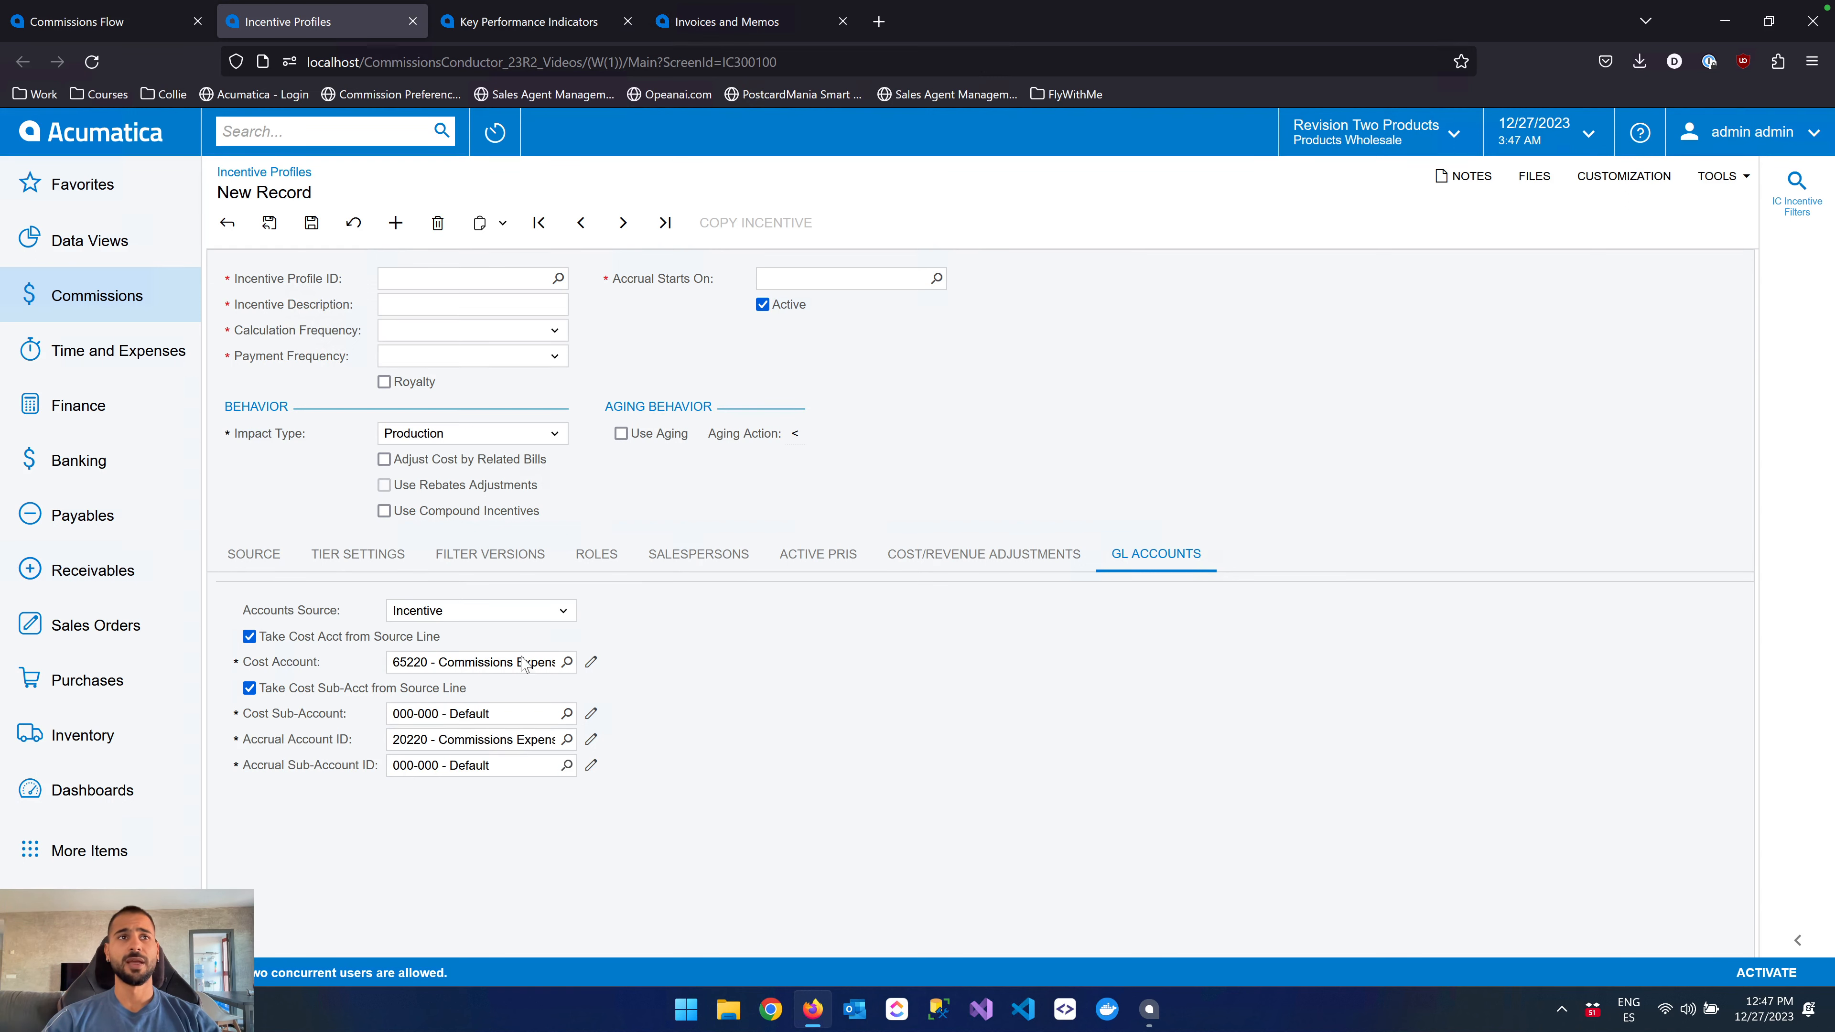
pyautogui.click(484, 615)
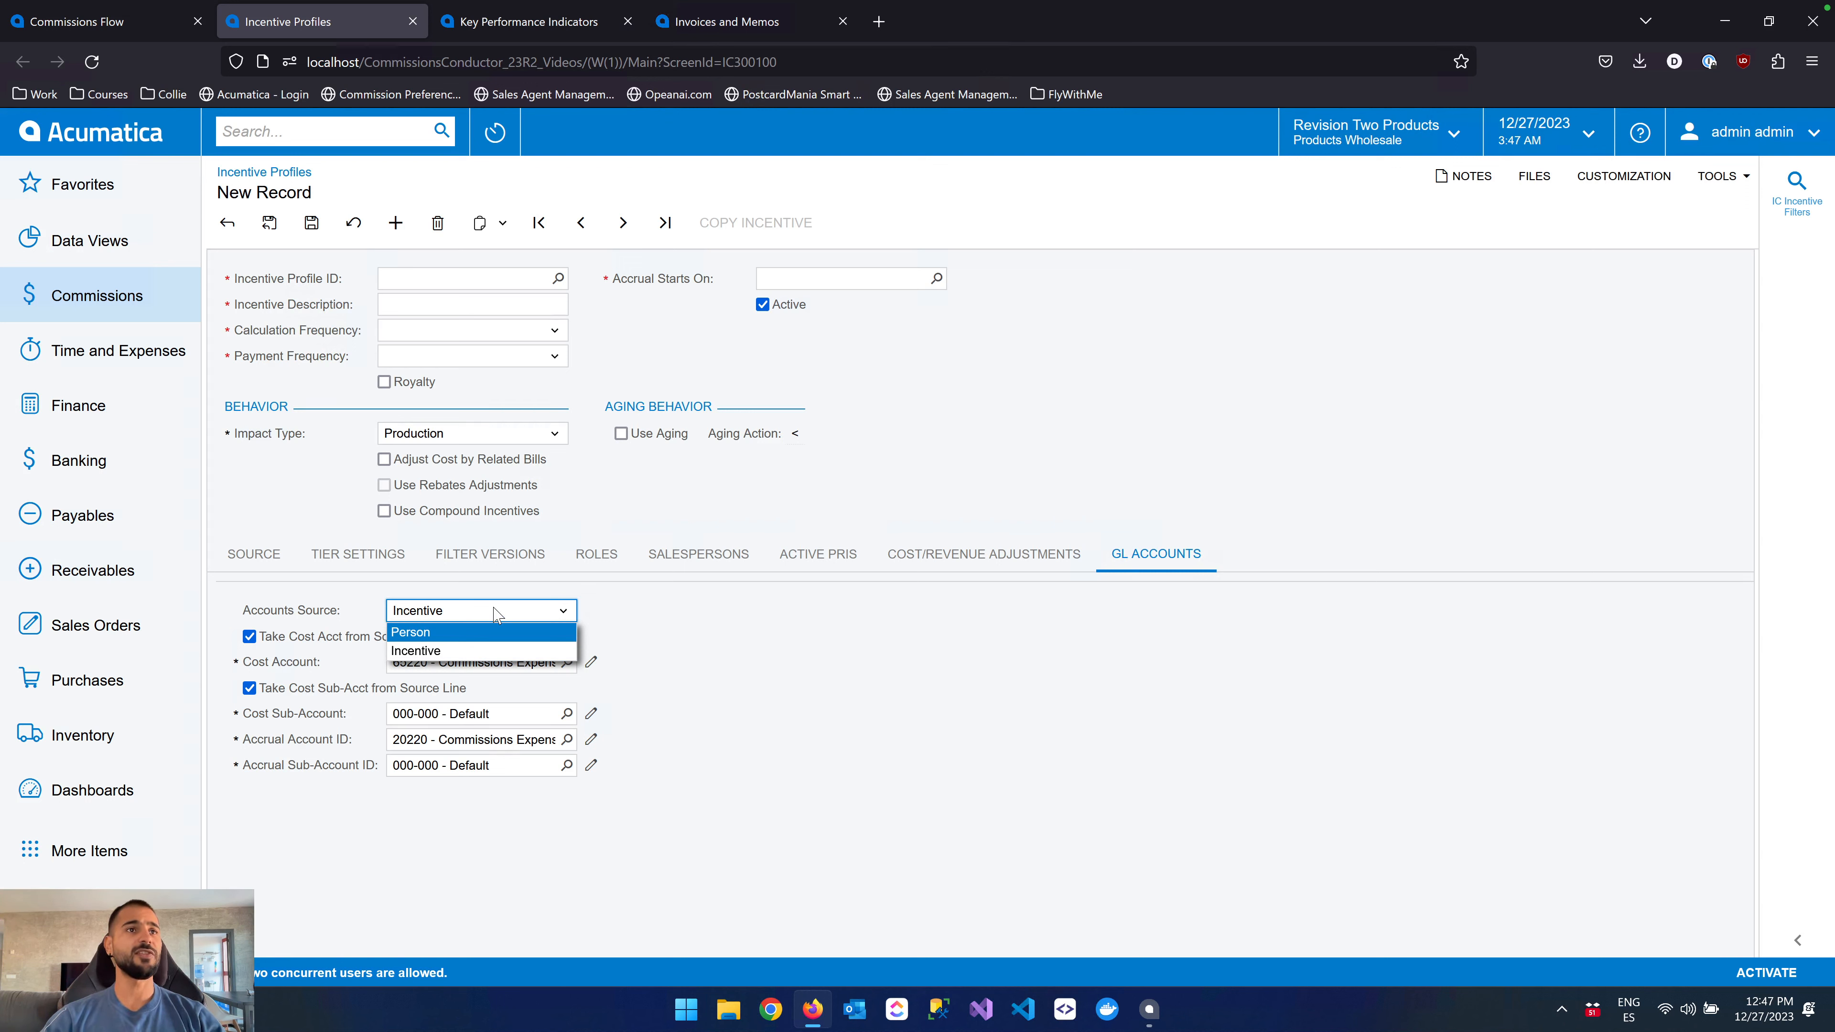
pyautogui.click(491, 633)
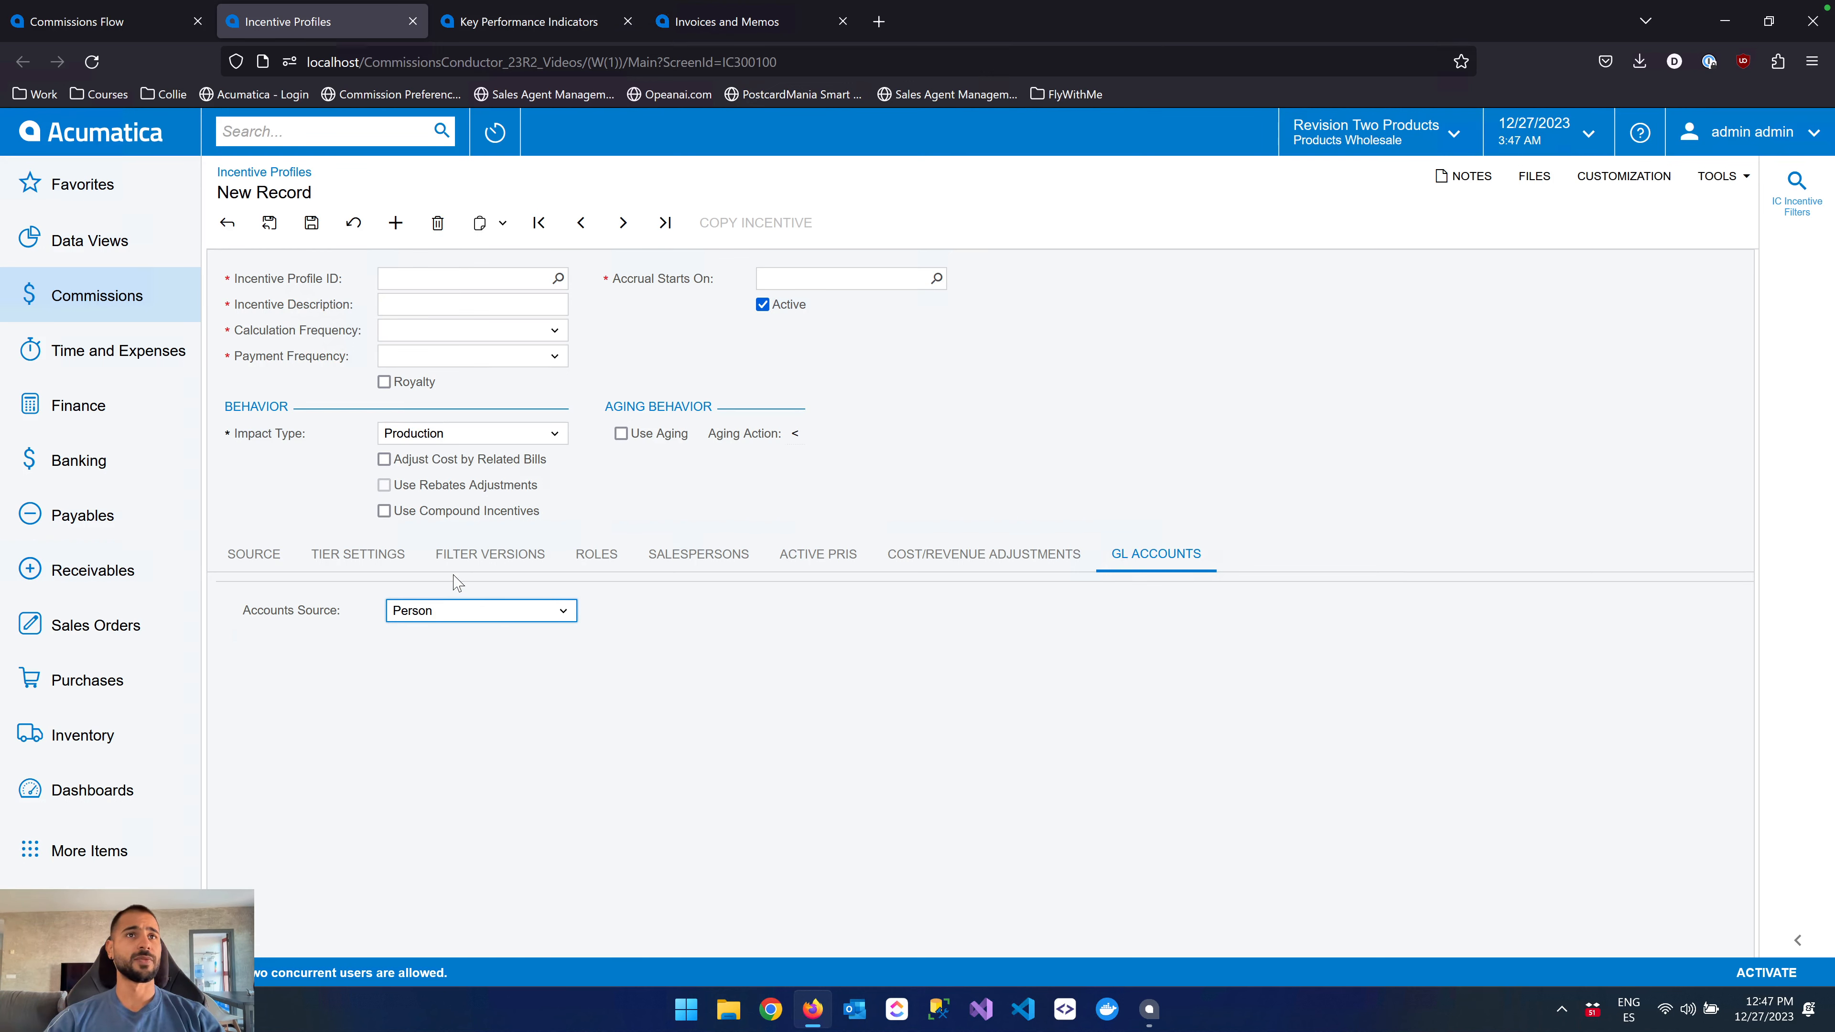
# Leave the unsaved profile and examine the GL accounts and sub-accounts of the first active sales agent.
pyautogui.click(142, 312)
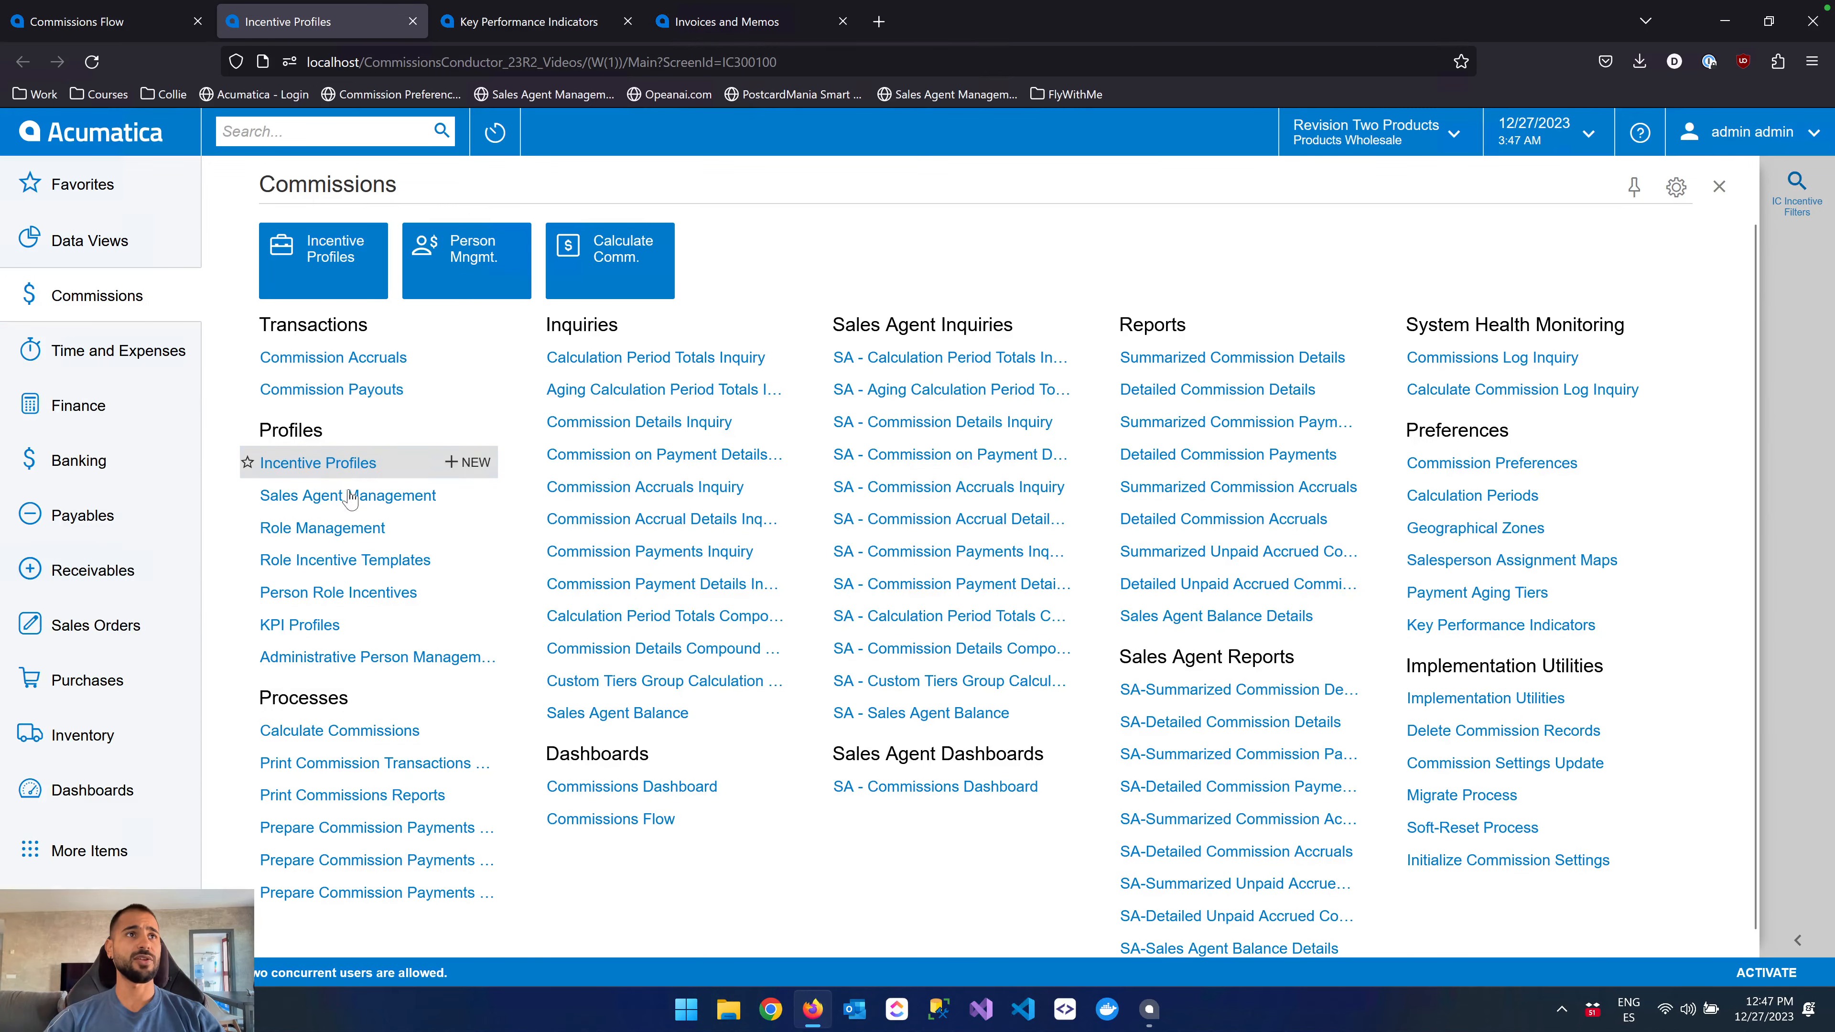
pyautogui.click(442, 499)
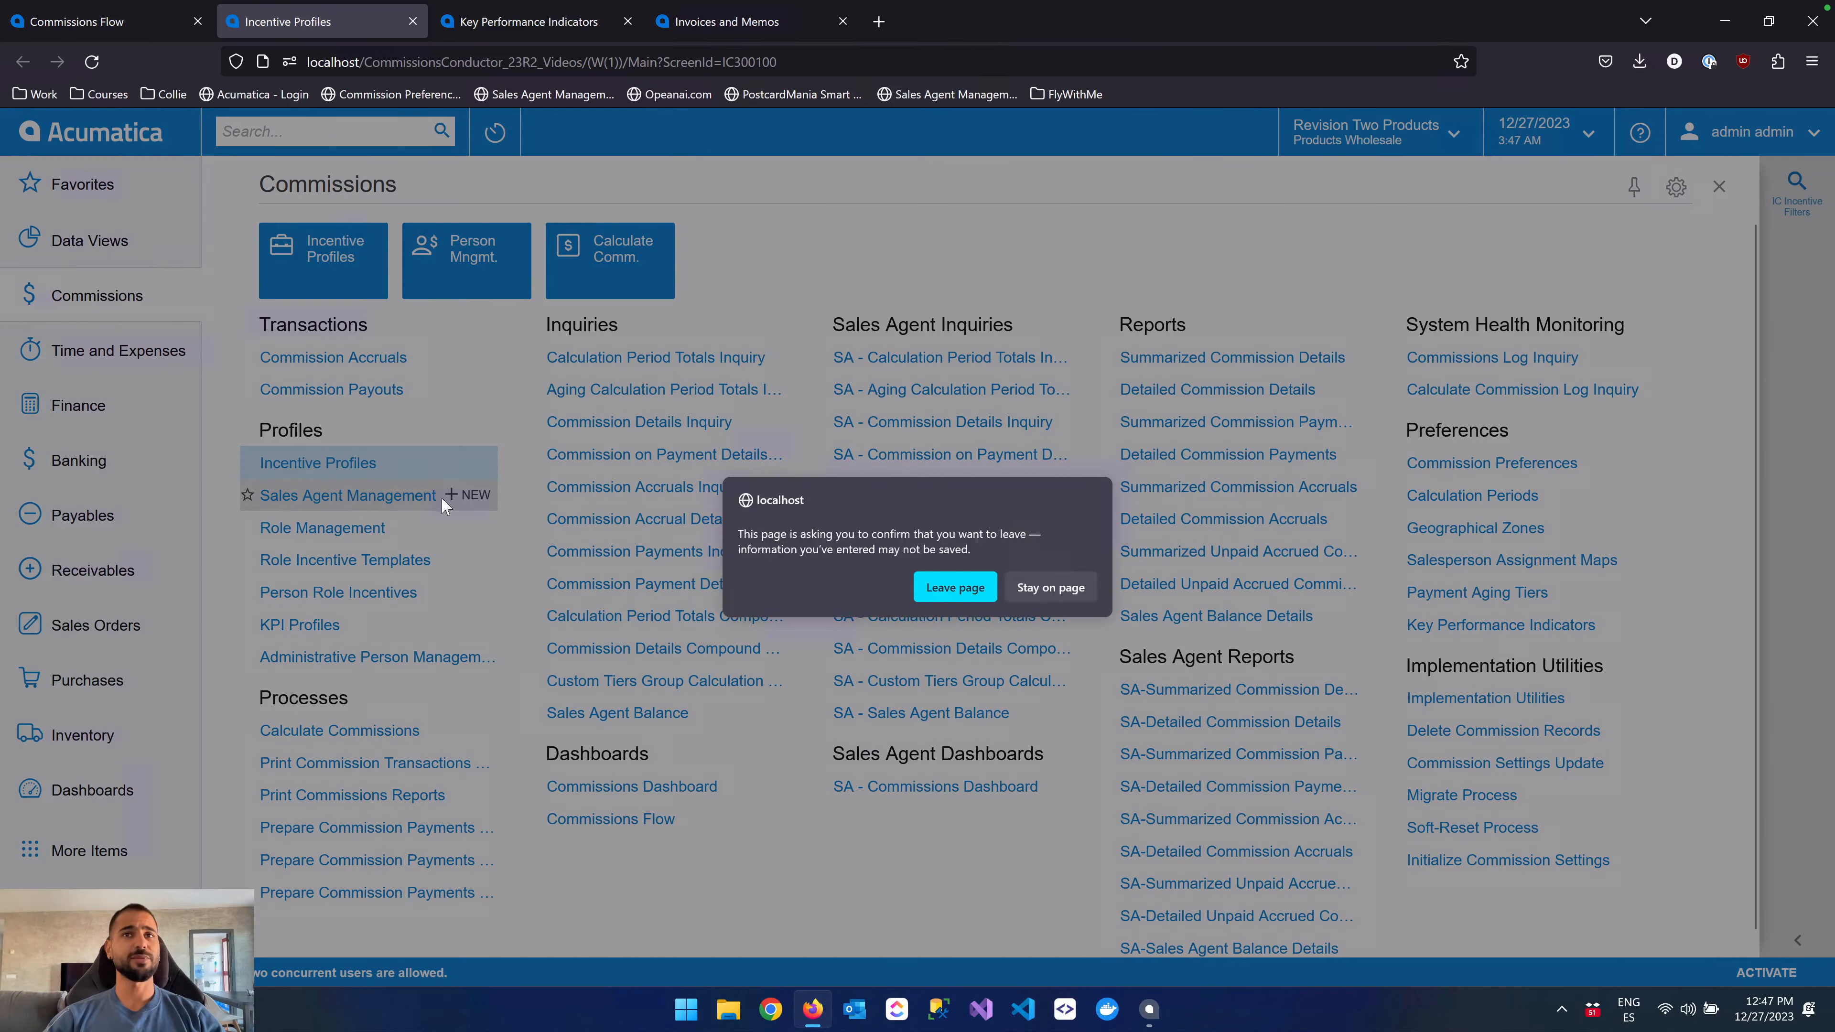
pyautogui.click(958, 591)
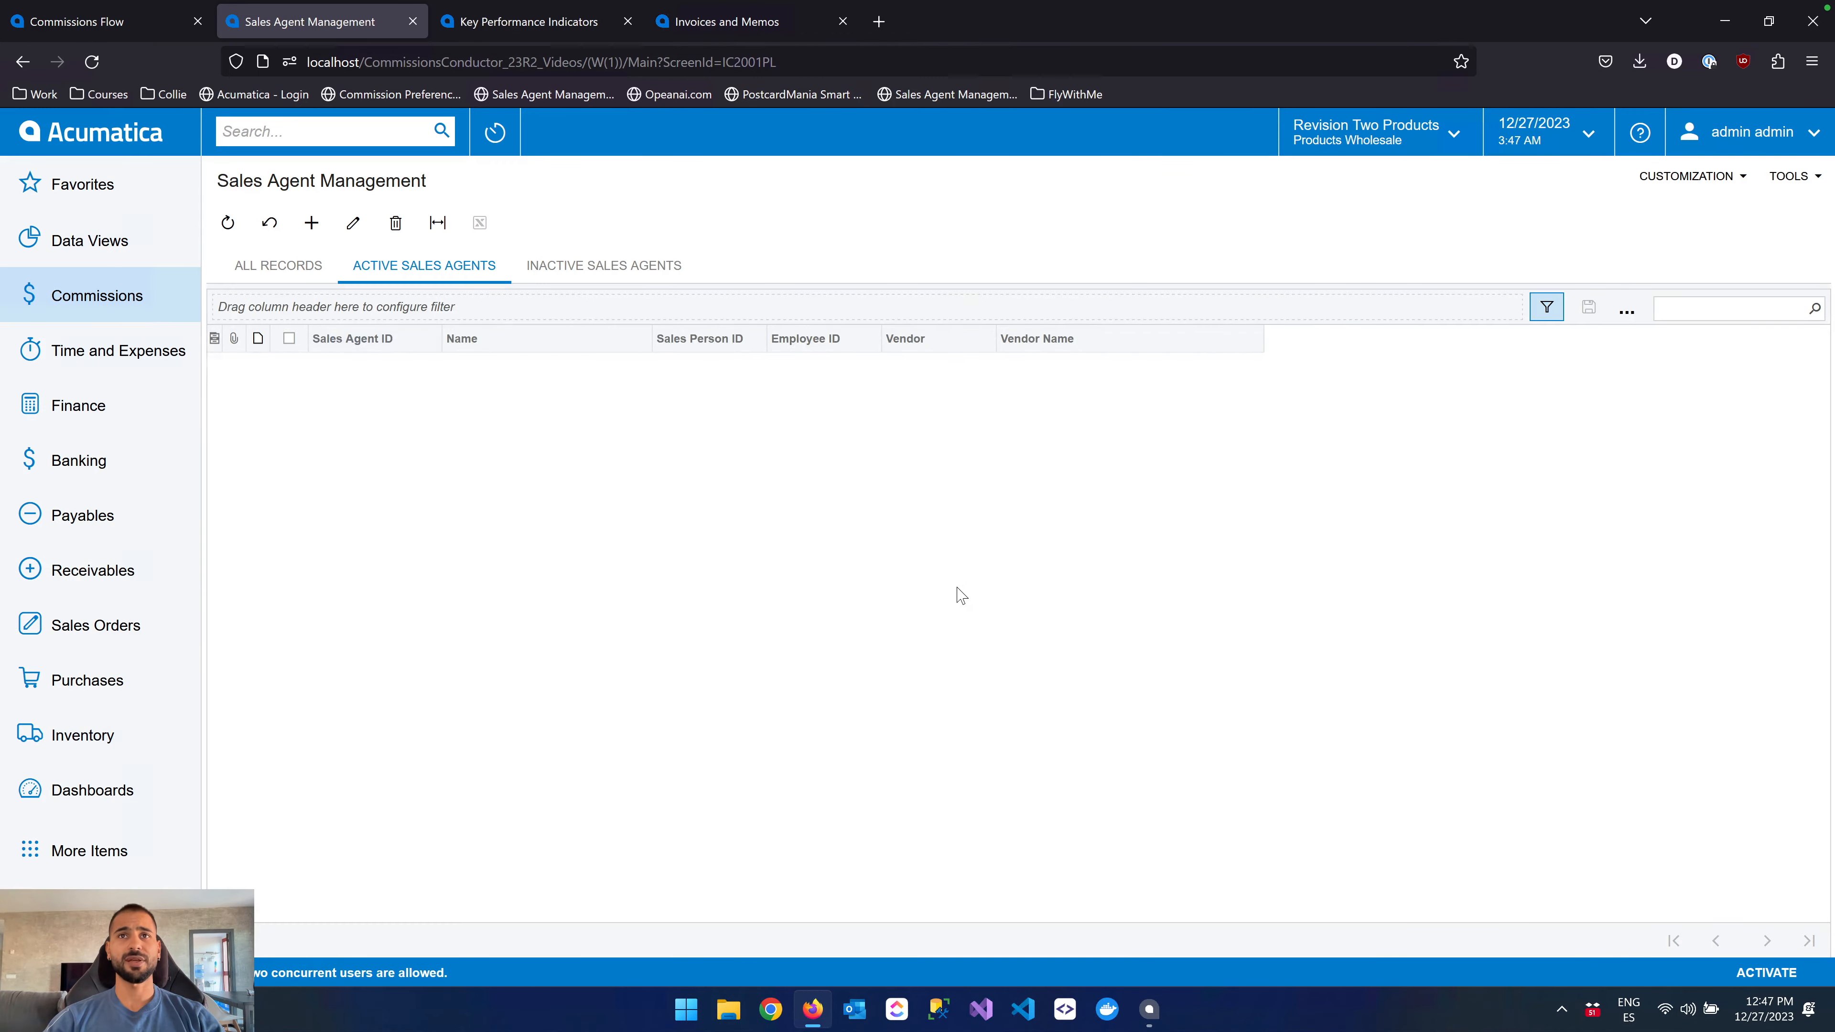
pyautogui.doubleClick(522, 365)
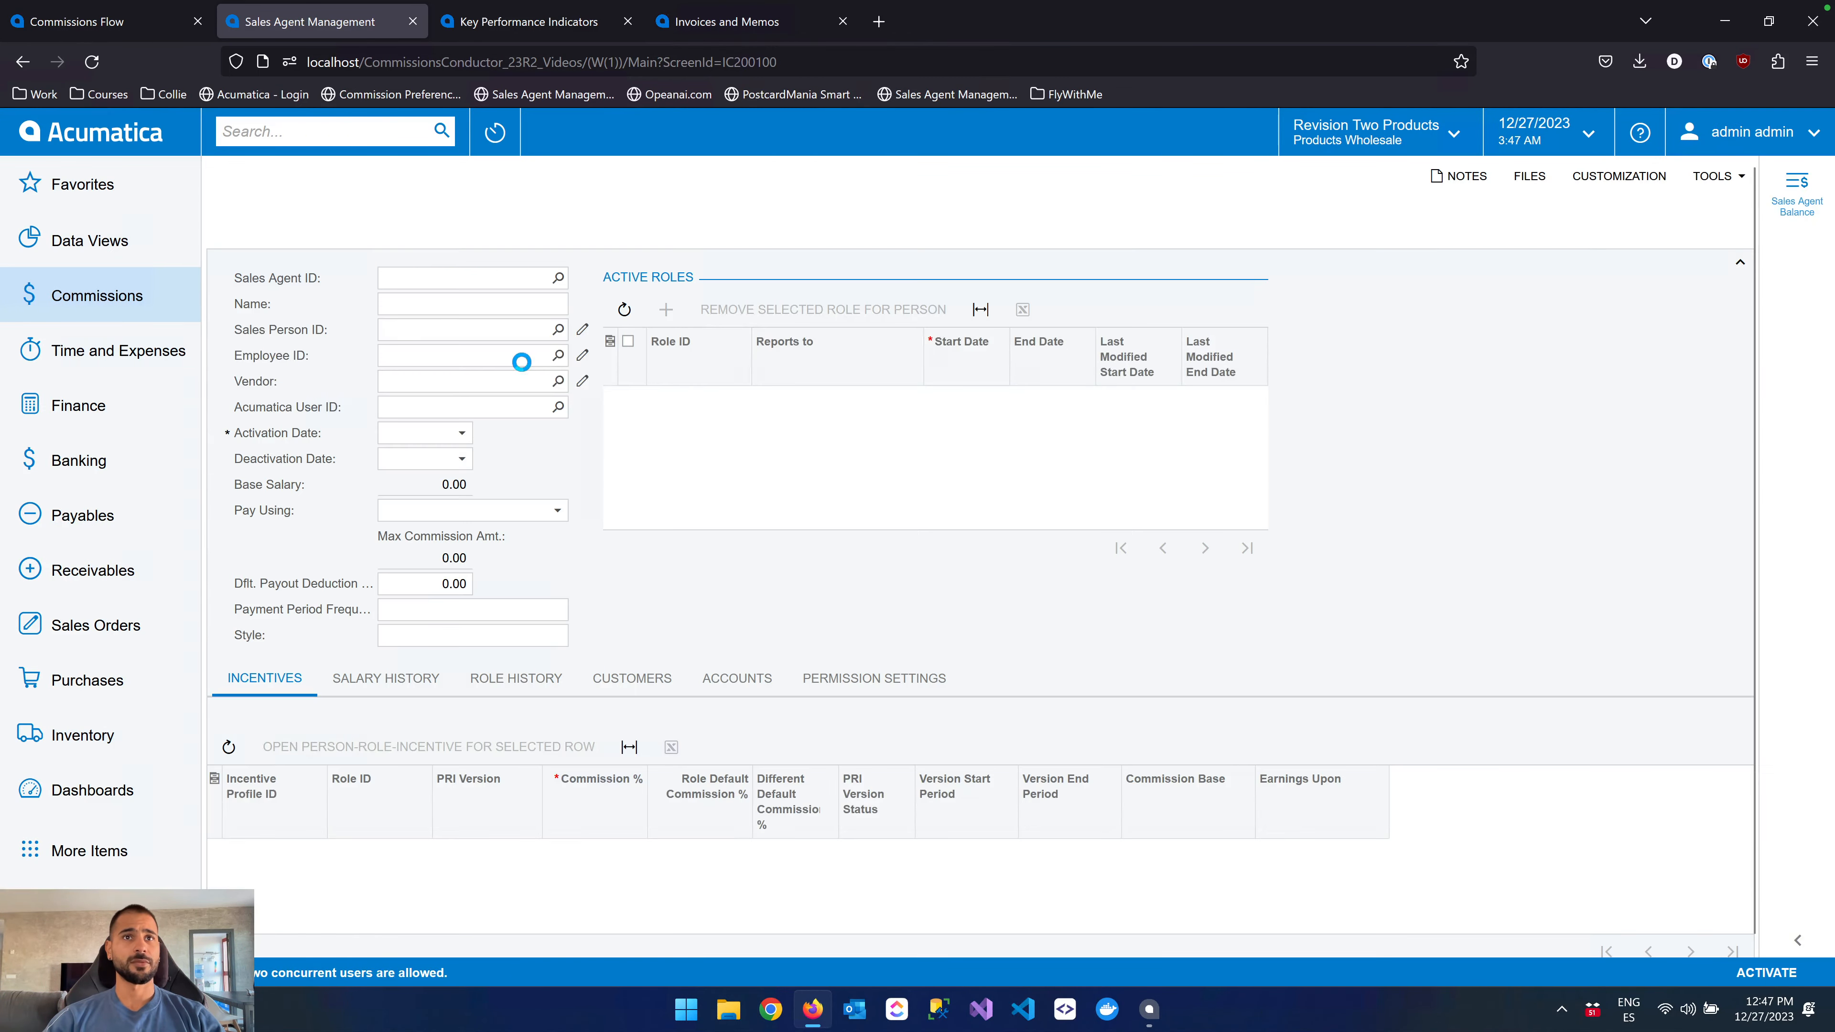
pyautogui.click(760, 693)
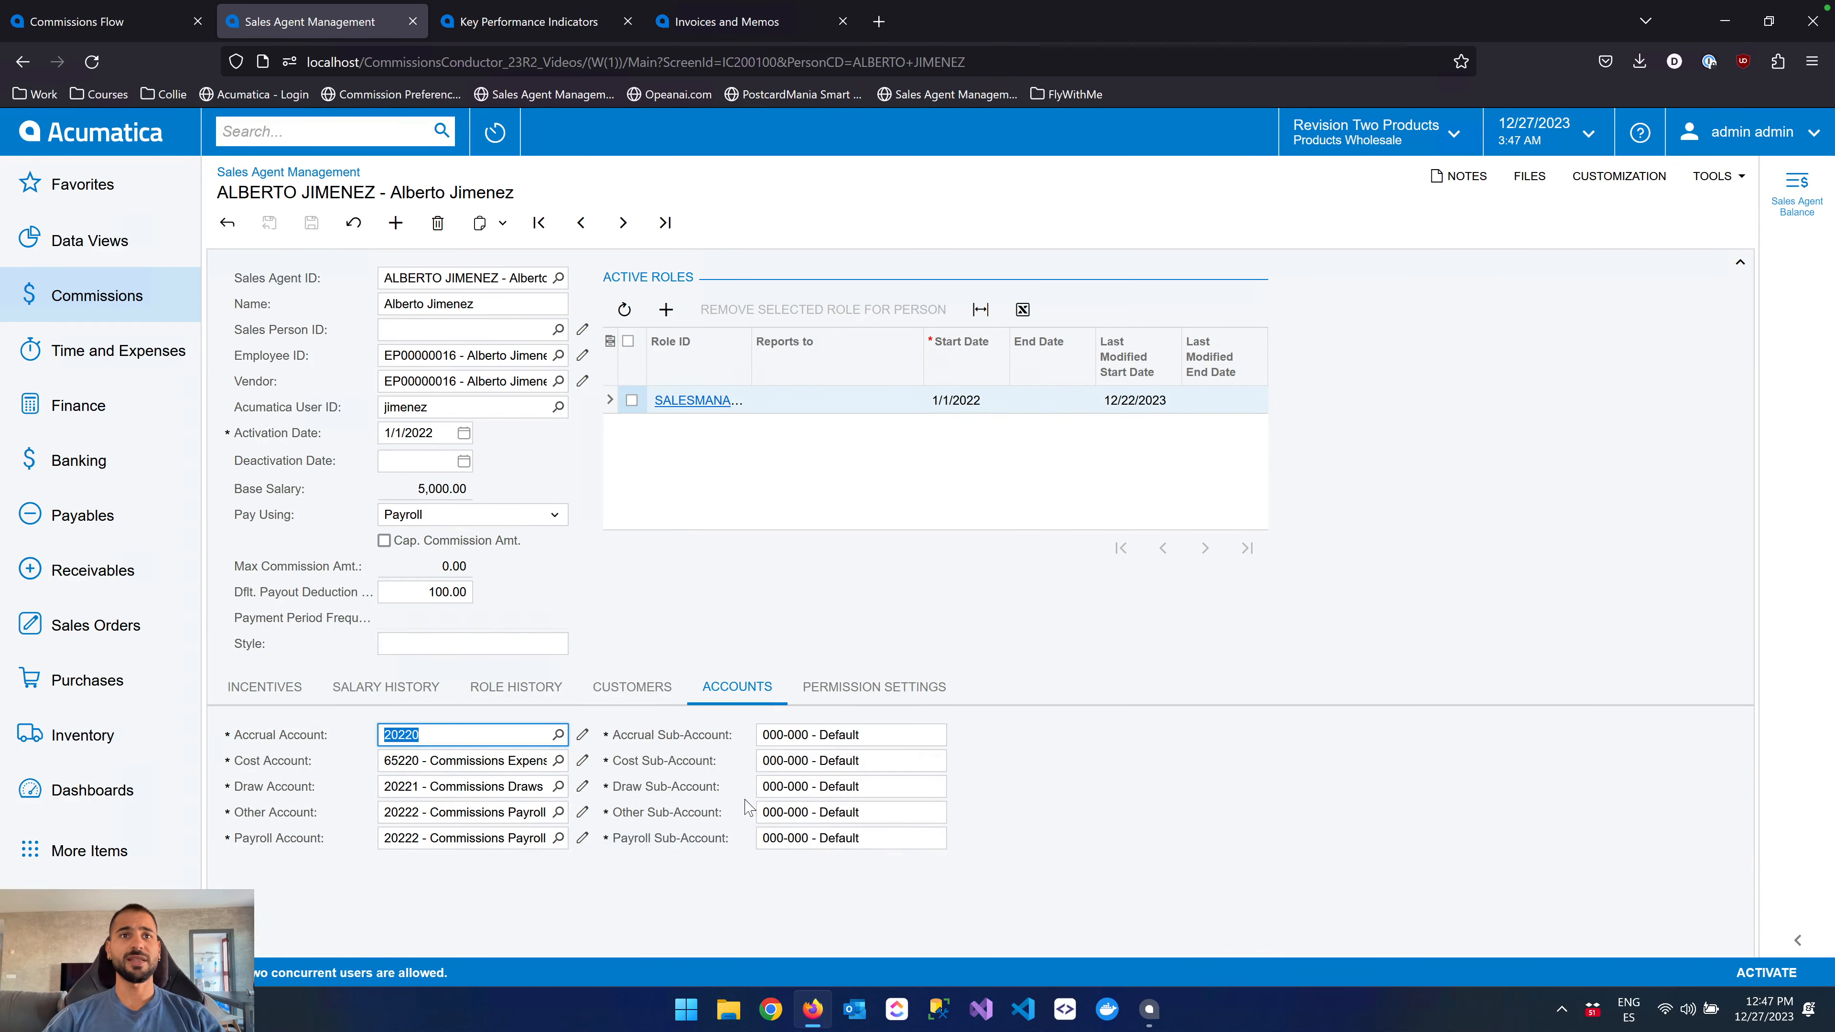
pyautogui.click(733, 930)
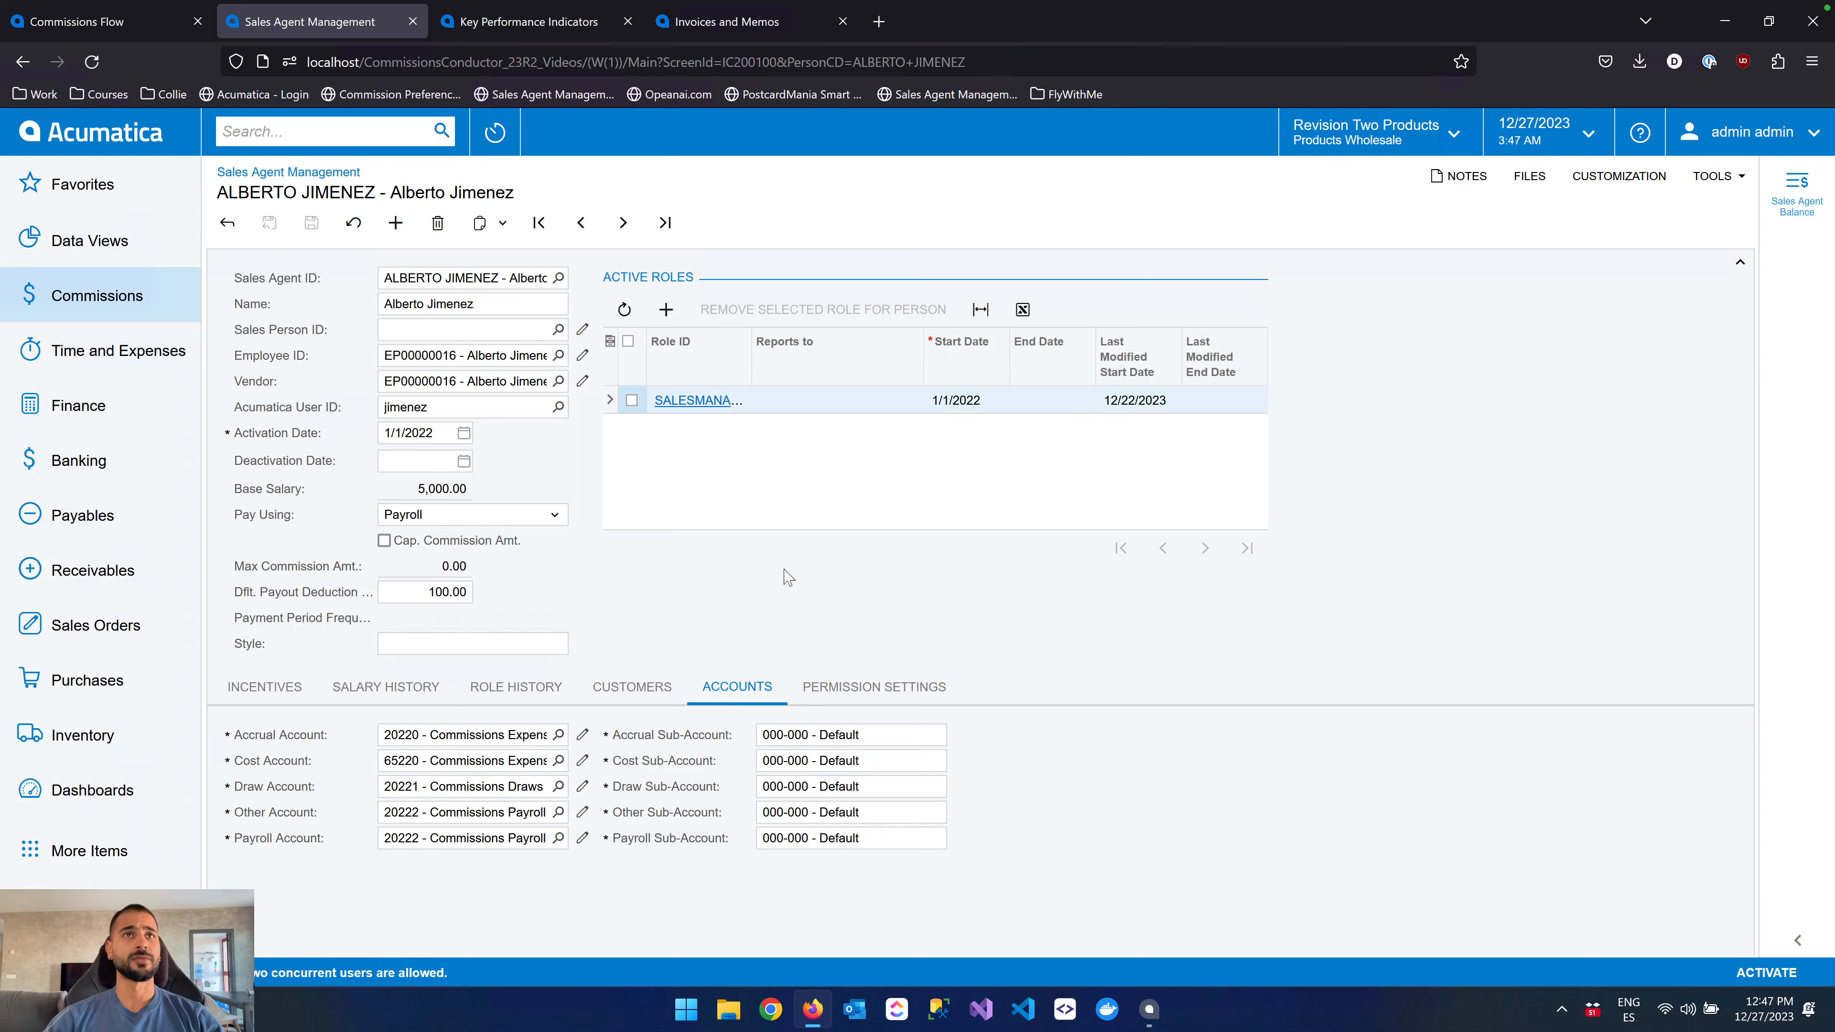
# Open the CONSUMER incentive profile and review its source type, source metric and modifier settings.
pyautogui.click(123, 300)
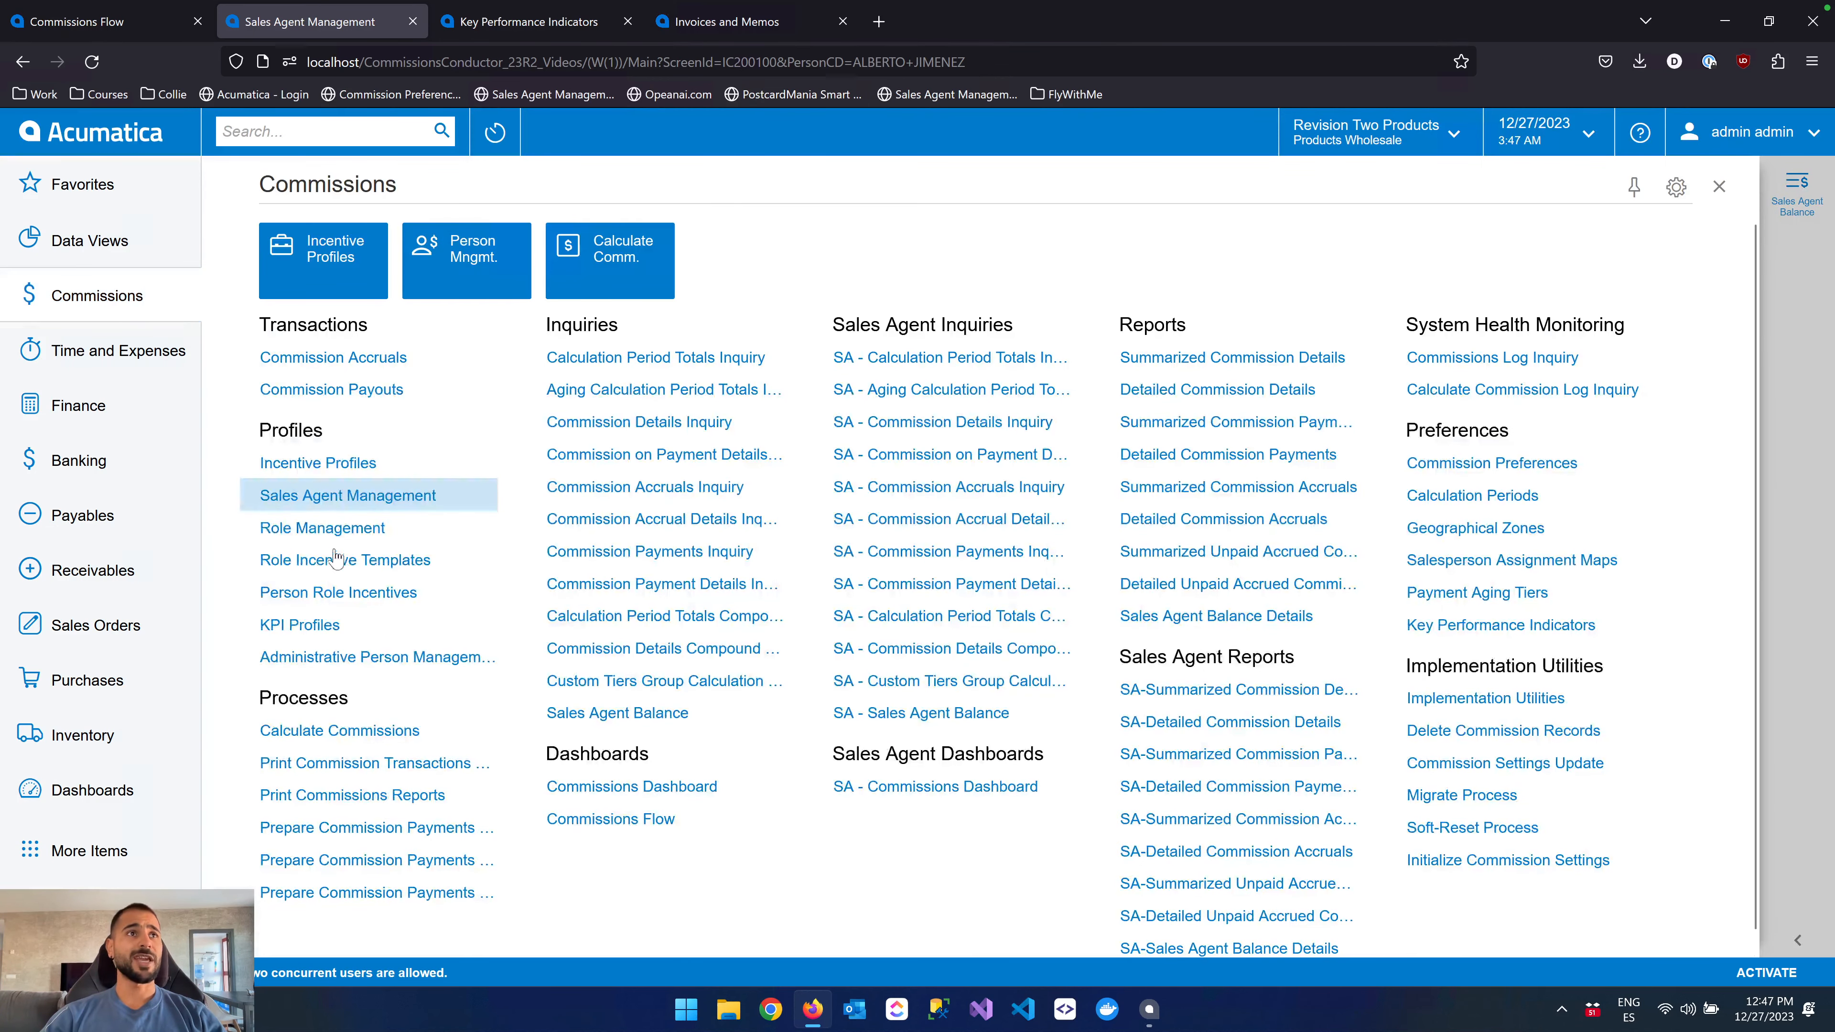
pyautogui.click(344, 466)
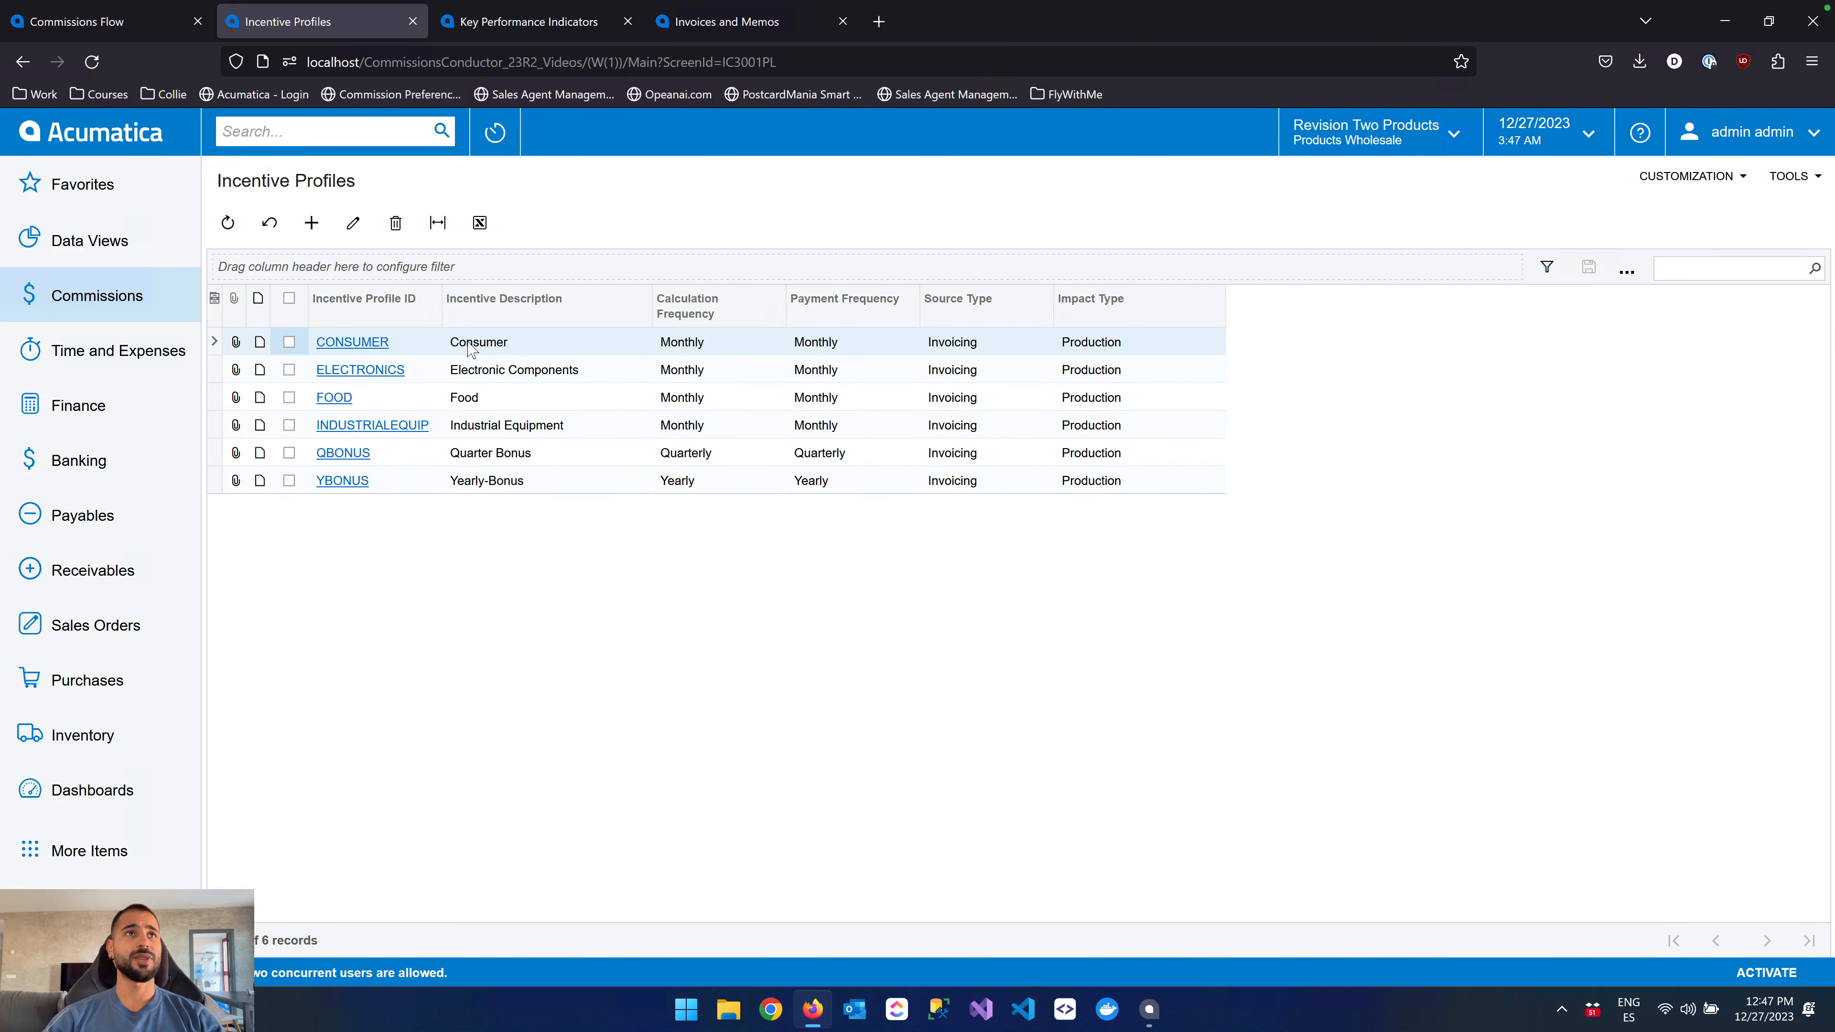
pyautogui.click(472, 349)
pyautogui.doubleClick(470, 346)
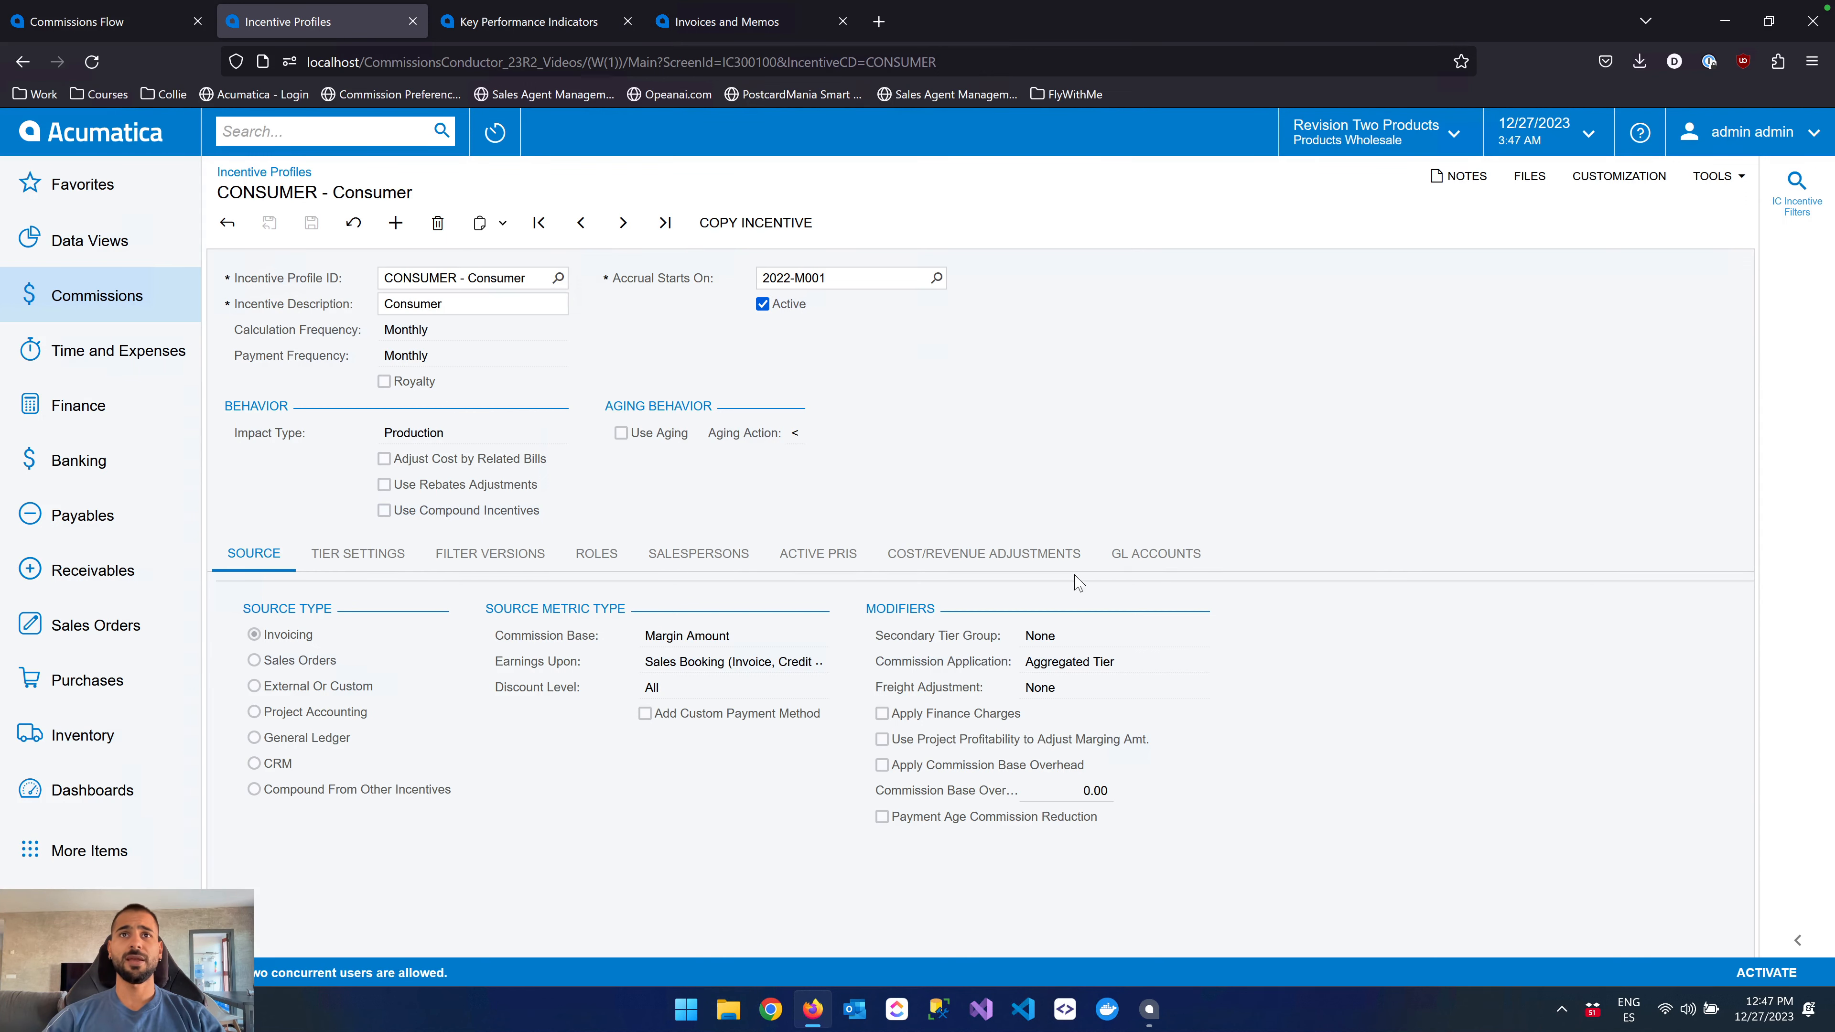
pyautogui.click(1051, 569)
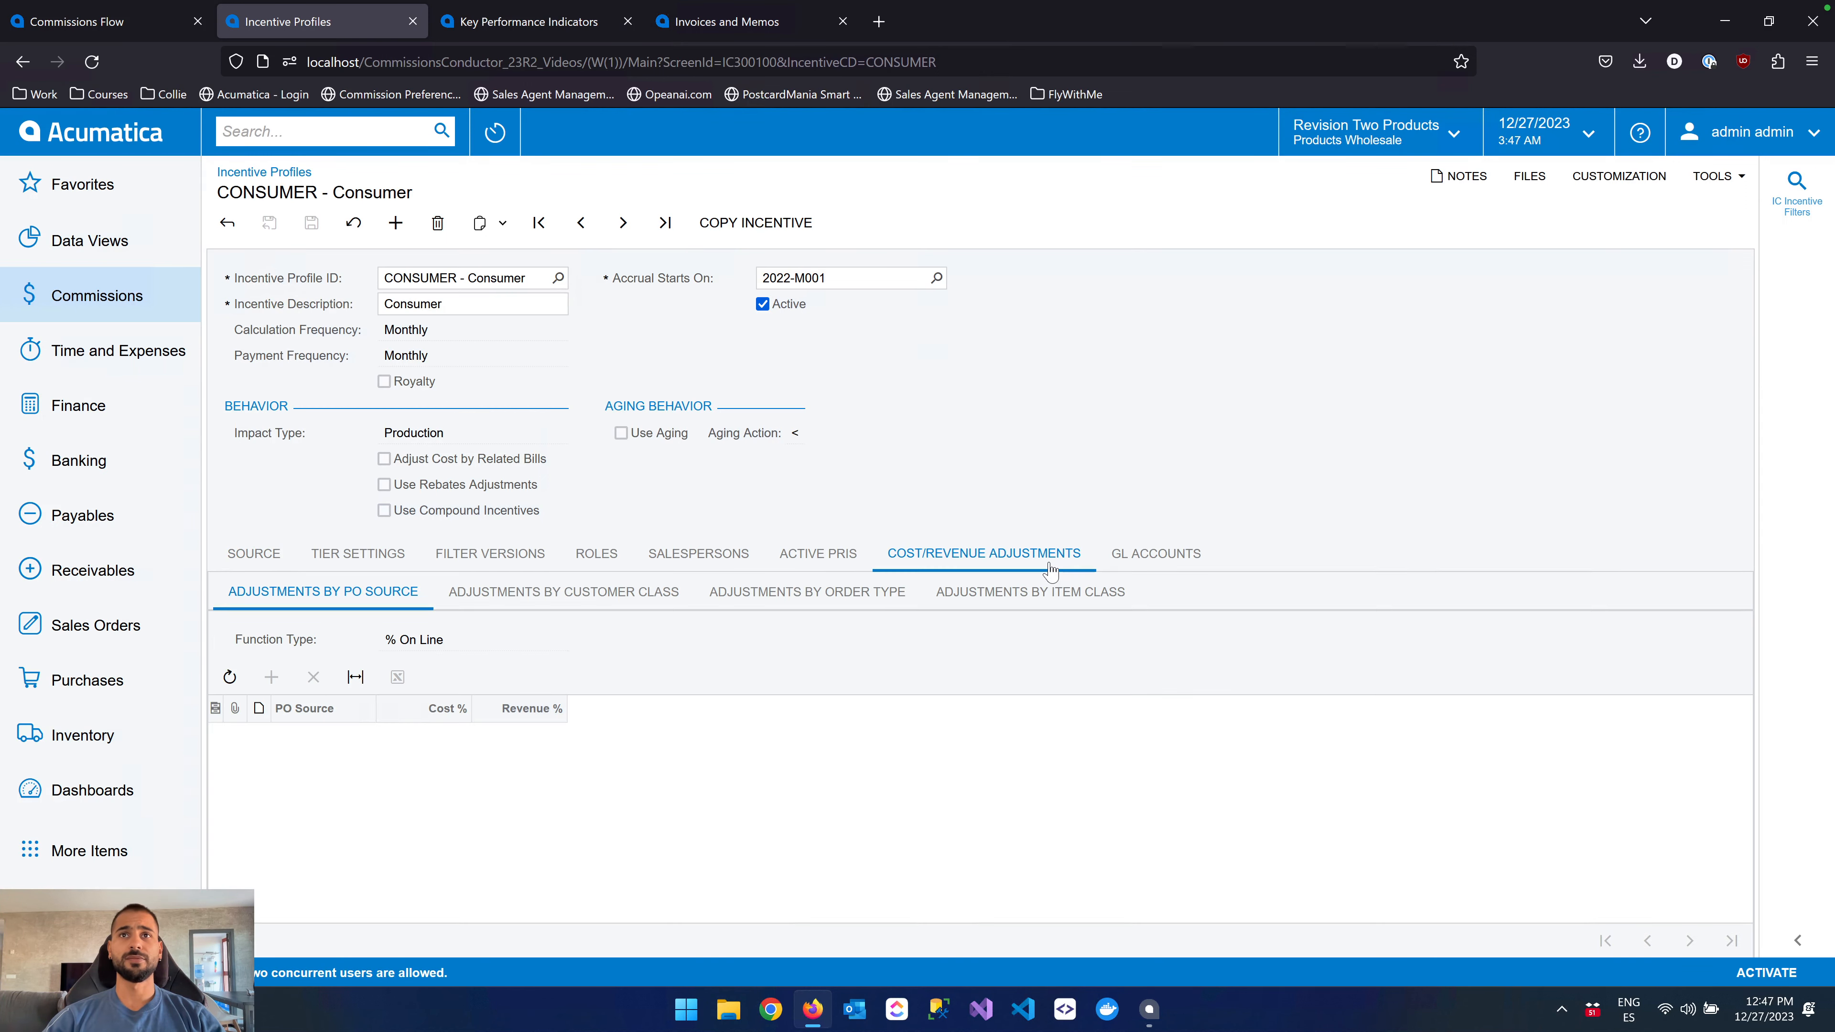
pyautogui.click(834, 561)
pyautogui.click(266, 554)
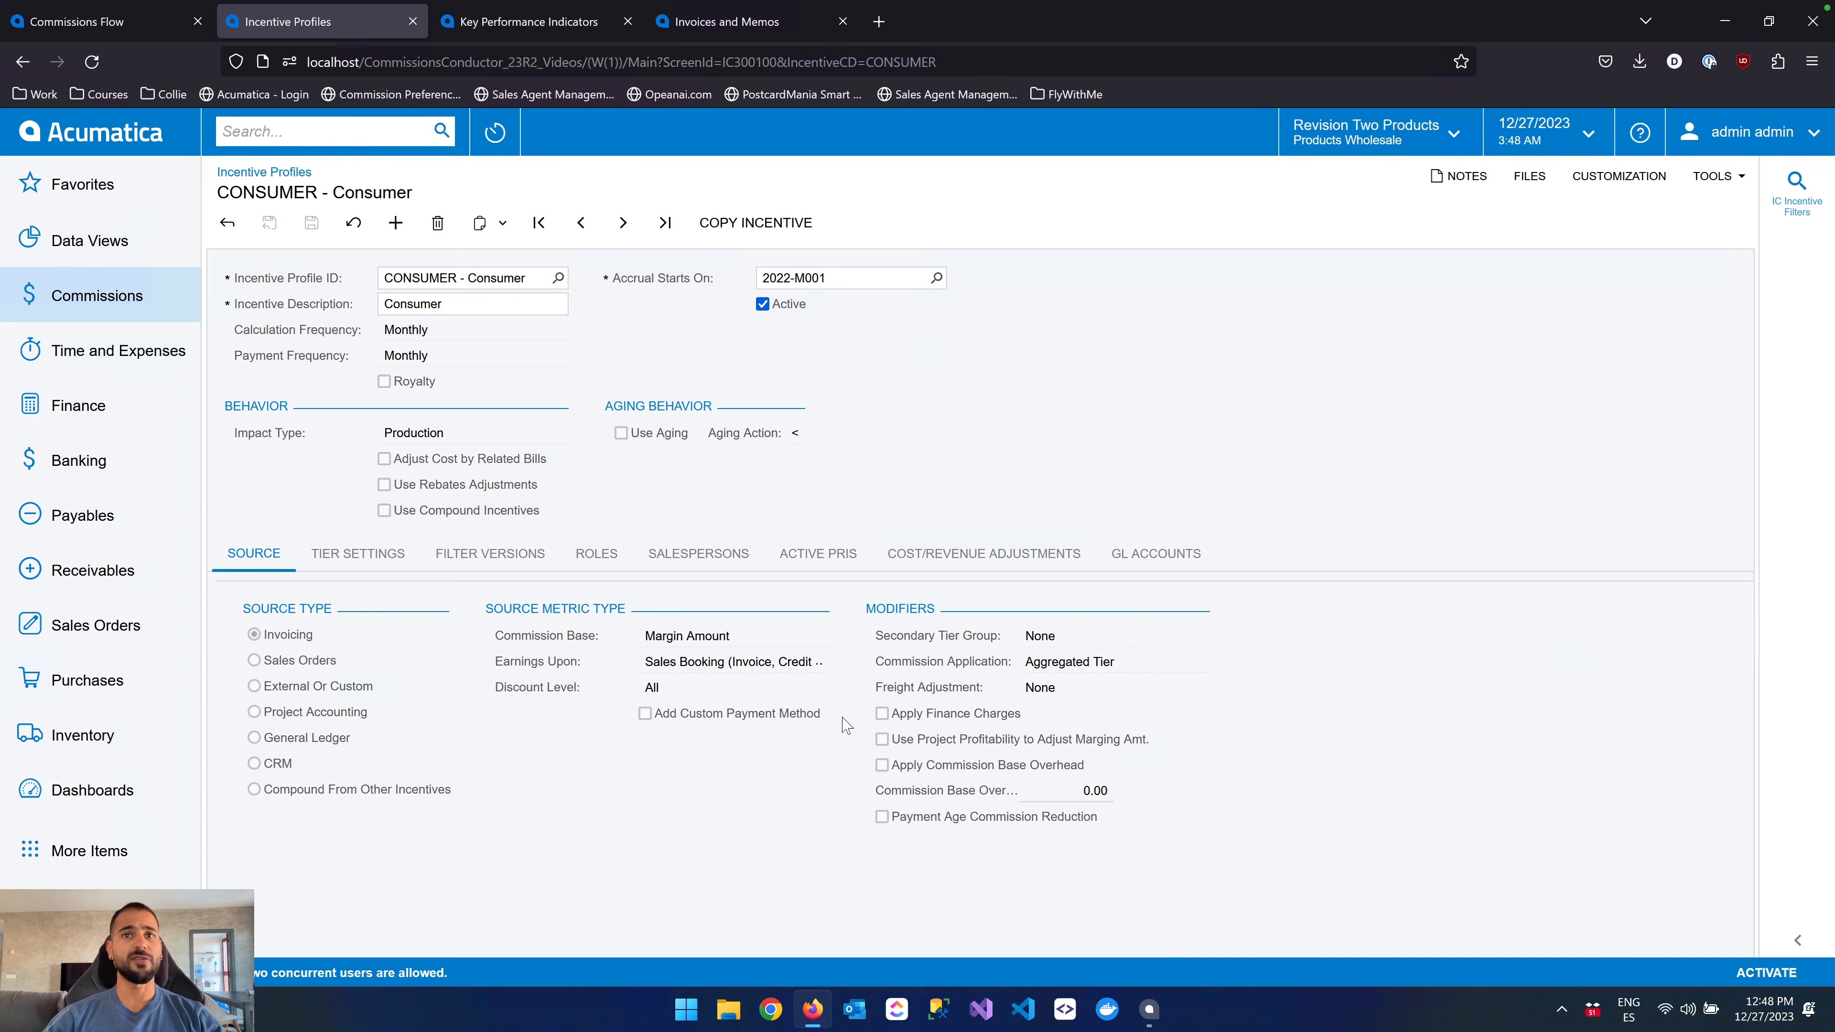
# Compare the CONSUMER profile's tier targets with its commission base.
pyautogui.click(401, 567)
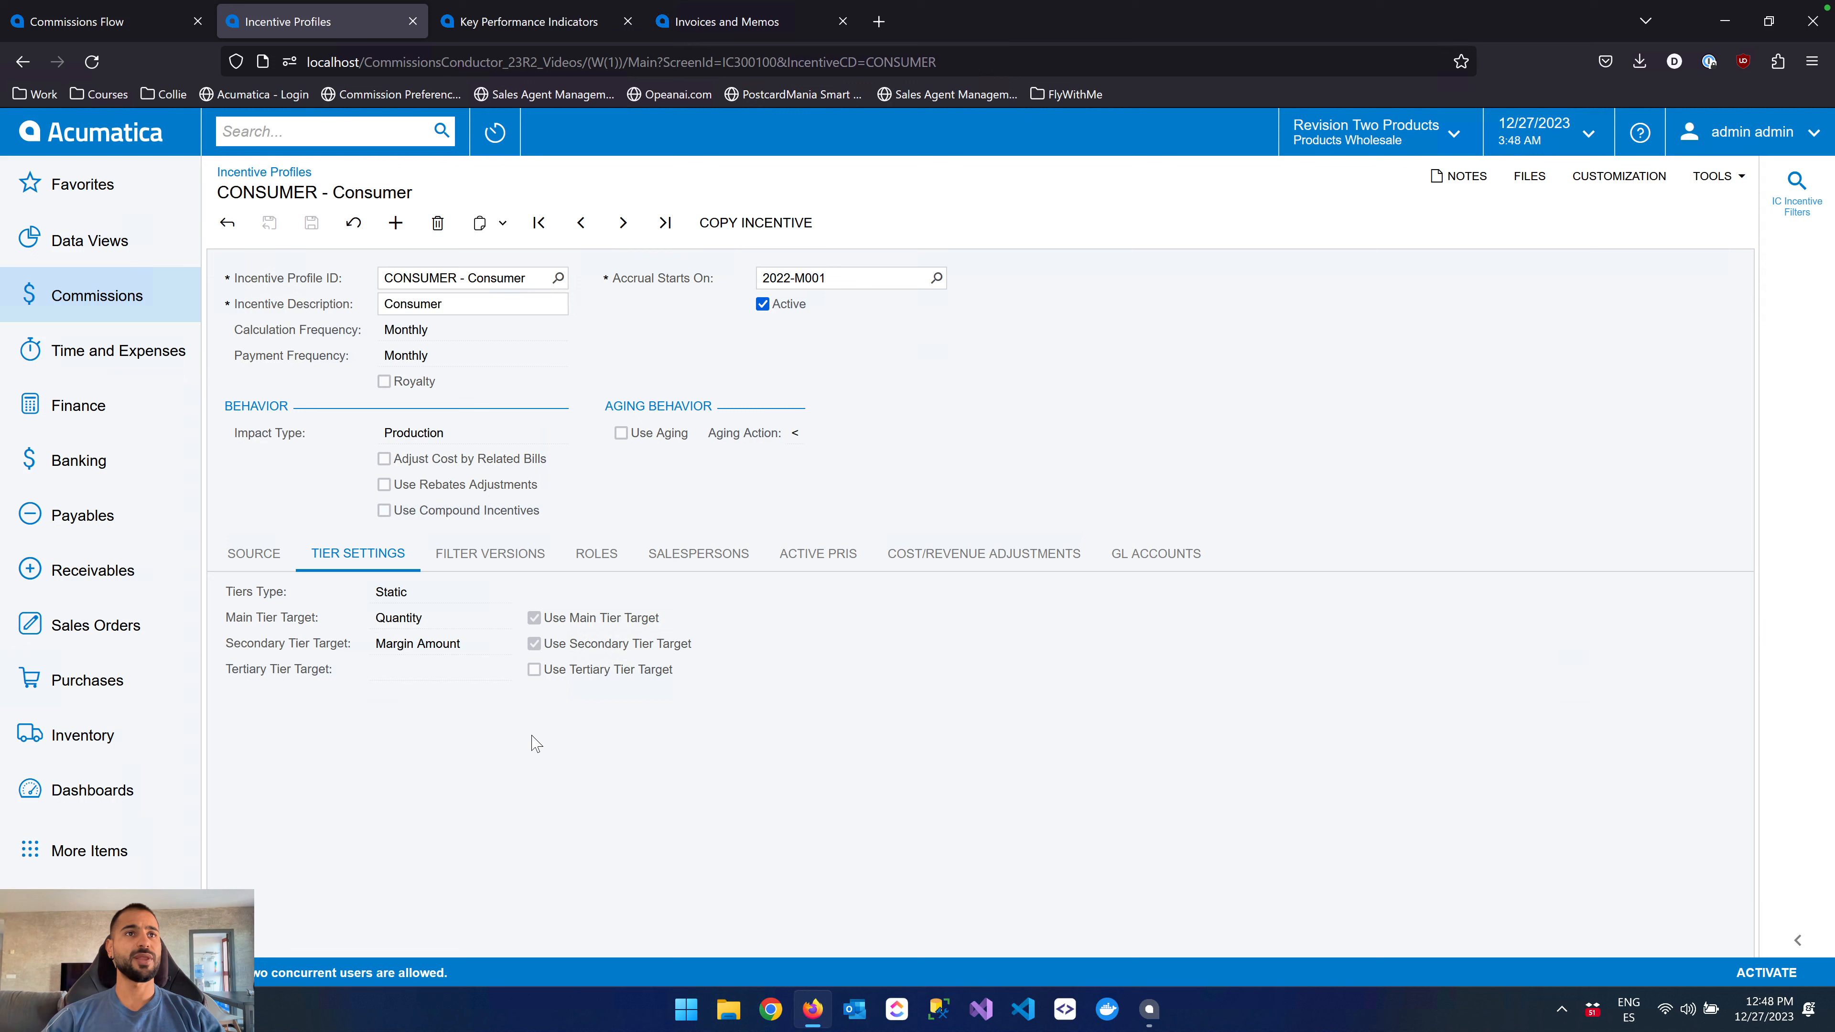
pyautogui.click(254, 553)
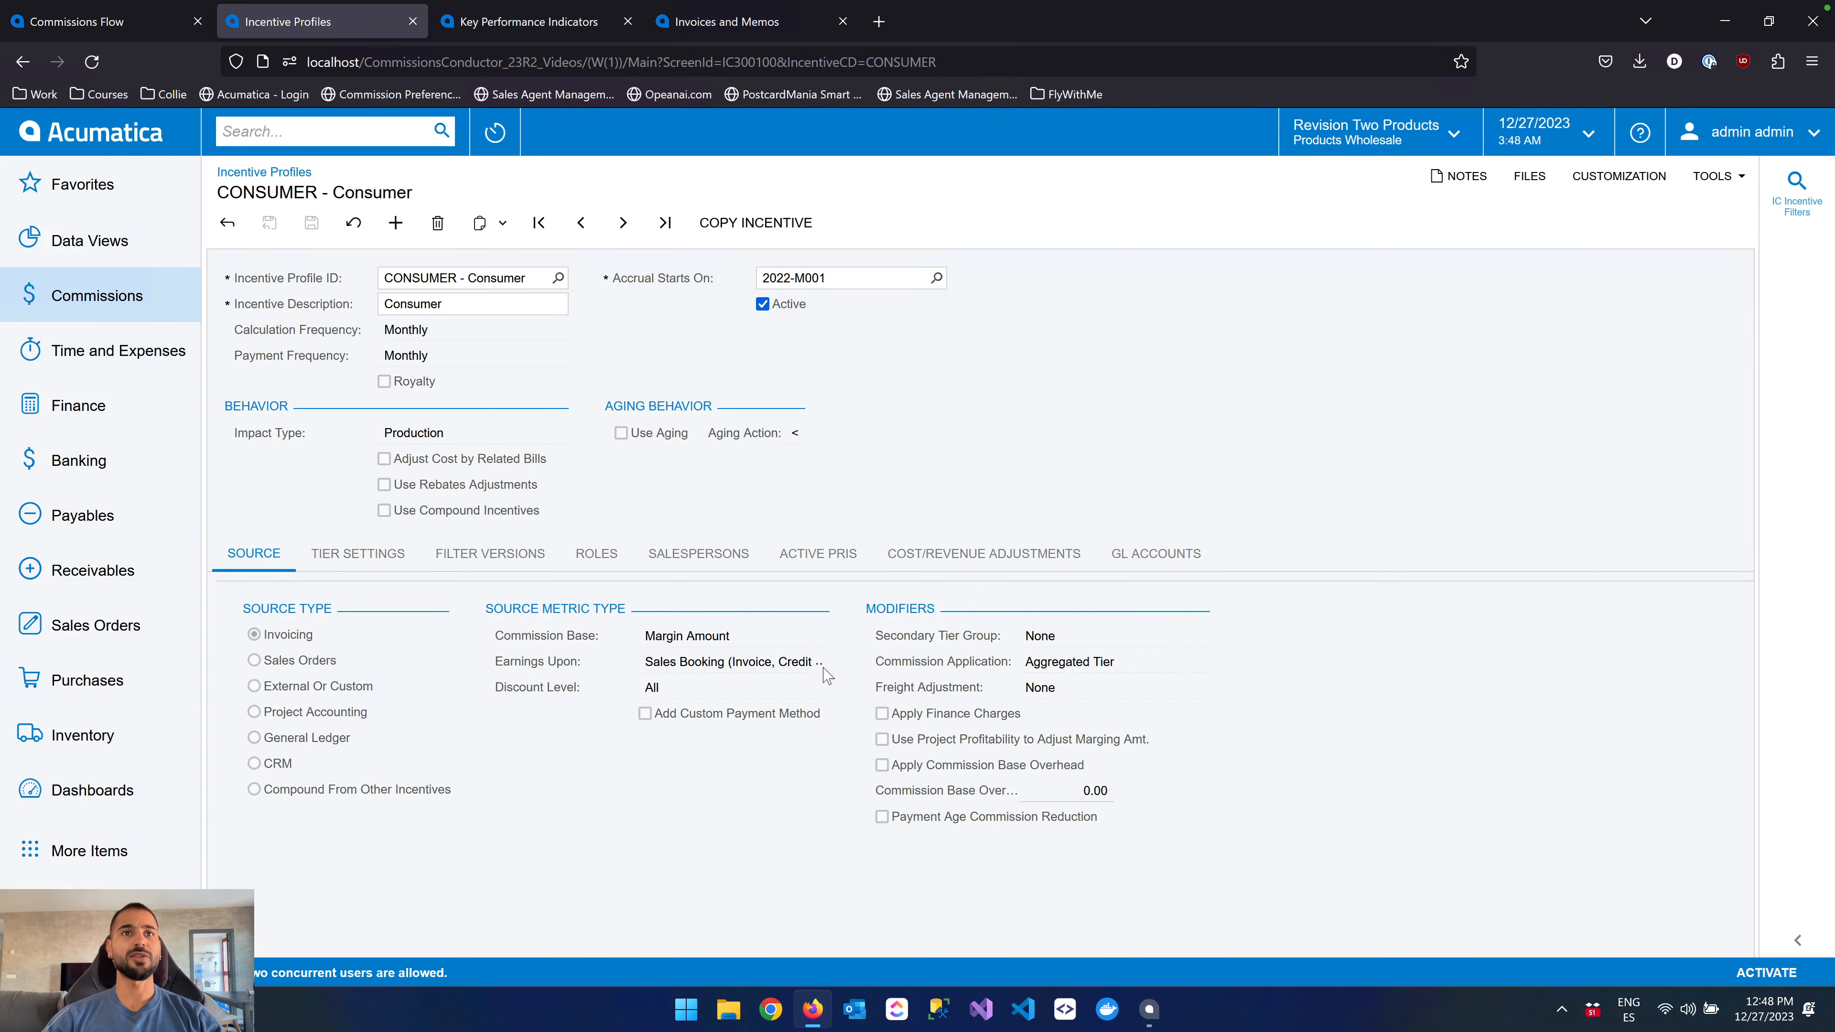
pyautogui.moveTo(646, 636); pyautogui.dragTo(731, 640)
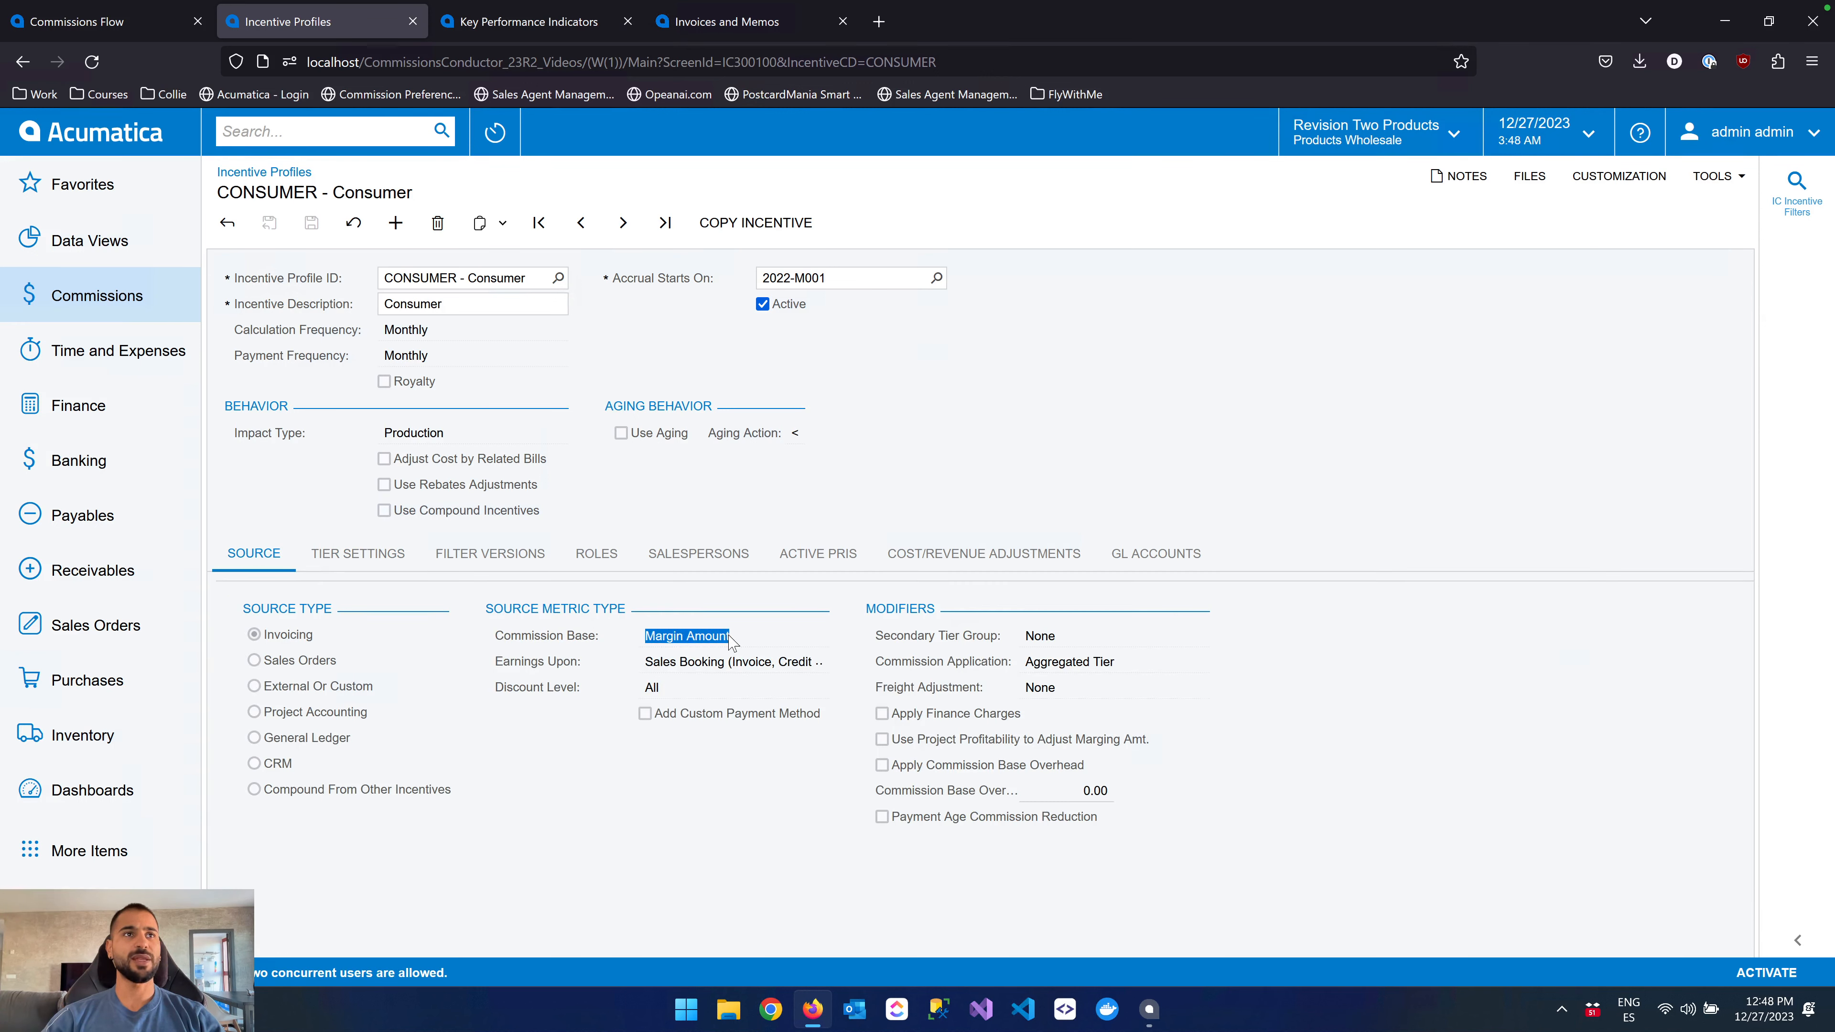
pyautogui.click(605, 808)
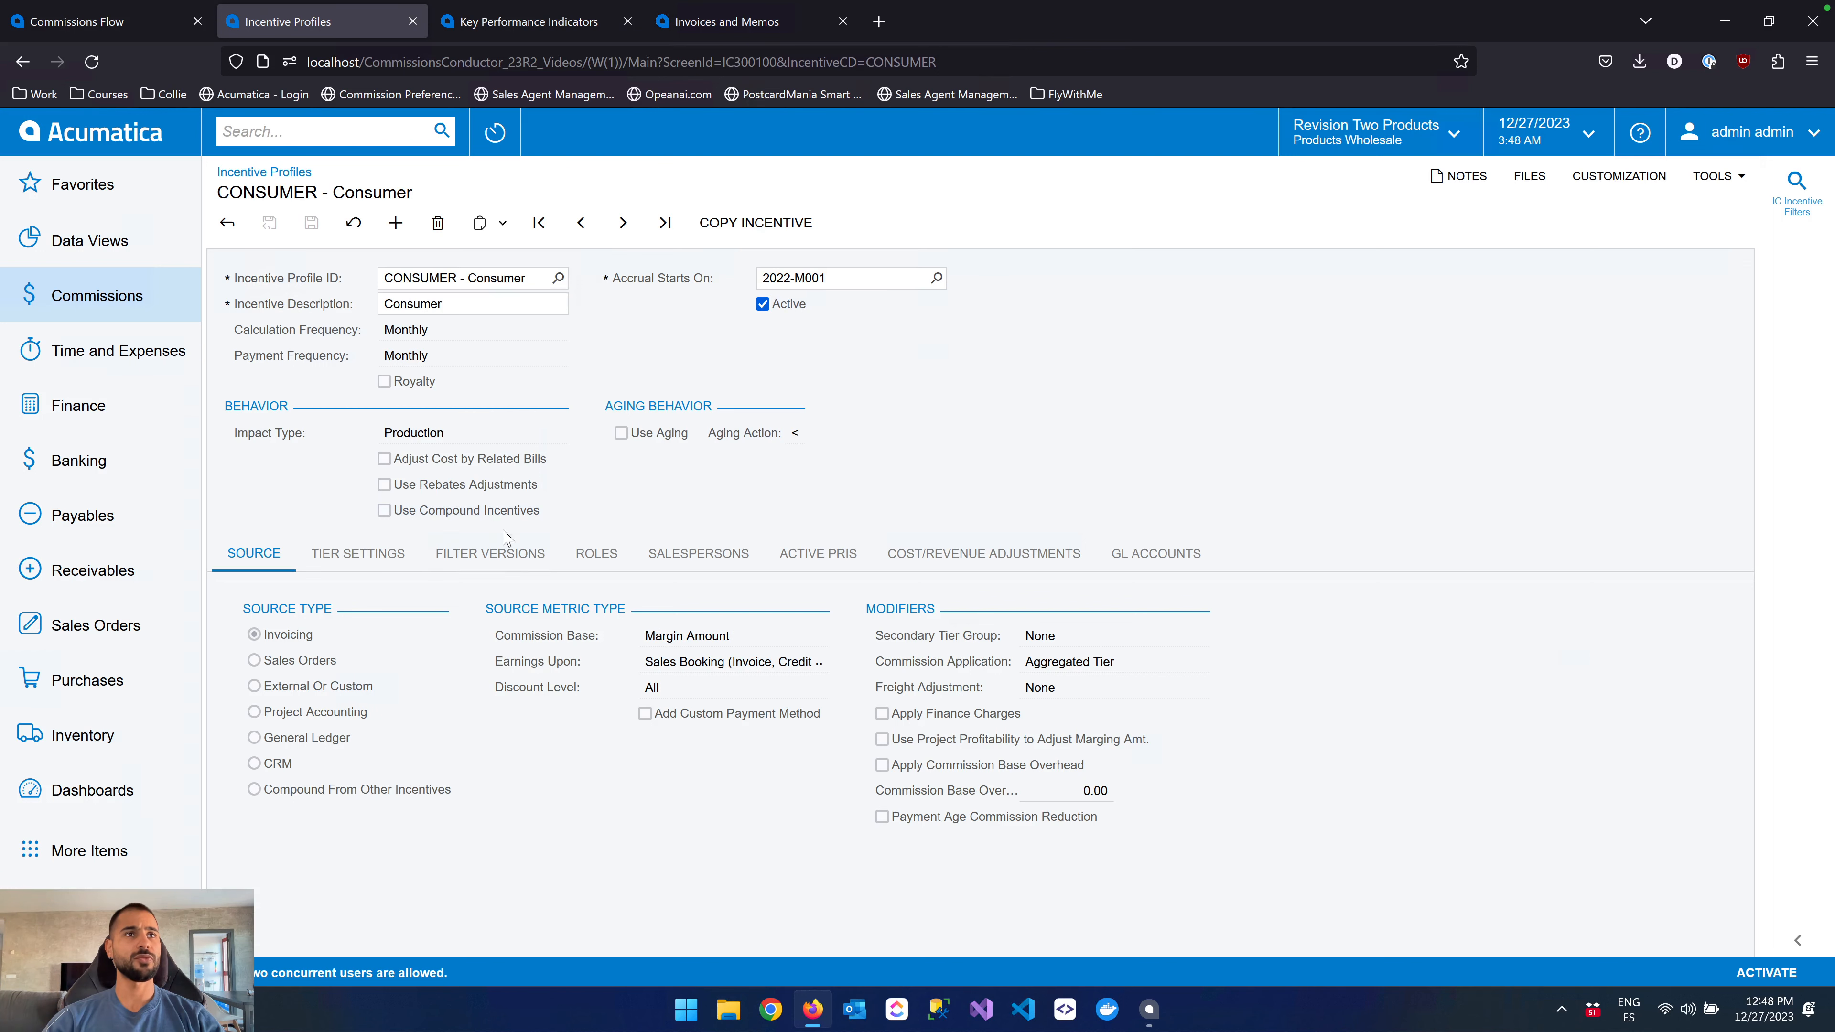
# Review the CONSUMER profile's filter versions, roles, assigned salespersons and active PRIs.
pyautogui.click(498, 558)
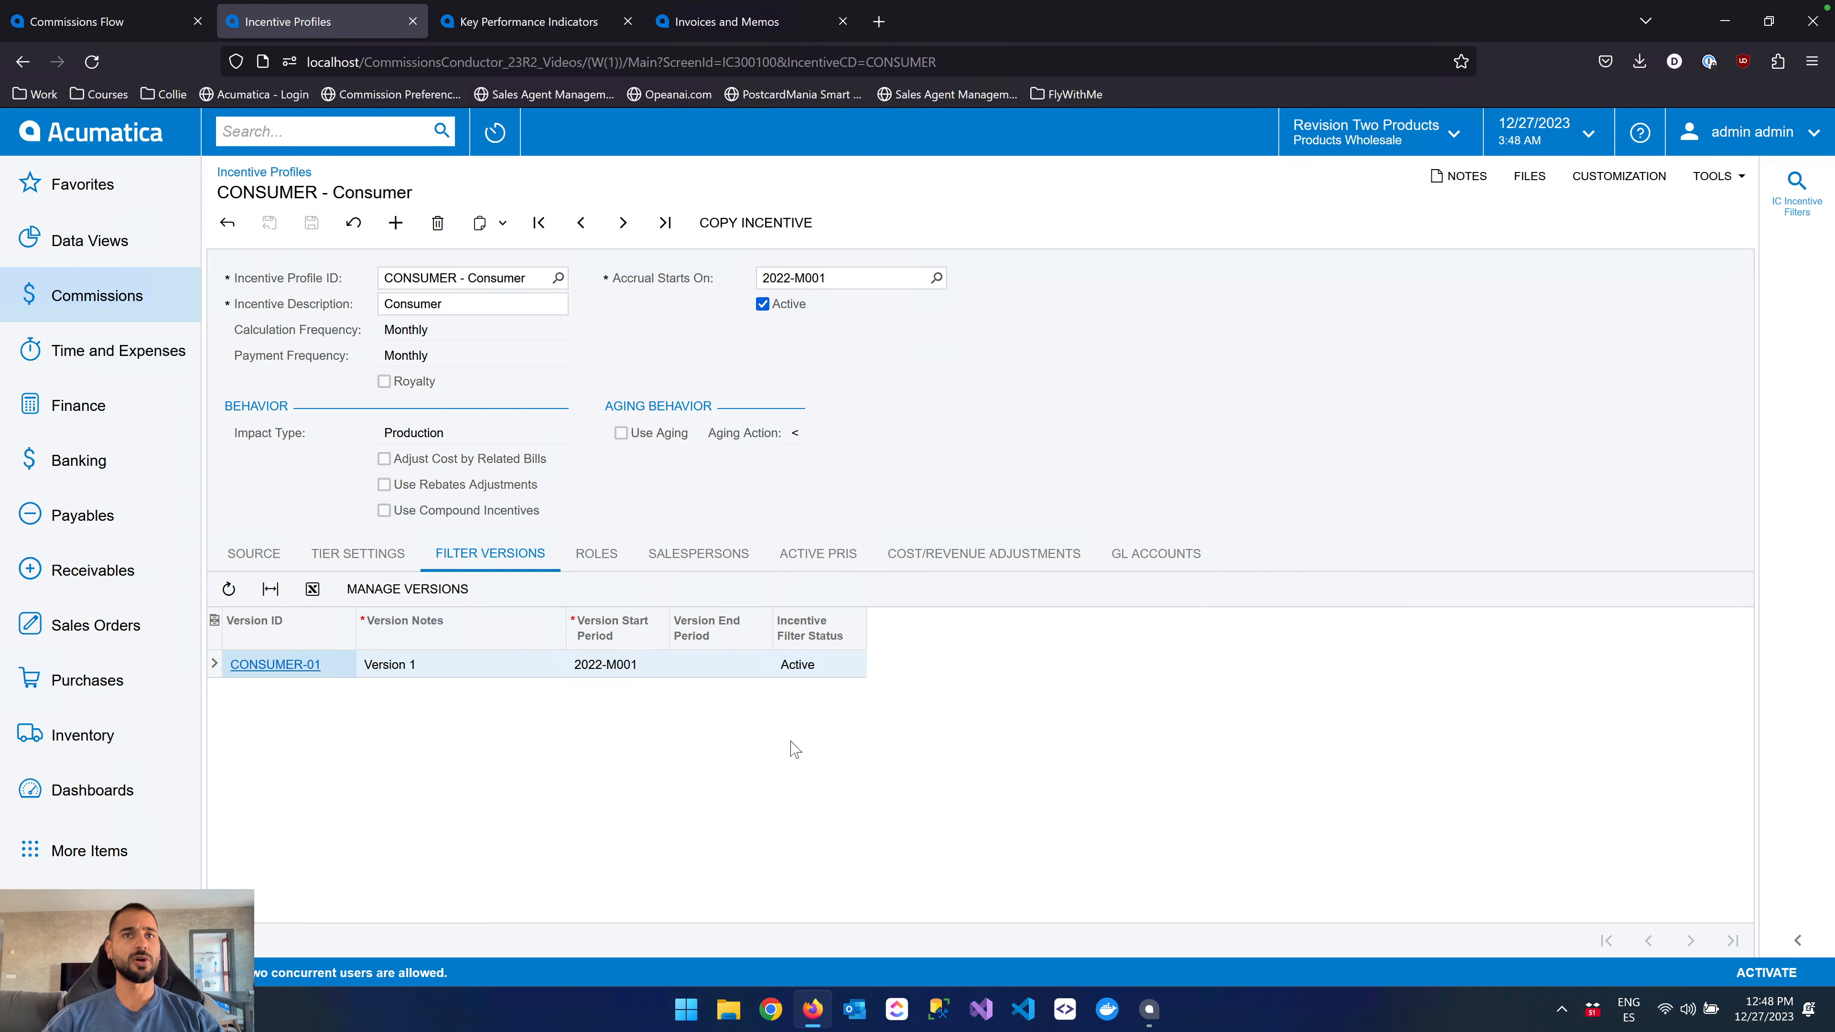
pyautogui.click(622, 572)
pyautogui.click(565, 833)
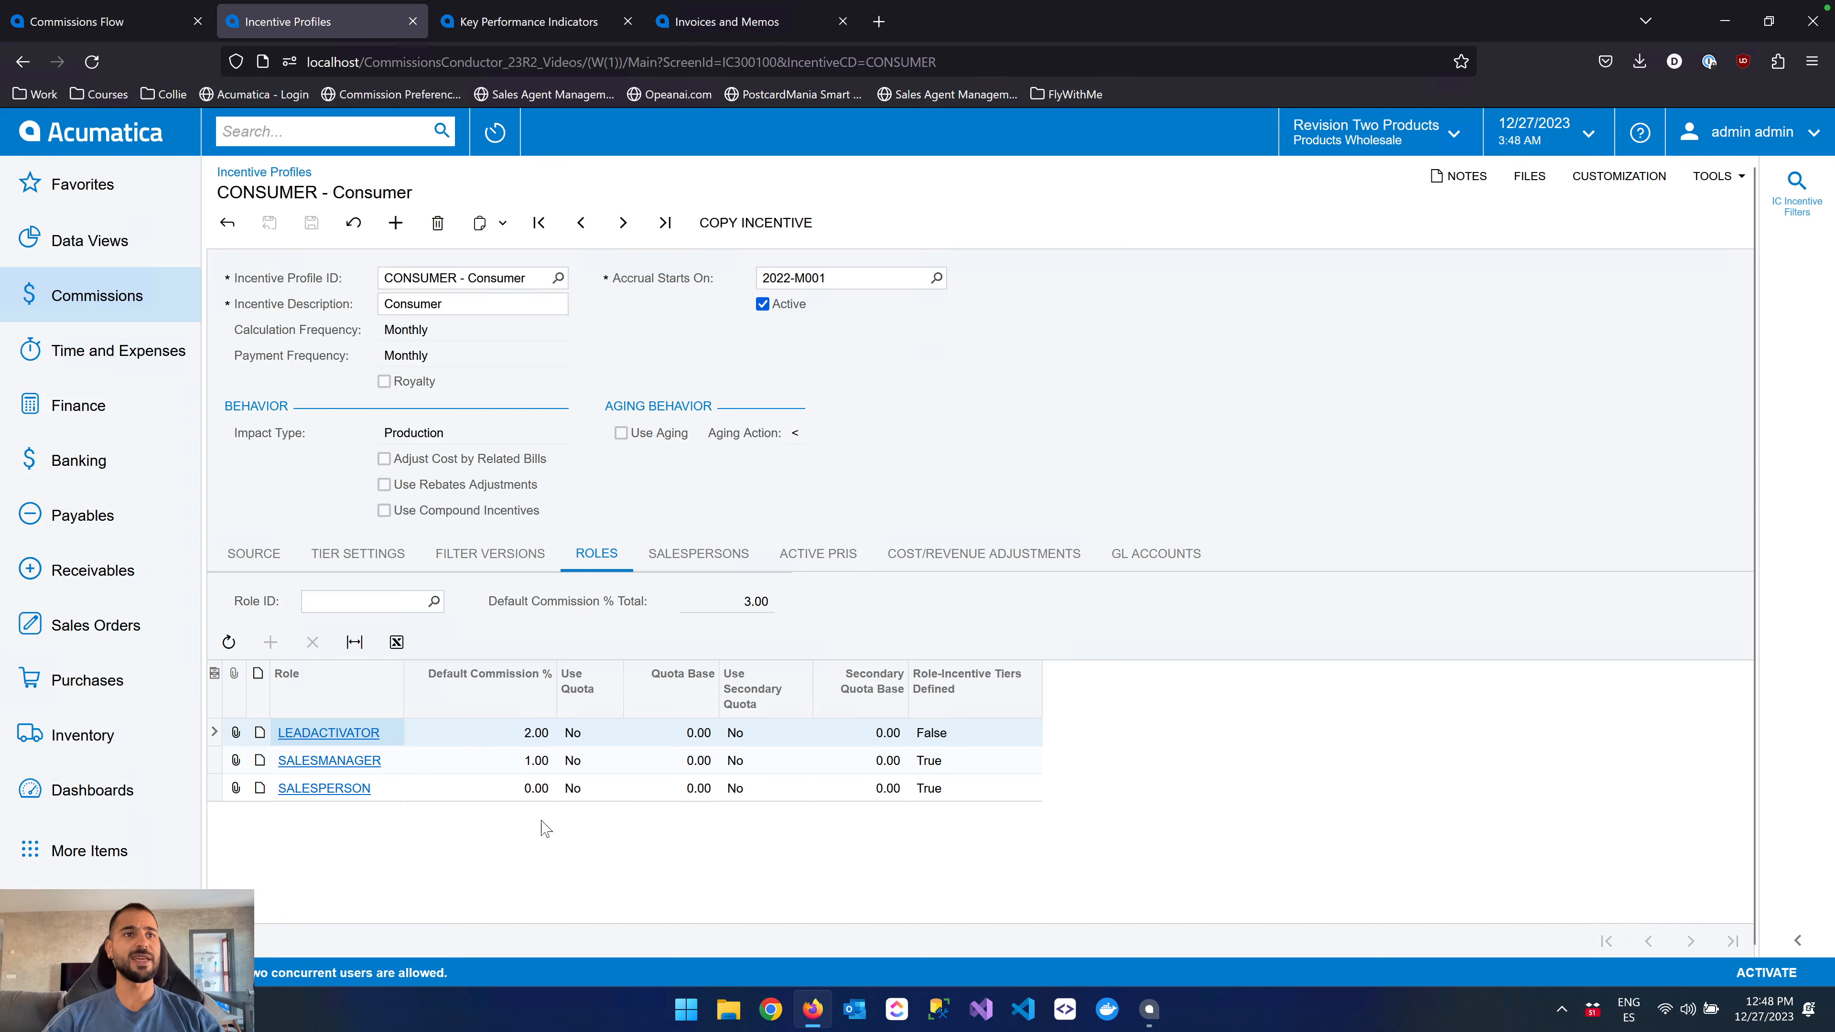
pyautogui.click(703, 563)
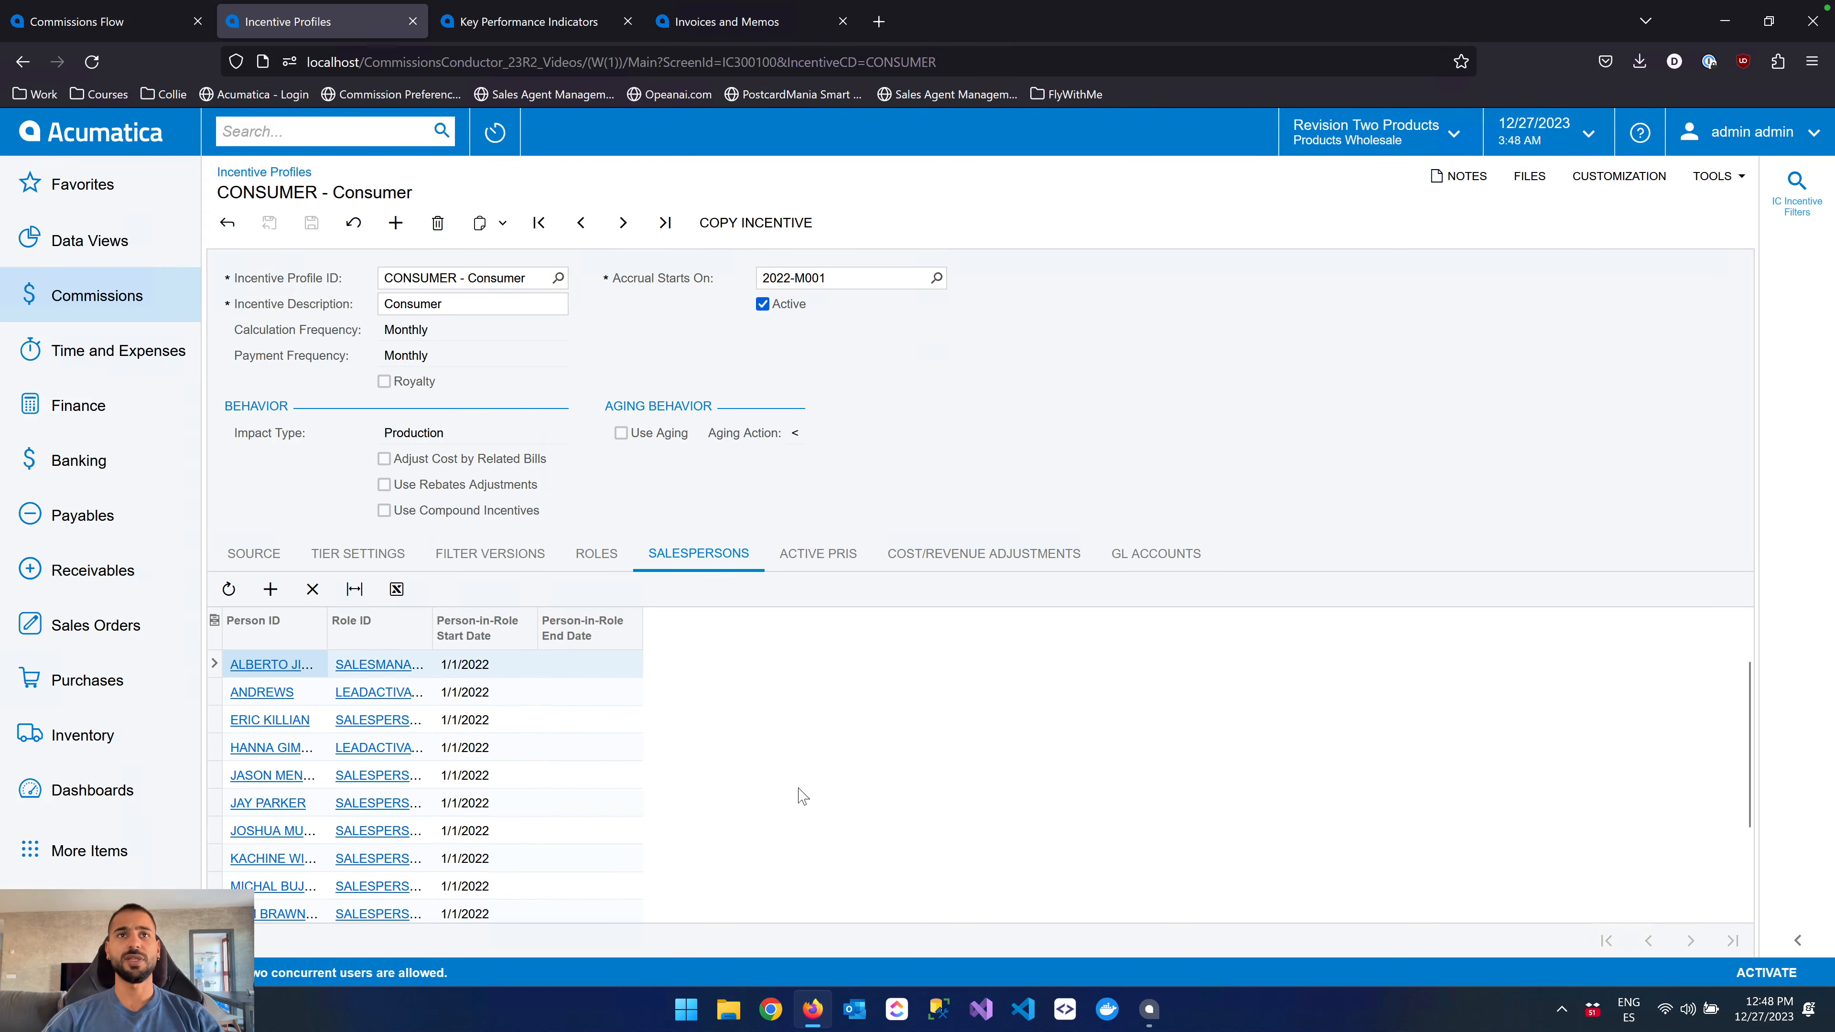
pyautogui.click(834, 569)
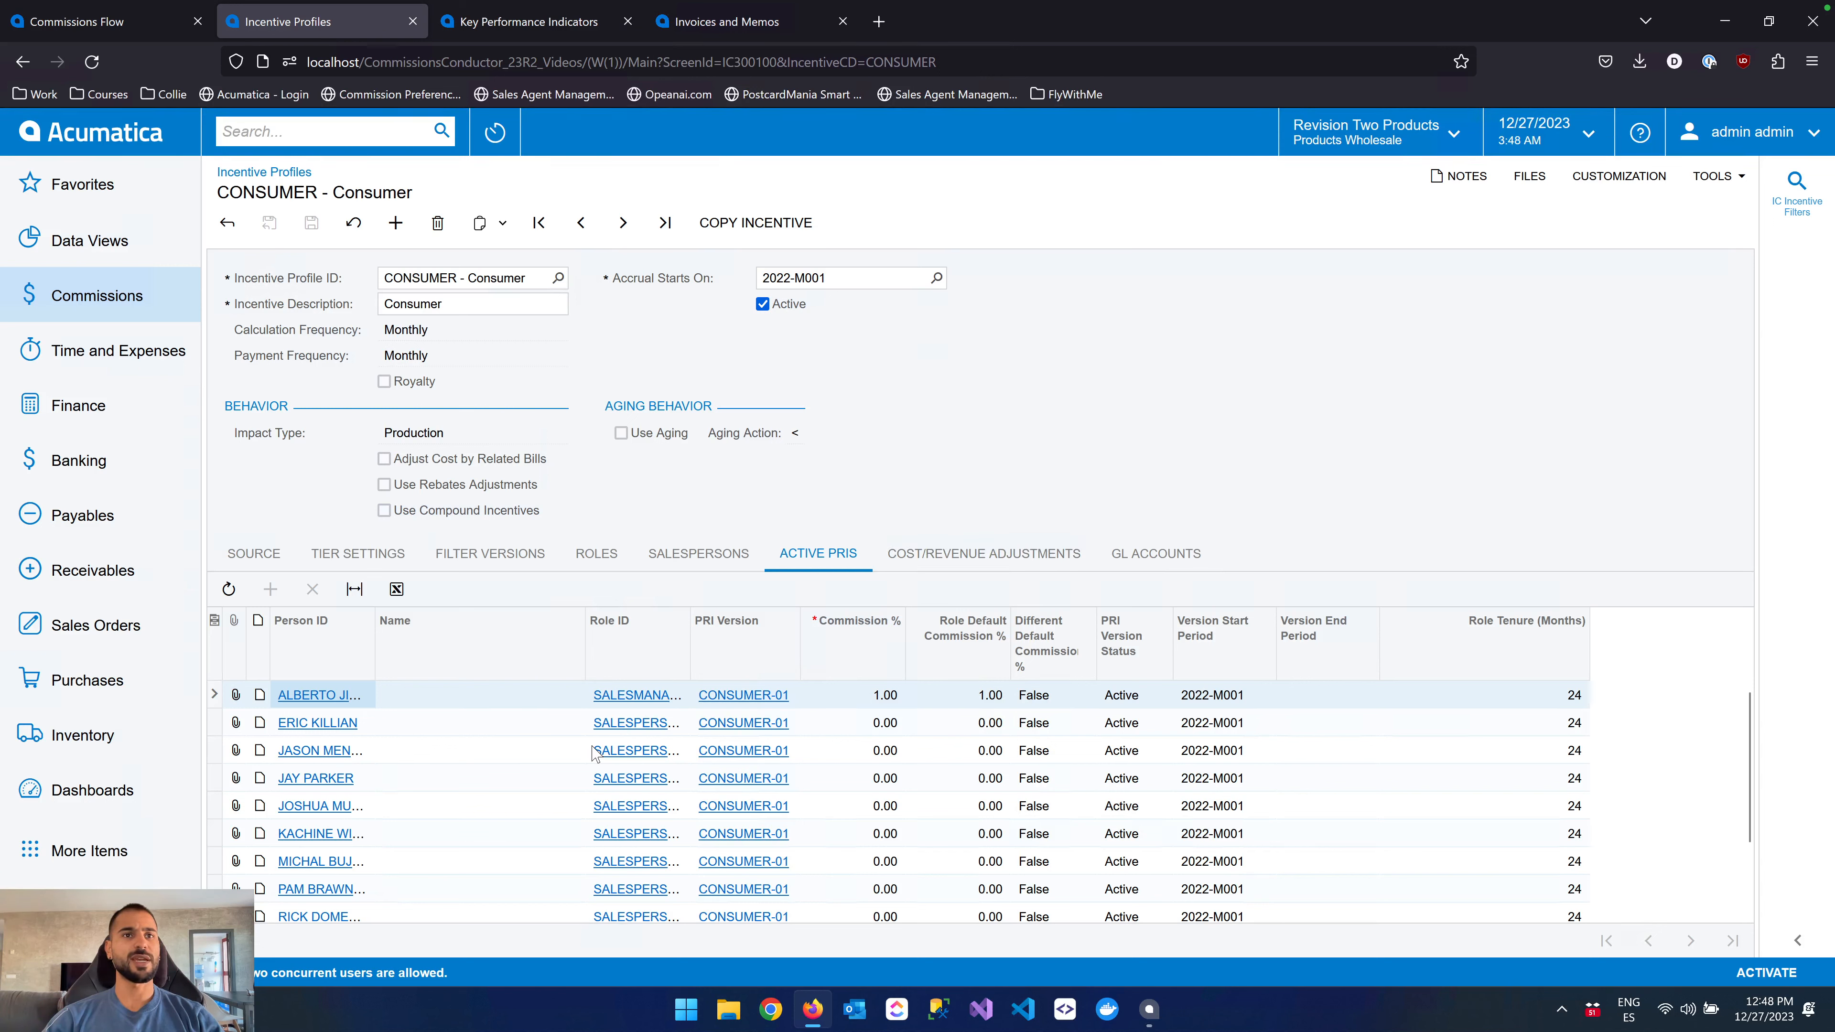
# Review the CONSUMER profile's cost/revenue adjustments by PO source, customer class, order type and item class, and its GL accounts.
pyautogui.click(976, 555)
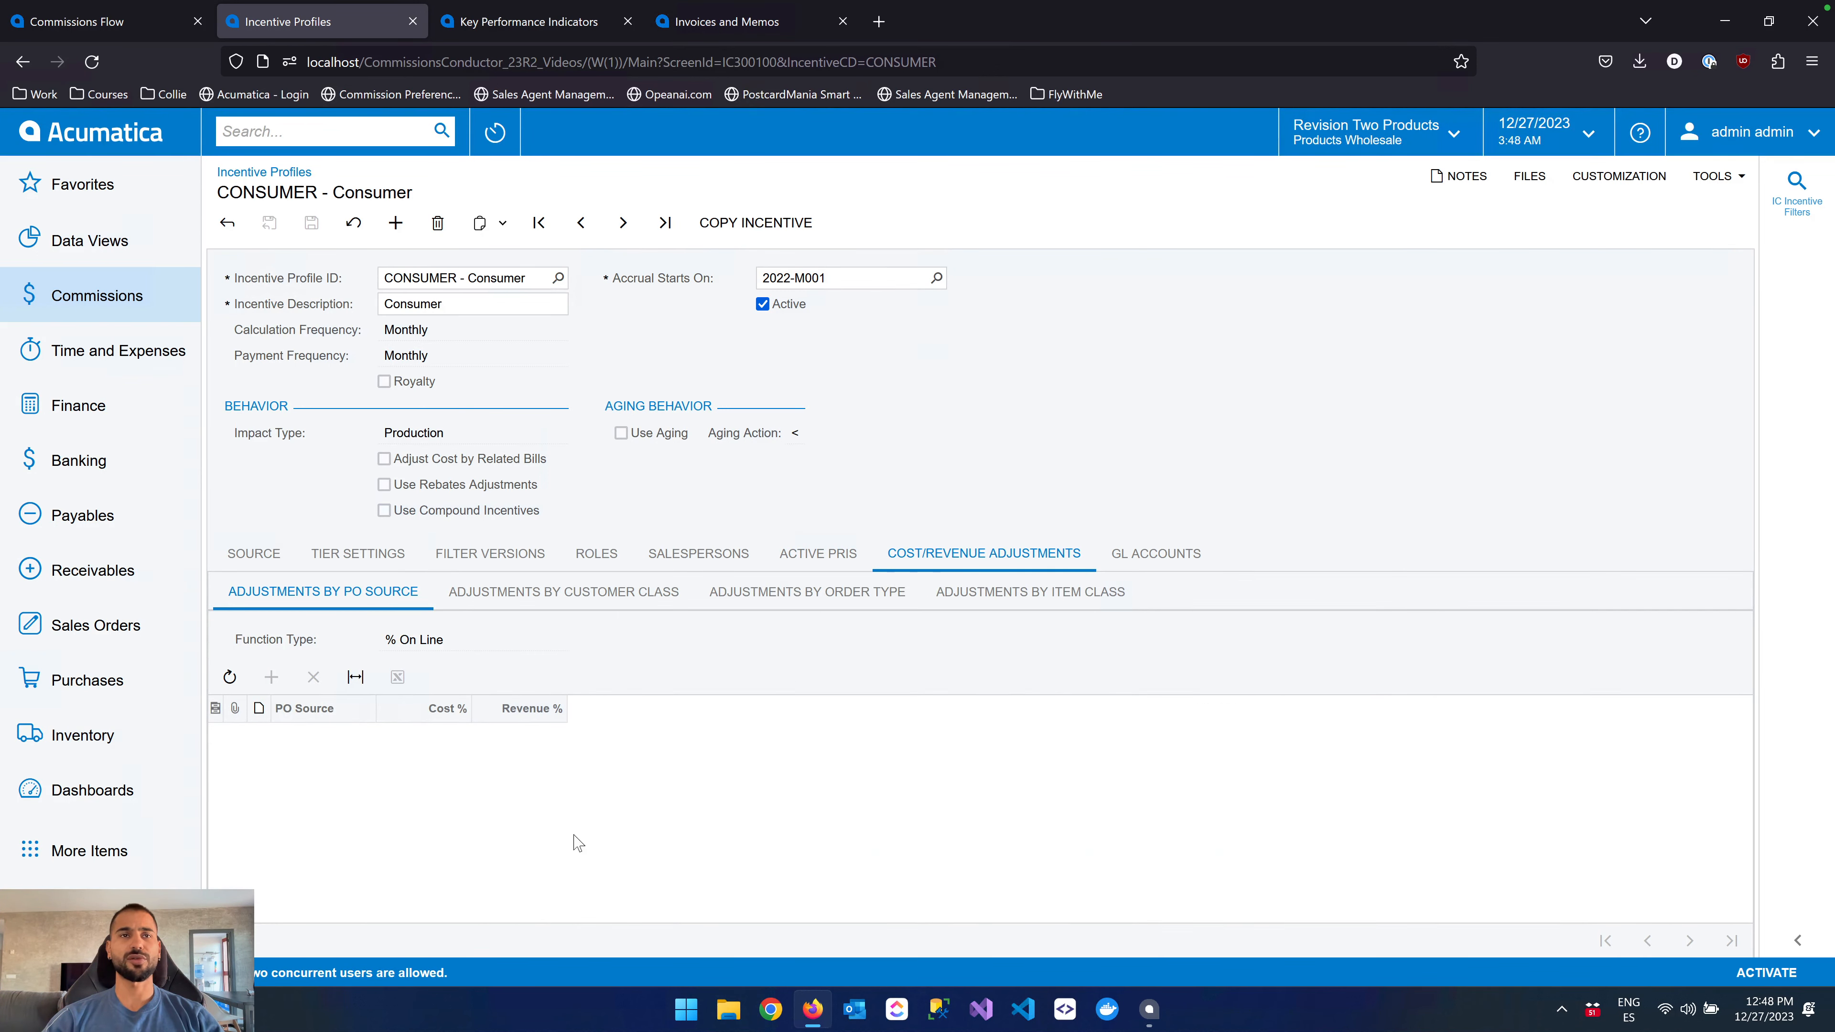
pyautogui.click(494, 594)
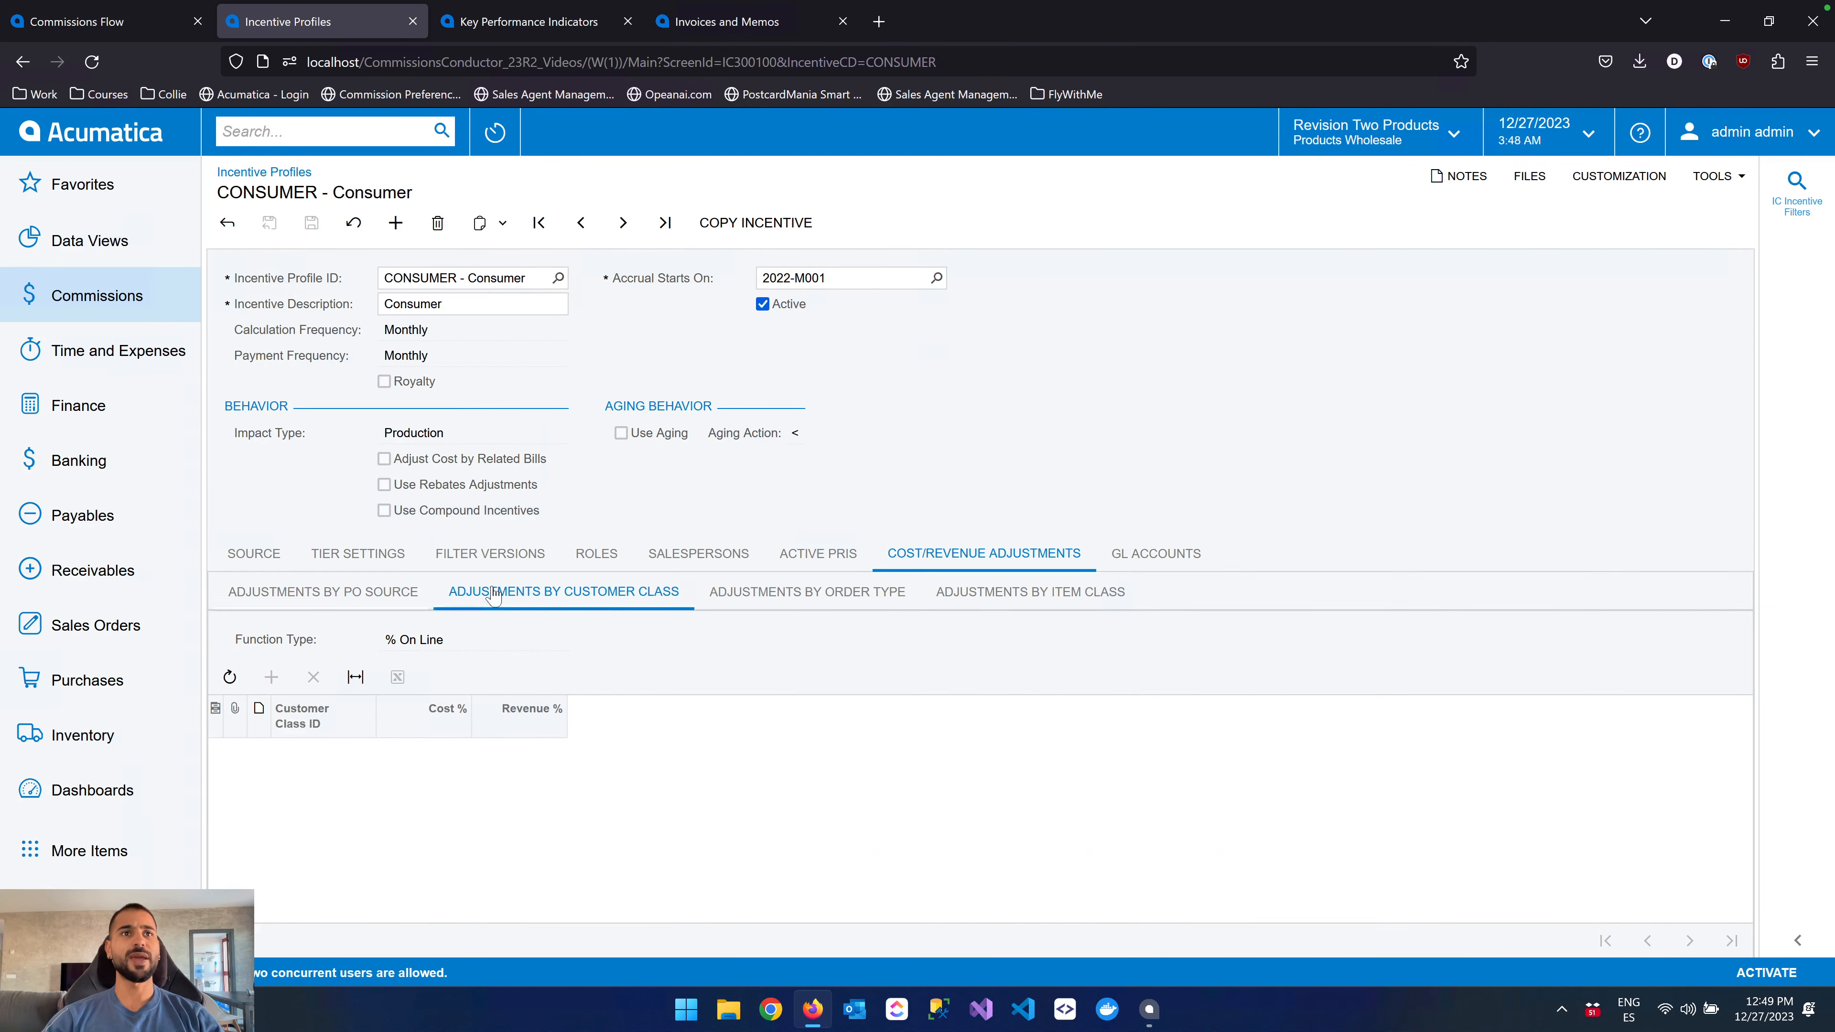
pyautogui.click(742, 600)
pyautogui.click(1011, 601)
pyautogui.click(846, 609)
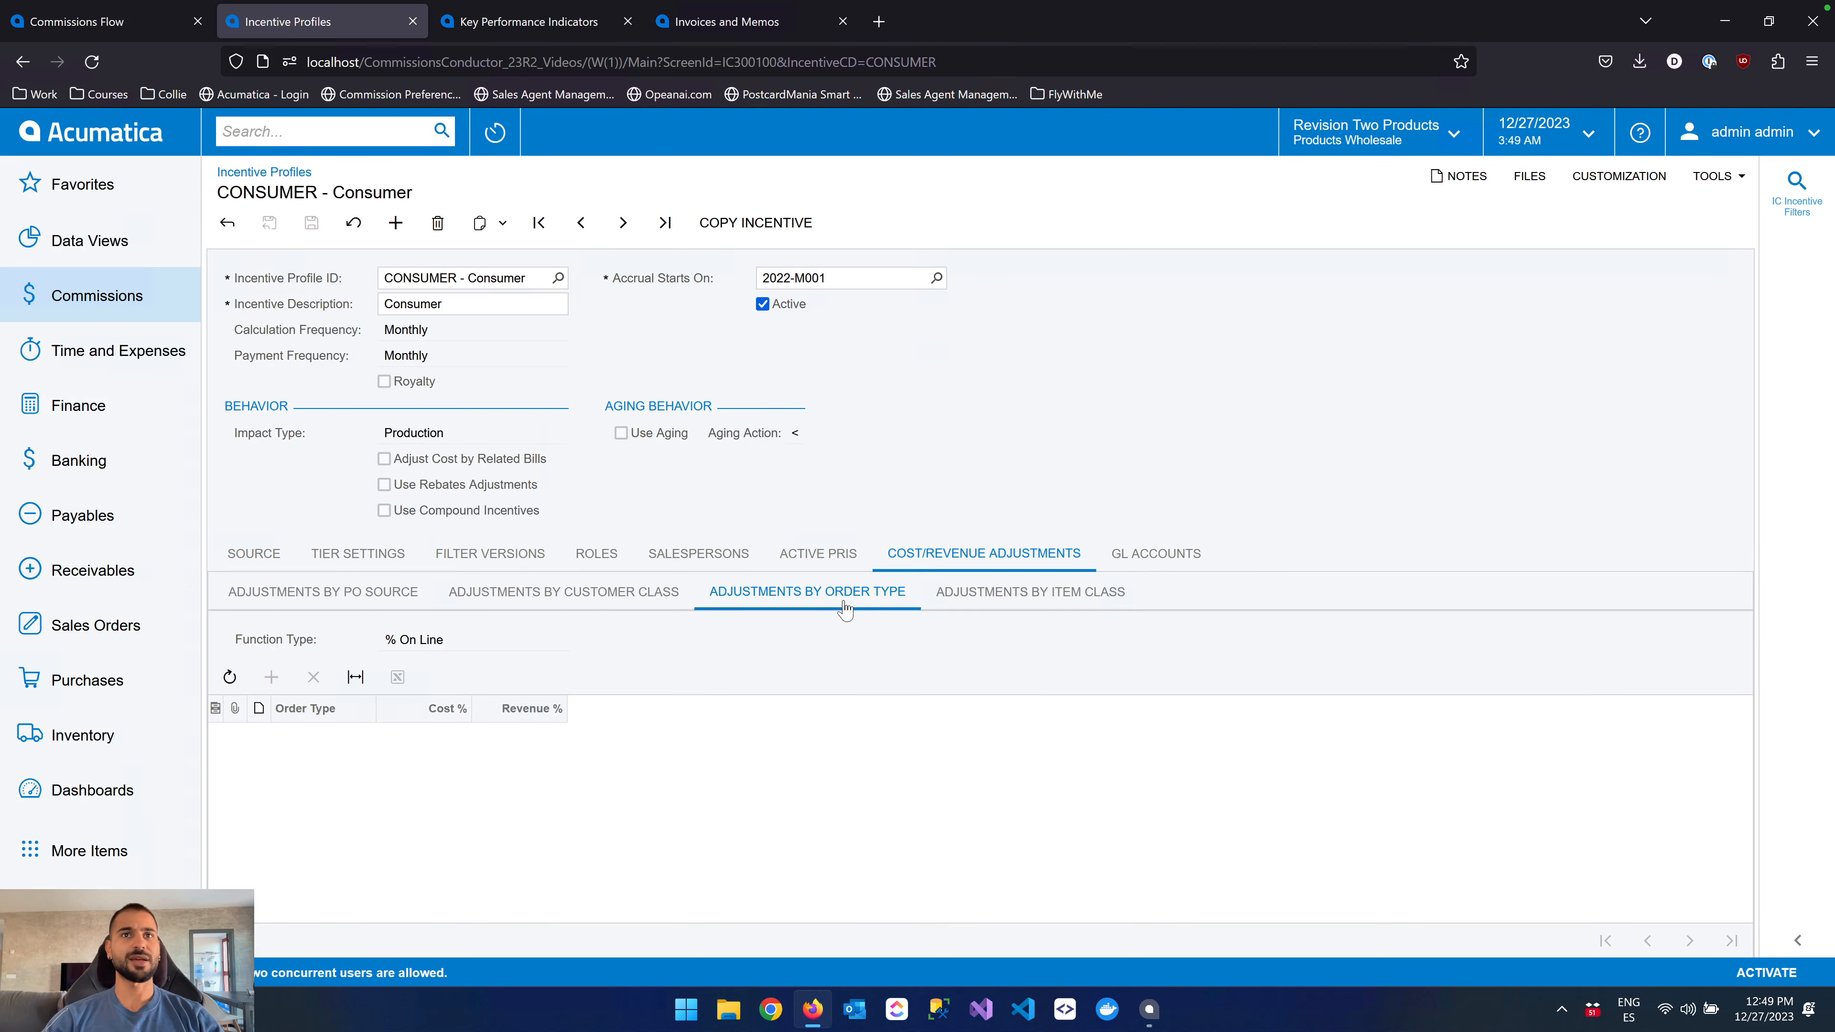
pyautogui.click(633, 606)
pyautogui.click(383, 607)
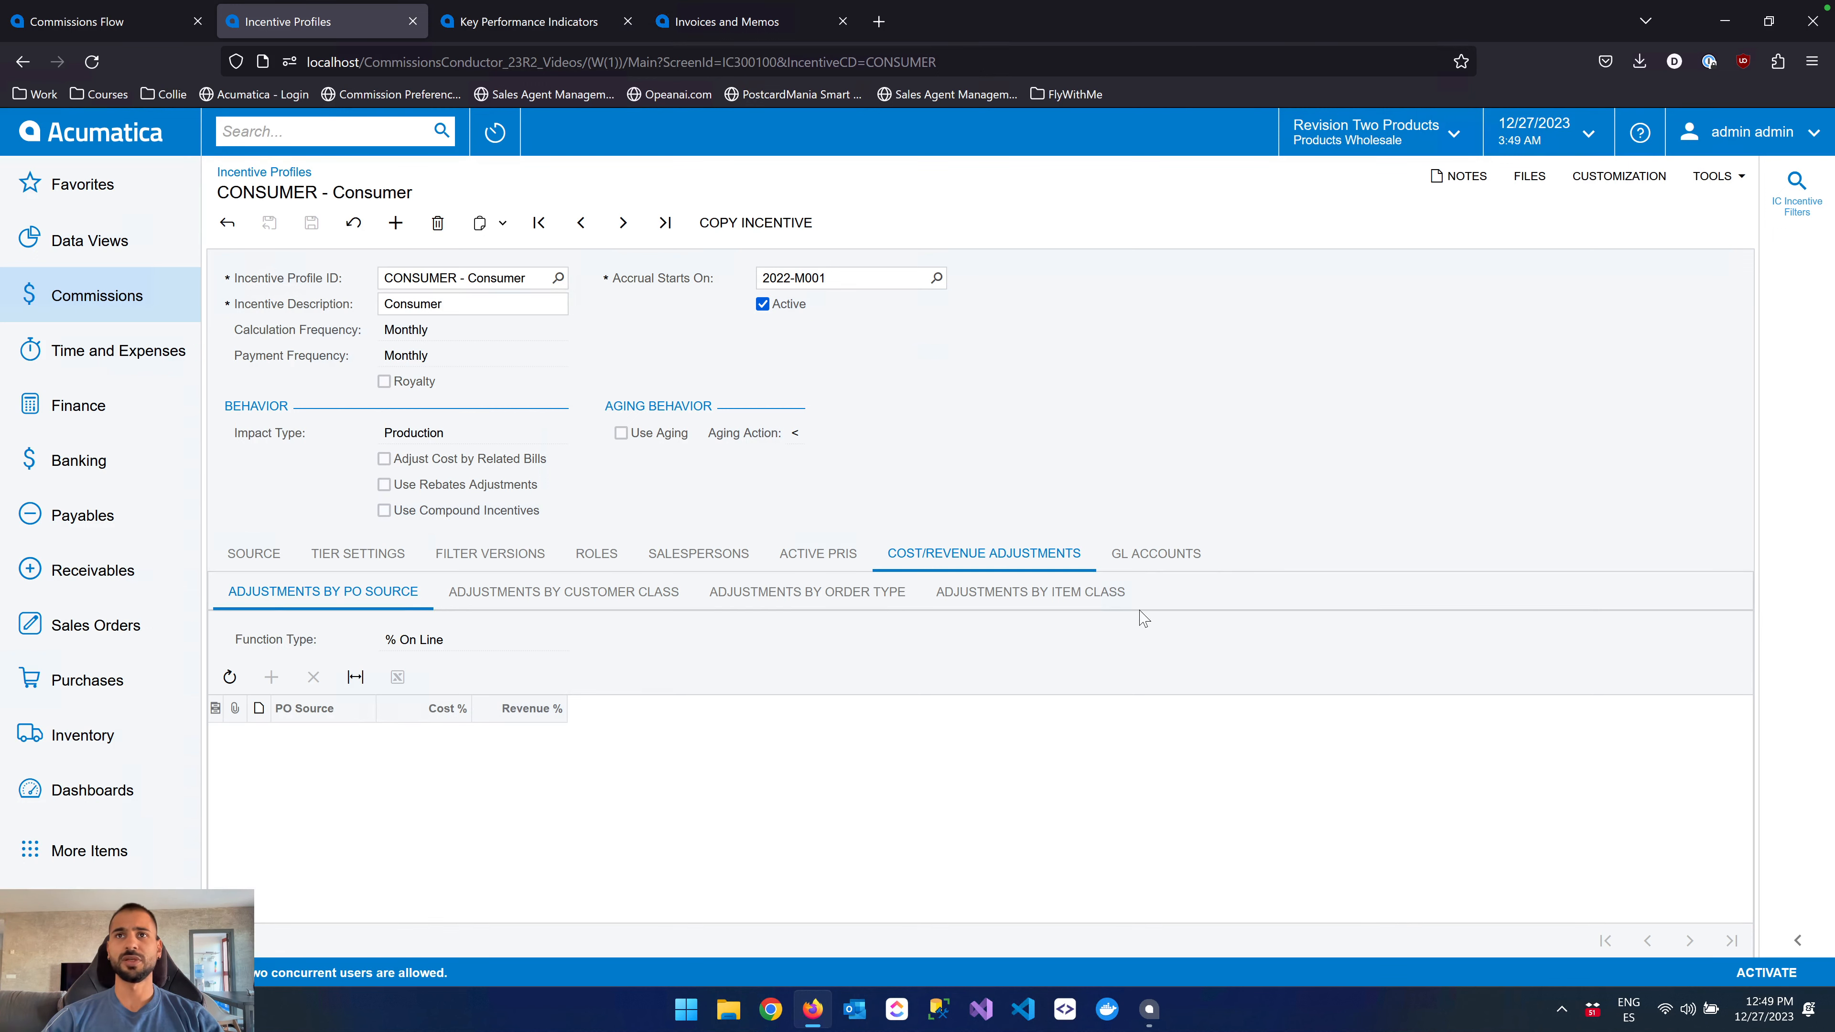
pyautogui.click(1148, 557)
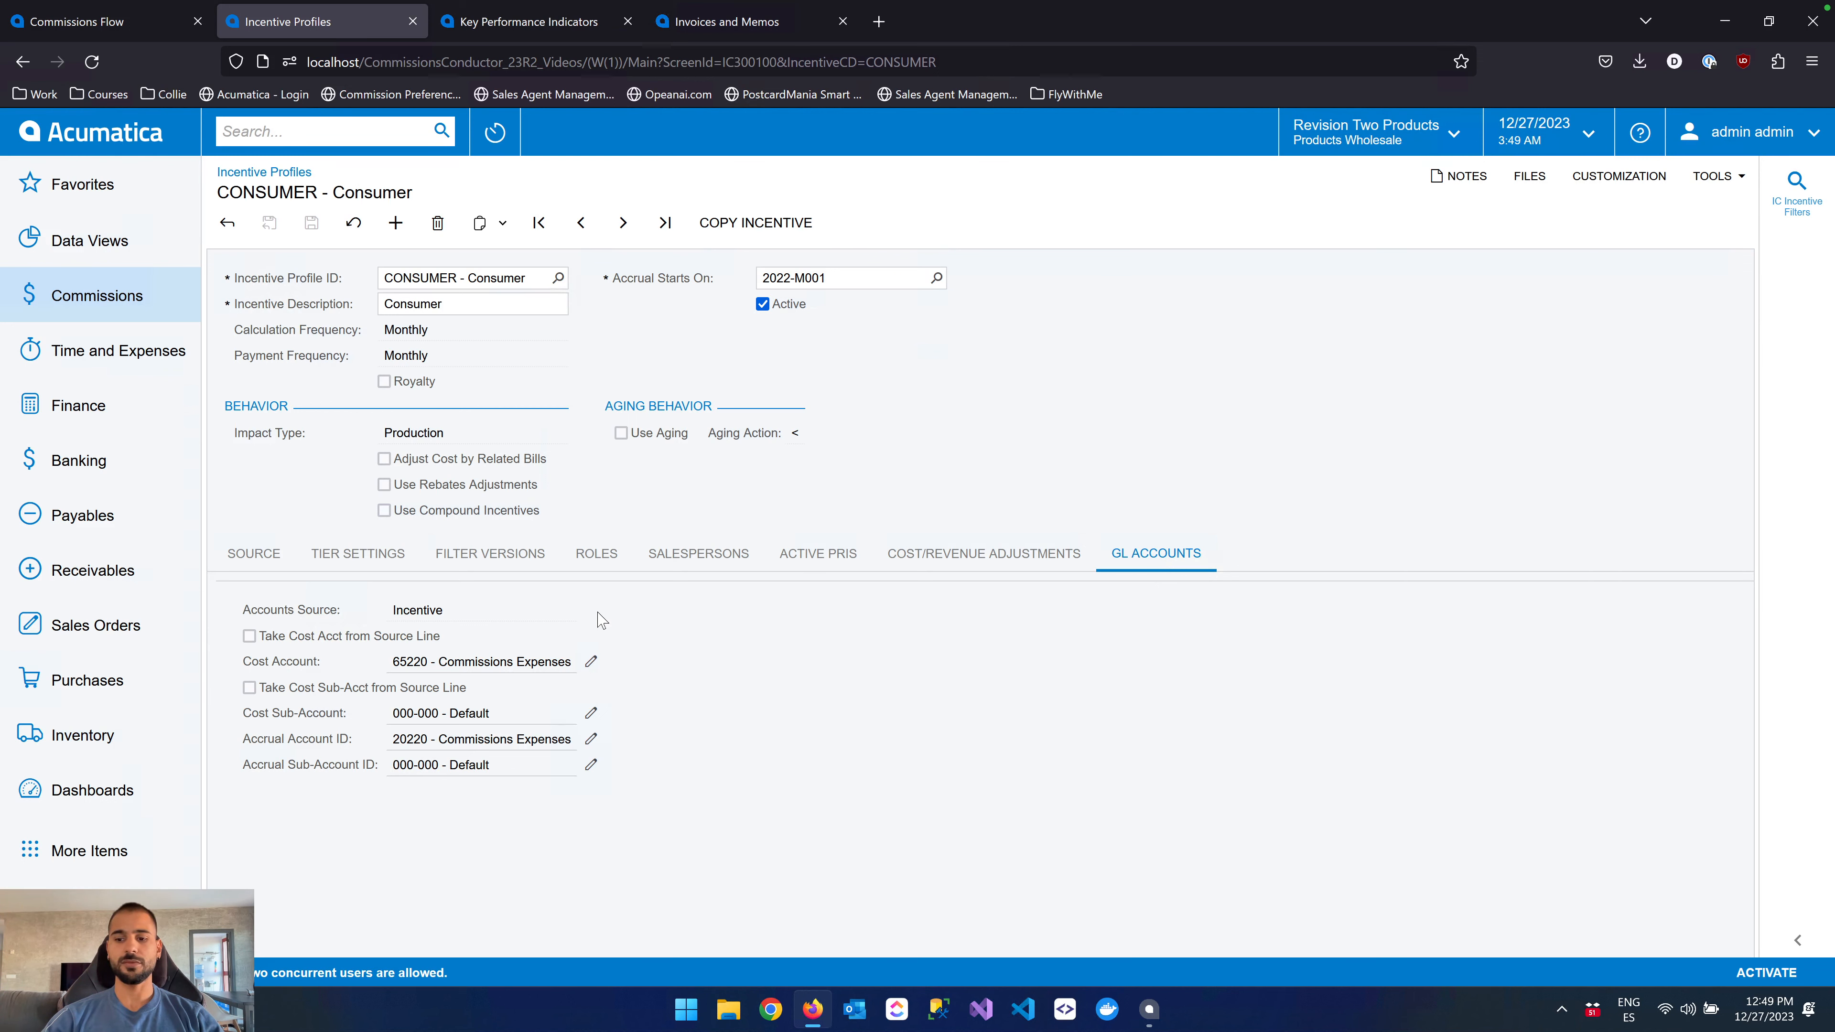
# Open the CONSUMER-01 filter version in a full-size window and examine its include and exclude filters.
pyautogui.click(484, 563)
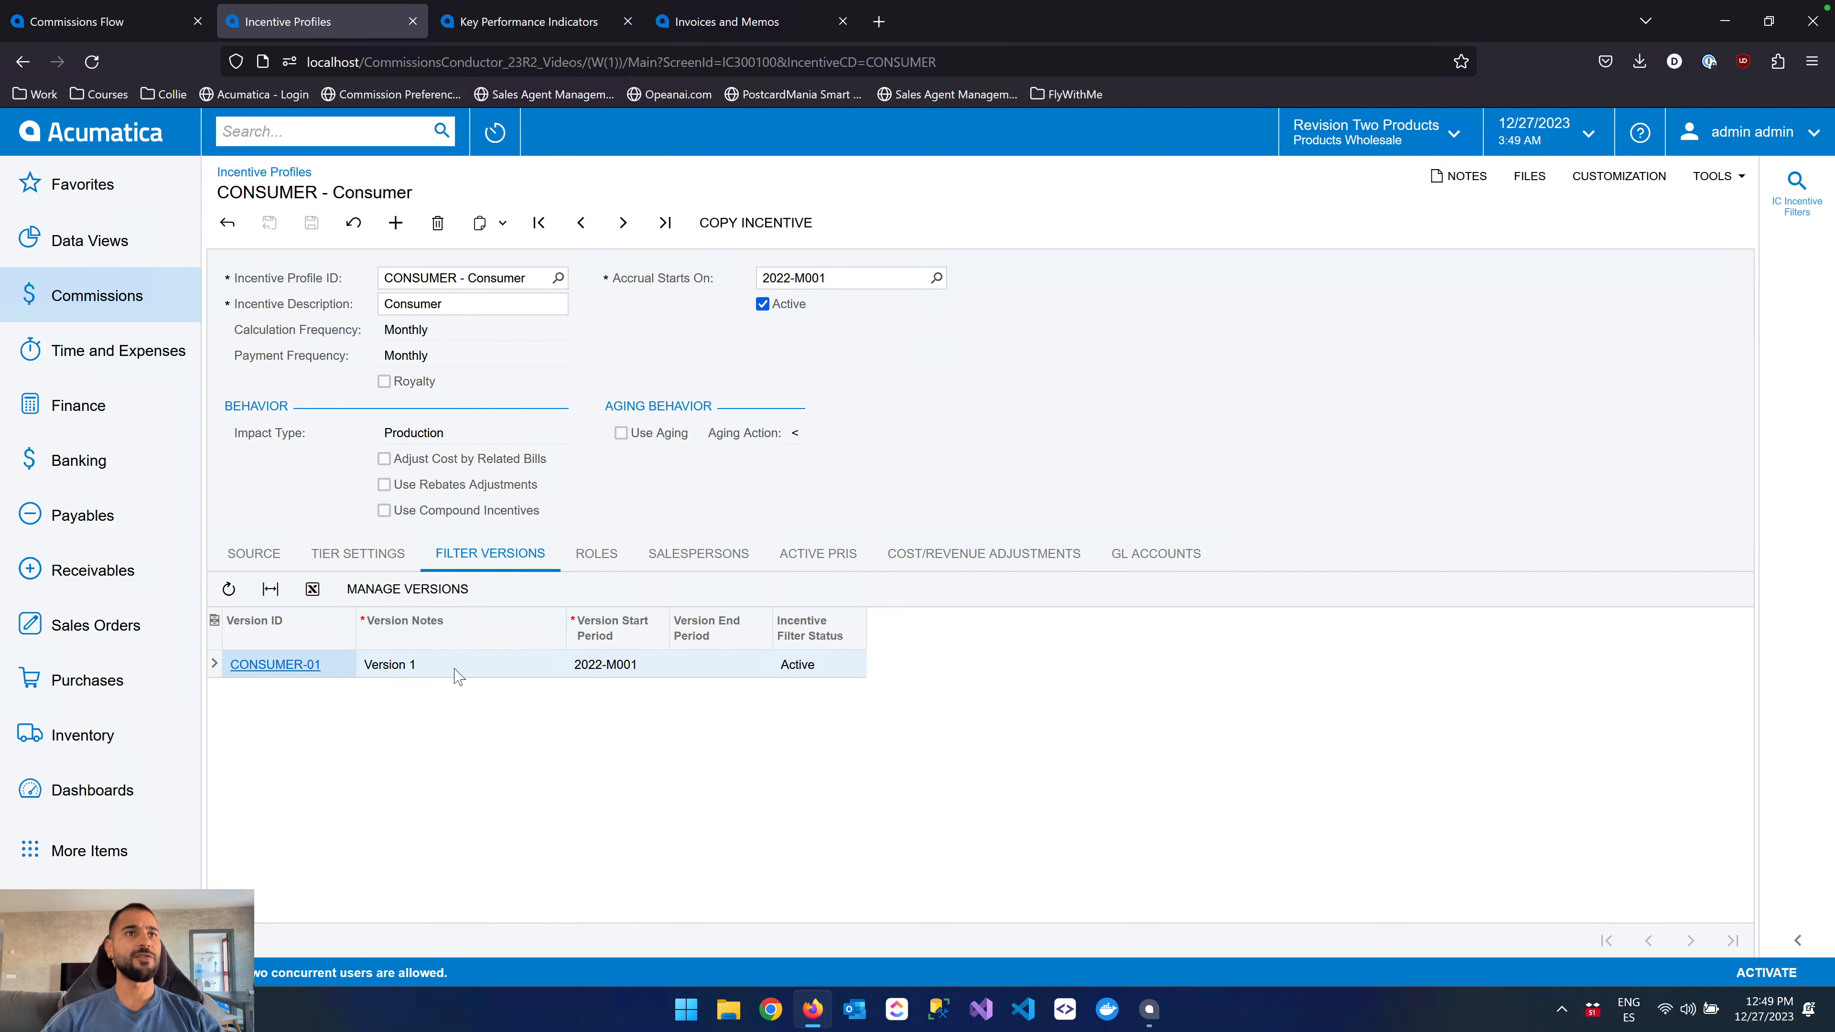
pyautogui.click(275, 664)
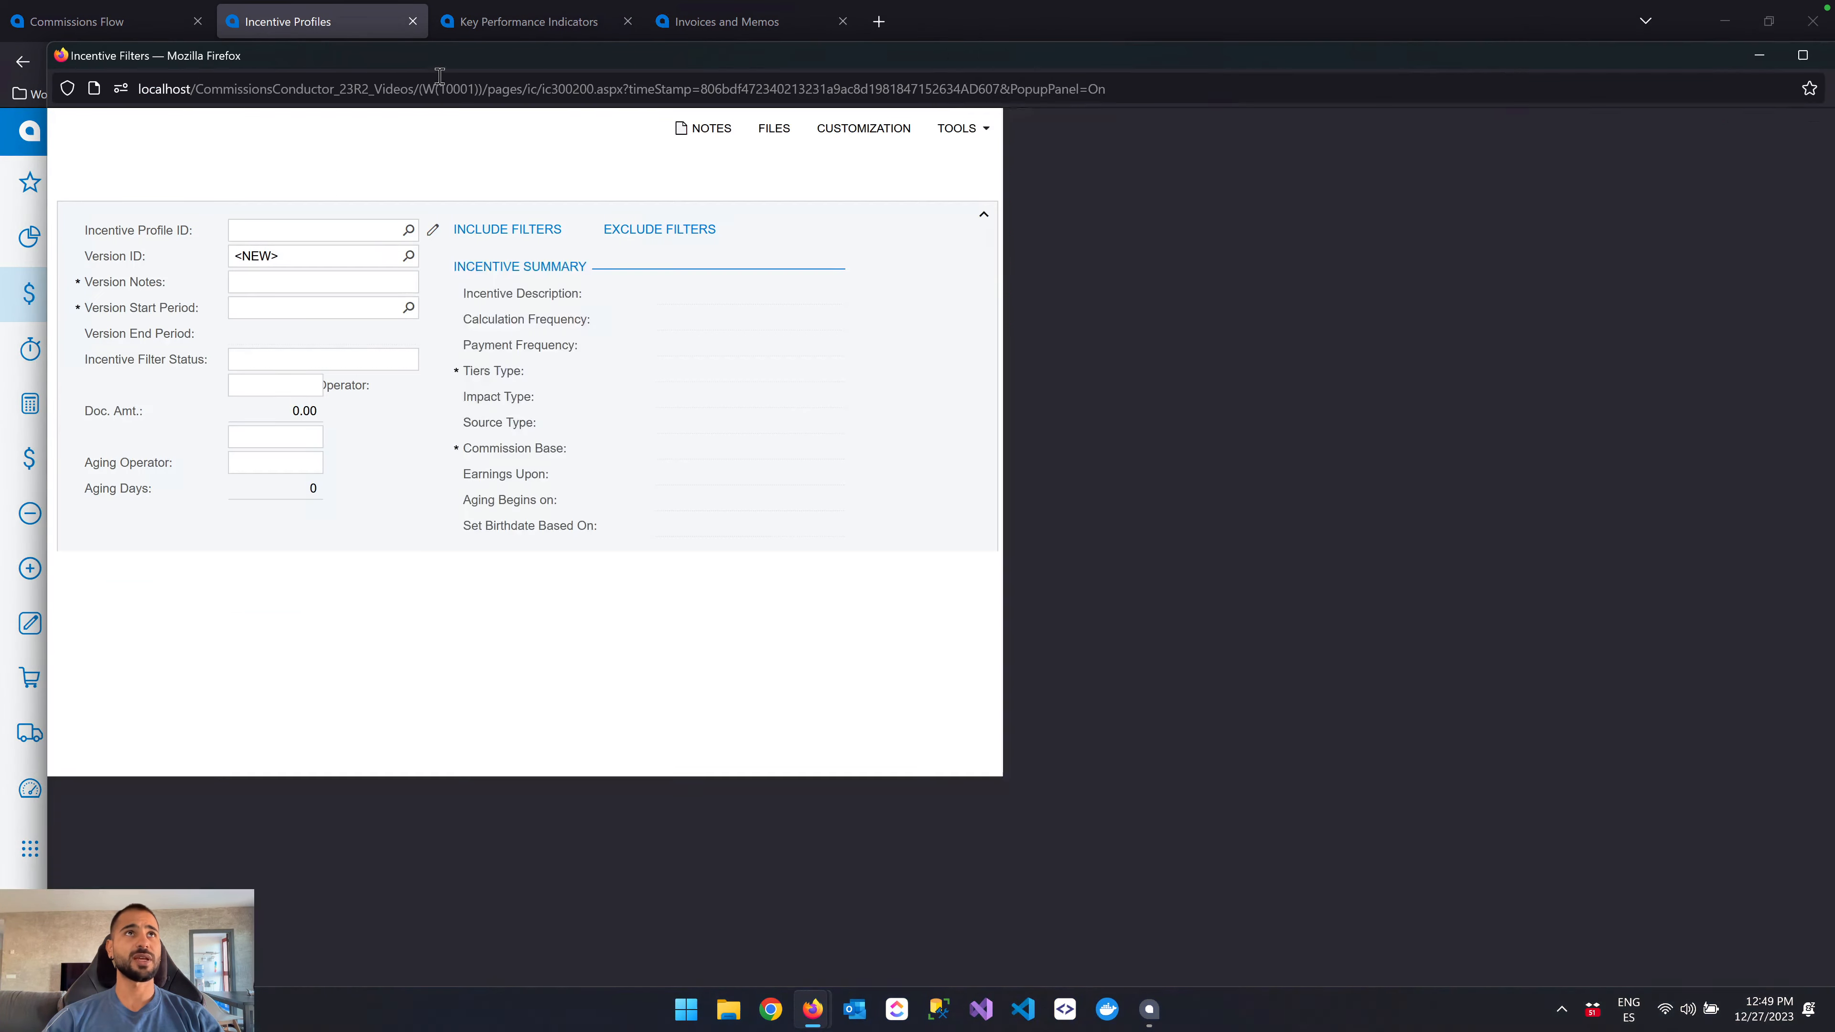
pyautogui.moveTo(421, 58); pyautogui.dragTo(867, 96)
pyautogui.doubleClick(869, 98)
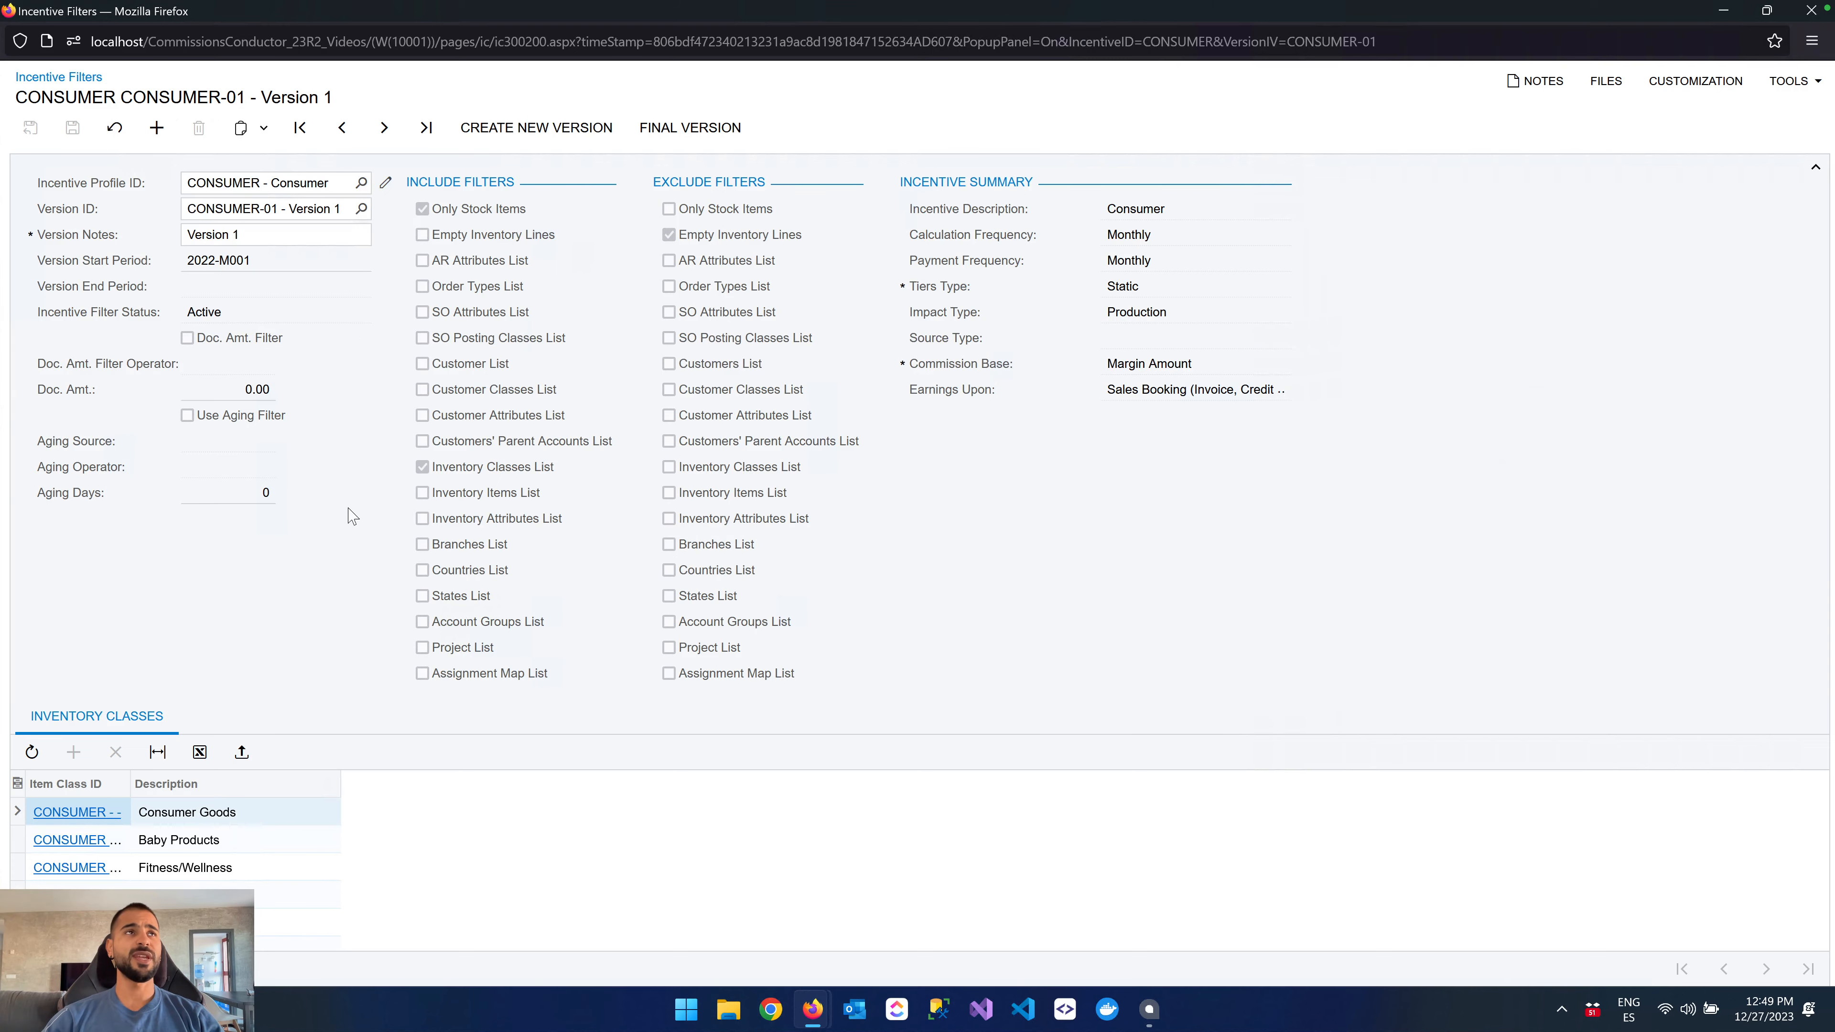
# Shrink the CONSUMER-01 filter window and place it over the Incentive Profiles page.
pyautogui.doubleClick(253, 25)
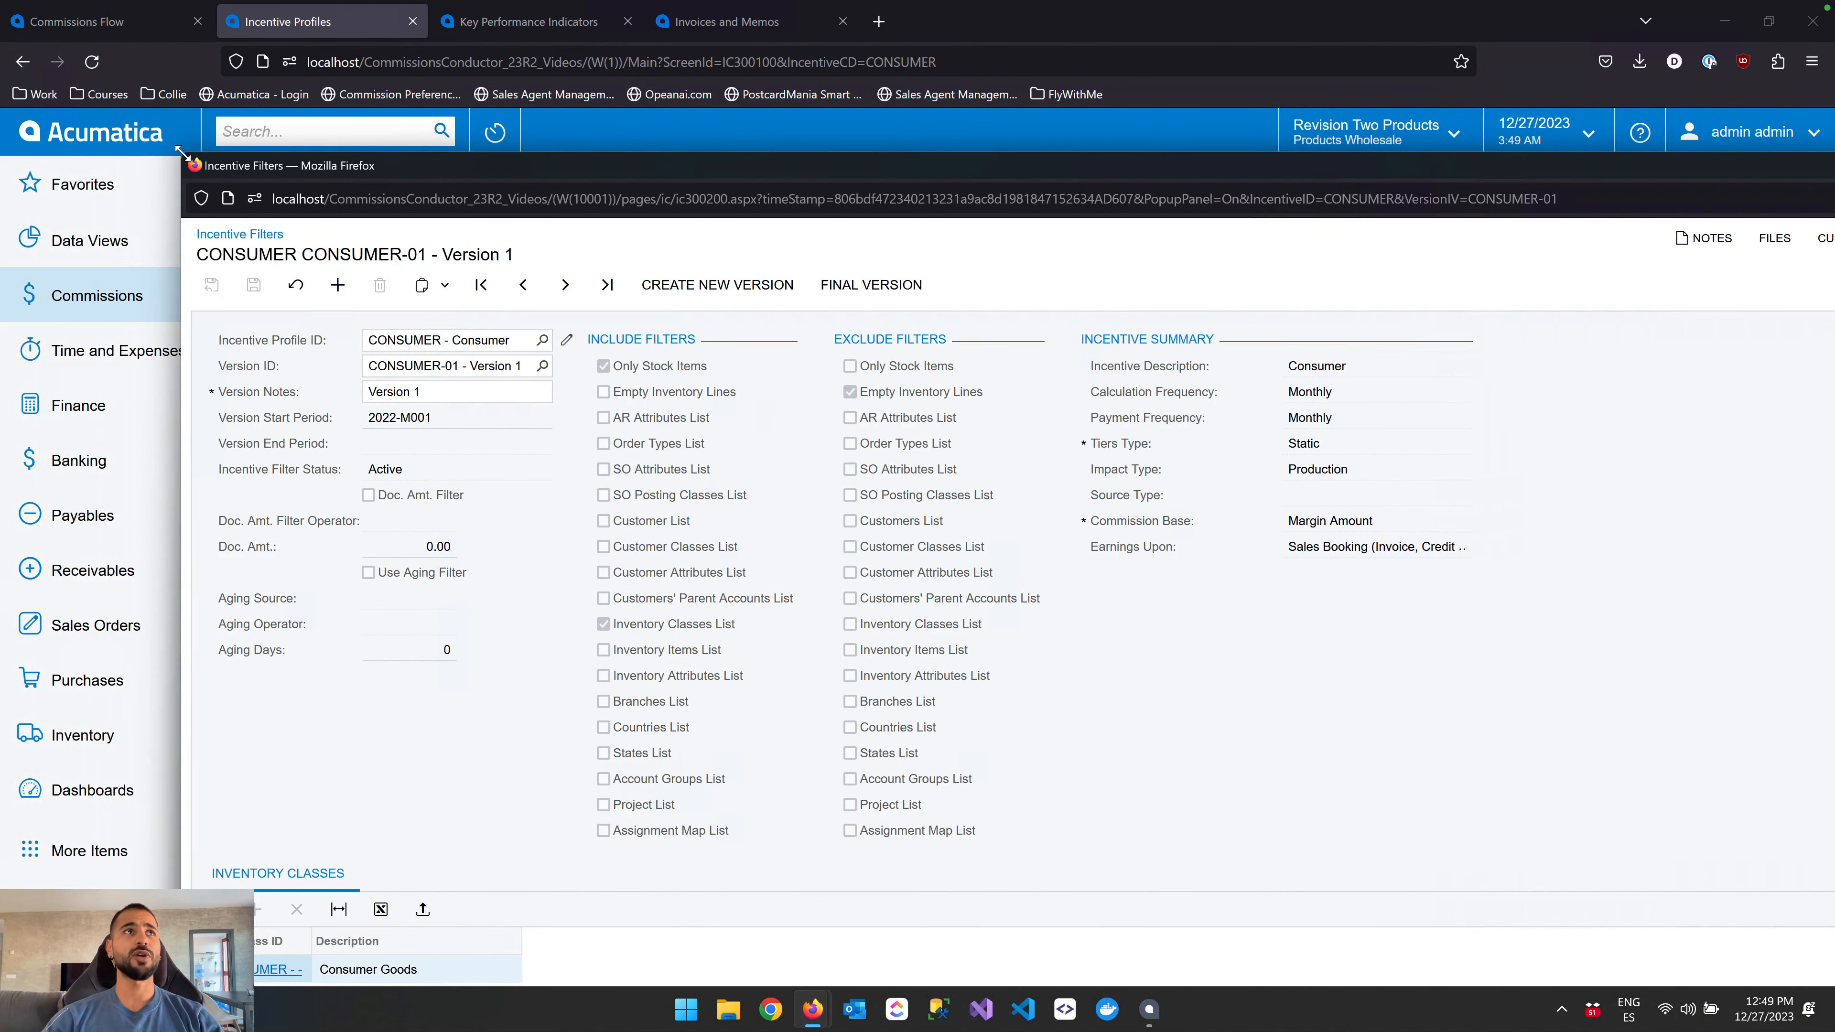
pyautogui.moveTo(312, 216); pyautogui.dragTo(518, 207)
pyautogui.moveTo(687, 216)
pyautogui.mouseDown()
pyautogui.moveTo(753, 217)
pyautogui.moveTo(497, 194)
pyautogui.moveTo(716, 208)
pyautogui.mouseUp()
pyautogui.moveTo(584, 197); pyautogui.dragTo(384, 196)
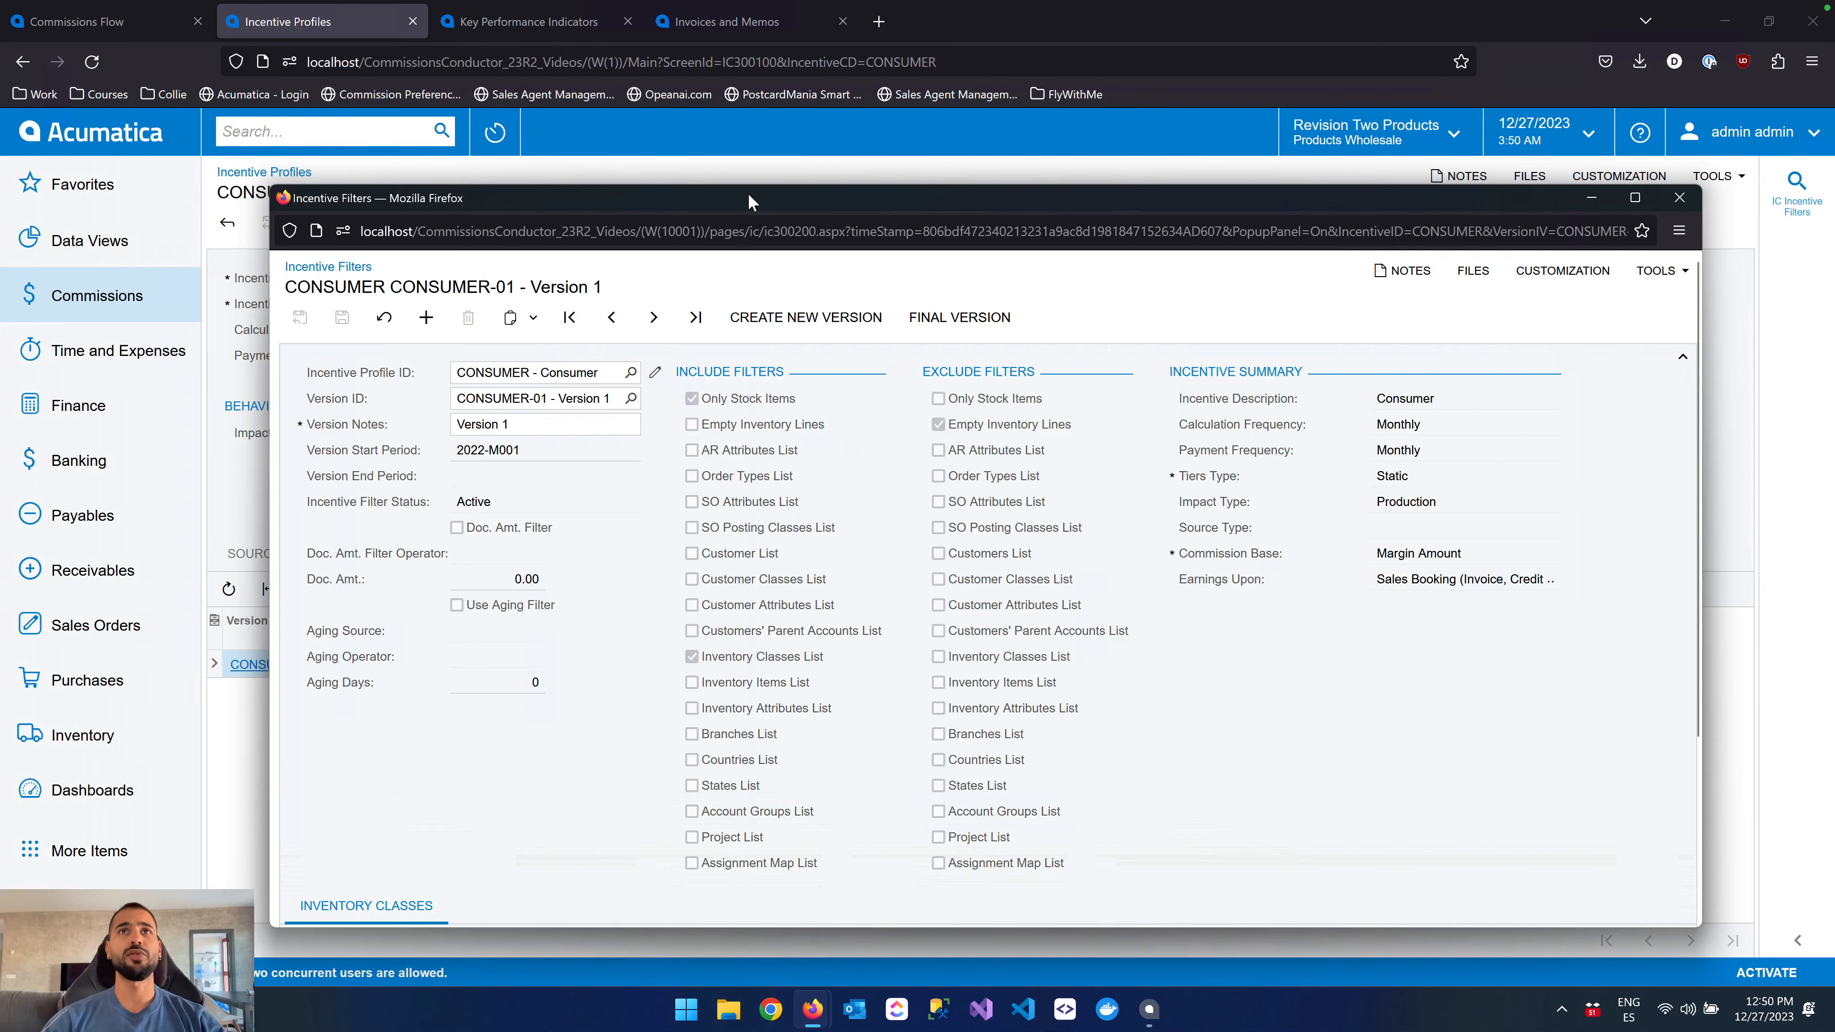
pyautogui.moveTo(749, 195); pyautogui.dragTo(714, 151)
# Create a new filter version for the CONSUMER profile with the notes "Version 2" and start period 2024-M001.
pyautogui.click(738, 269)
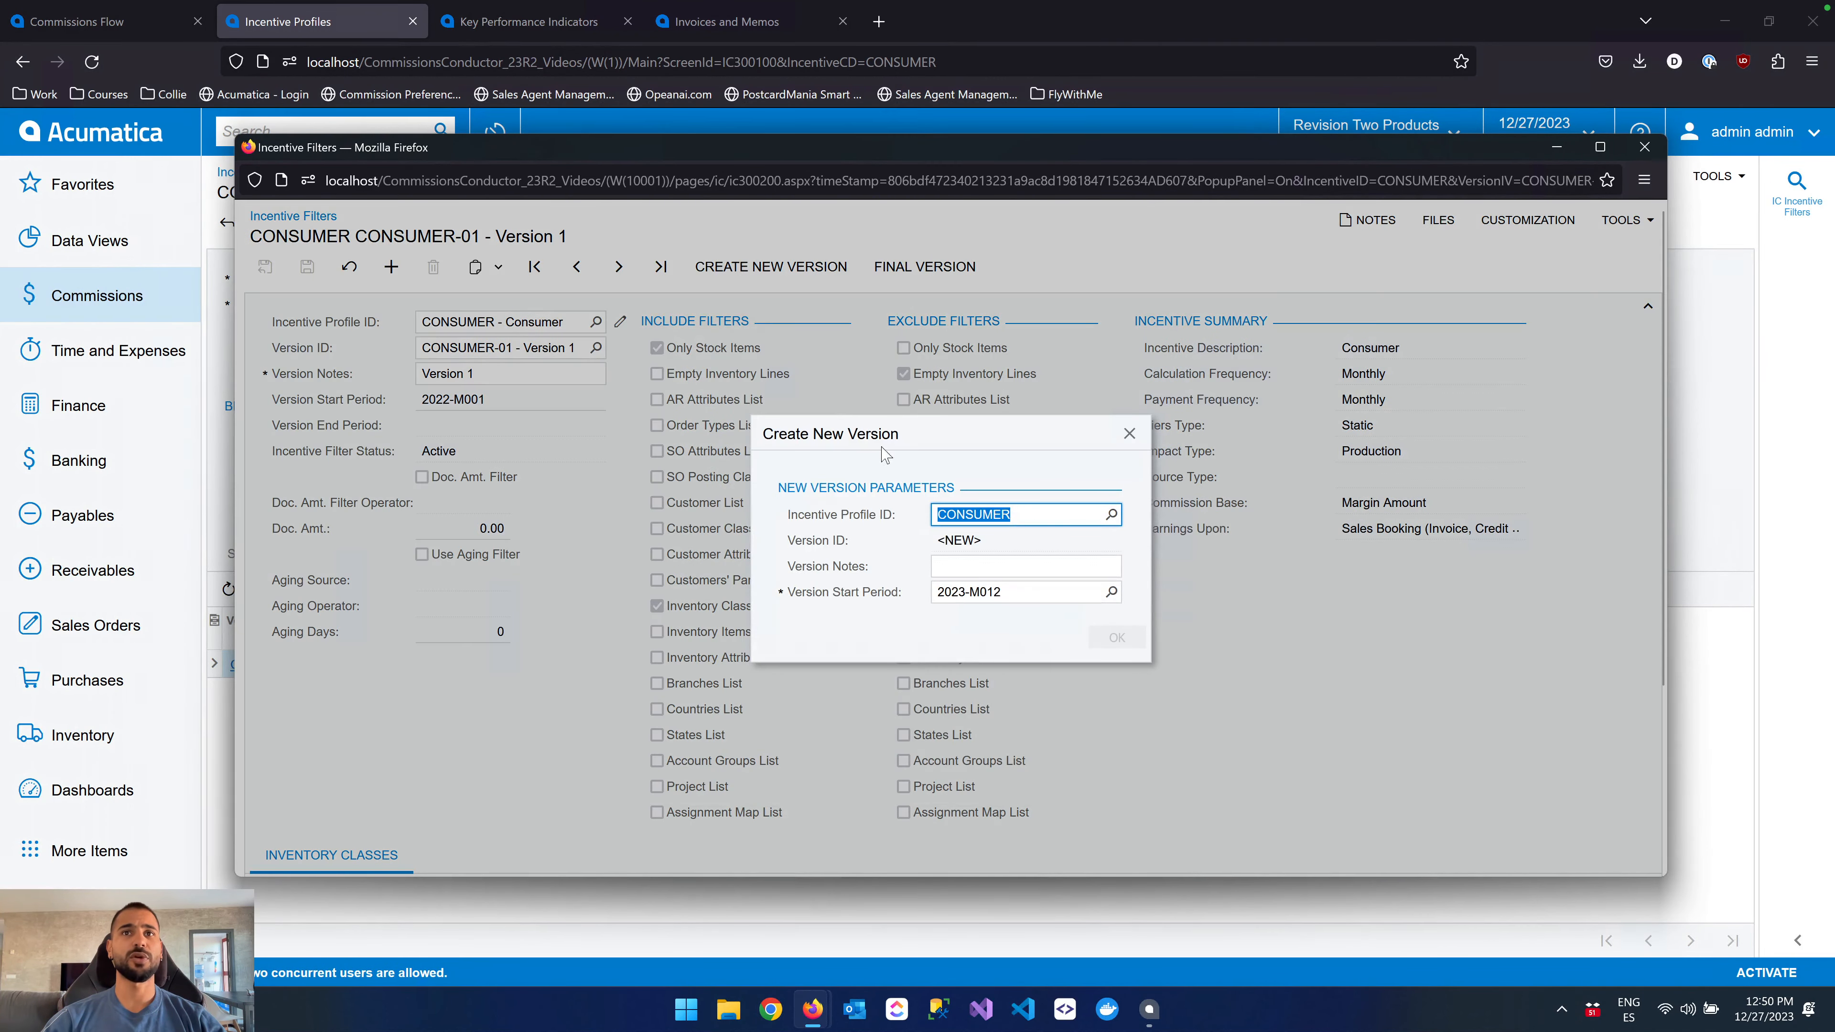
pyautogui.click(959, 571)
pyautogui.write('Ve')
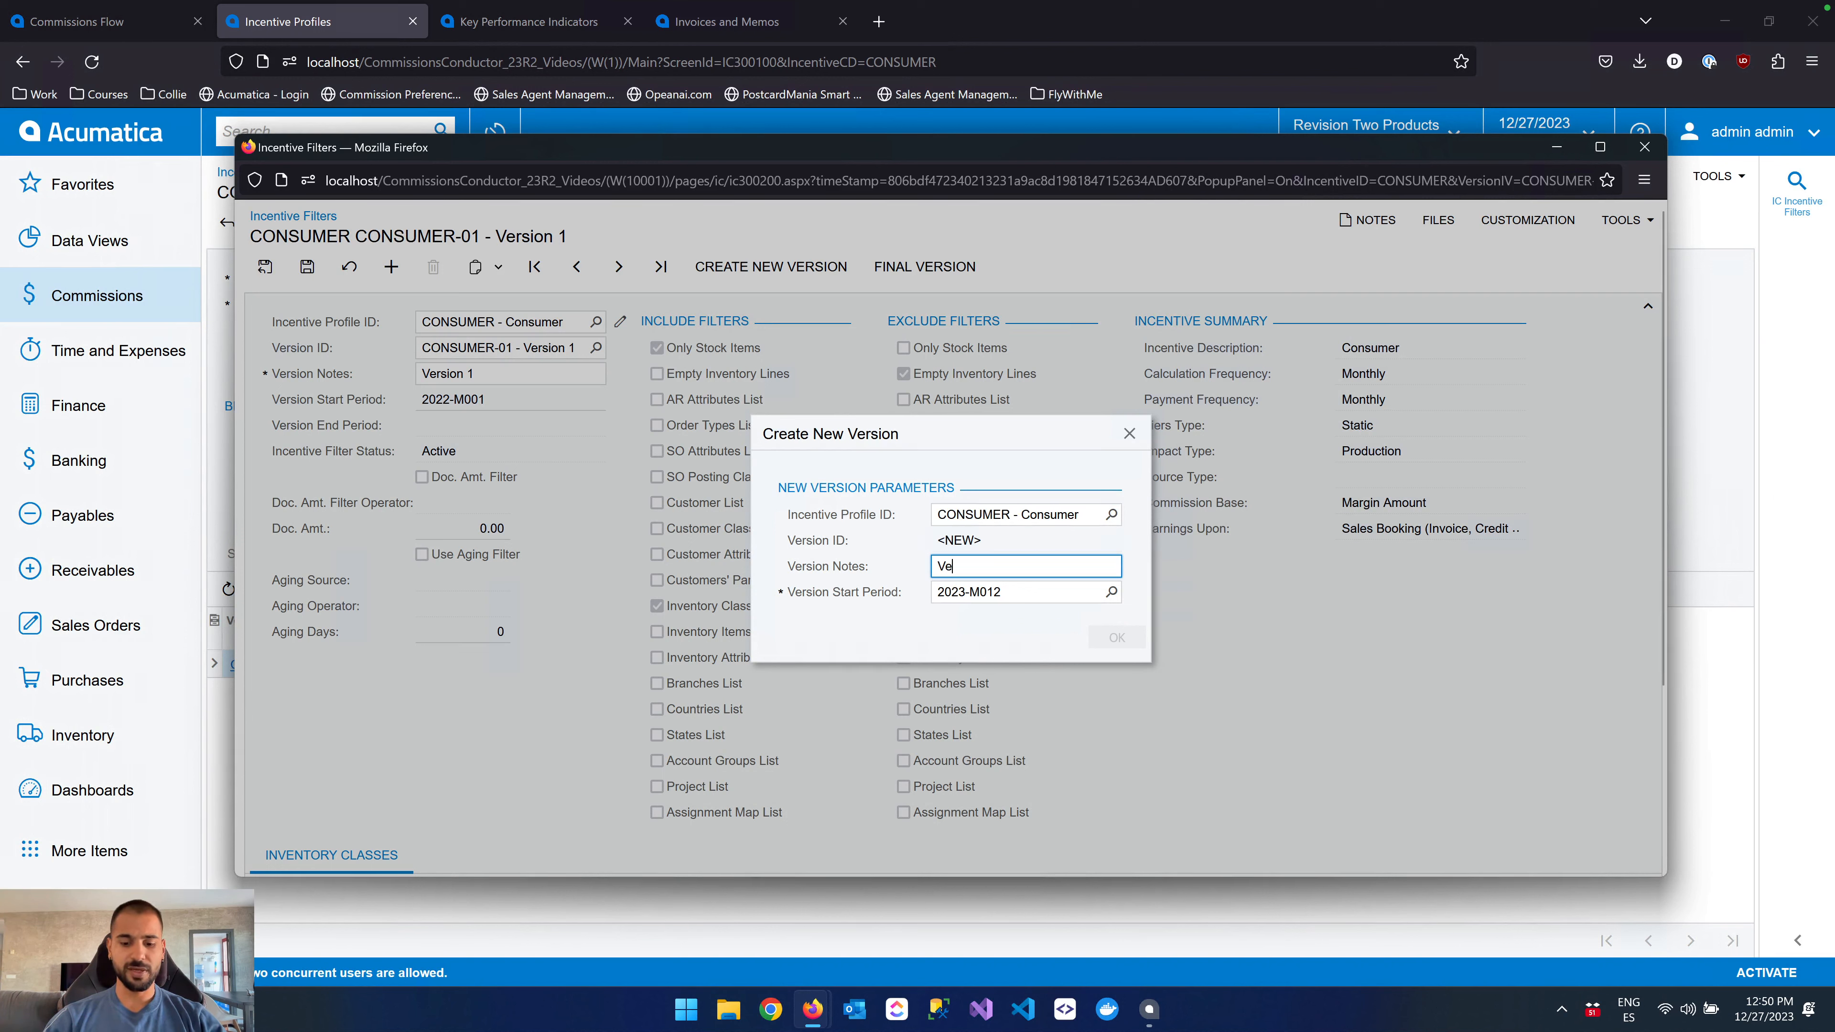
pyautogui.write('rsion 2')
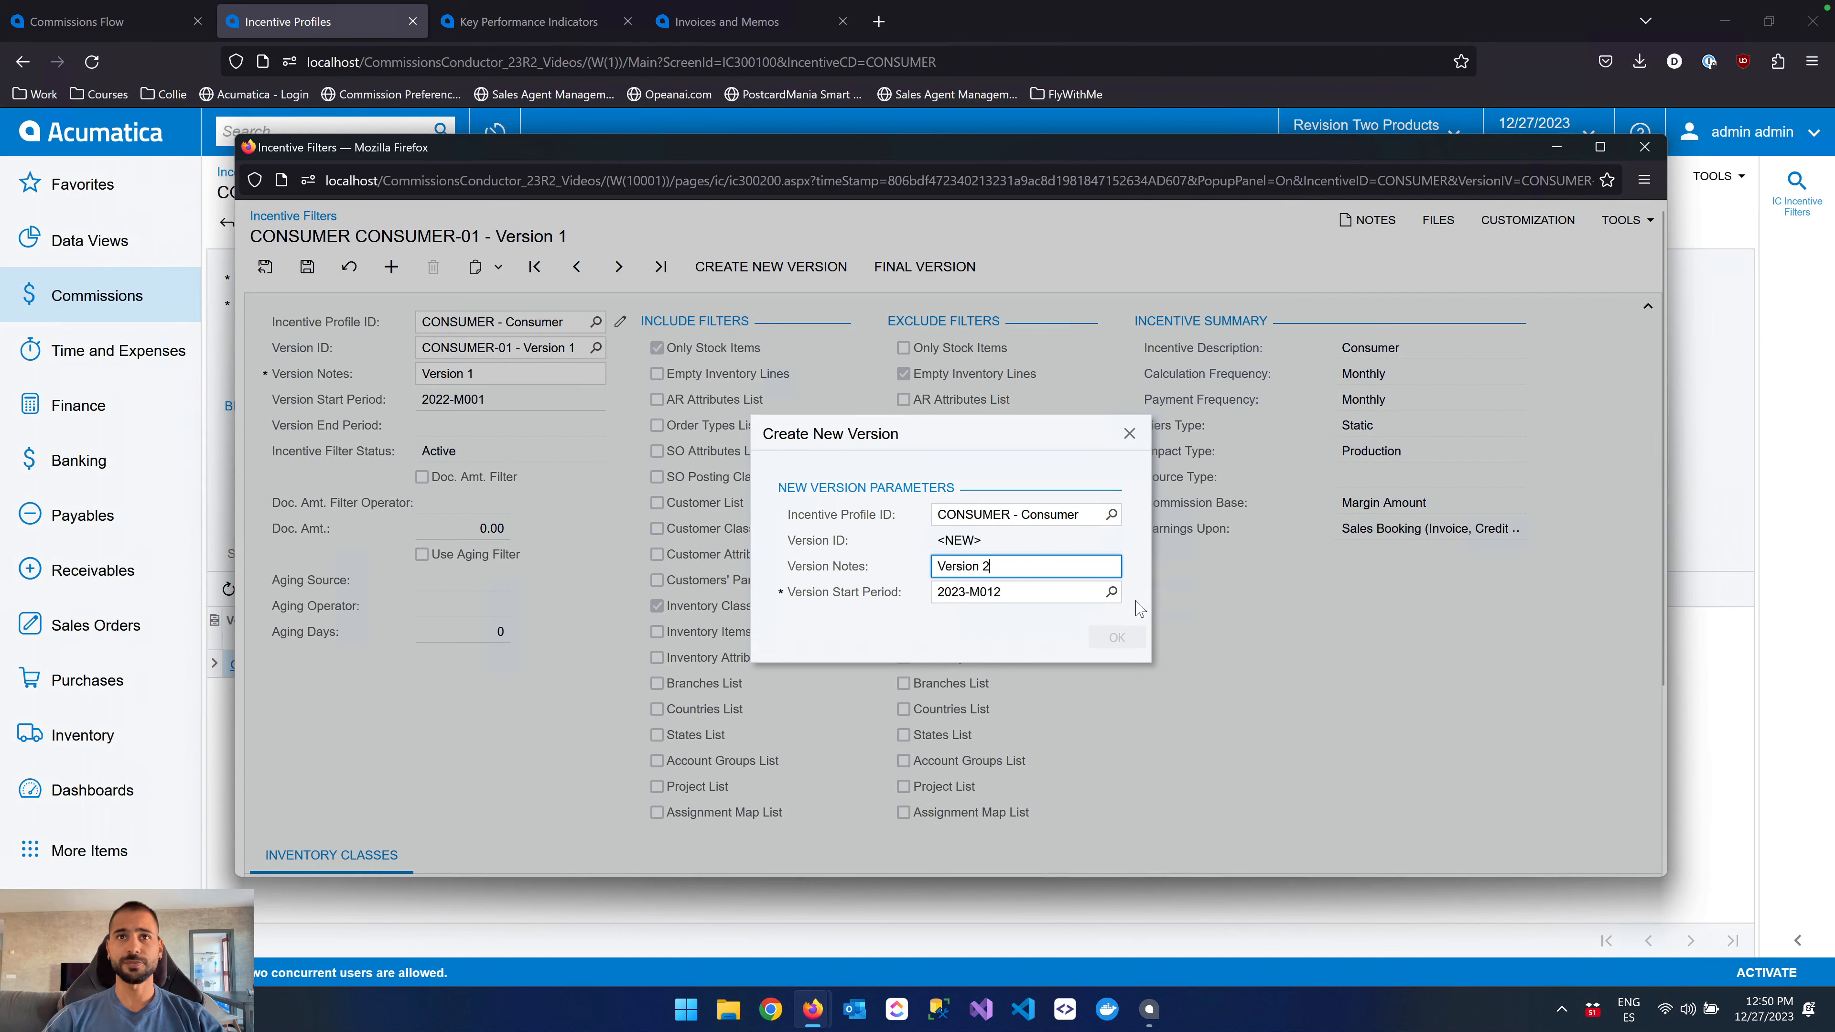
pyautogui.click(1052, 584)
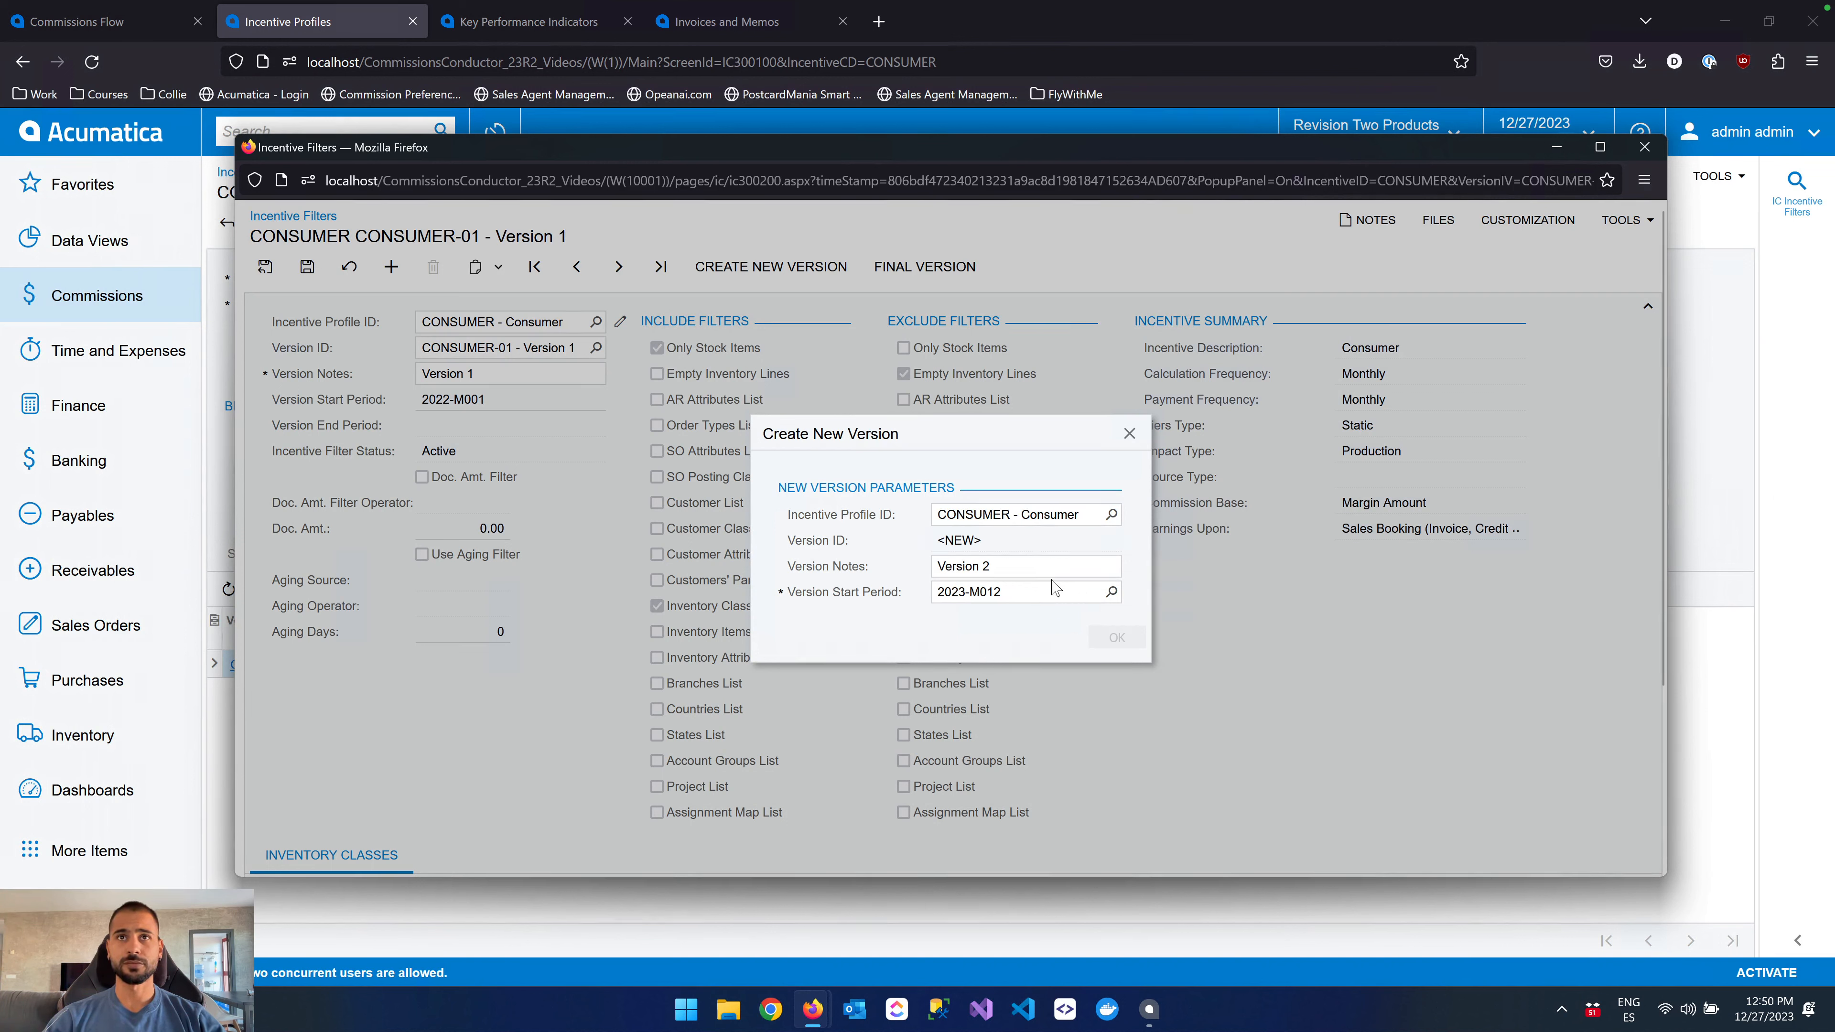
pyautogui.click(1108, 592)
pyautogui.click(1111, 593)
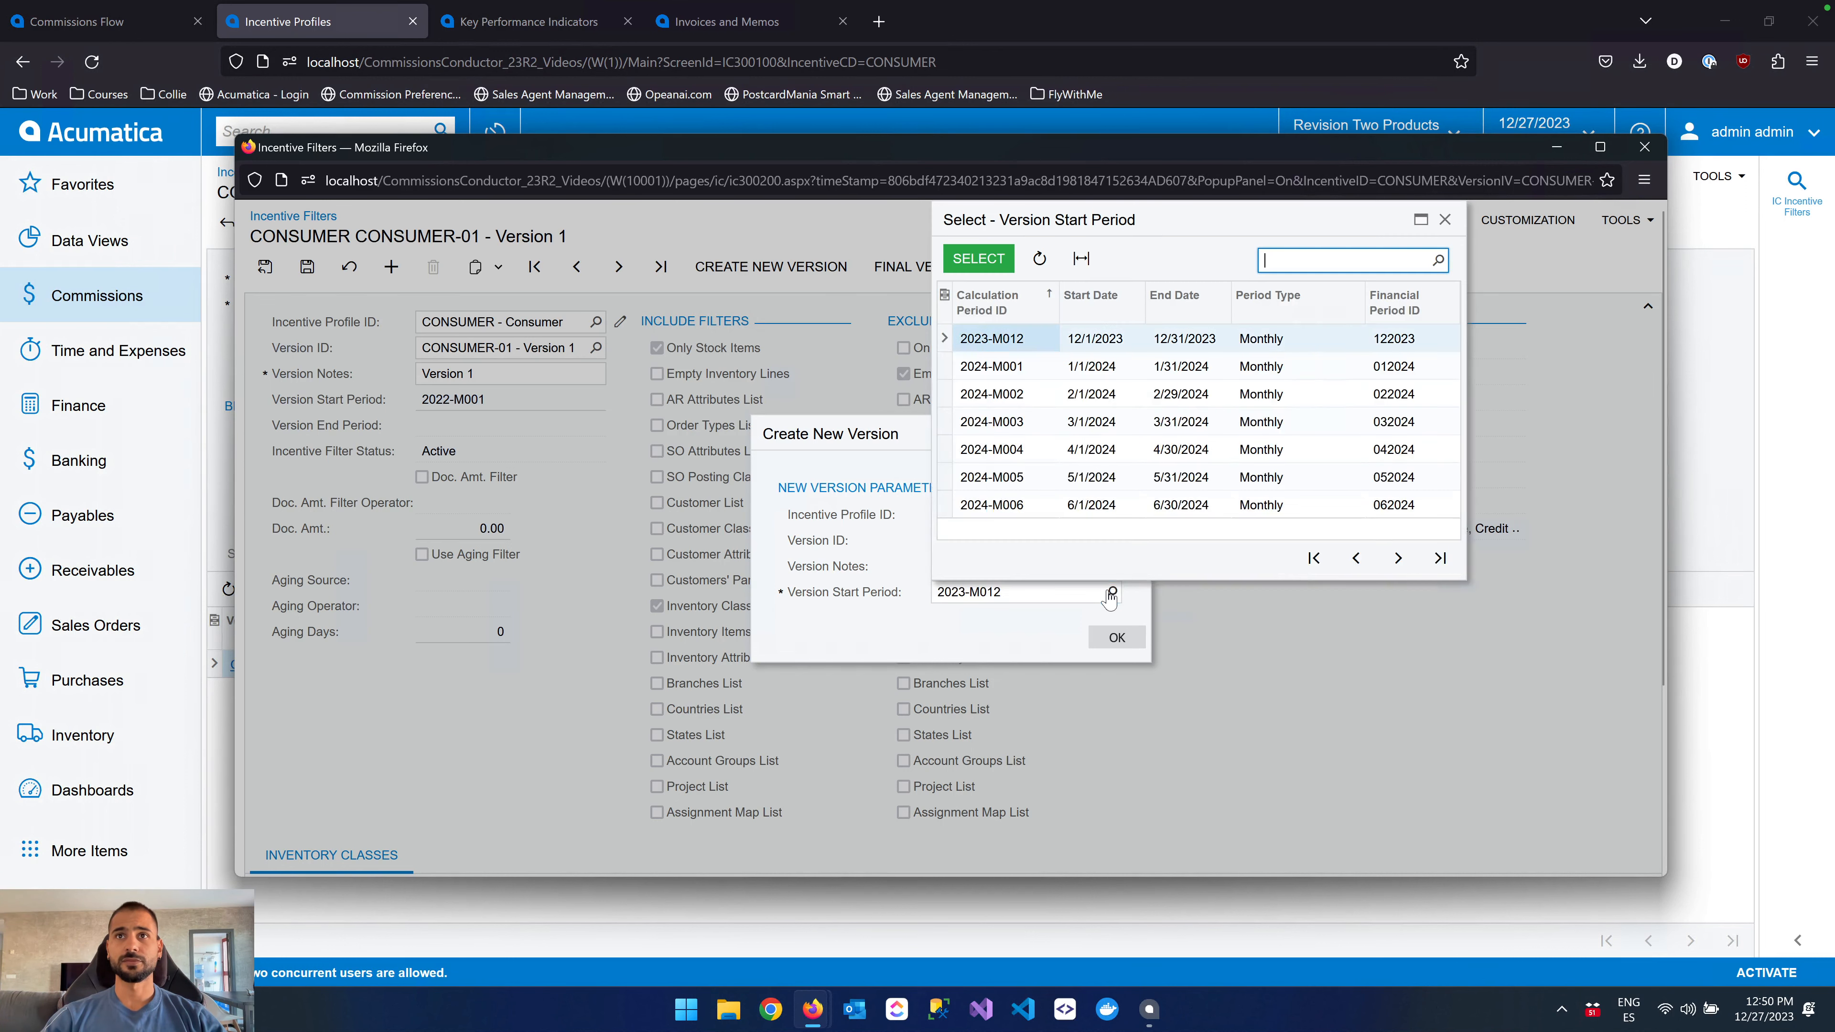
pyautogui.doubleClick(1016, 370)
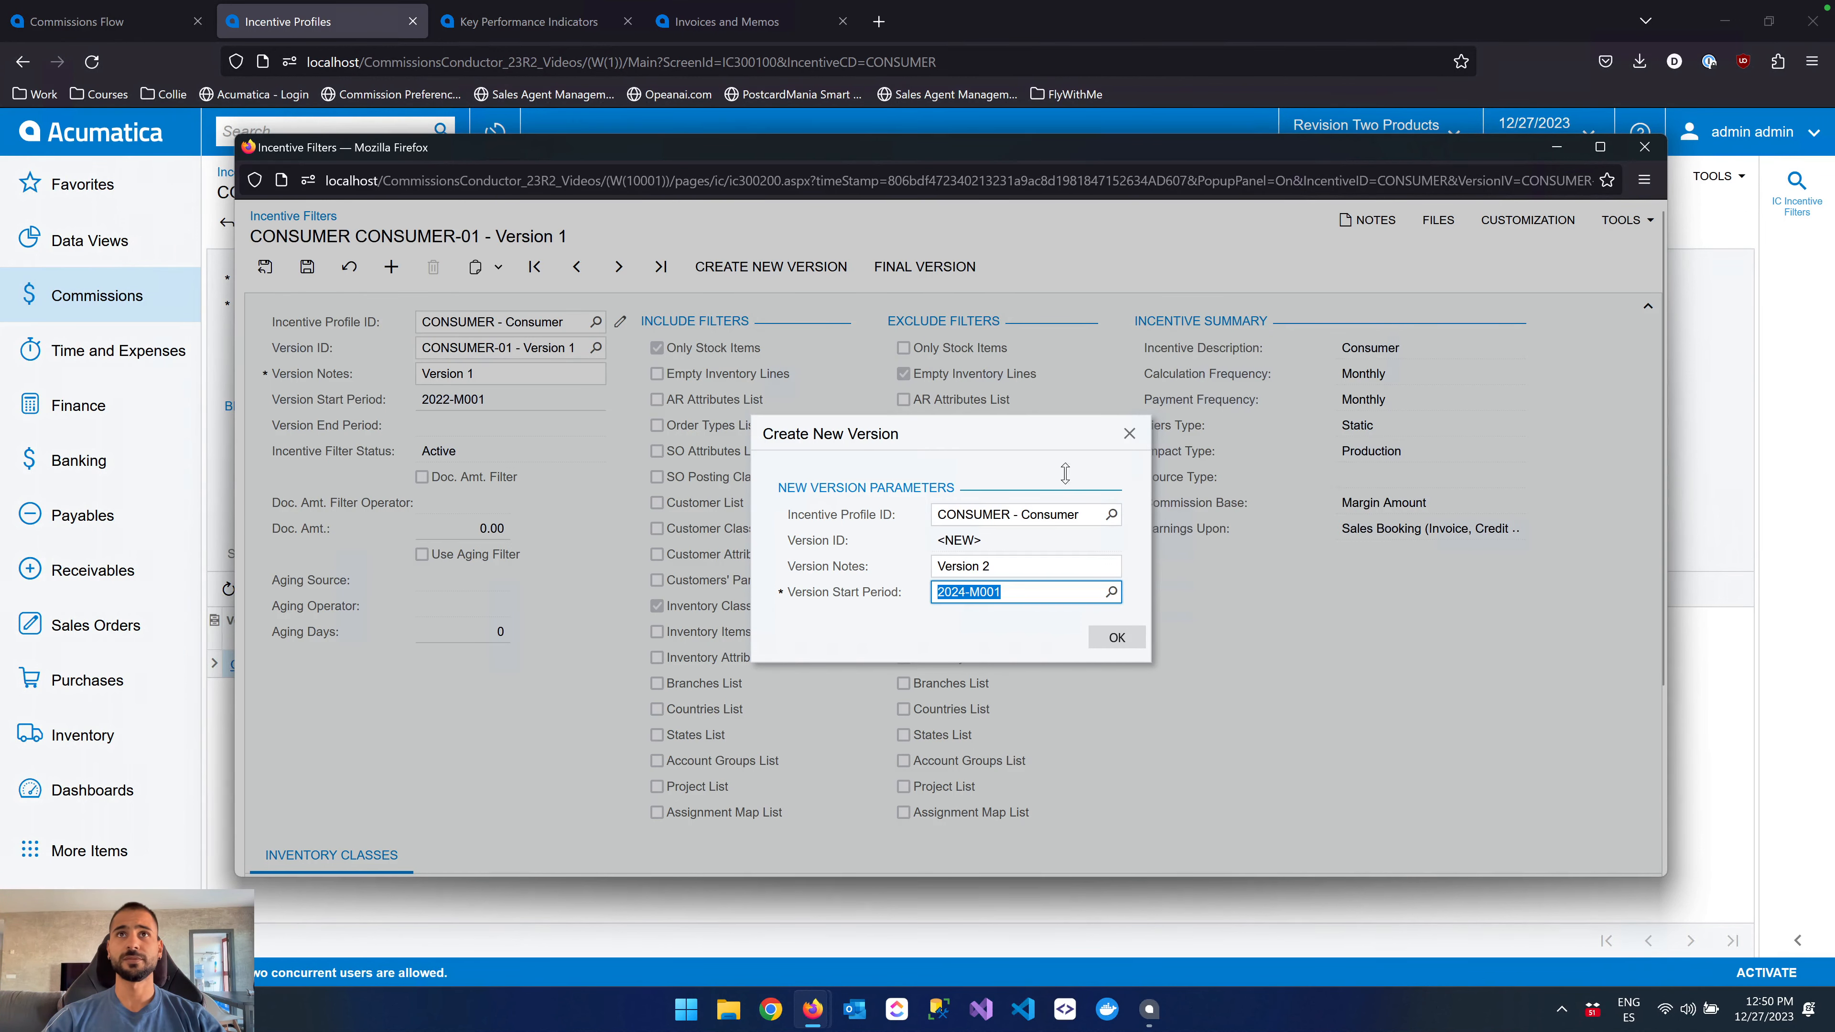
pyautogui.click(1117, 637)
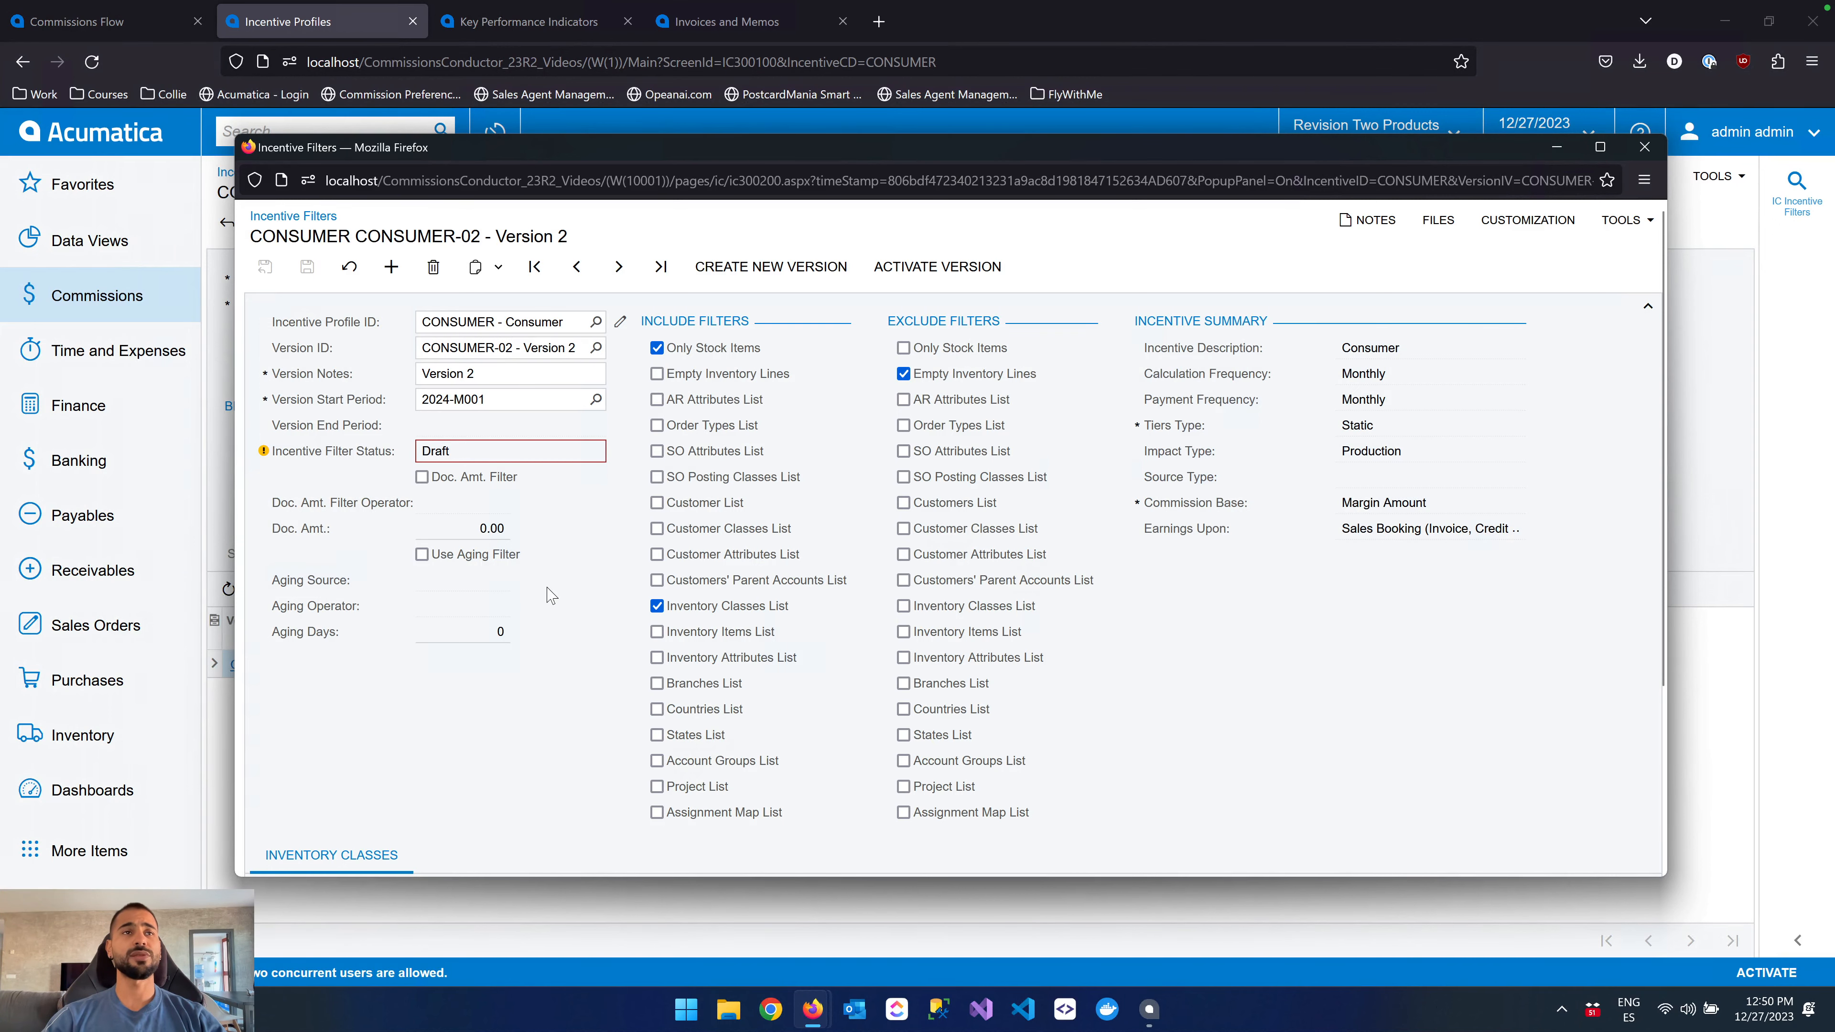
# Compare the filters and inventory classes of the new CONSUMER-02 version with those of CONSUMER-01.
pyautogui.scroll(-3, 550, 600)
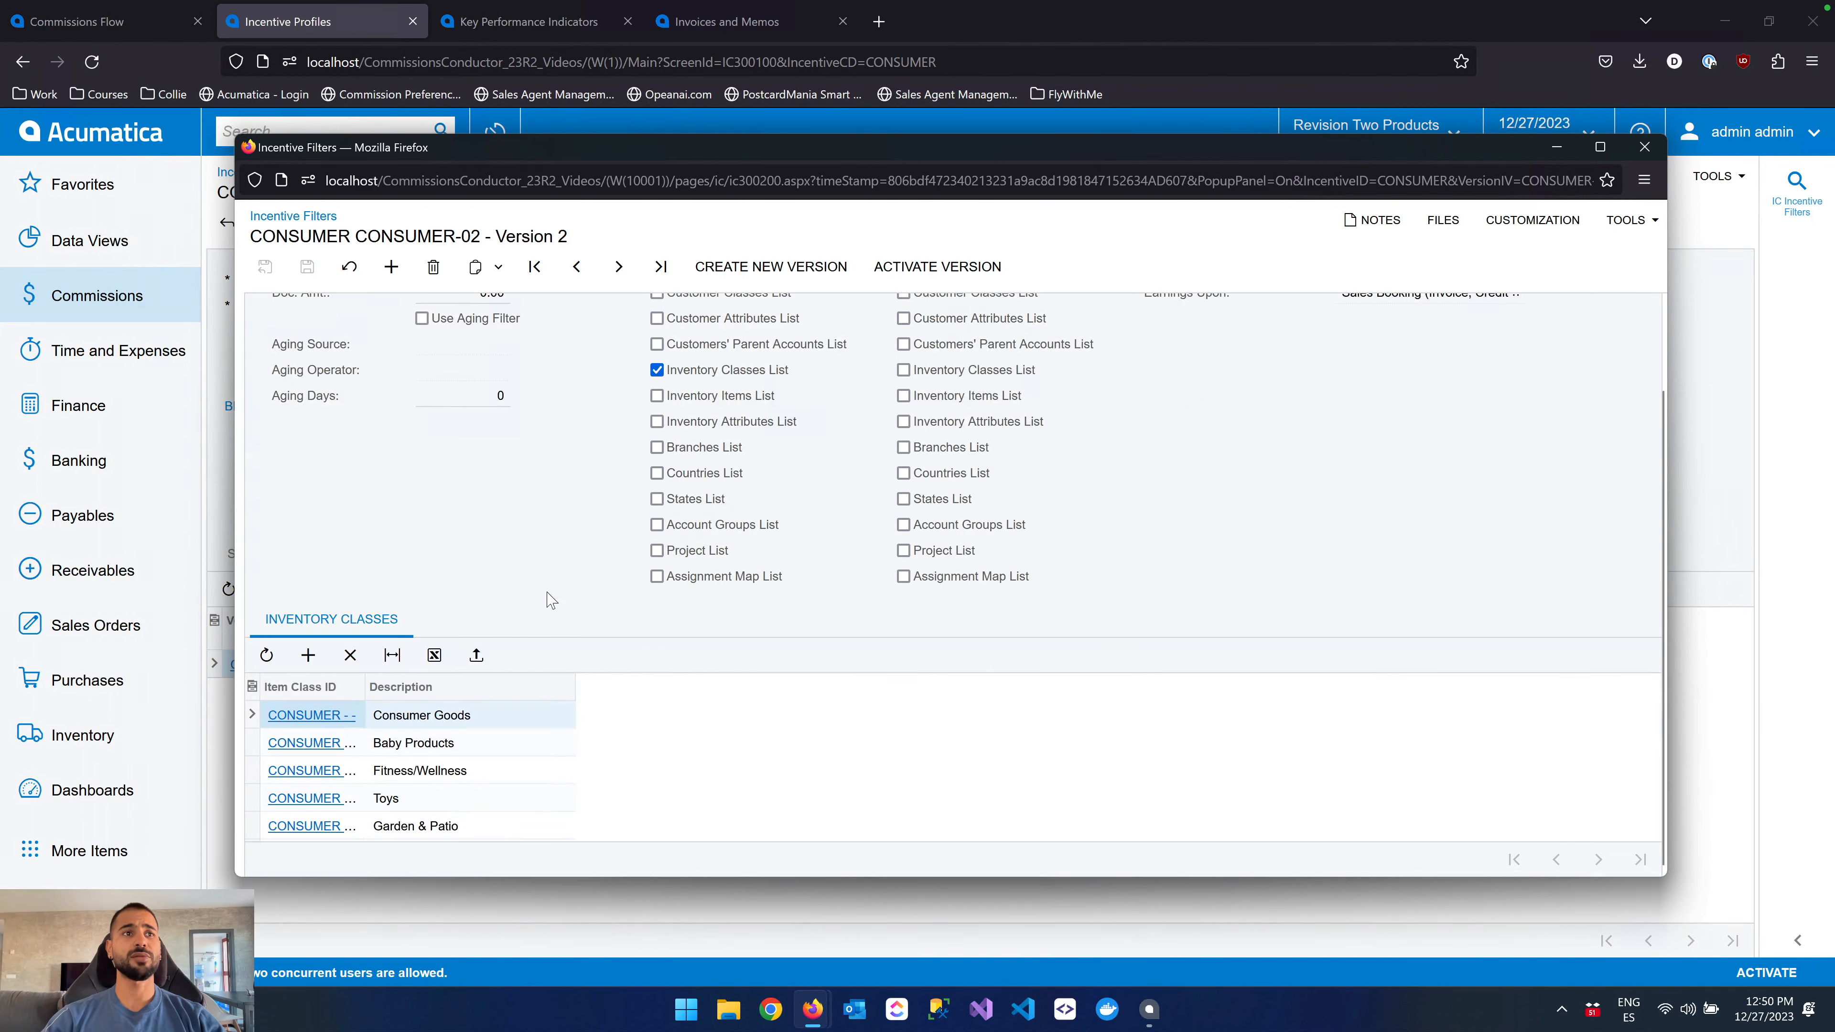
pyautogui.scroll(3, 551, 600)
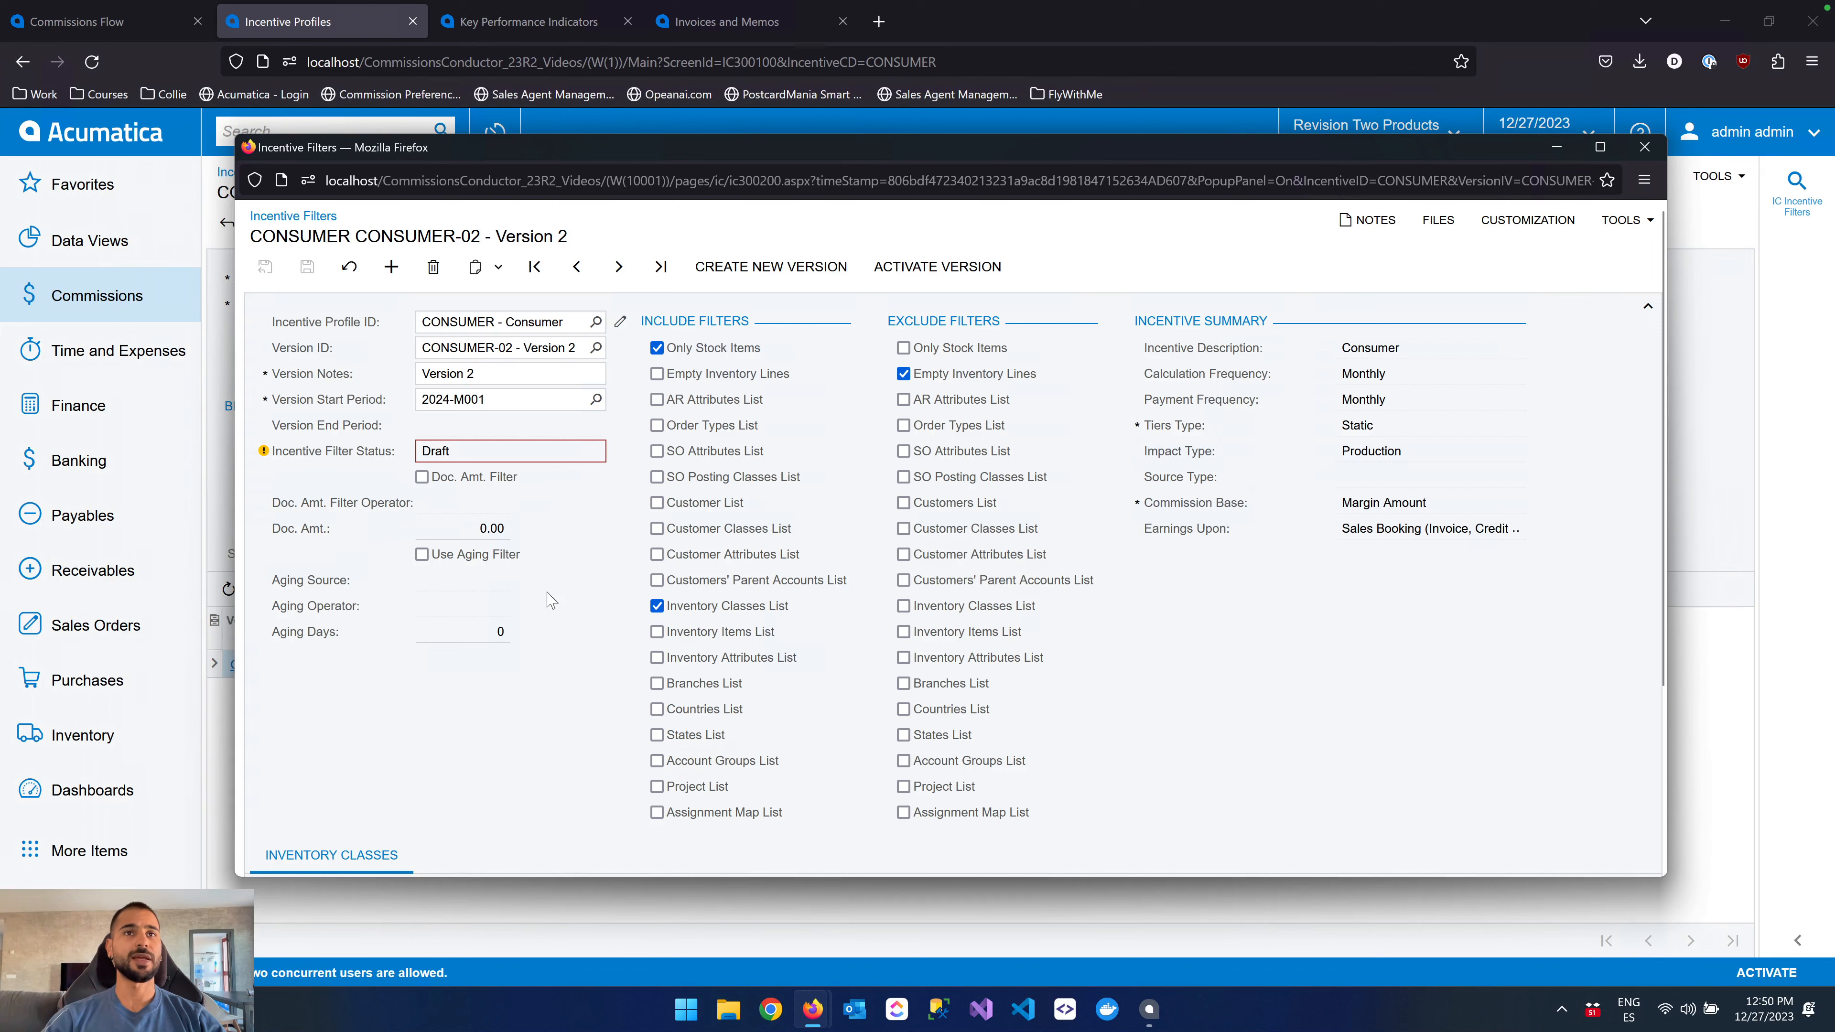
pyautogui.scroll(-3, 550, 599)
pyautogui.scroll(3, 551, 600)
pyautogui.click(575, 266)
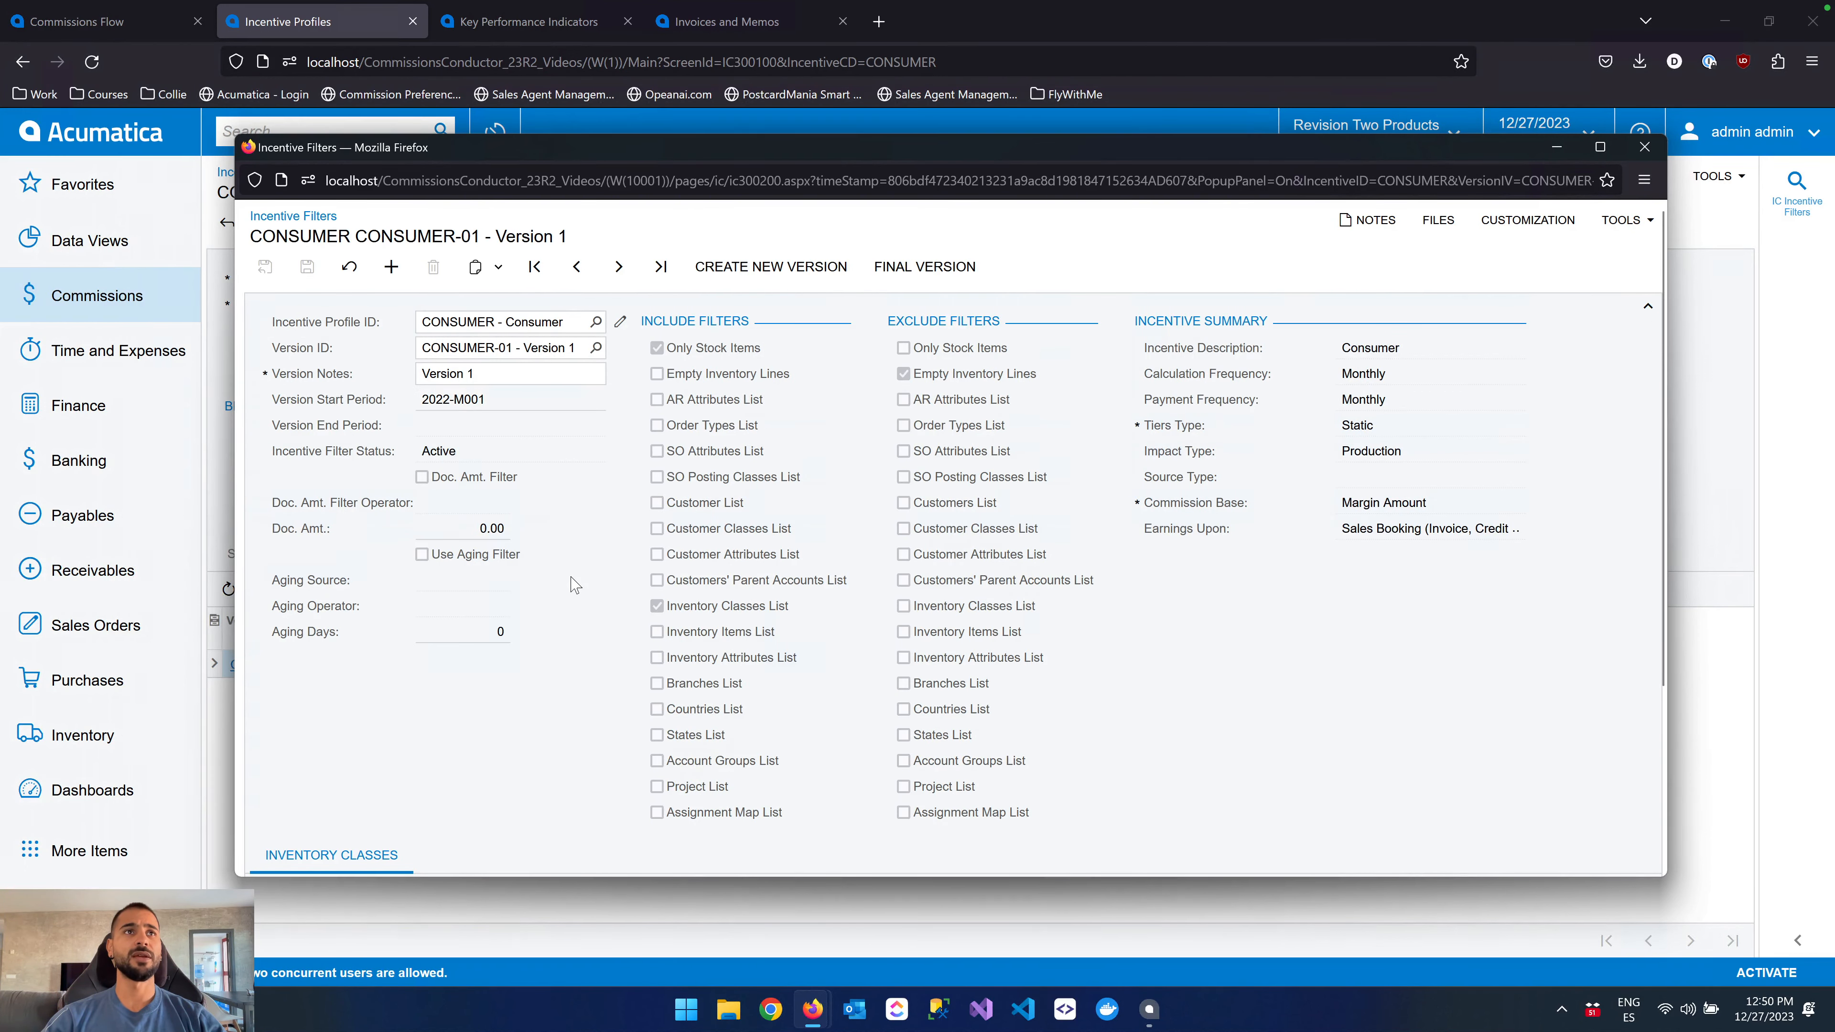
pyautogui.scroll(-3, 573, 586)
pyautogui.scroll(3, 574, 586)
pyautogui.scroll(-3, 497, 461)
pyautogui.scroll(2, 498, 464)
pyautogui.scroll(1, 497, 464)
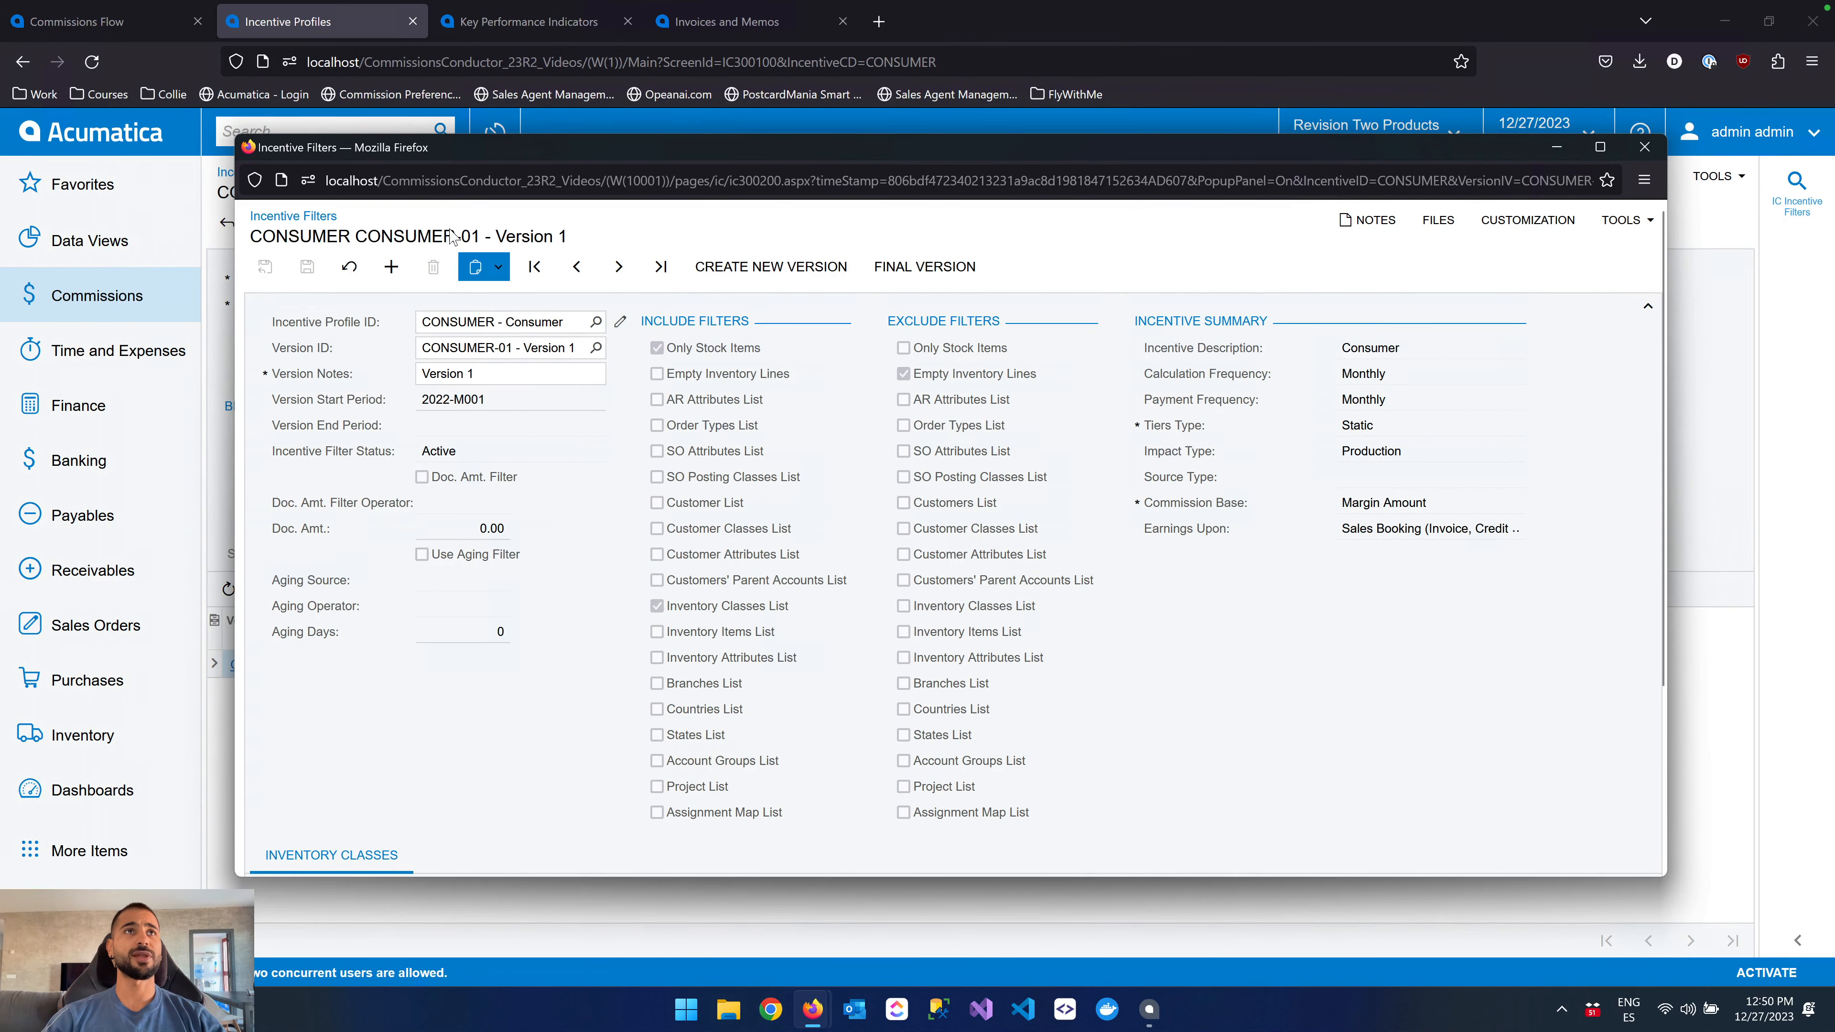
# Return to the CONSUMER-02 version and check its start period and filter status.
pyautogui.click(616, 267)
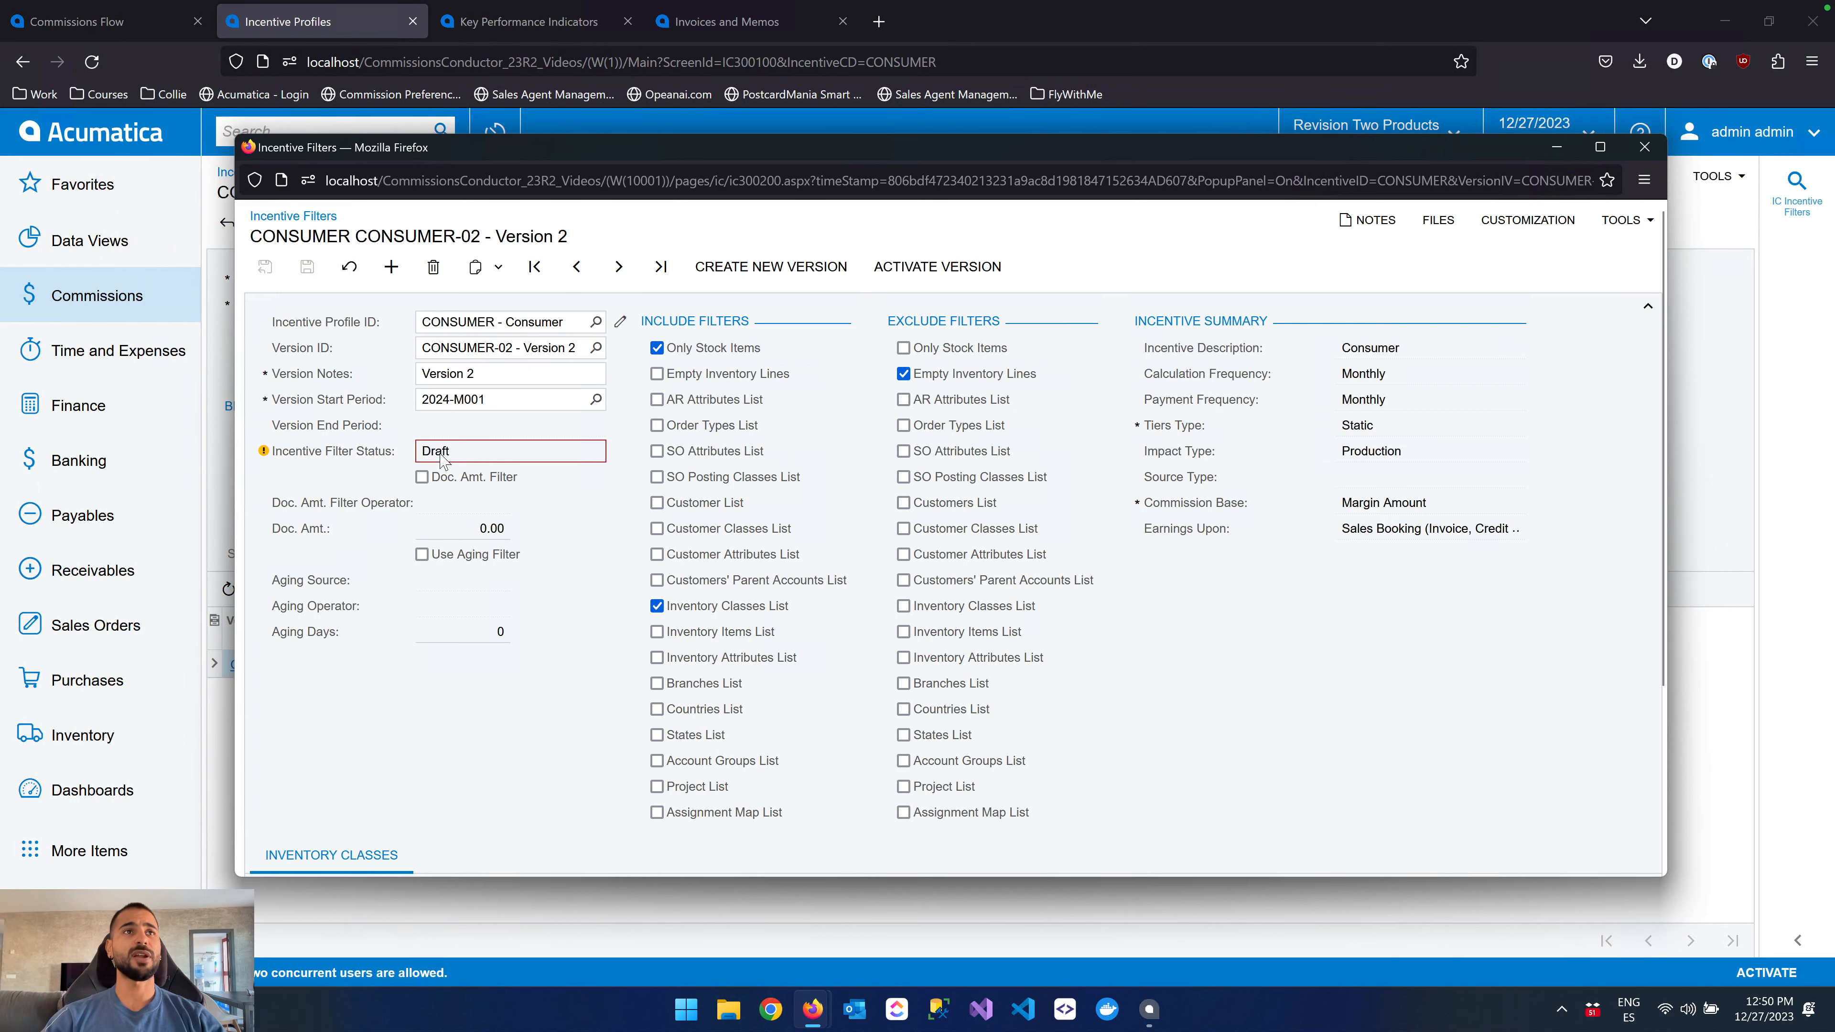
pyautogui.click(488, 399)
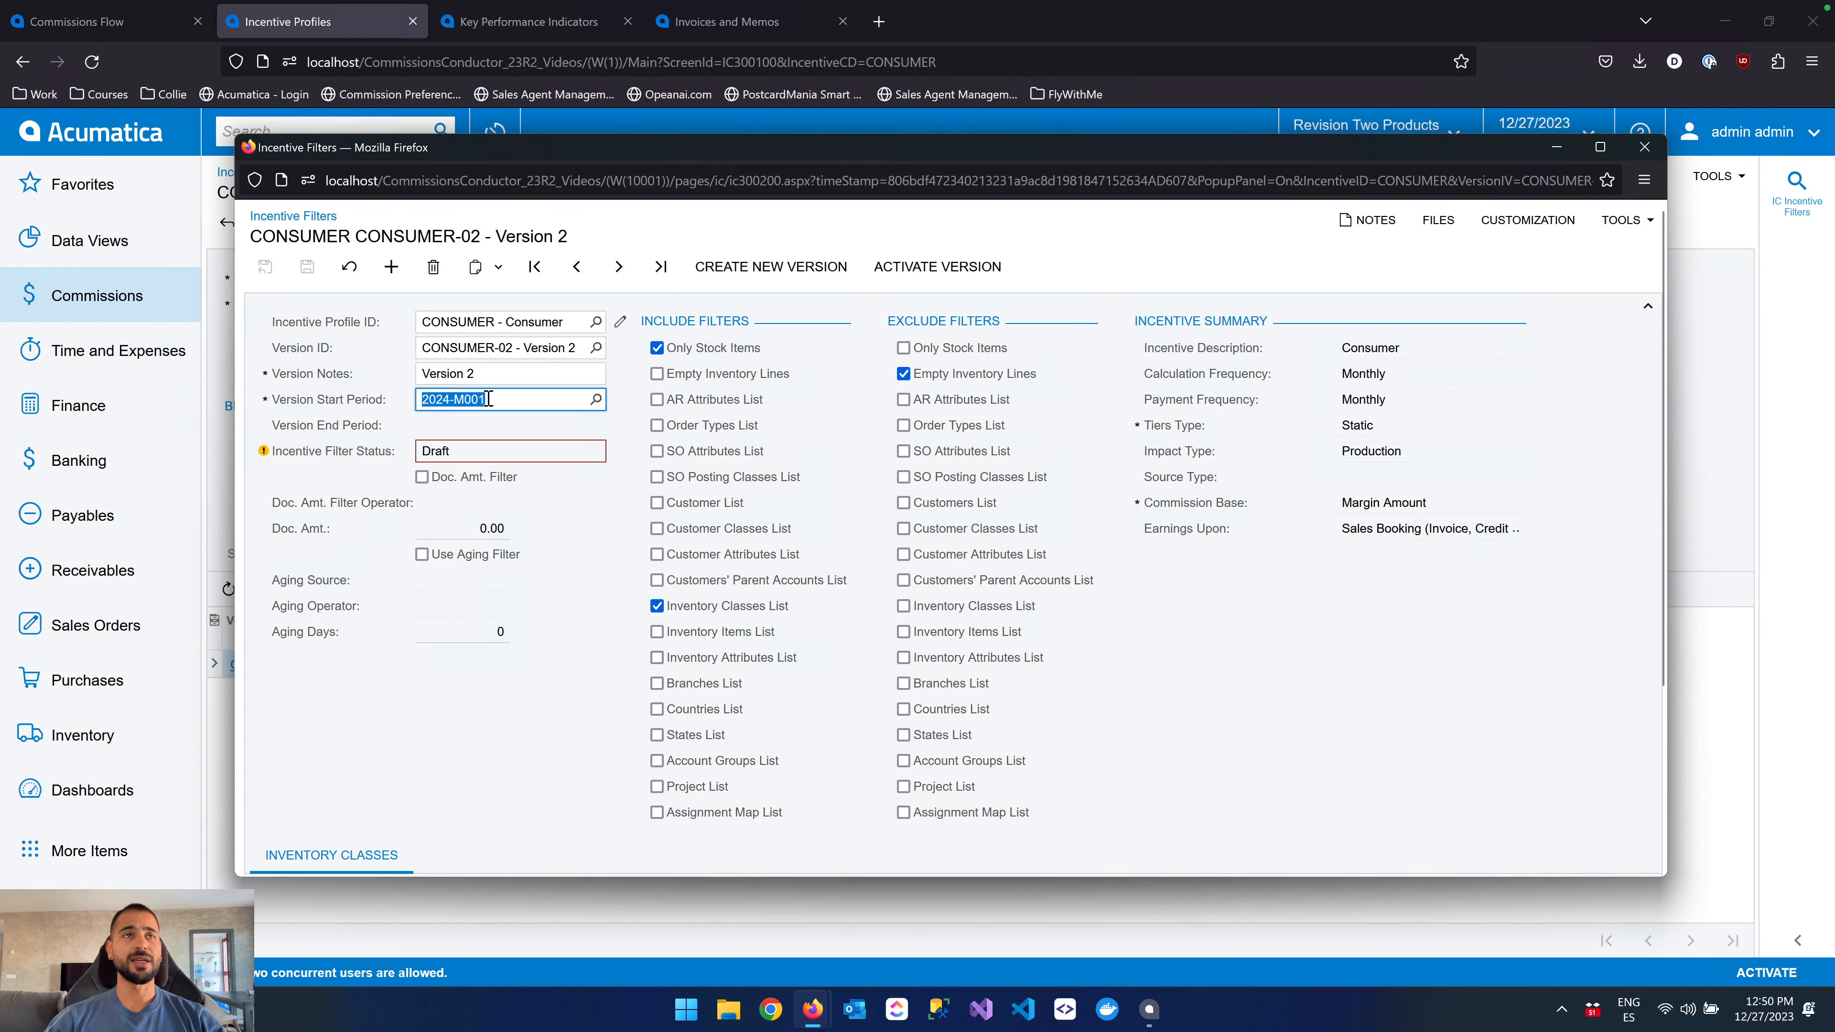
pyautogui.scroll(-3, 547, 526)
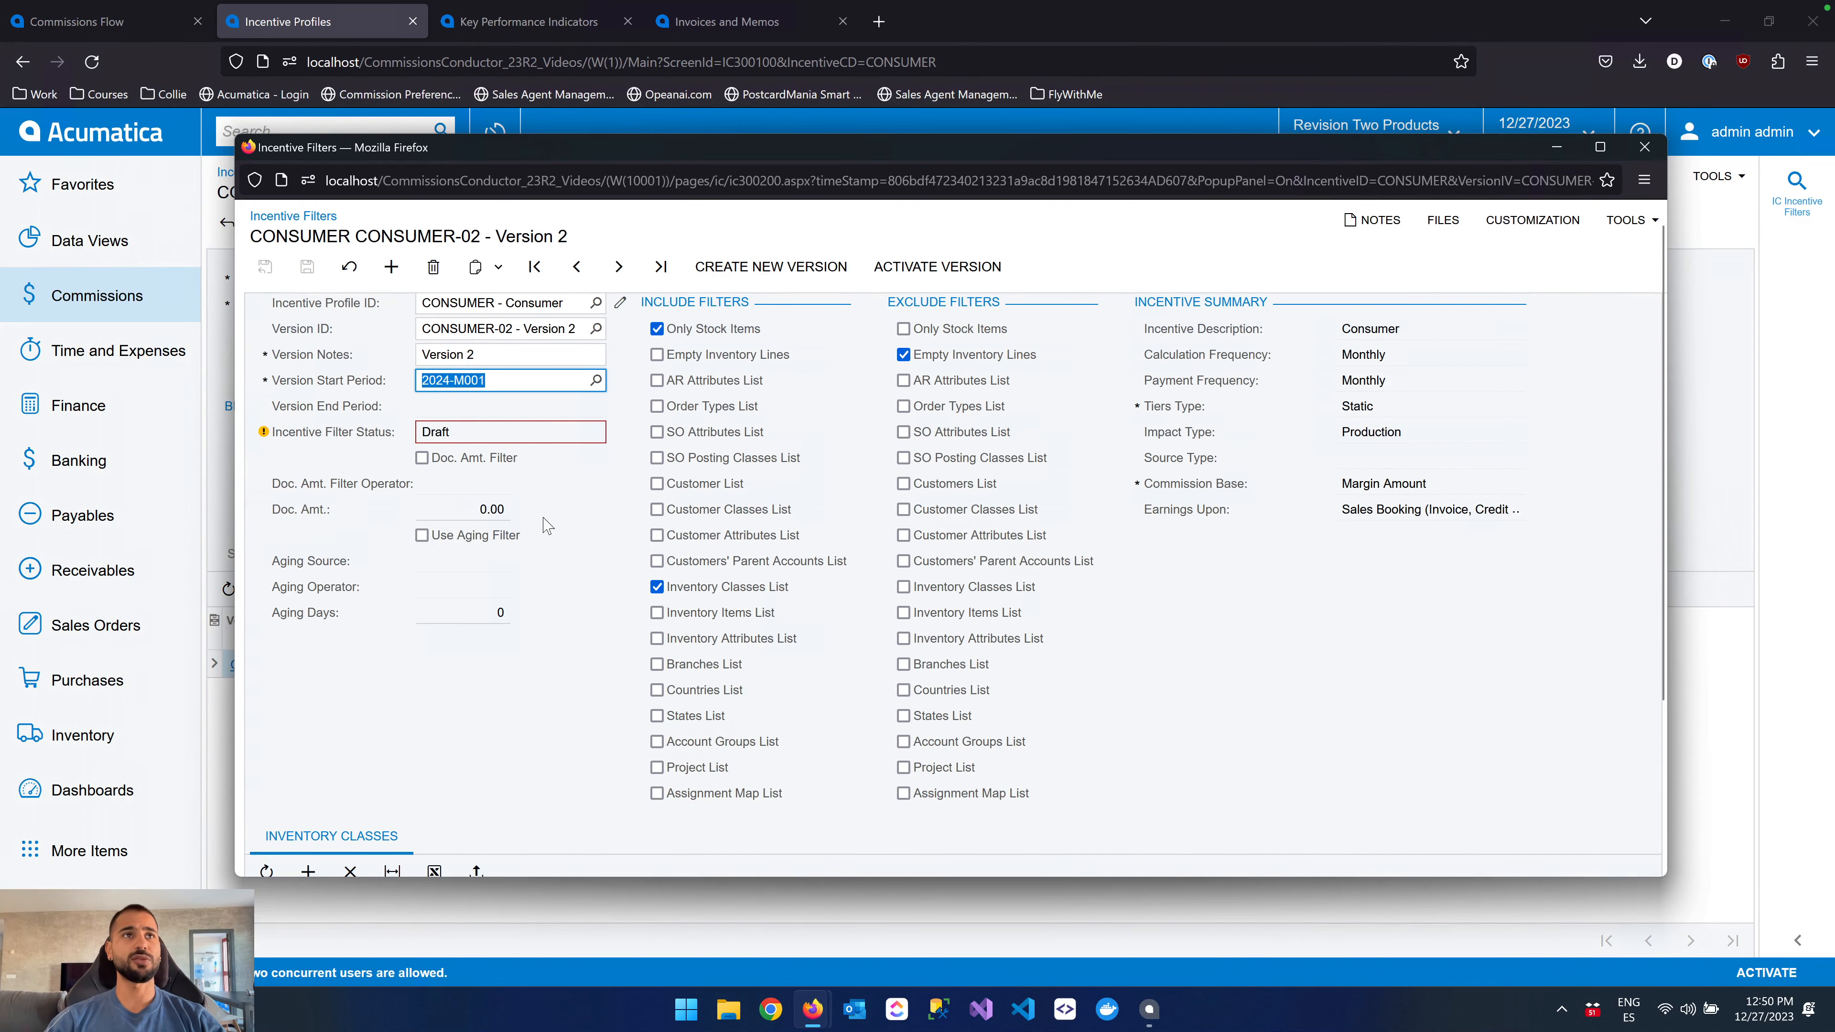
pyautogui.scroll(3, 546, 525)
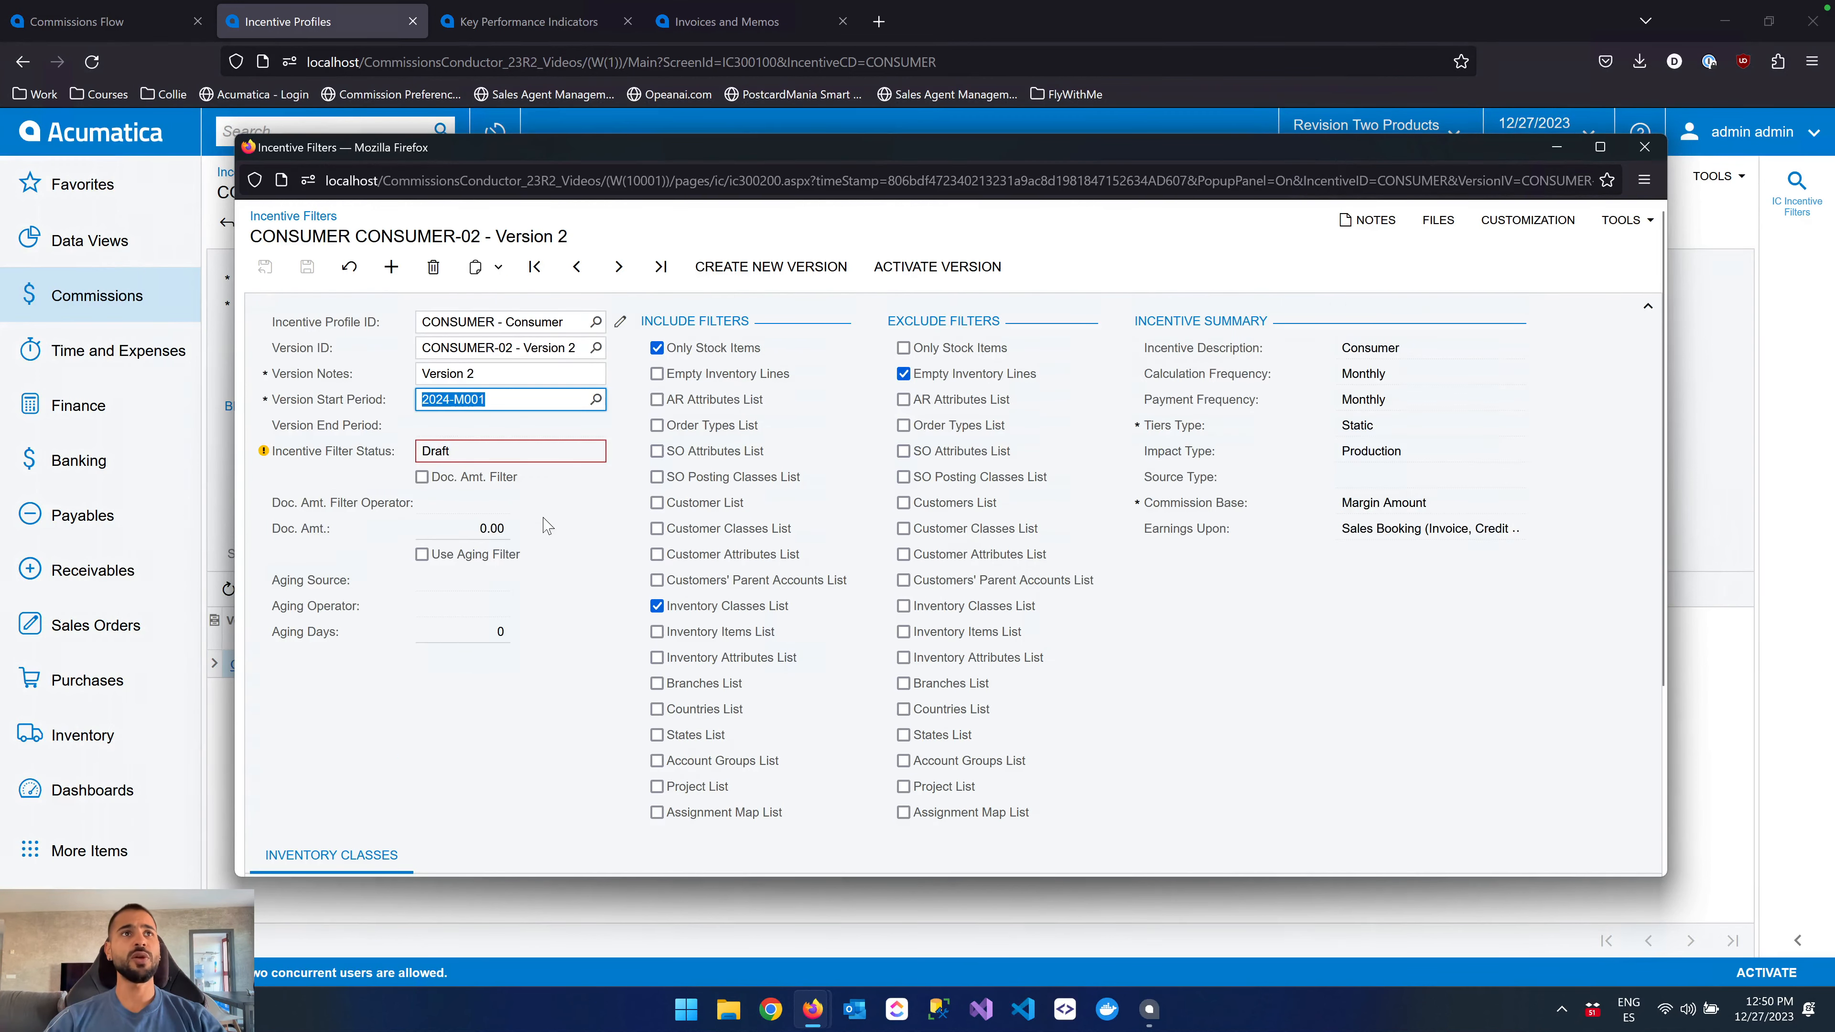
pyautogui.click(480, 467)
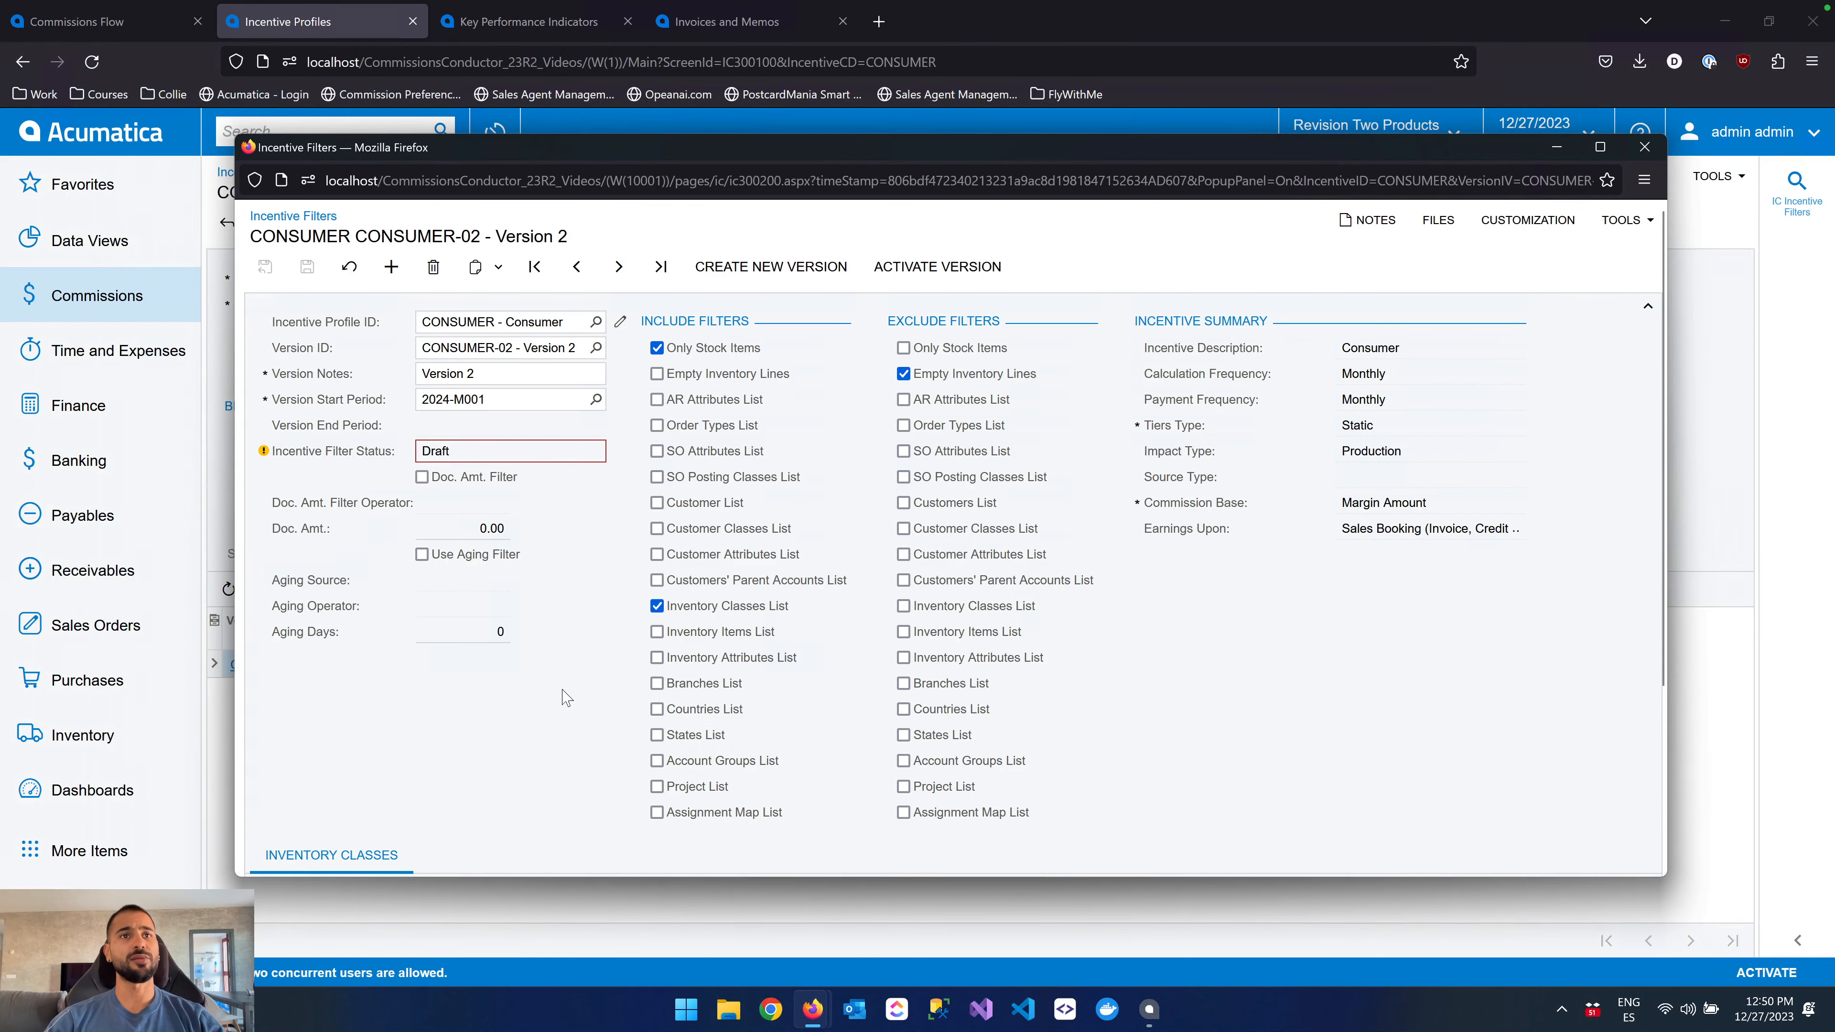
# Remove the Garden & Patio item class from CONSUMER-02's inventory classes and save the version.
pyautogui.scroll(-3, 592, 672)
pyautogui.scroll(1, 621, 646)
pyautogui.scroll(-1, 618, 647)
pyautogui.click(458, 826)
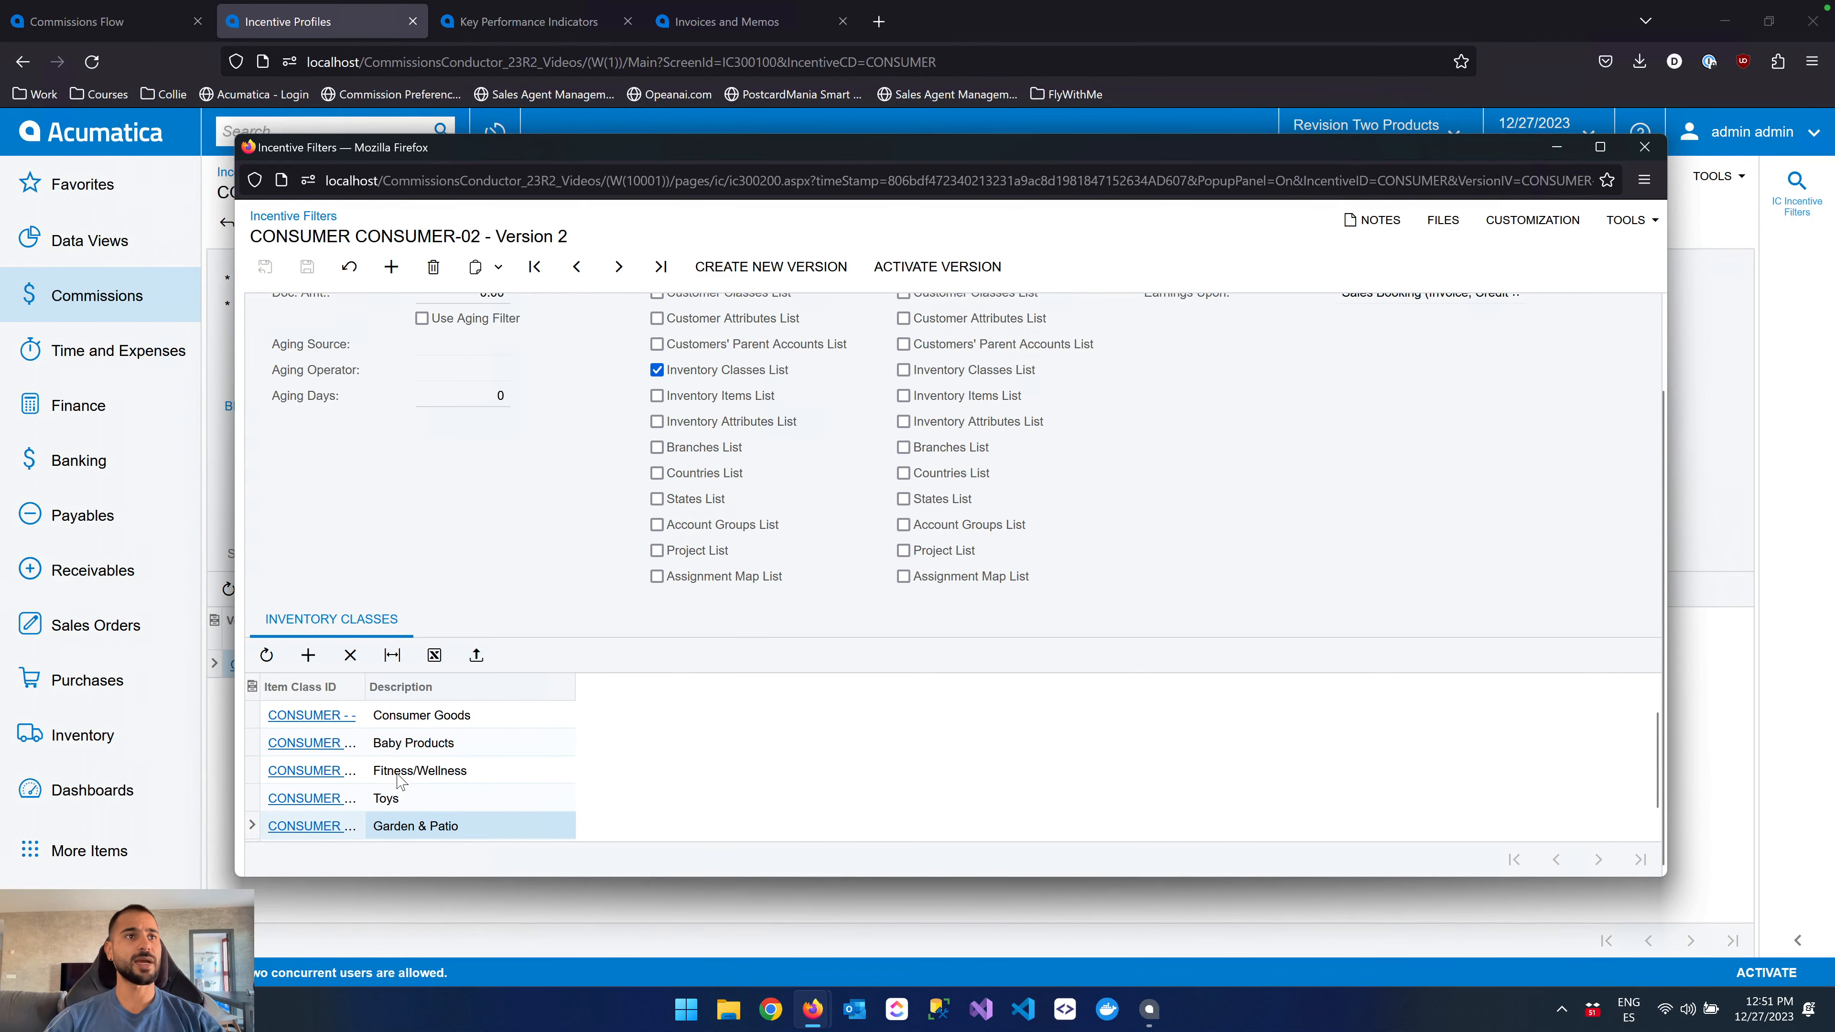
pyautogui.click(352, 657)
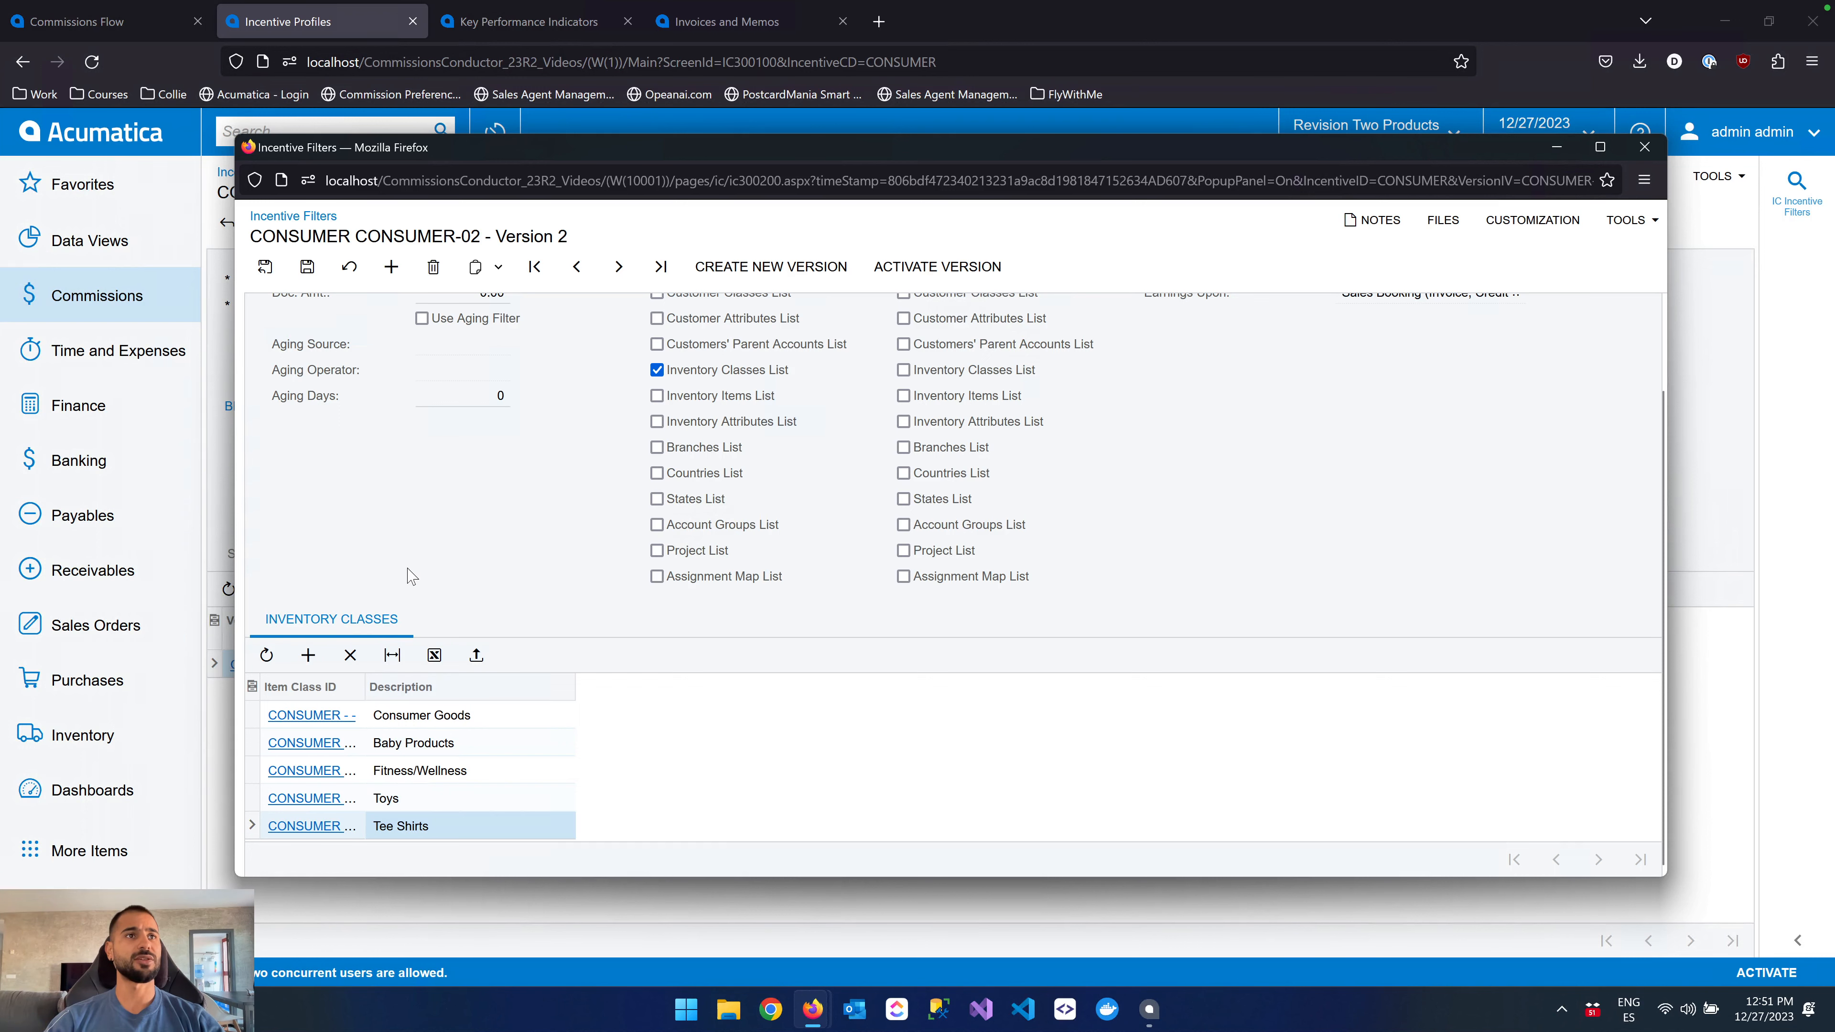
pyautogui.click(305, 275)
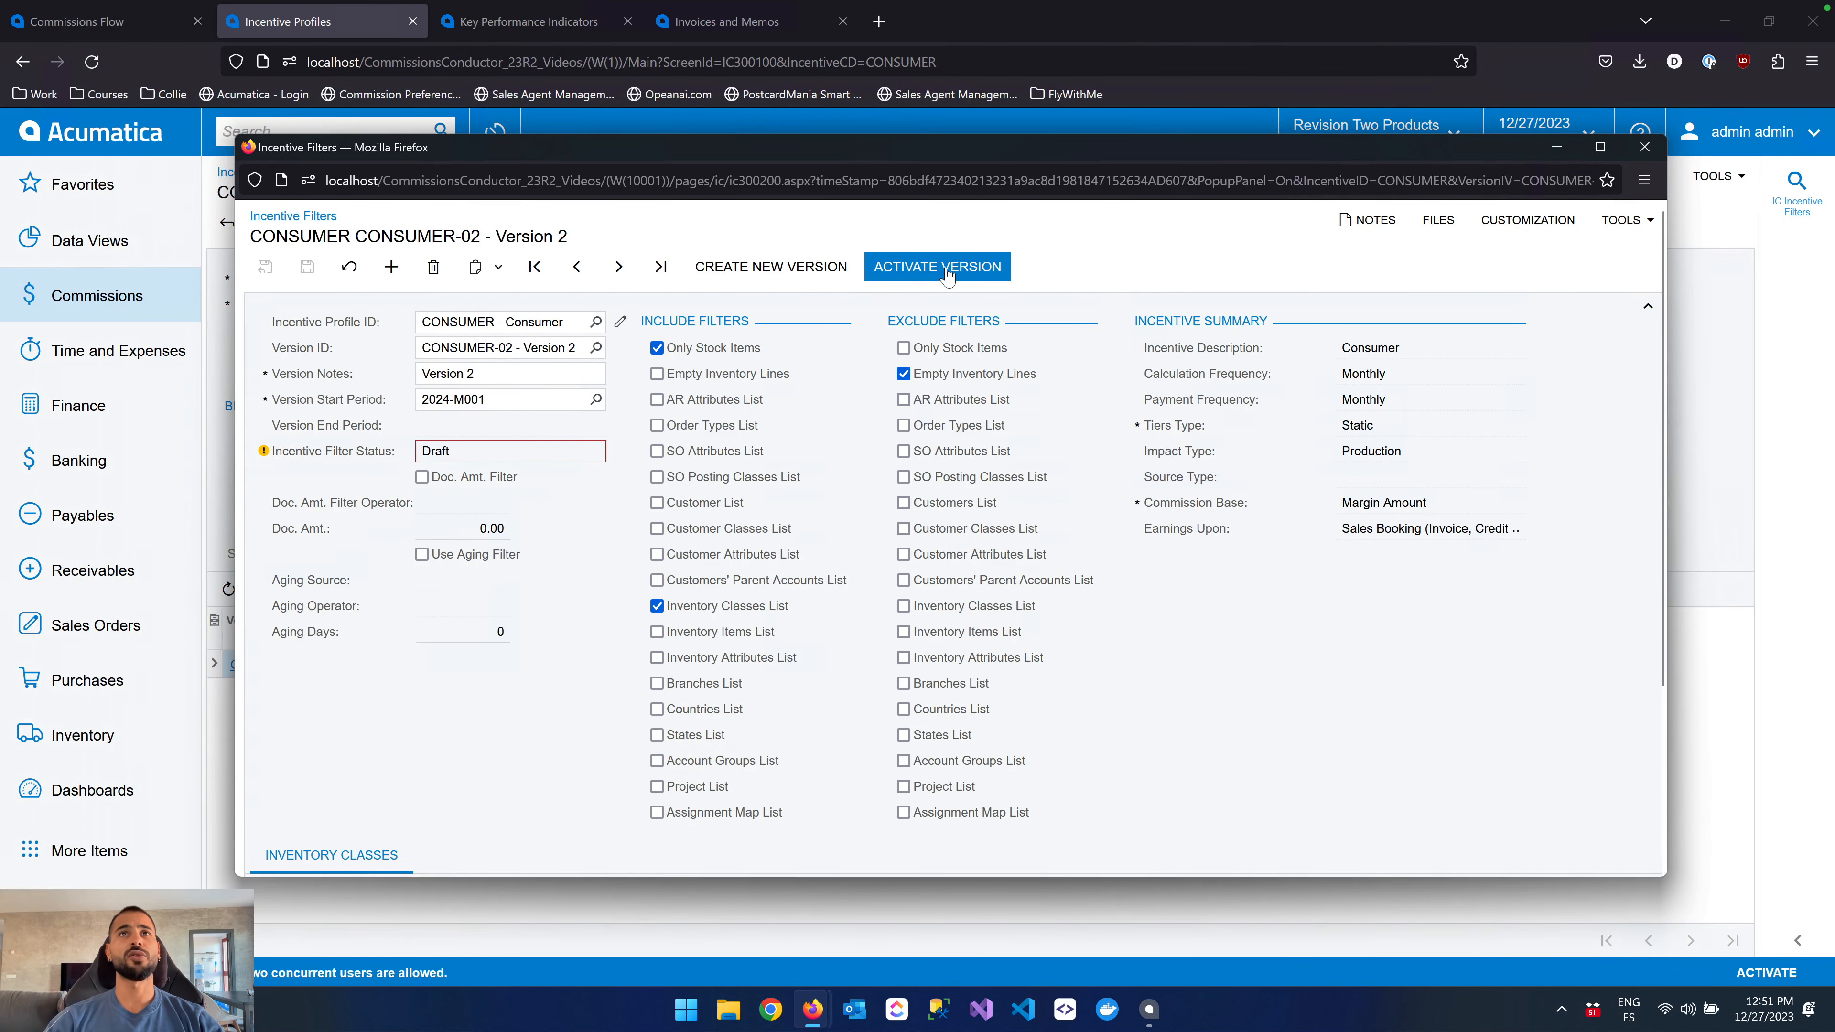
# Check CONSUMER-02's inventory classes and delete that filter version from the CONSUMER profile.
pyautogui.scroll(-3, 629, 651)
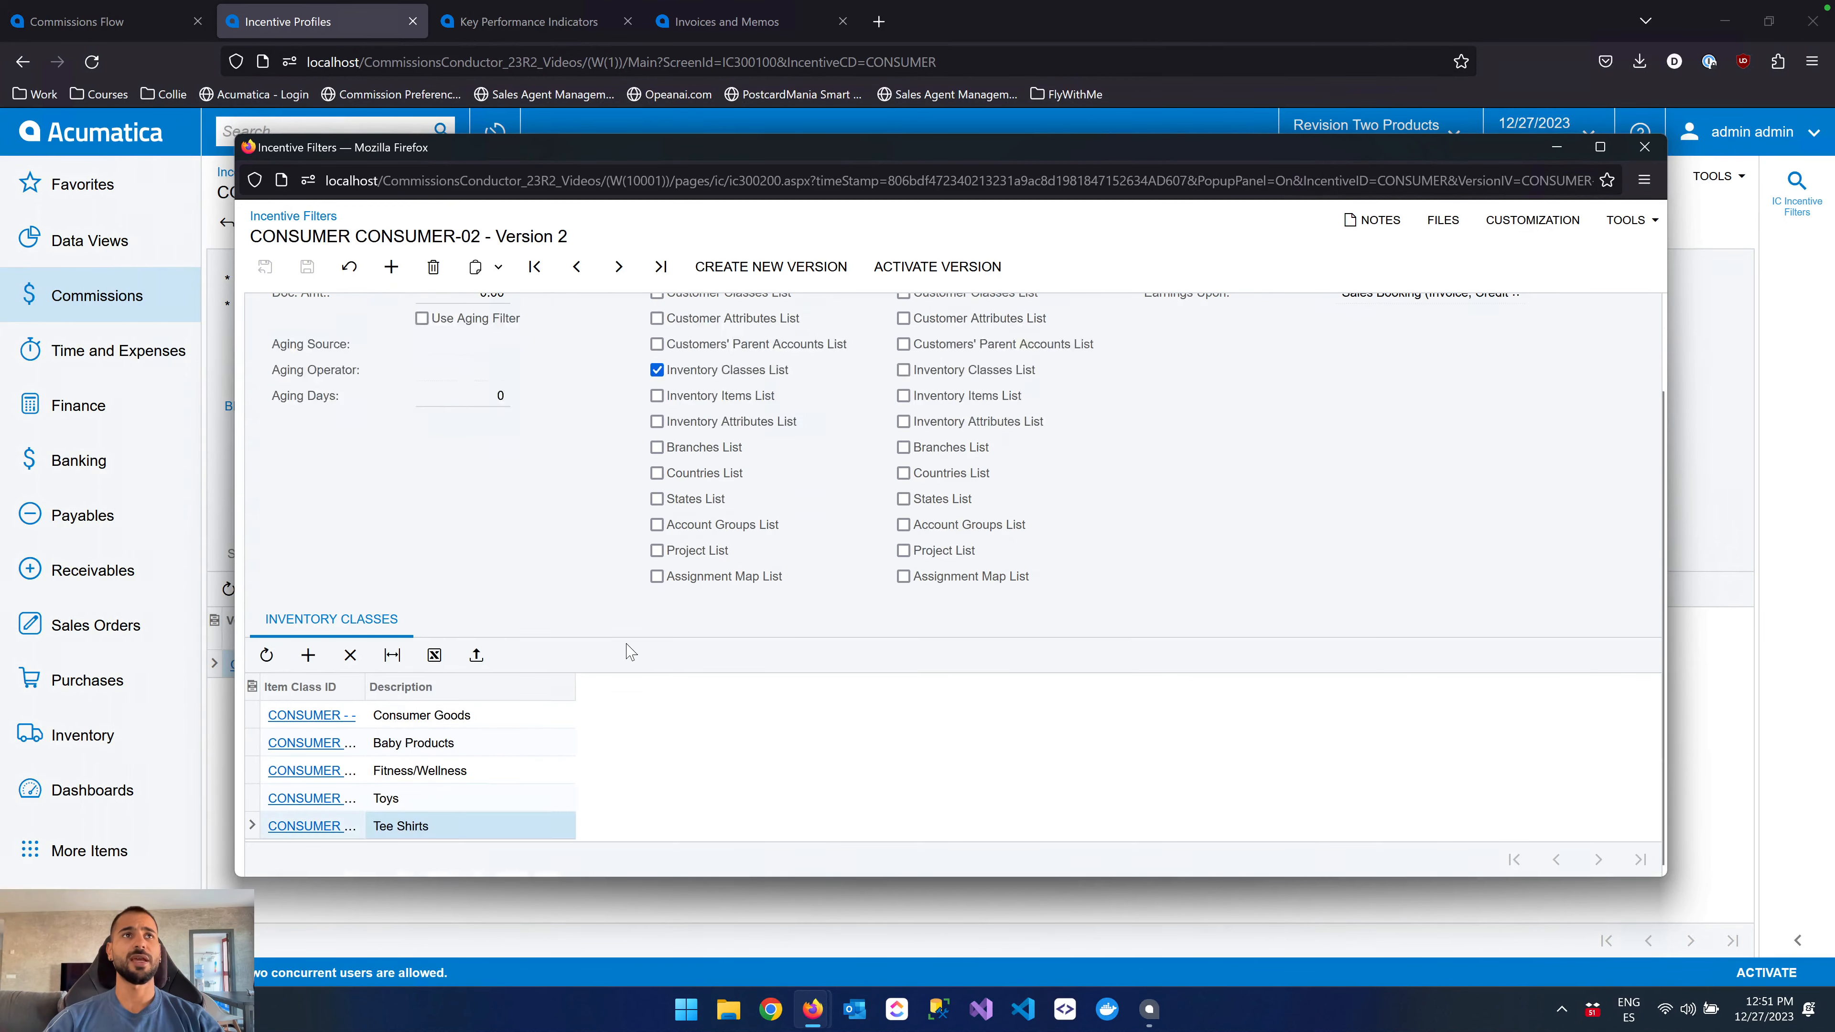
pyautogui.scroll(3, 628, 622)
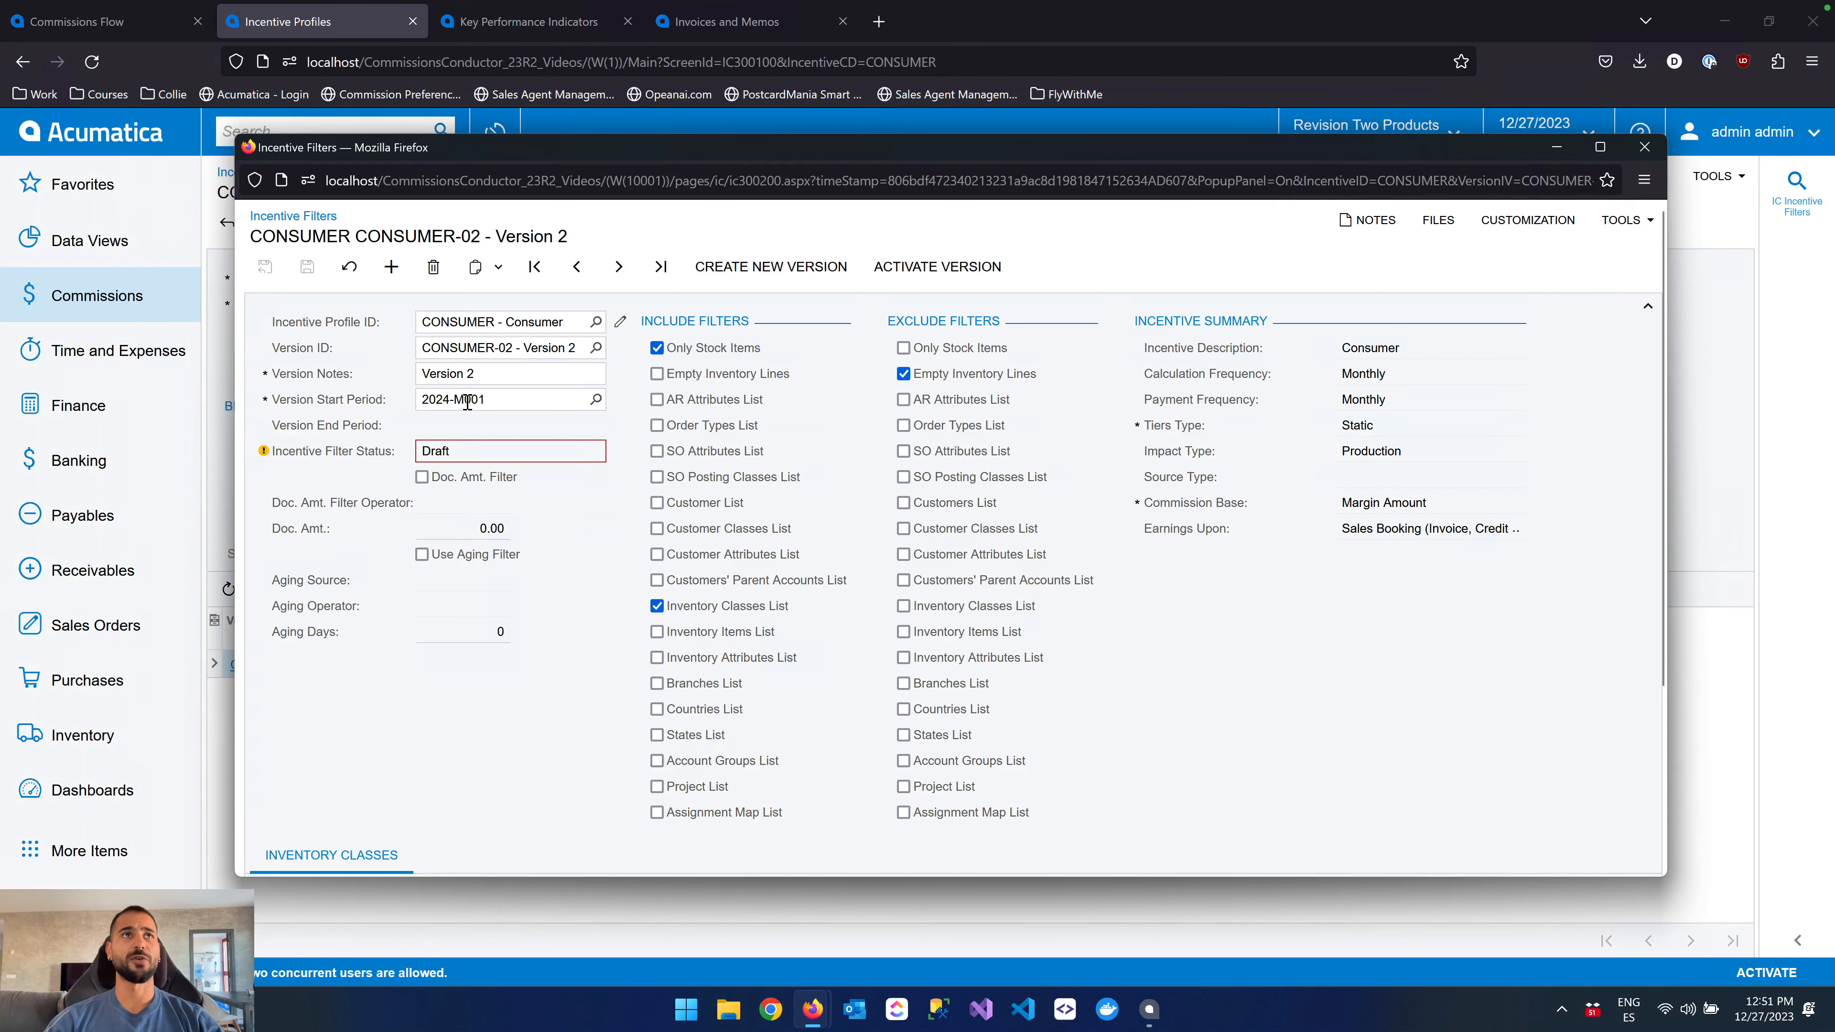
pyautogui.click(434, 267)
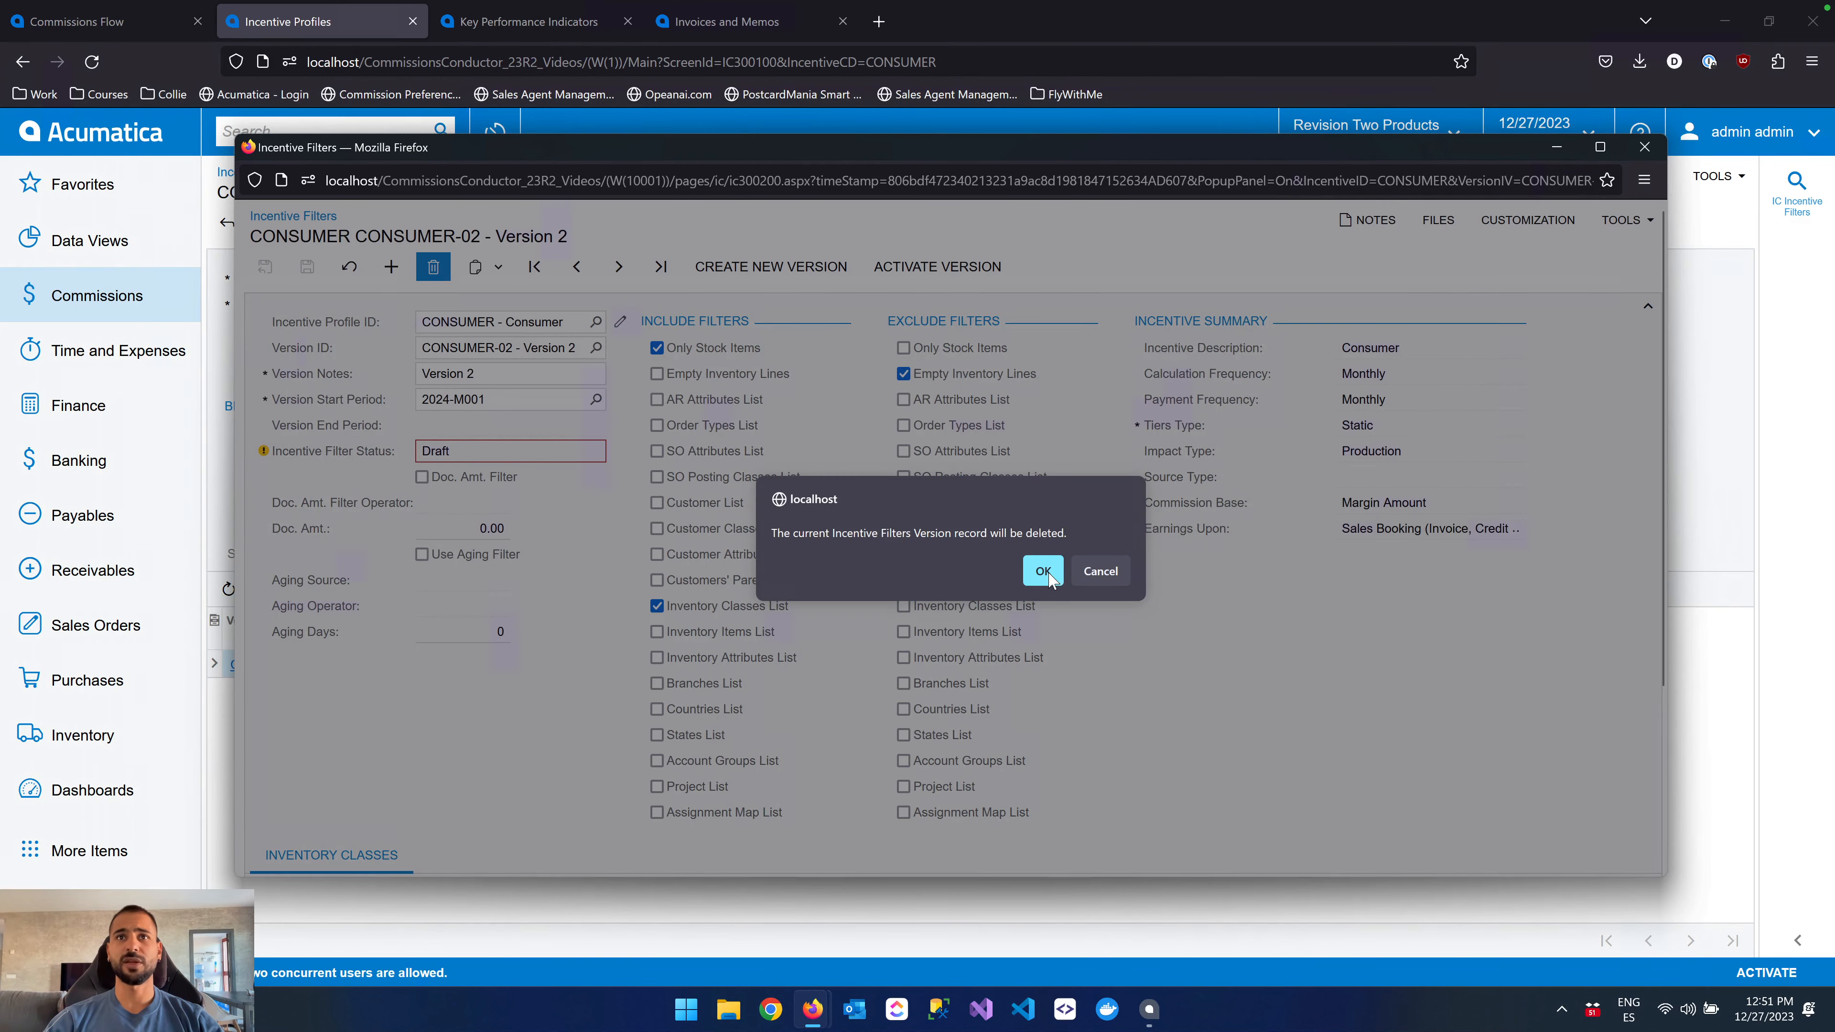
pyautogui.click(1047, 577)
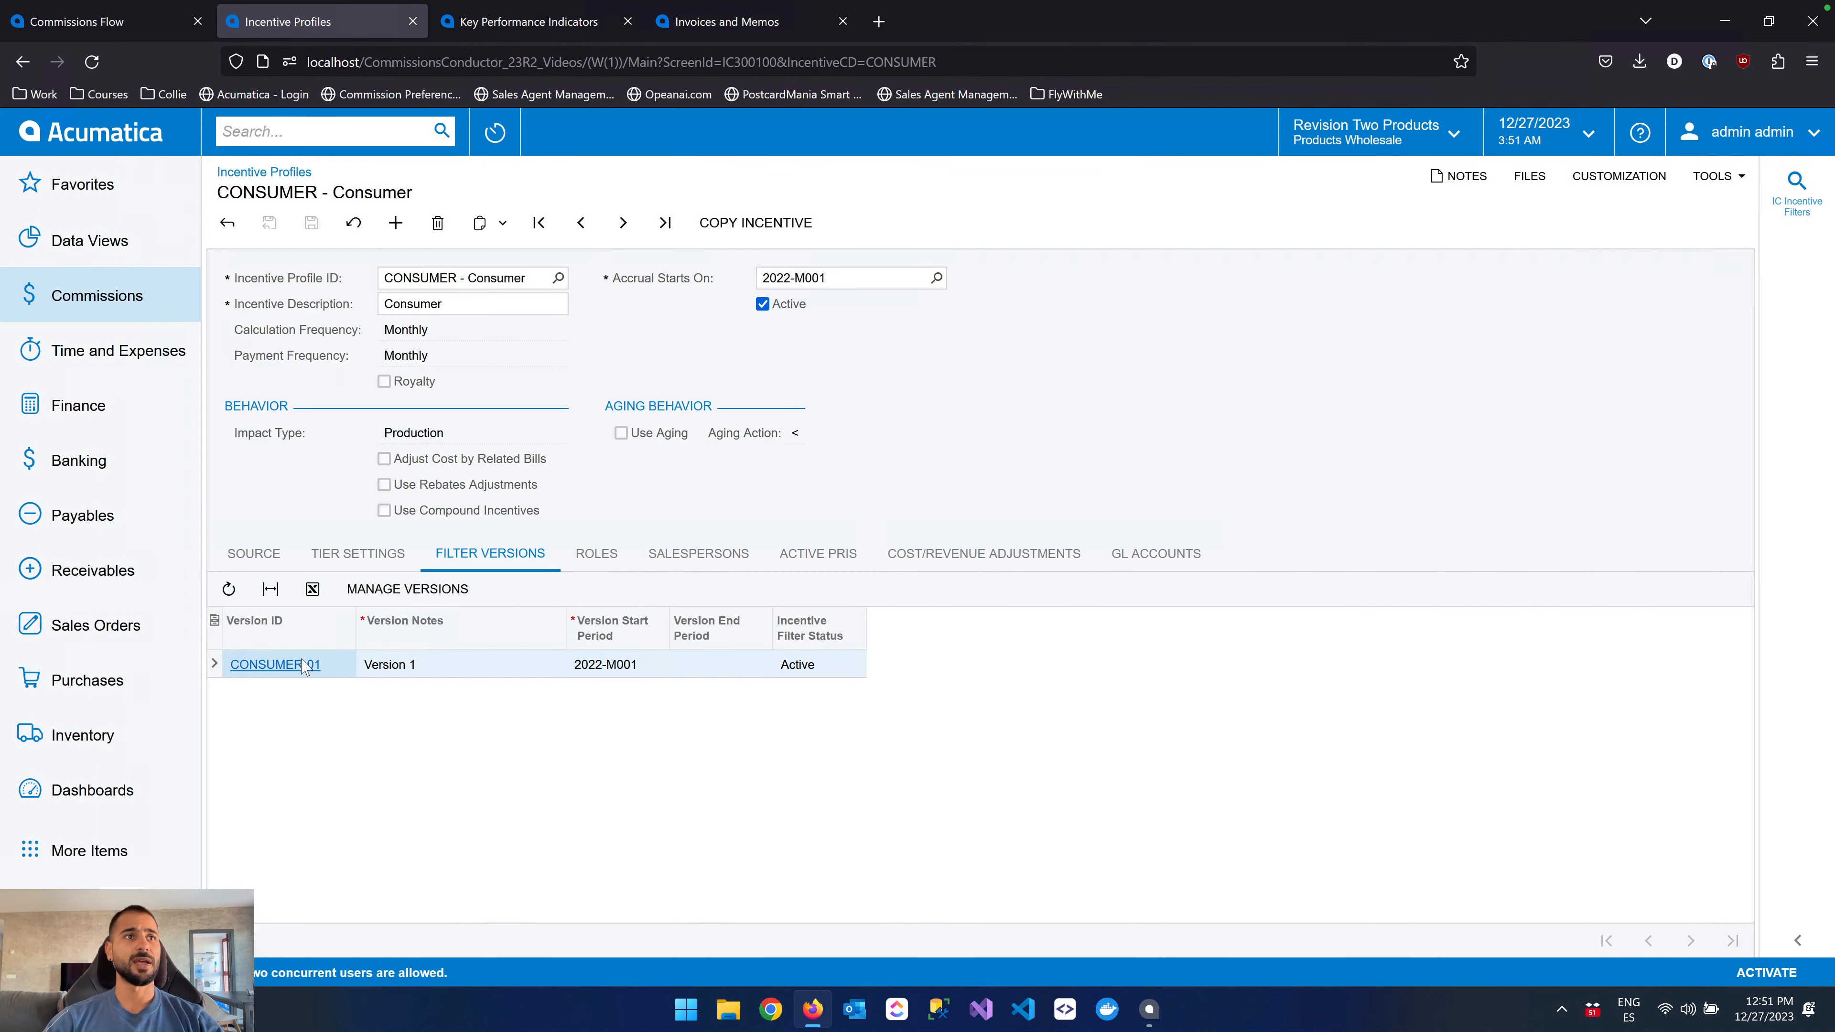
# Reopen the CONSUMER-01 filter version from the profile's filter versions and check its incentive filter status.
pyautogui.click(303, 665)
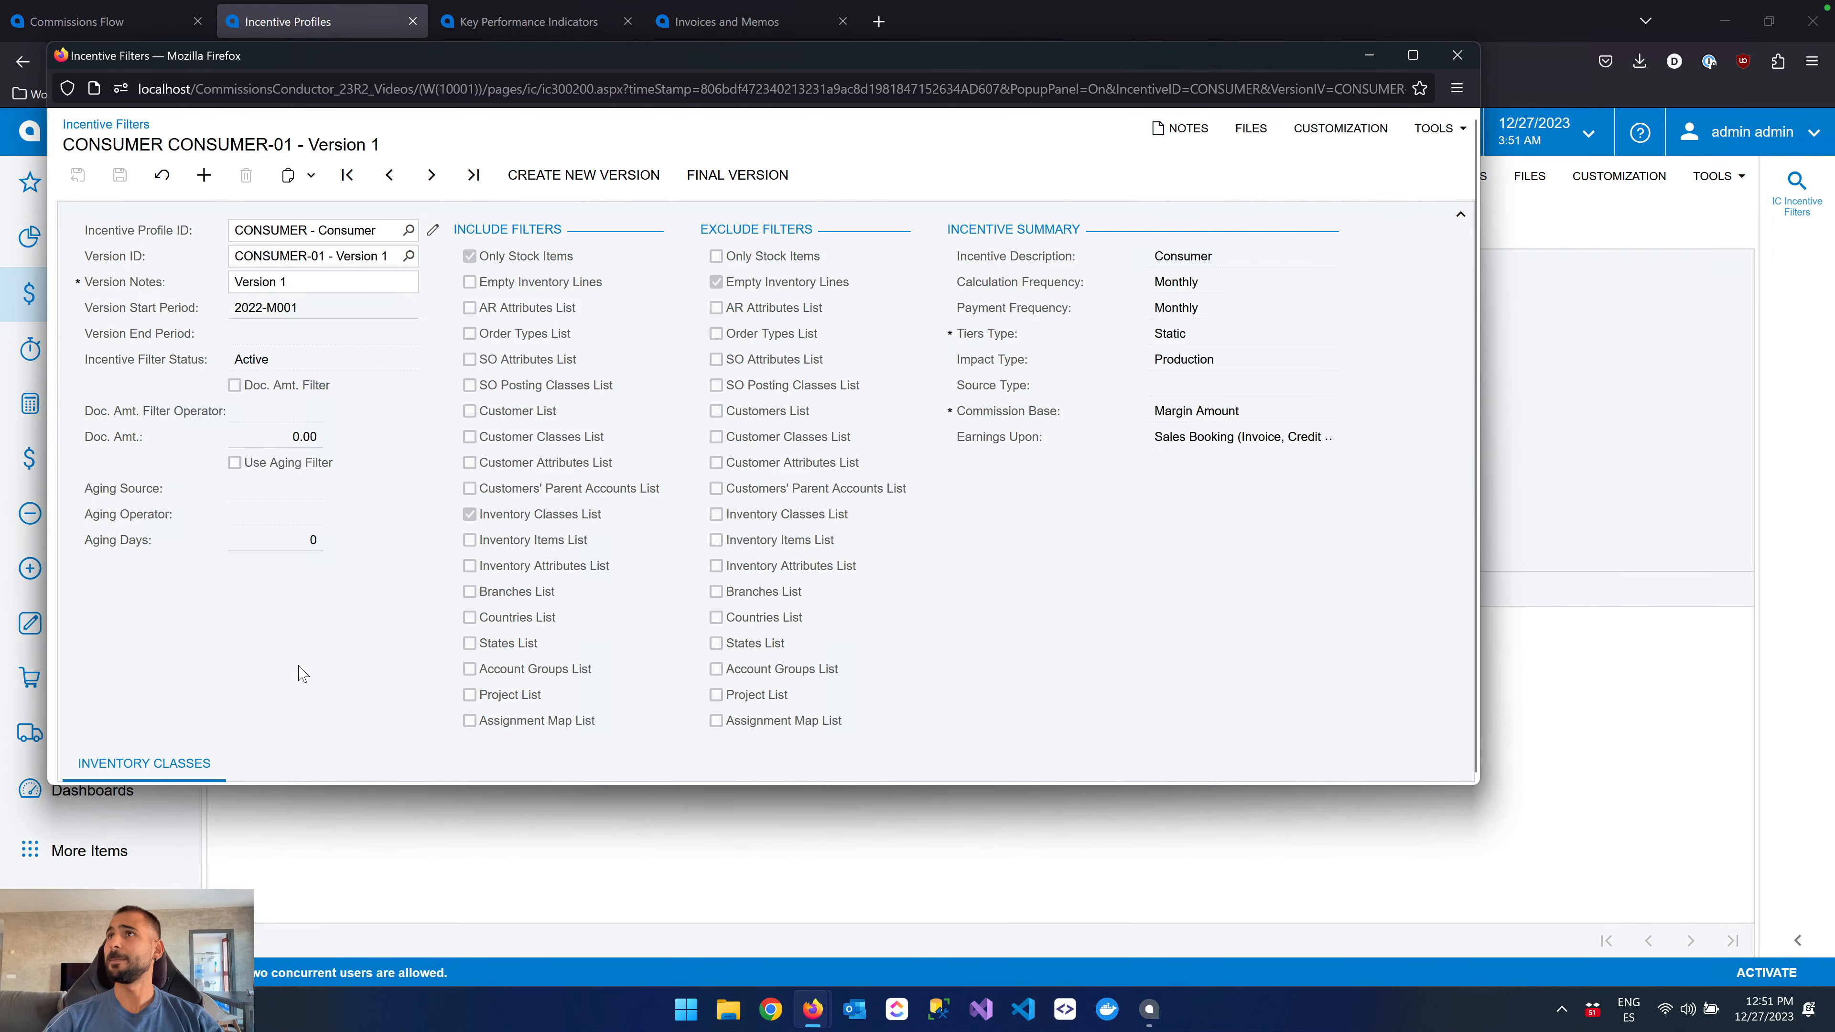
pyautogui.scroll(-1, 414, 557)
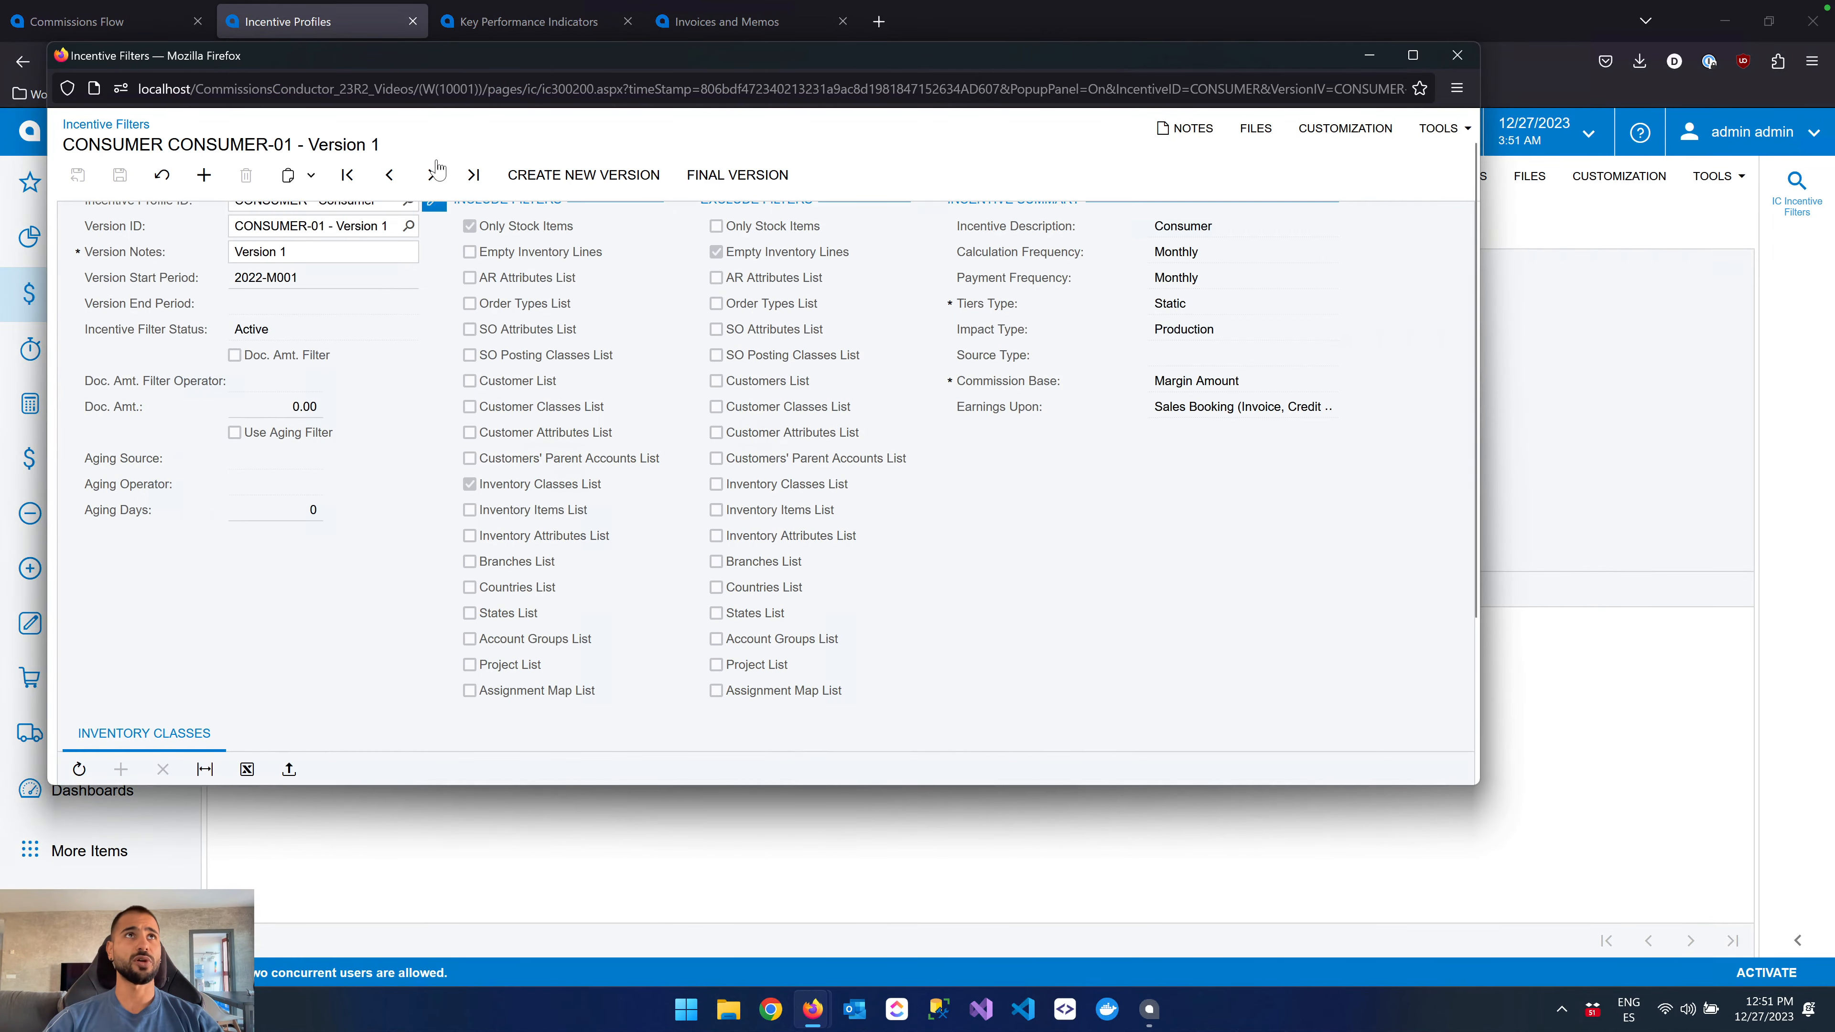
pyautogui.moveTo(562, 60); pyautogui.dragTo(922, 119)
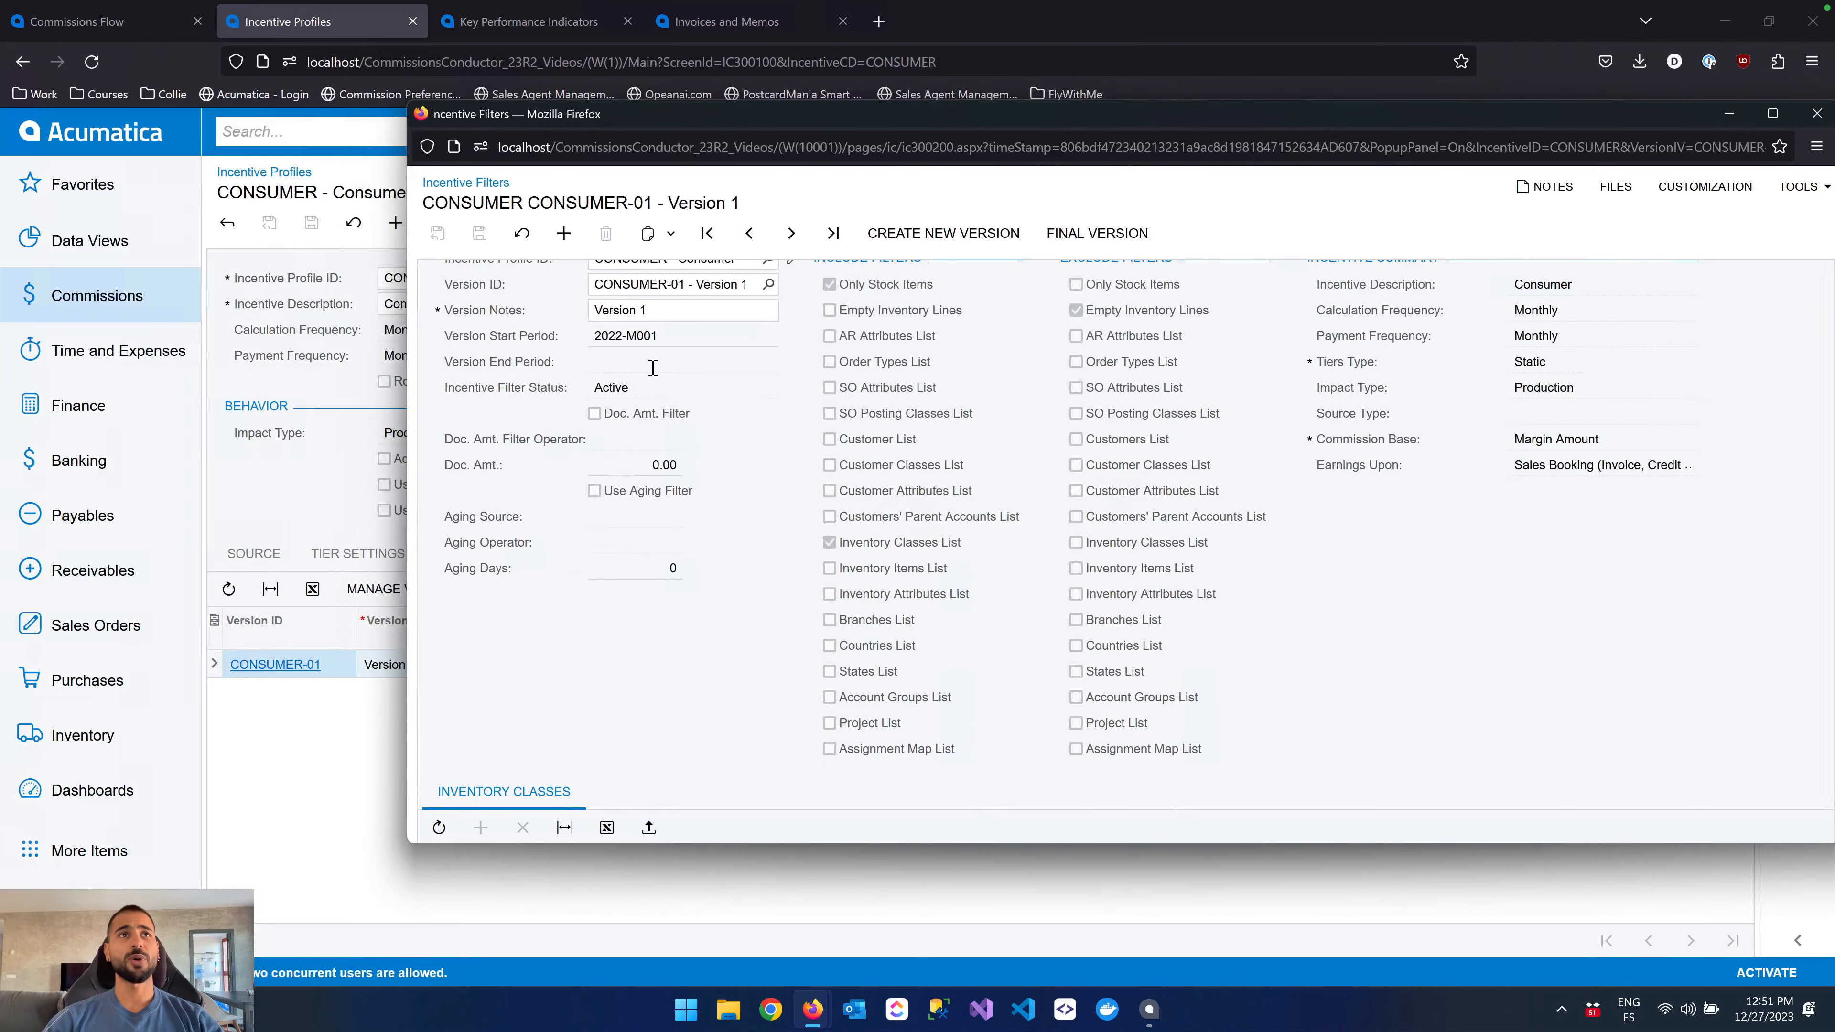
pyautogui.moveTo(594, 421); pyautogui.dragTo(631, 420)
pyautogui.click(756, 488)
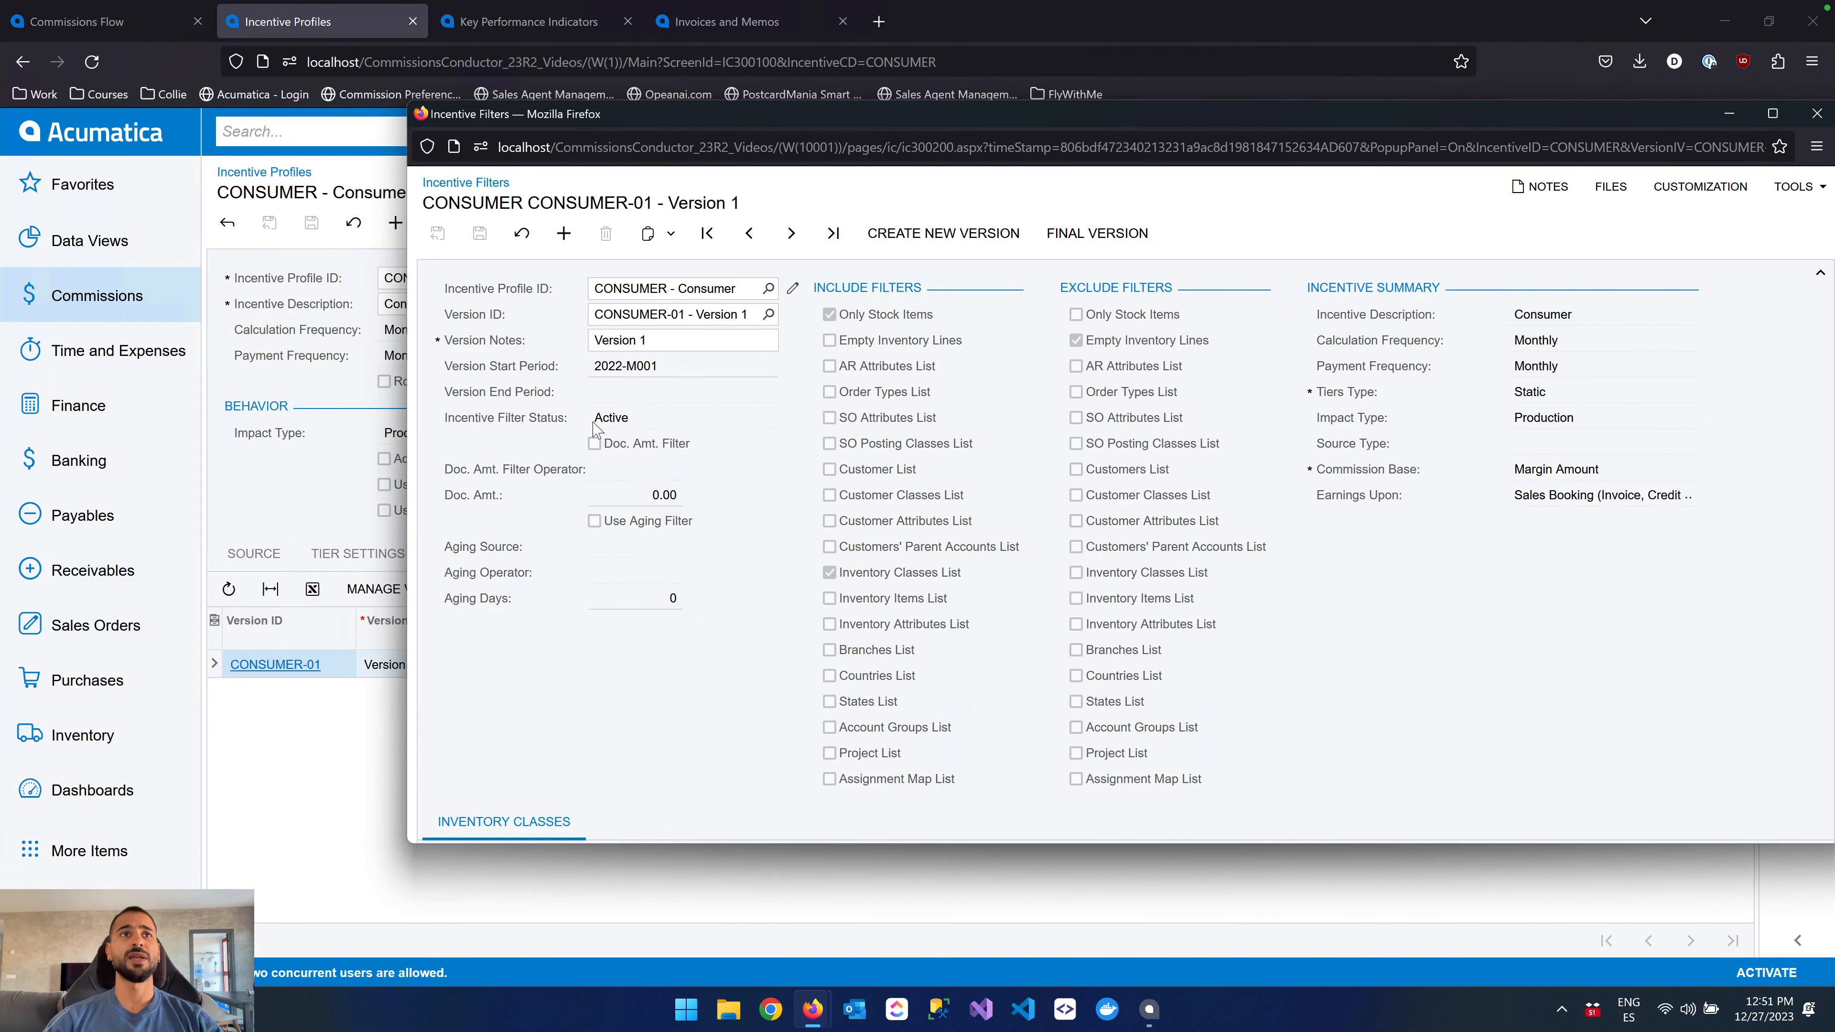
pyautogui.moveTo(591, 419); pyautogui.dragTo(639, 423)
pyautogui.scroll(-1, 751, 715)
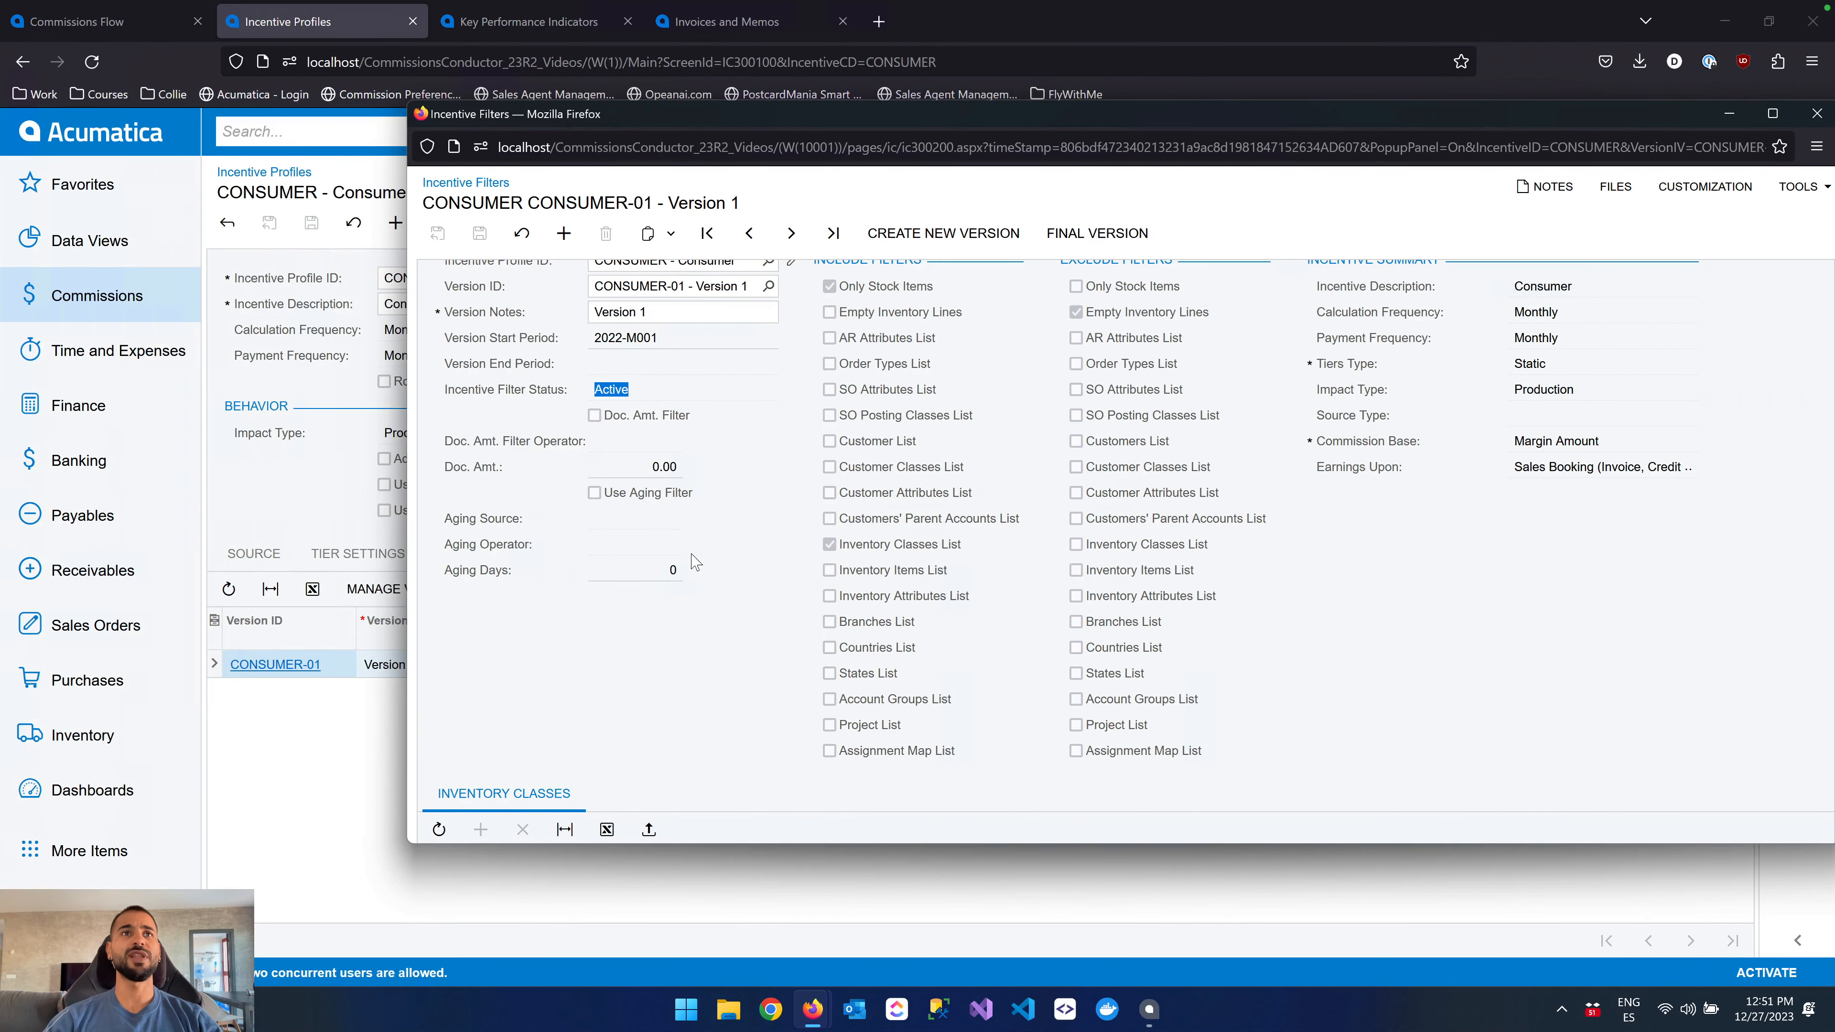
pyautogui.click(738, 642)
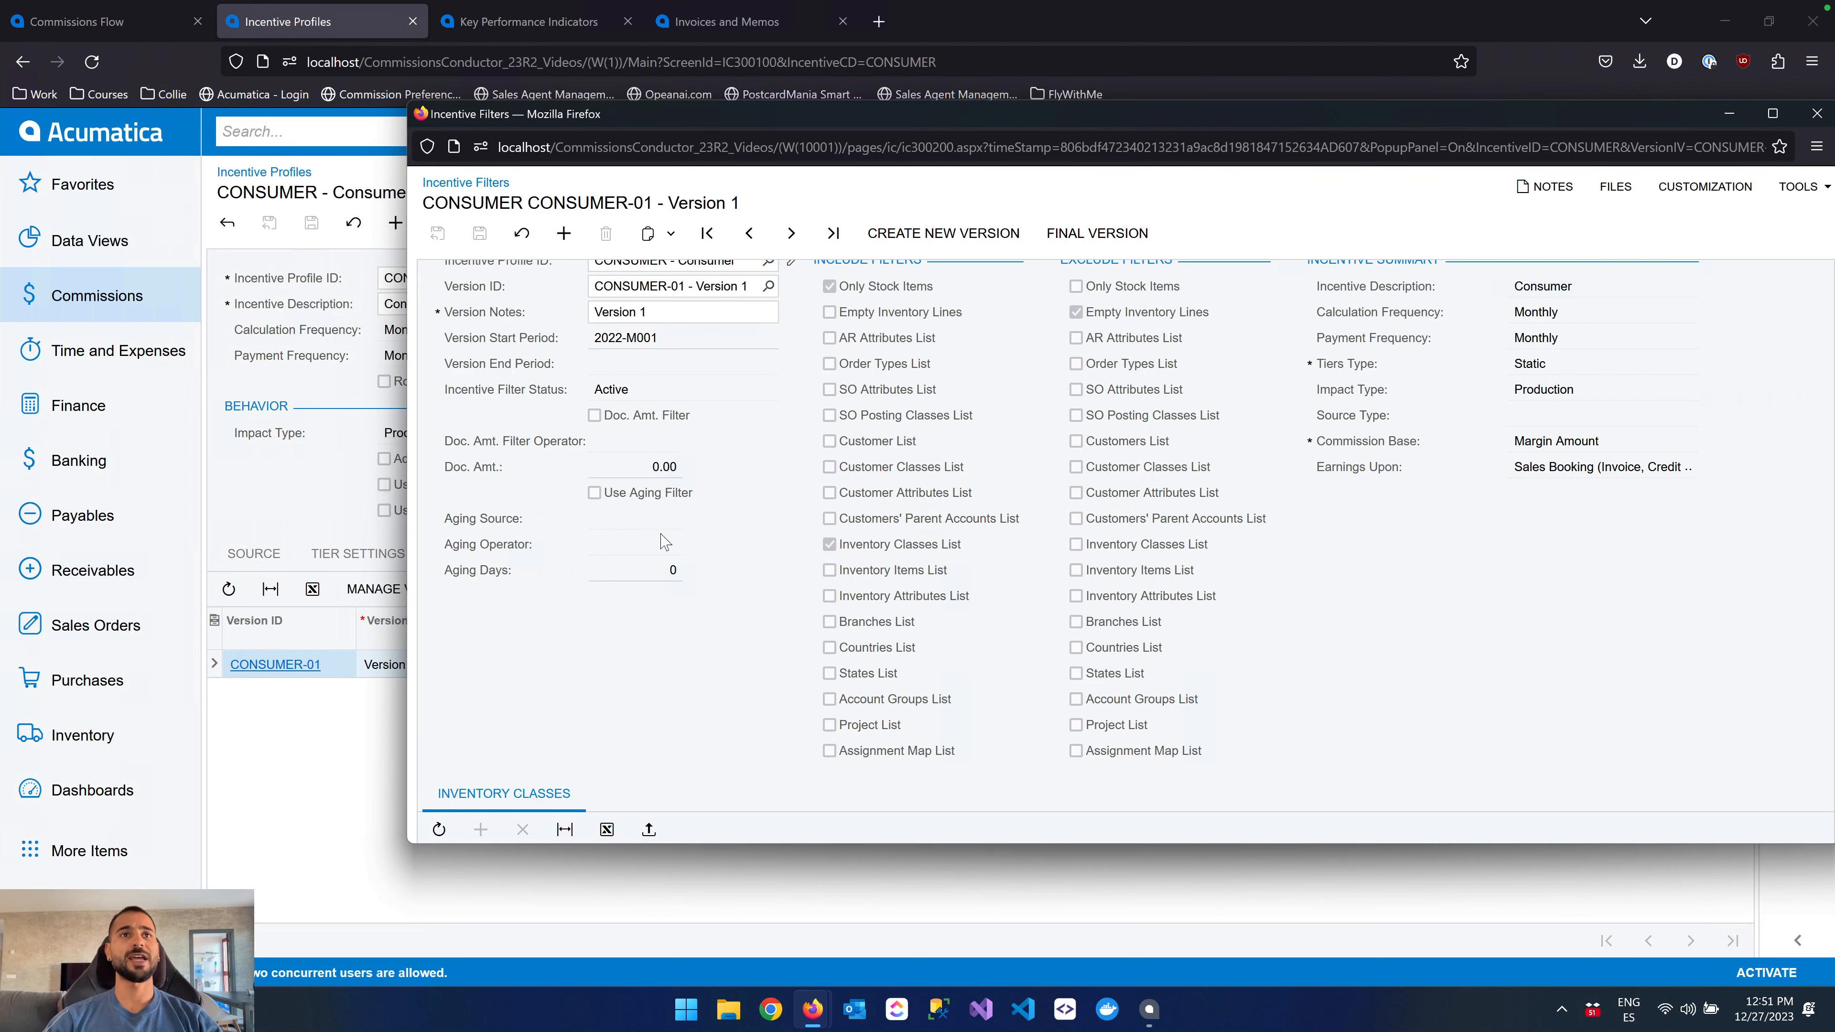
# Enlarge the CONSUMER-01 filter window to full size and review the item classes included in the filter.
pyautogui.doubleClick(664, 124)
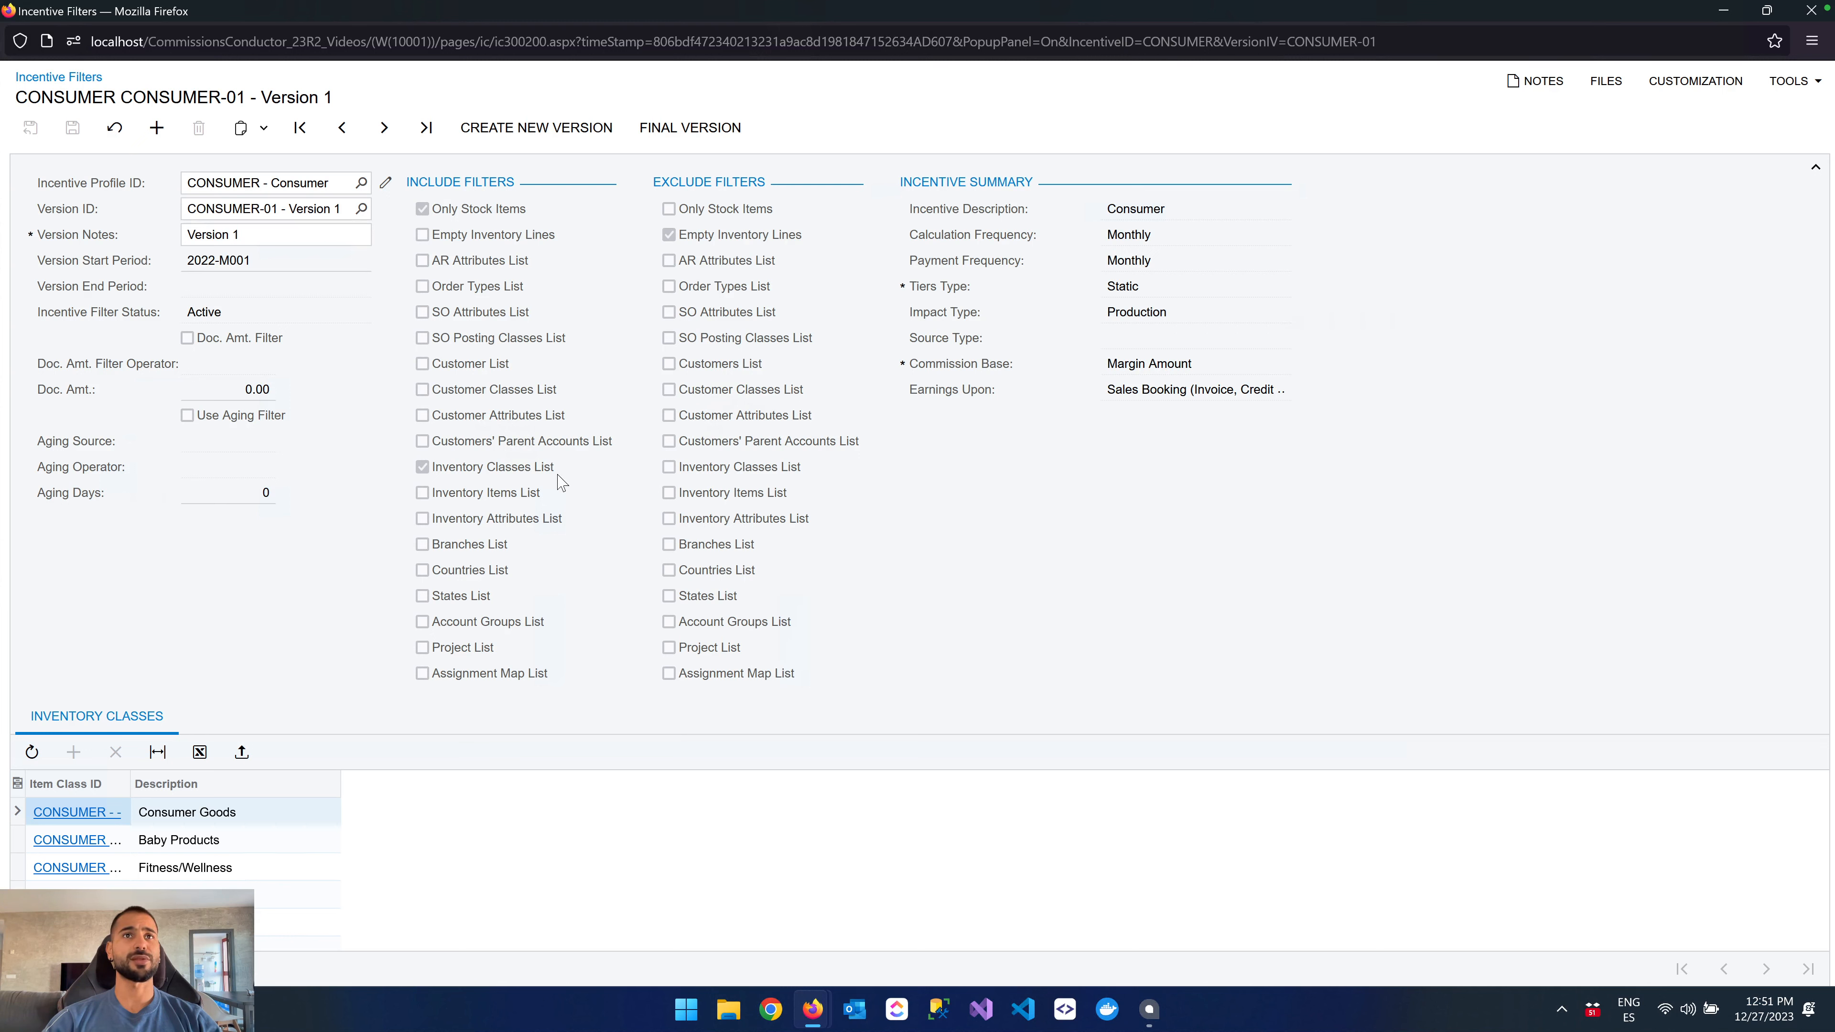
pyautogui.scroll(-1, 133, 833)
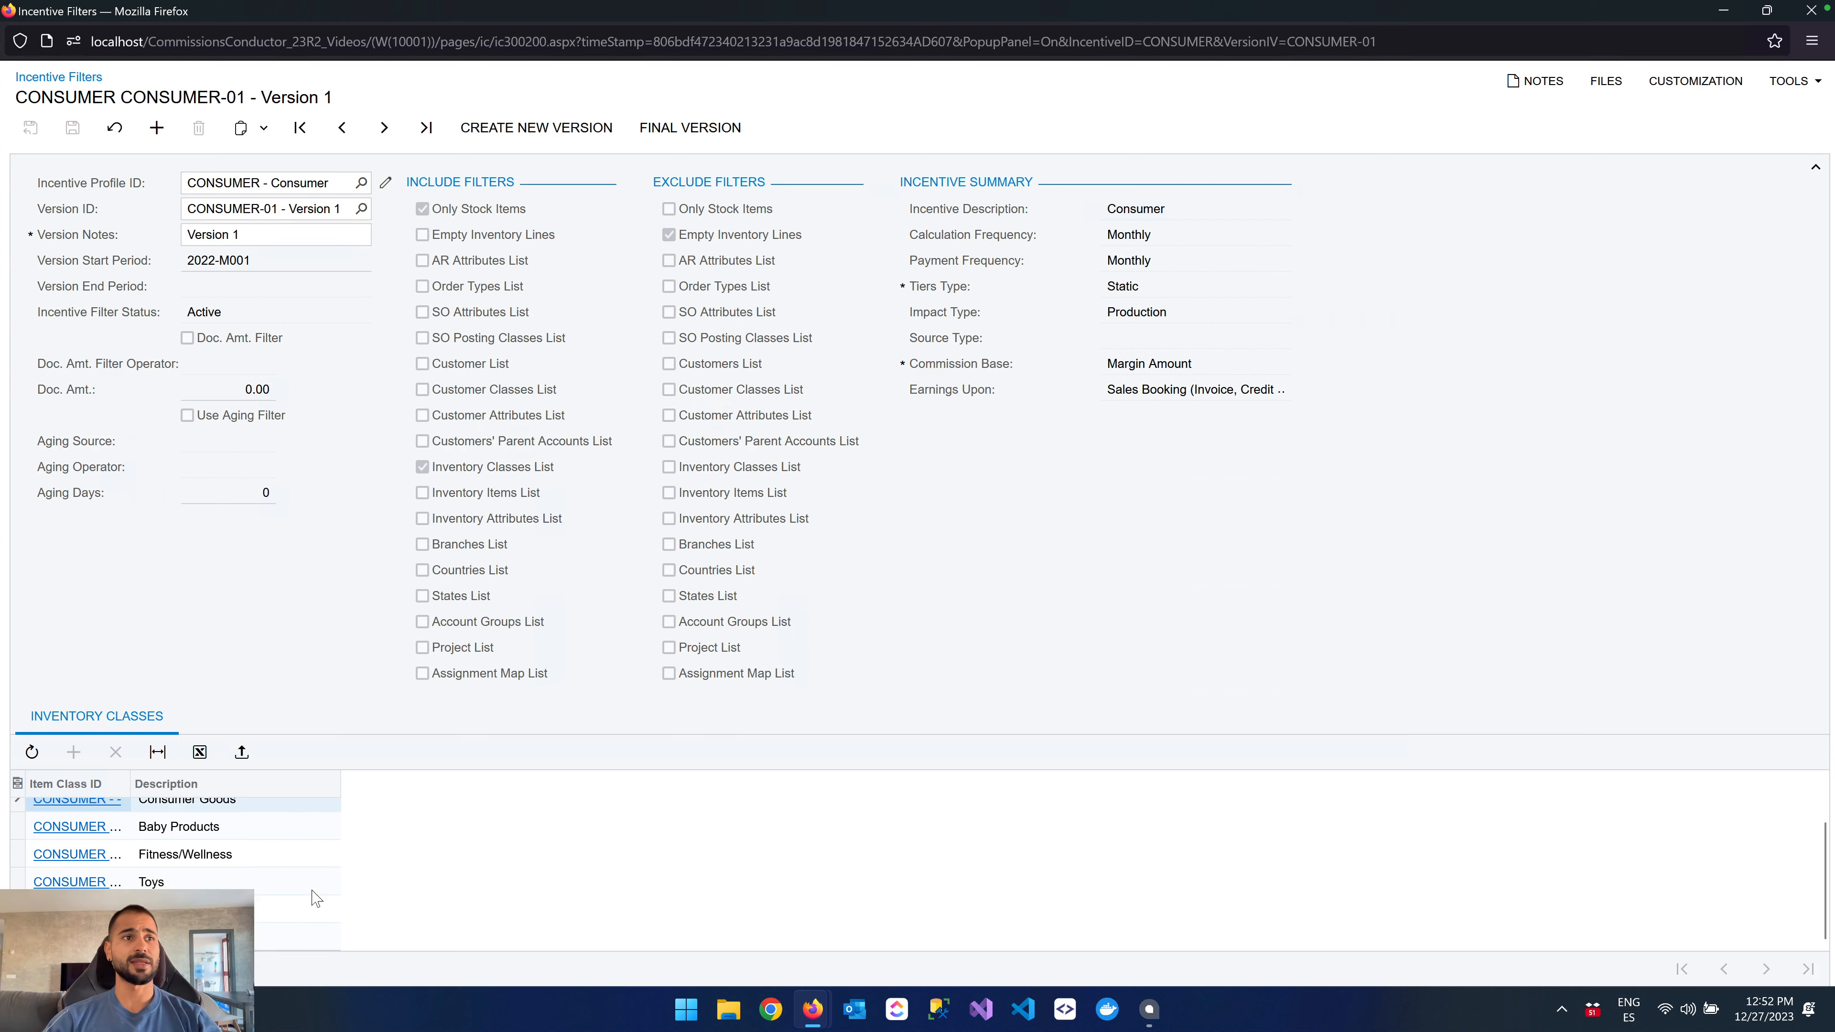
pyautogui.scroll(1, 316, 899)
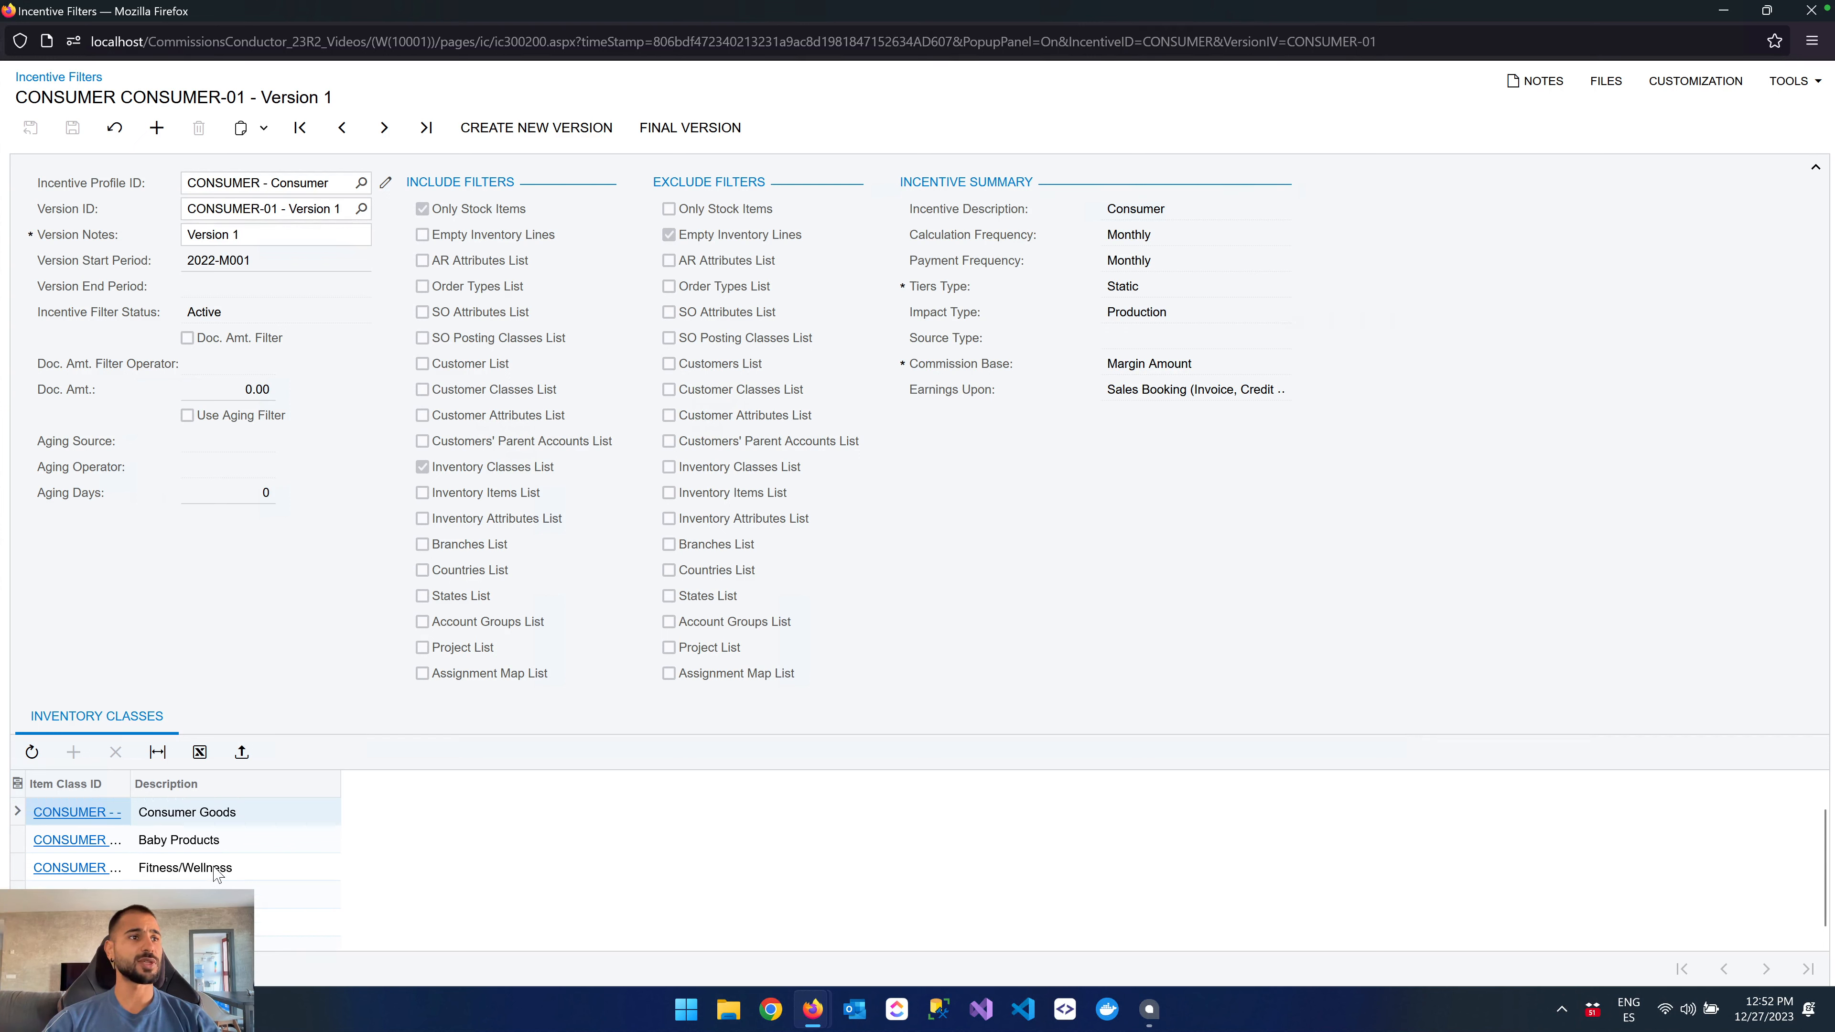
pyautogui.scroll(-1, 217, 873)
pyautogui.scroll(1, 186, 882)
pyautogui.scroll(-1, 127, 846)
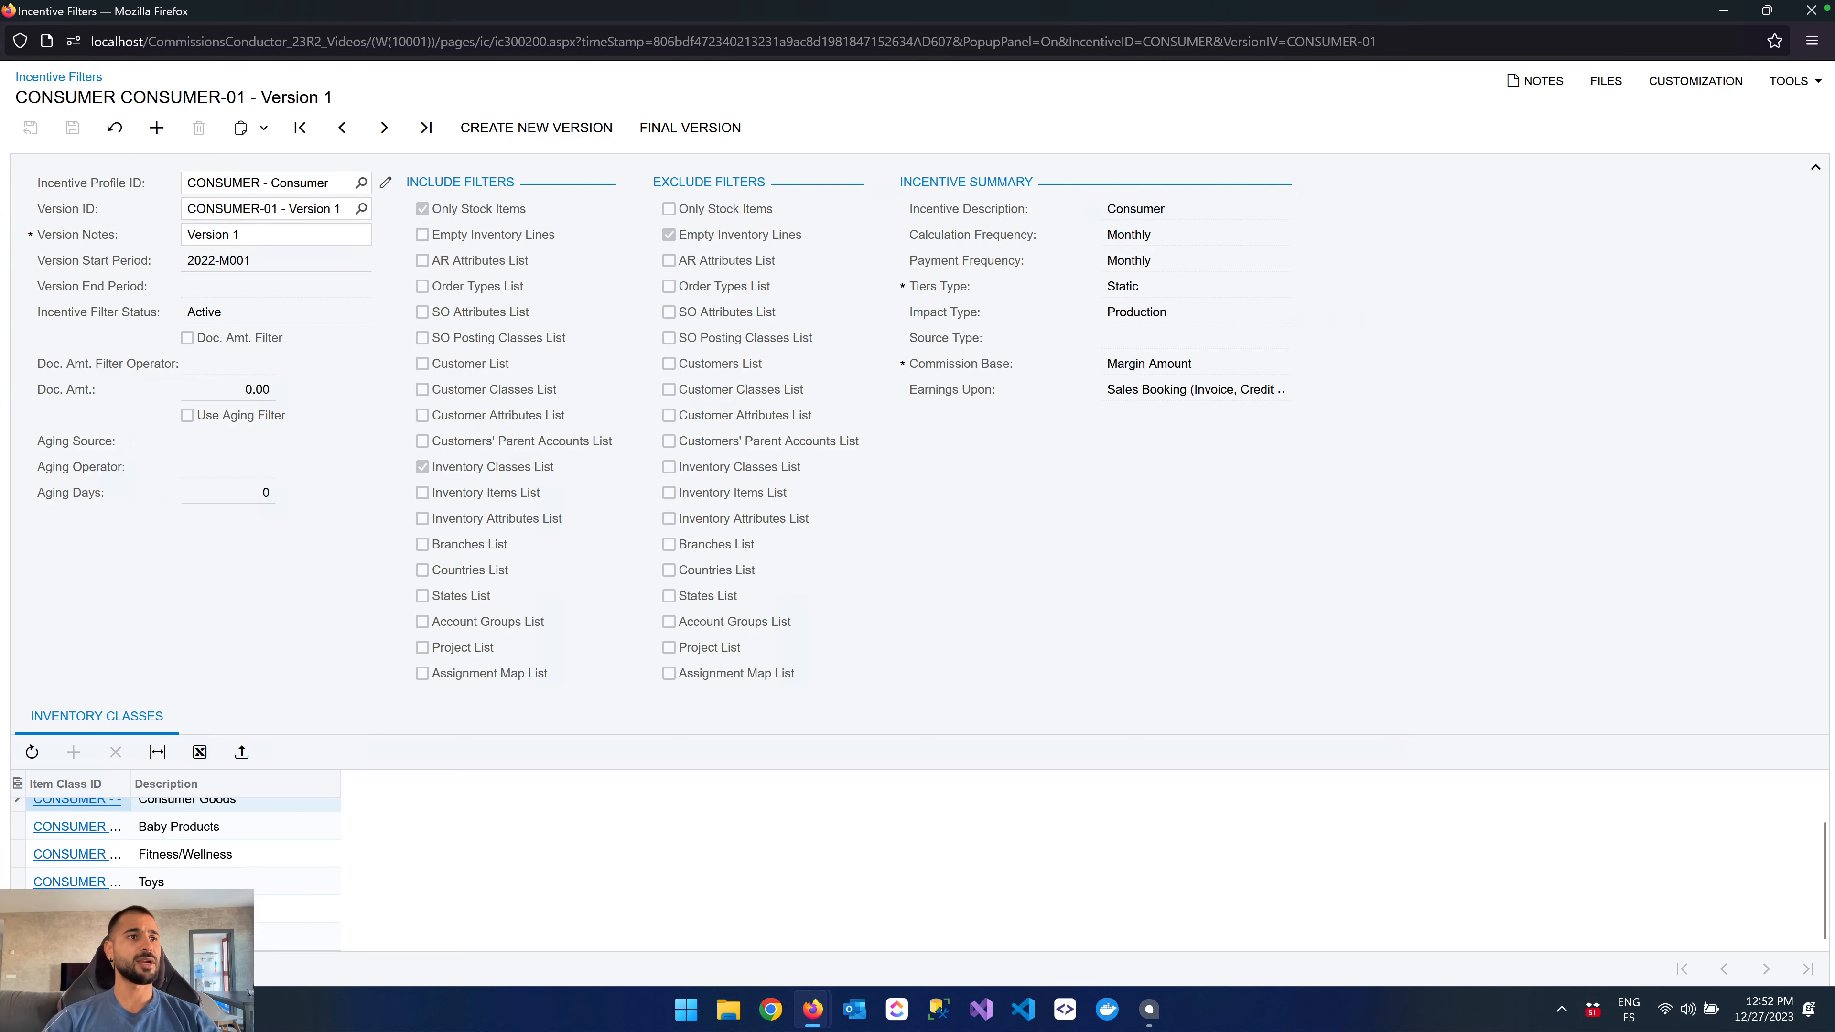
# Create a new filter version for the CONSUMER profile with the notes "Version" and start period 2024-M001.
pyautogui.scroll(1, 180, 839)
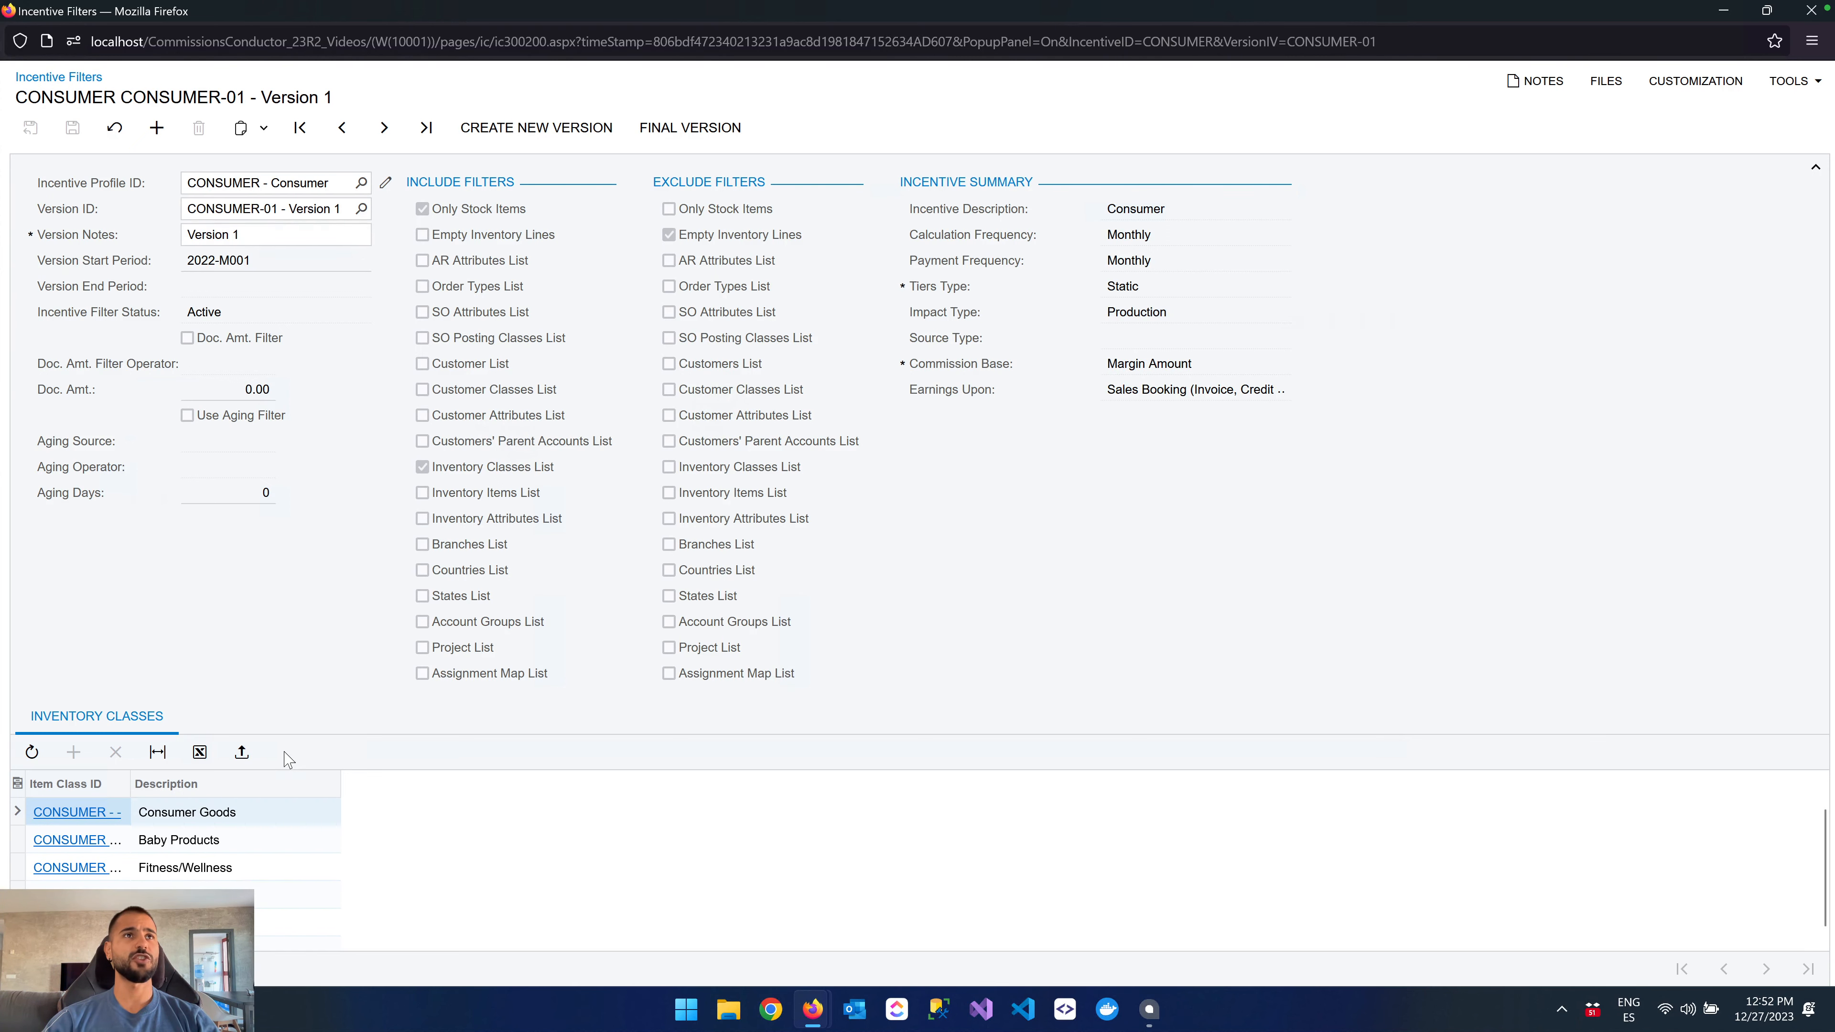
pyautogui.click(531, 128)
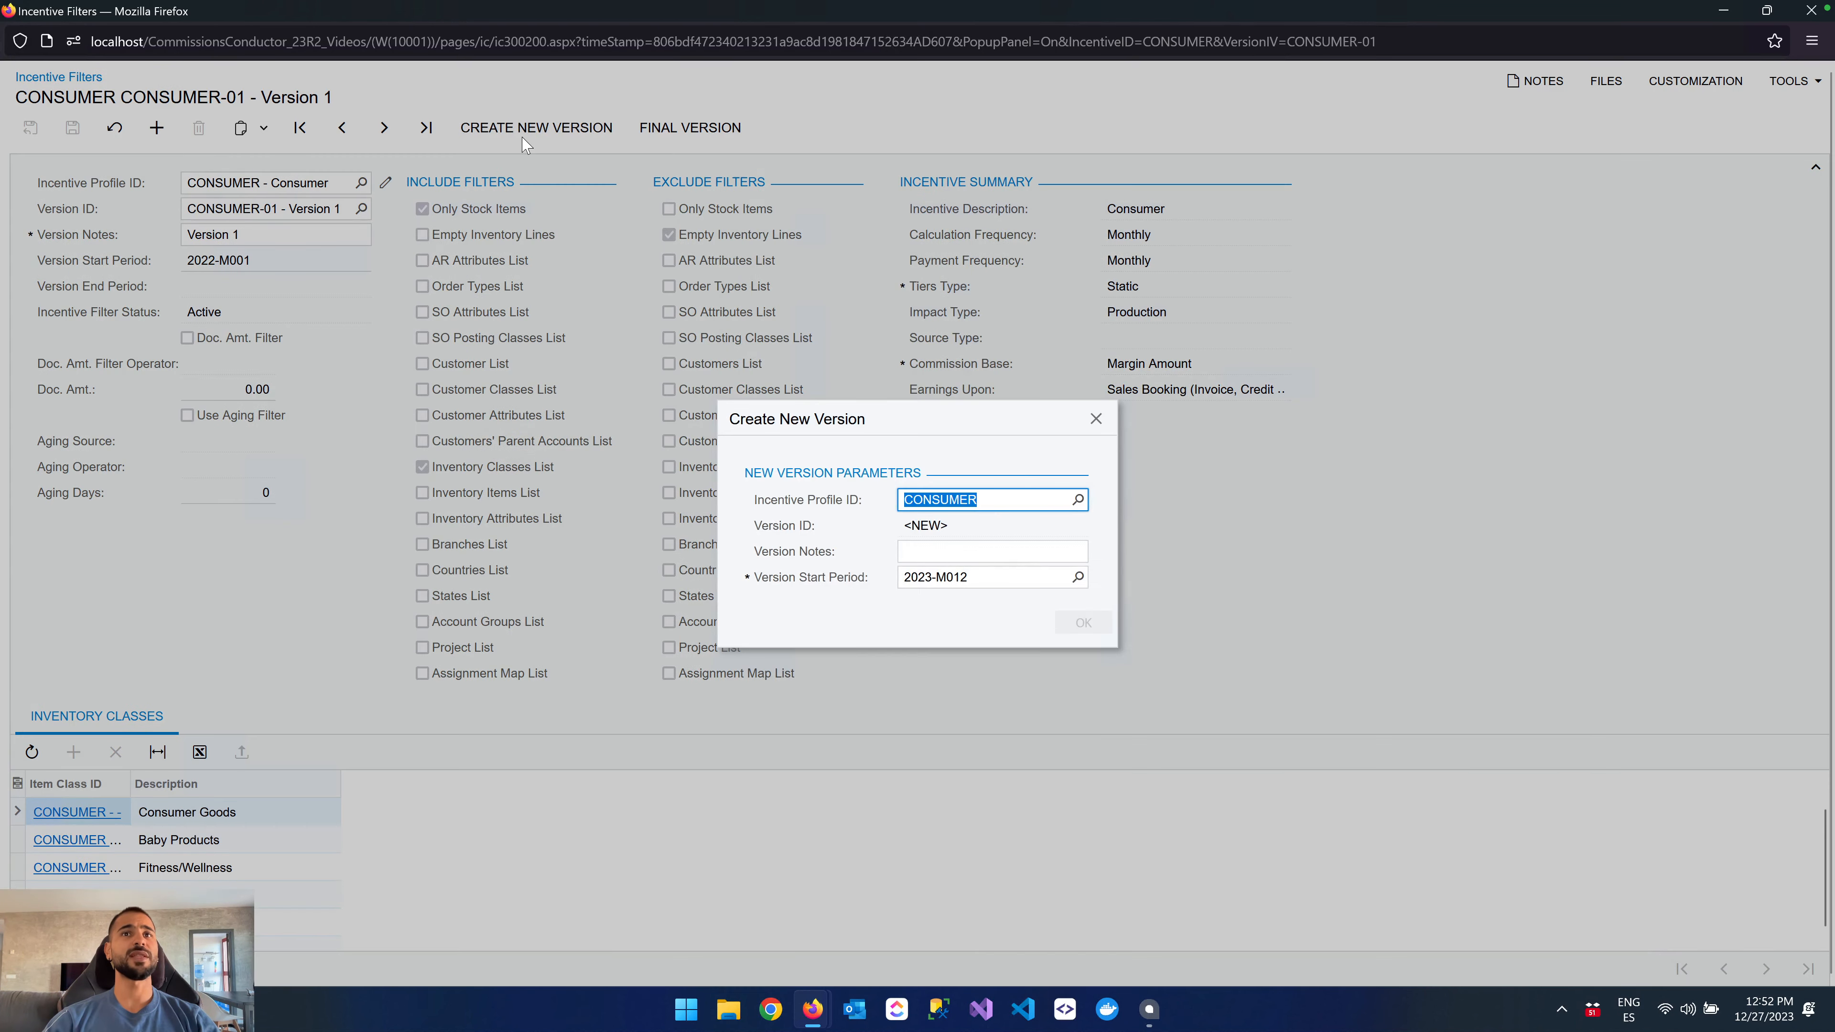
pyautogui.click(992, 551)
pyautogui.write('Version')
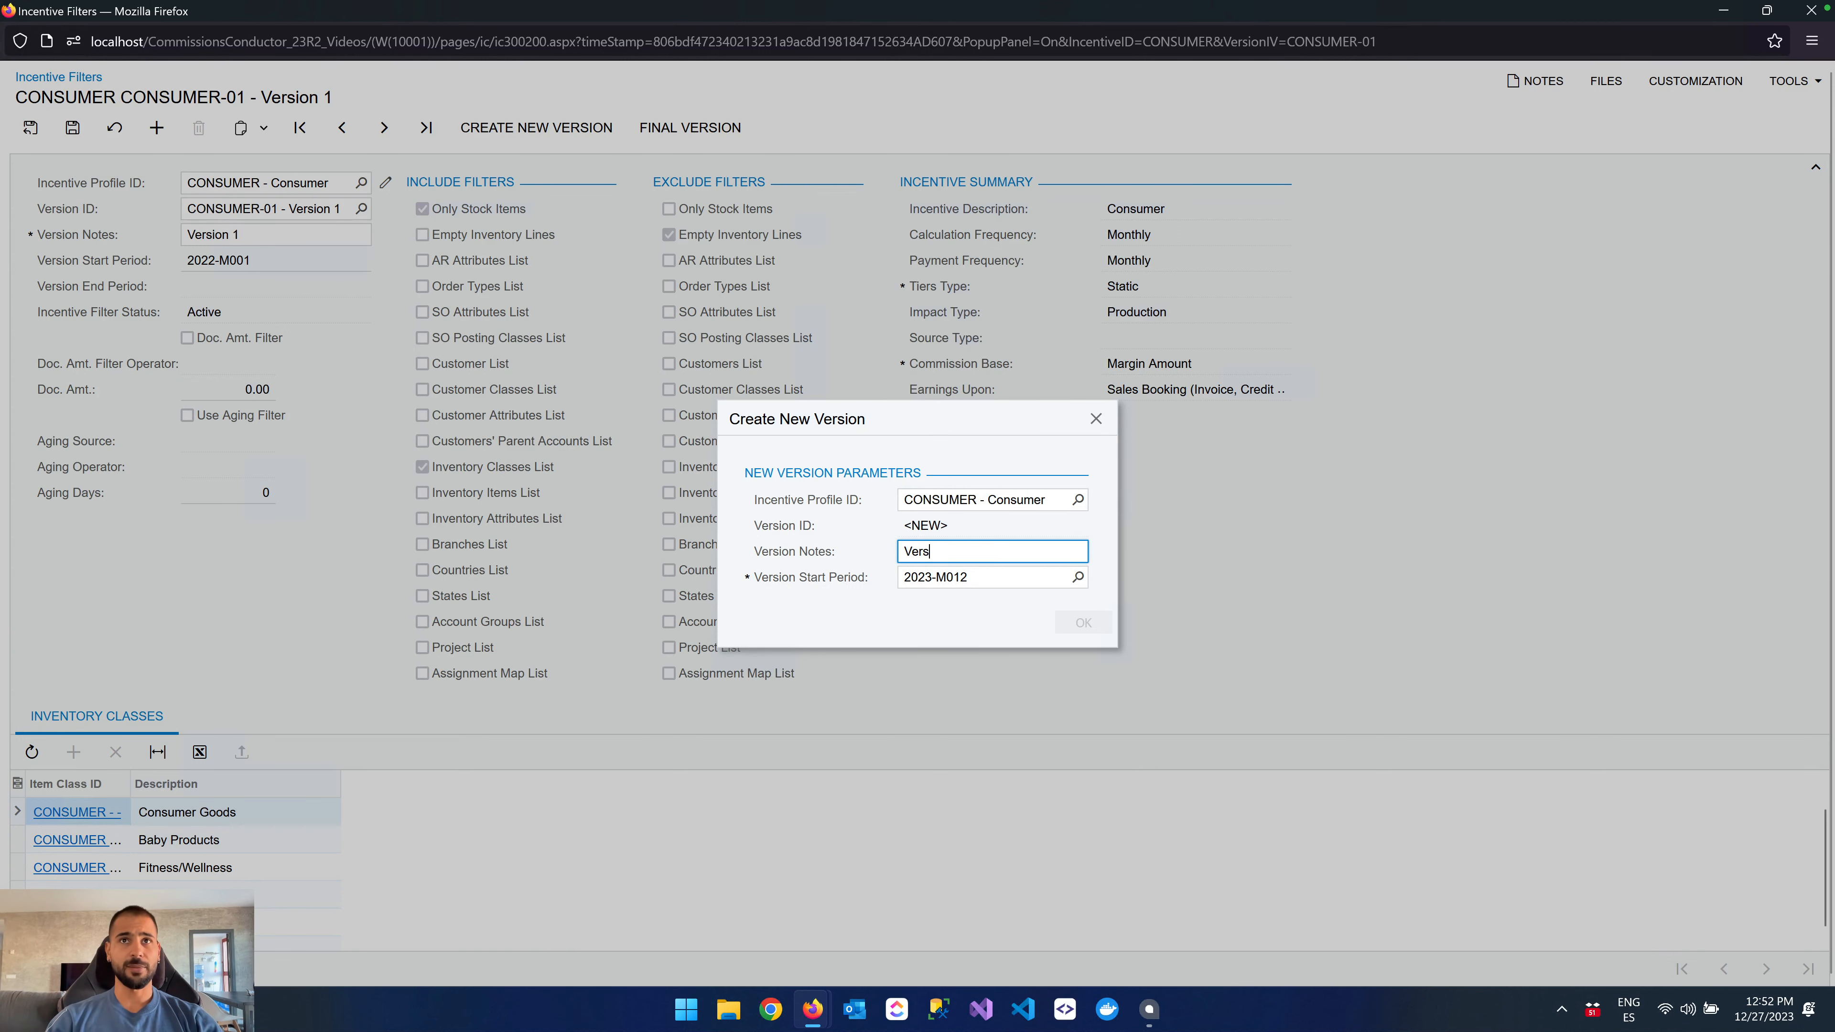
pyautogui.click(1077, 577)
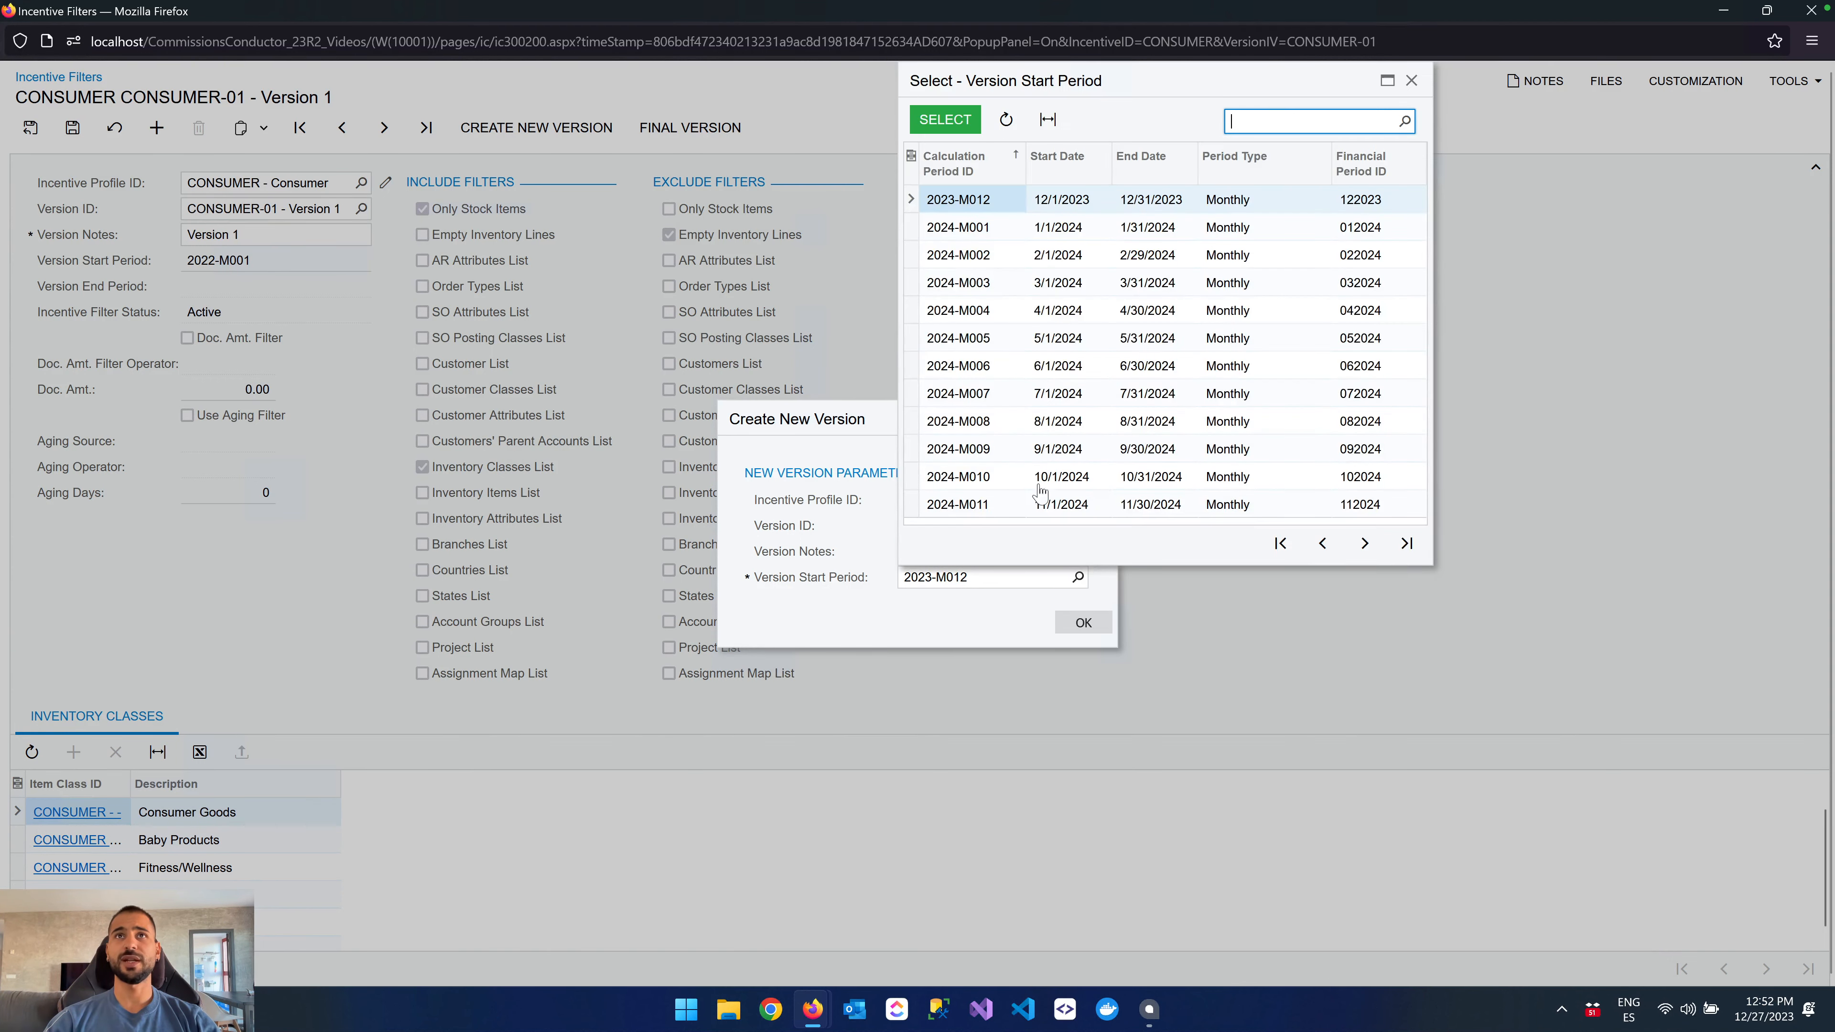
pyautogui.click(975, 227)
pyautogui.click(976, 227)
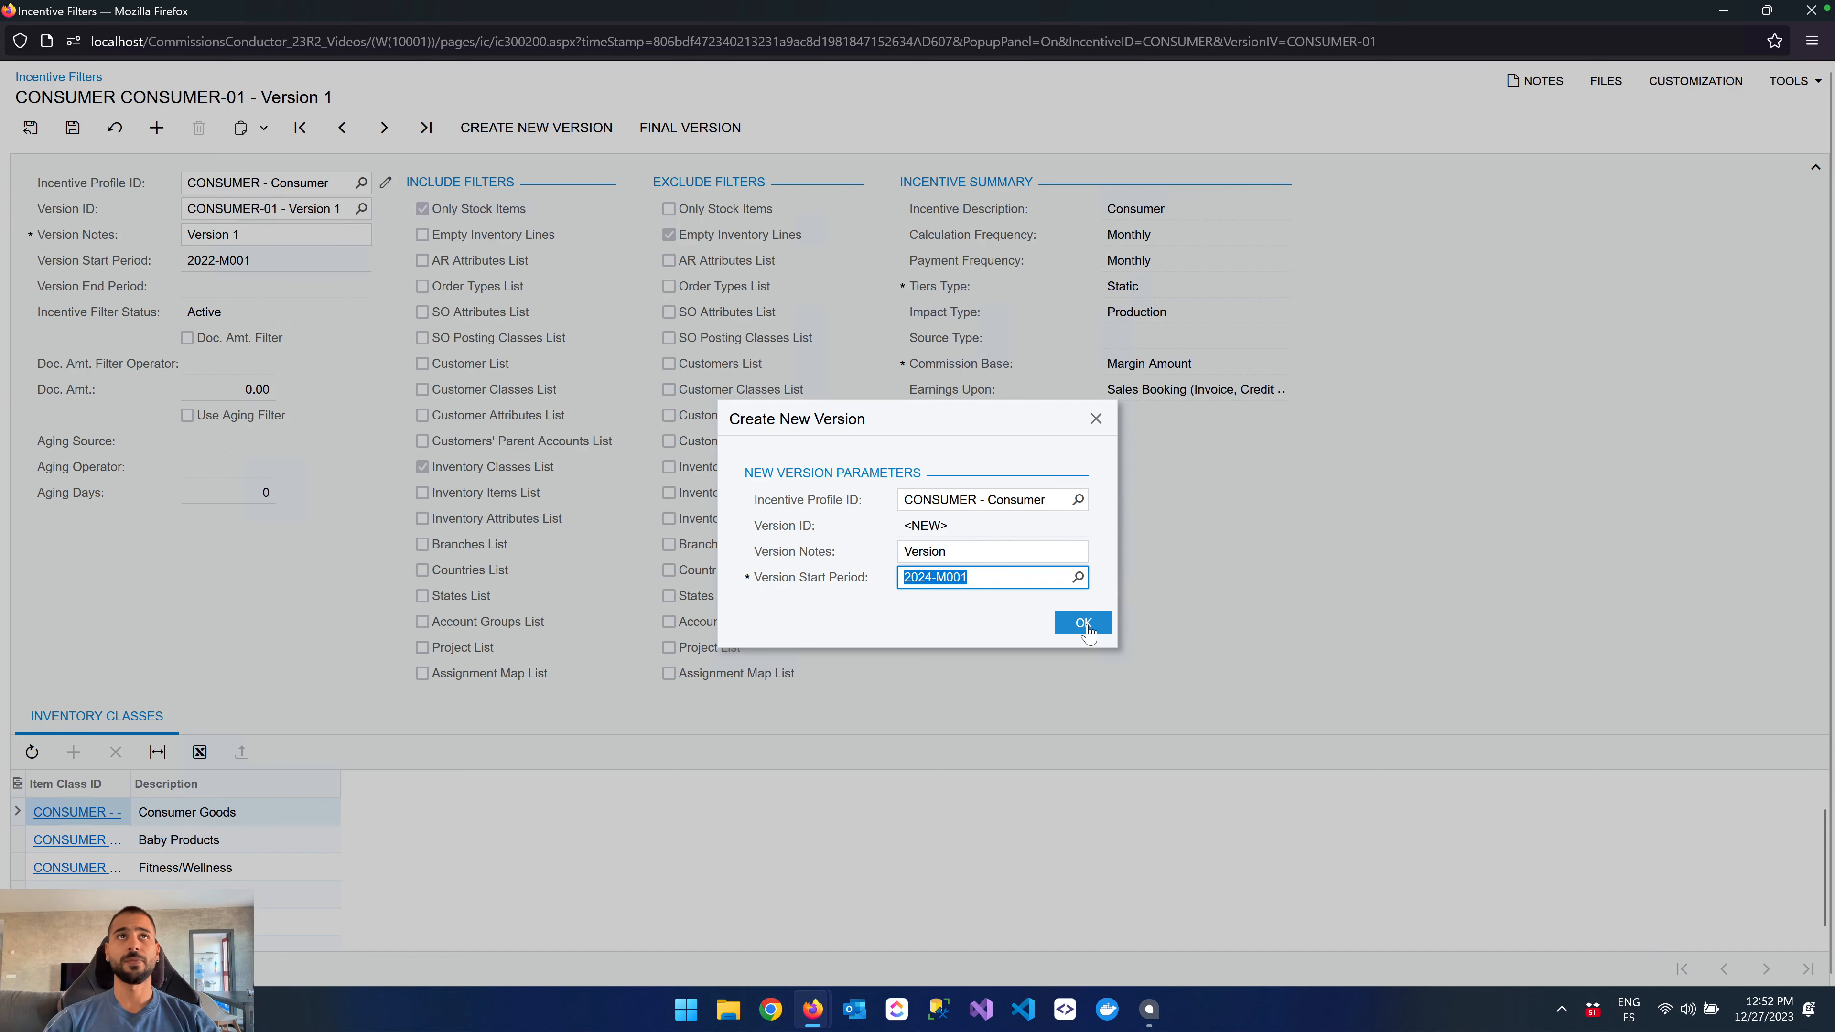
pyautogui.click(1084, 623)
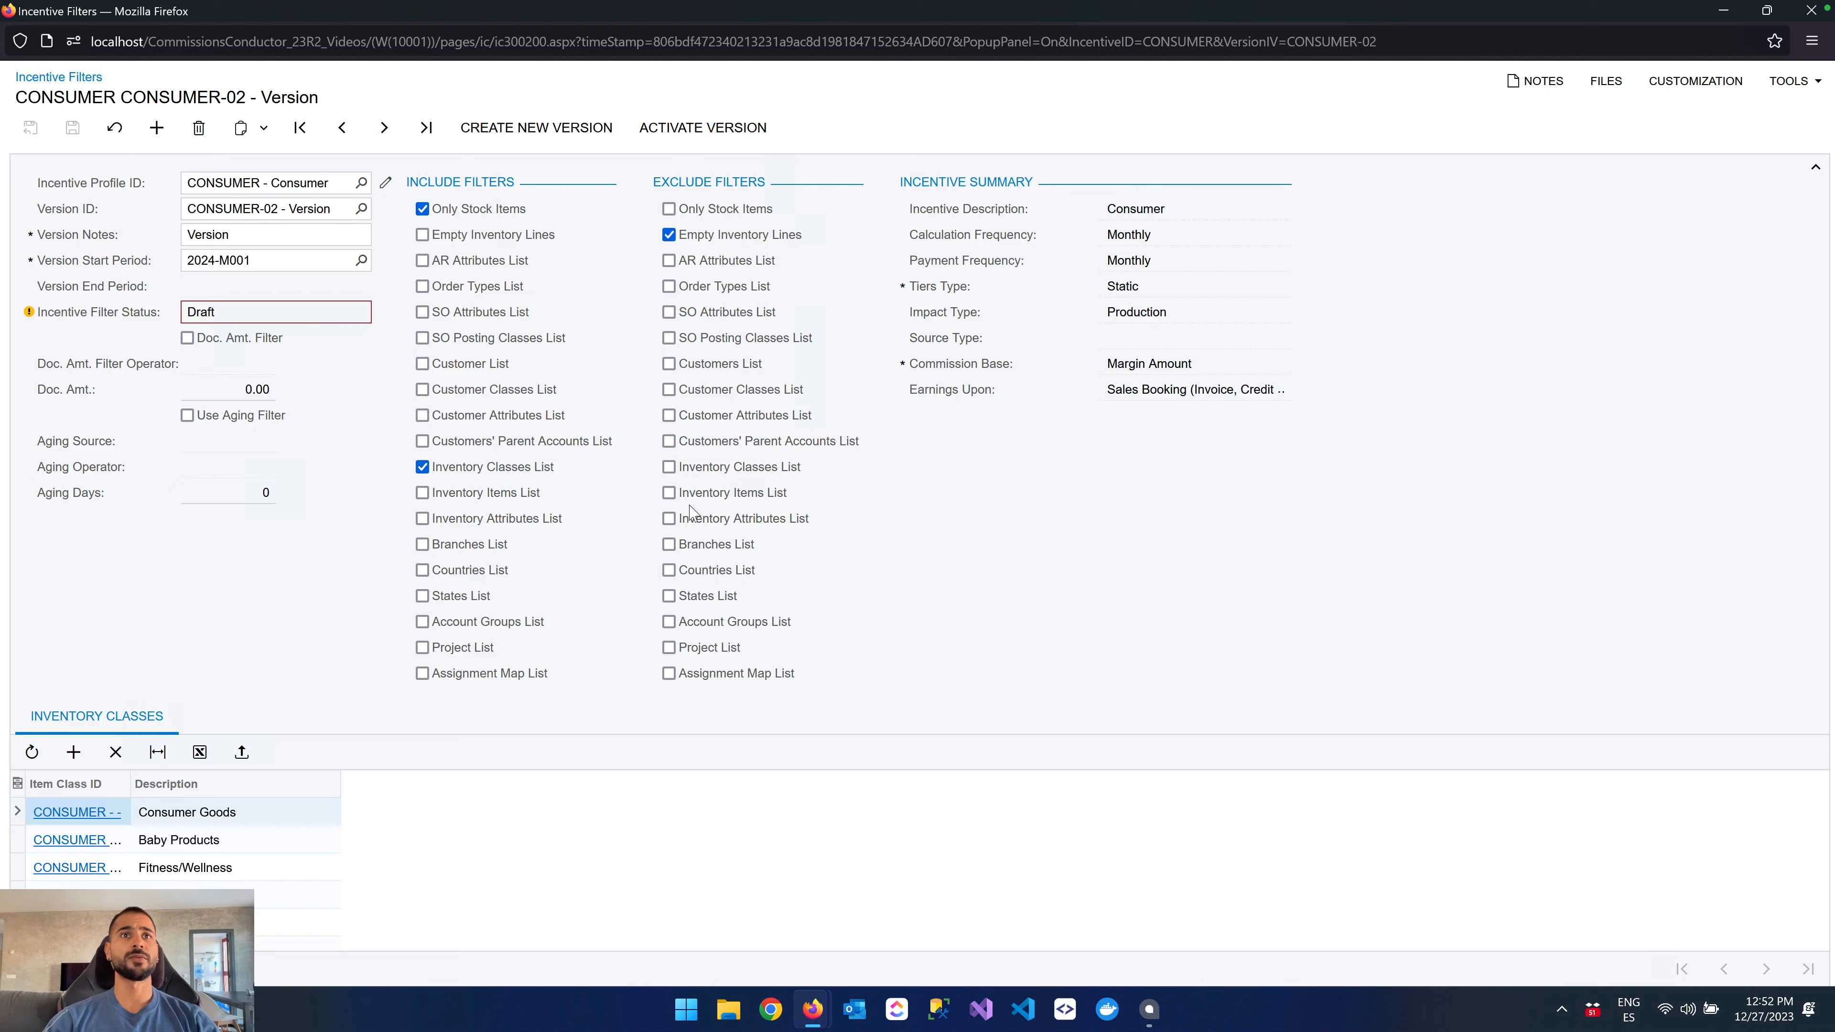
# Exclude the SERVWEST and SERVEAST branches in the CONSUMER-02 filter, save it, and compare the inventory classes and branches lists.
pyautogui.click(669, 548)
pyautogui.click(261, 729)
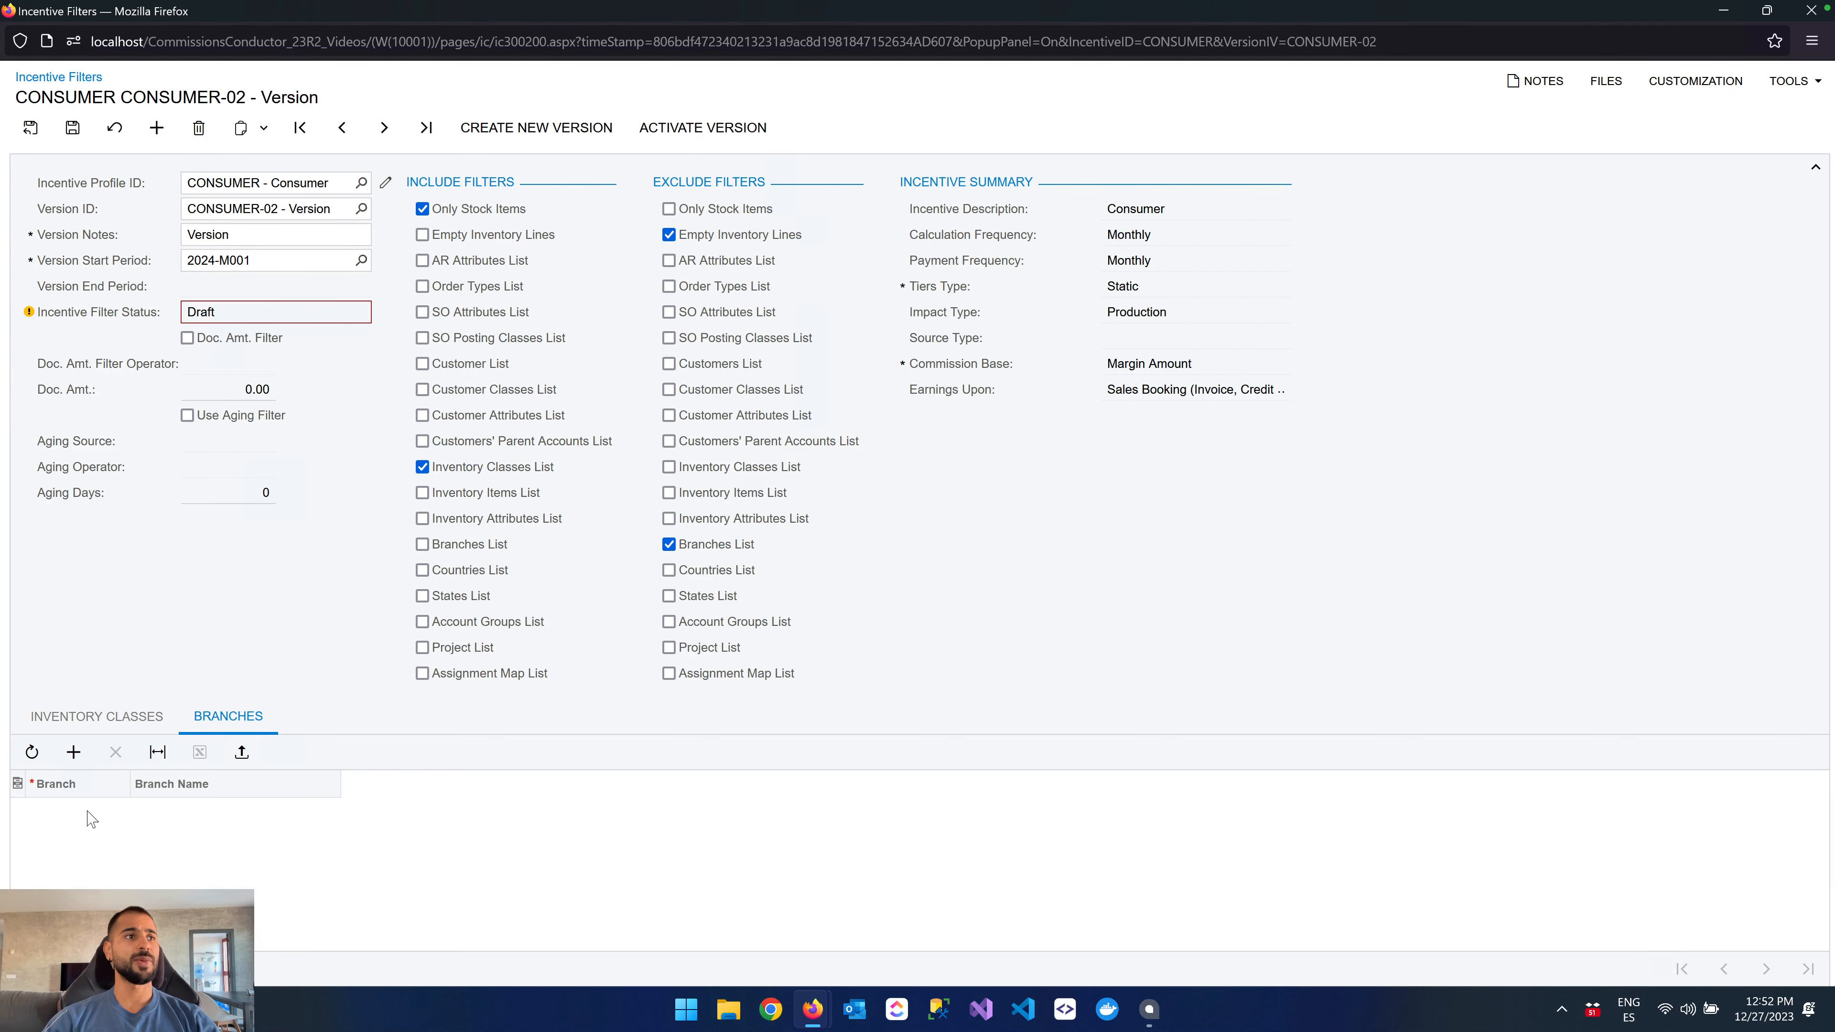
pyautogui.click(86, 811)
pyautogui.click(135, 810)
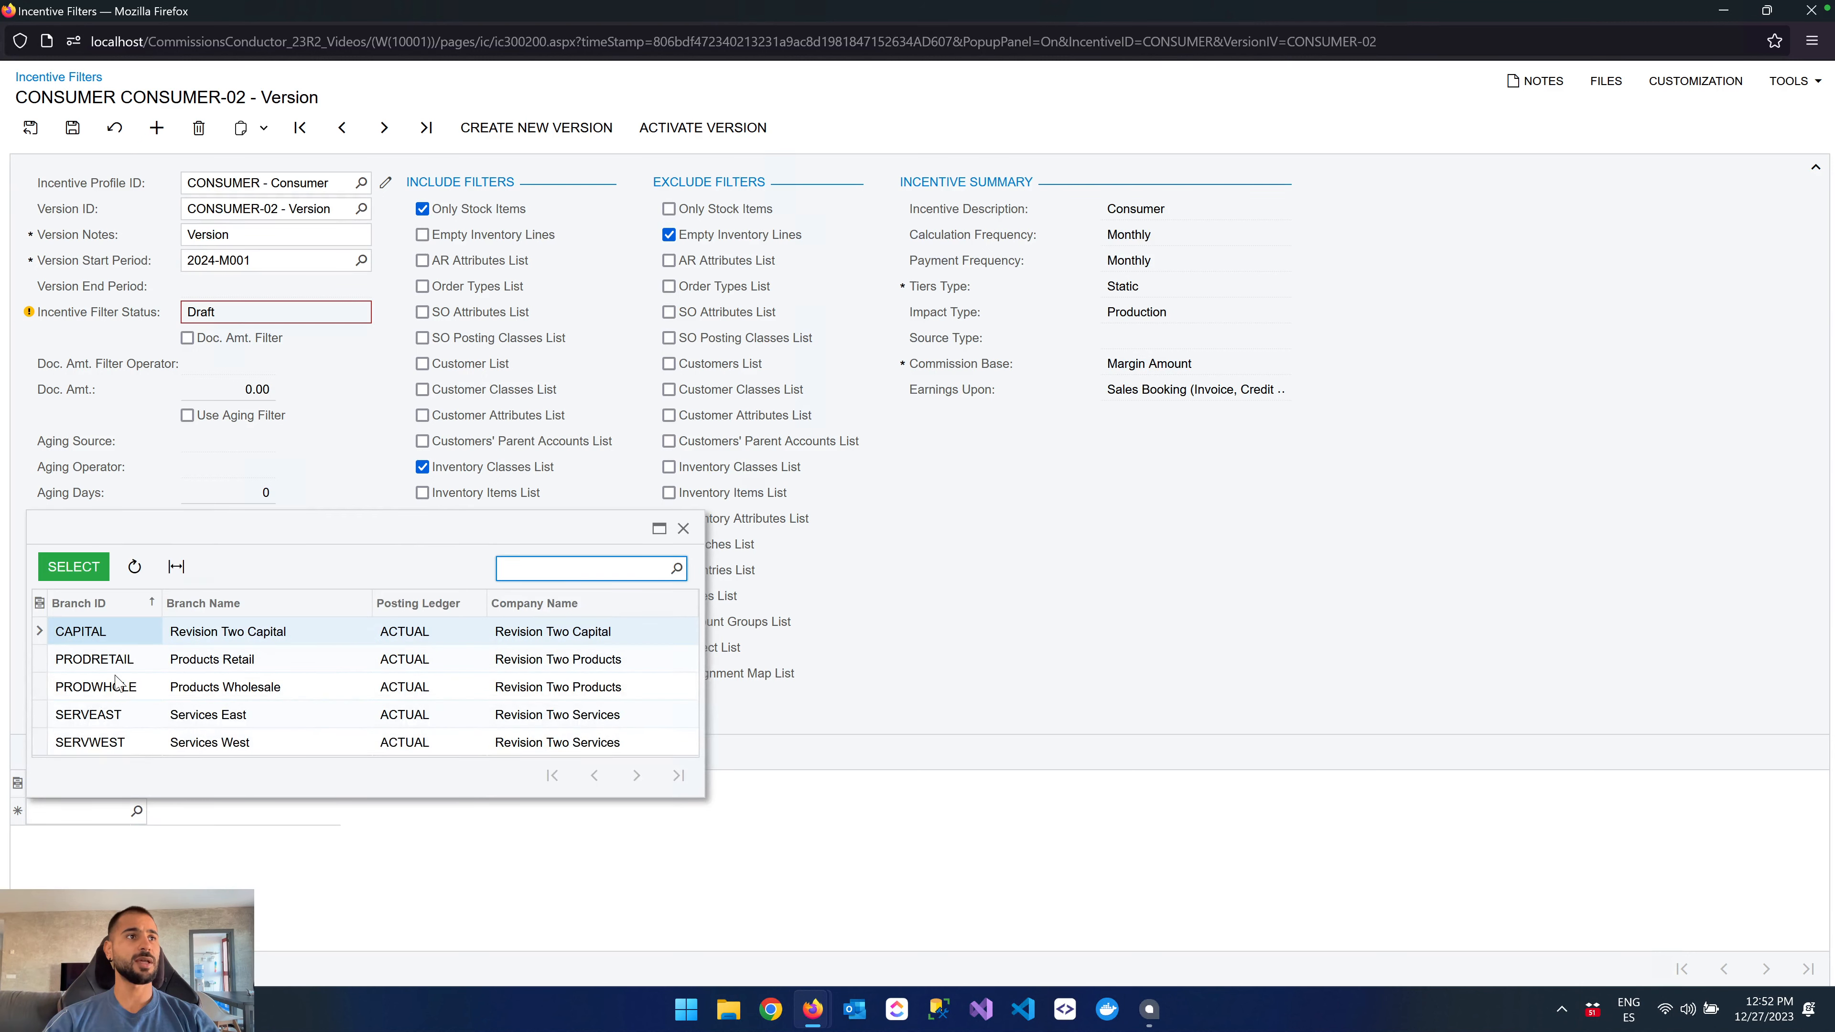
pyautogui.doubleClick(90, 742)
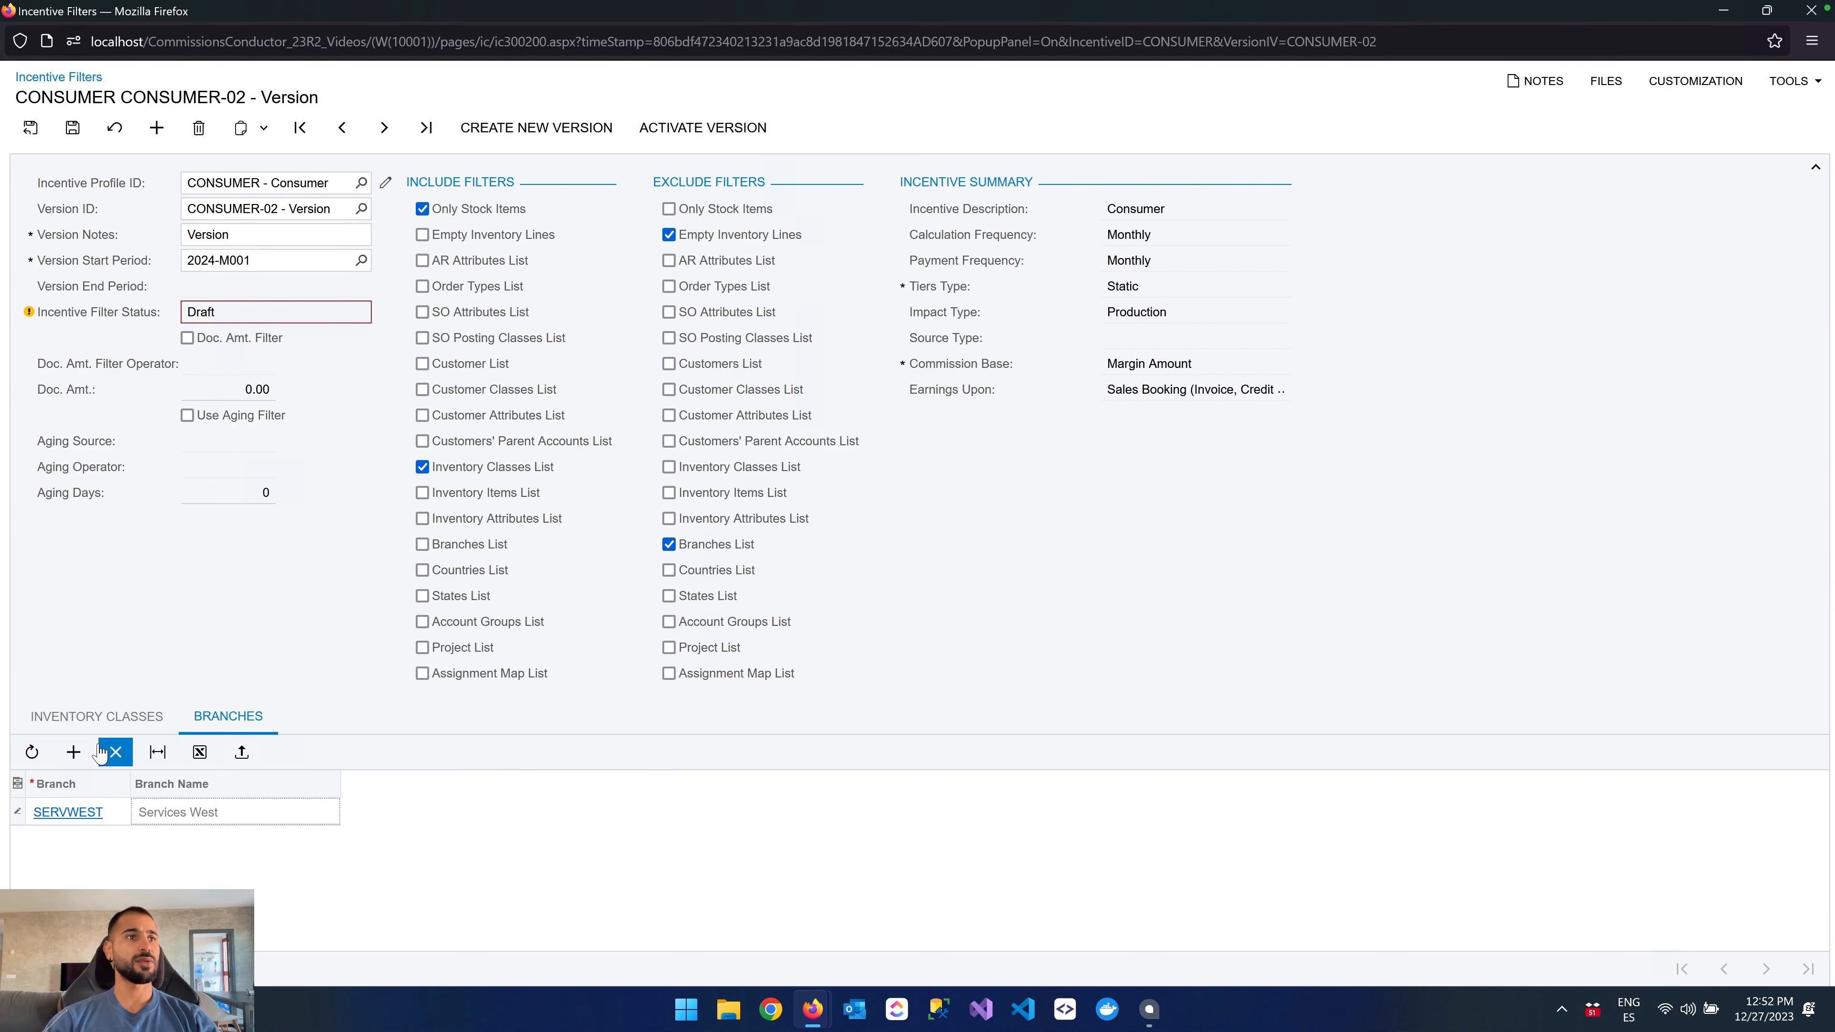
pyautogui.click(136, 839)
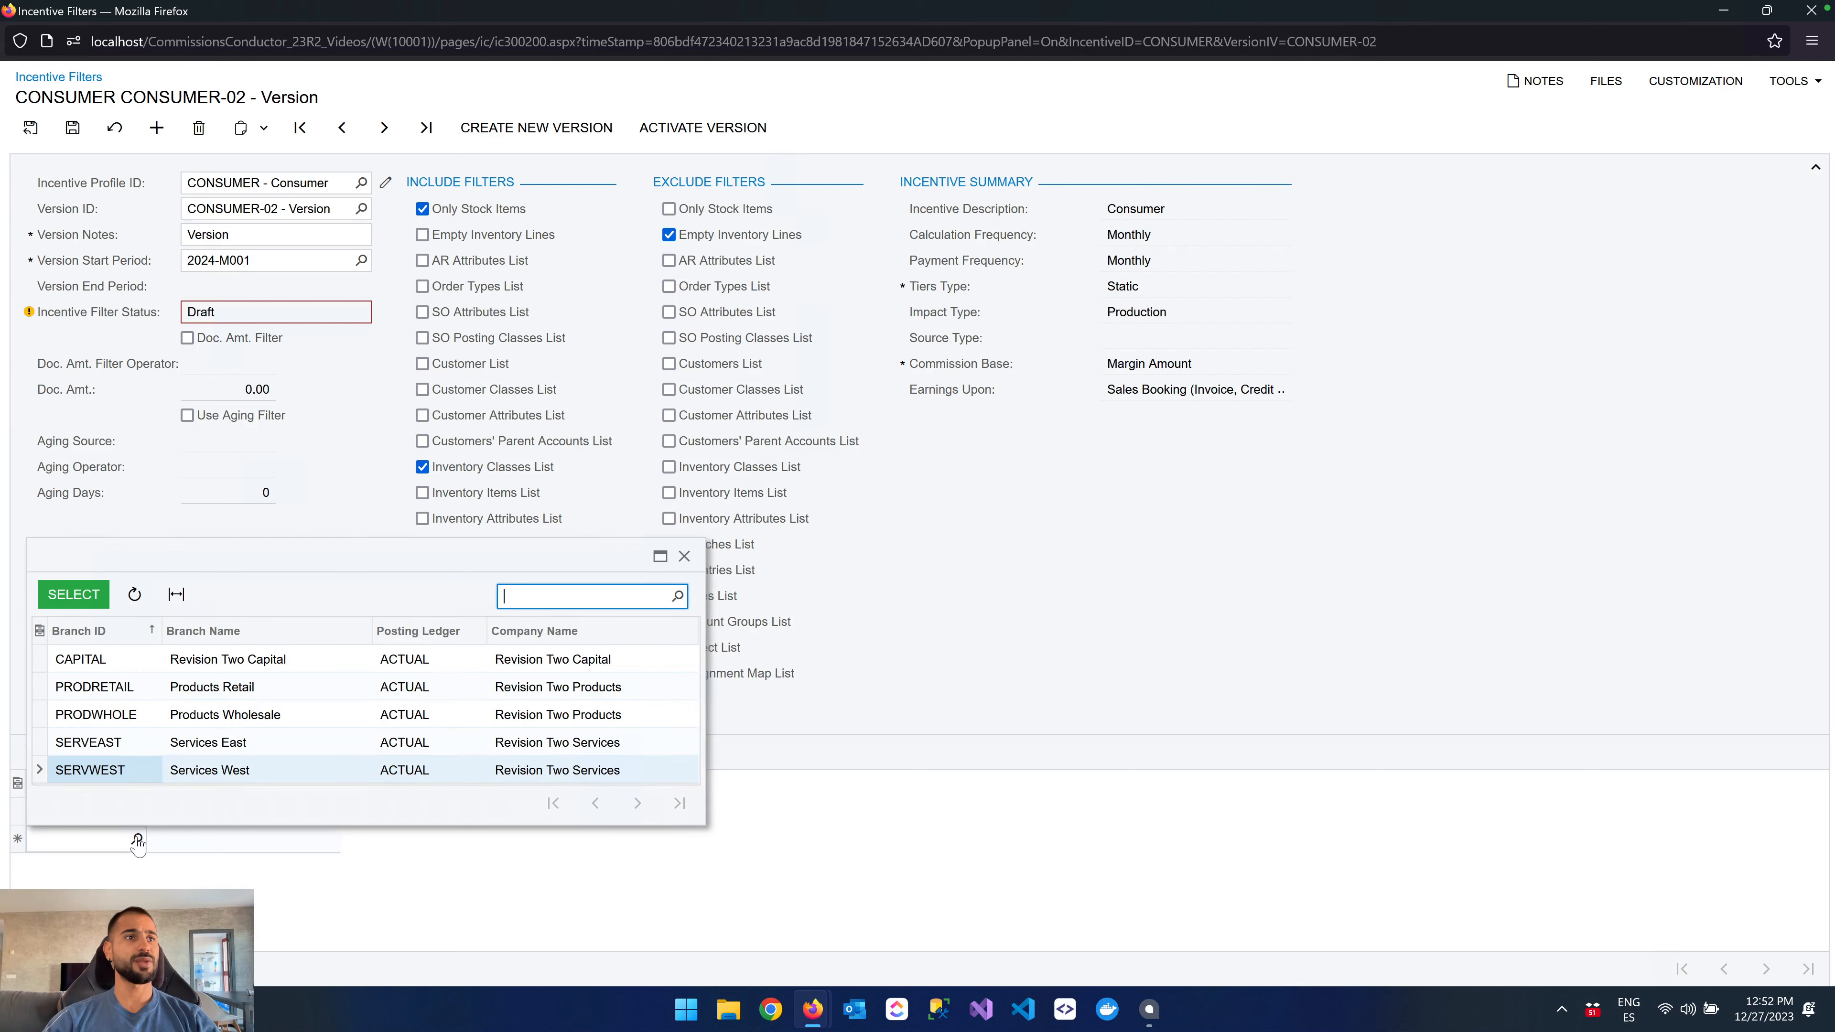
pyautogui.doubleClick(133, 745)
pyautogui.click(73, 128)
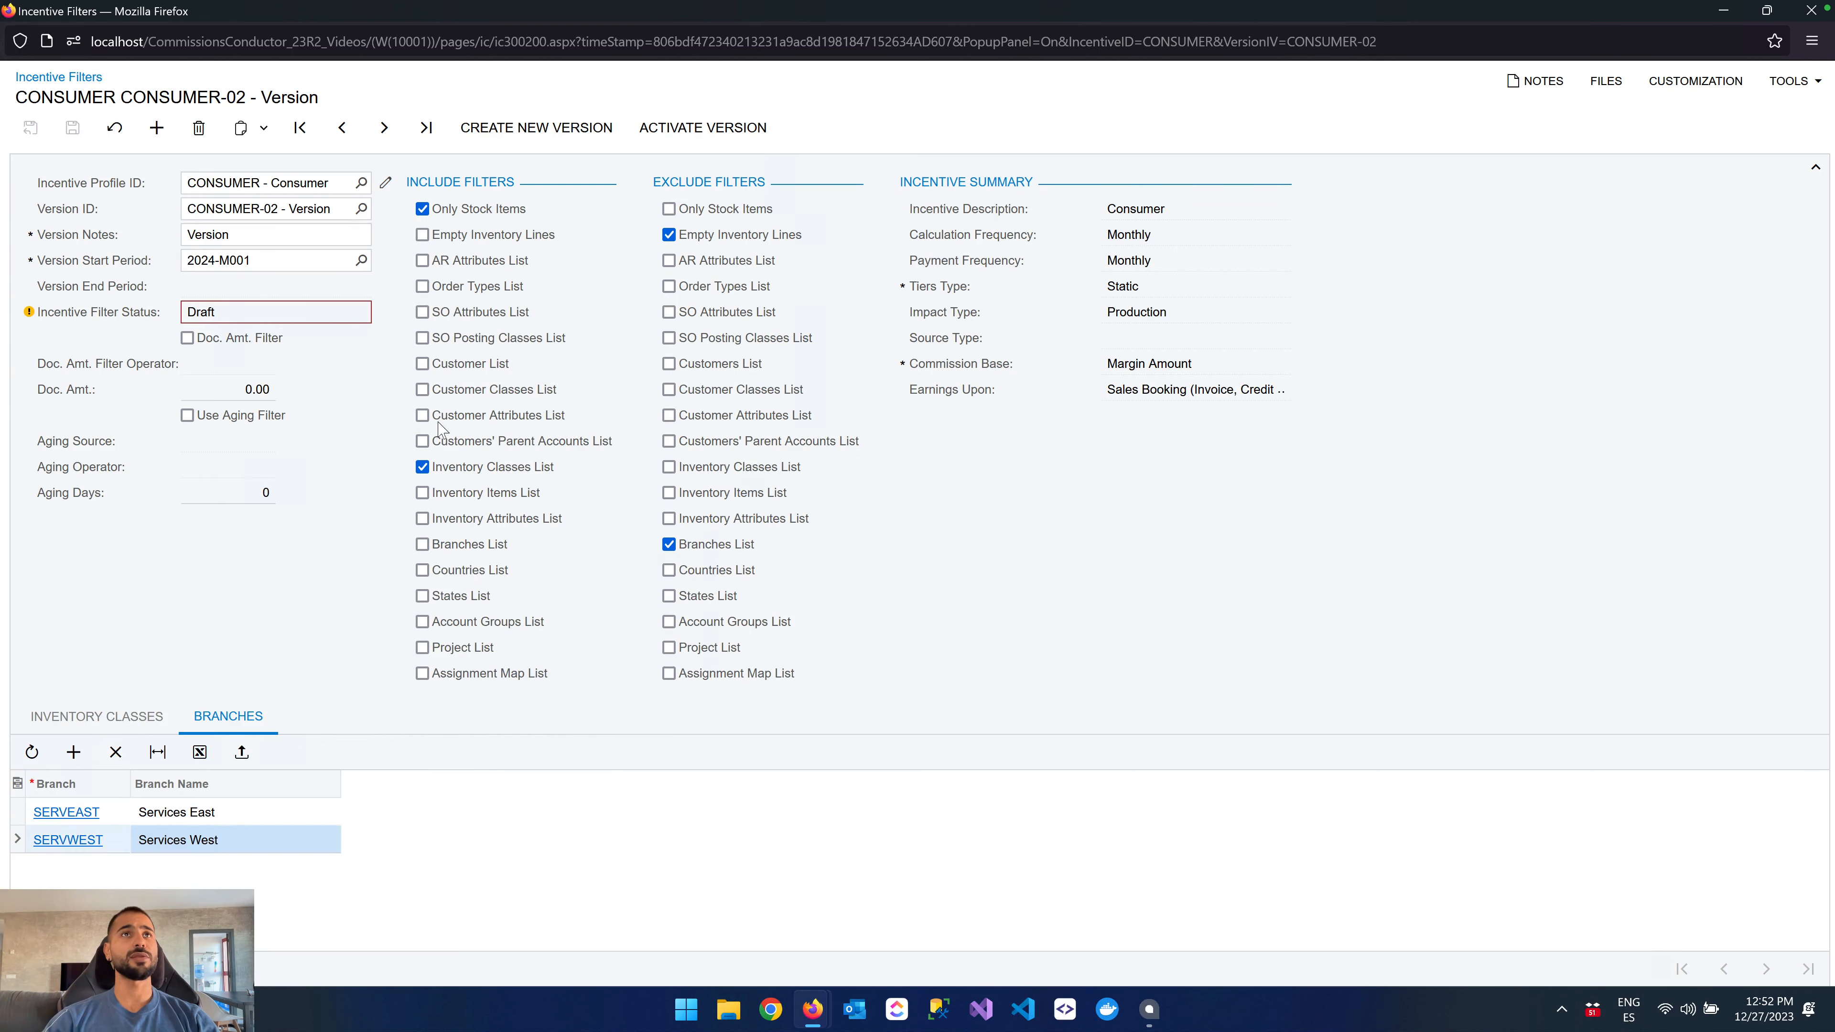
pyautogui.click(128, 720)
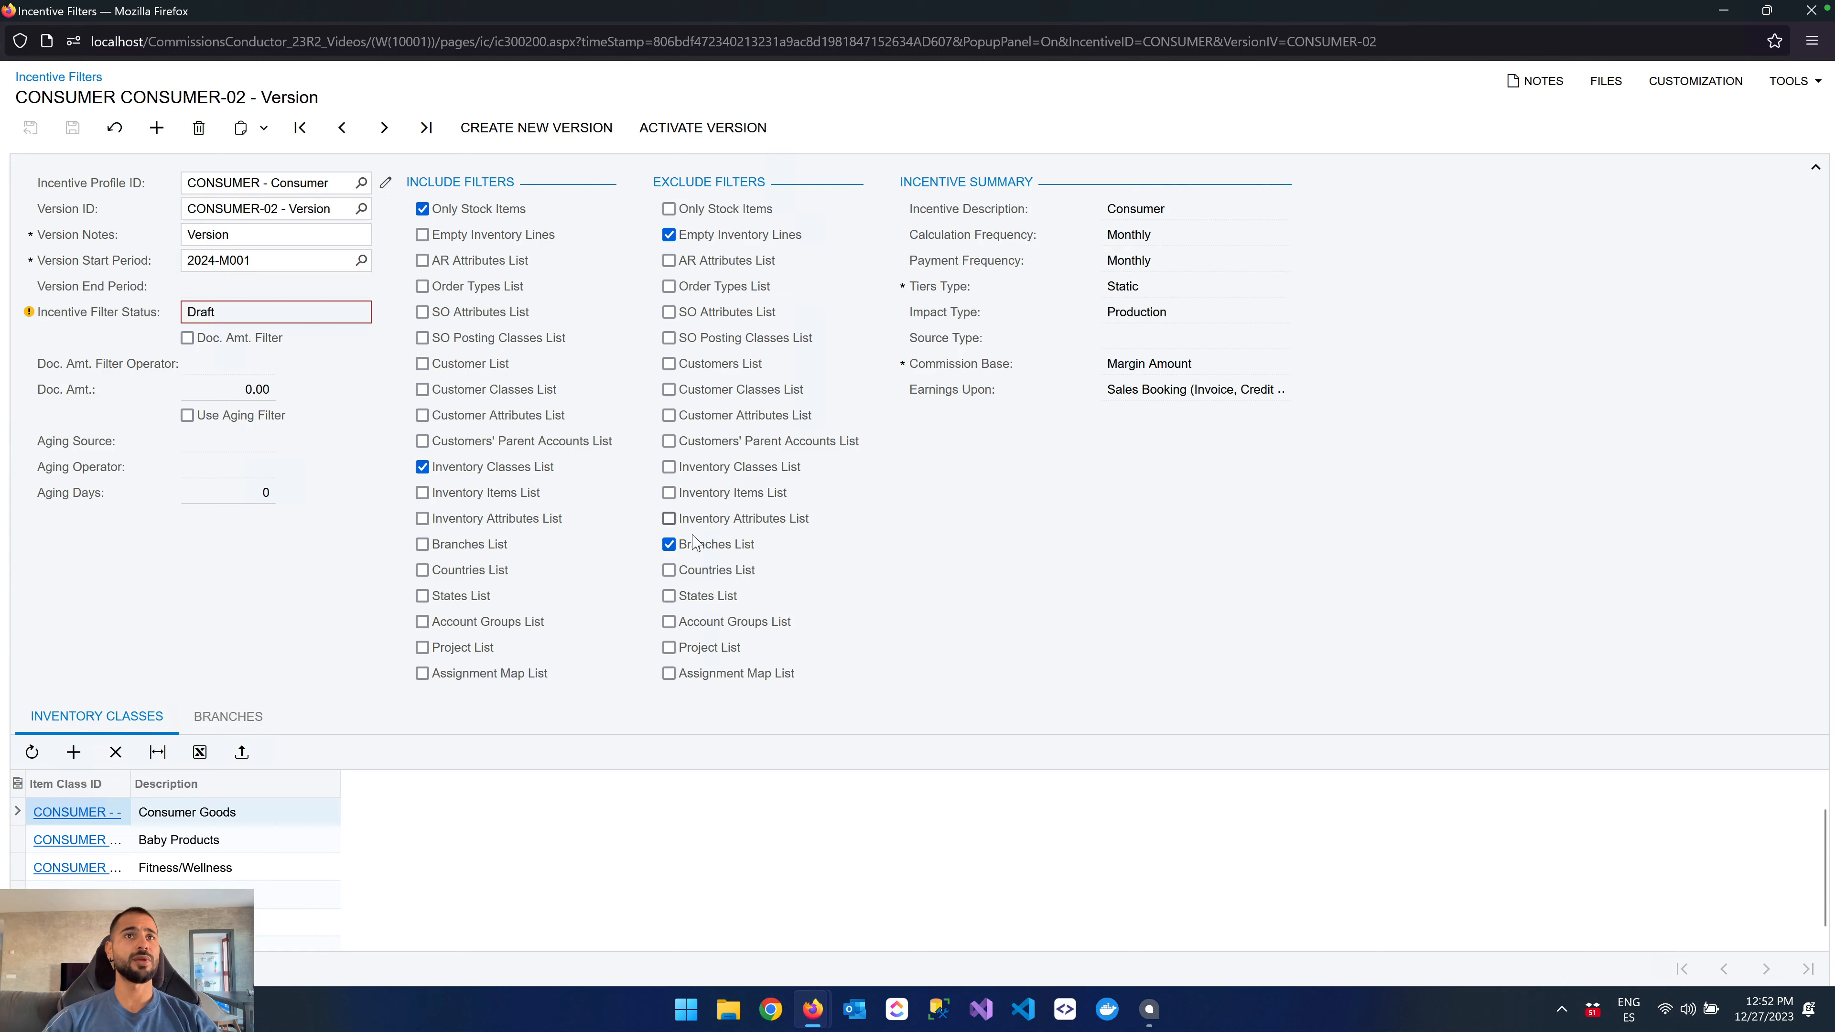
pyautogui.click(243, 718)
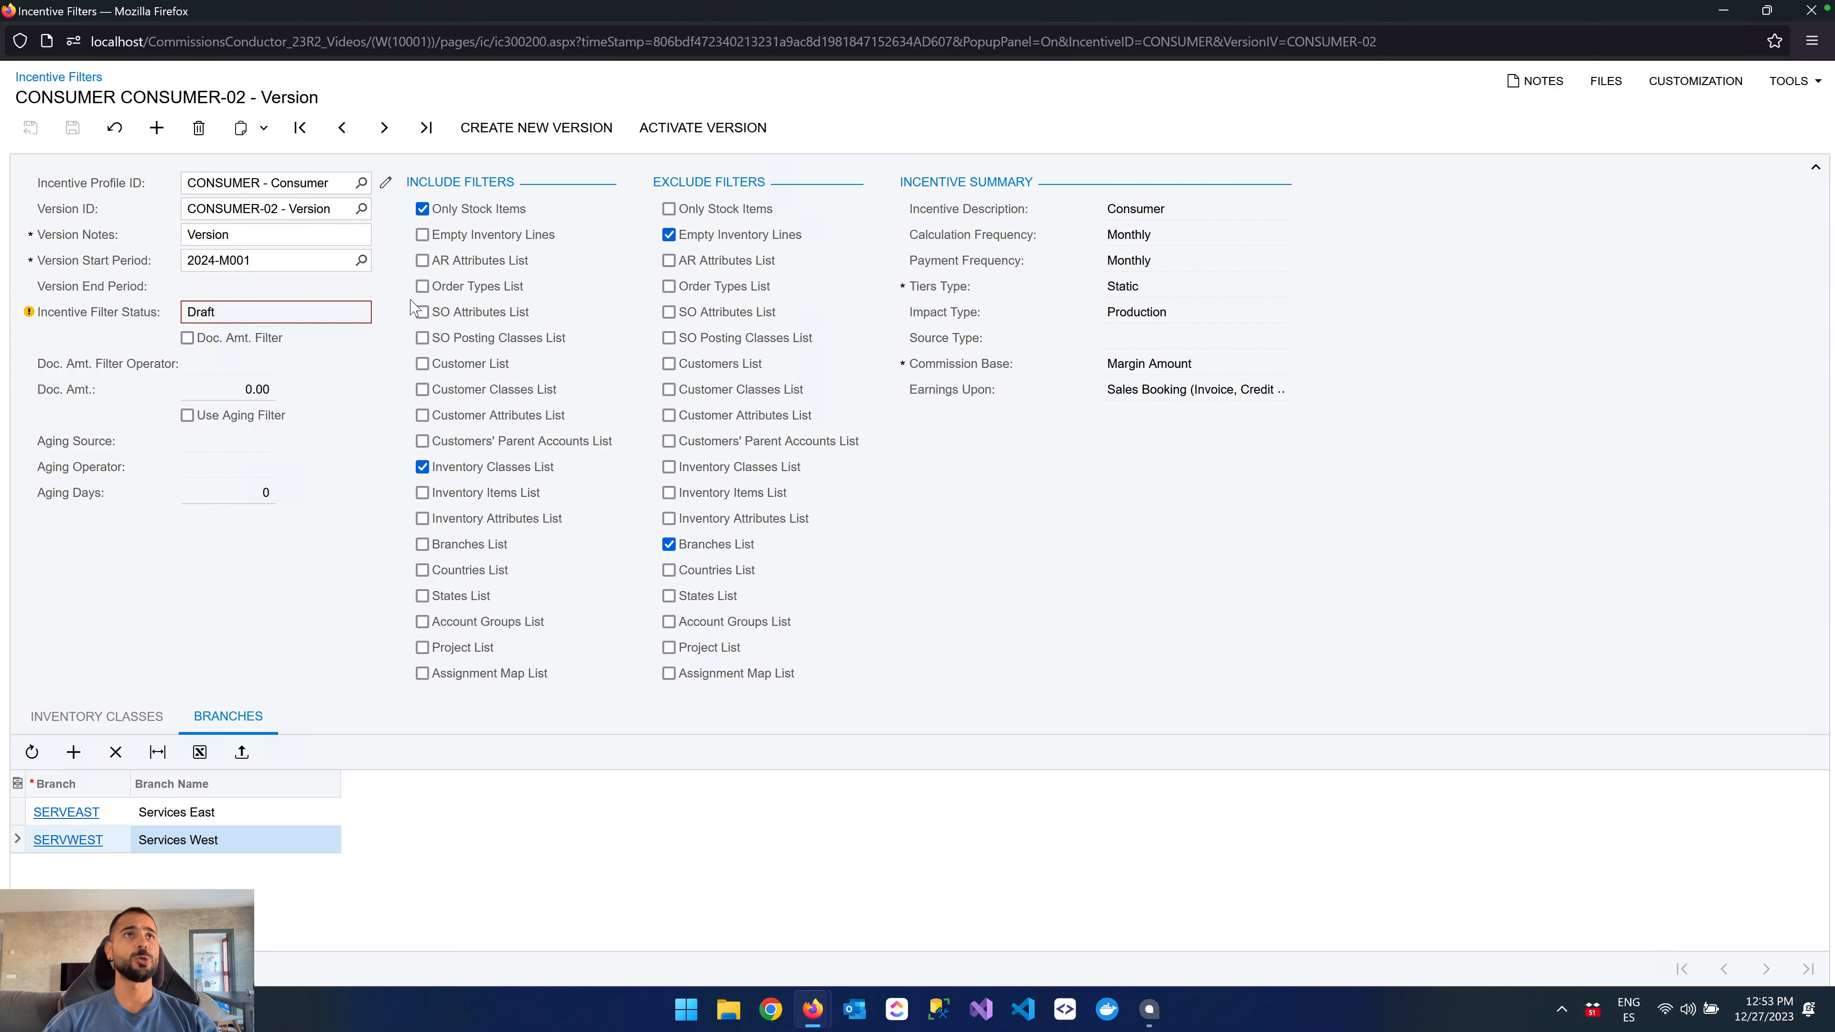
# Include the SH (Shopify Order) order type in the CONSUMER-02 filter, save it, and check the other filter lists.
pyautogui.click(422, 286)
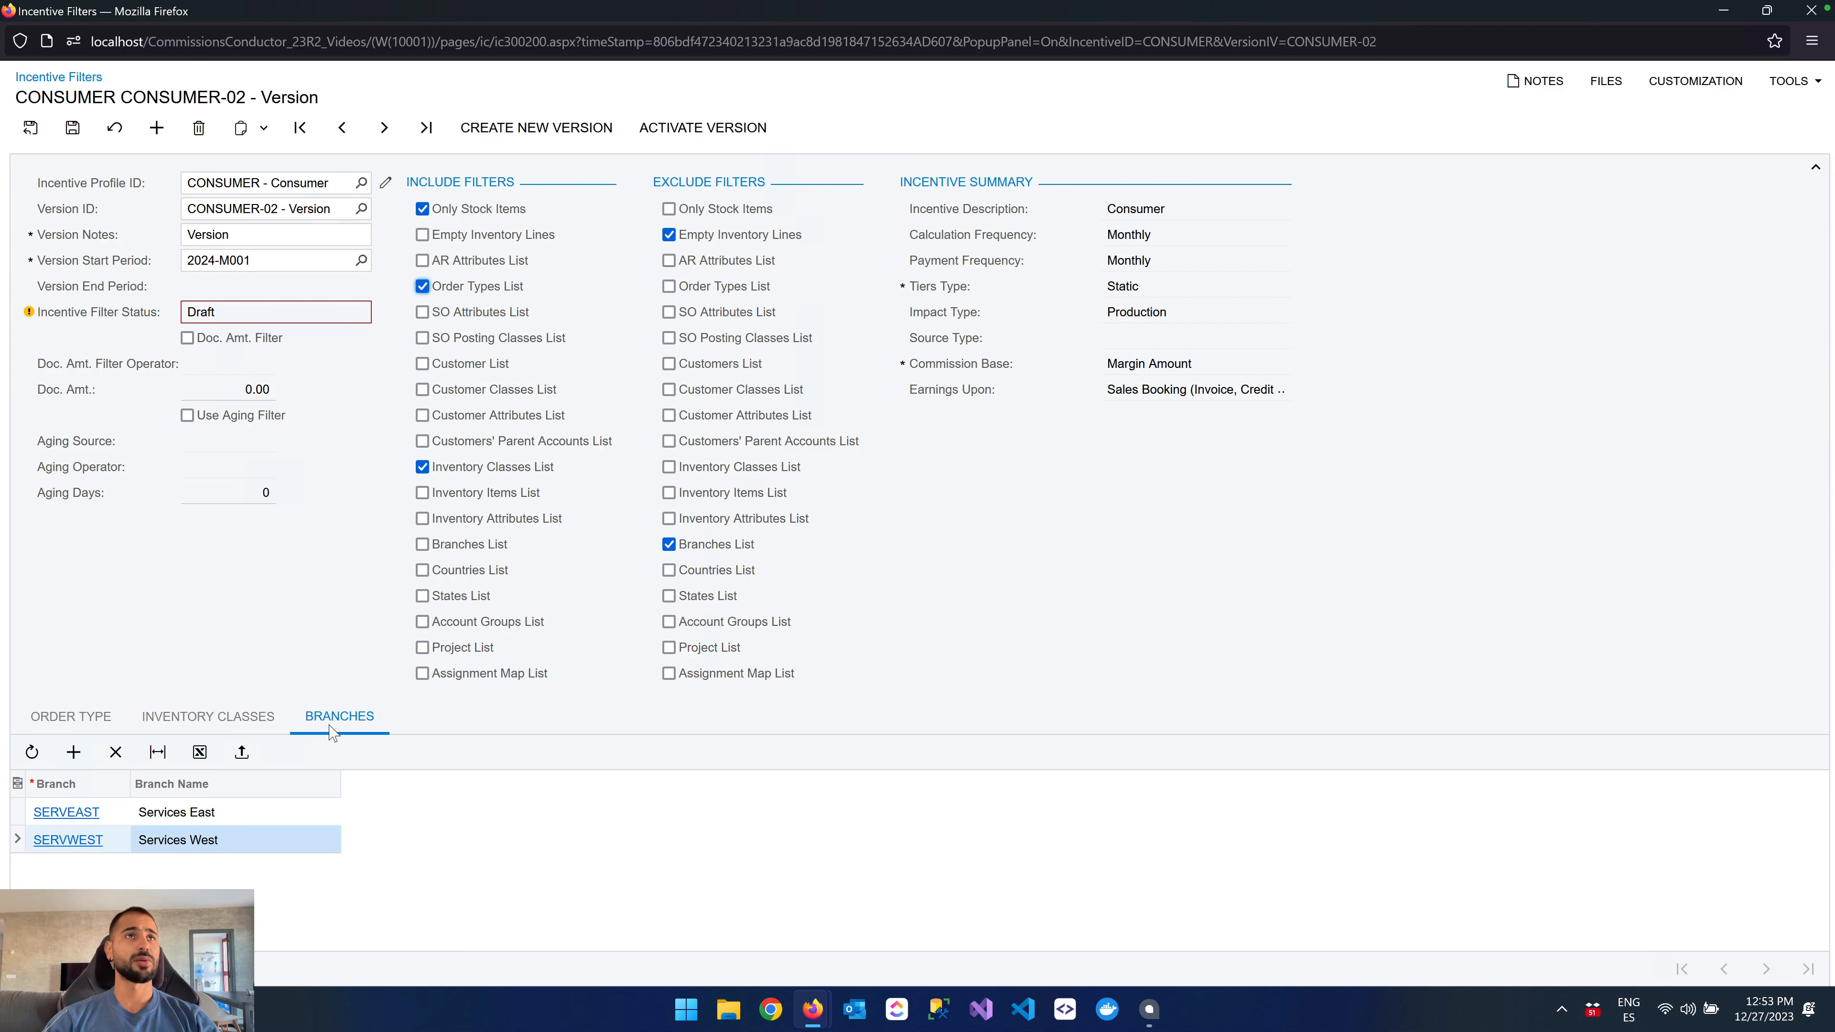
pyautogui.click(99, 723)
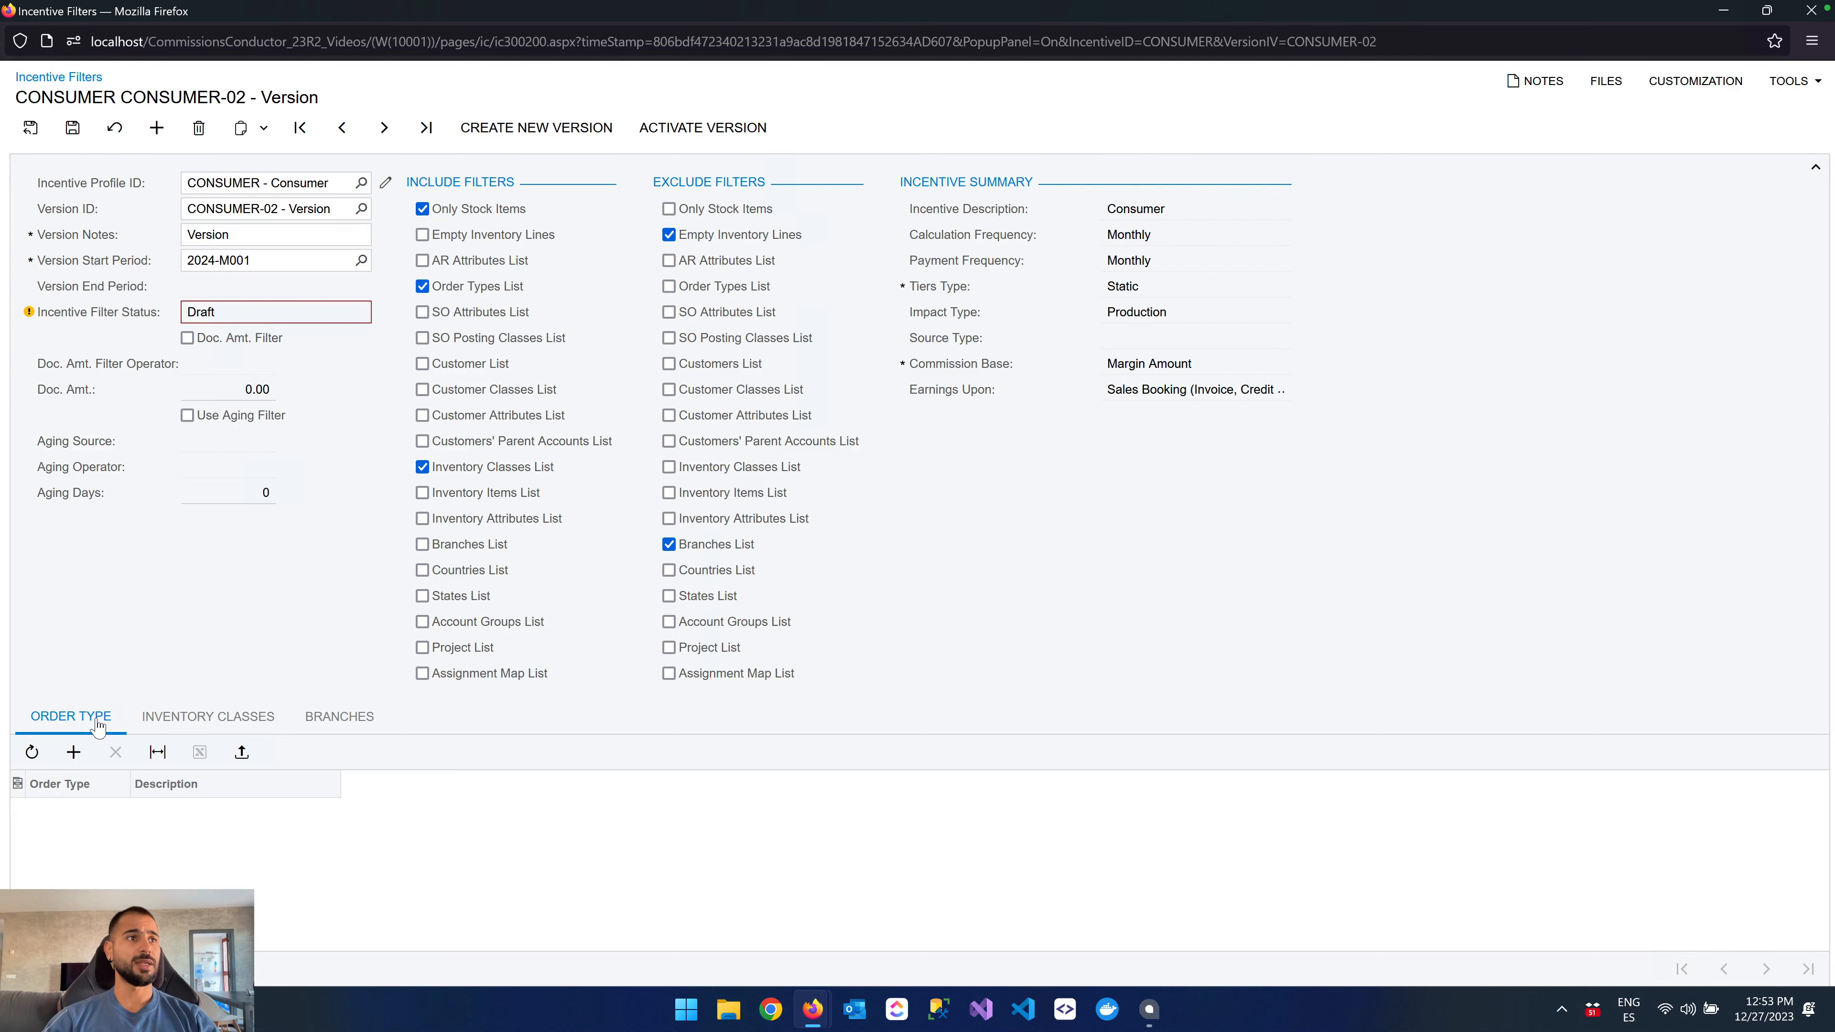
pyautogui.click(73, 751)
pyautogui.click(137, 811)
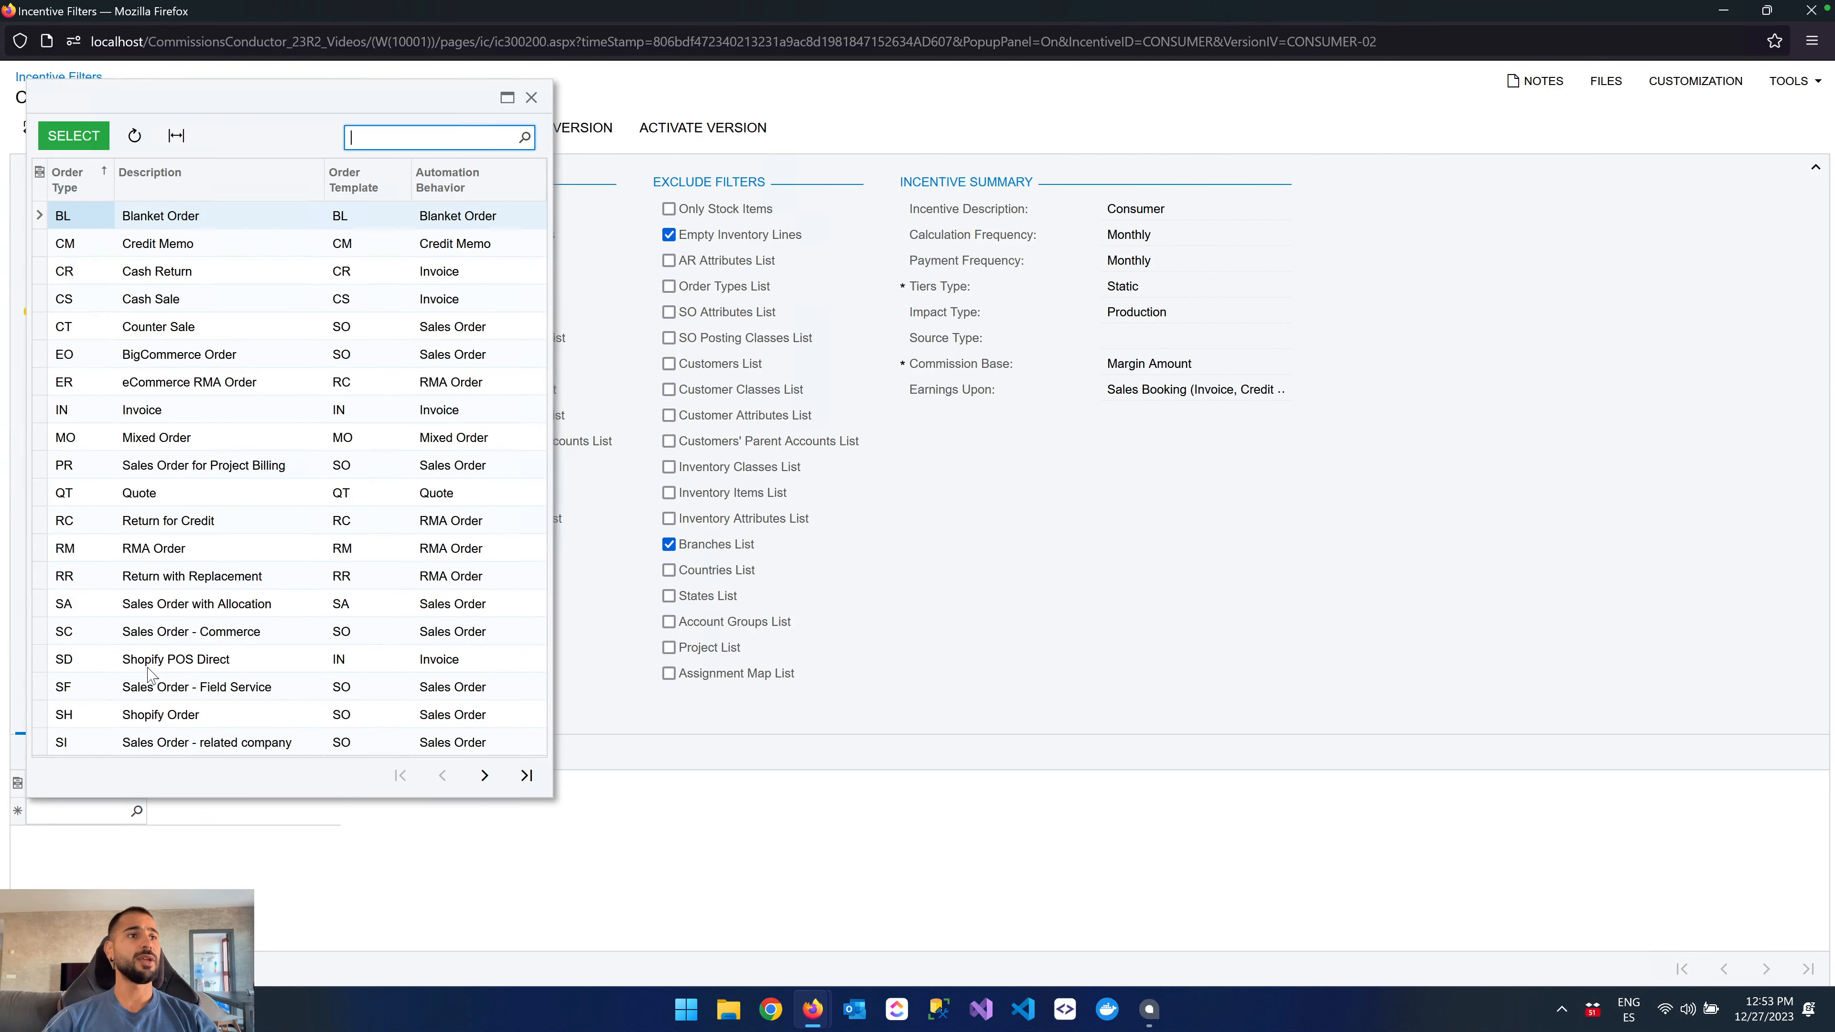
pyautogui.doubleClick(155, 716)
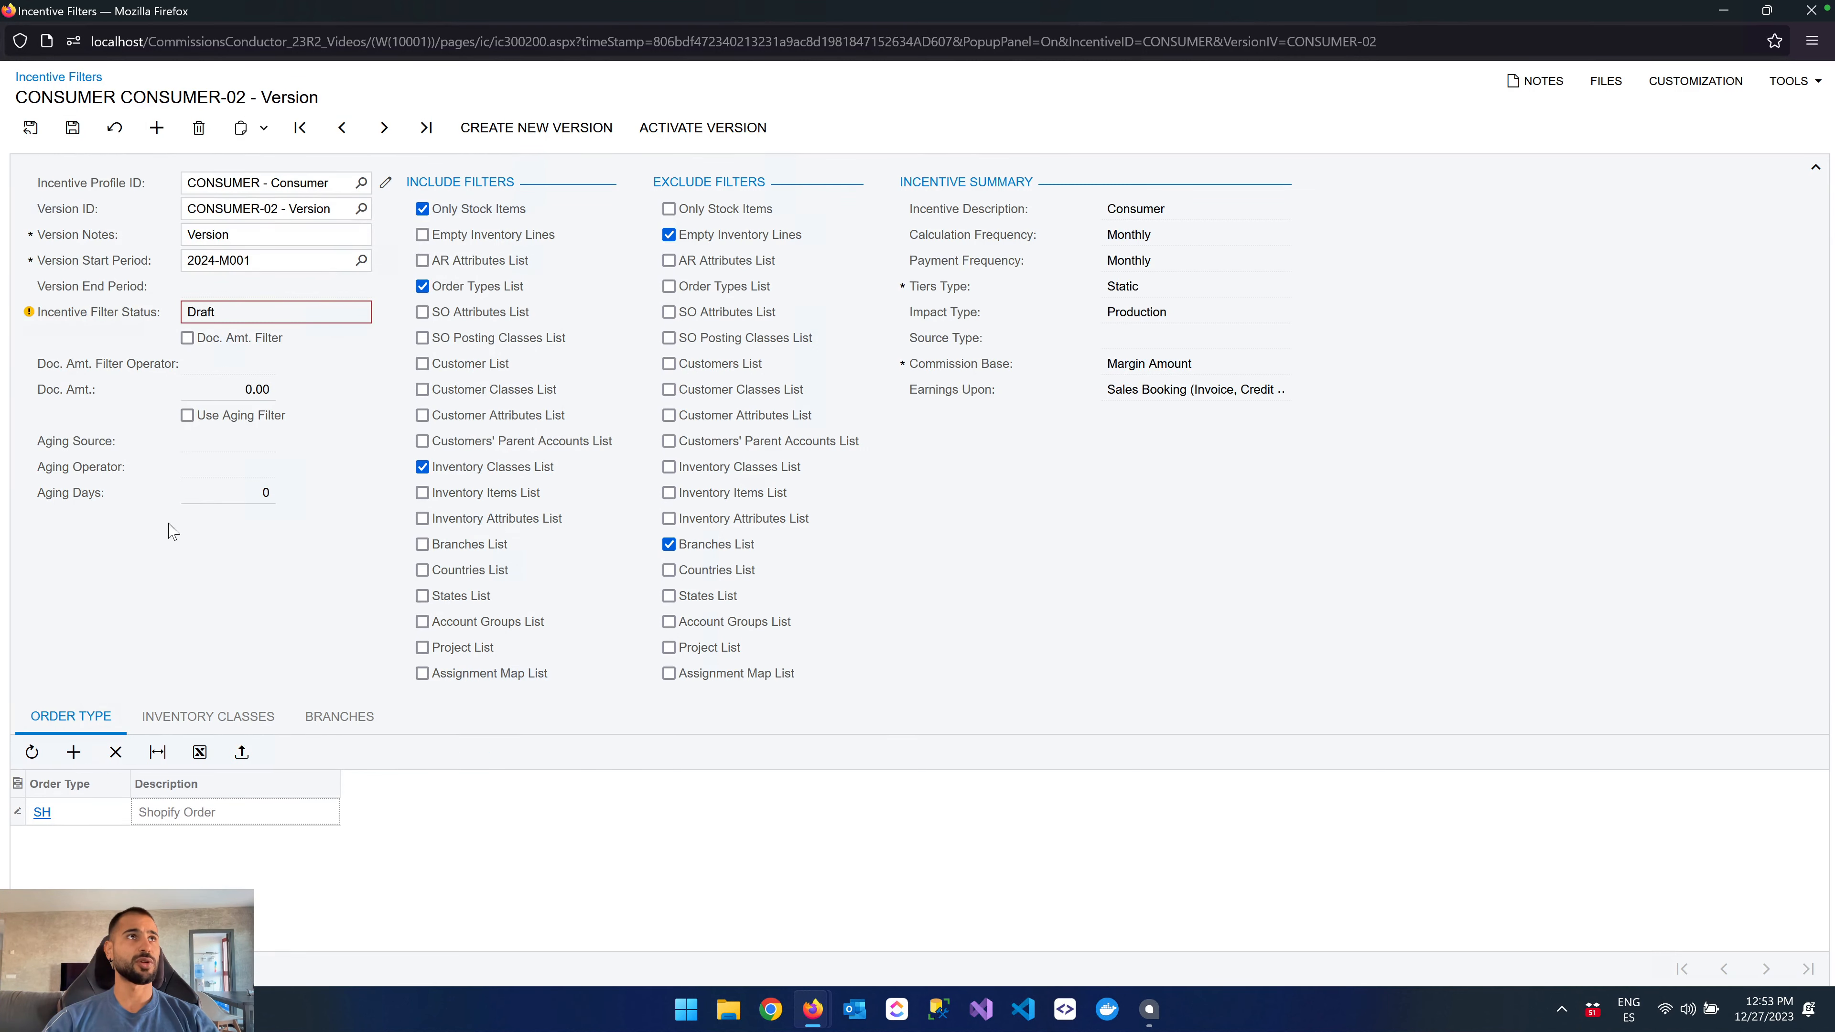
pyautogui.click(72, 128)
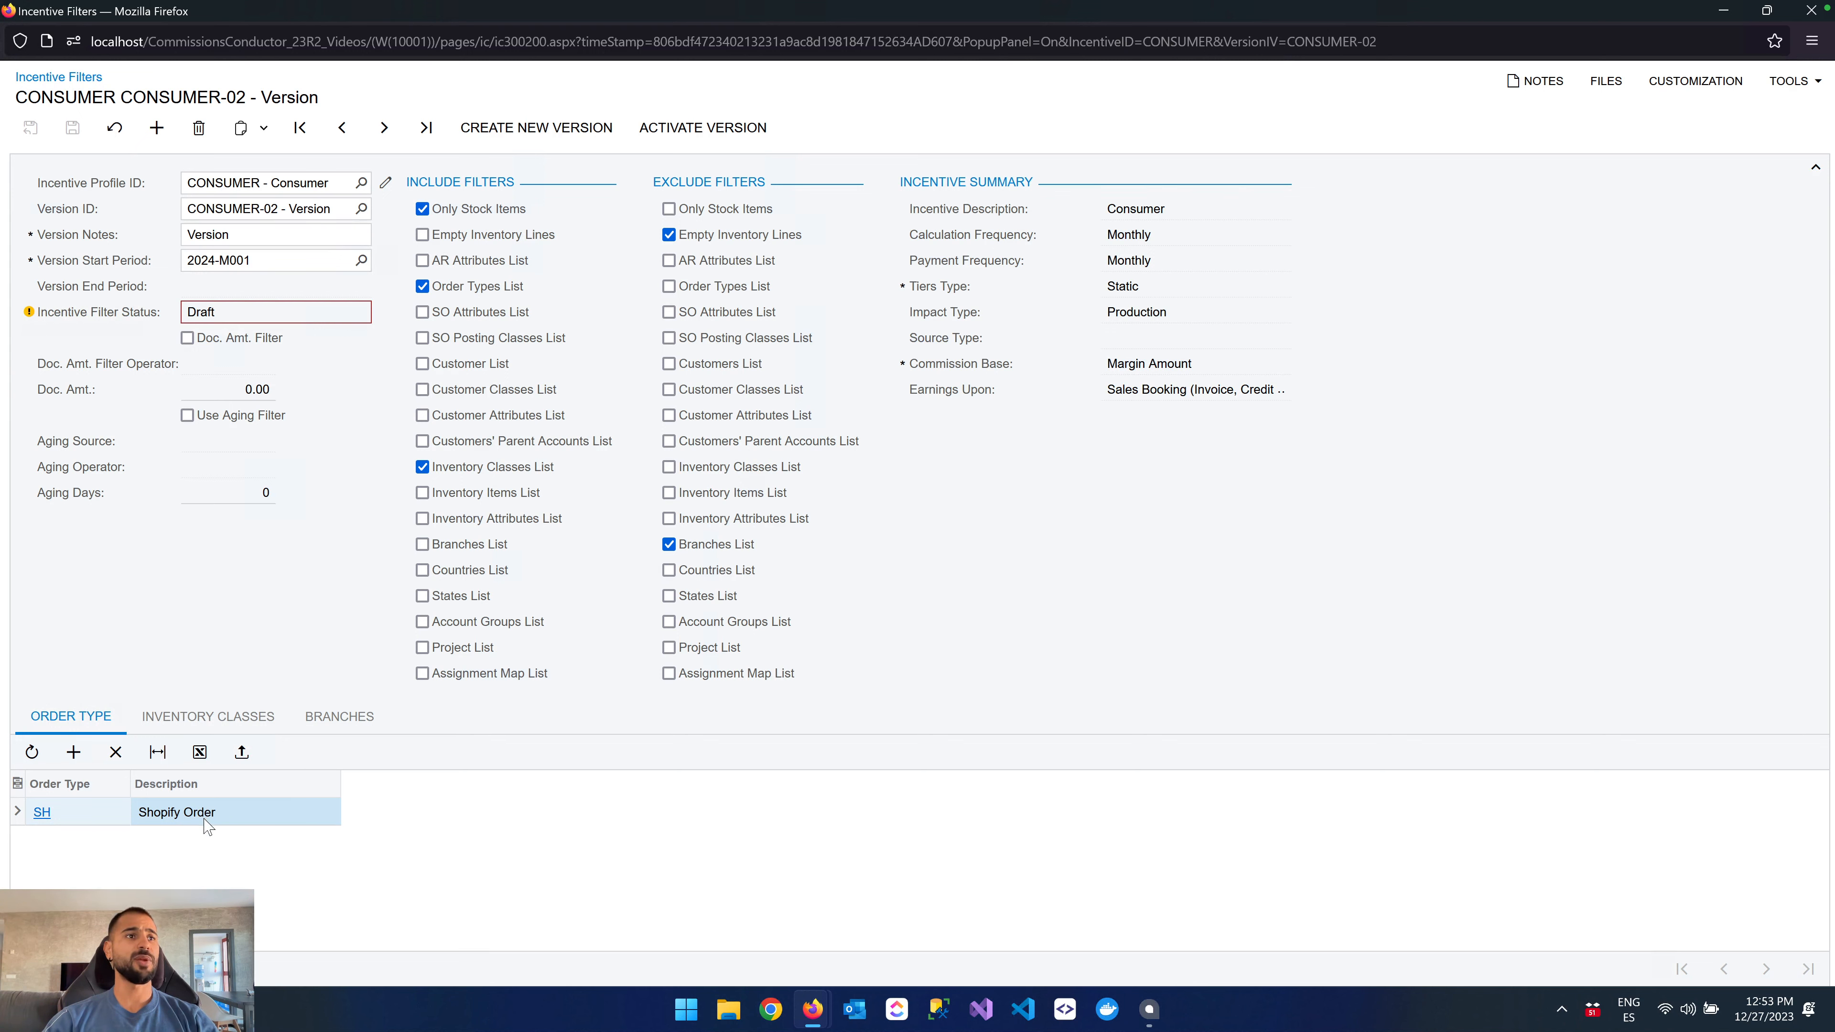
pyautogui.click(204, 717)
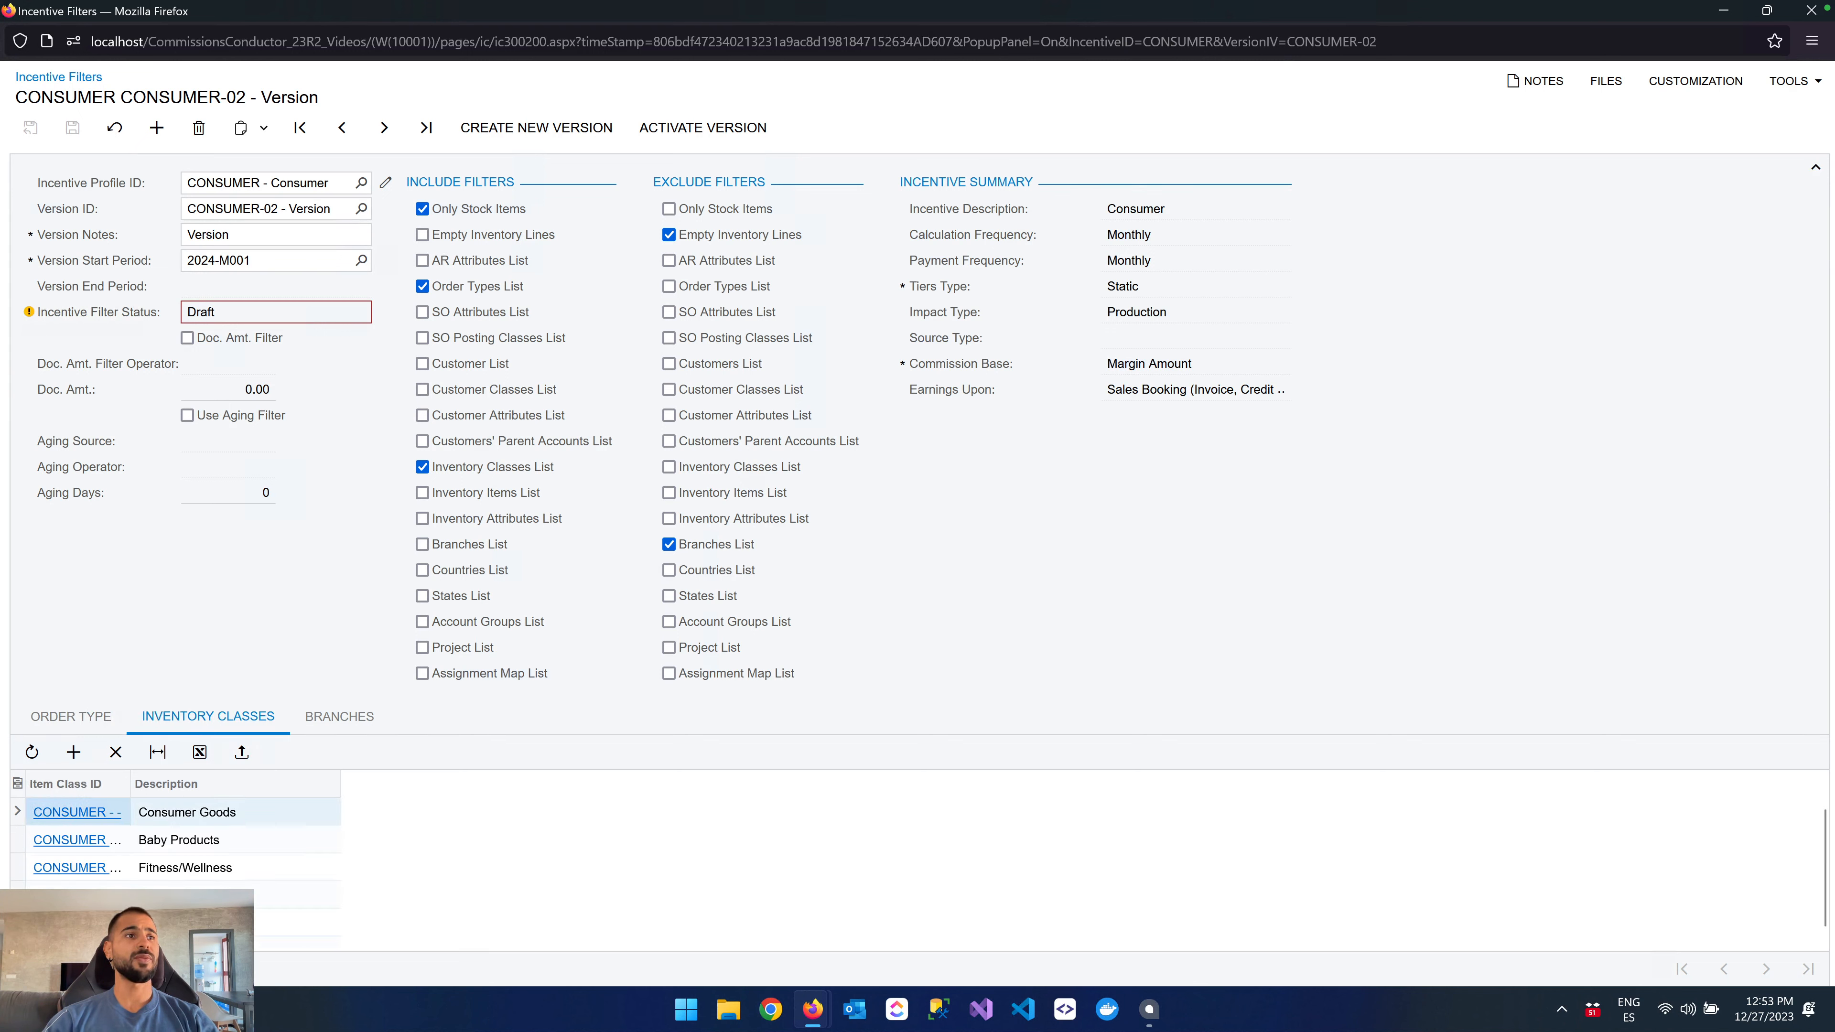
pyautogui.click(339, 717)
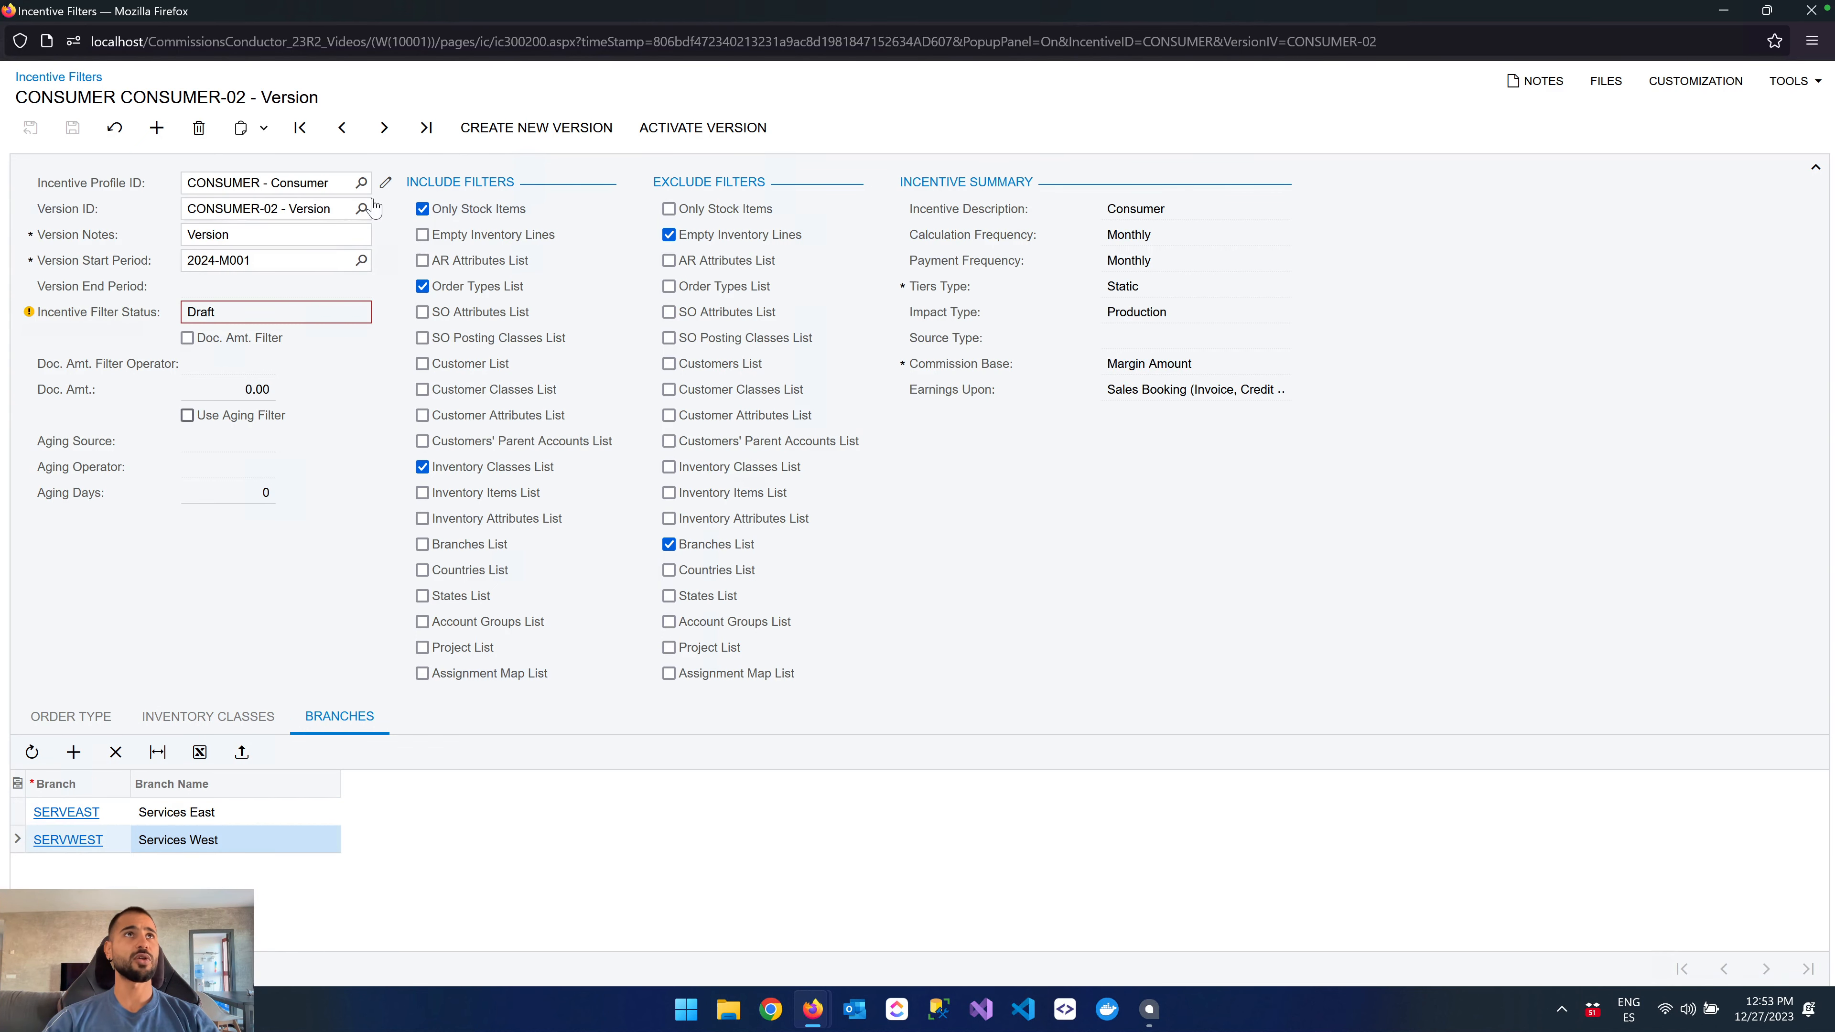
pyautogui.doubleClick(304, 18)
pyautogui.moveTo(775, 204); pyautogui.dragTo(479, 348)
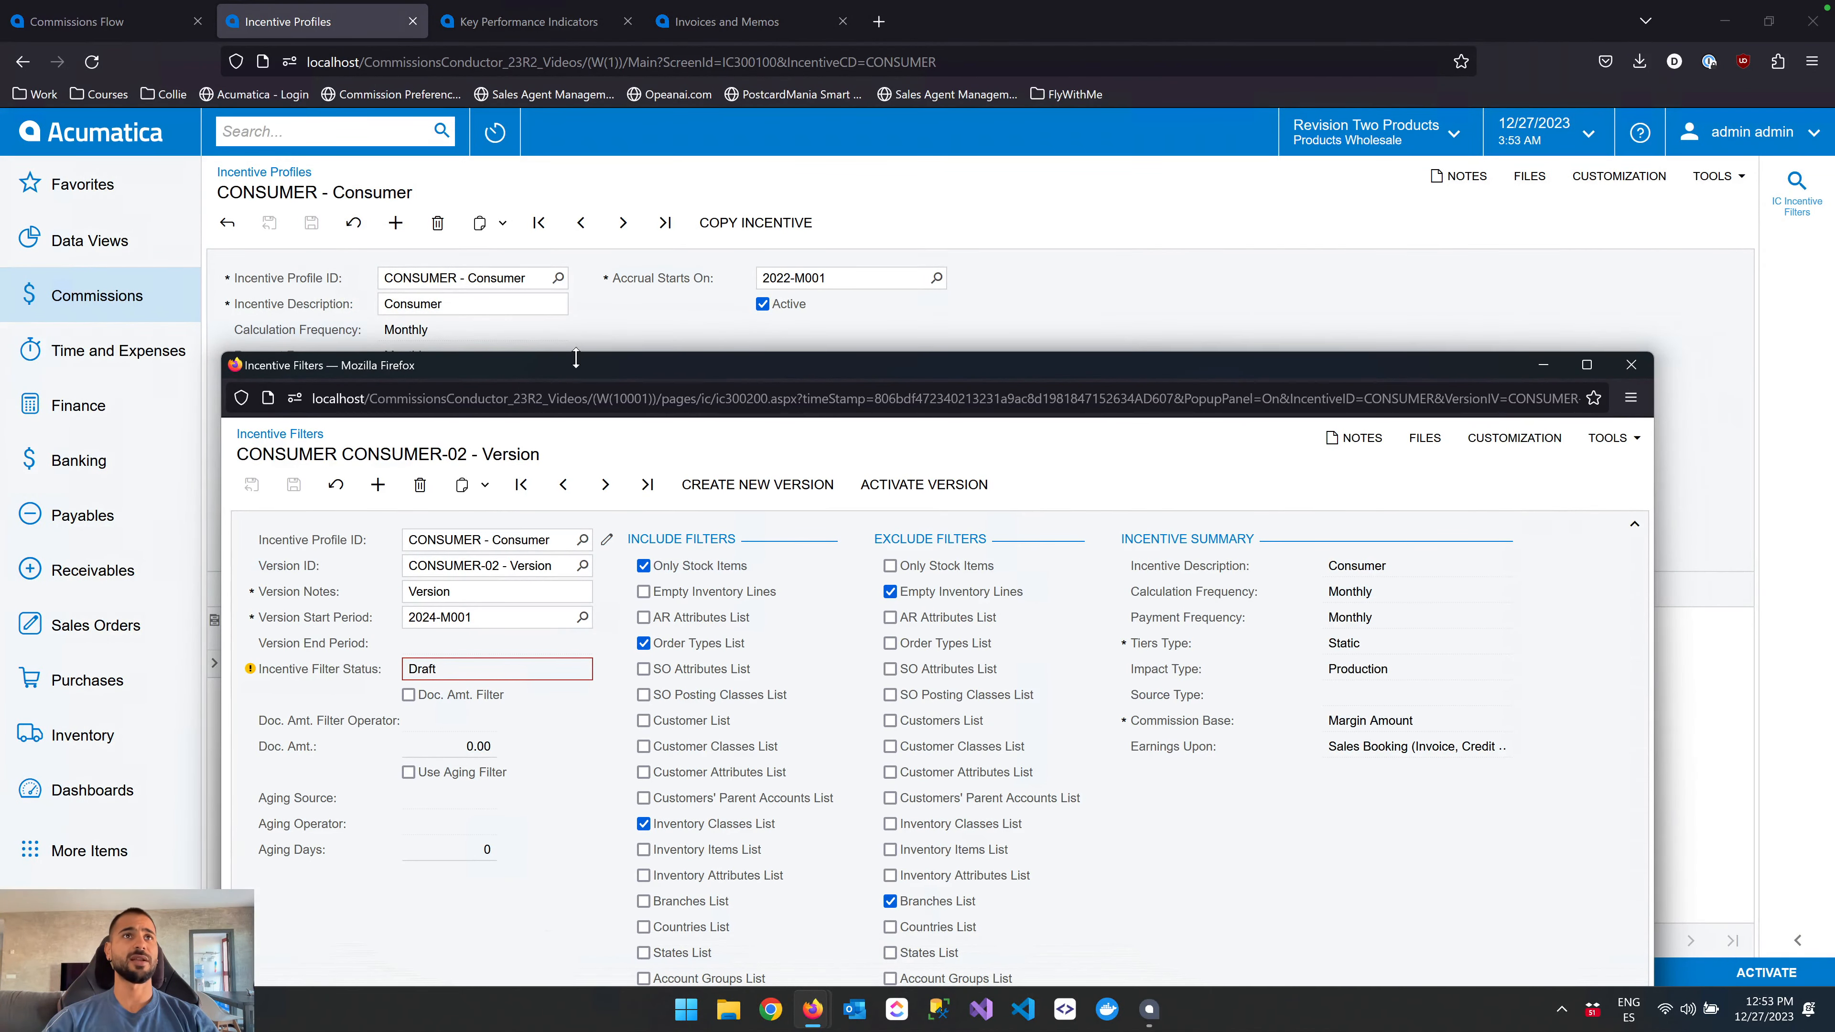
pyautogui.moveTo(578, 366); pyautogui.dragTo(561, 168)
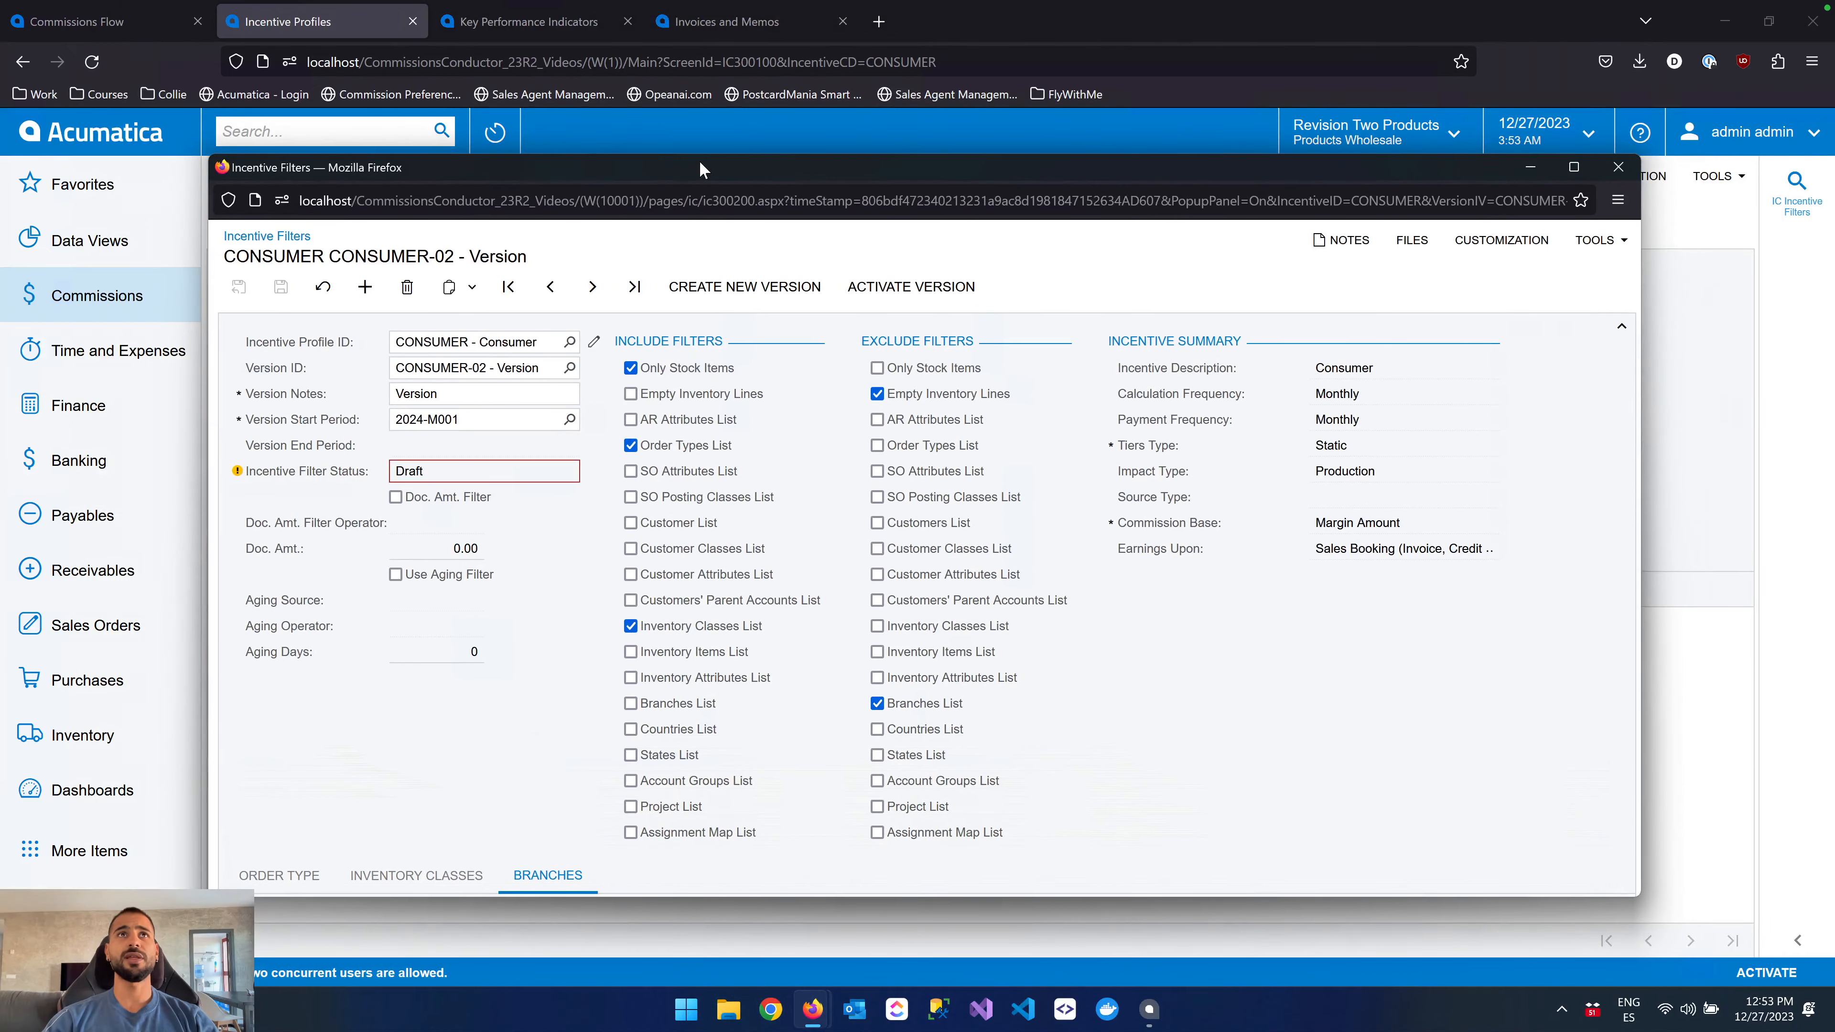
pyautogui.doubleClick(699, 173)
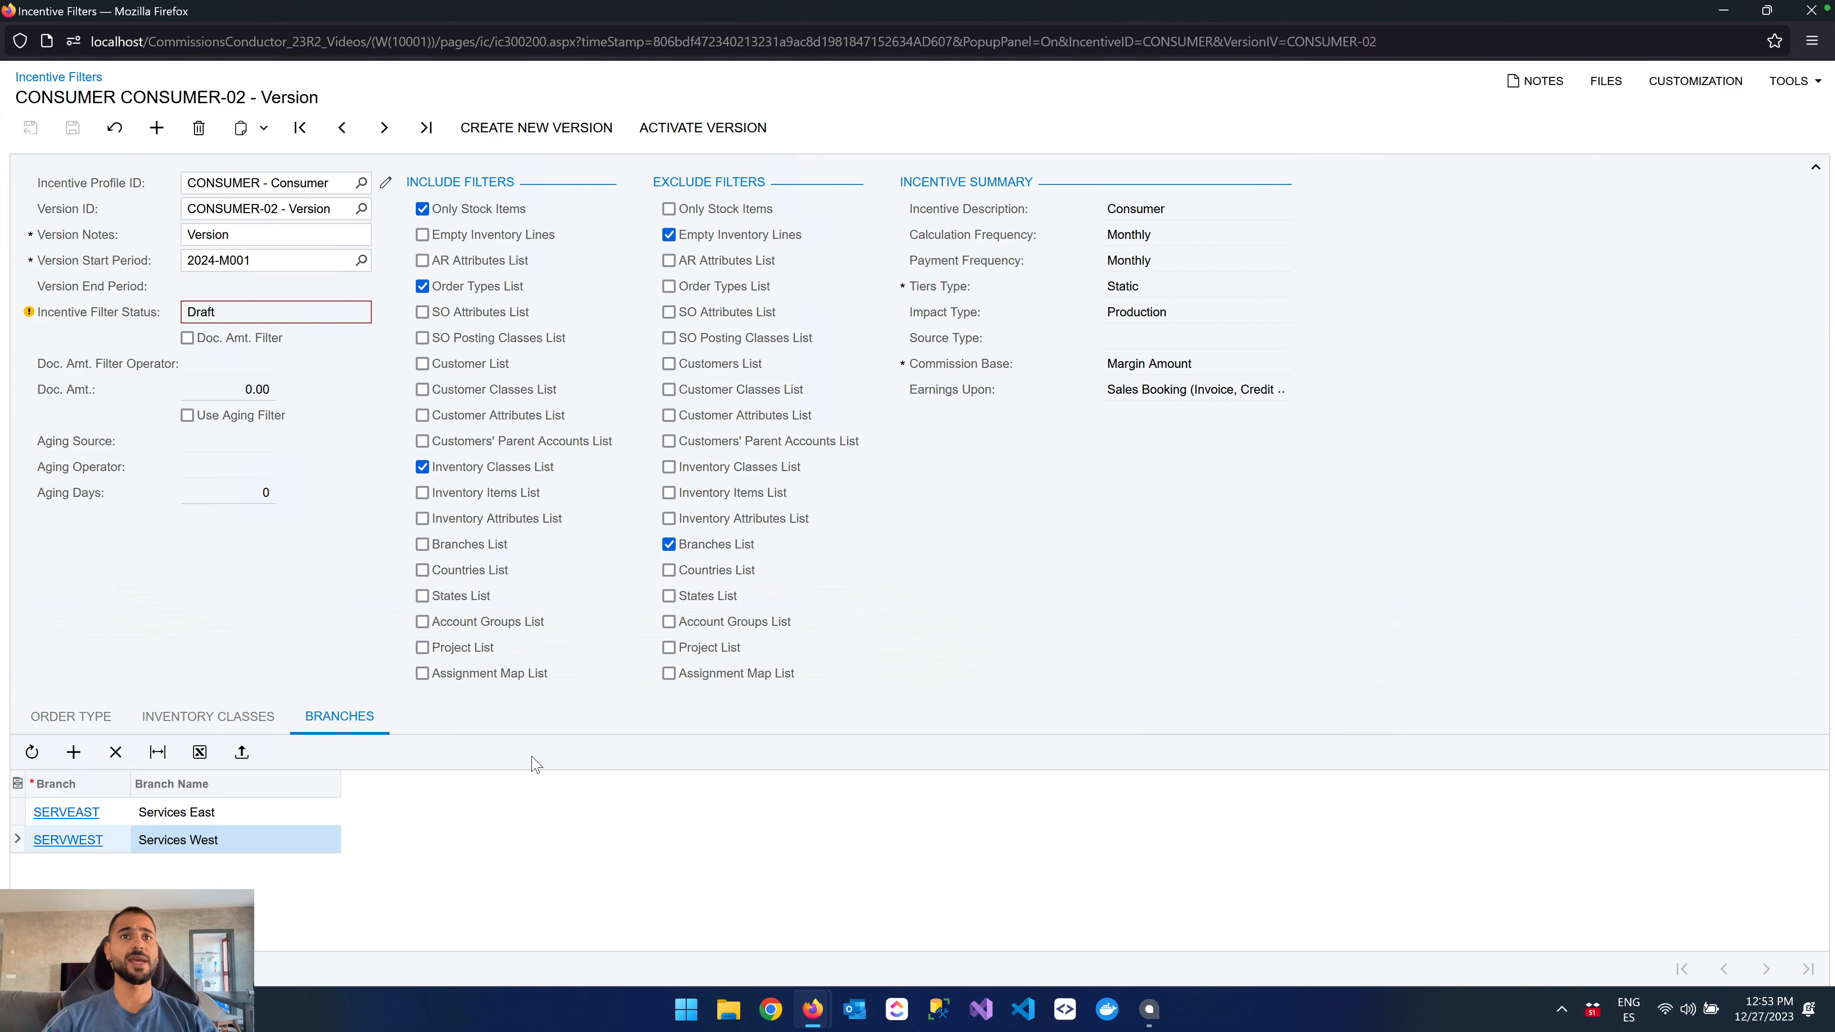
# Review how CONSUMER-02's order type, inventory classes and branches filter lists combine.
pyautogui.click(273, 723)
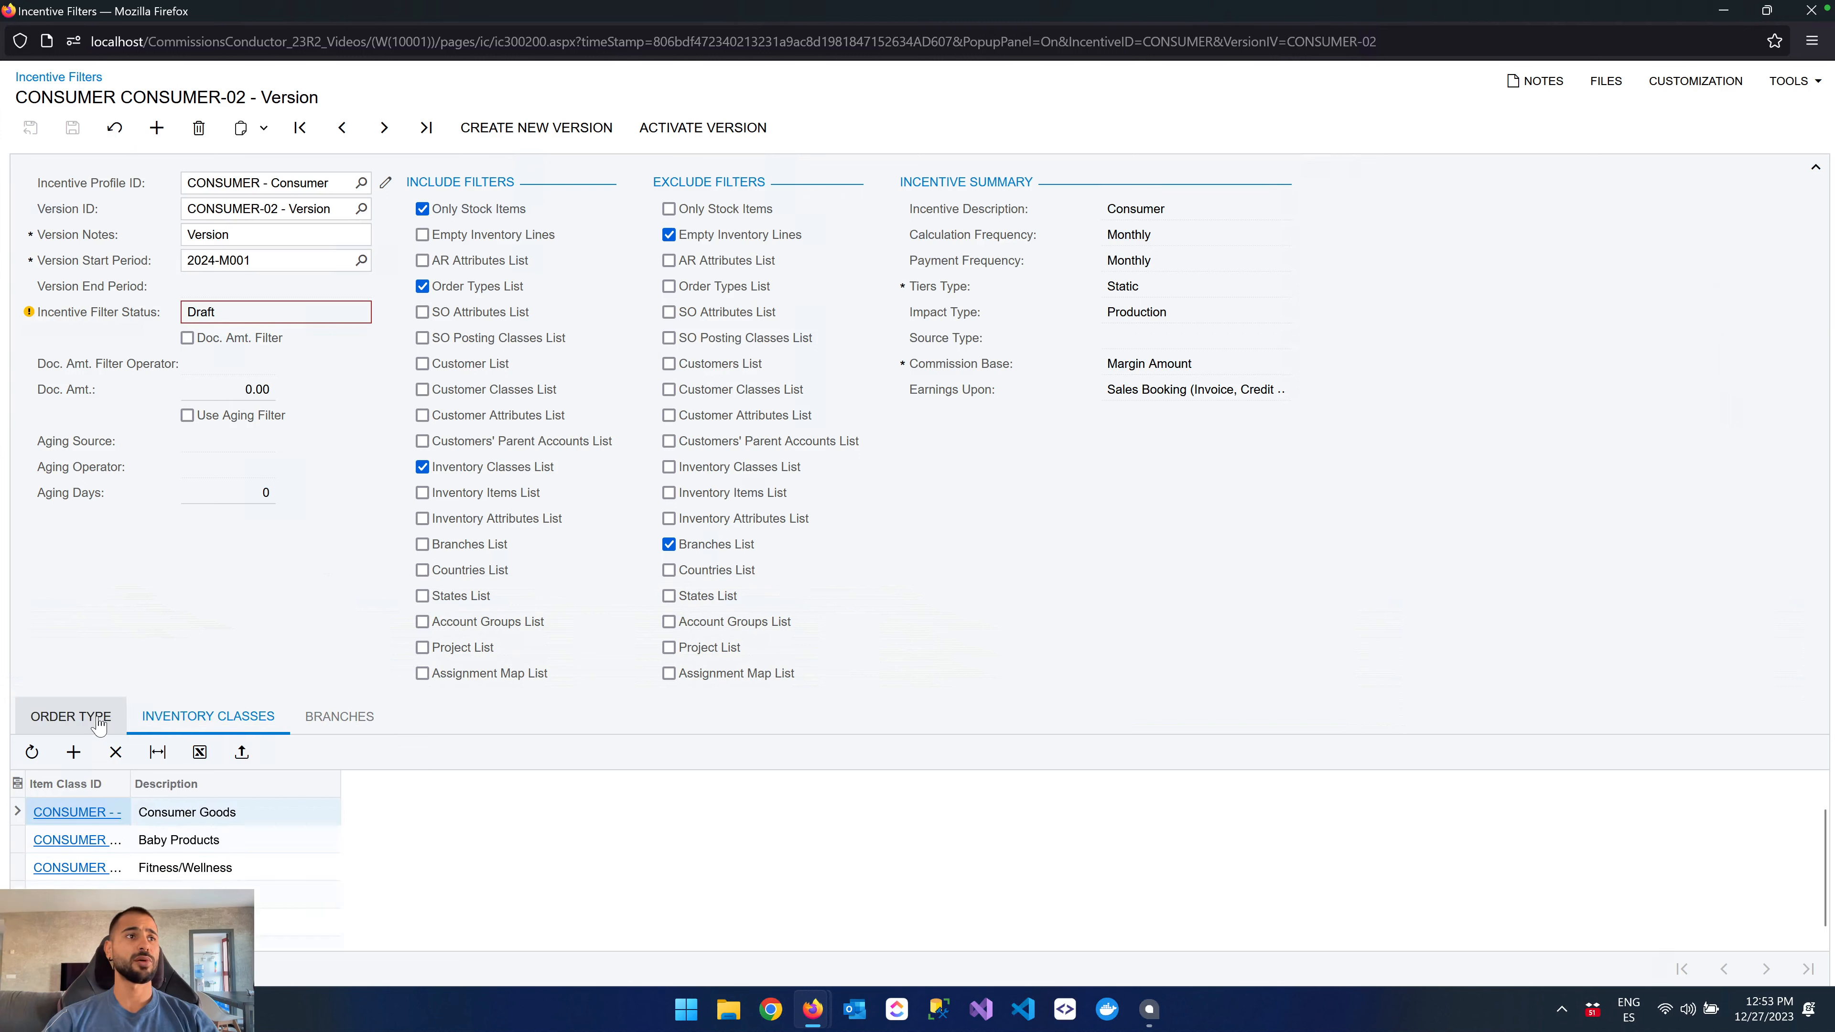
pyautogui.click(85, 720)
pyautogui.click(246, 717)
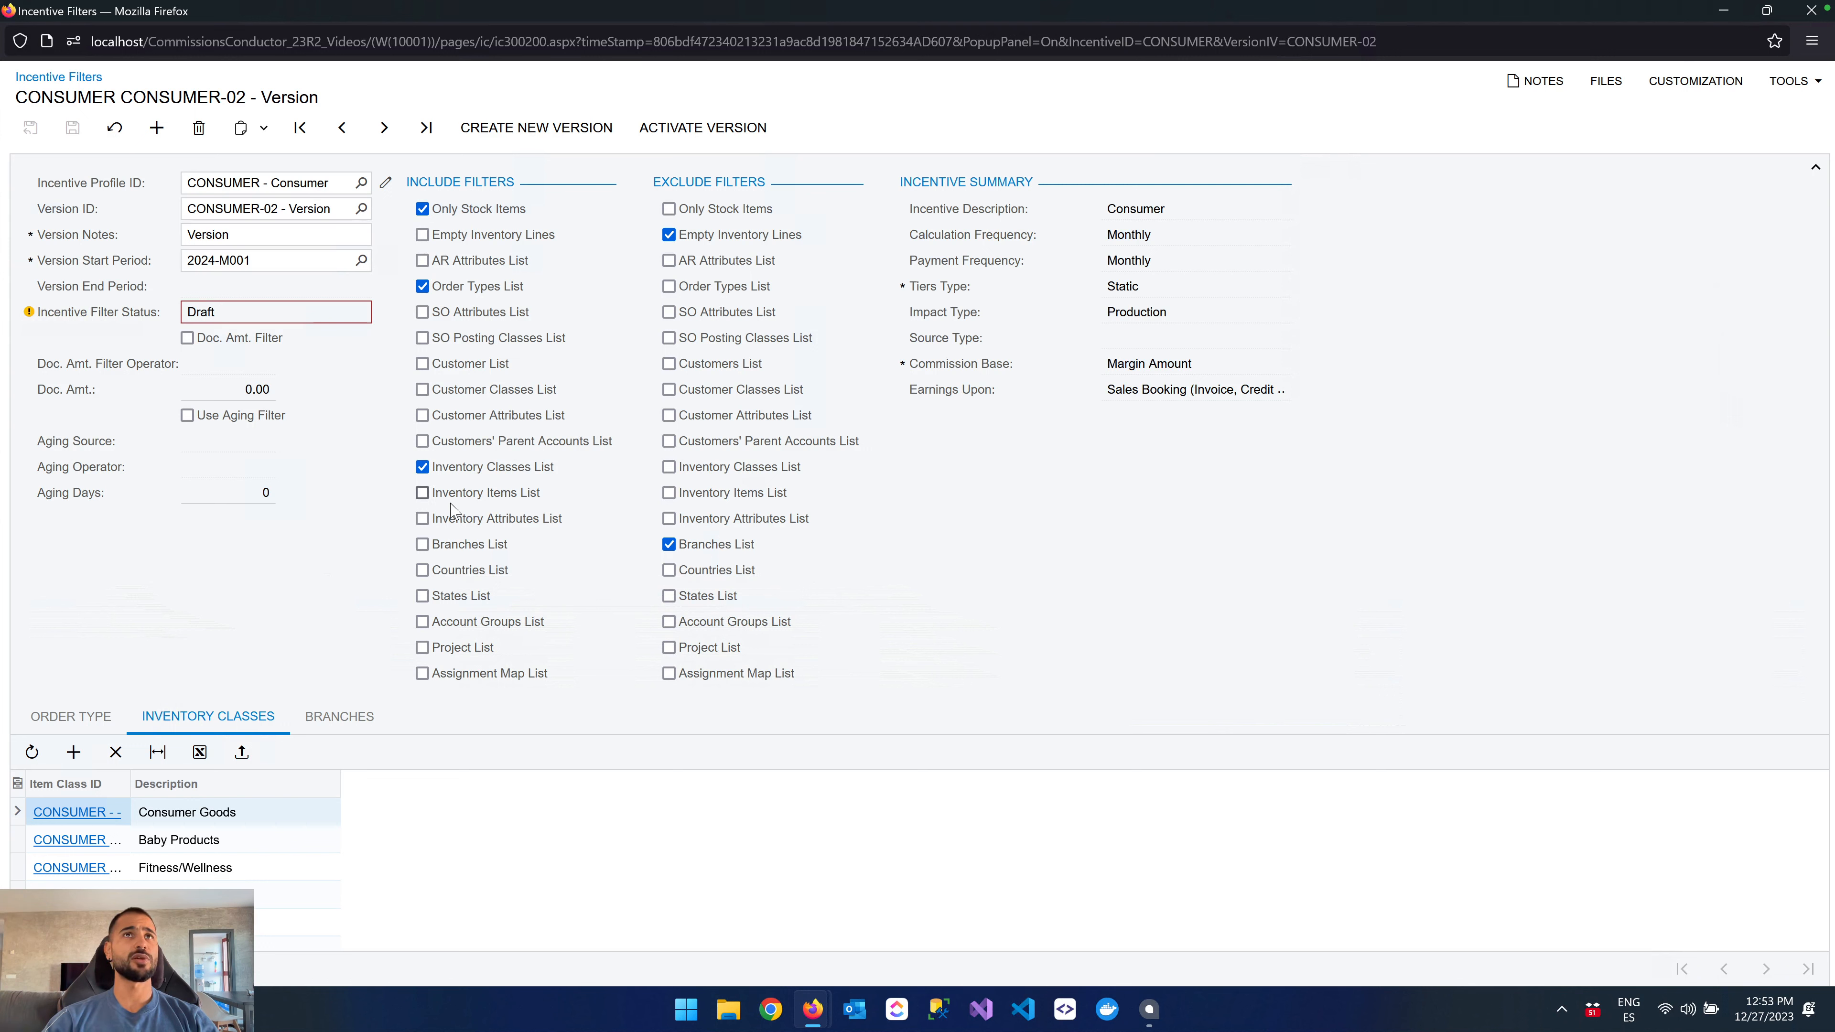
pyautogui.click(370, 720)
pyautogui.click(258, 723)
pyautogui.click(94, 722)
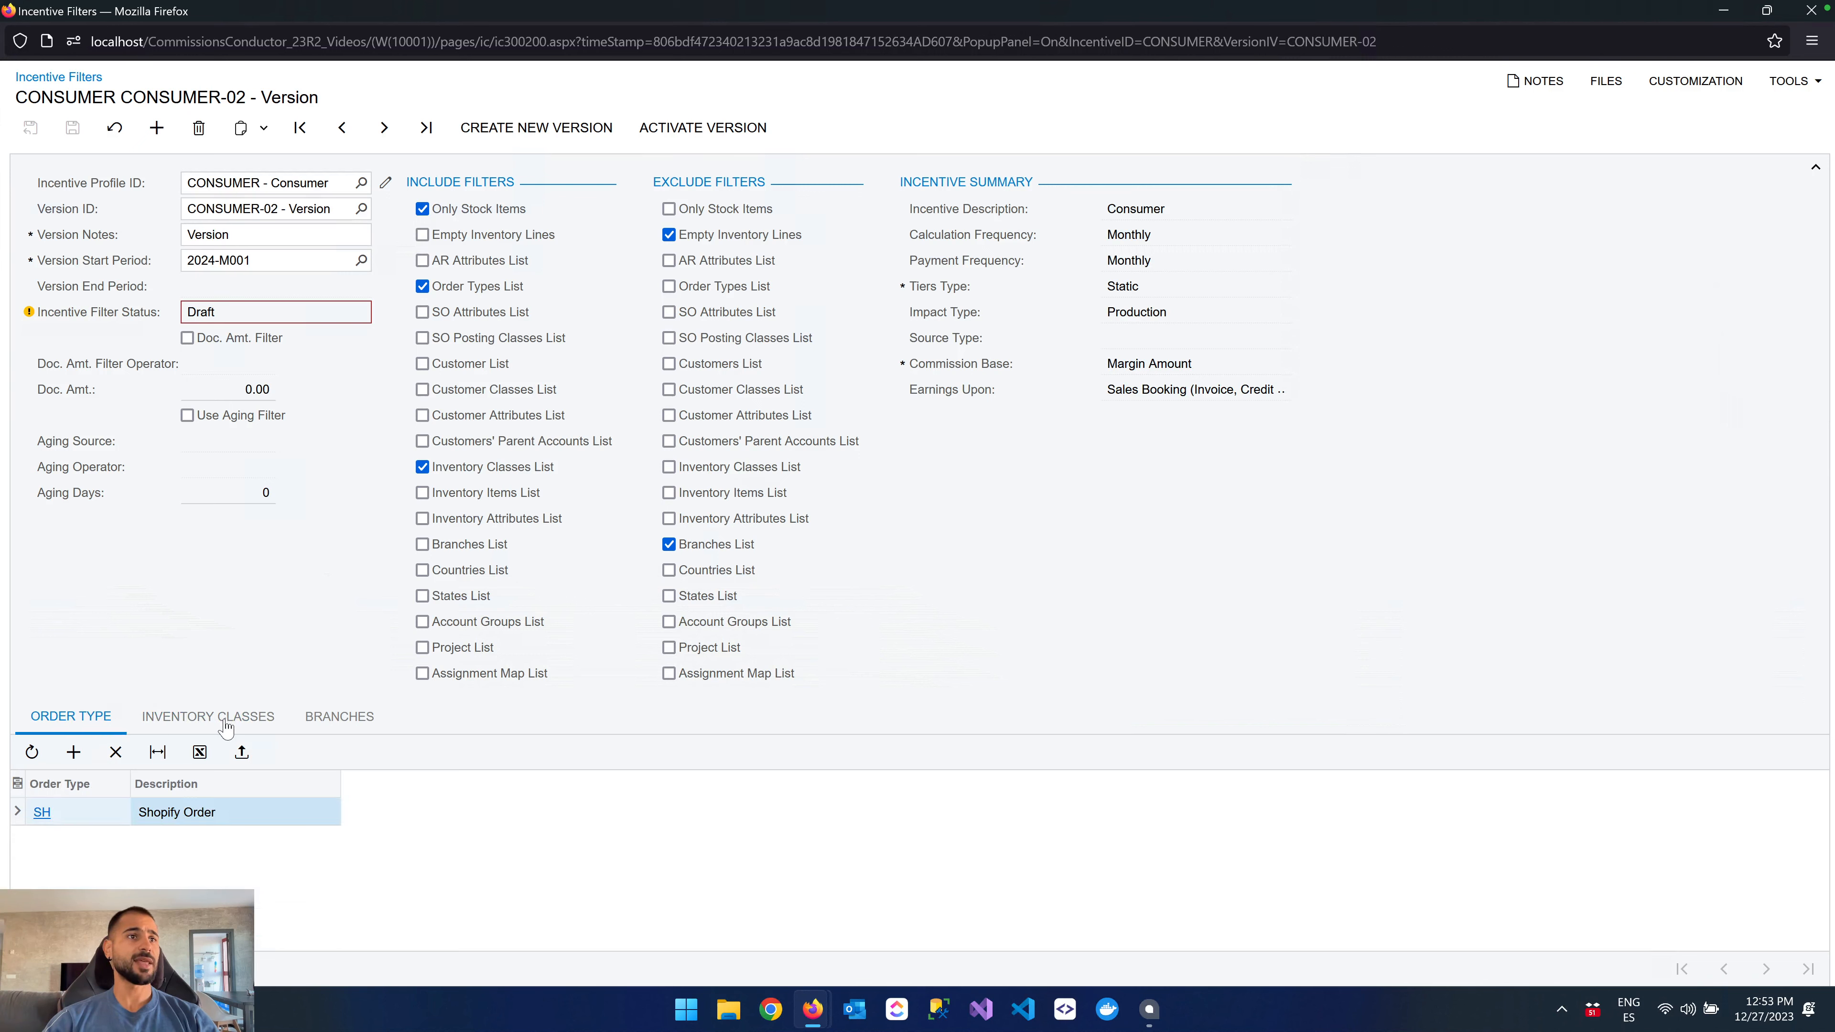
pyautogui.click(343, 727)
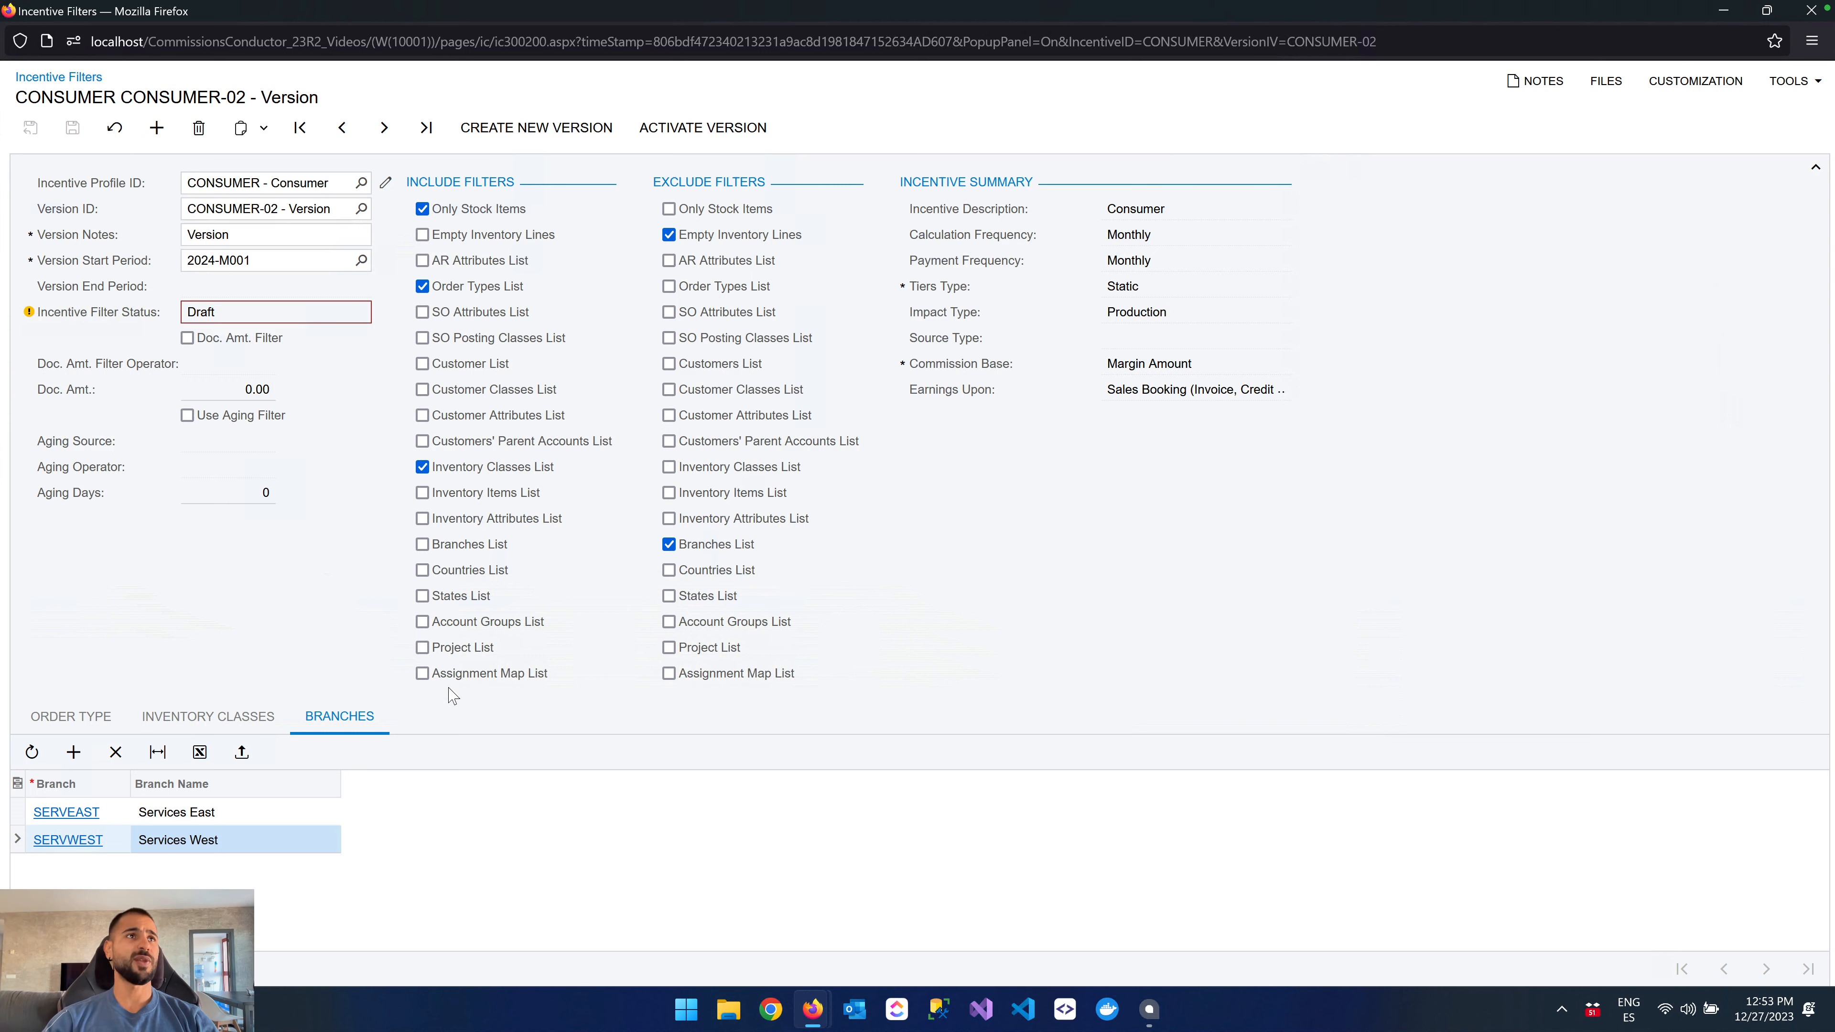
# Enable the document amount filter on CONSUMER-02 with the ≥ operator and a document amount of 300.
pyautogui.click(191, 343)
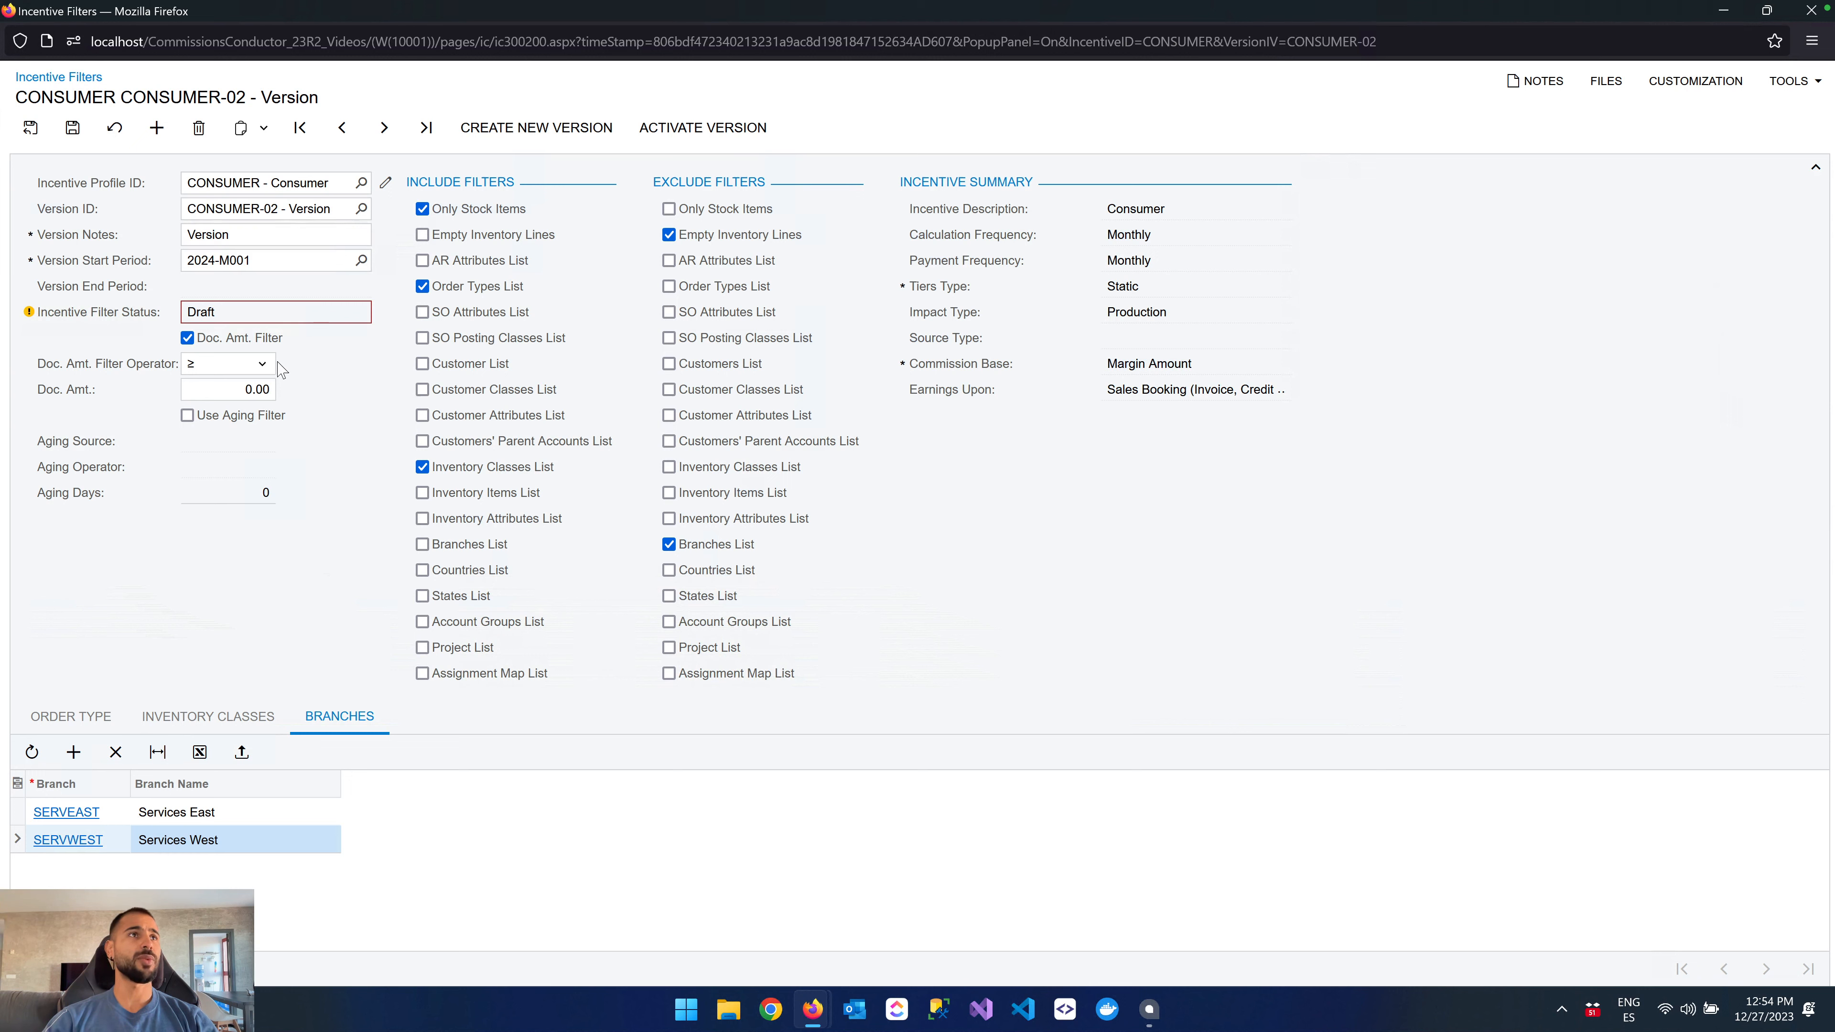
pyautogui.click(248, 391)
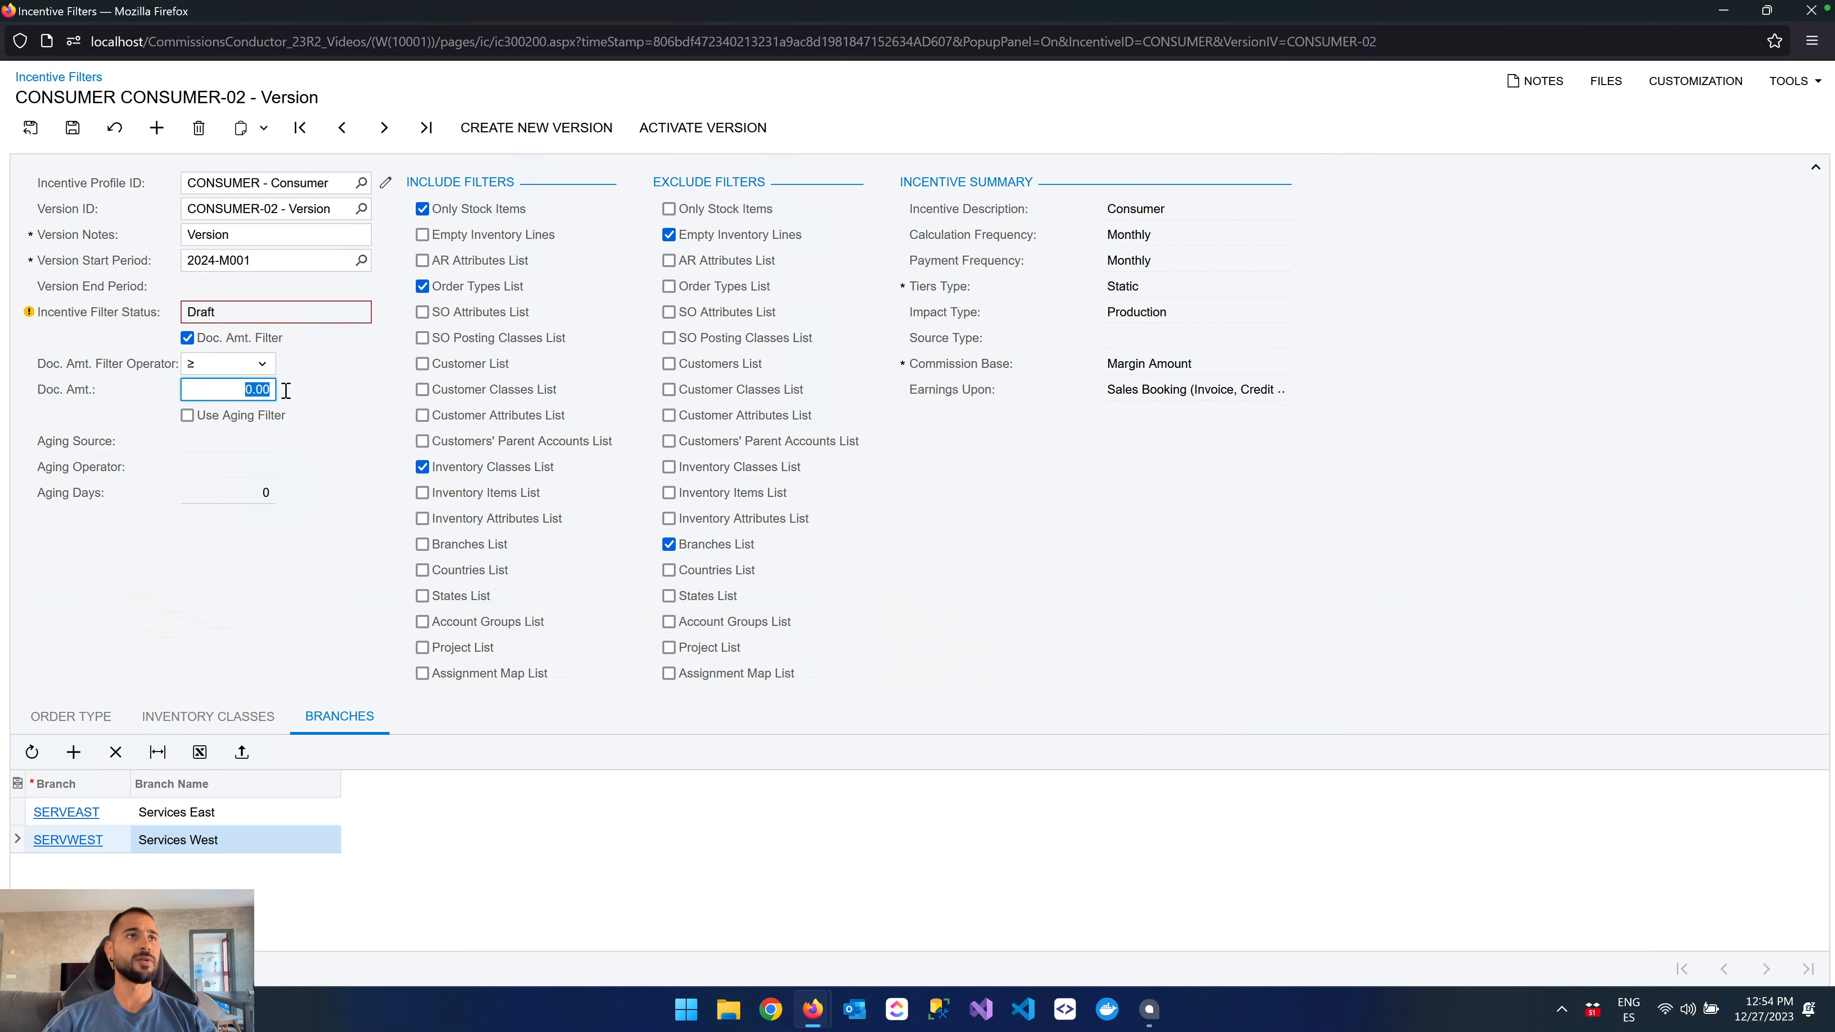
pyautogui.write('300')
pyautogui.press('Tab')
# Enable the aging filter on CONSUMER-02 with Customer as source, the < operator and 60 aging days.
pyautogui.press('space')
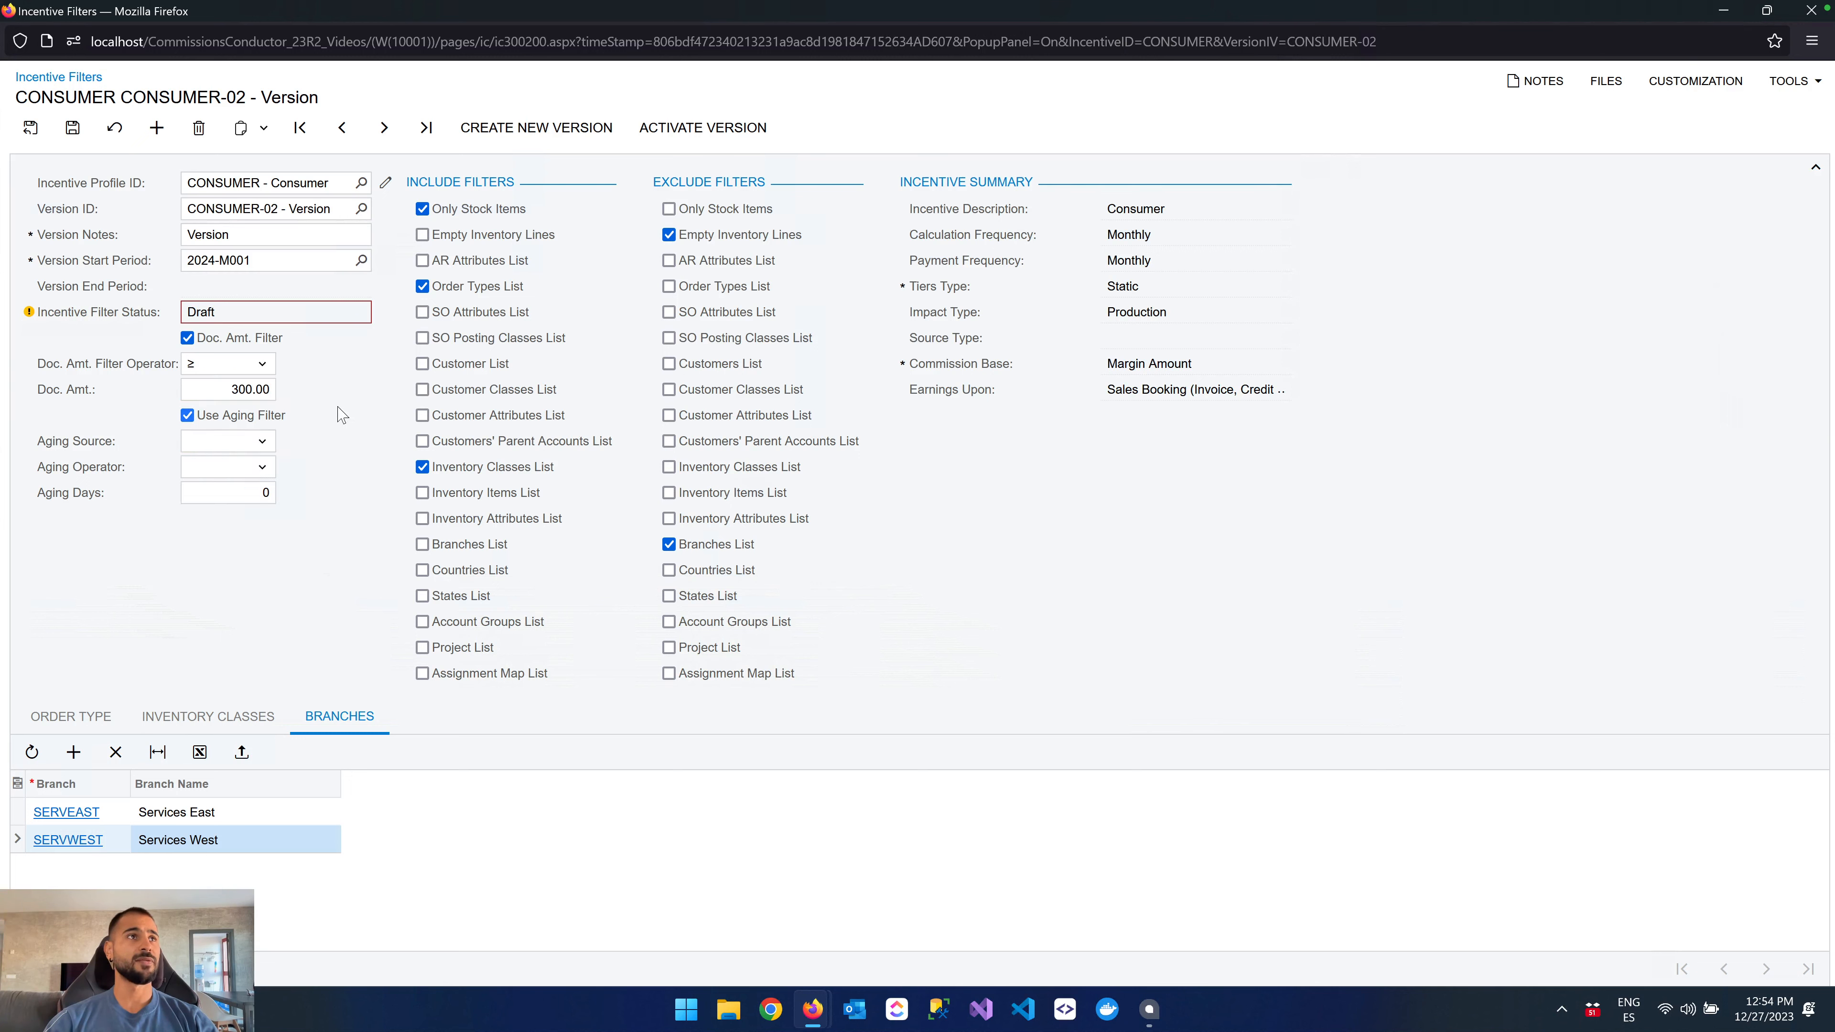
pyautogui.click(255, 439)
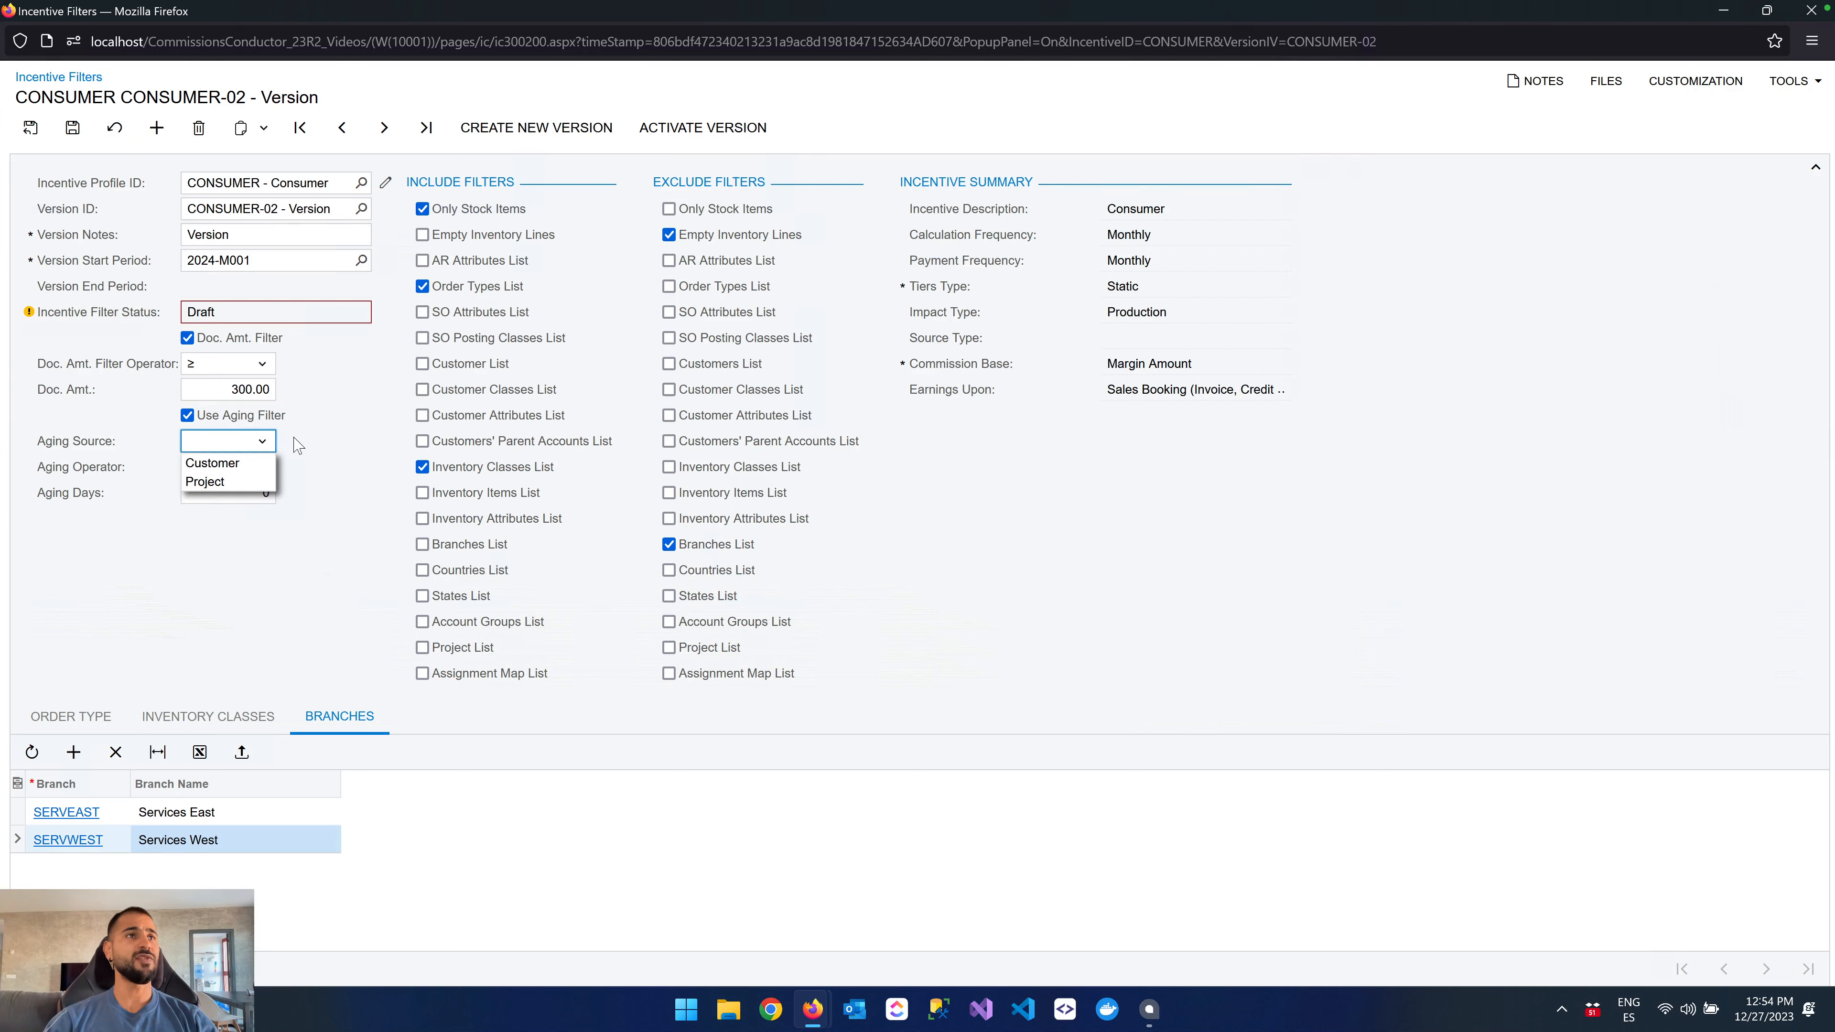
pyautogui.click(250, 466)
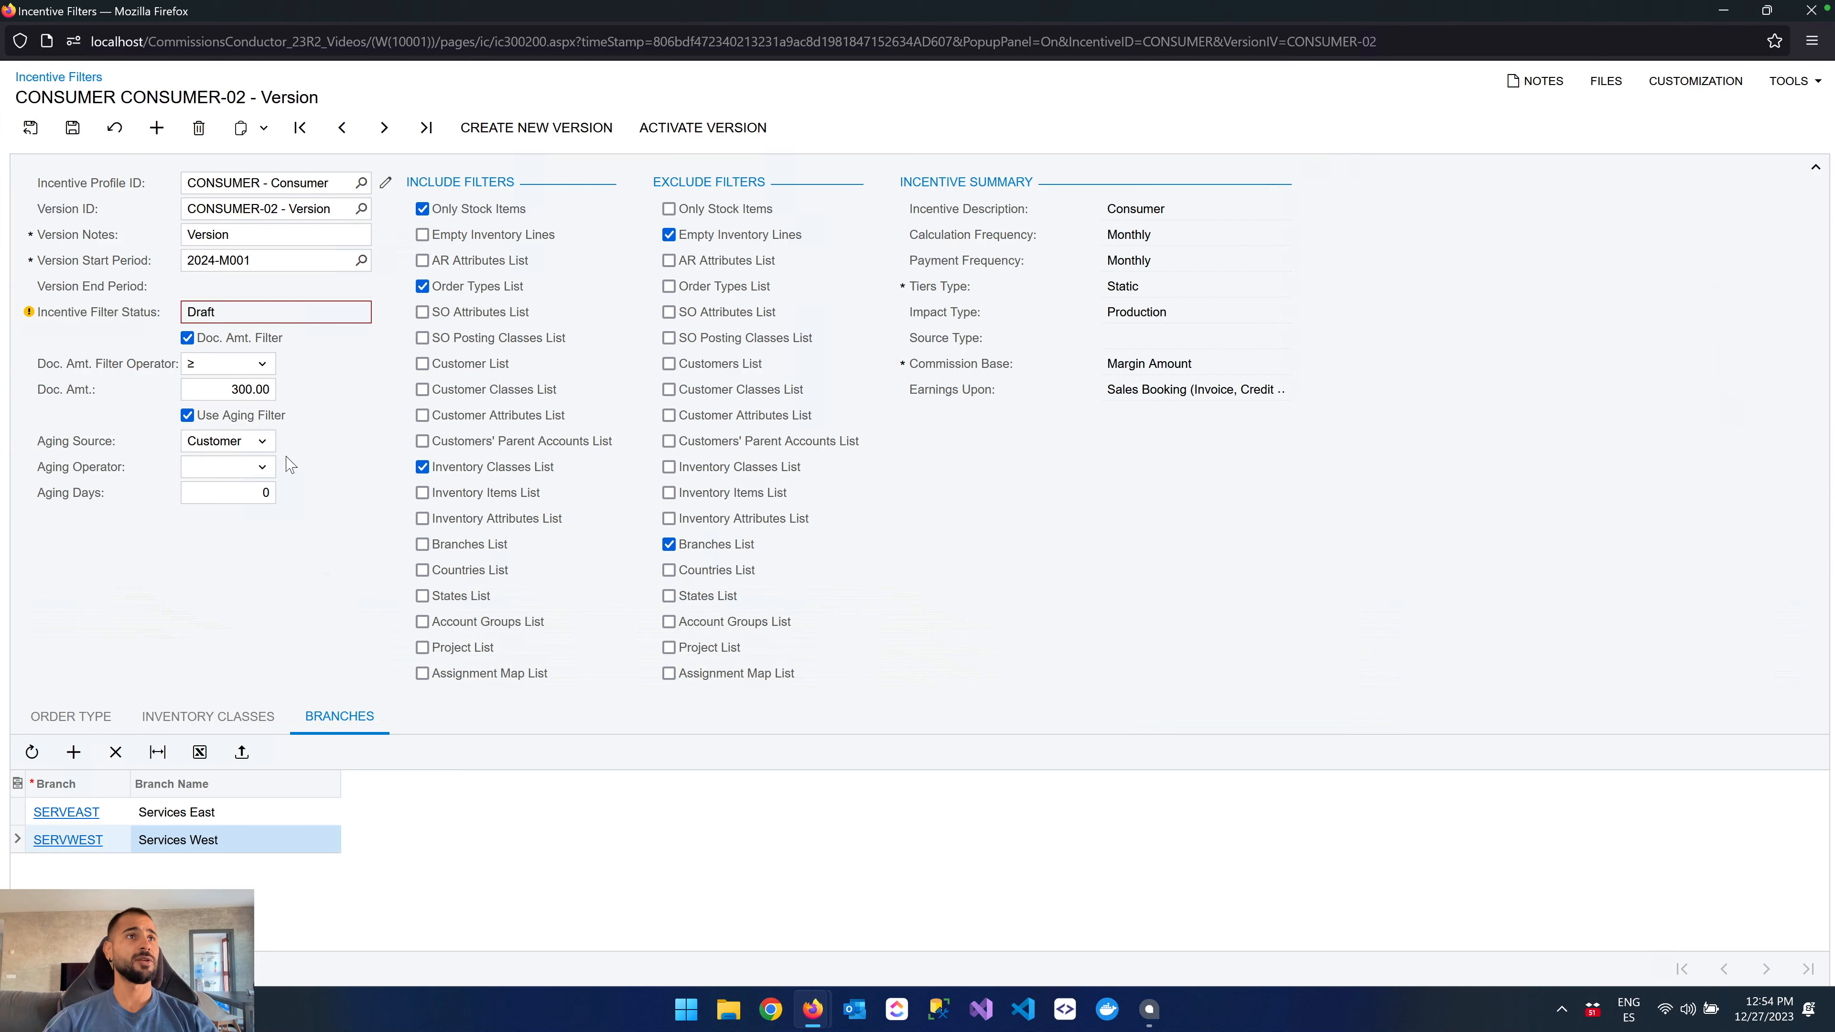
pyautogui.click(262, 469)
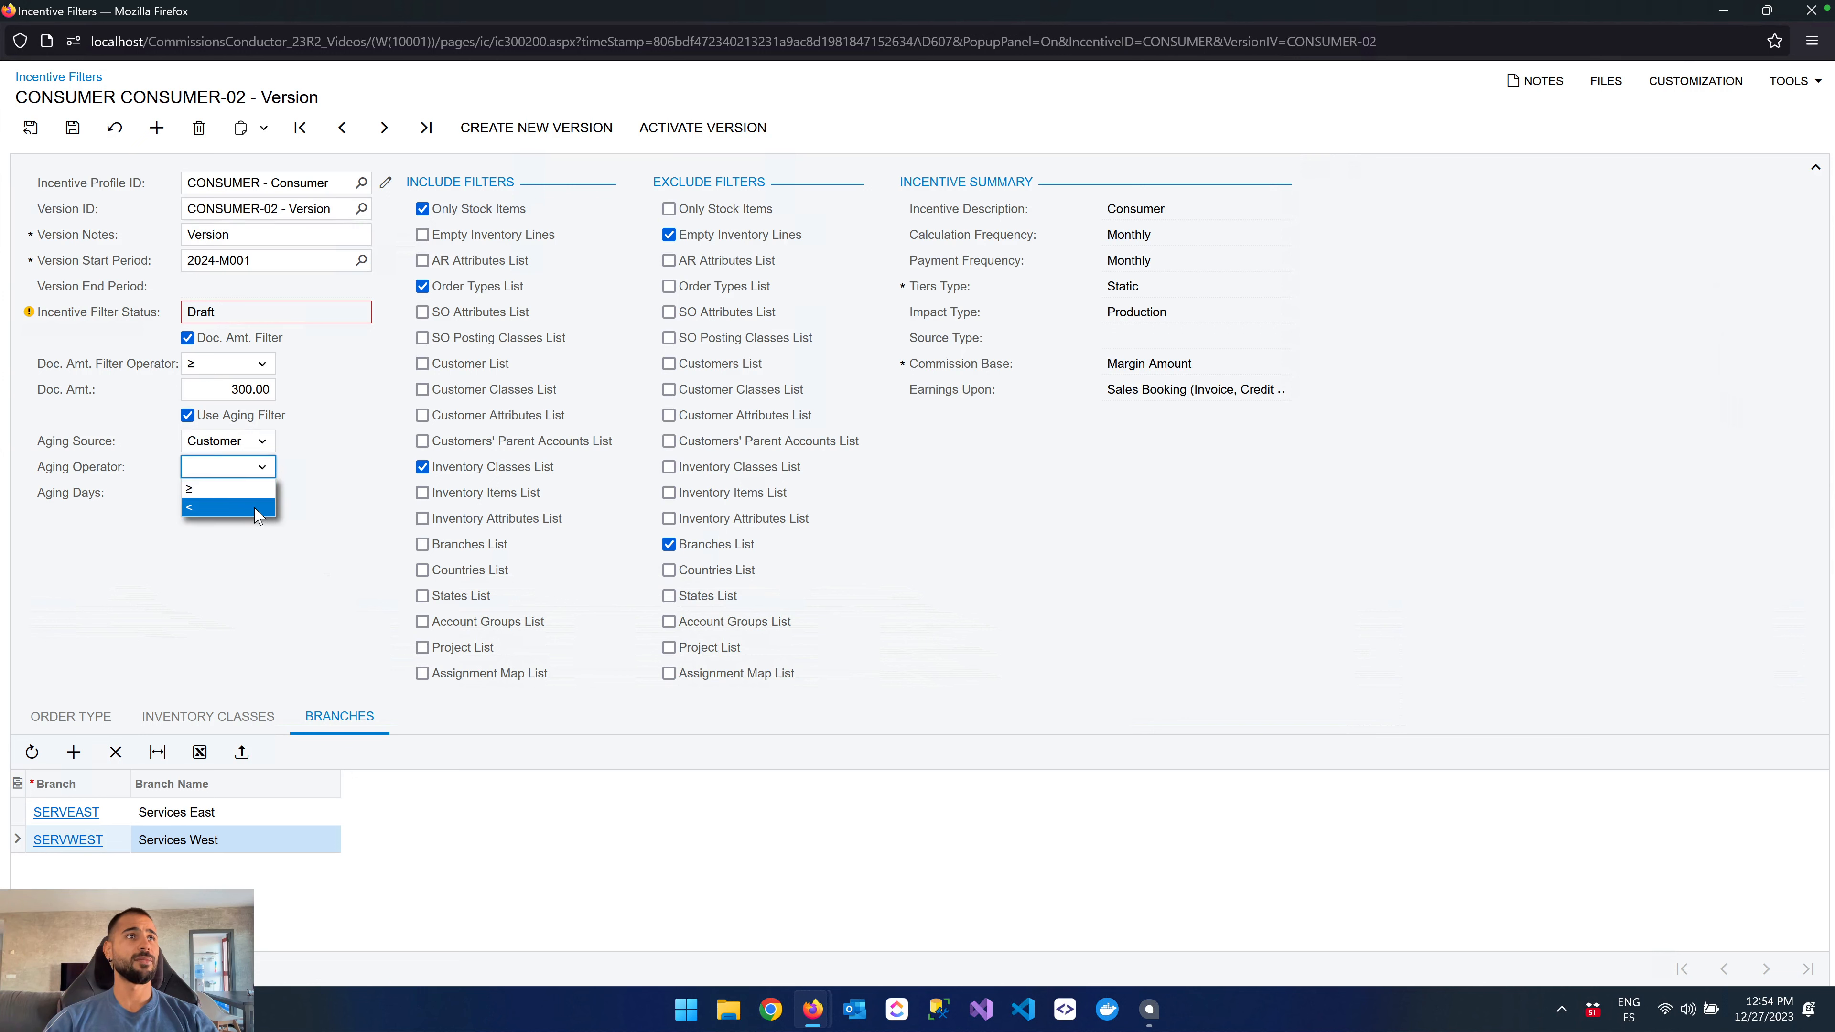
pyautogui.click(257, 509)
pyautogui.click(253, 494)
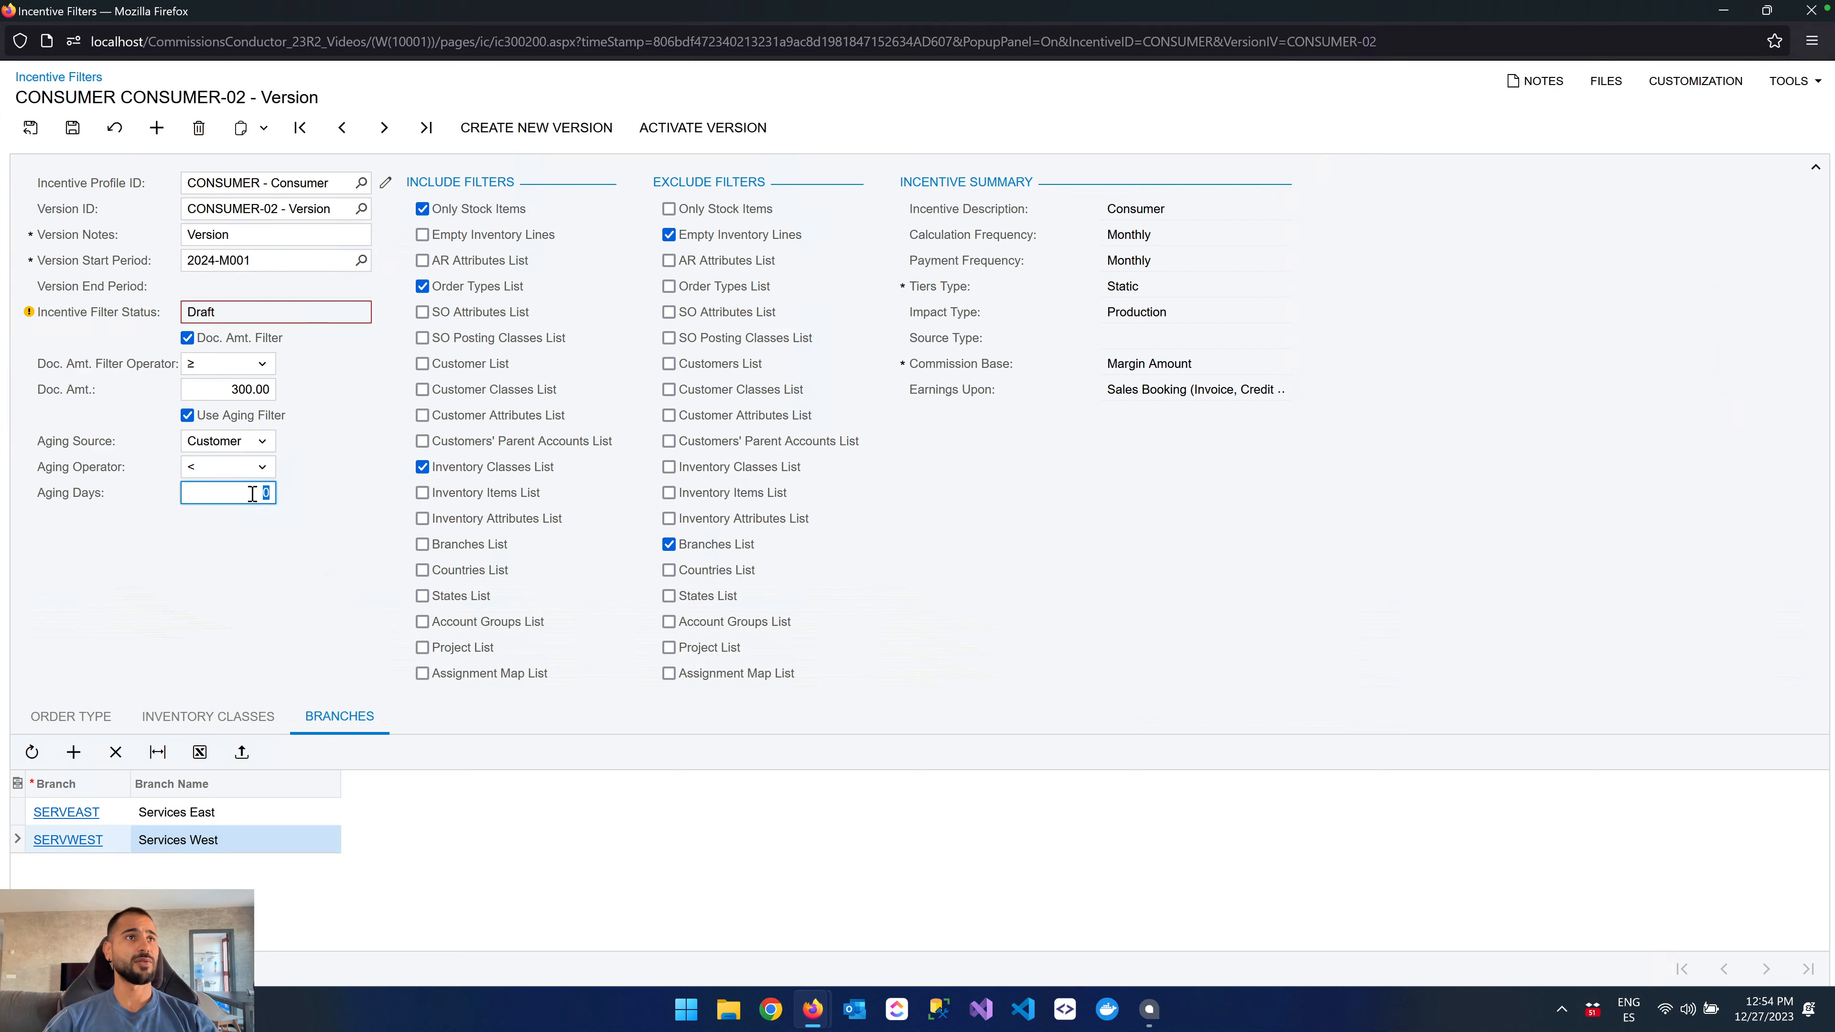
pyautogui.press('BackSpace')
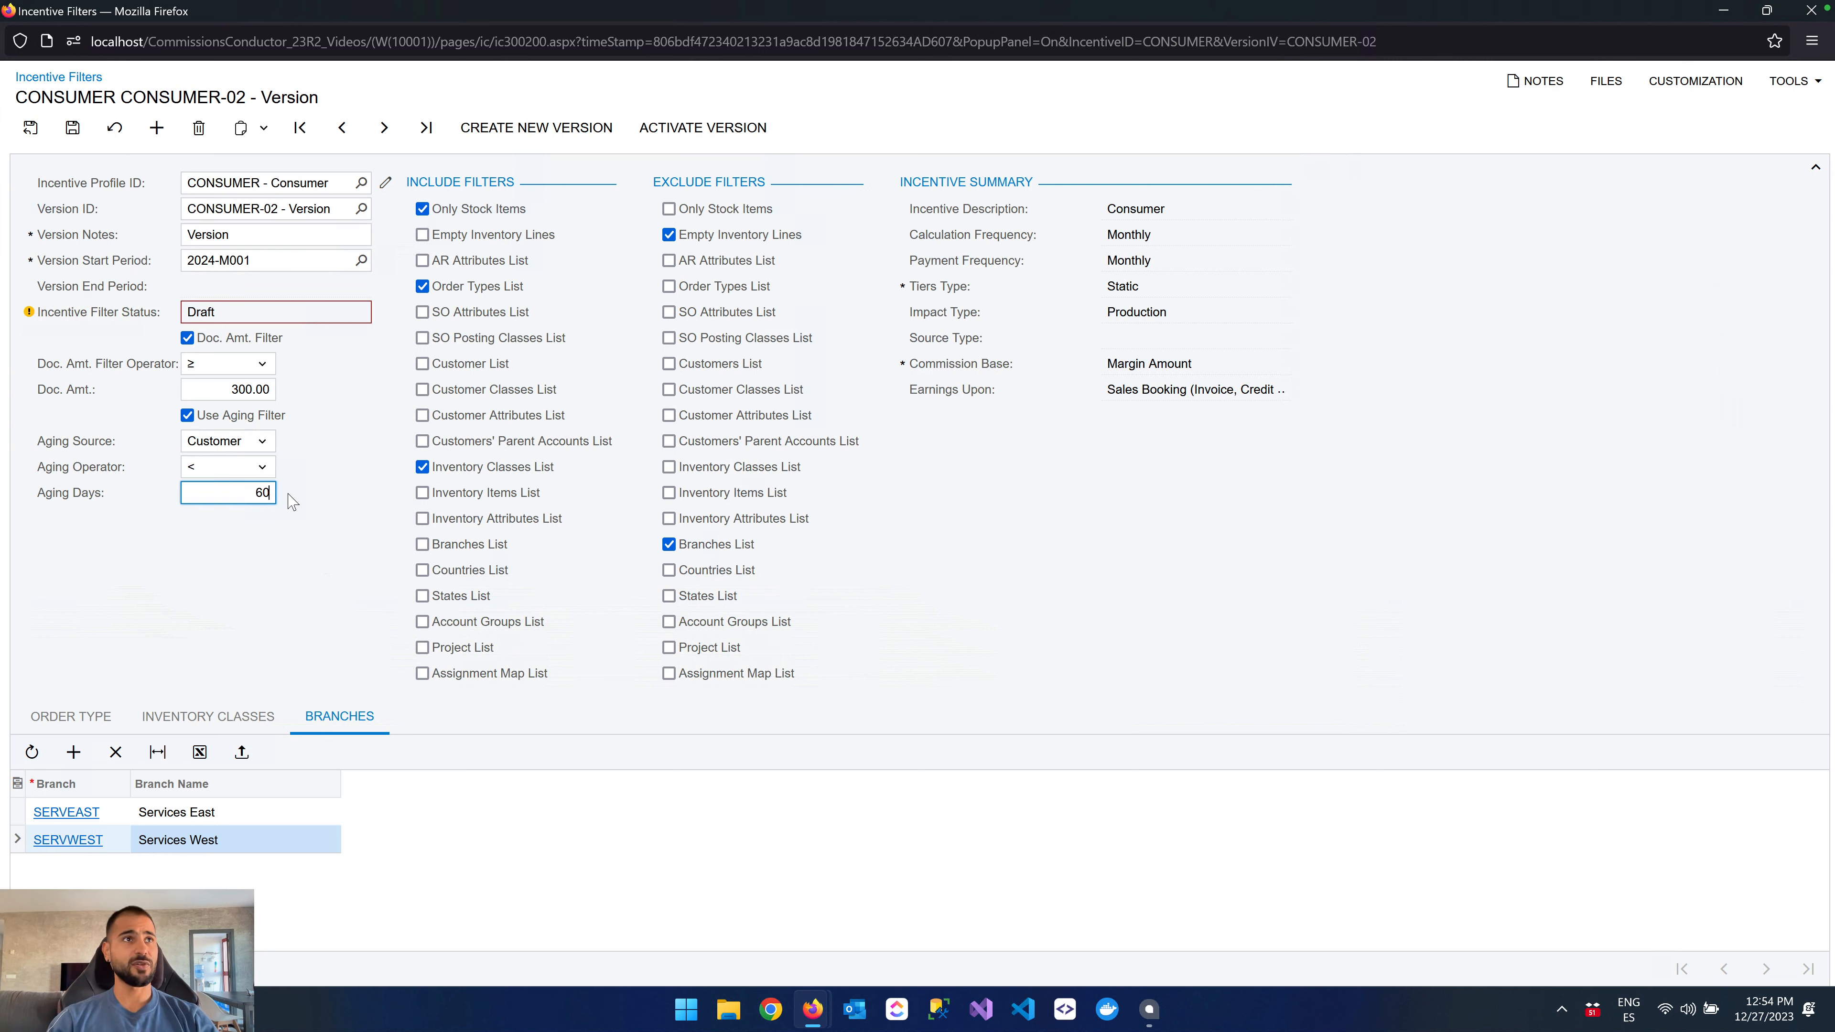
# Save the CONSUMER-02 filter version with its document amount and aging filters.
pyautogui.click(346, 526)
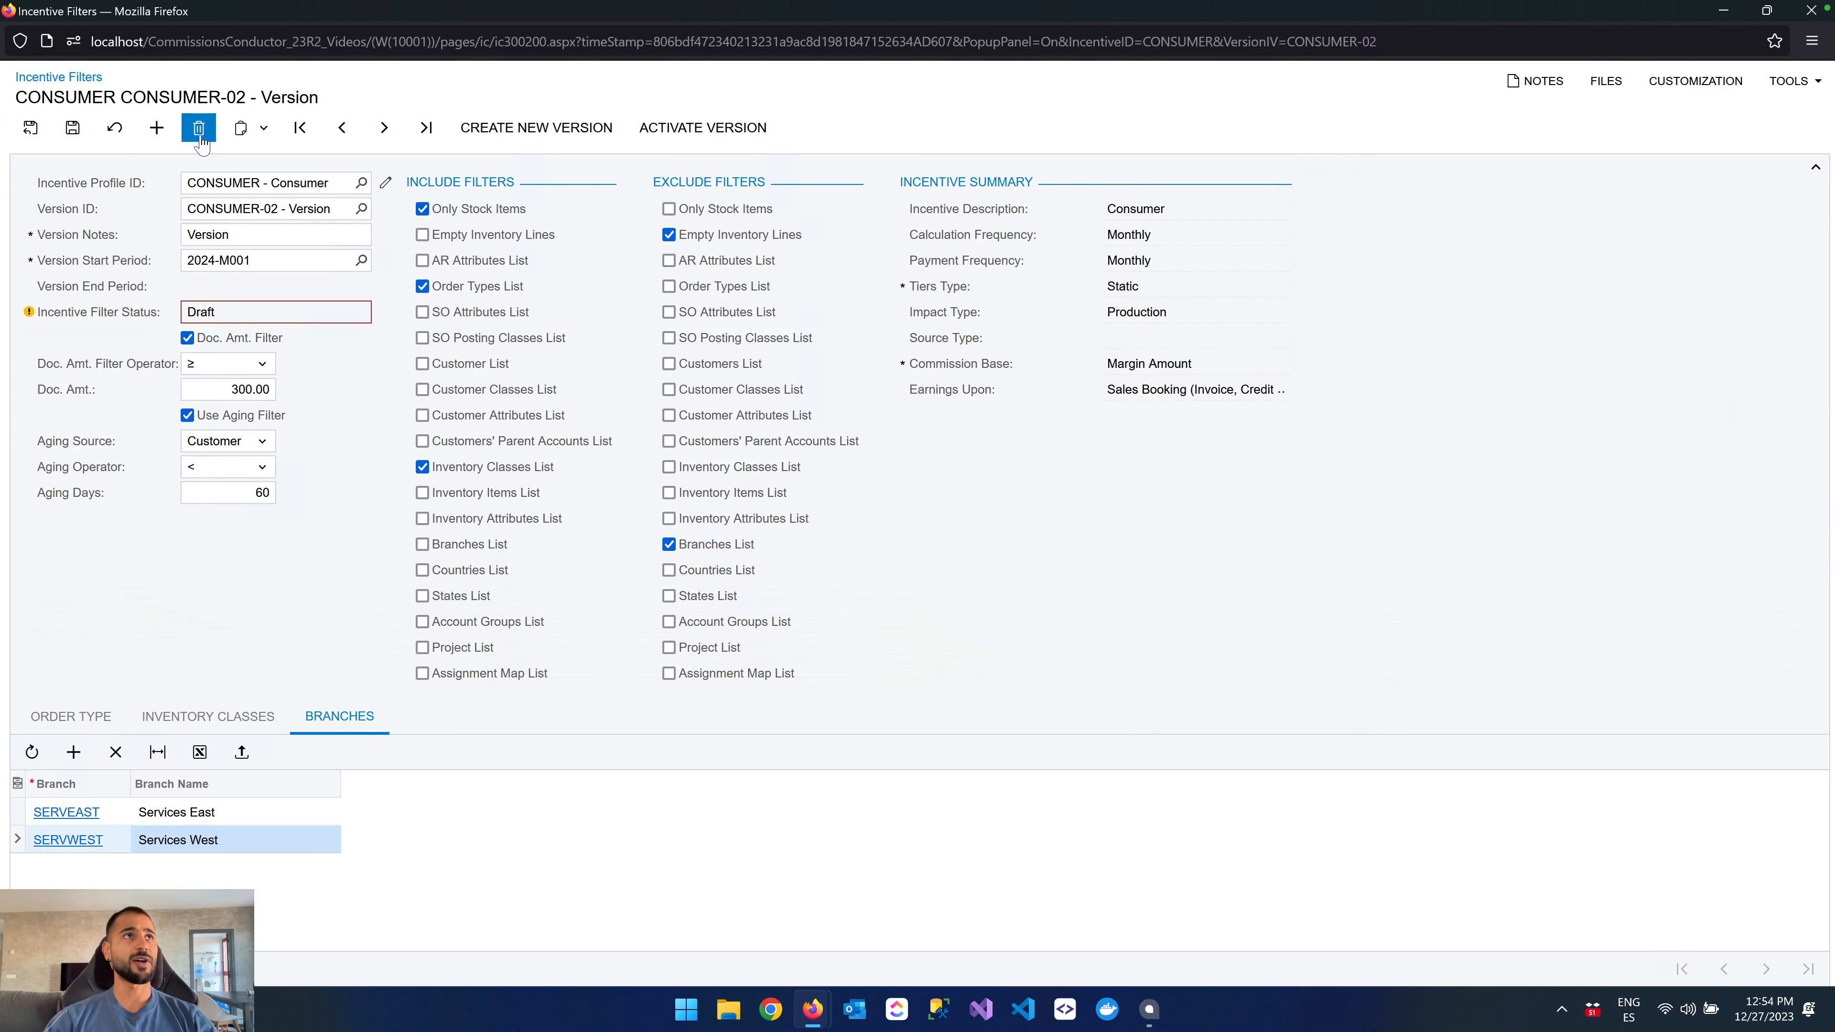
pyautogui.click(72, 129)
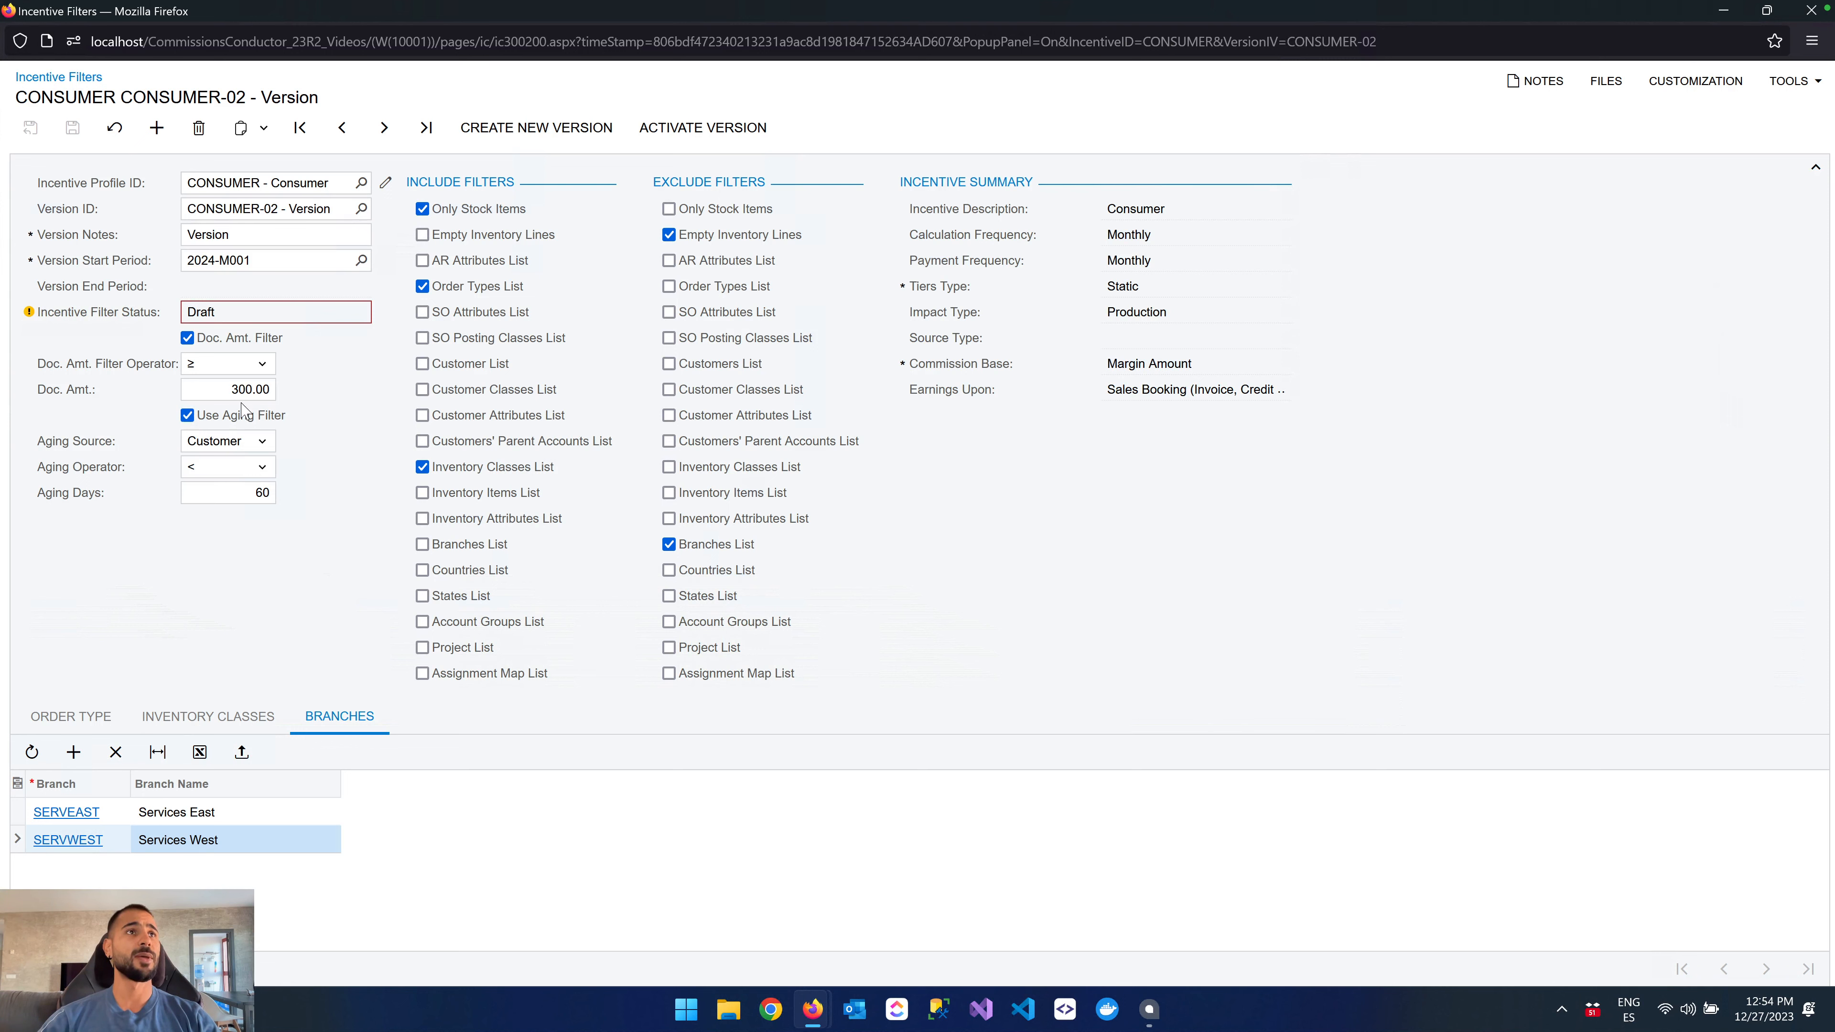
pyautogui.click(240, 497)
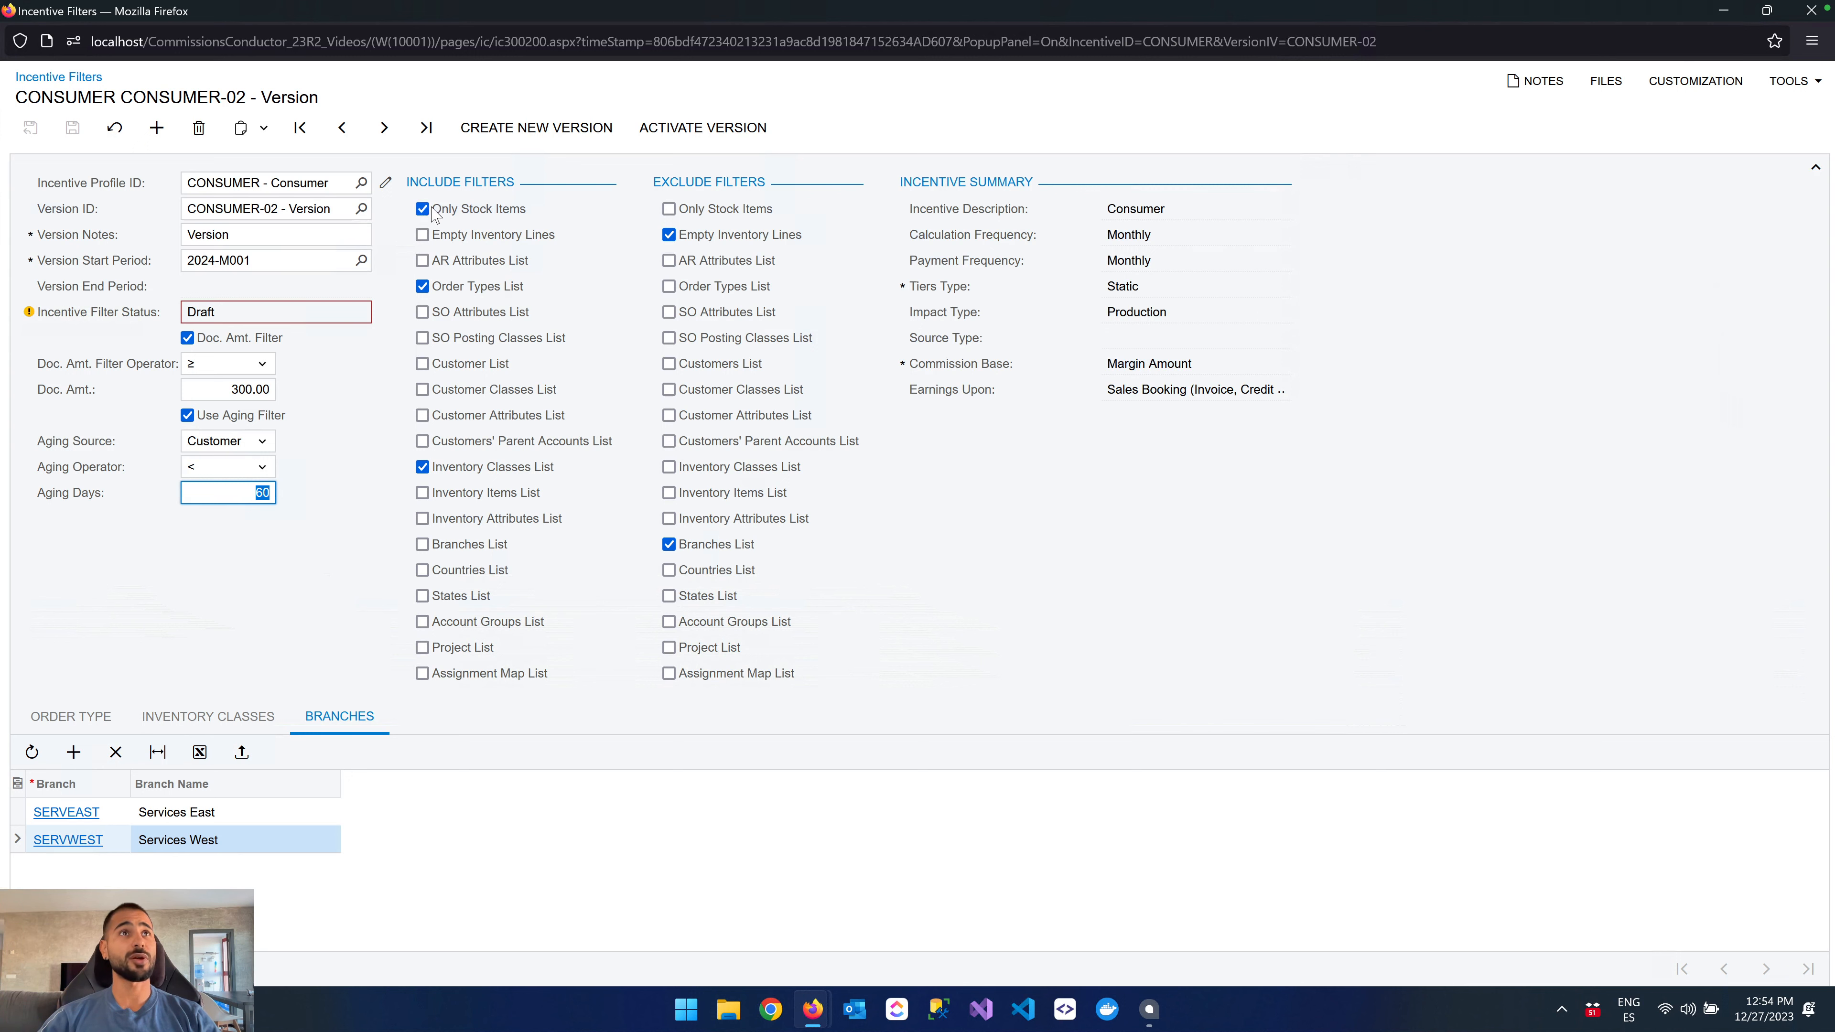
# Review the order type, inventory classes and branches lists of the CONSUMER-02 draft against its include and exclude filters.
pyautogui.click(70, 715)
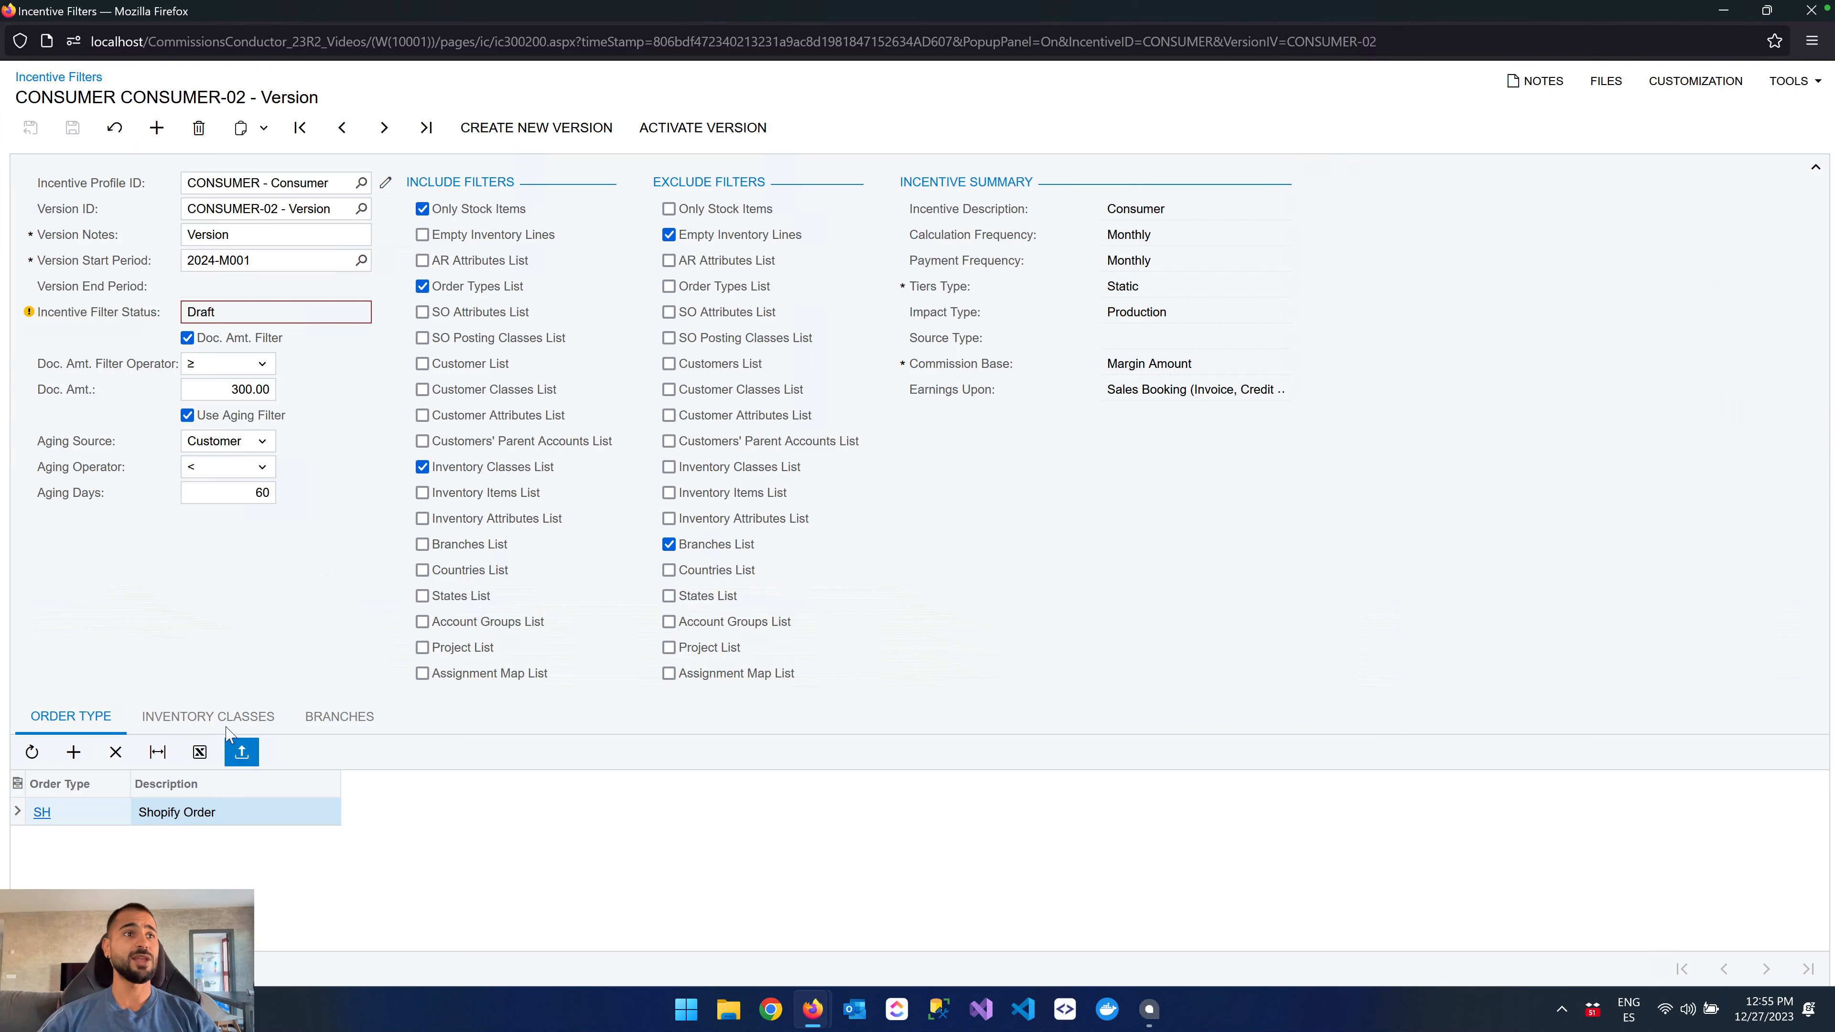
pyautogui.click(208, 715)
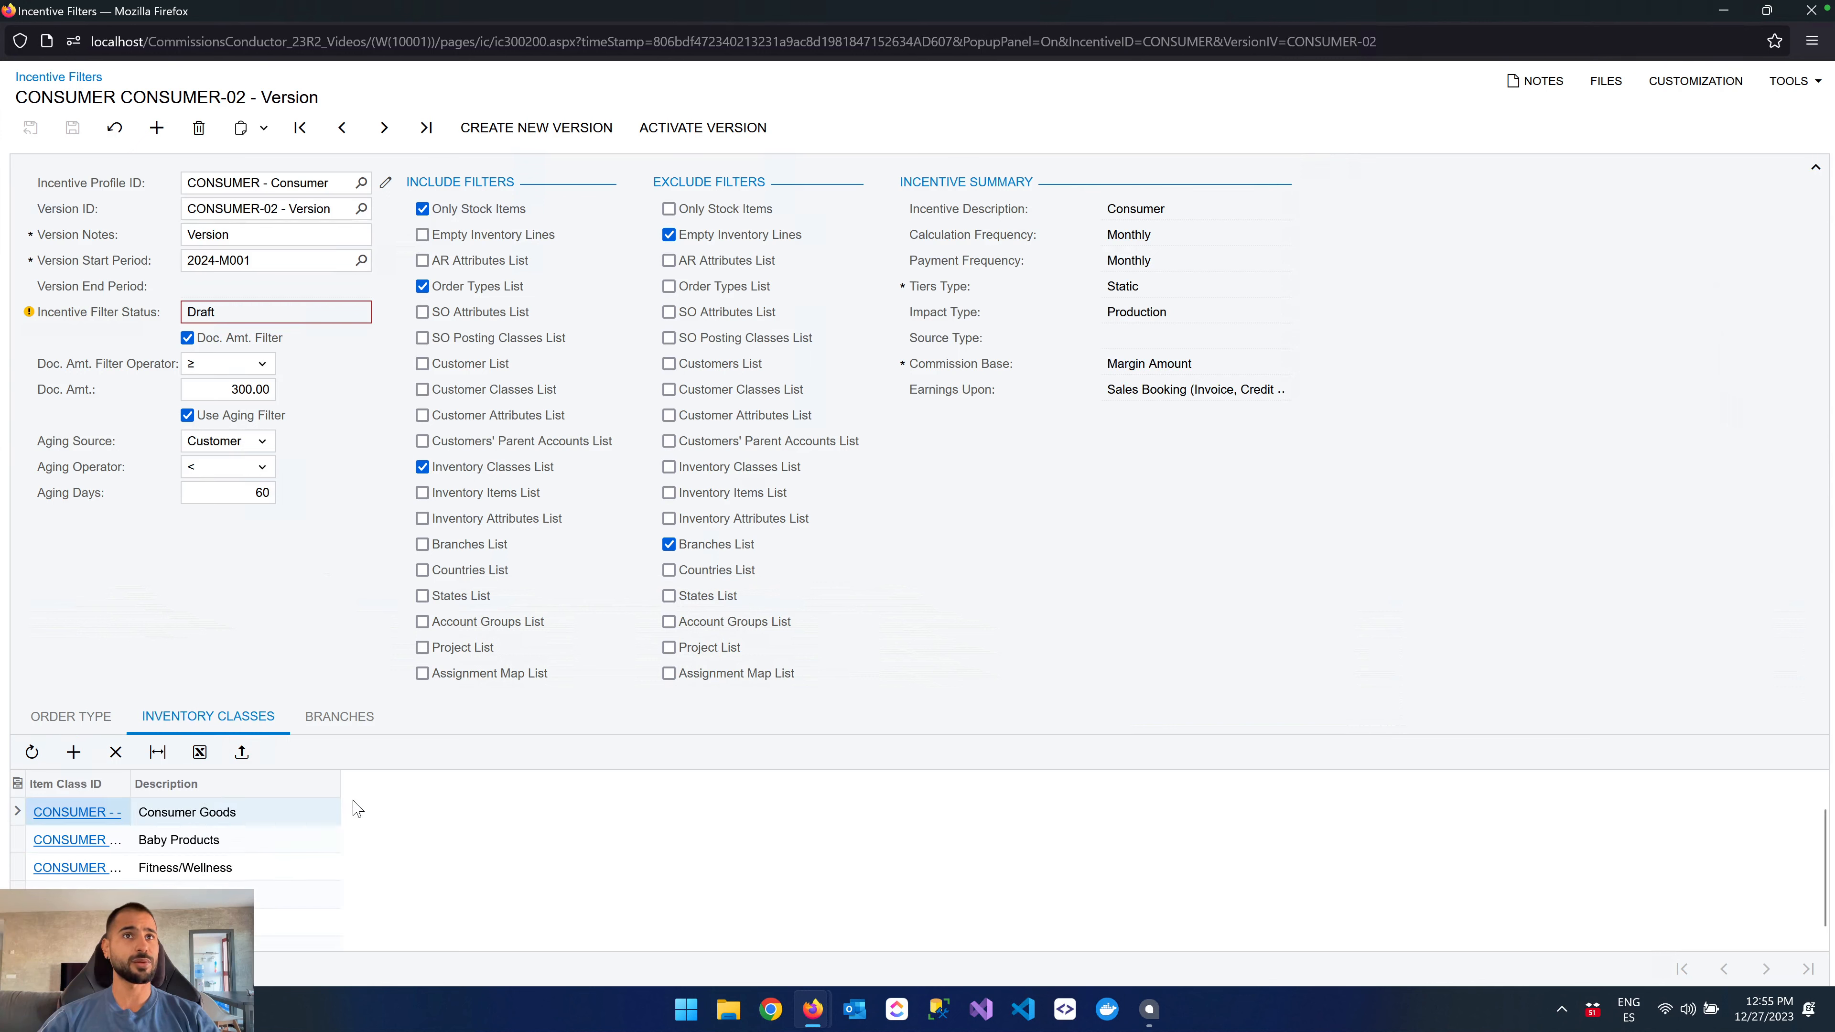
pyautogui.click(377, 732)
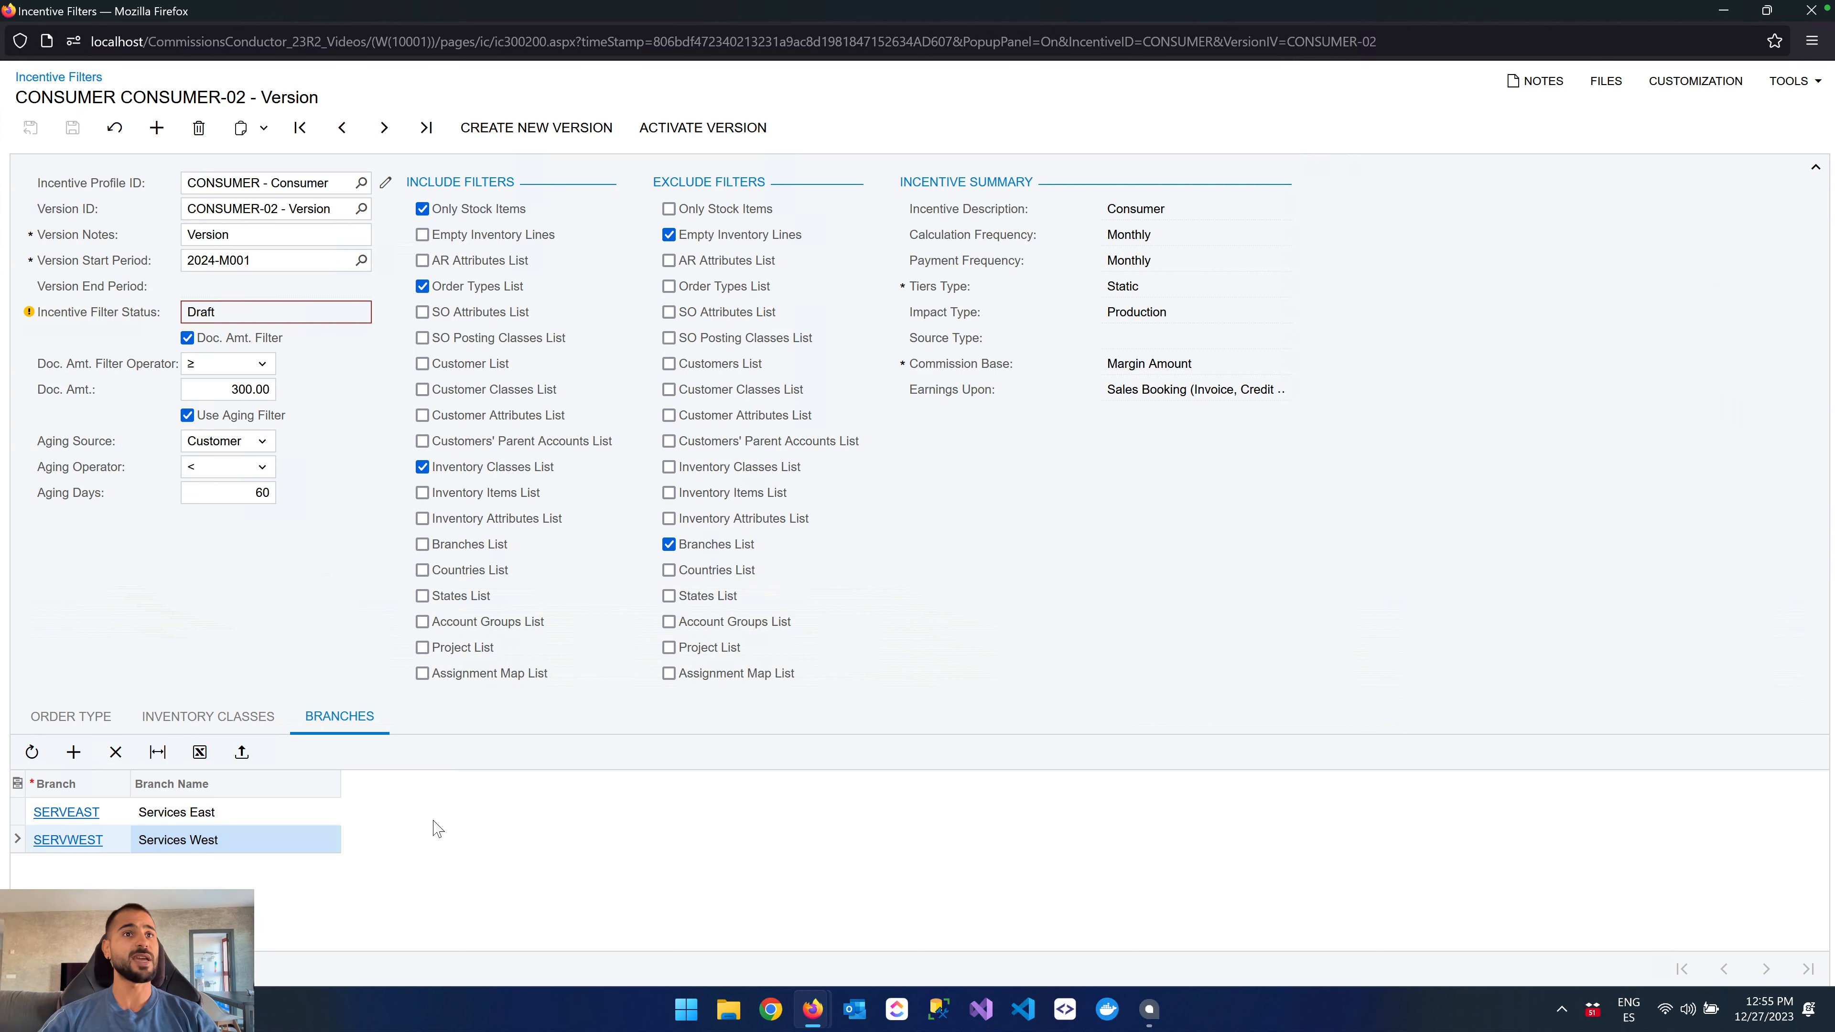
pyautogui.click(250, 716)
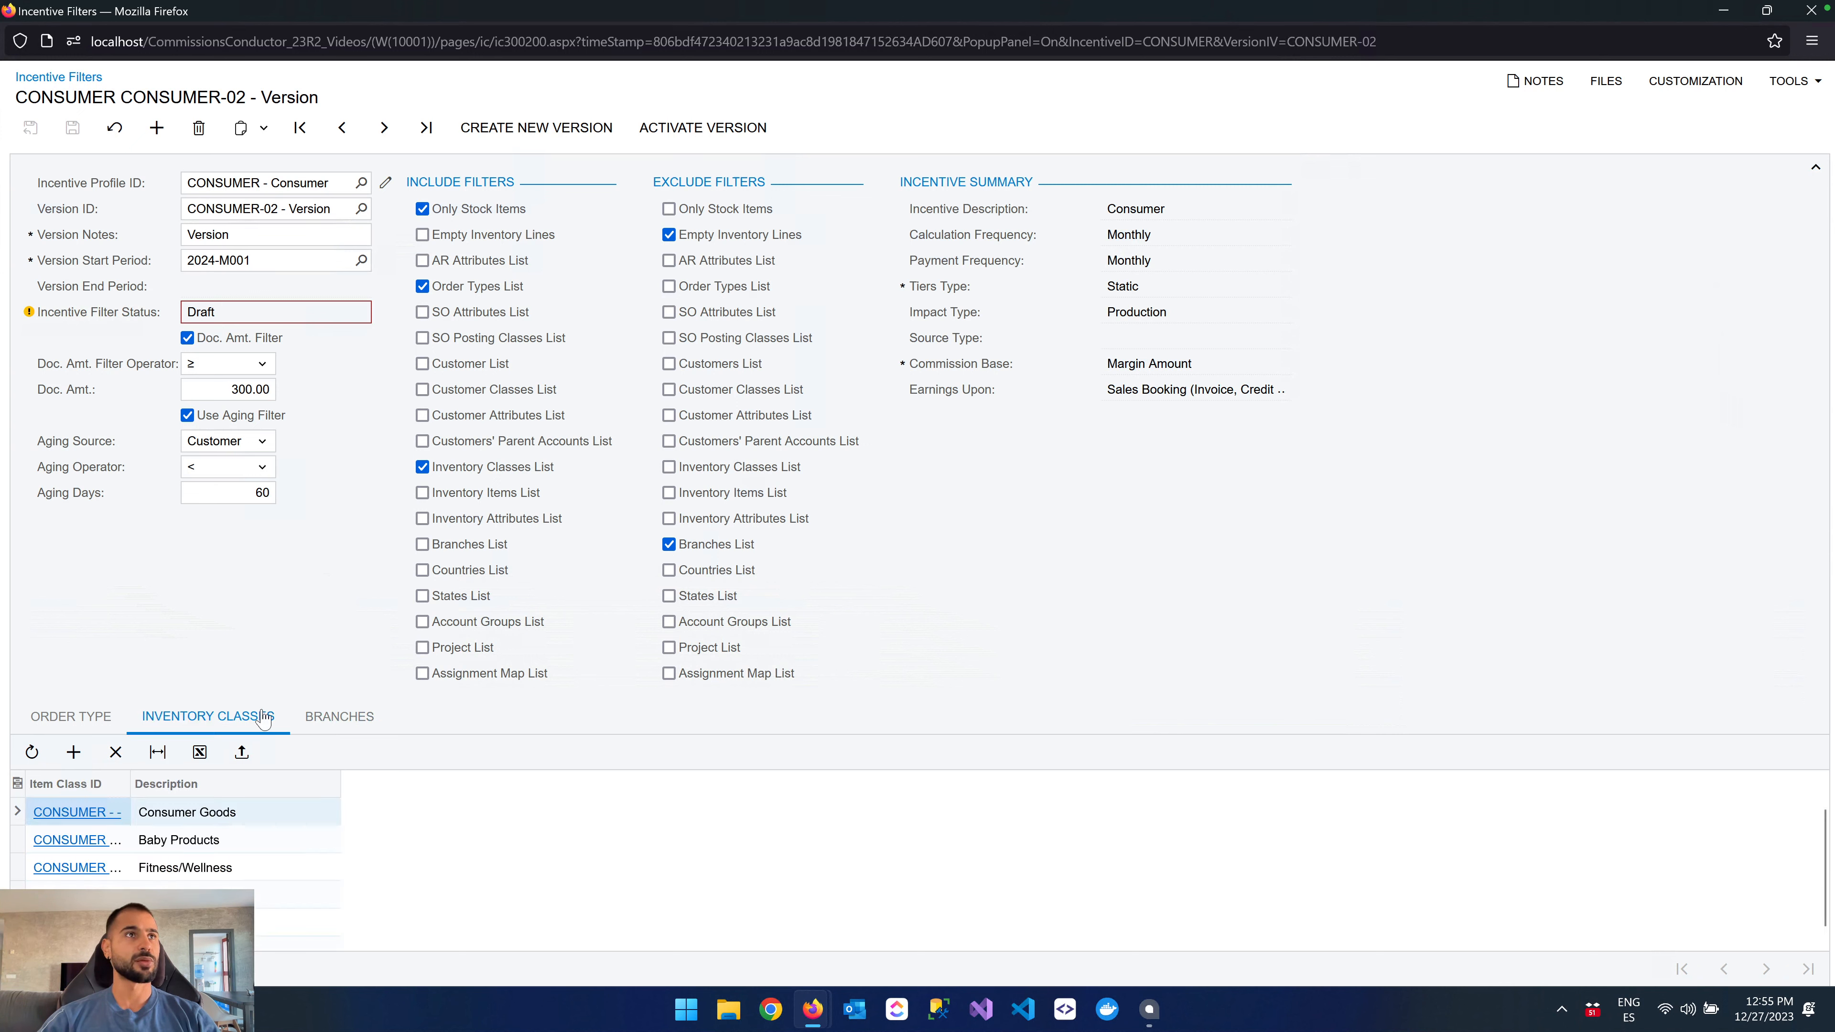
pyautogui.click(120, 713)
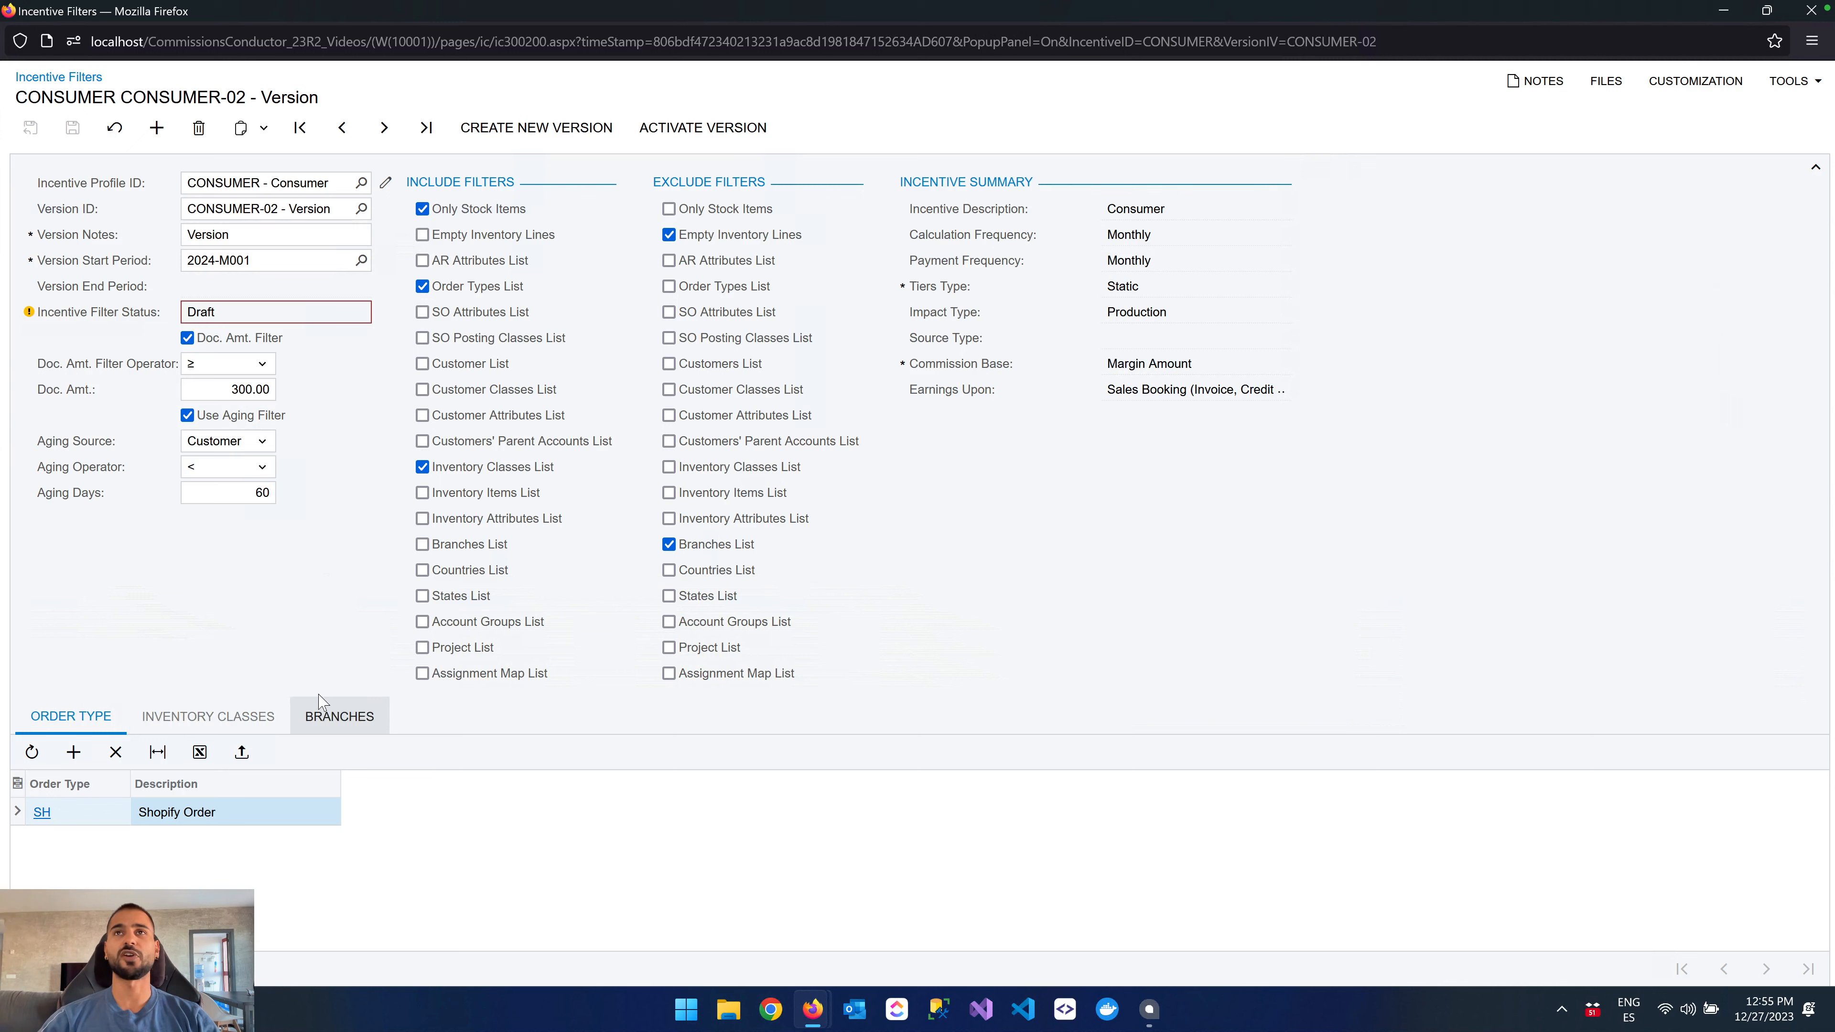
pyautogui.click(278, 717)
pyautogui.click(318, 718)
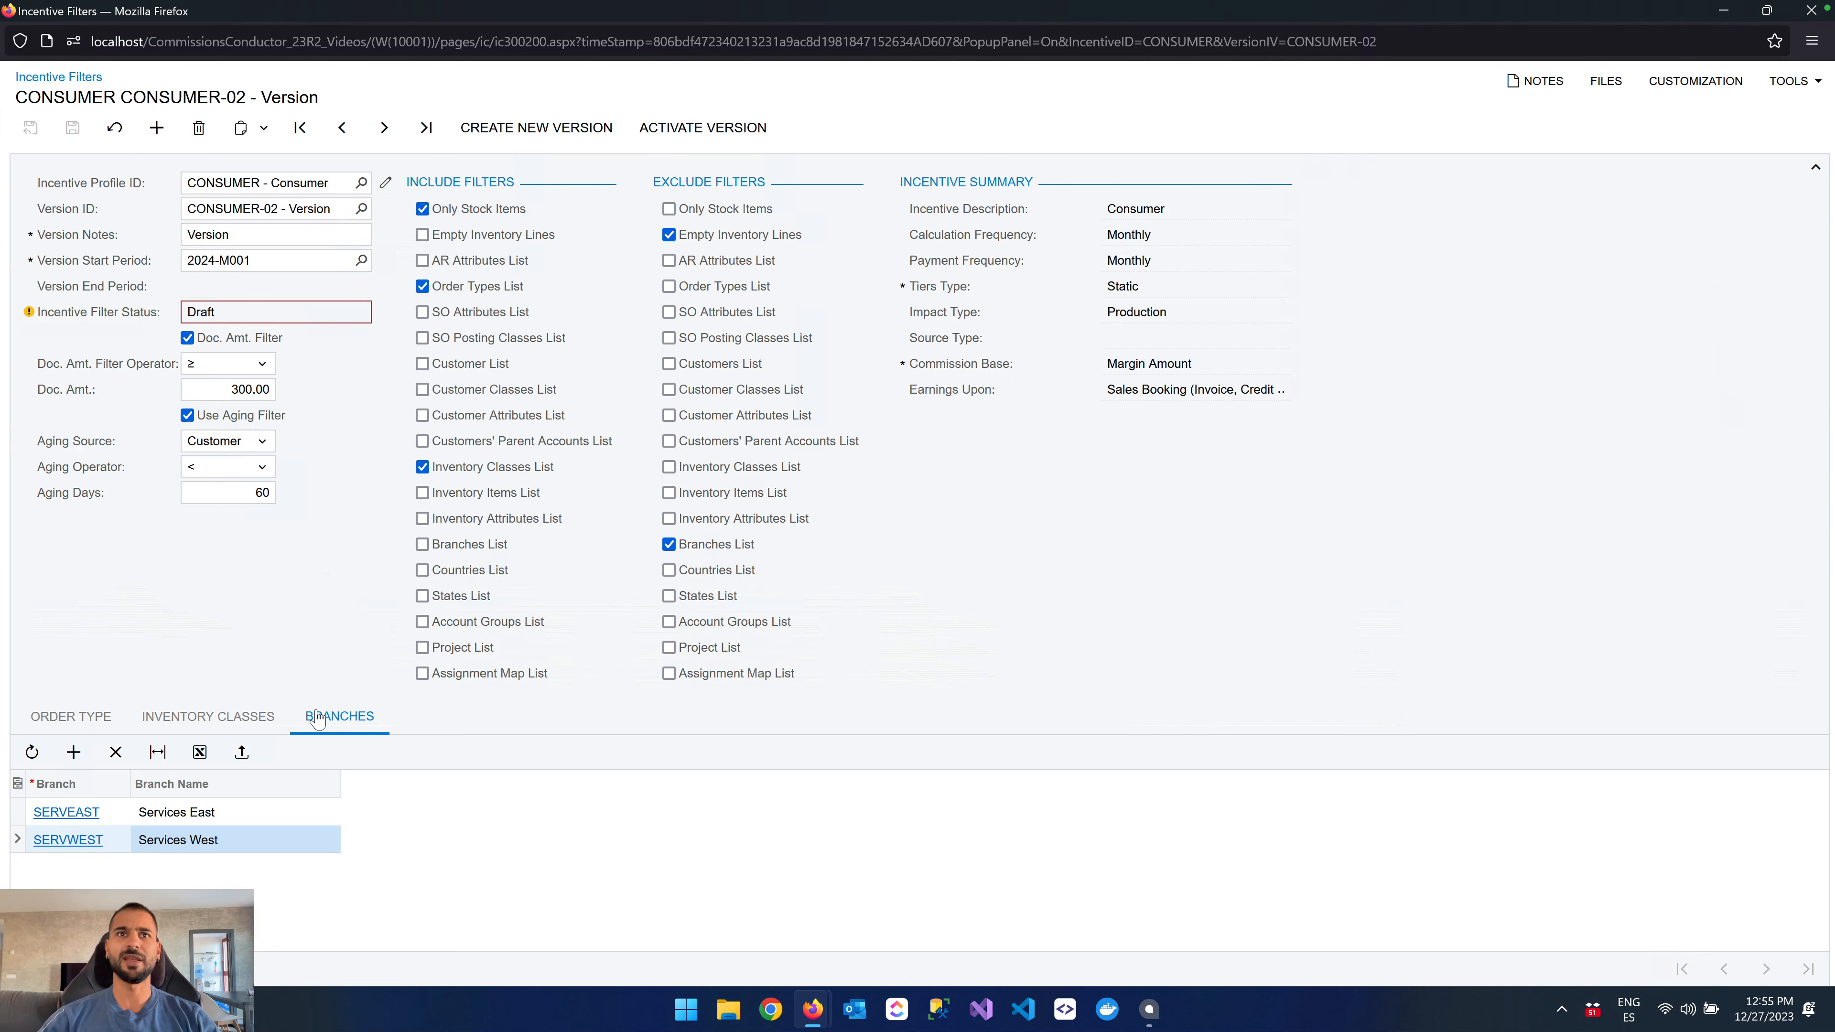
pyautogui.click(280, 719)
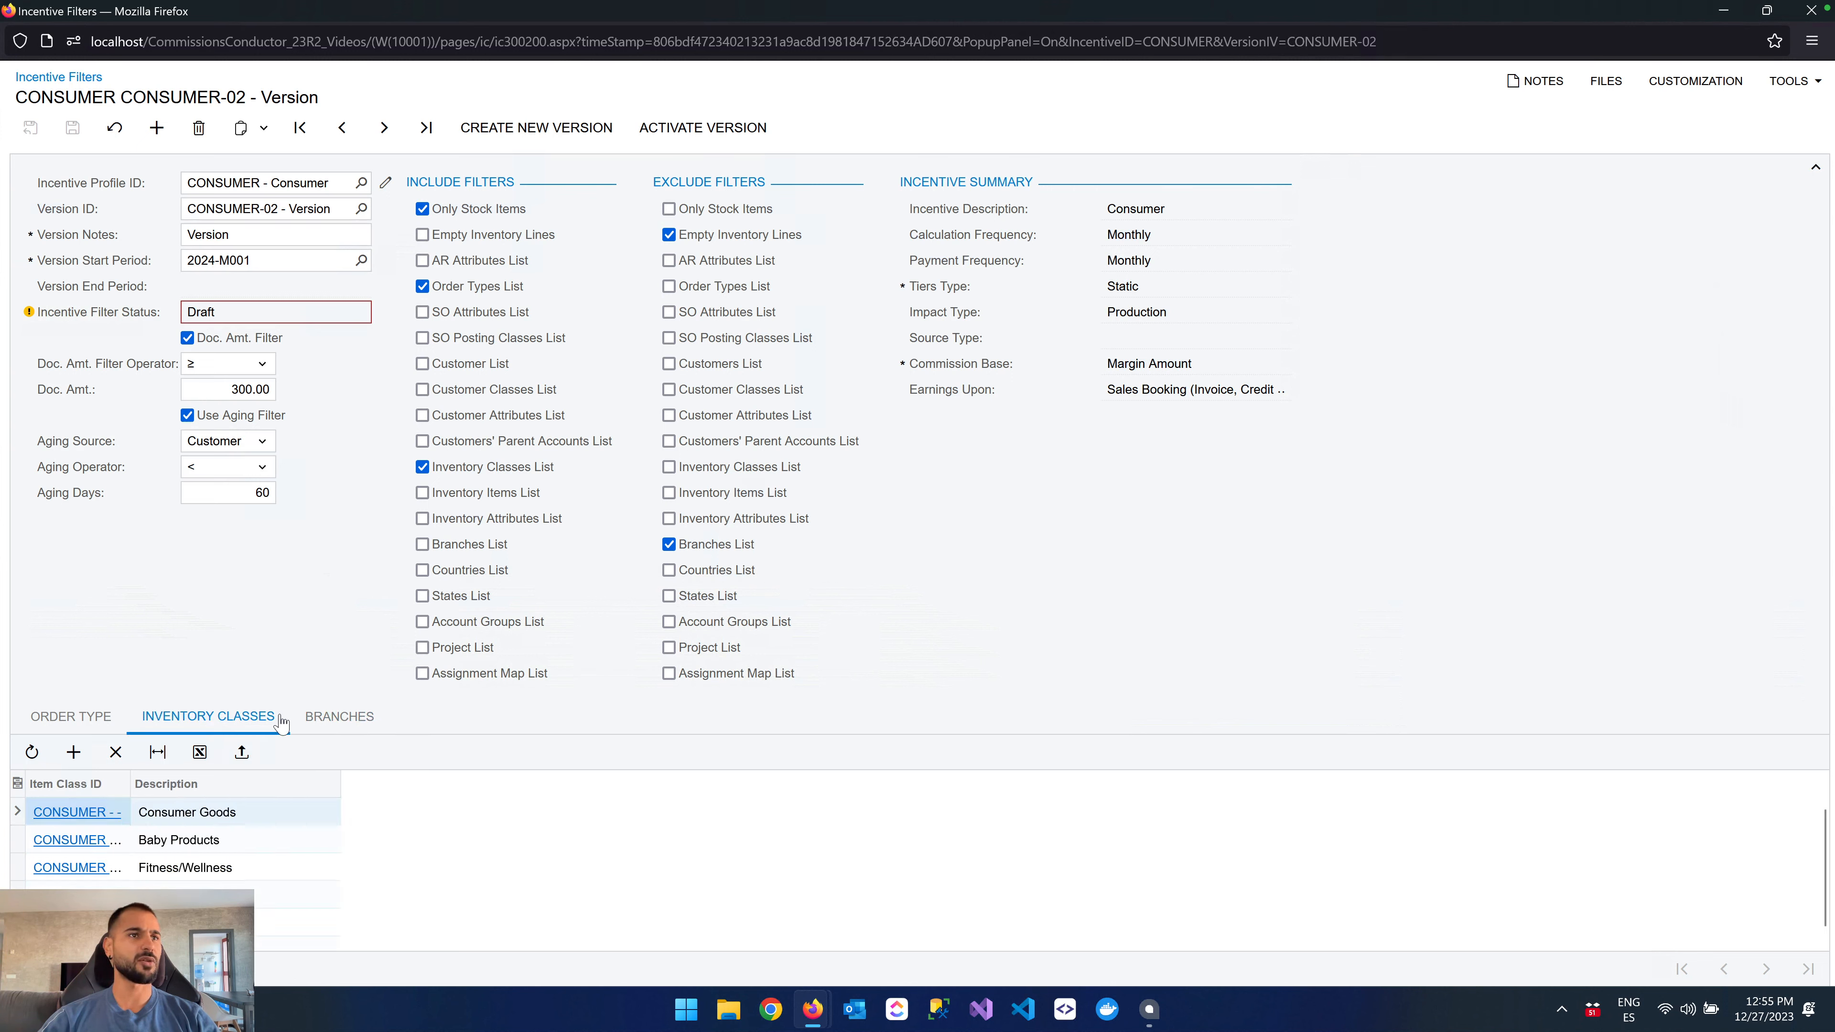
pyautogui.click(98, 719)
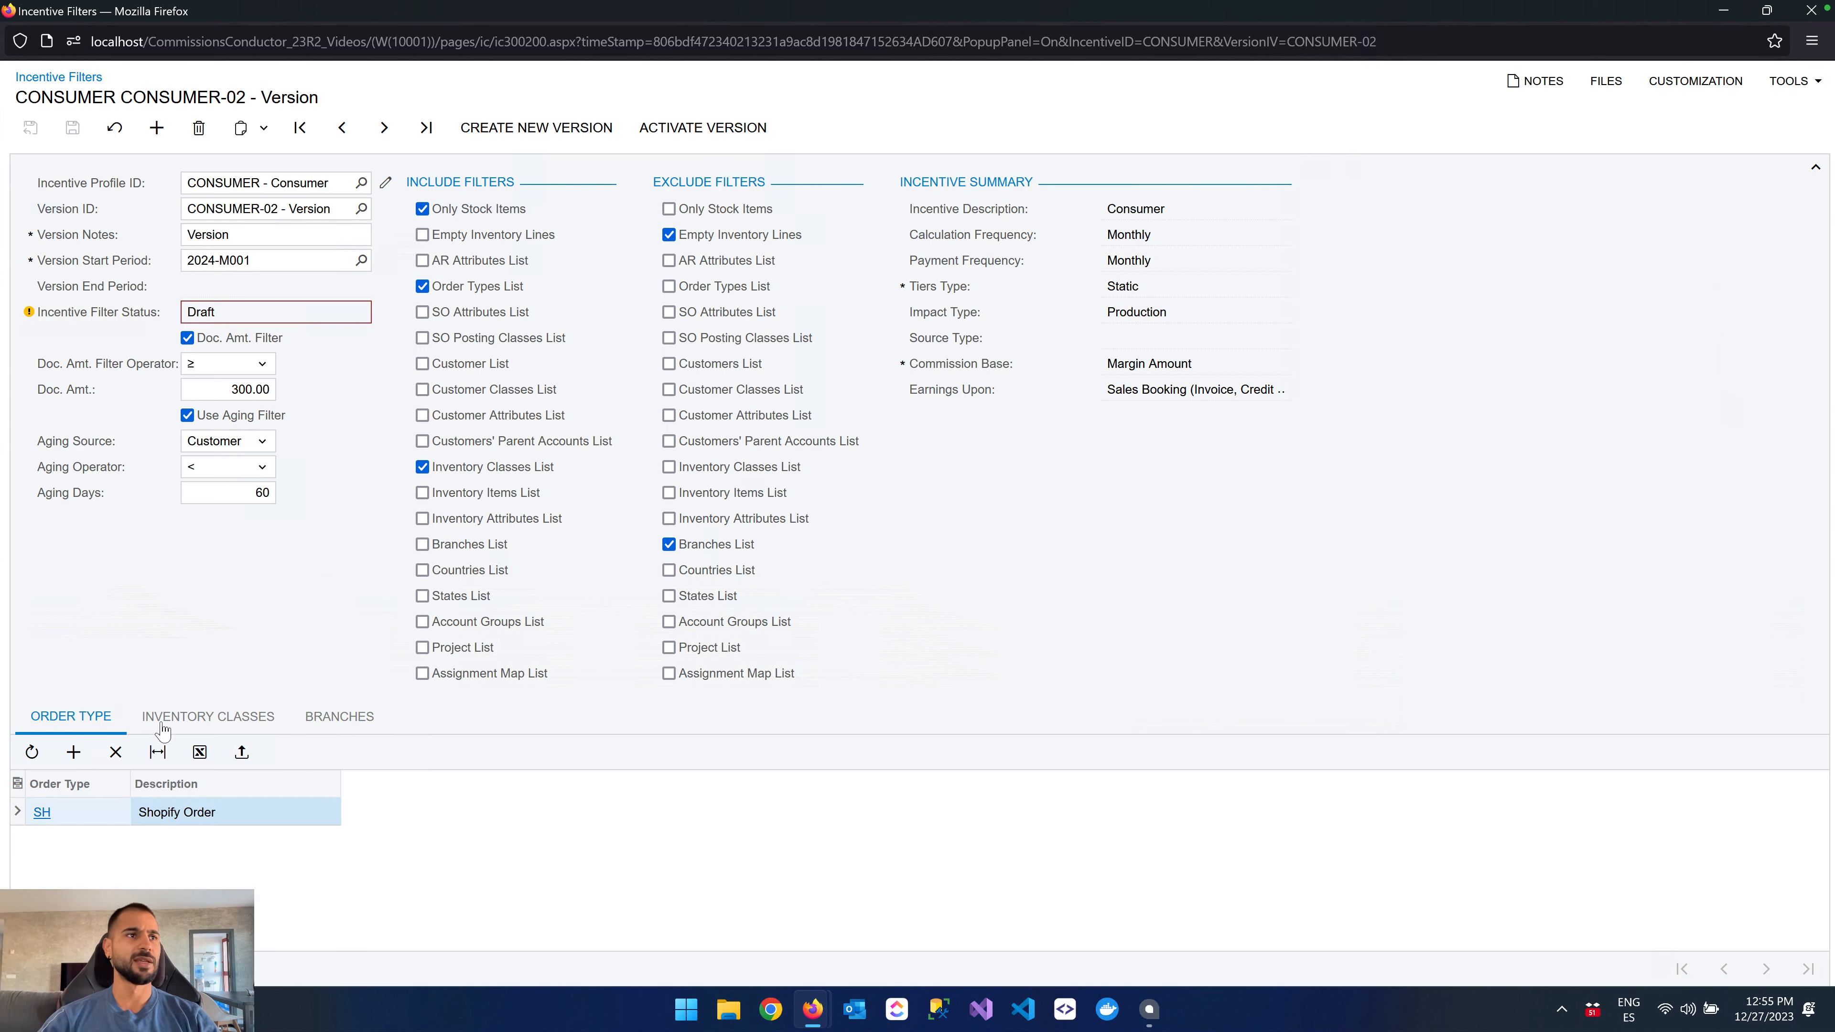
pyautogui.click(354, 730)
pyautogui.click(217, 718)
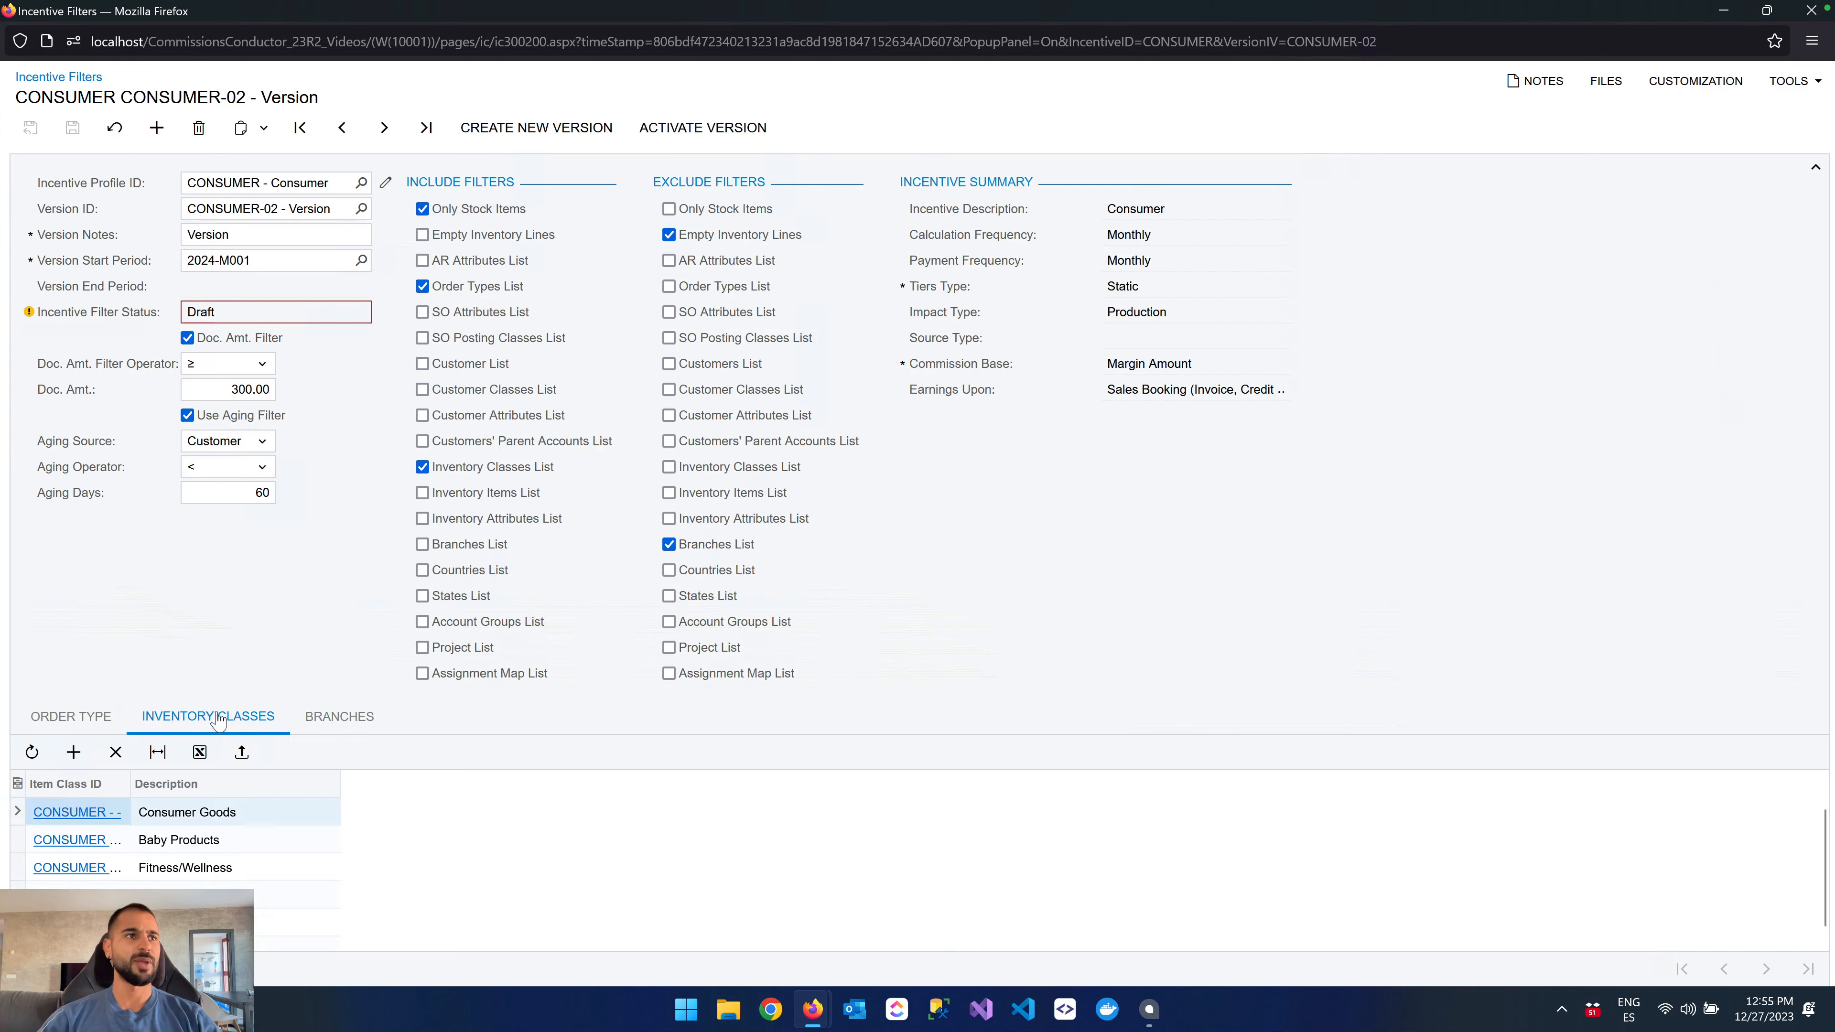
pyautogui.click(72, 718)
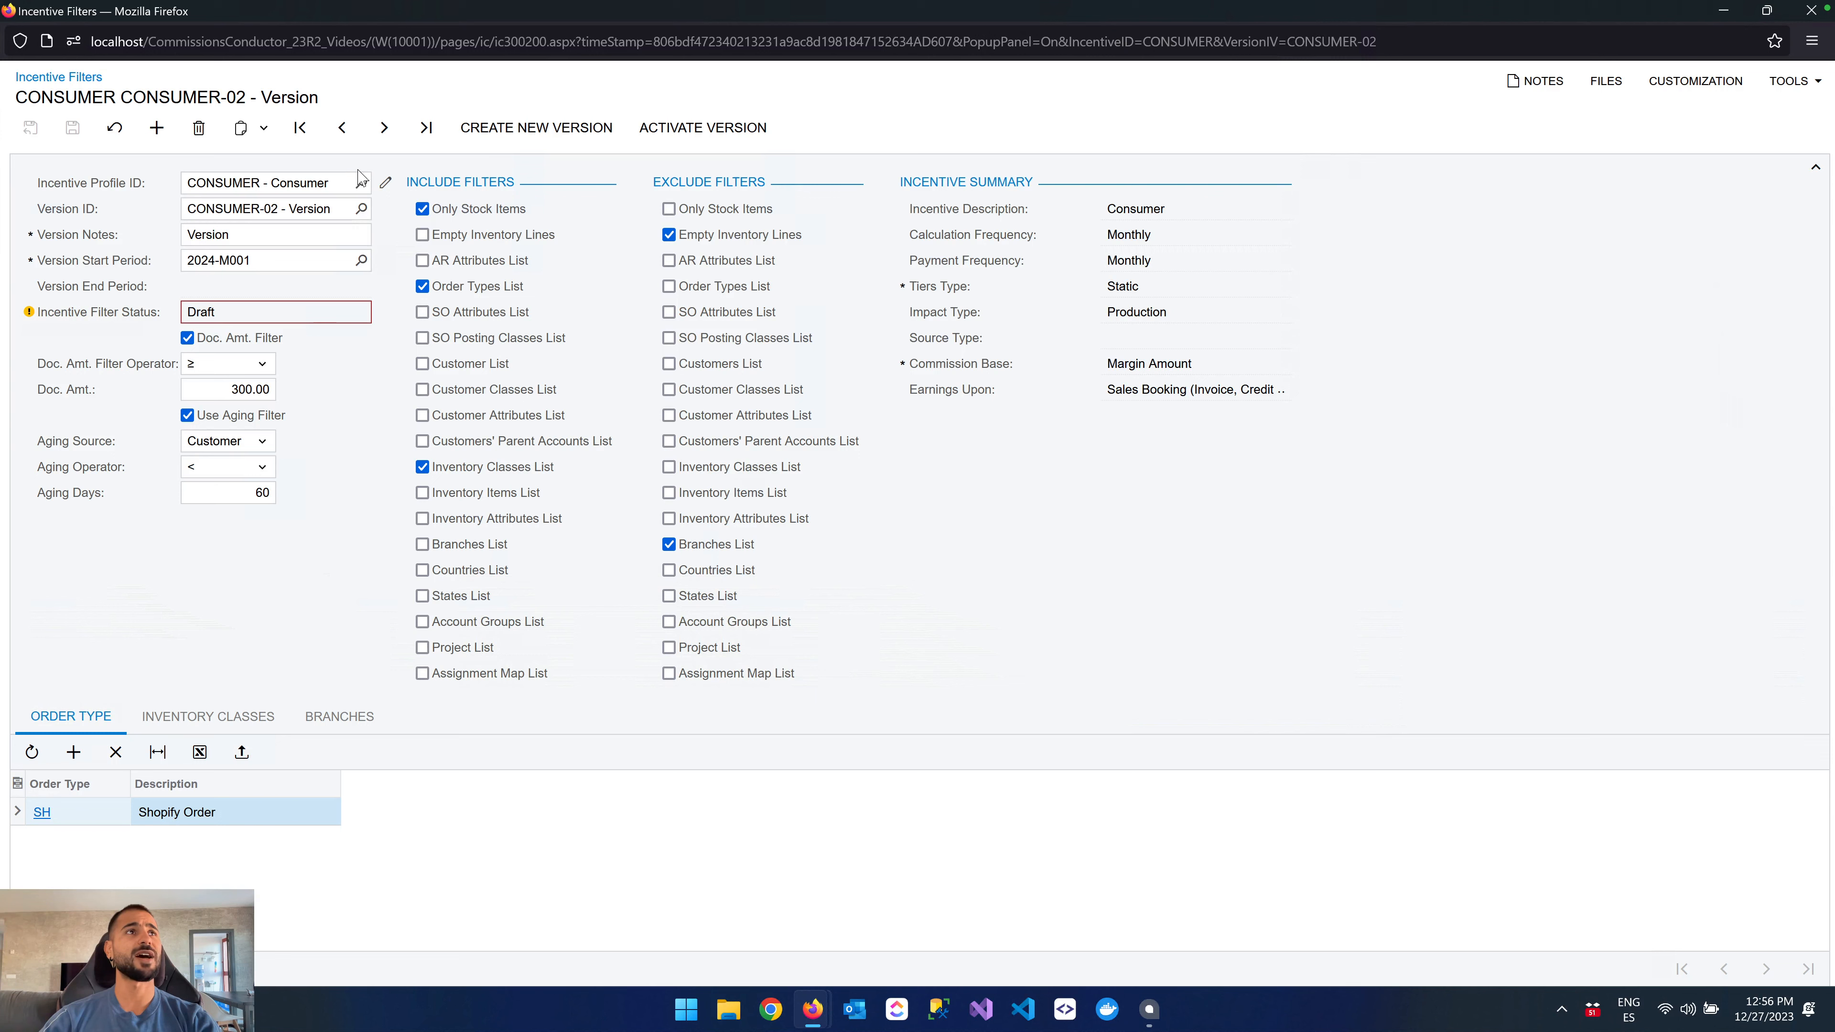
# Examine the status and filters of the CONSUMER-01 filter version.
pyautogui.click(337, 125)
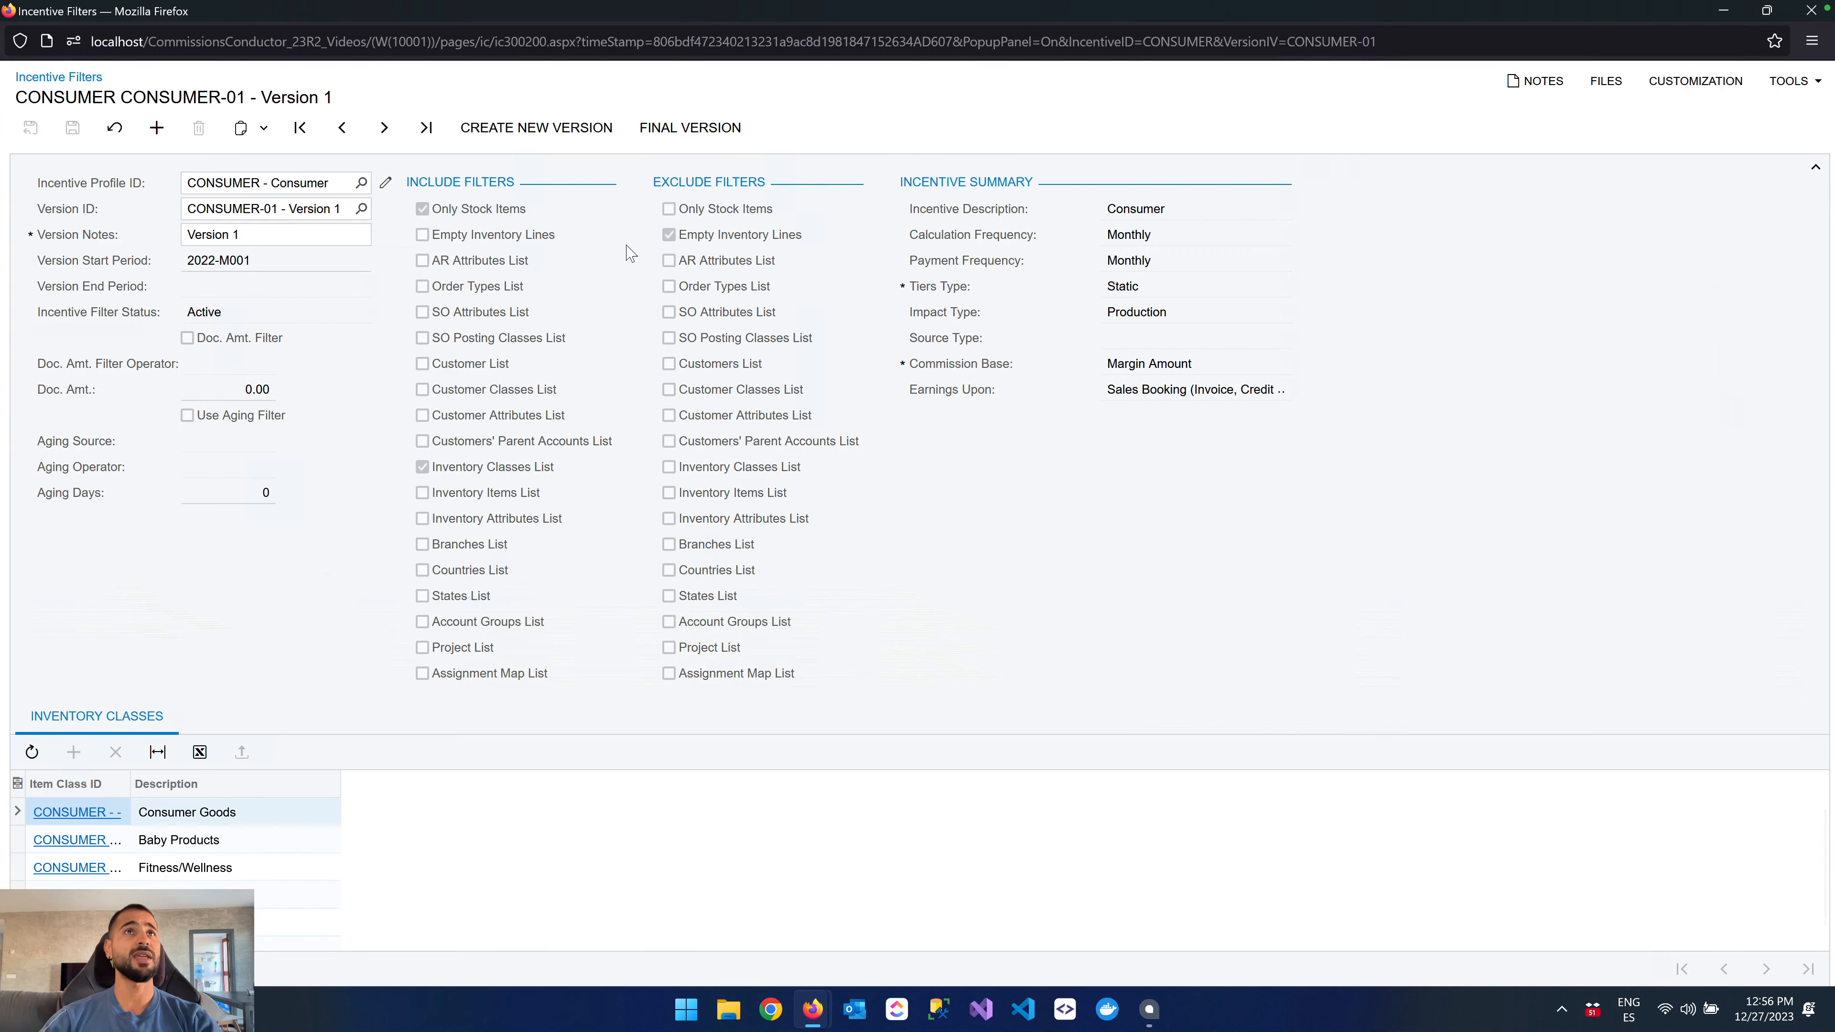
pyautogui.click(189, 312)
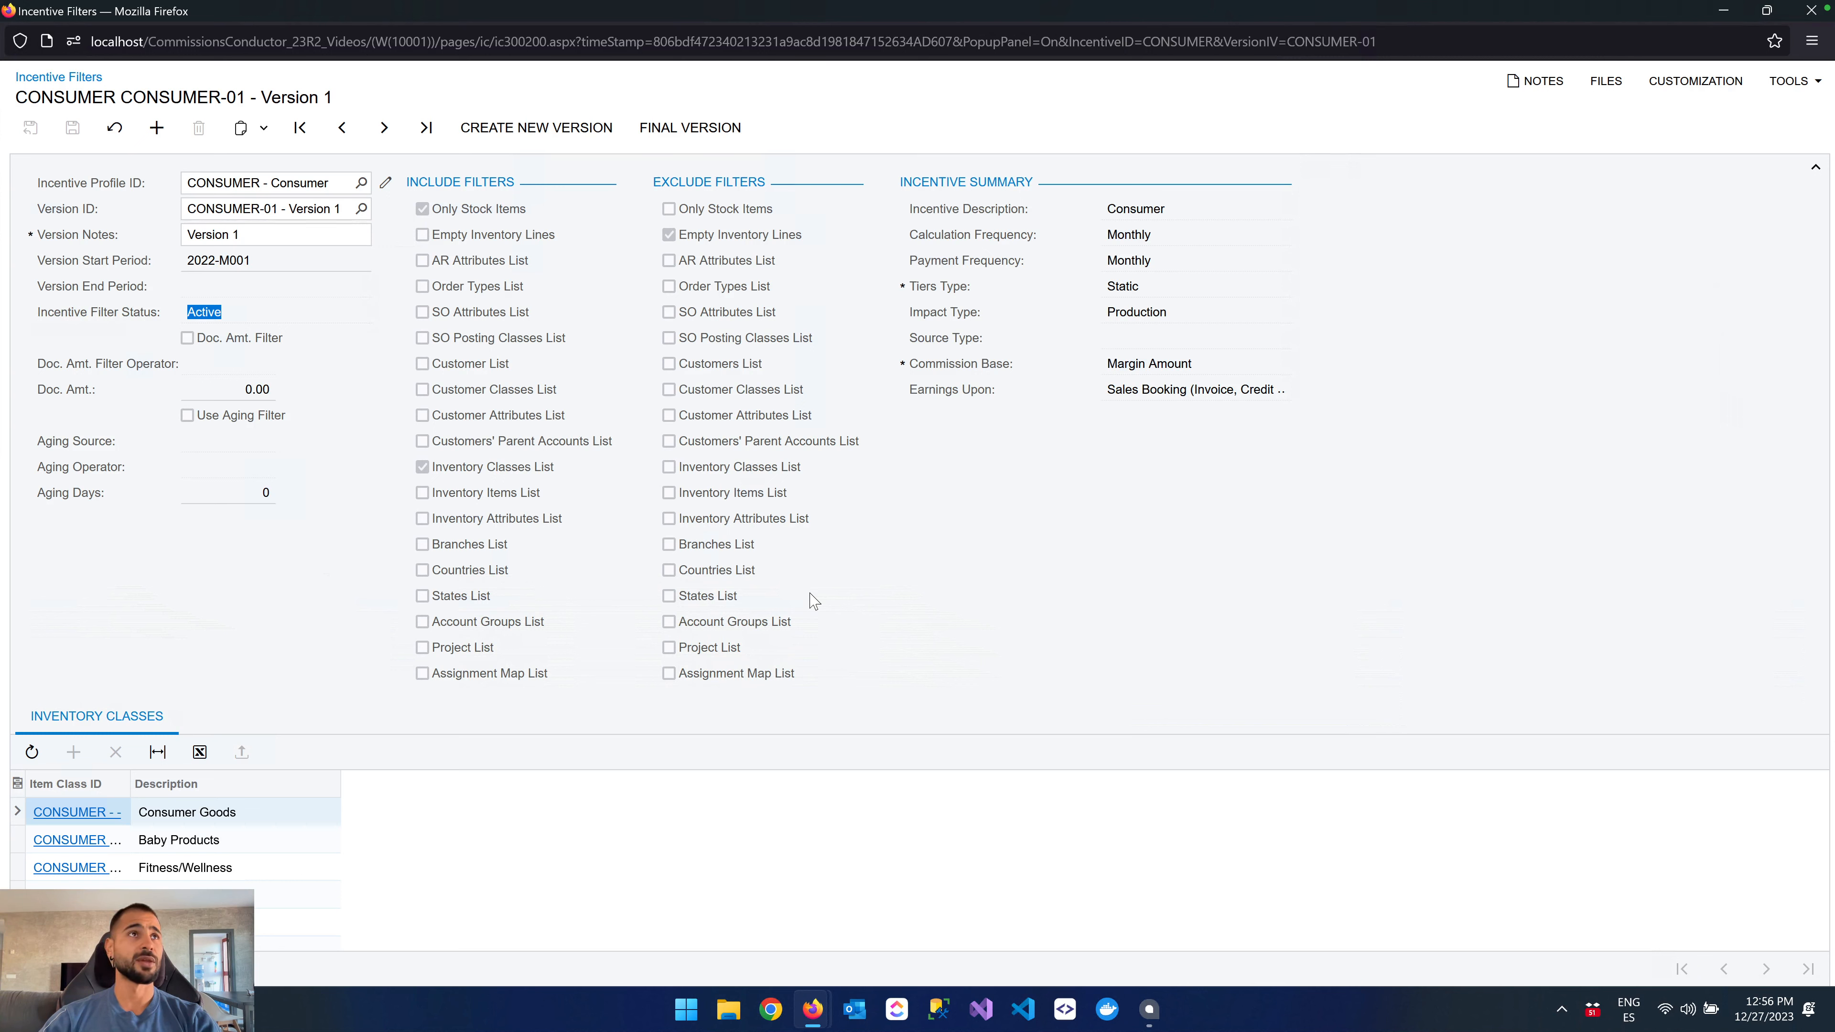
pyautogui.click(339, 483)
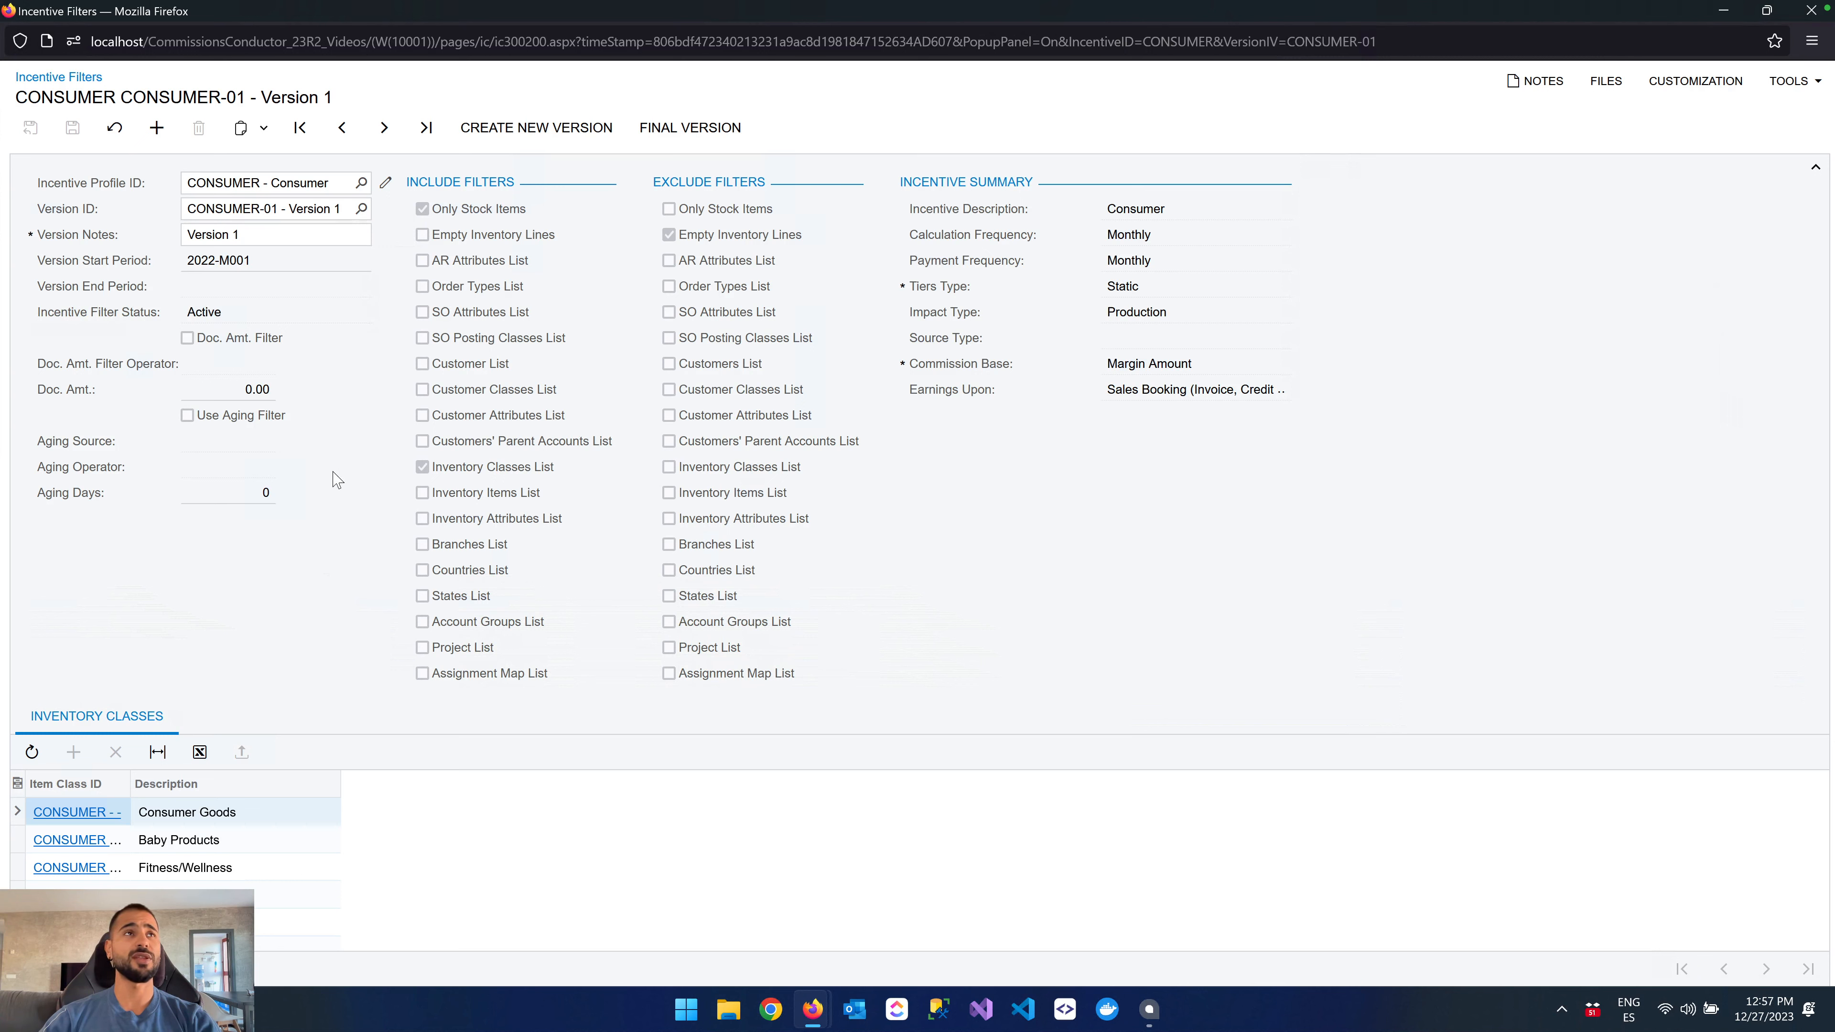
# Activate the CONSUMER-02 filter version and check the version end period of CONSUMER-01.
pyautogui.click(494, 131)
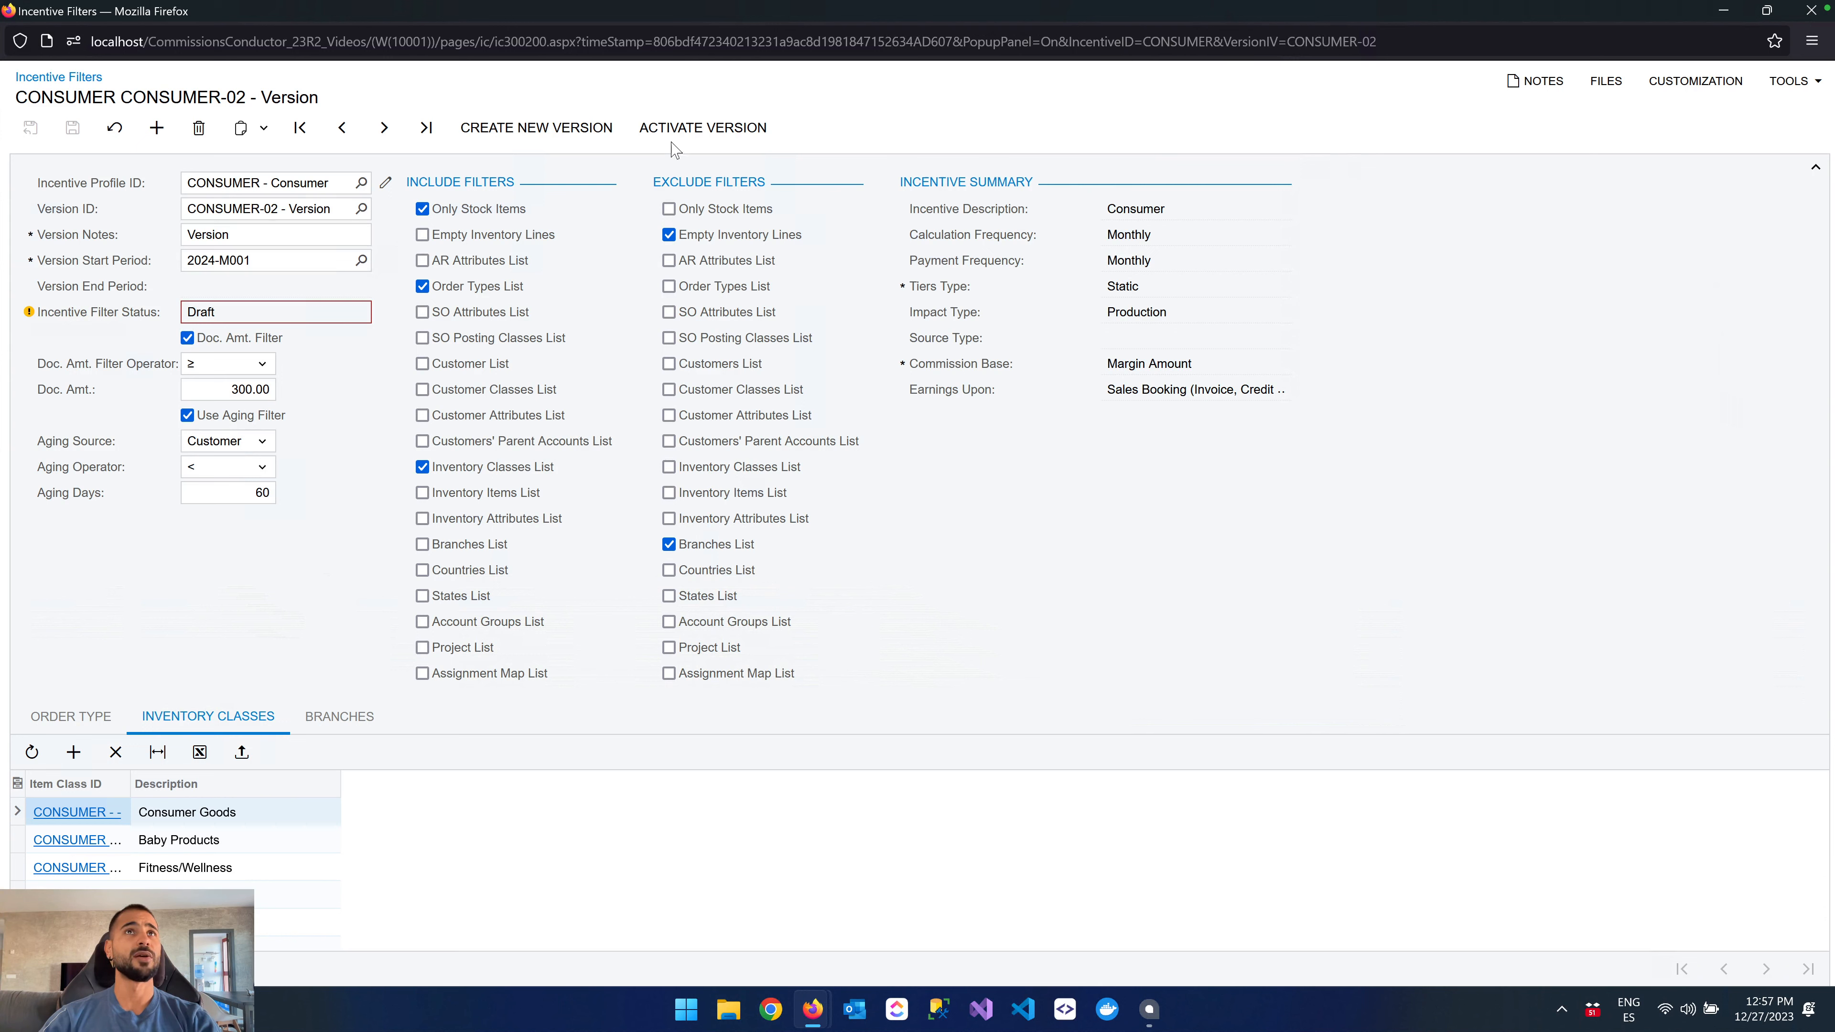
pyautogui.click(342, 127)
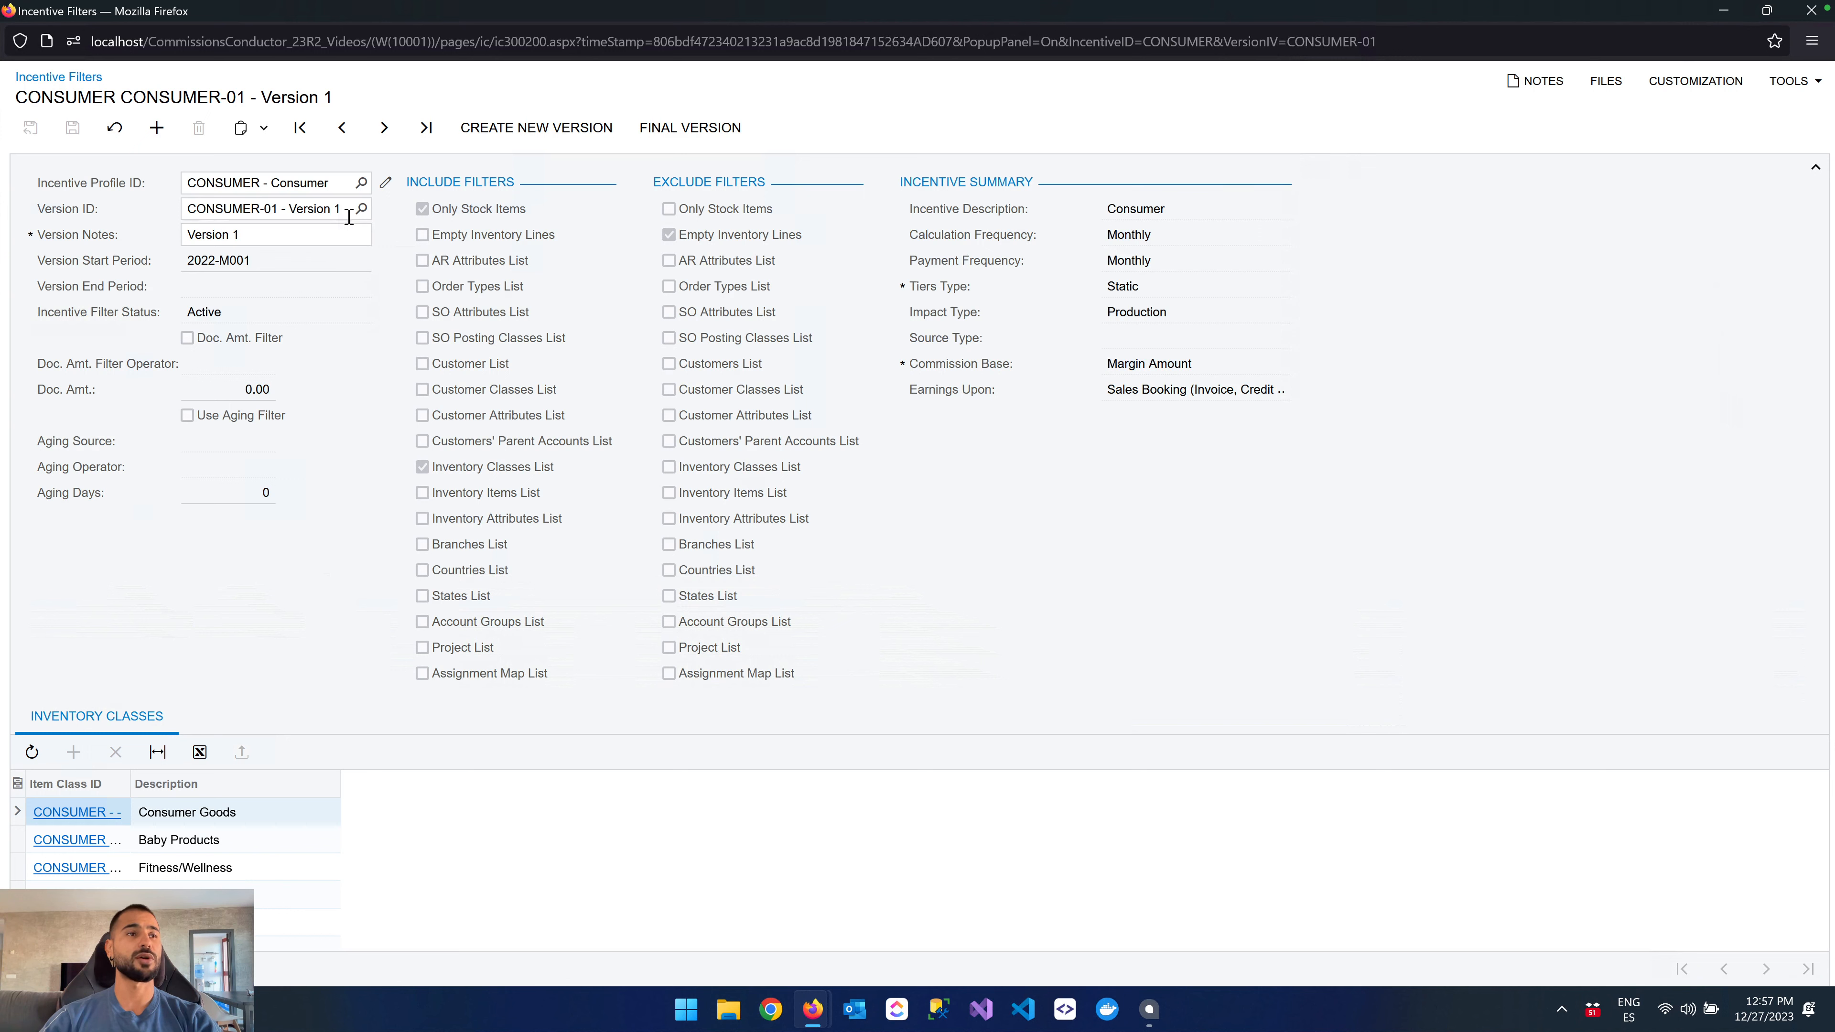
pyautogui.click(383, 127)
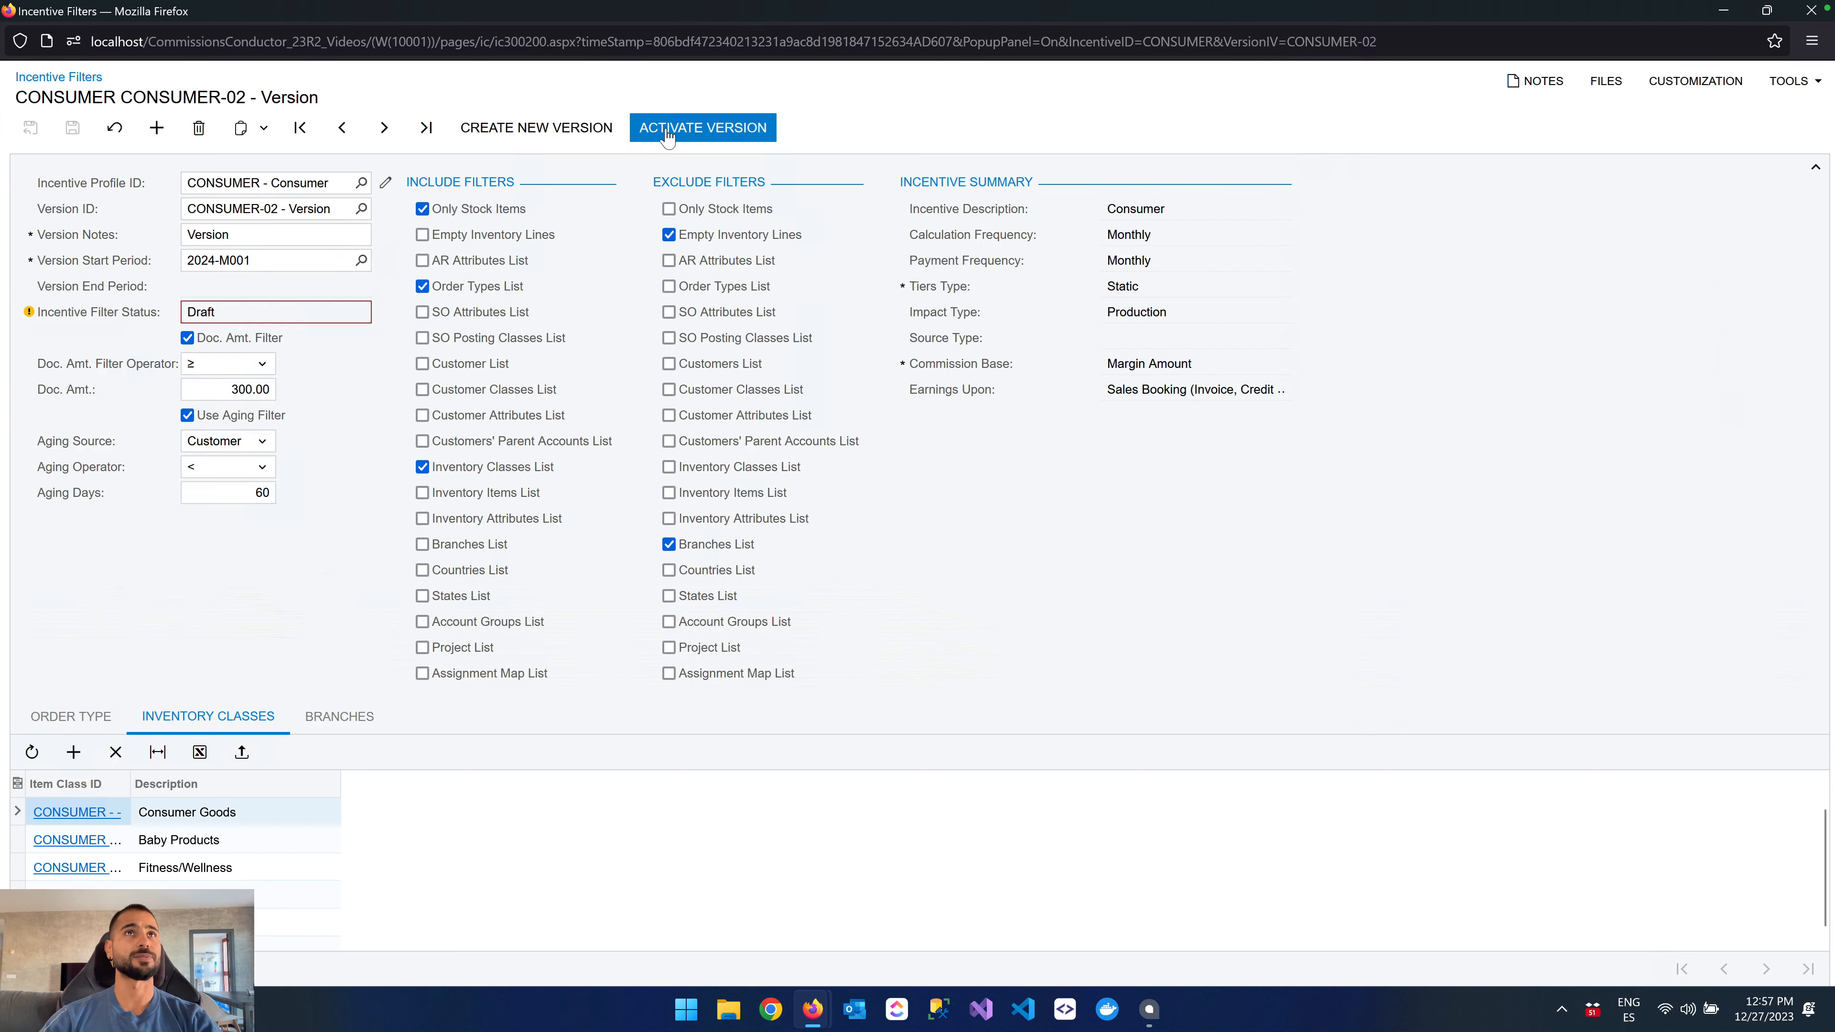
pyautogui.click(666, 130)
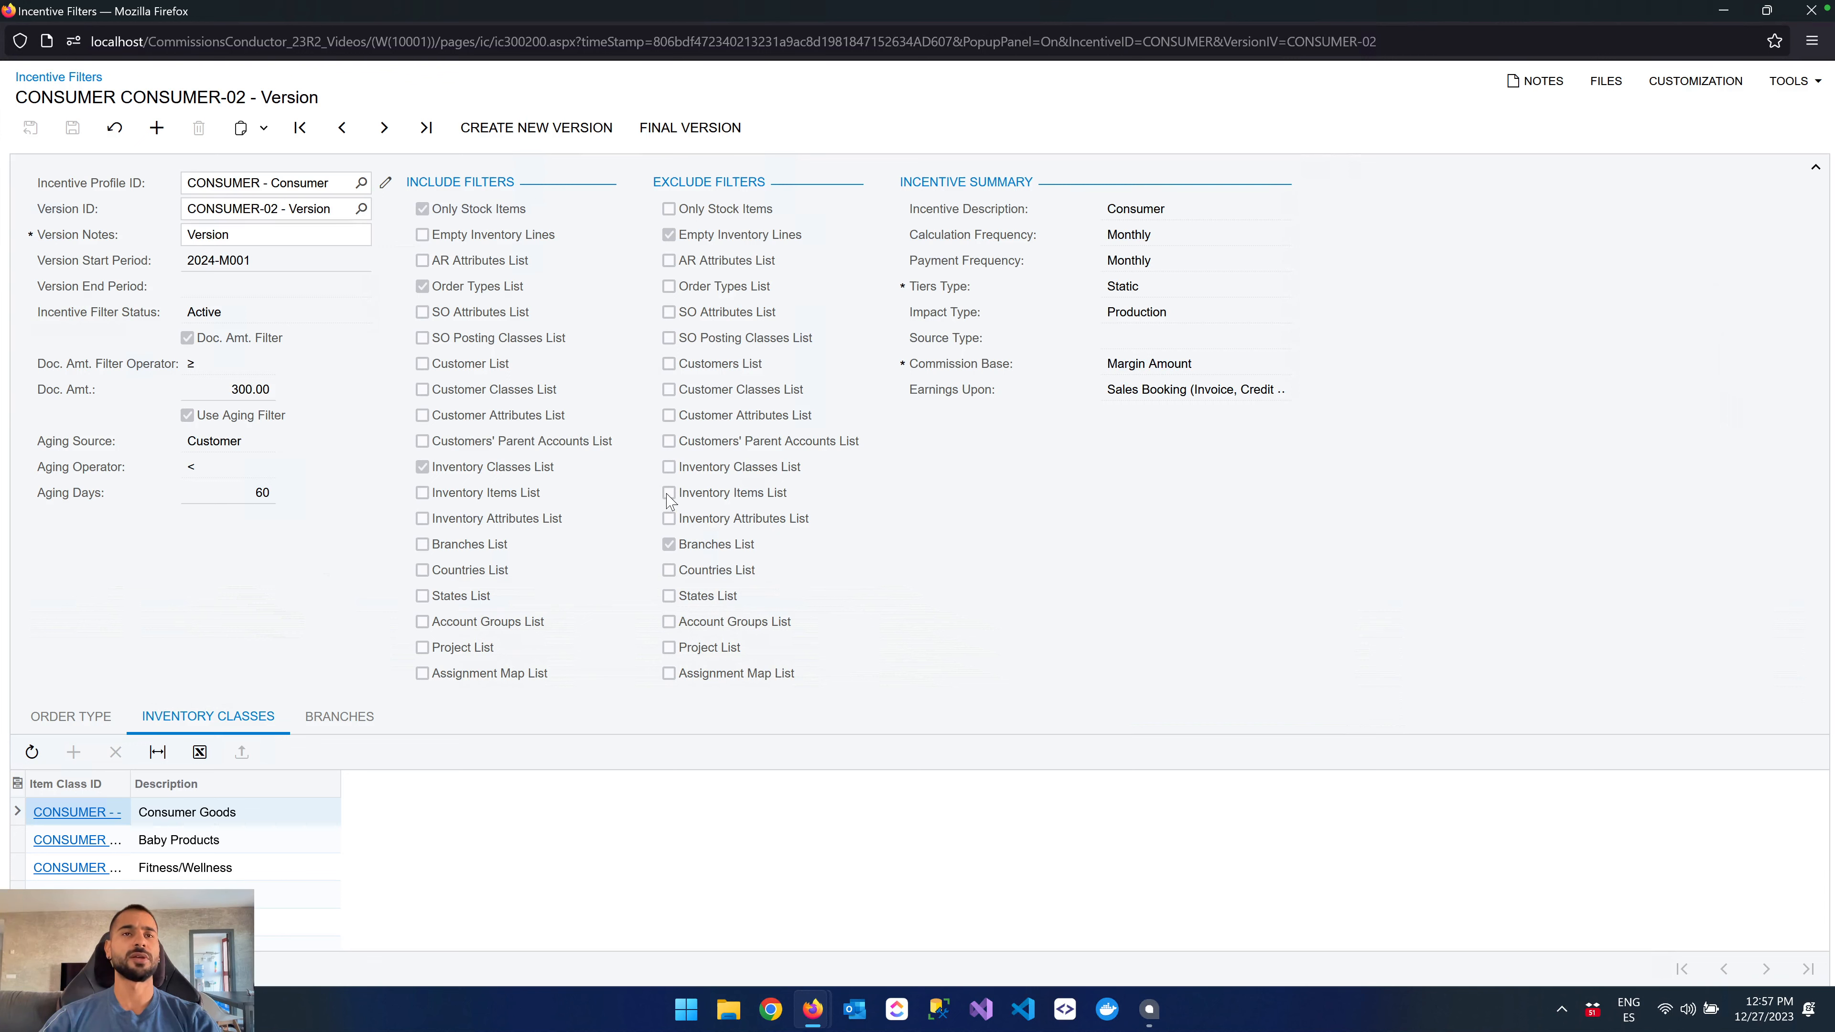
pyautogui.click(341, 128)
pyautogui.click(185, 284)
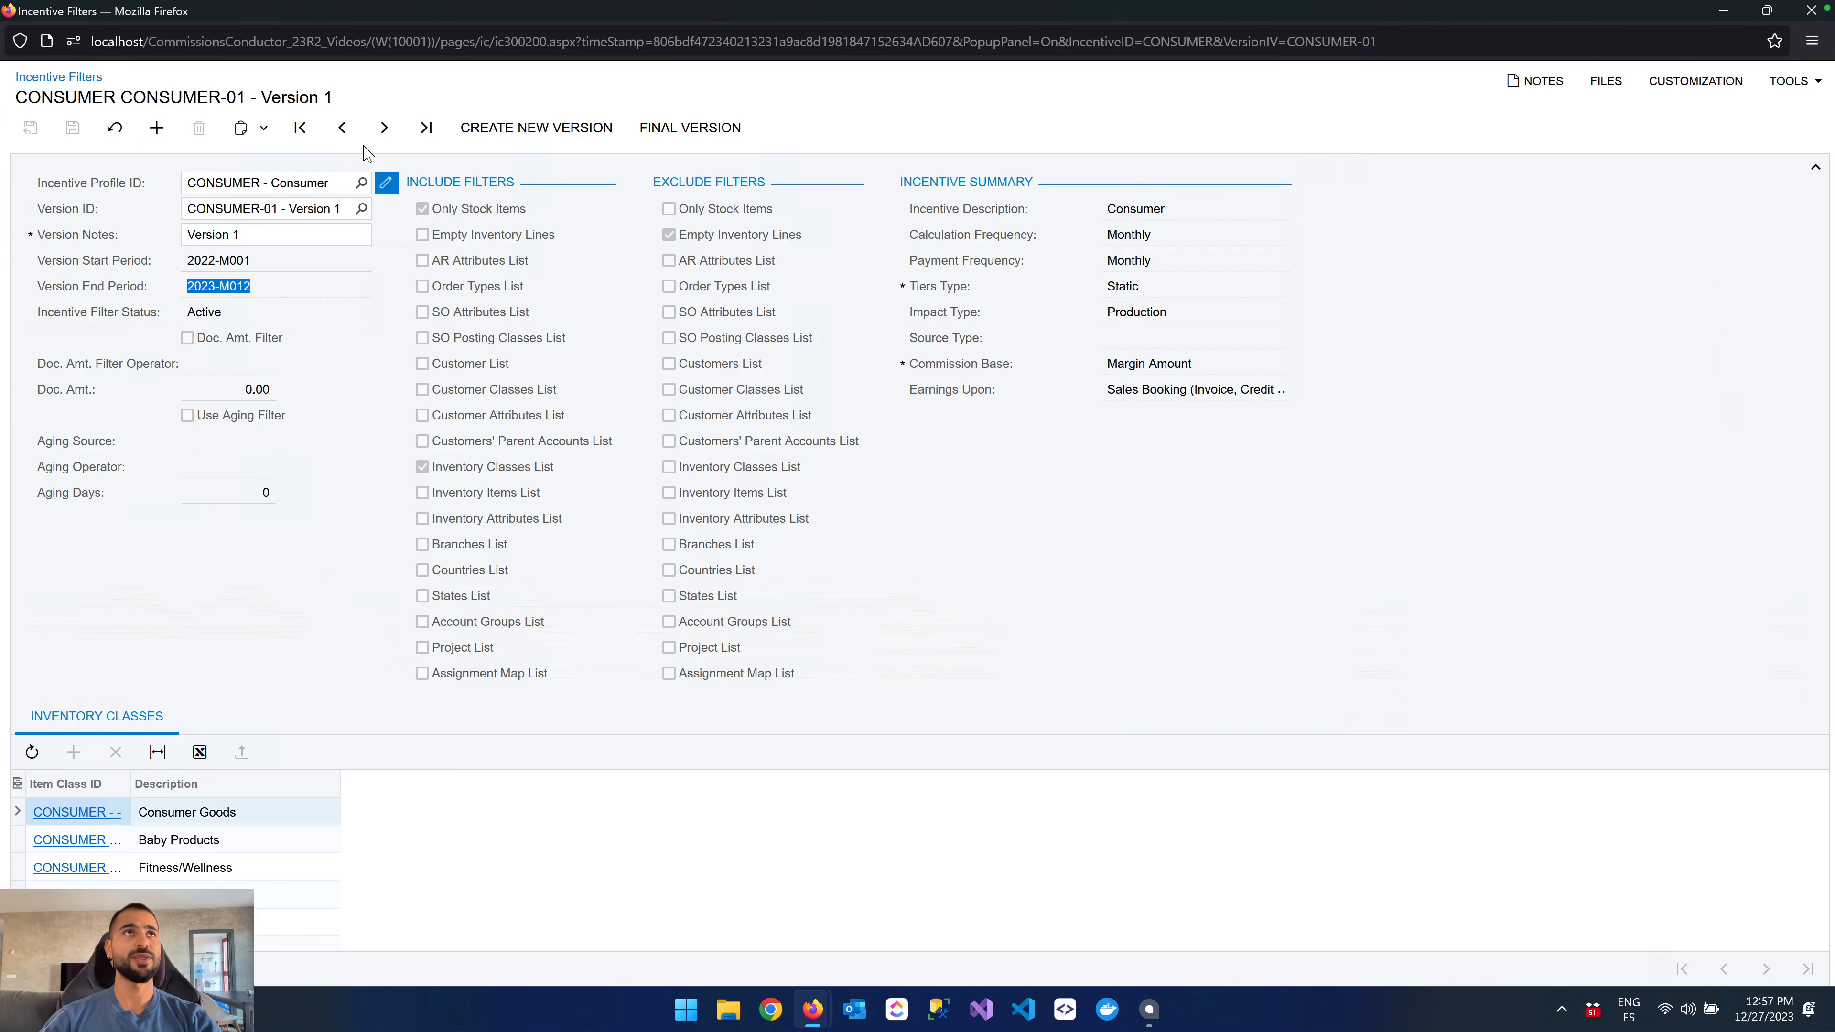
# Check the branches and order type lists of the activated CONSUMER-02 version and close the Incentive Filters window.
pyautogui.click(384, 127)
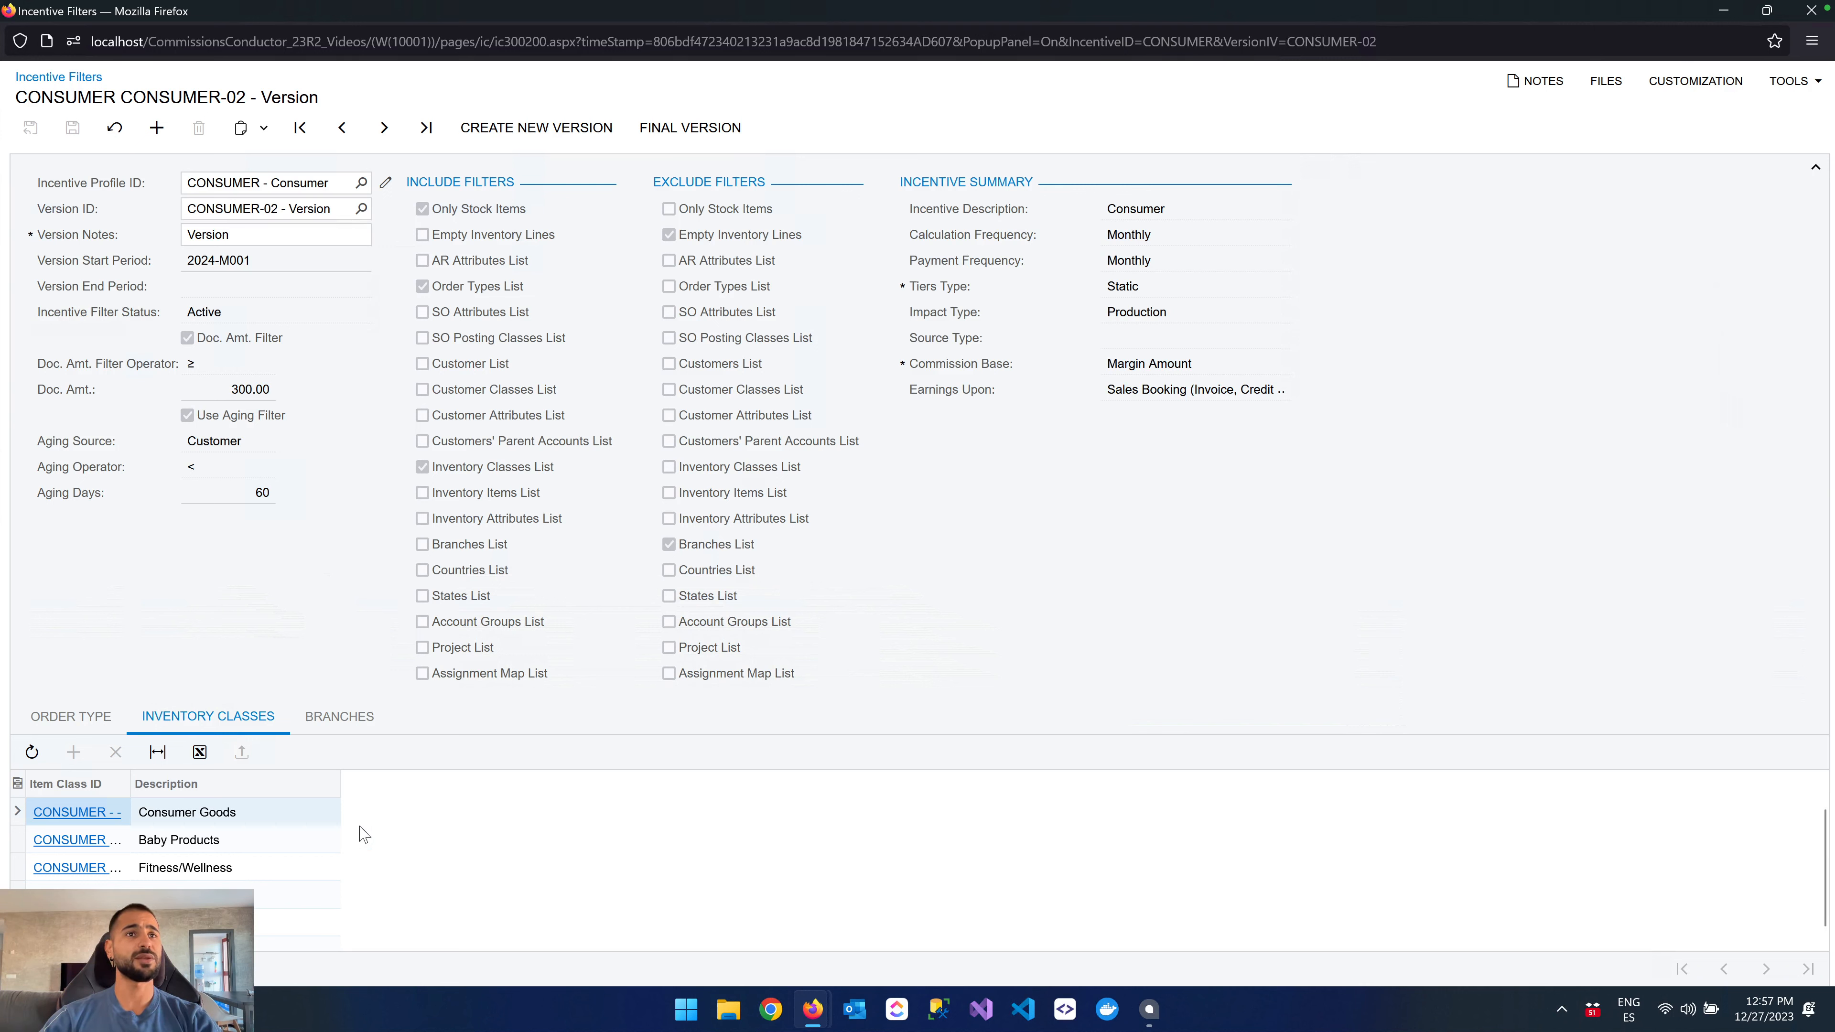
pyautogui.click(372, 727)
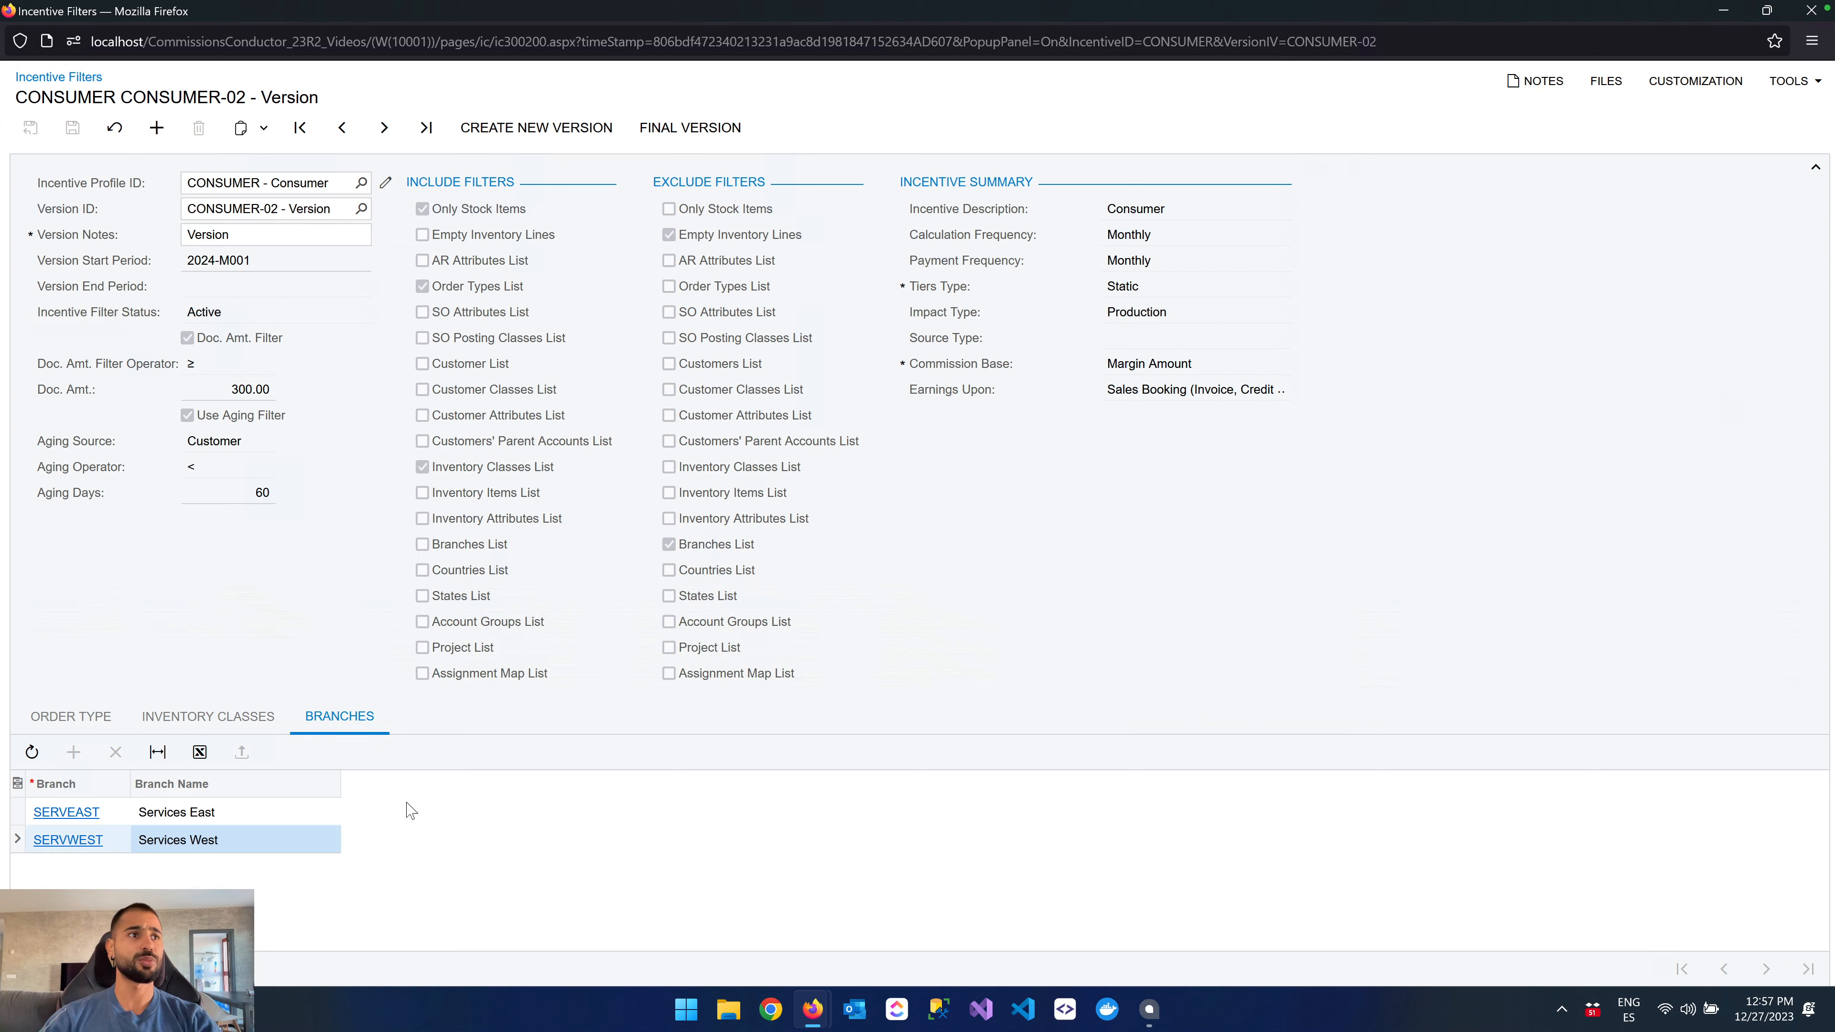
pyautogui.click(79, 719)
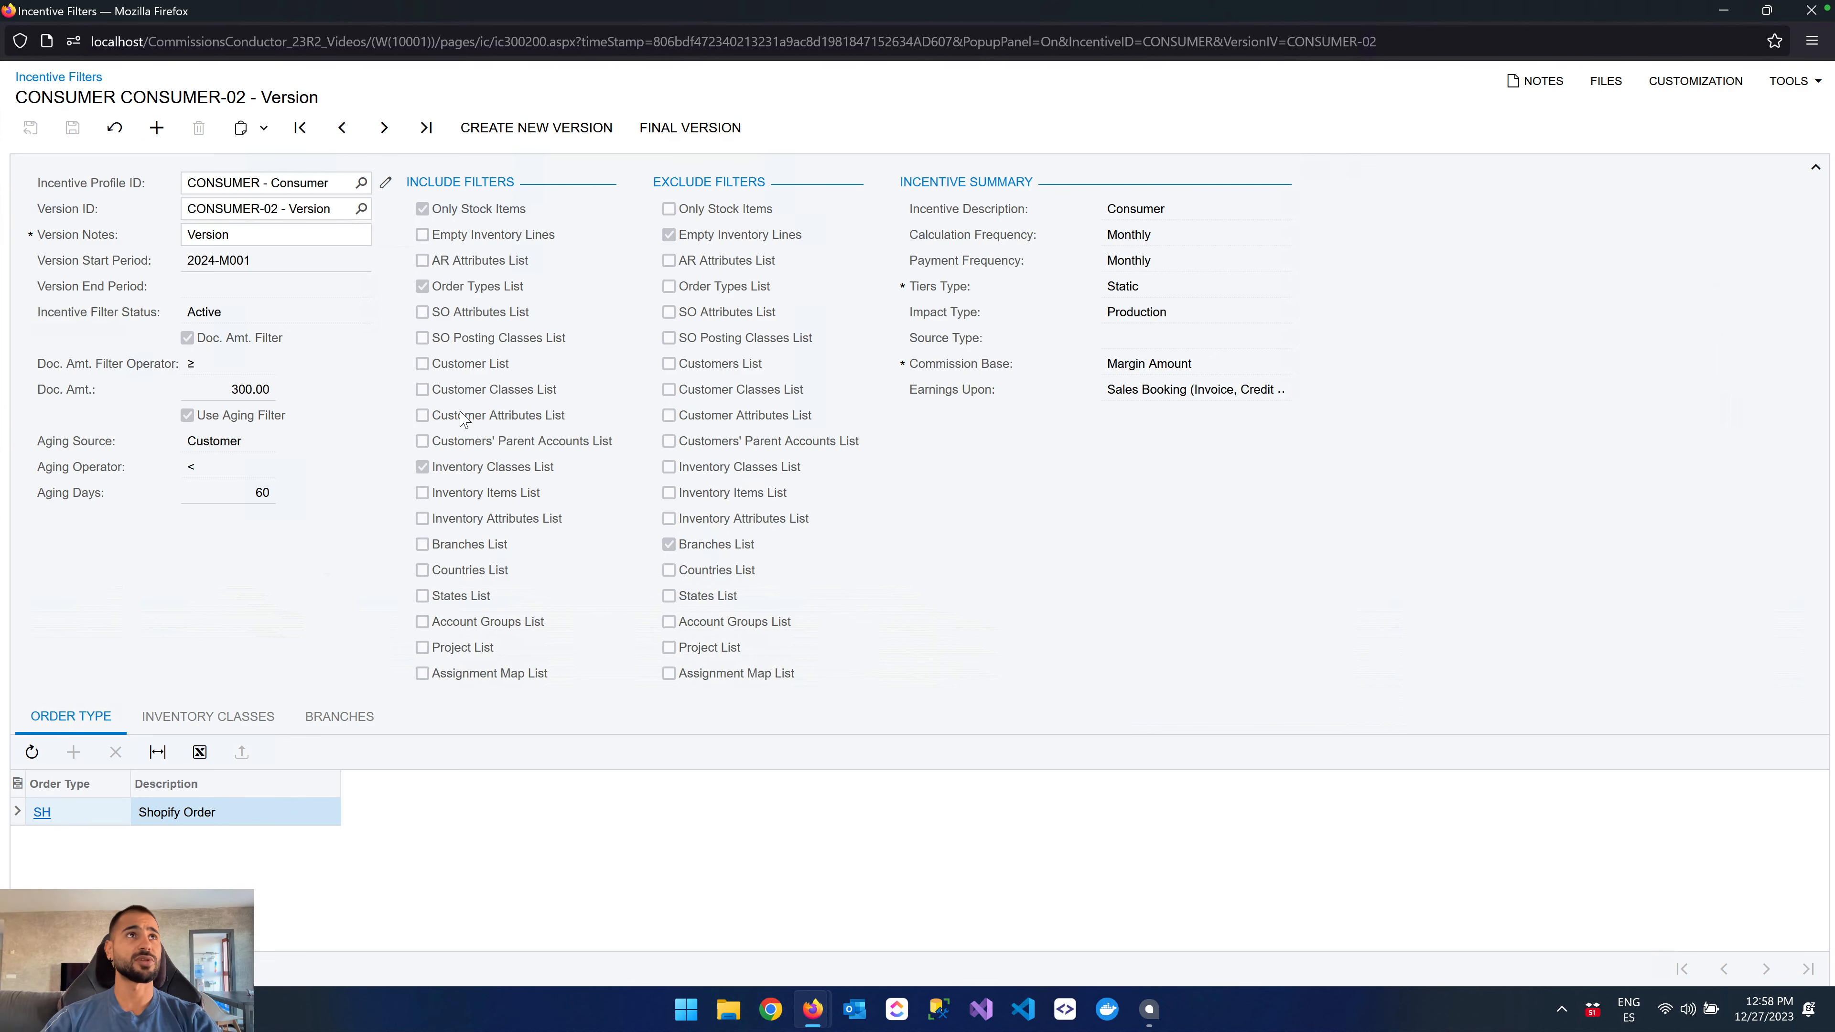
pyautogui.click(1807, 14)
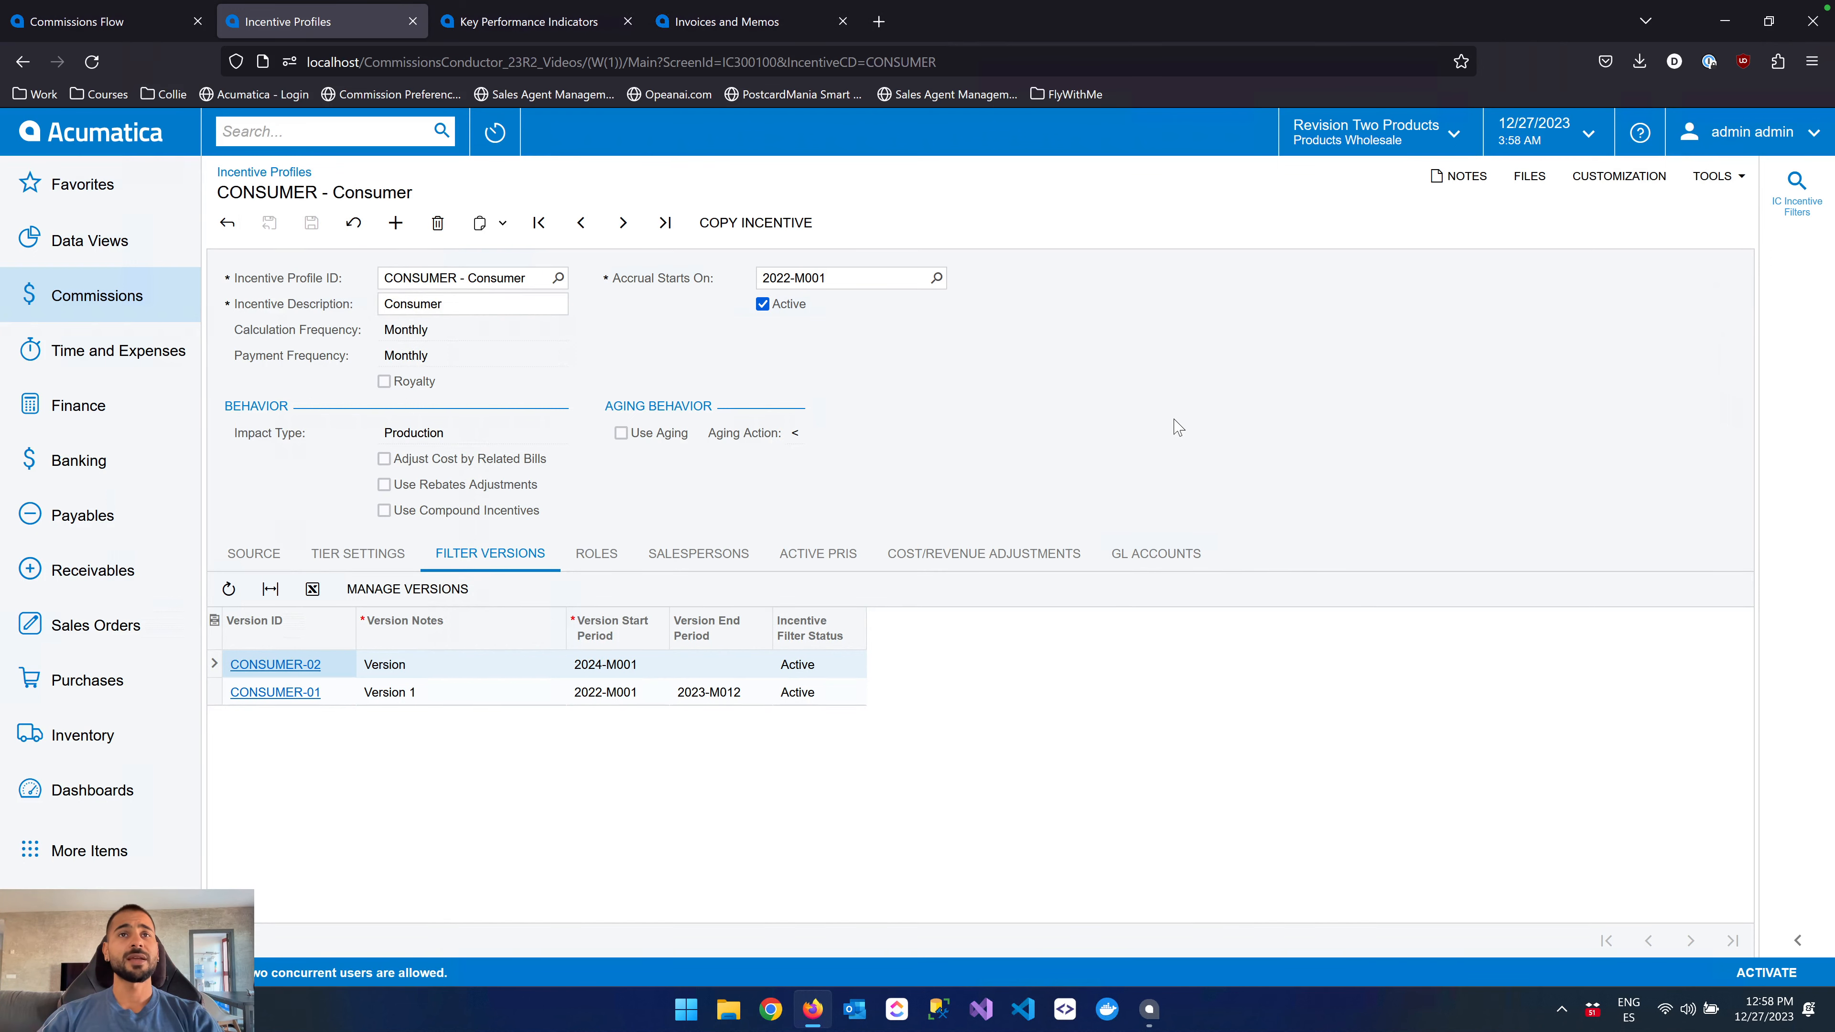
# Review the CONSUMER profile's source and tier settings, and its GL cost and accrual accounts.
pyautogui.click(246, 558)
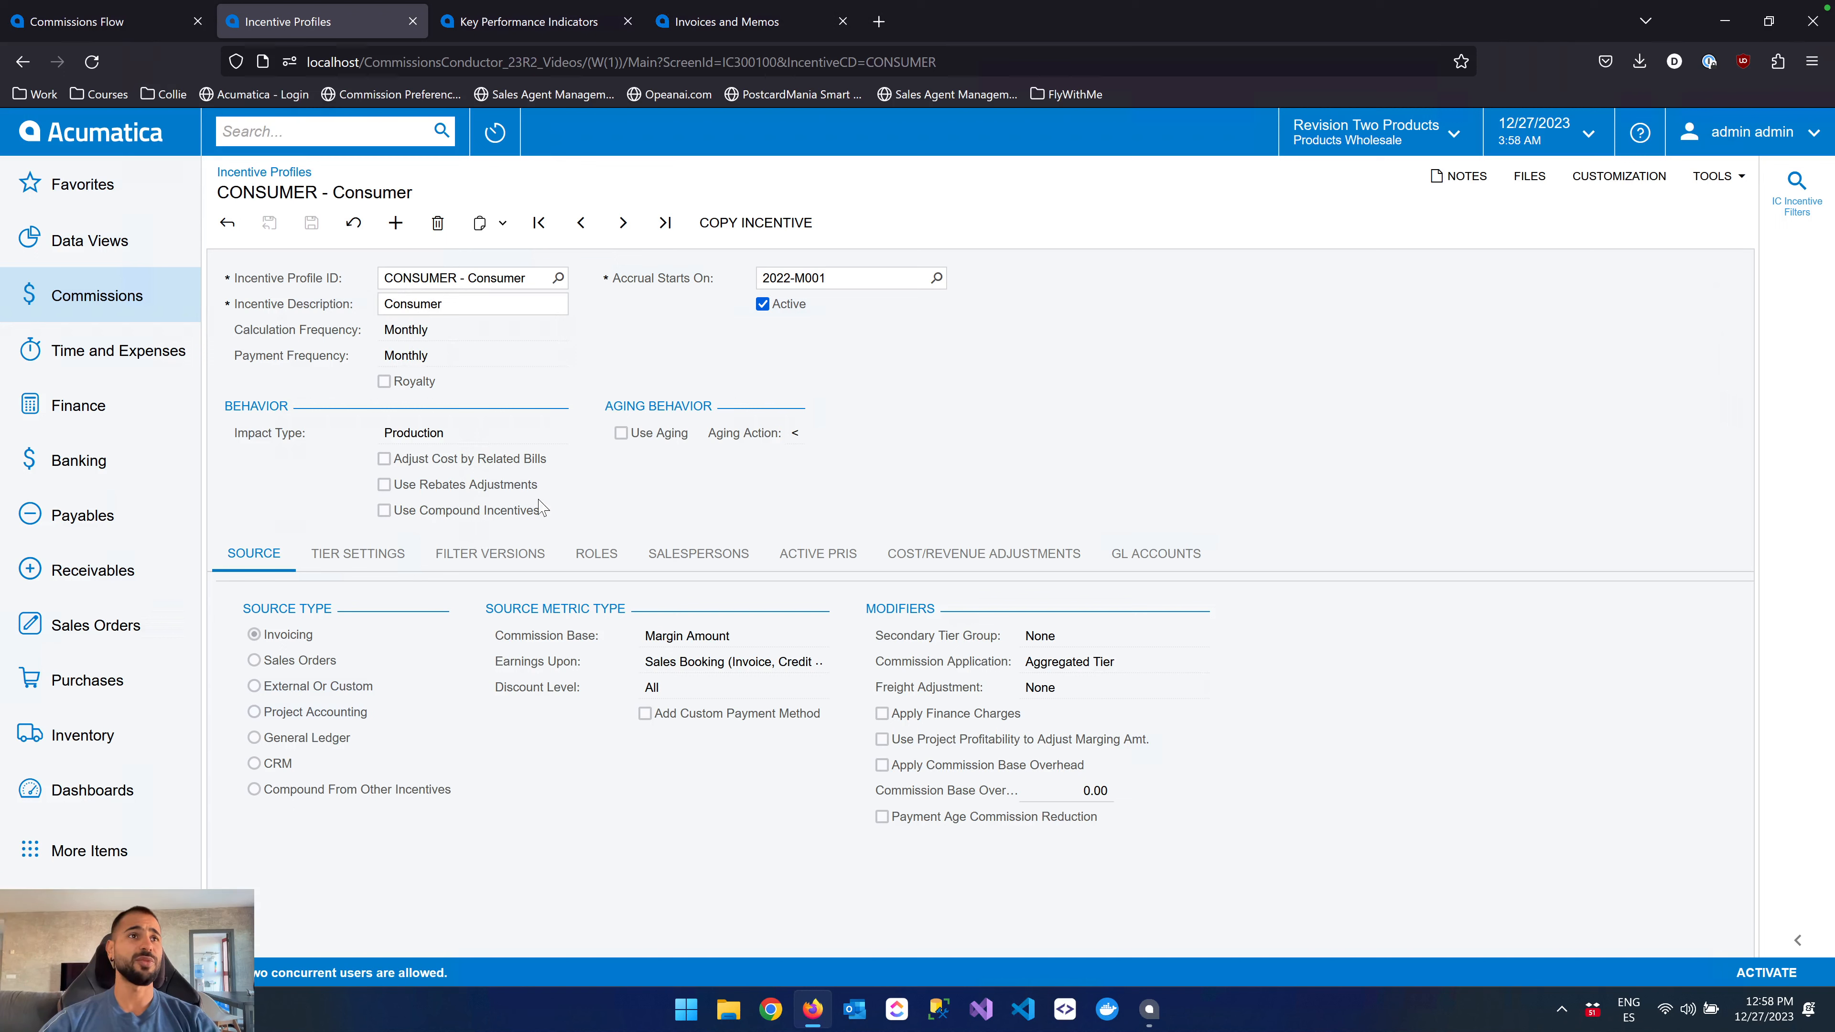
pyautogui.click(354, 555)
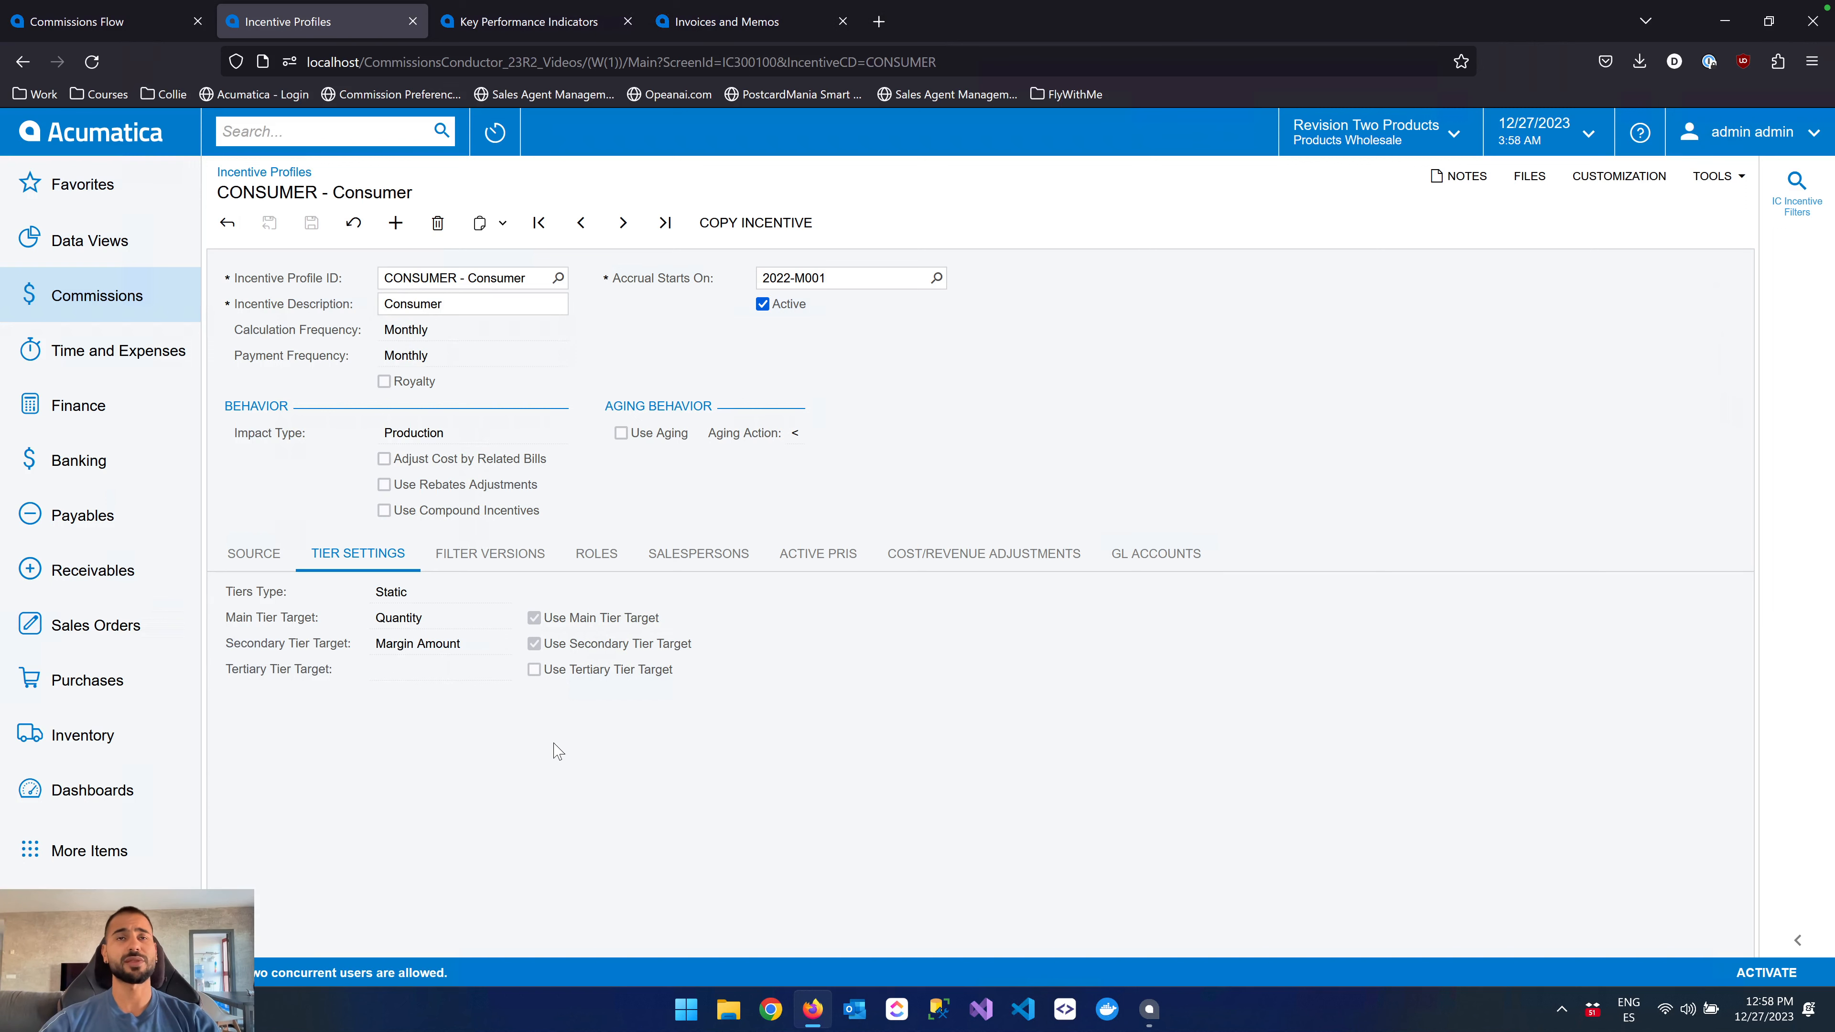
pyautogui.click(1170, 563)
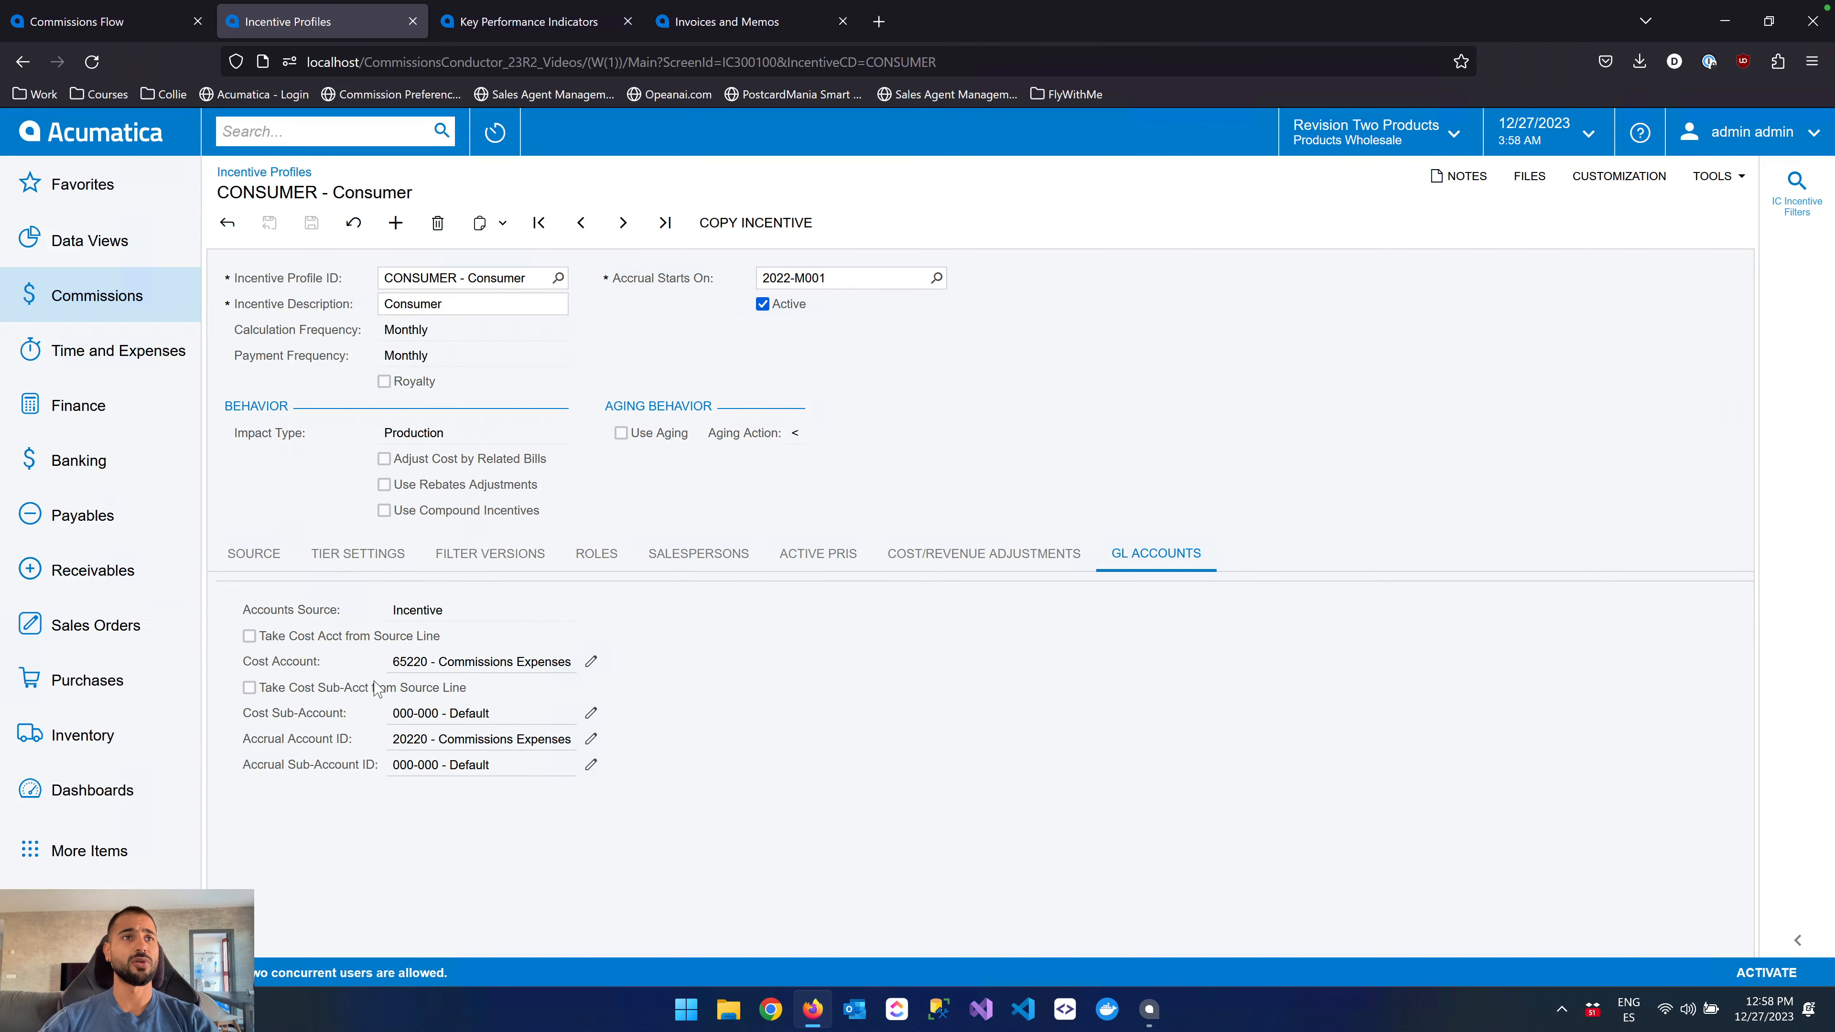
pyautogui.moveTo(395, 663); pyautogui.dragTo(481, 686)
pyautogui.click(498, 717)
pyautogui.click(500, 741)
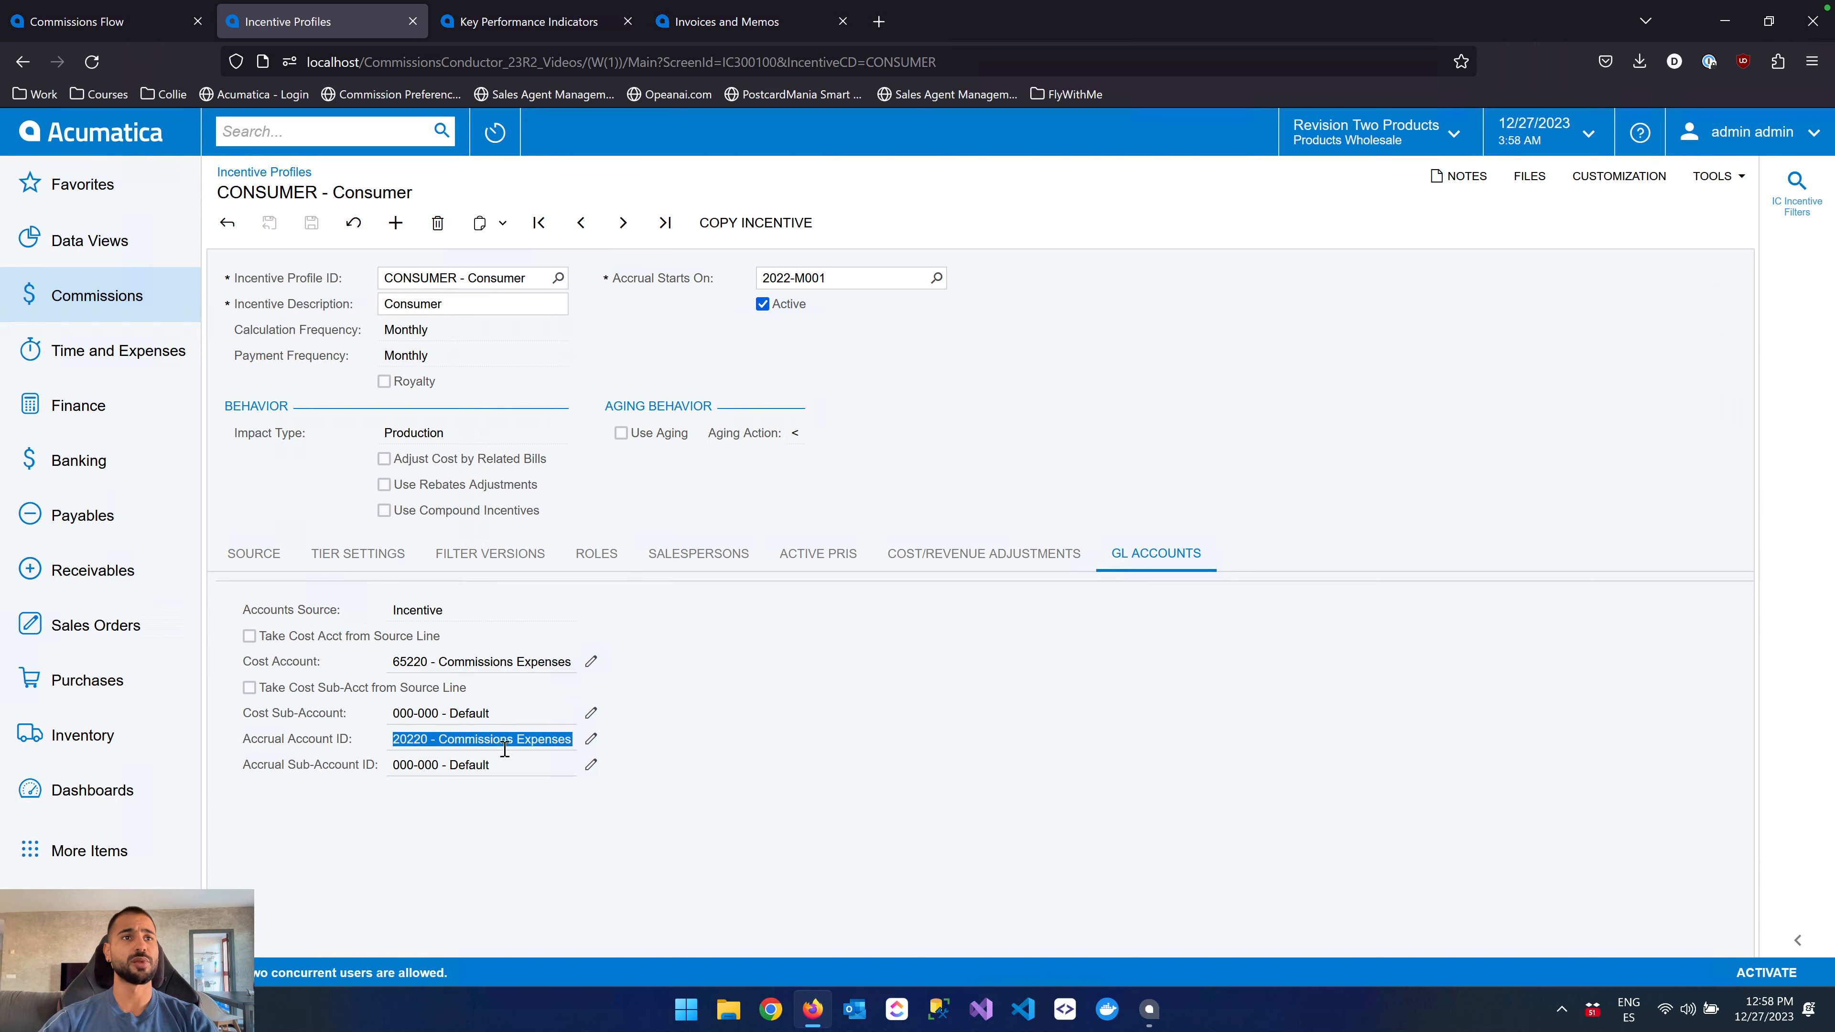
pyautogui.click(499, 771)
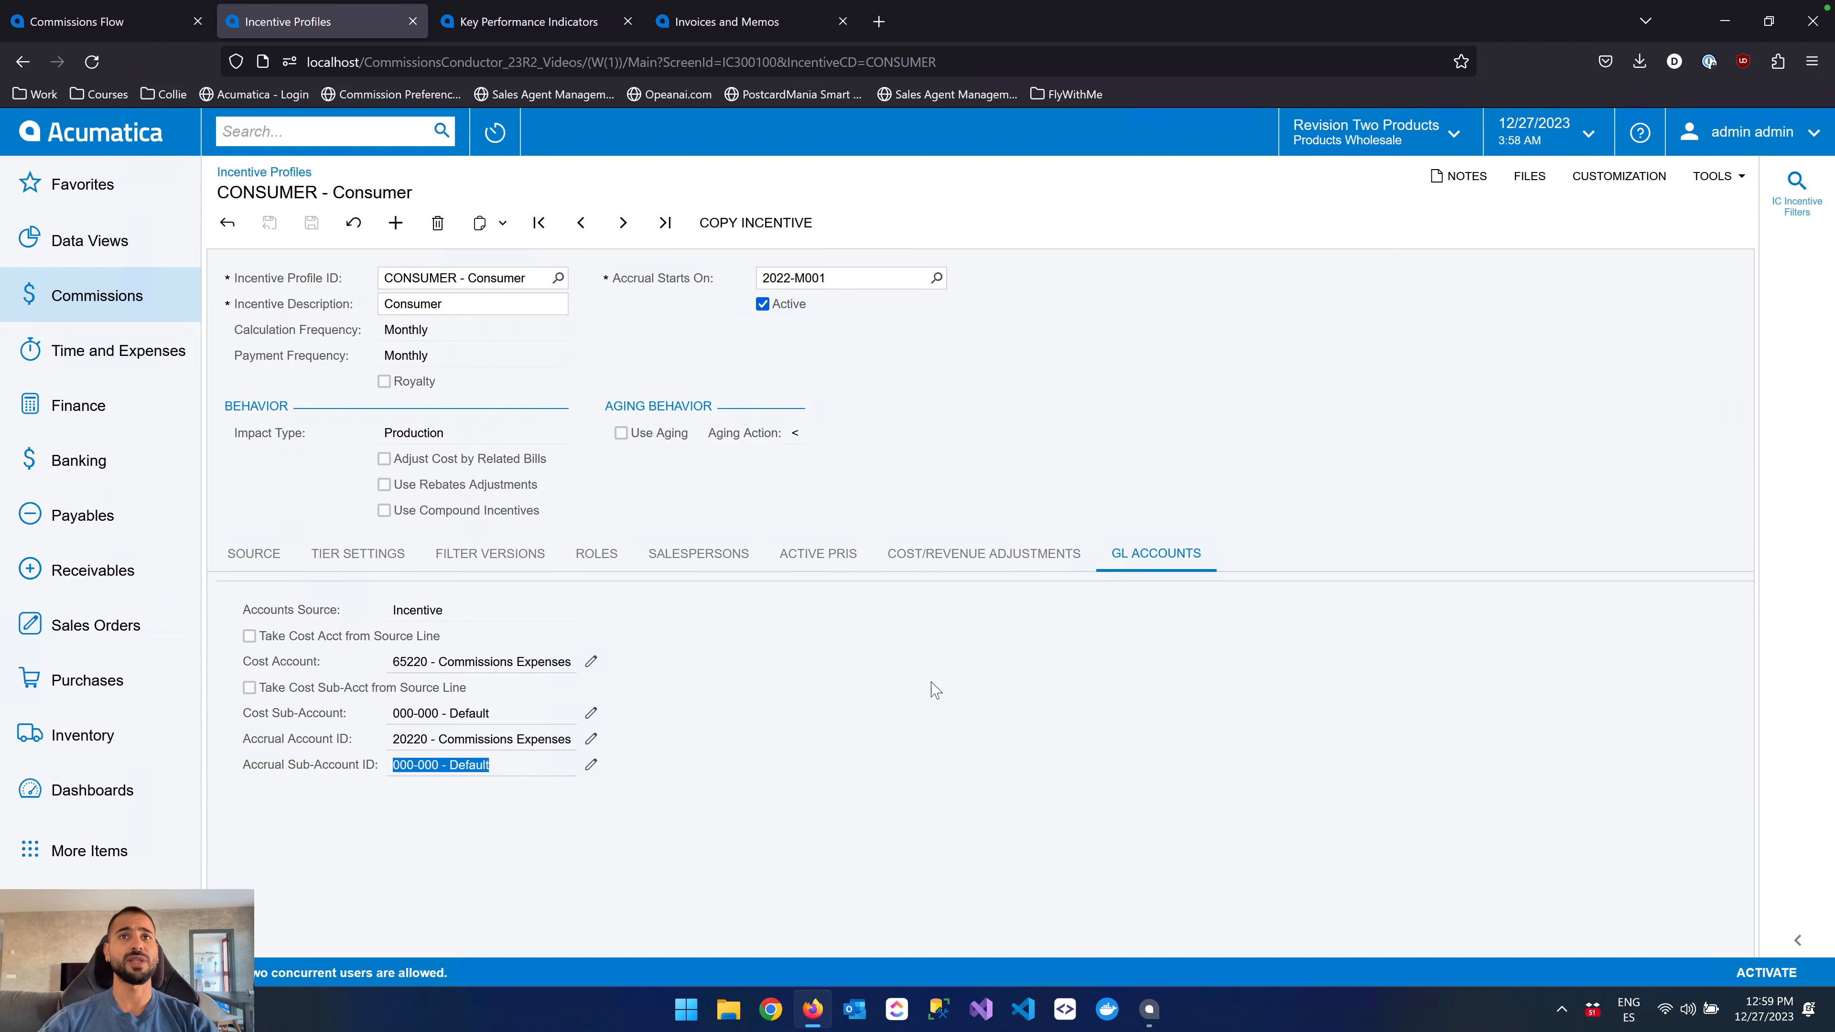
# Review the CONSUMER profile's cost/revenue adjustments, active PRIs, salespersons and roles.
pyautogui.click(917, 557)
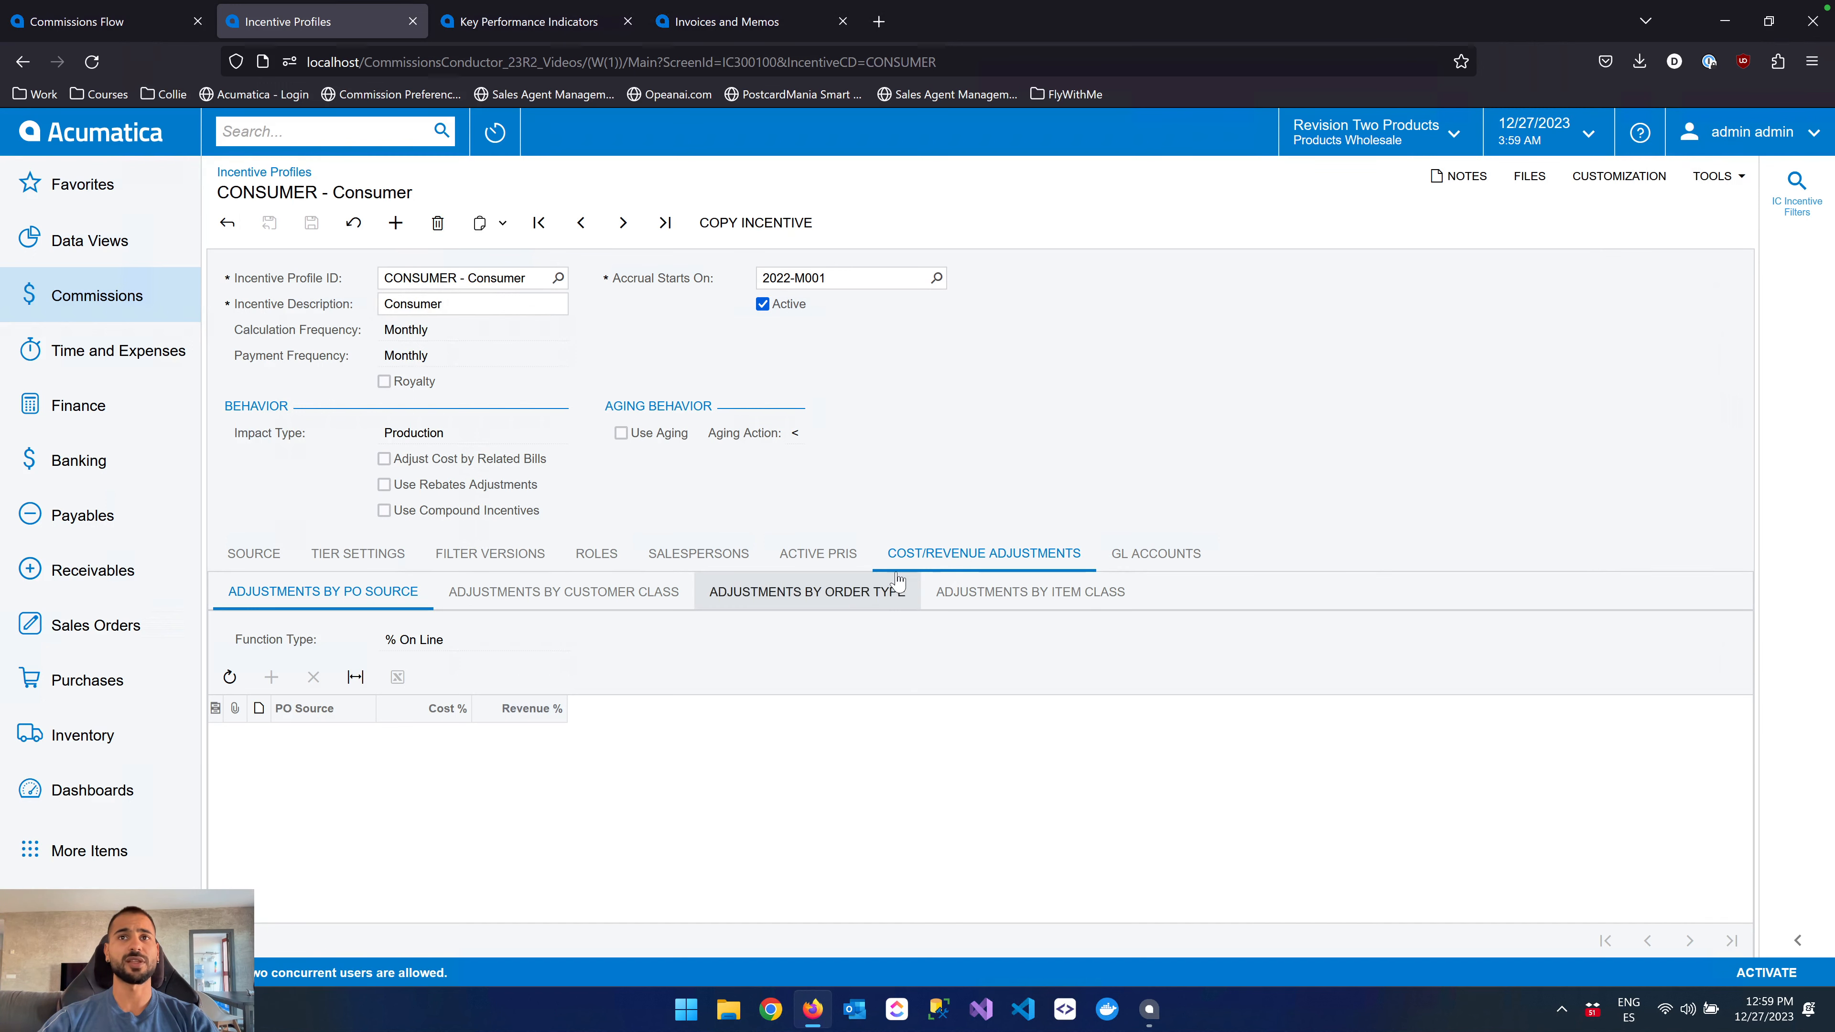
pyautogui.click(846, 559)
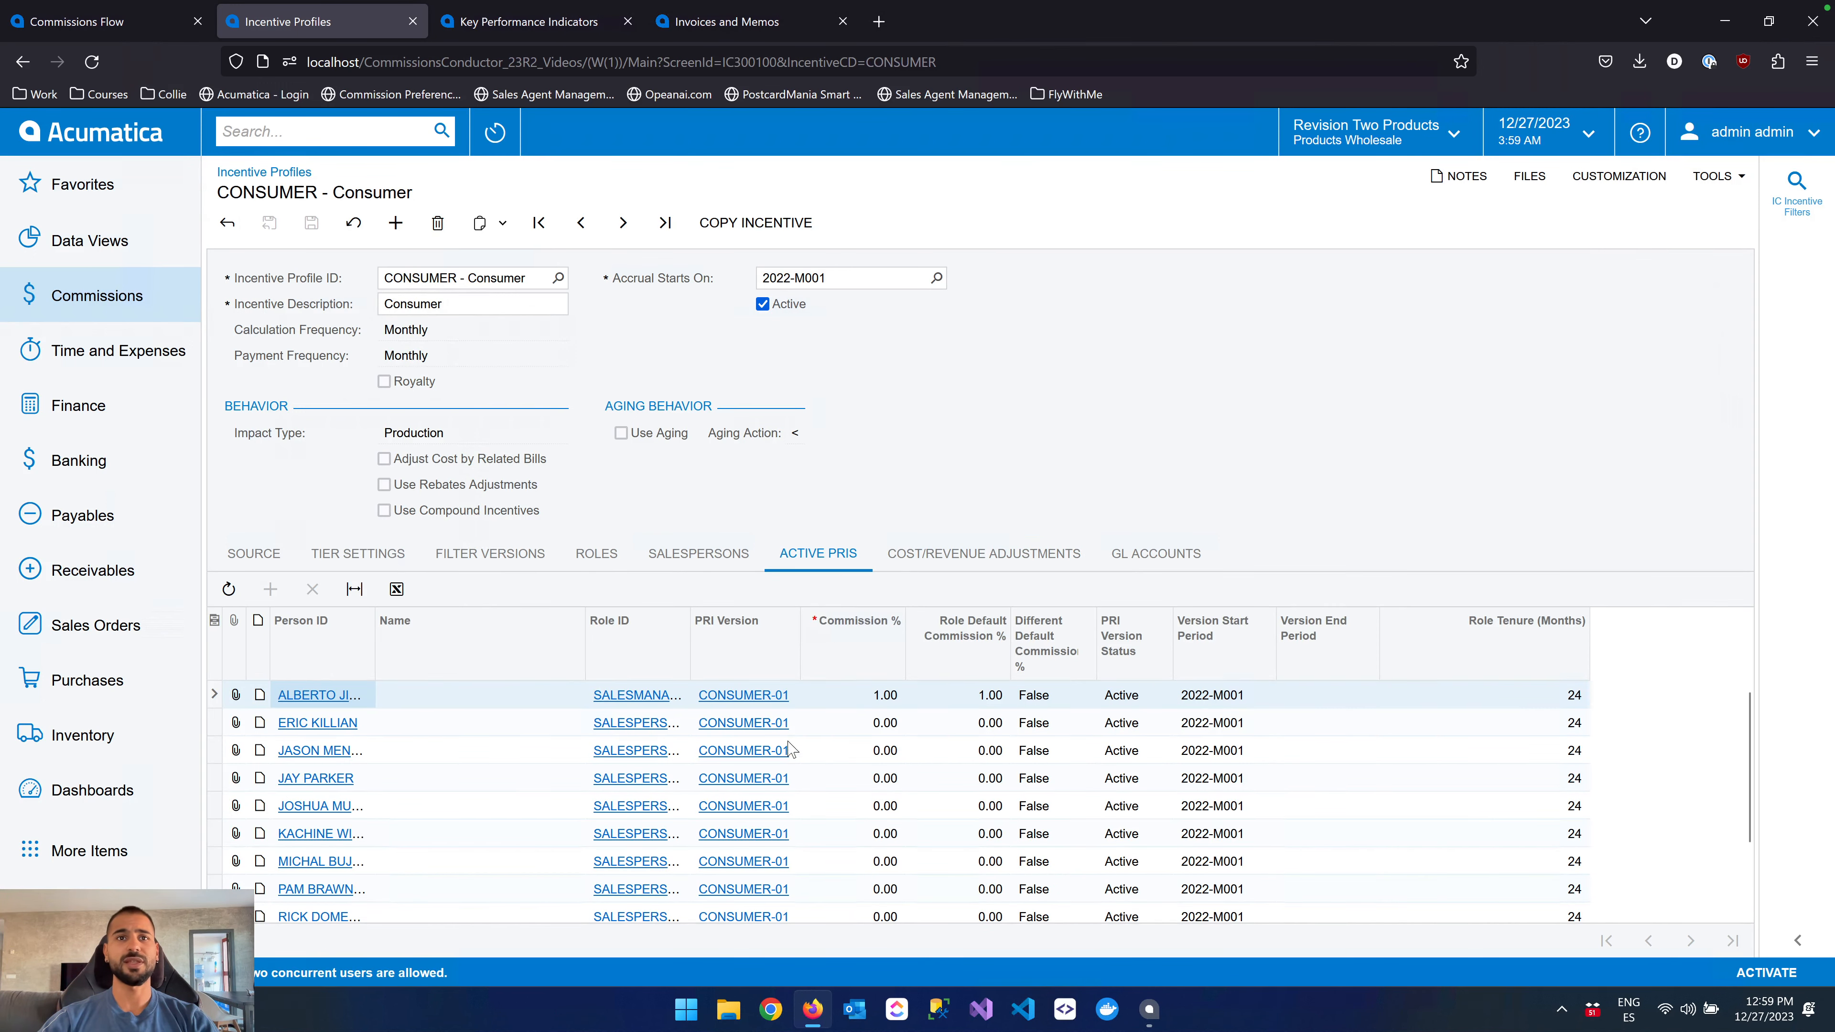
pyautogui.click(698, 556)
pyautogui.click(597, 555)
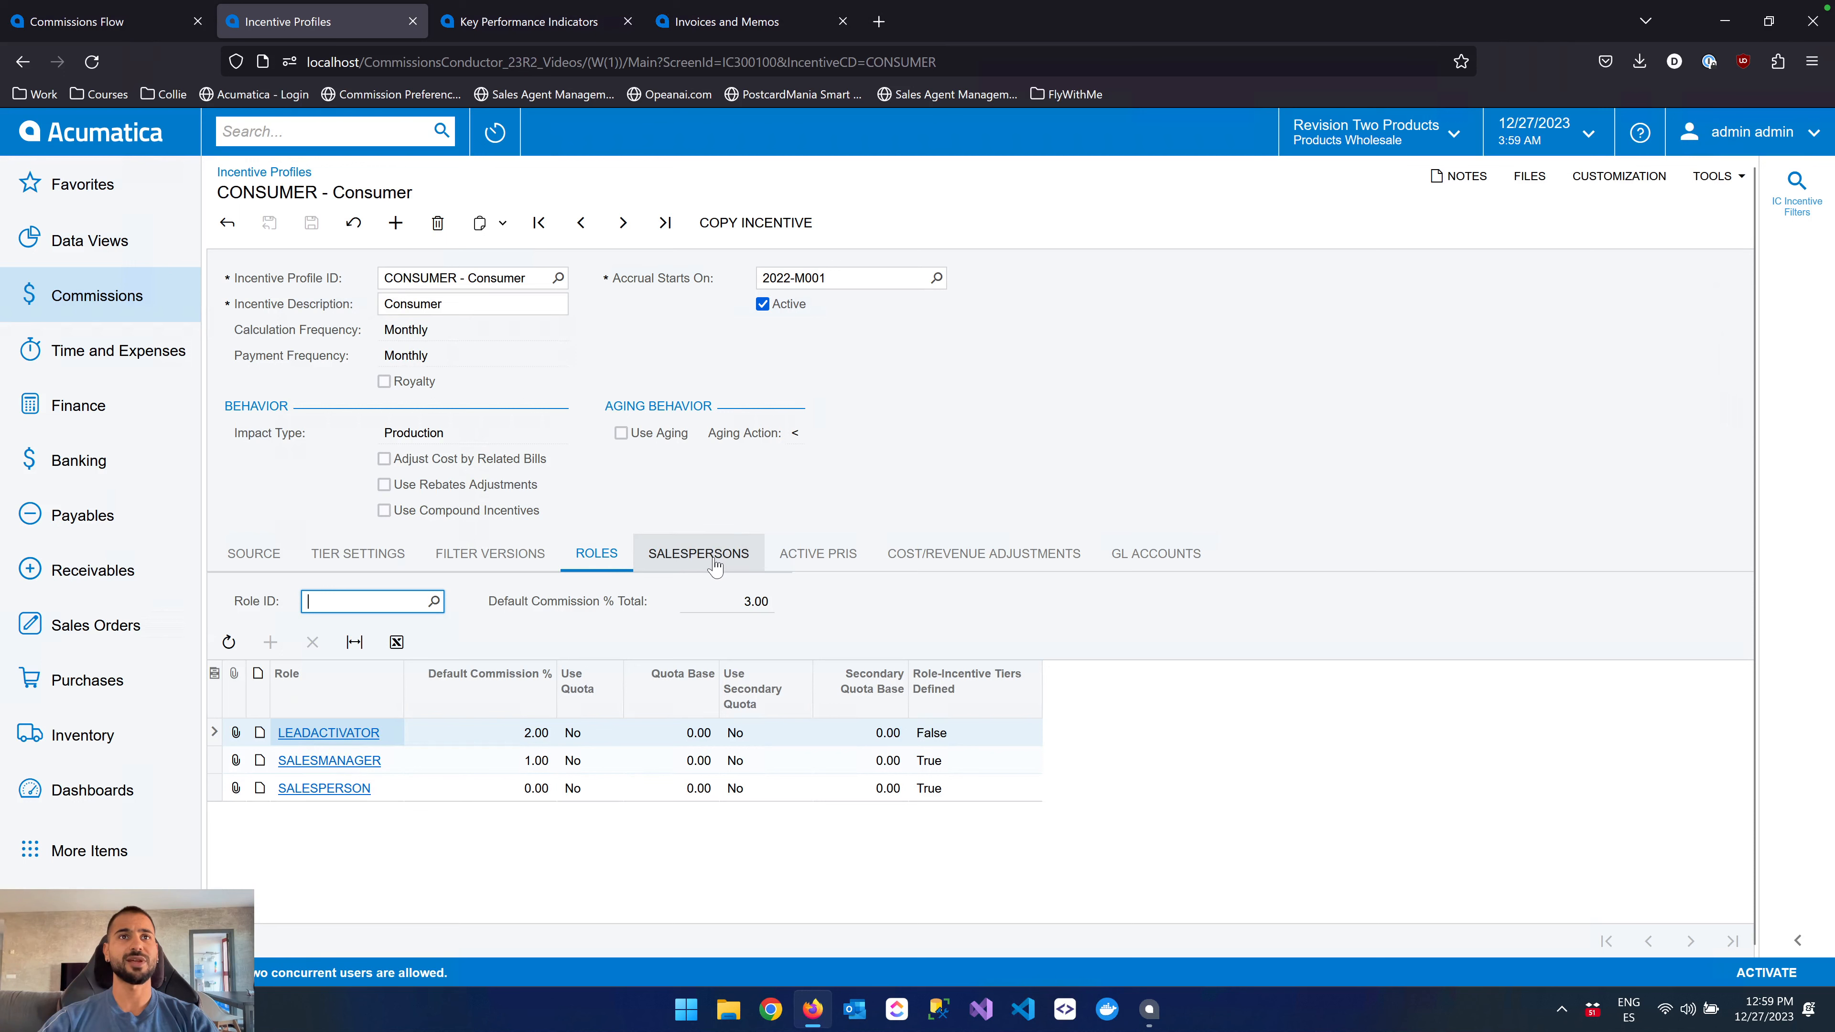
pyautogui.click(805, 558)
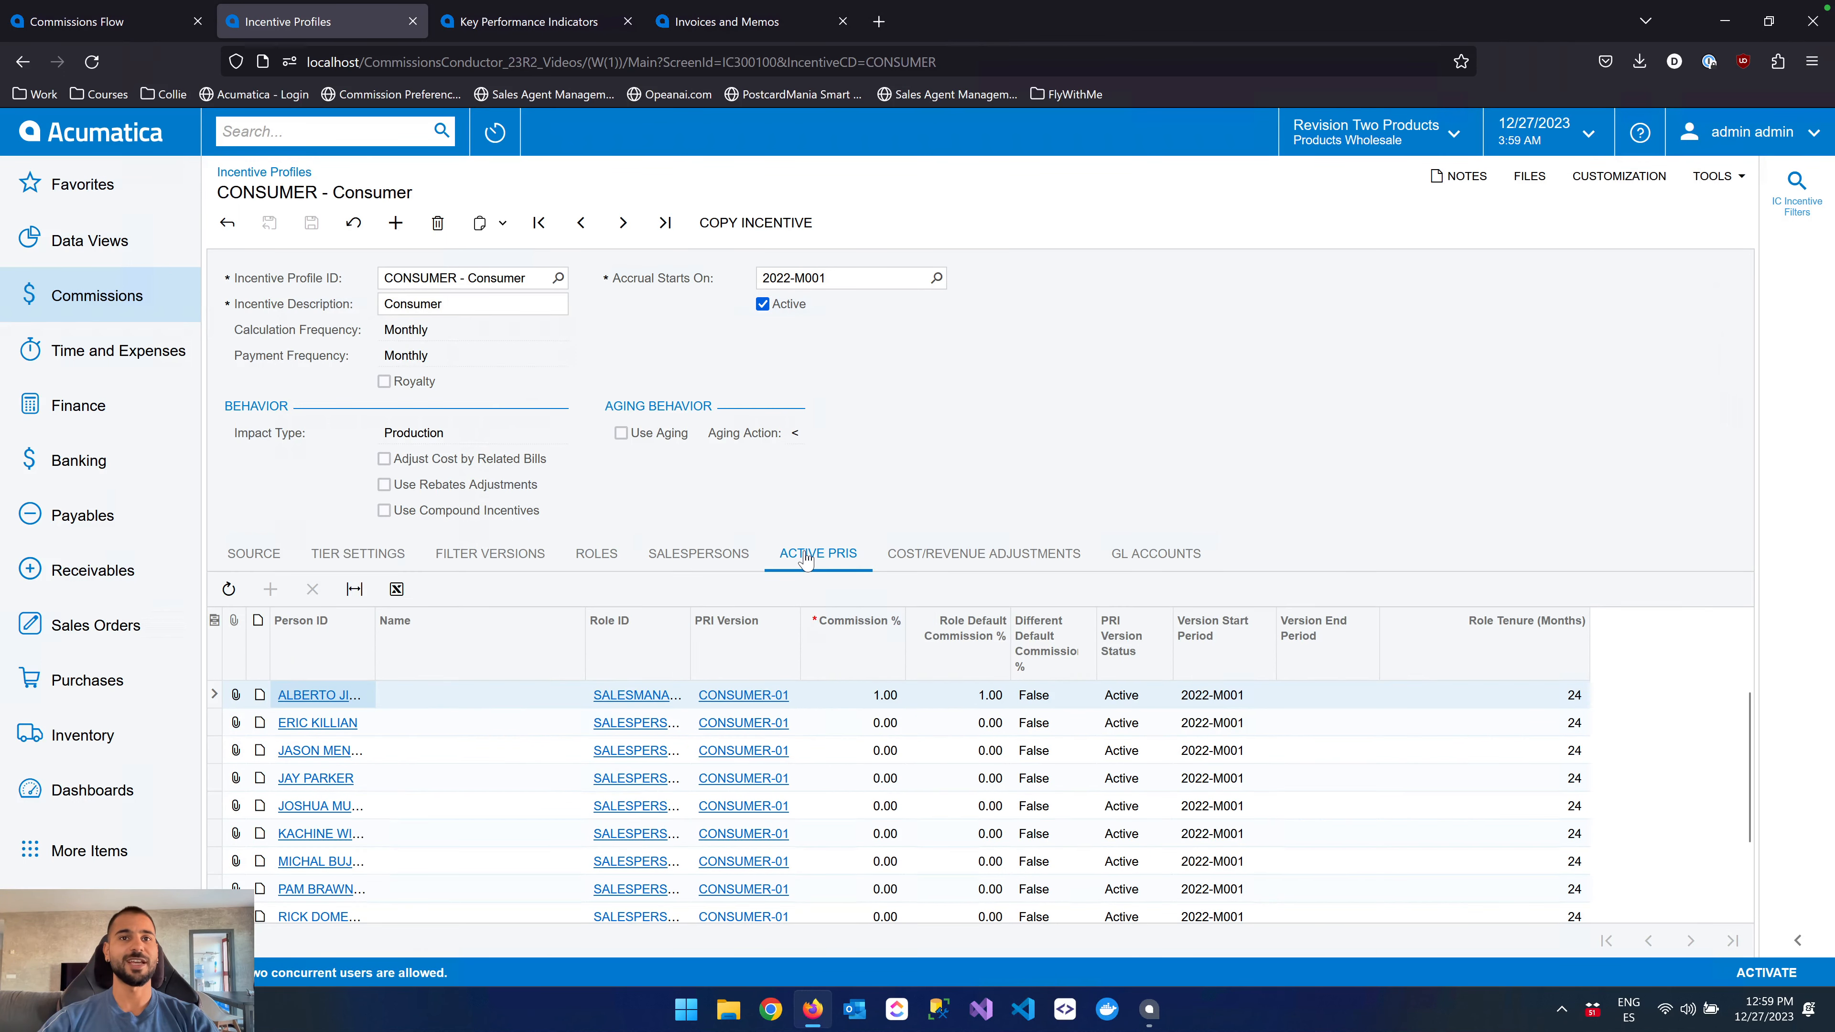
pyautogui.click(597, 556)
pyautogui.click(699, 555)
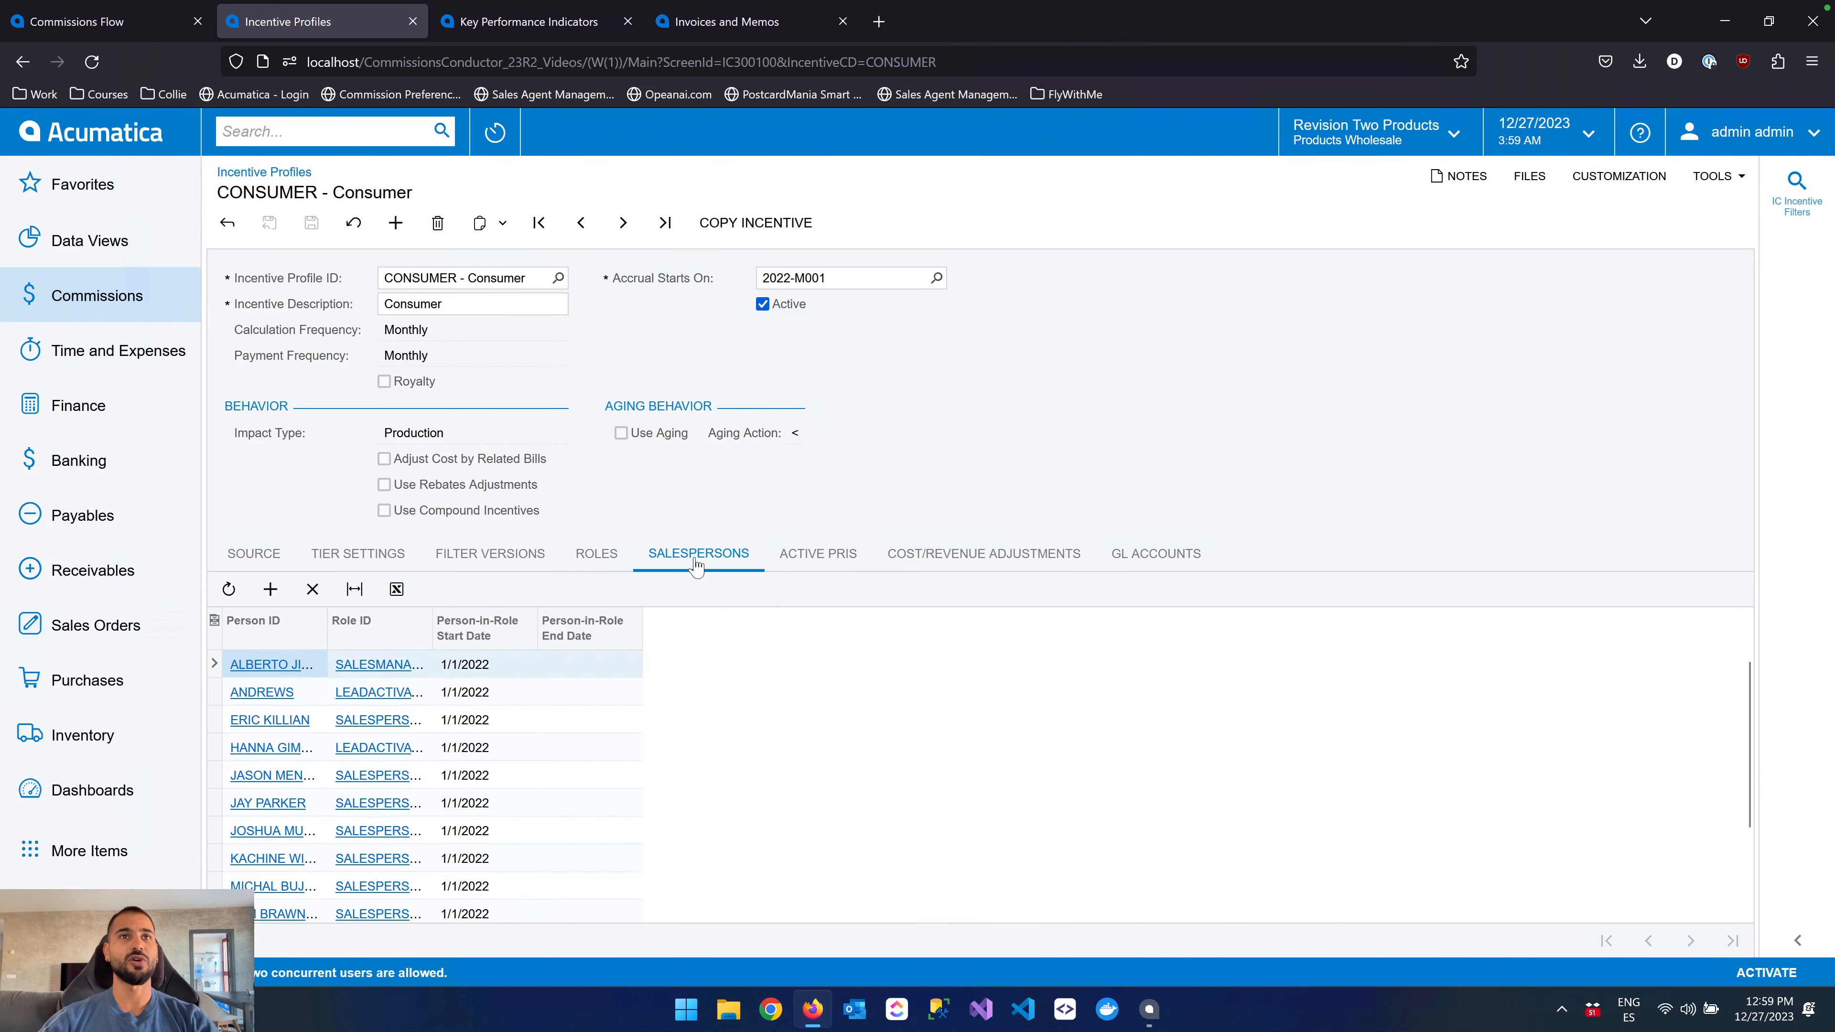
pyautogui.click(793, 562)
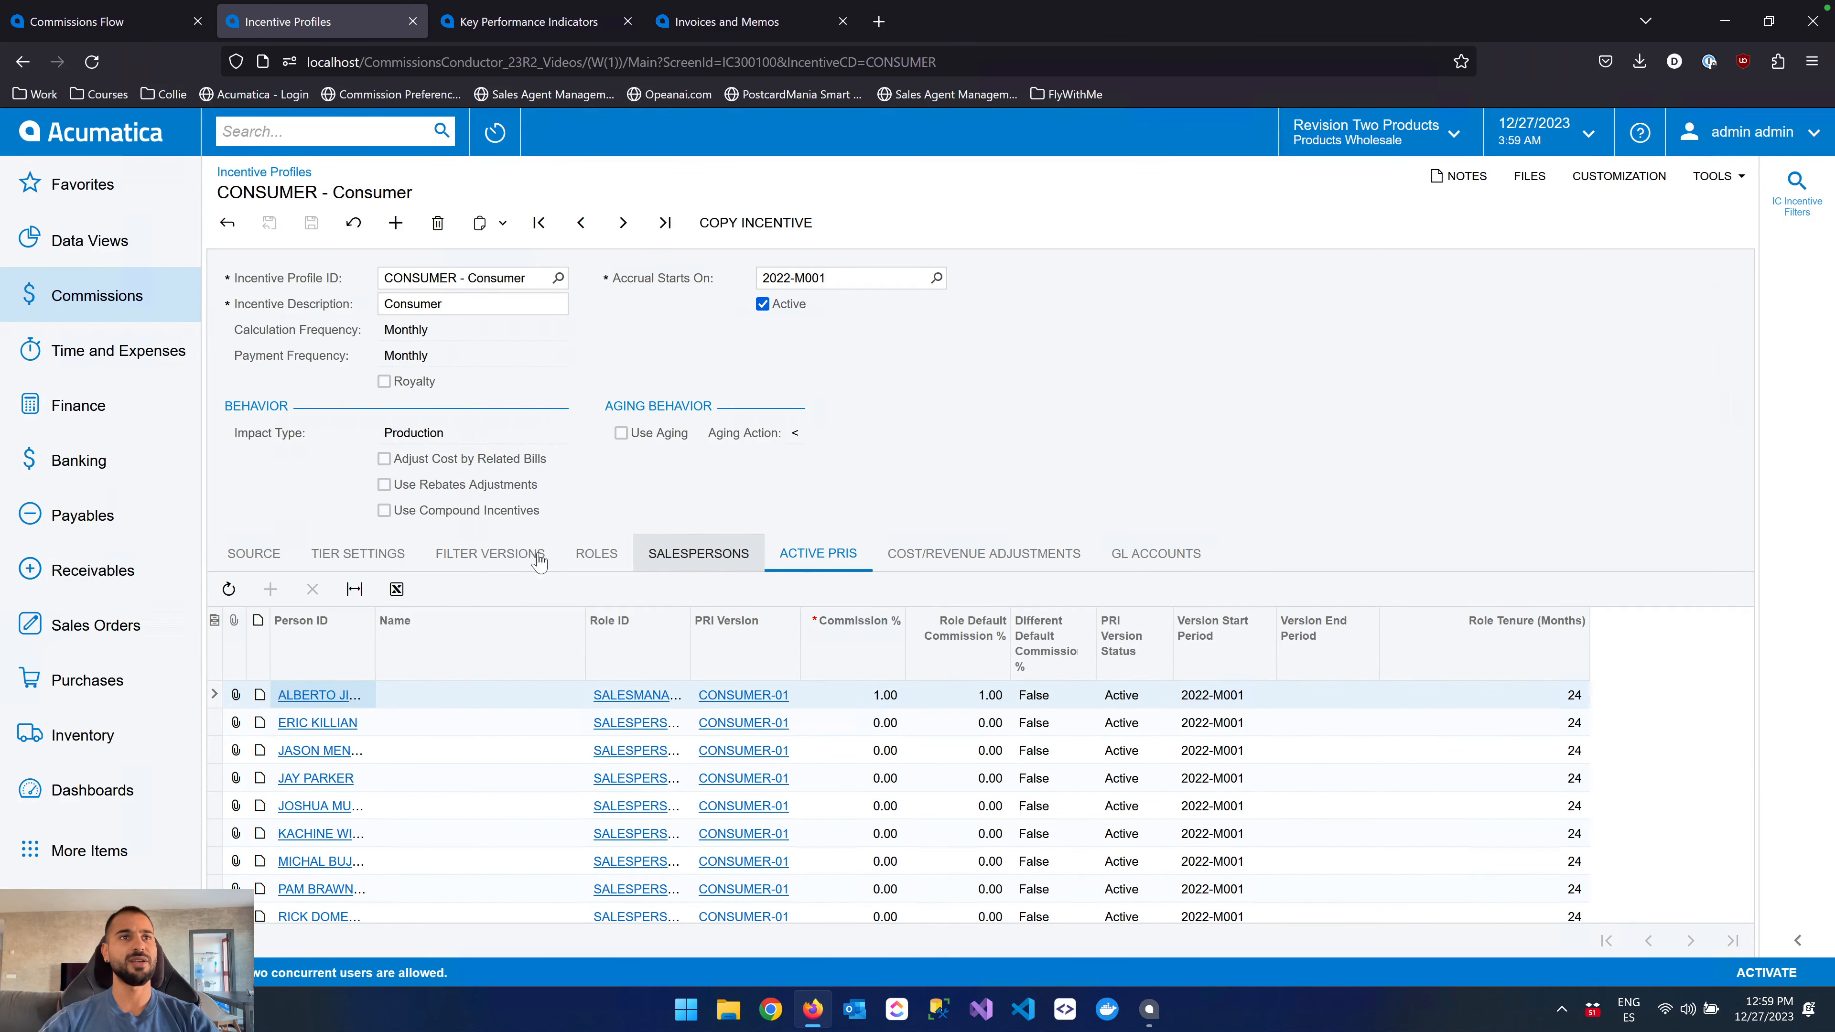
# Look over the CONSUMER profile's filter versions and return to its source settings.
pyautogui.click(490, 555)
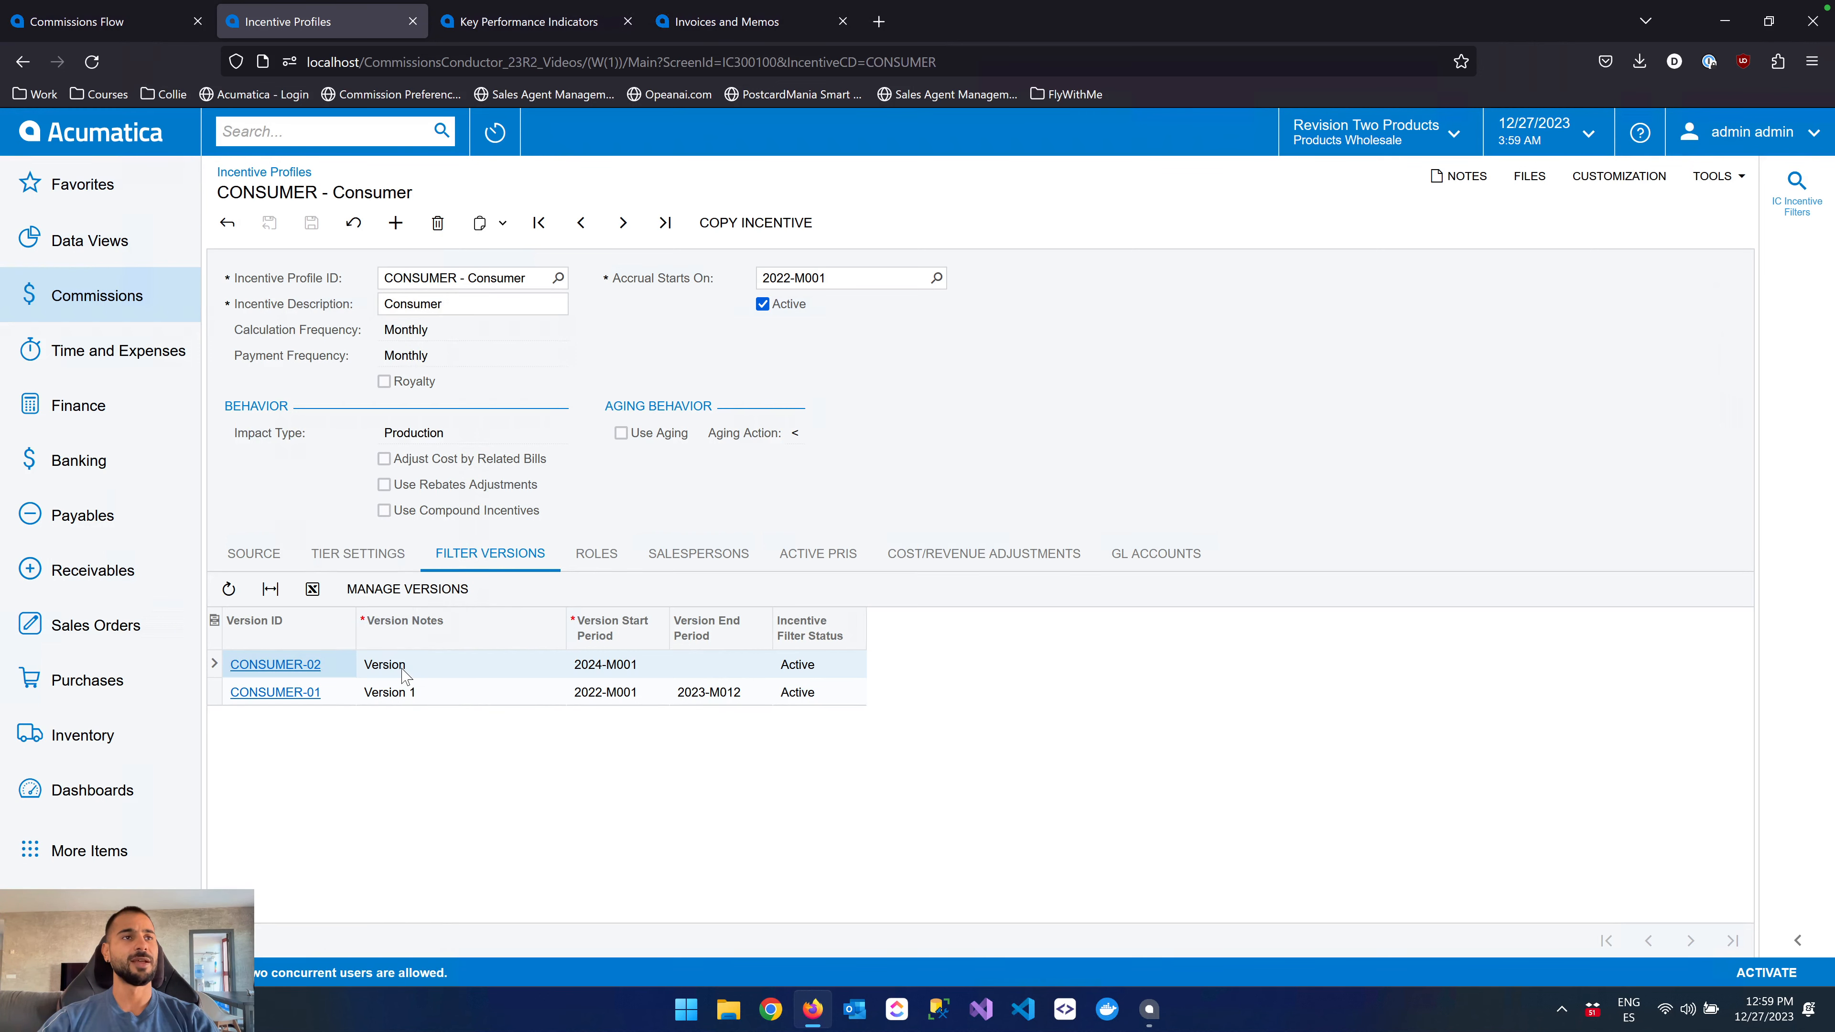
pyautogui.click(408, 692)
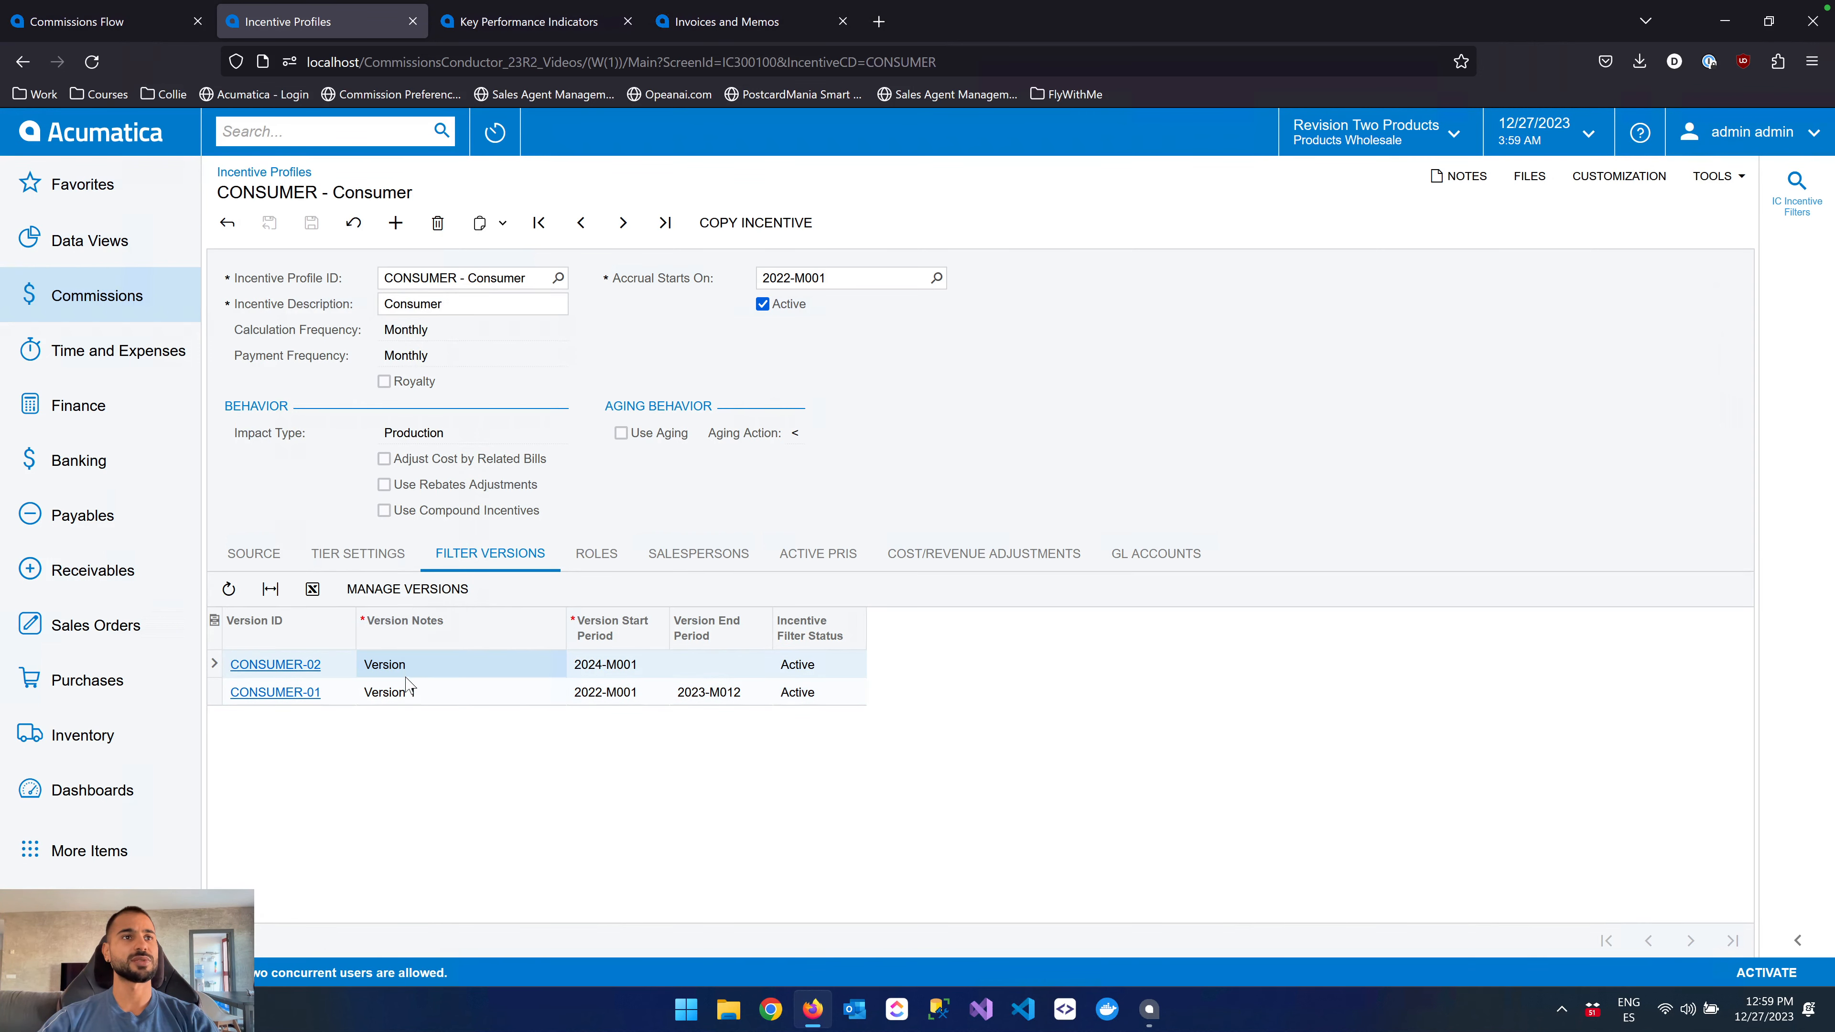
pyautogui.click(405, 668)
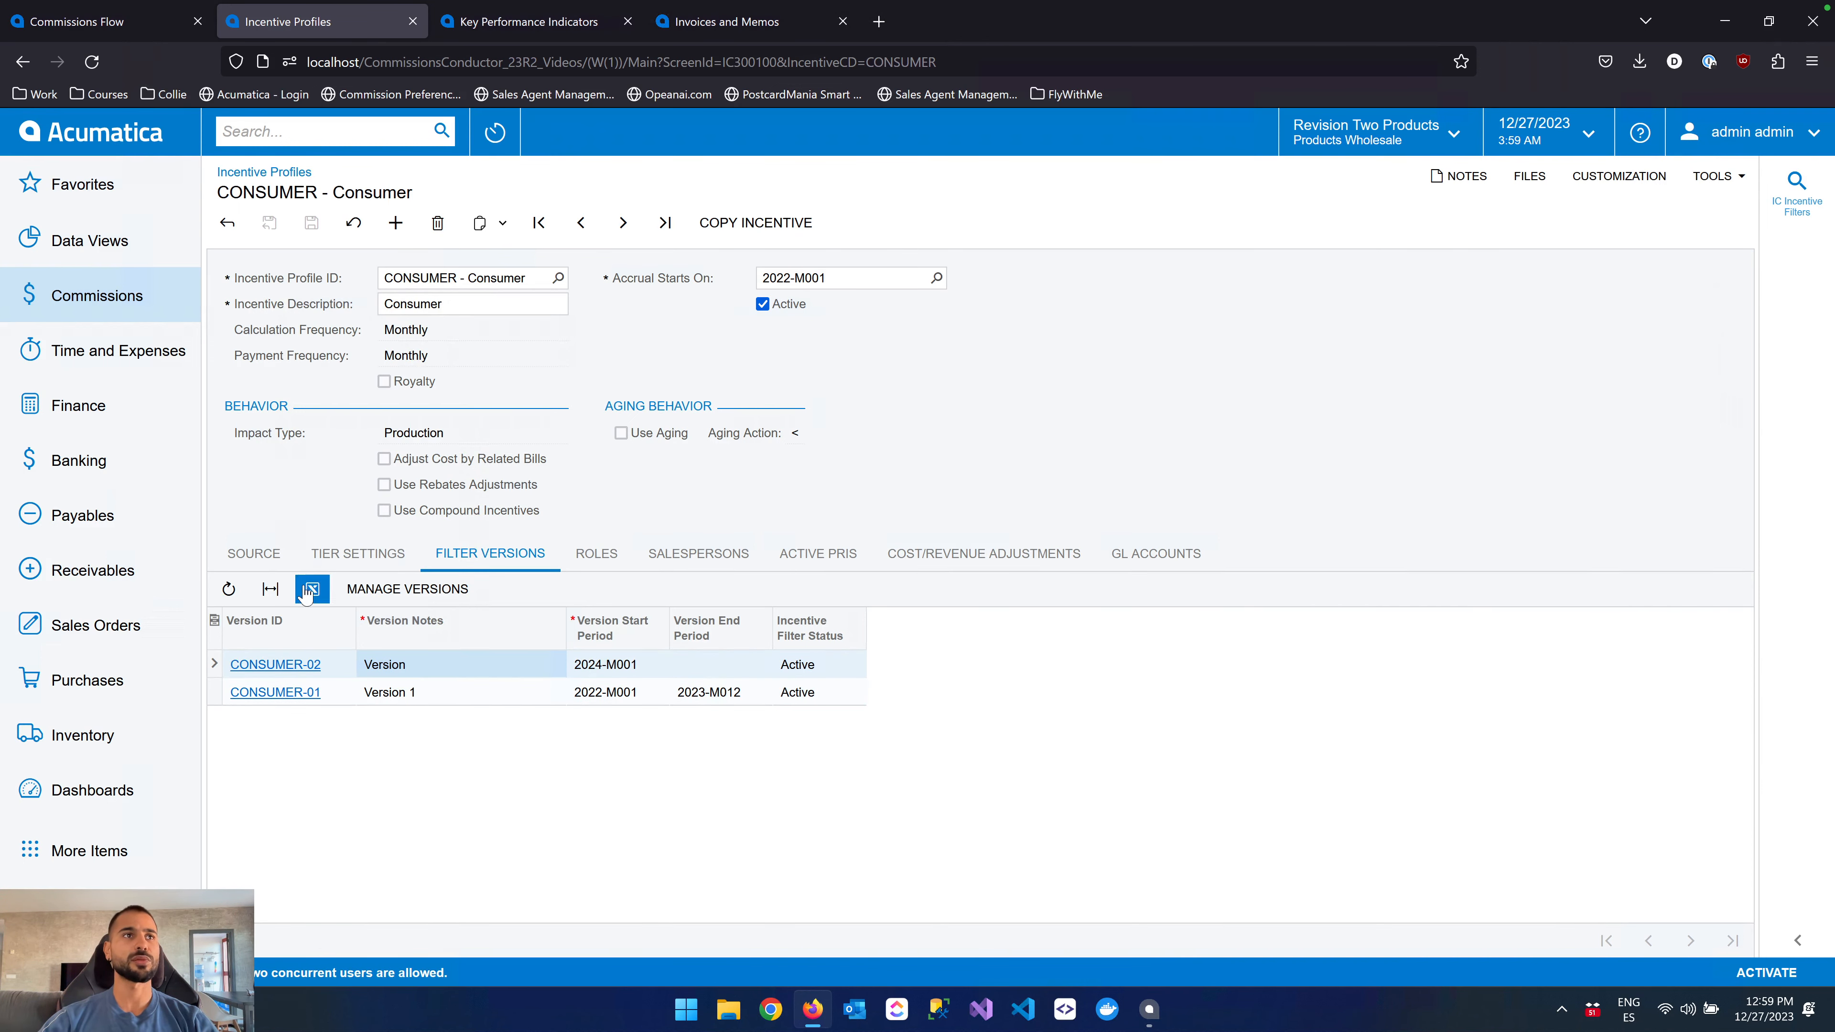
pyautogui.click(254, 554)
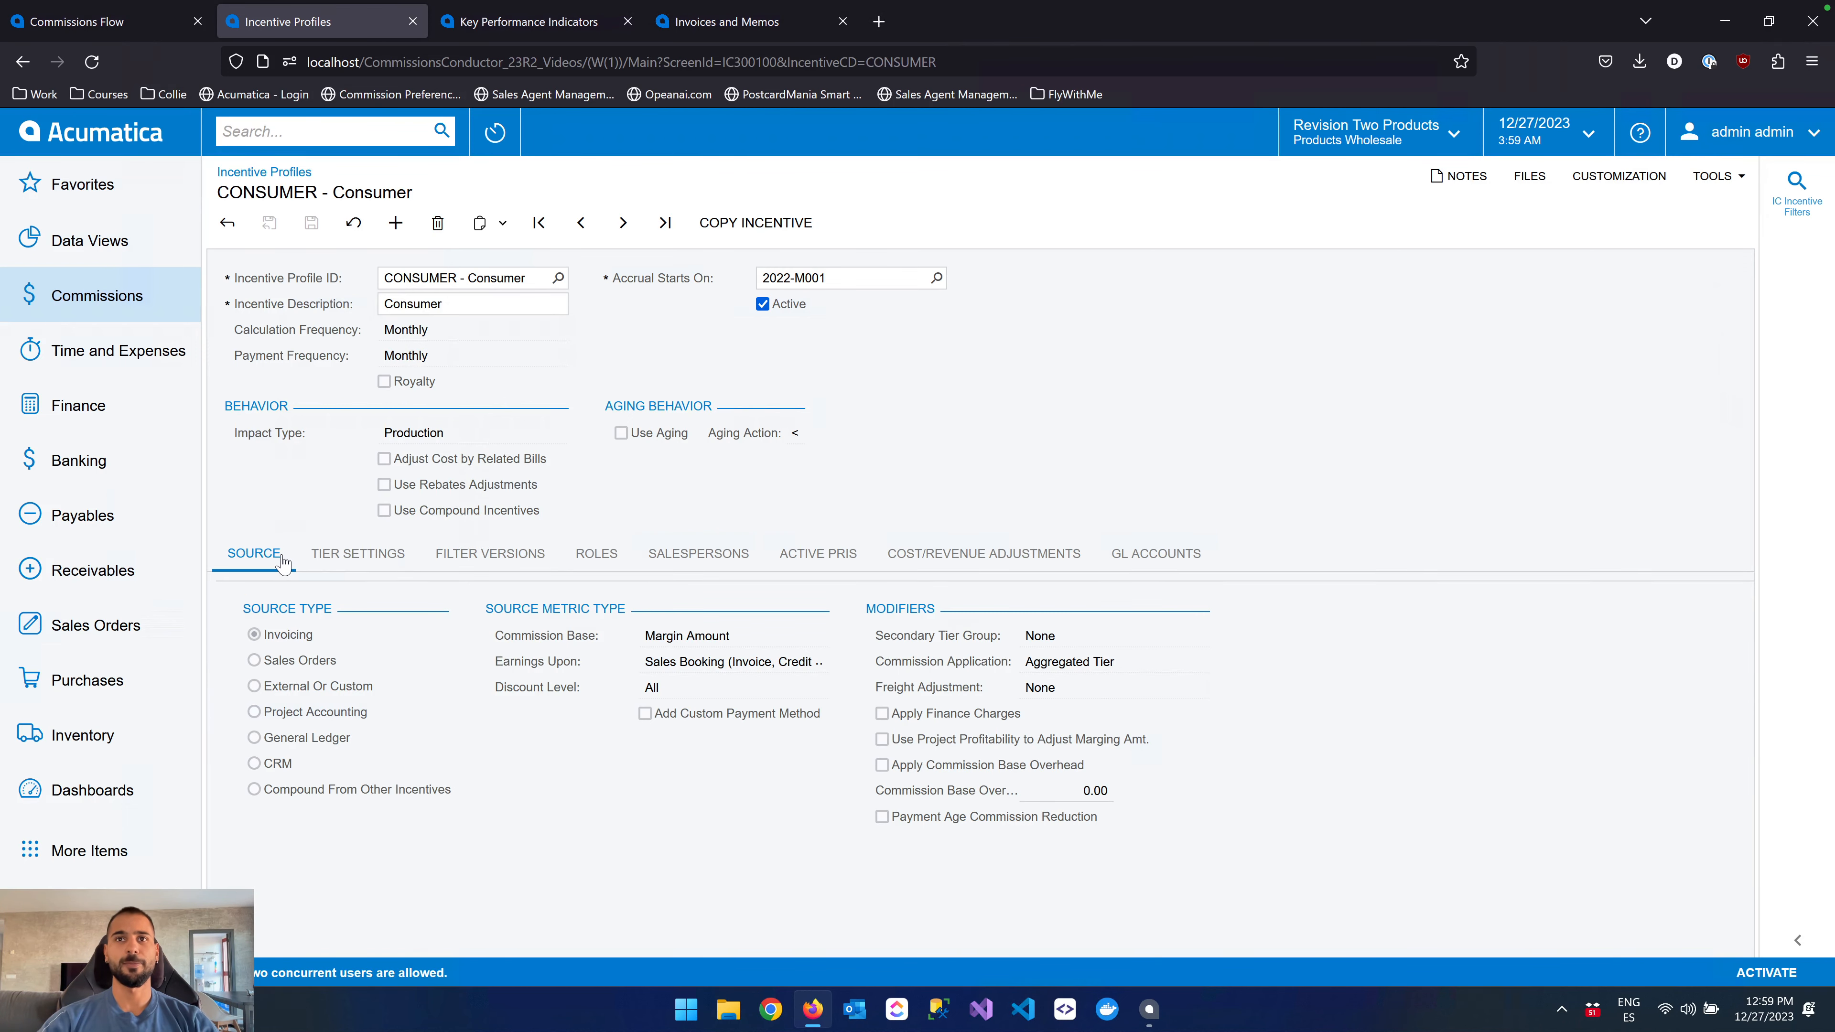